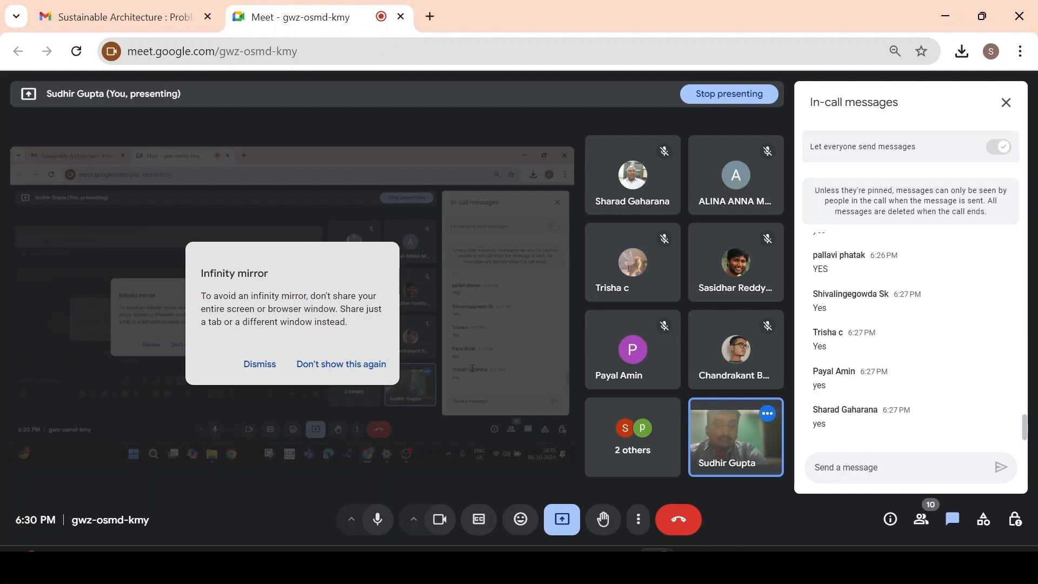
# - Read through the participants' recent replies in the in-call messages
pyautogui.scroll(3, 834, 363)
pyautogui.scroll(-3, 834, 363)
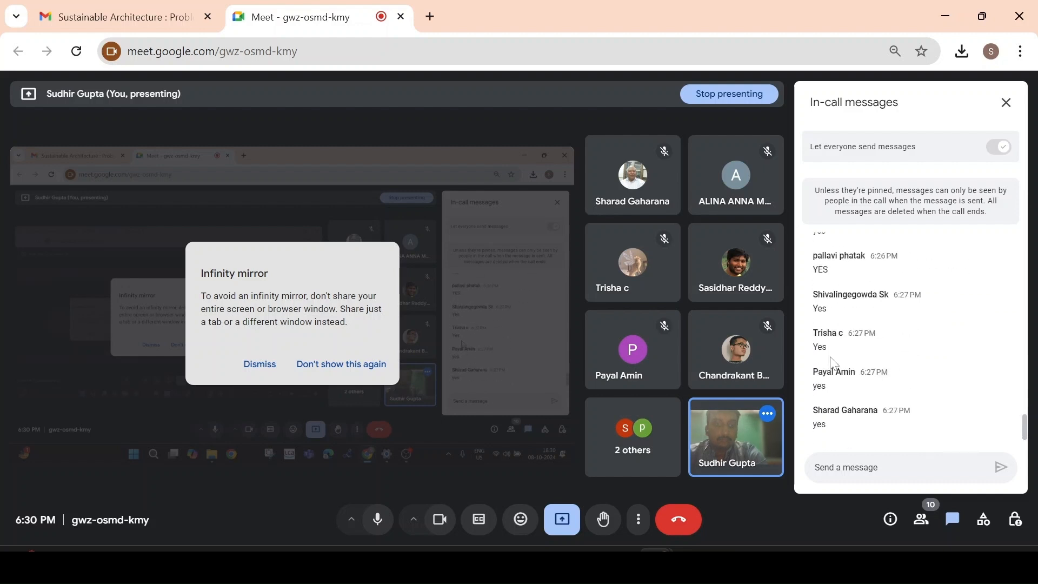
pyautogui.scroll(2, 834, 363)
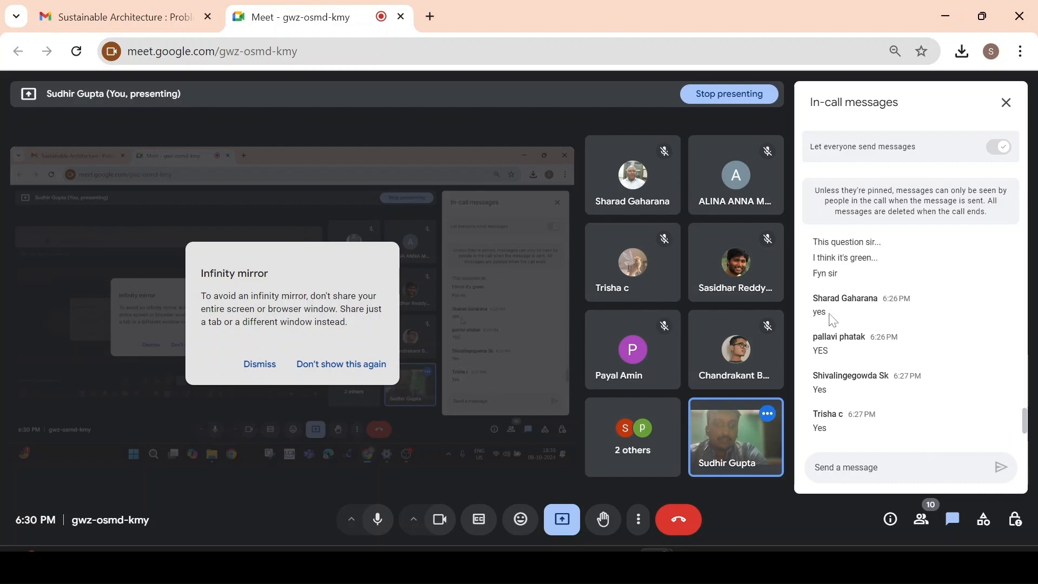
pyautogui.scroll(-2, 832, 319)
pyautogui.scroll(2, 833, 320)
pyautogui.scroll(-2, 830, 427)
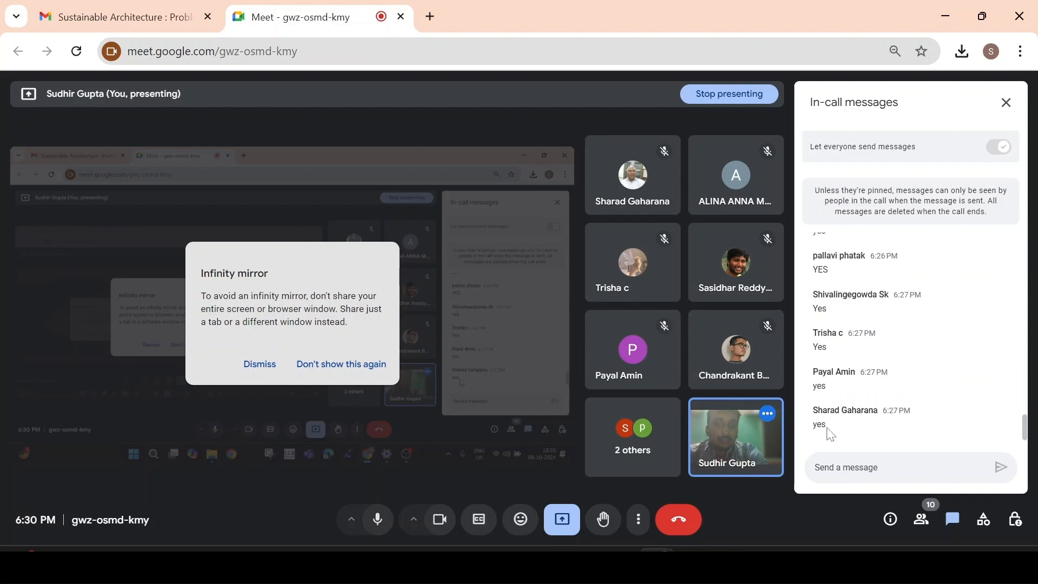
pyautogui.scroll(2, 831, 434)
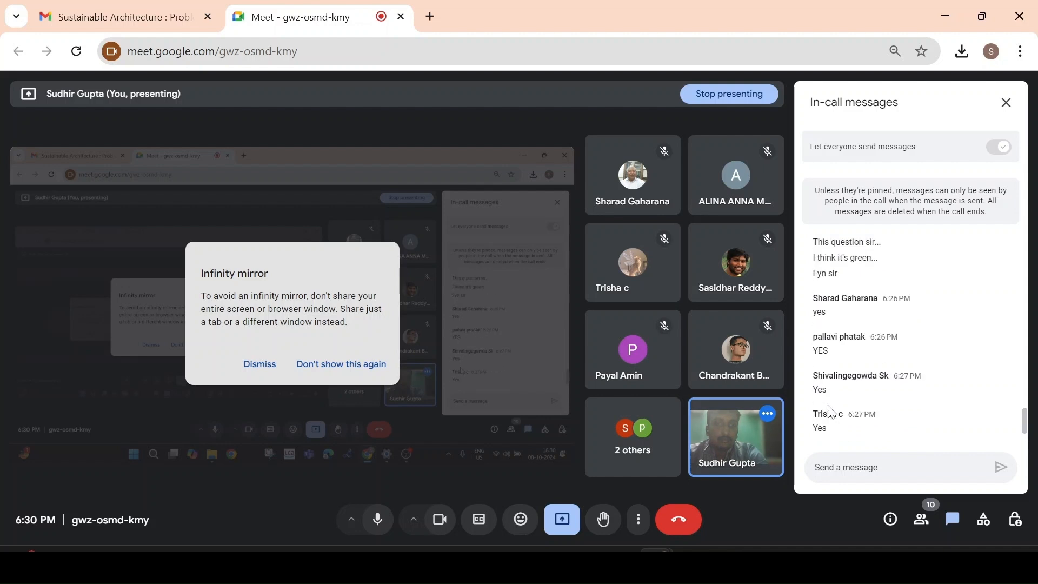
pyautogui.scroll(-2, 831, 434)
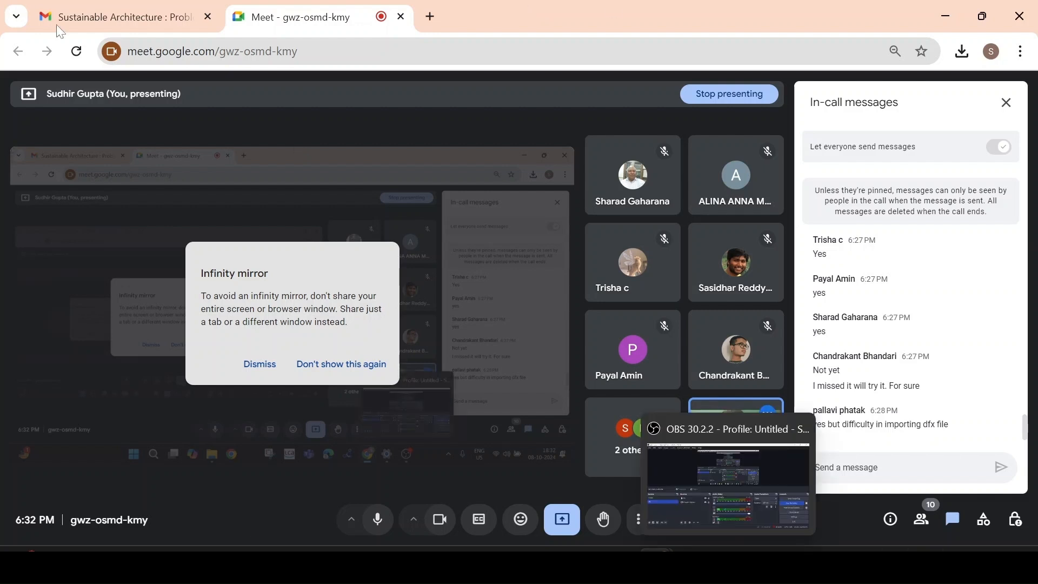
# - Close the in-call messages and switch from the Google Meet window to DesignBuilder
pyautogui.click(1006, 102)
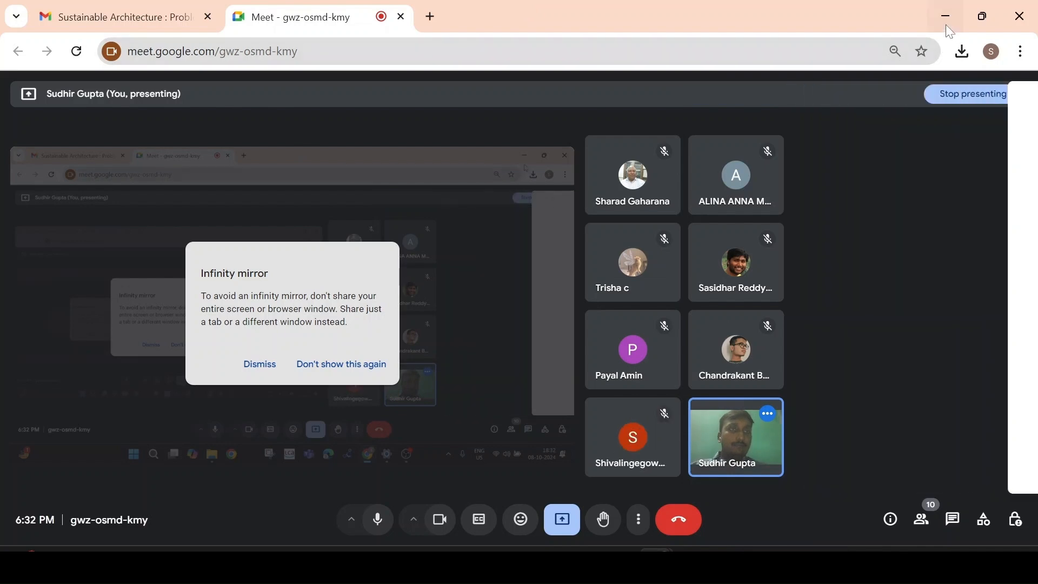
pyautogui.click(945, 17)
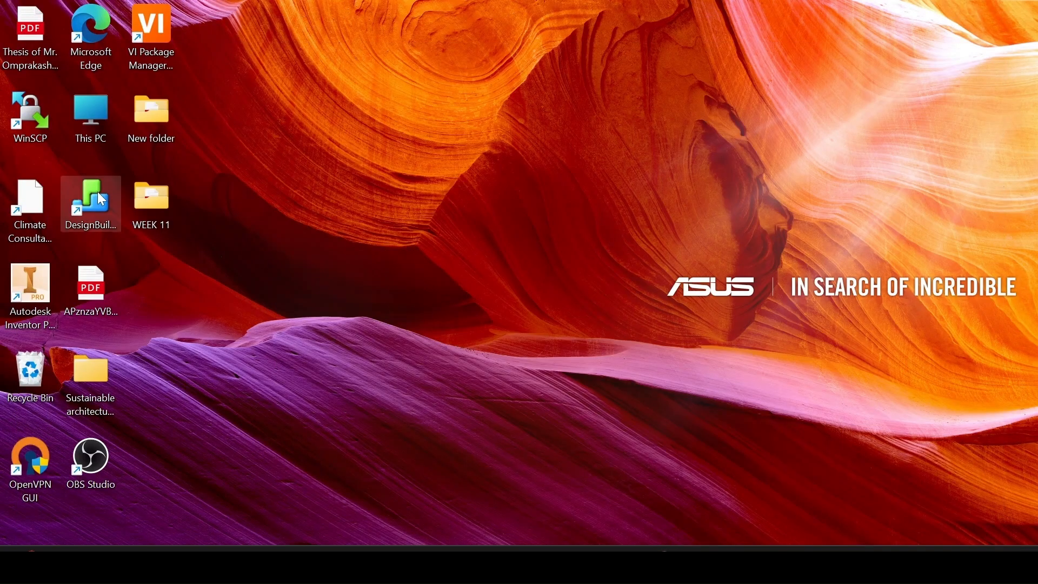
pyautogui.hotkey('alt', 'Tab')
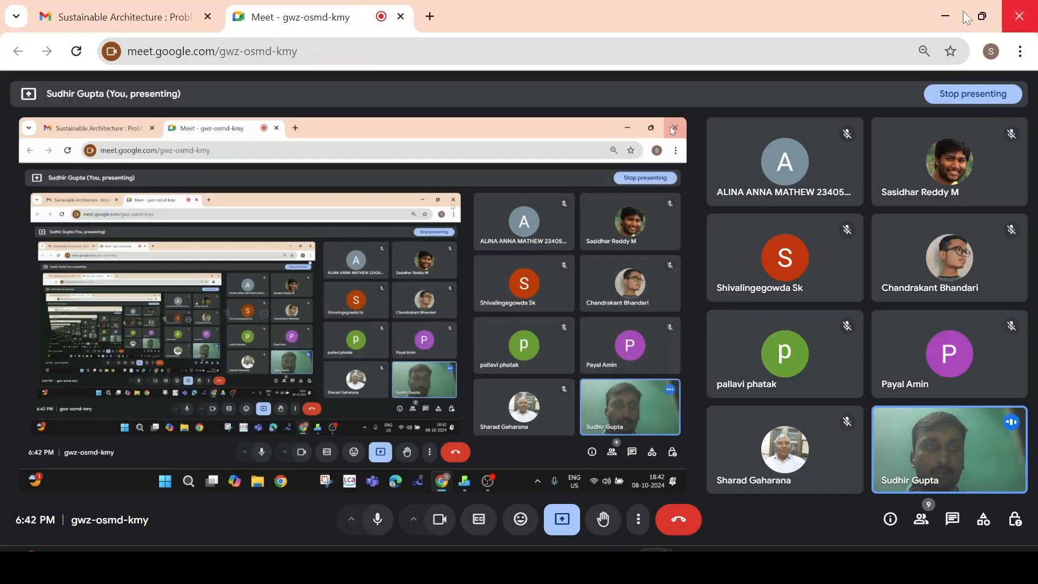
pyautogui.click(945, 18)
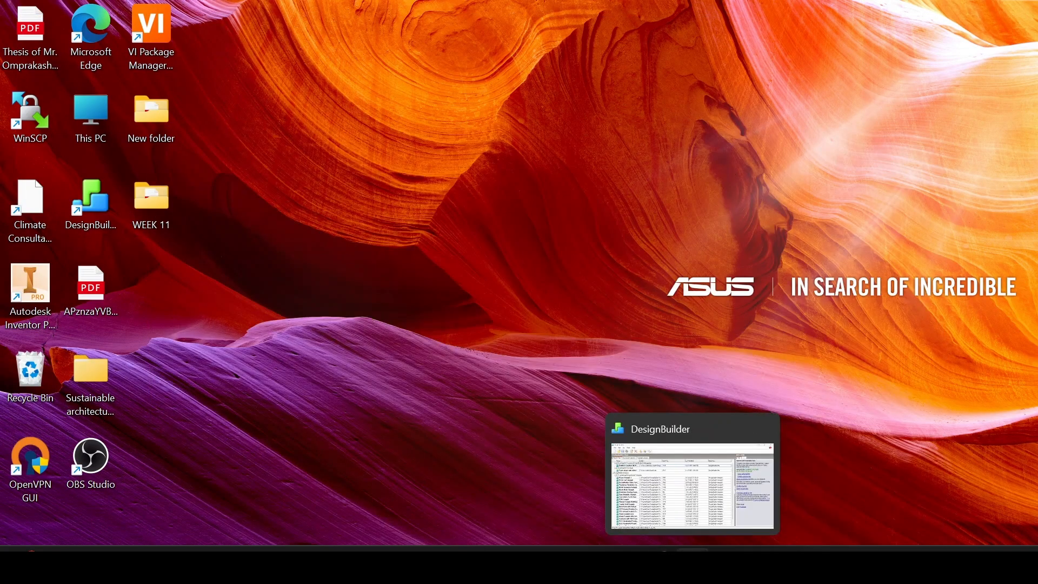
pyautogui.click(676, 447)
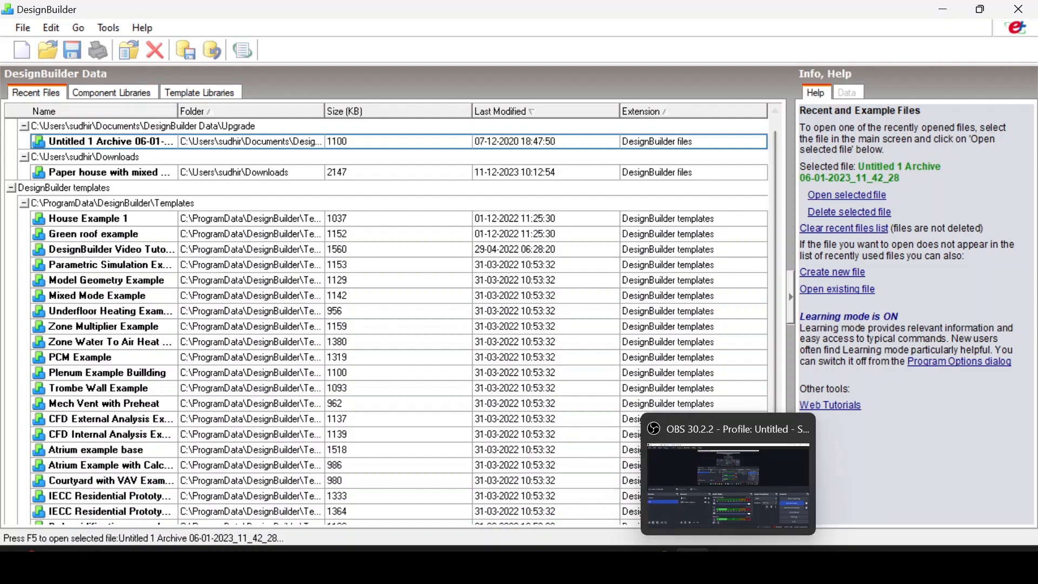
pyautogui.click(566, 461)
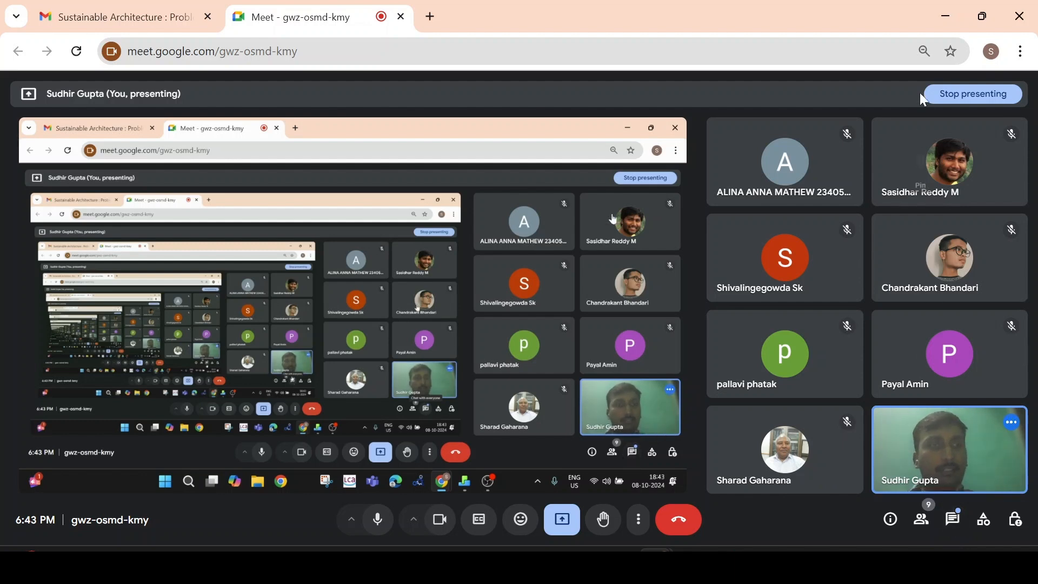
pyautogui.click(946, 20)
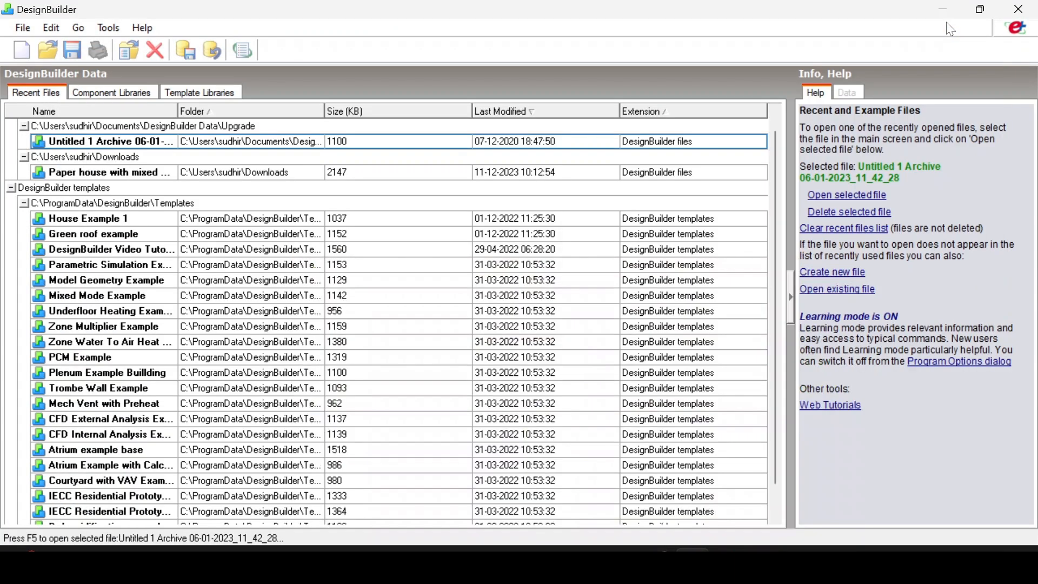
# - Create a new project file based on the Trombe Wall Example template
pyautogui.click(31, 34)
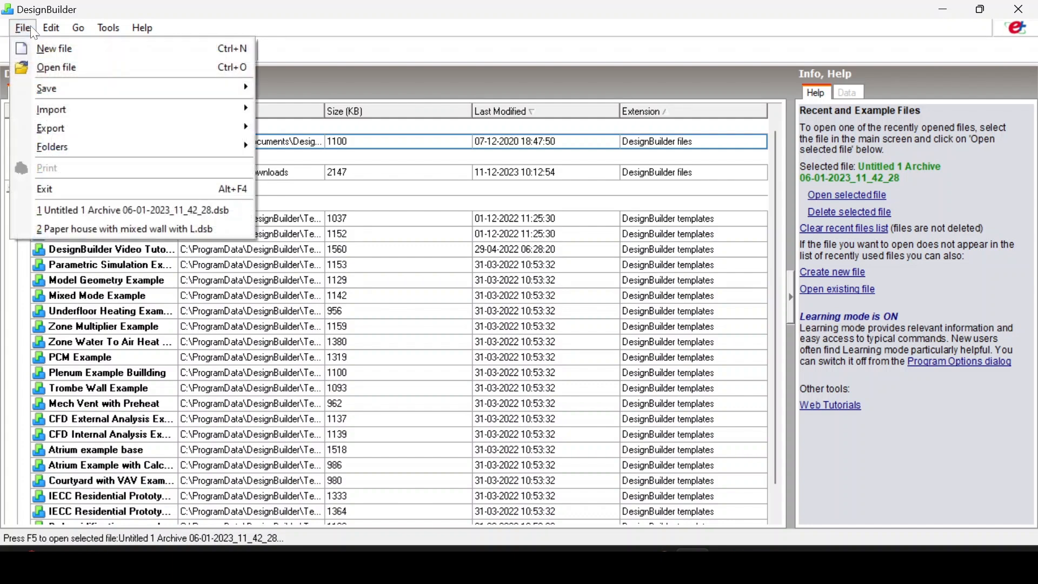
pyautogui.click(80, 49)
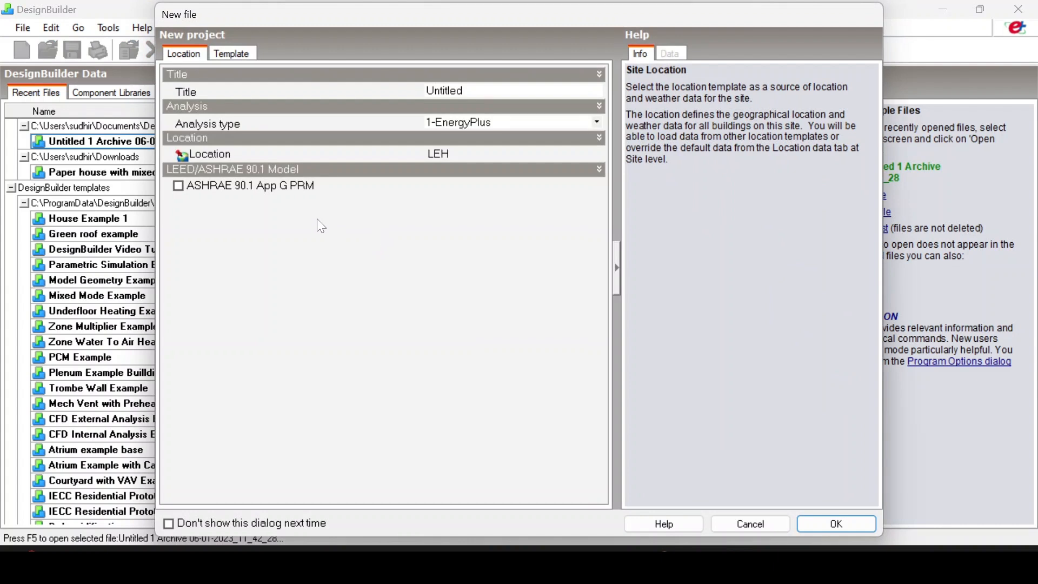
pyautogui.click(242, 54)
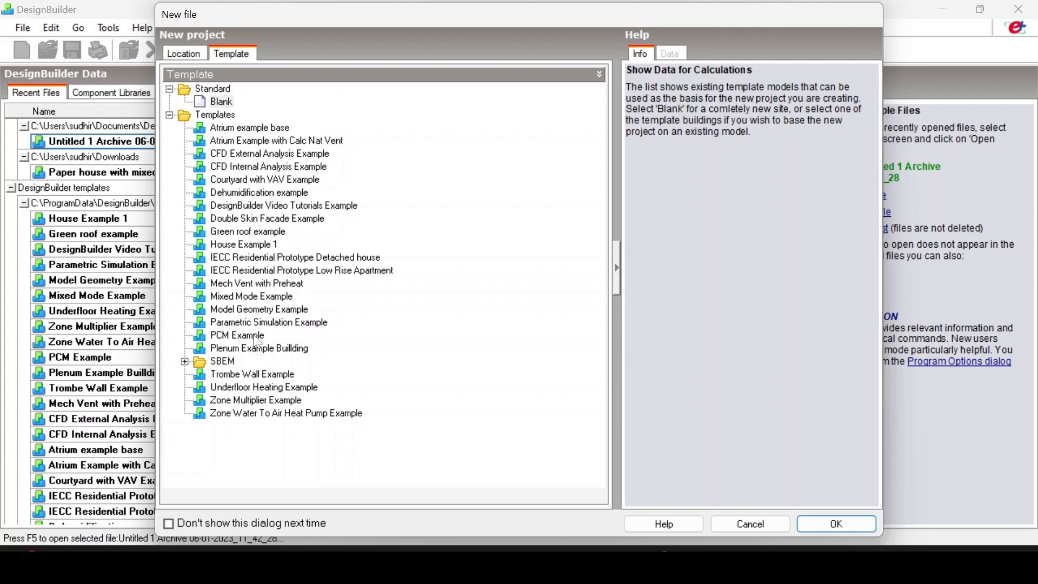
pyautogui.click(256, 373)
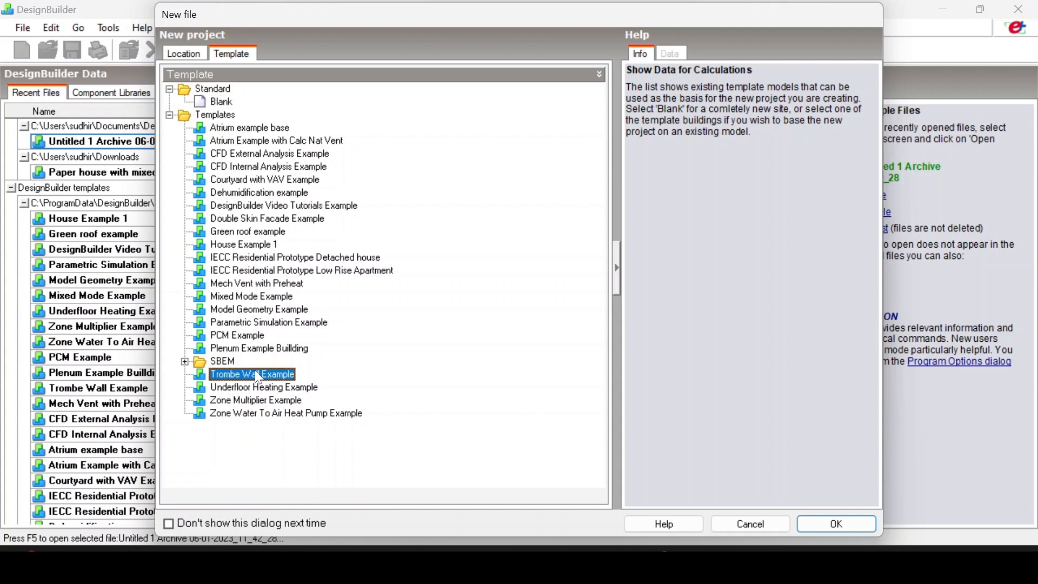
pyautogui.click(860, 526)
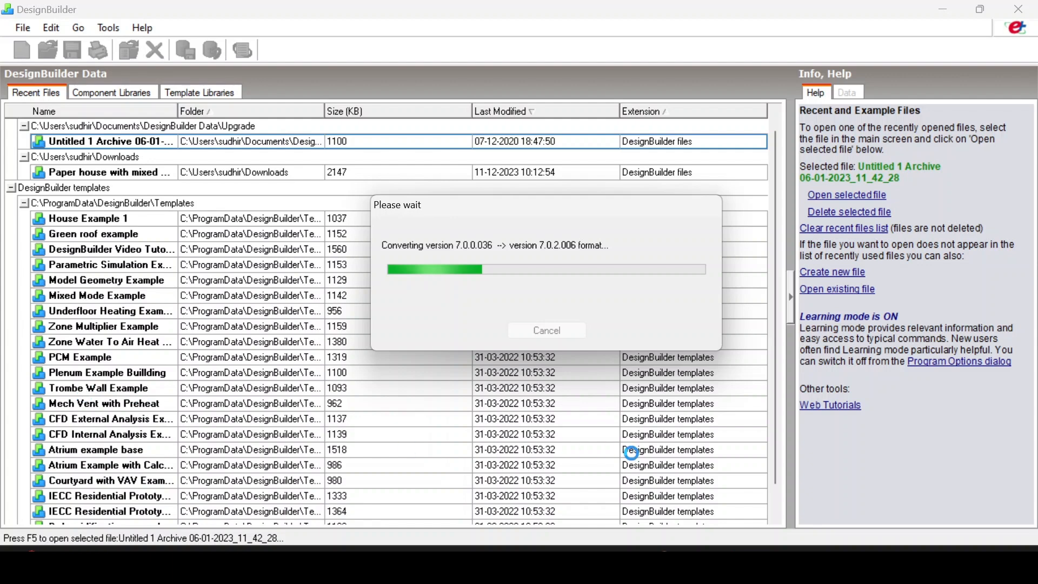
# - Switch to the Google Meet call to check the new in-call messages, and return to the DesignBuilder model
pyautogui.moveTo(728, 564)
pyautogui.moveTo(700, 499)
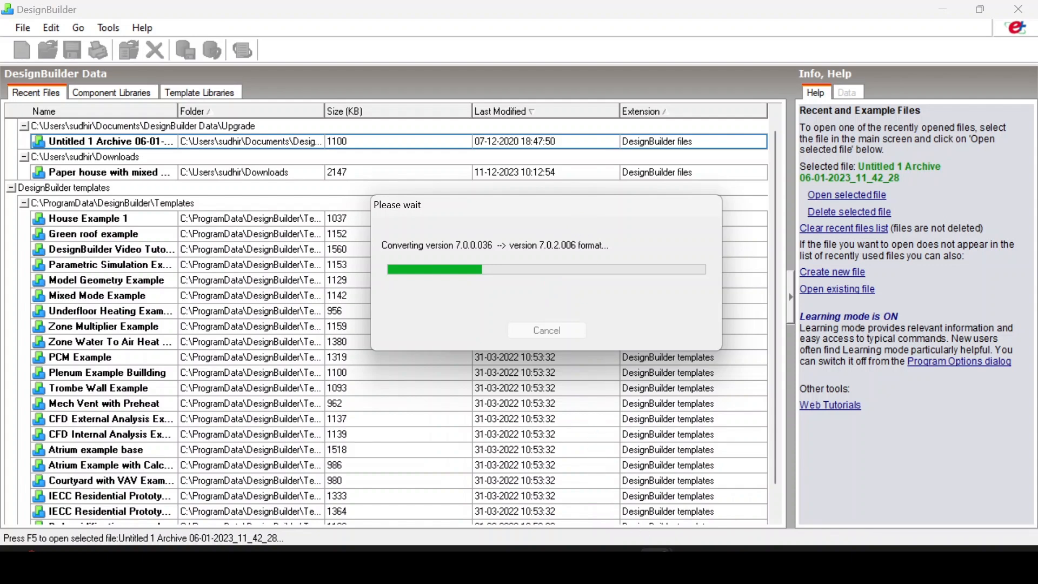
pyautogui.moveTo(655, 564)
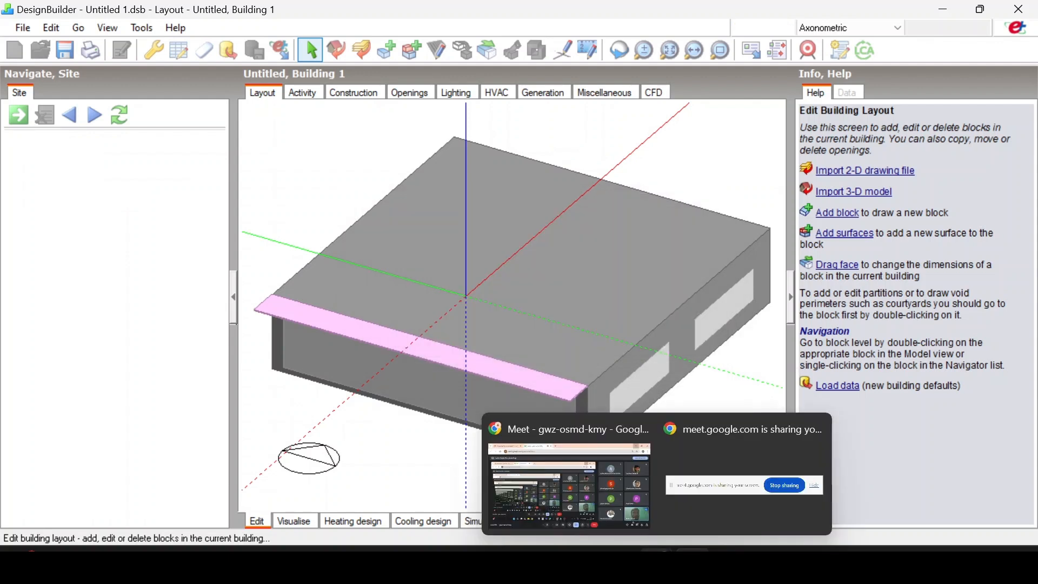
pyautogui.click(588, 489)
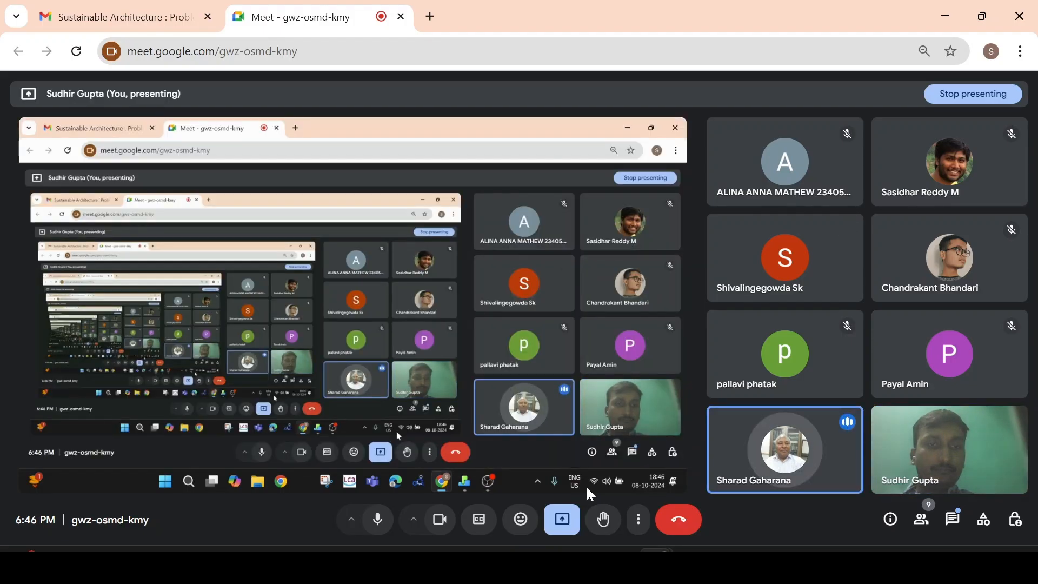
pyautogui.click(952, 521)
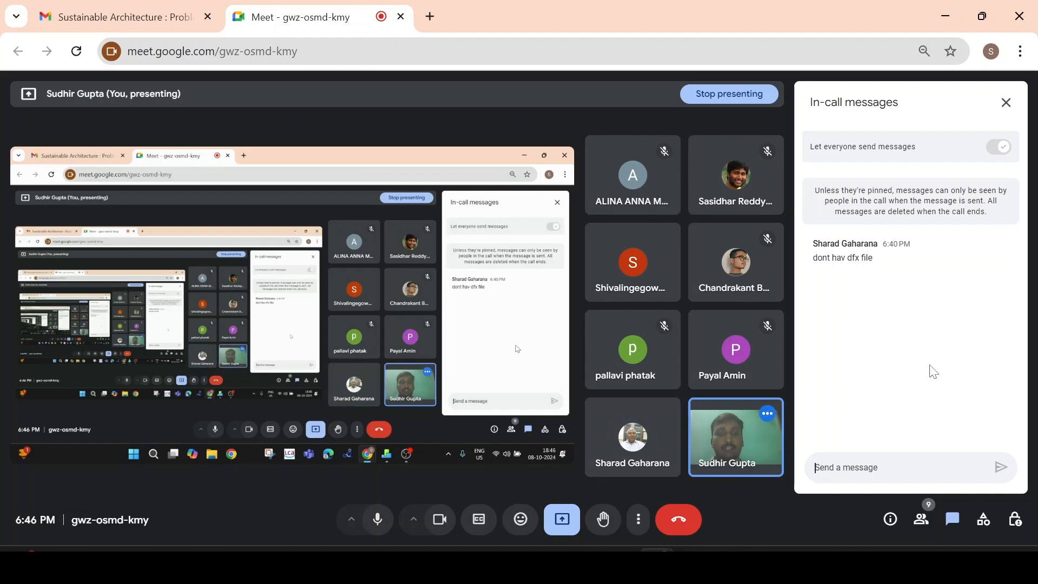
pyautogui.click(1005, 110)
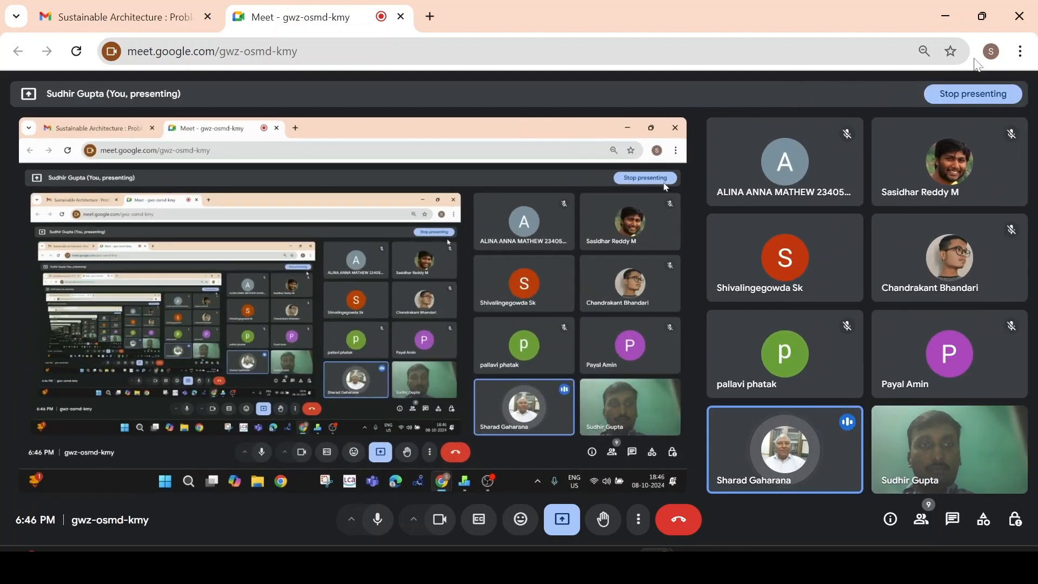
pyautogui.click(943, 17)
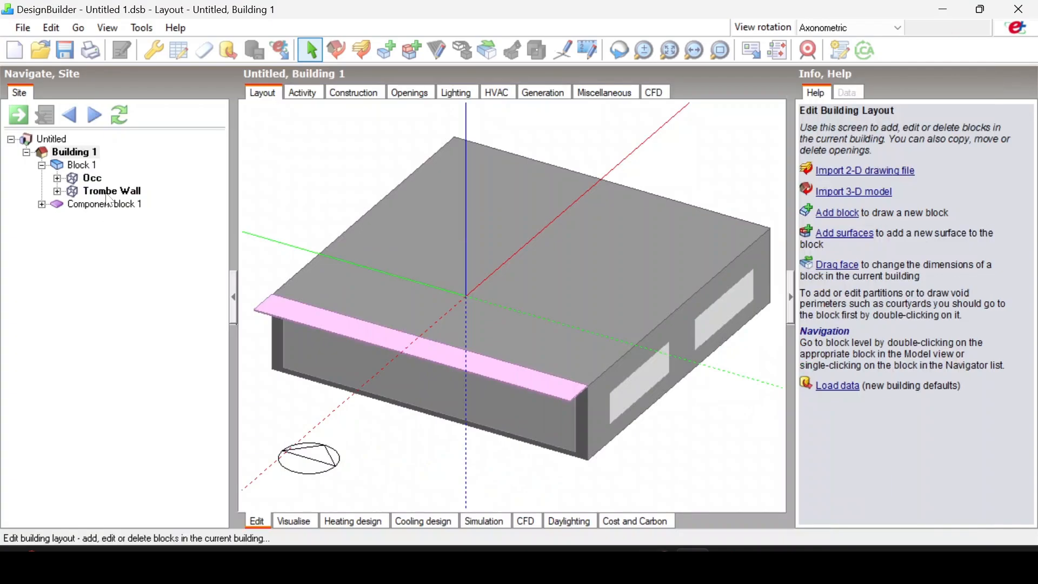
# - Review the module licences and the Activation Code licensing wizard up to its user details, and close the Licence Manager
pyautogui.click(180, 28)
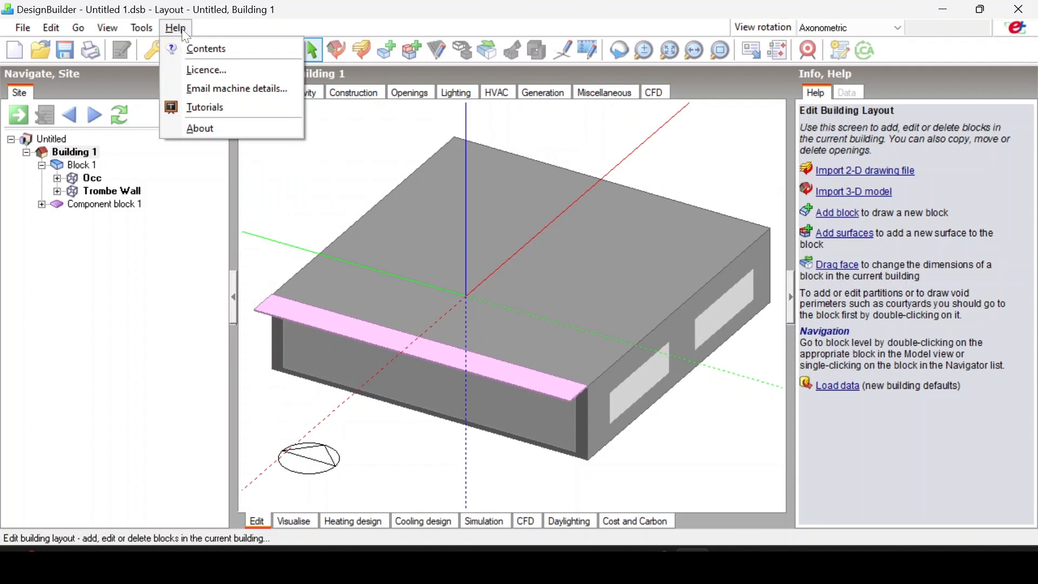
pyautogui.click(213, 71)
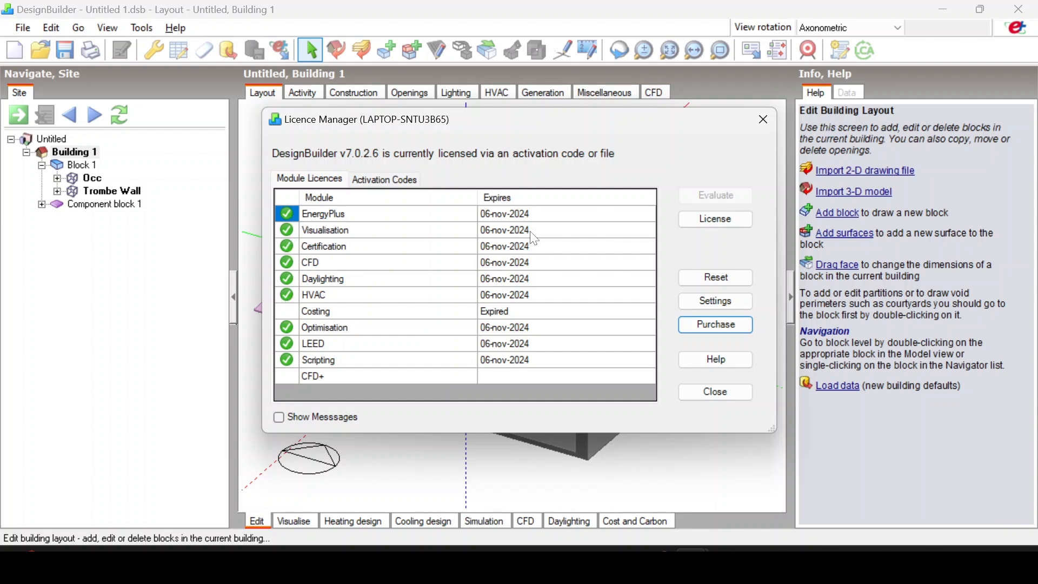
pyautogui.click(717, 222)
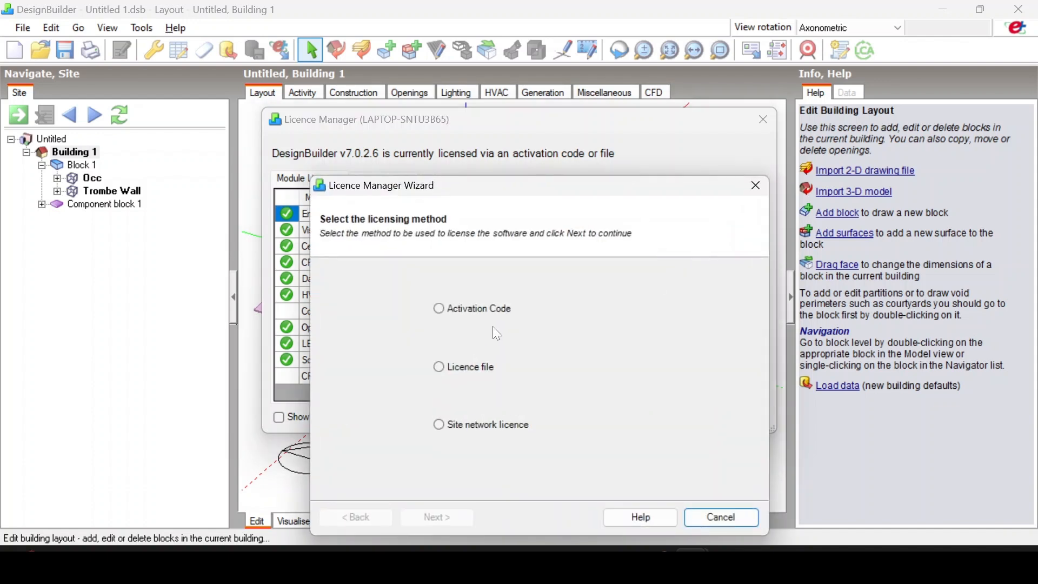
pyautogui.click(440, 308)
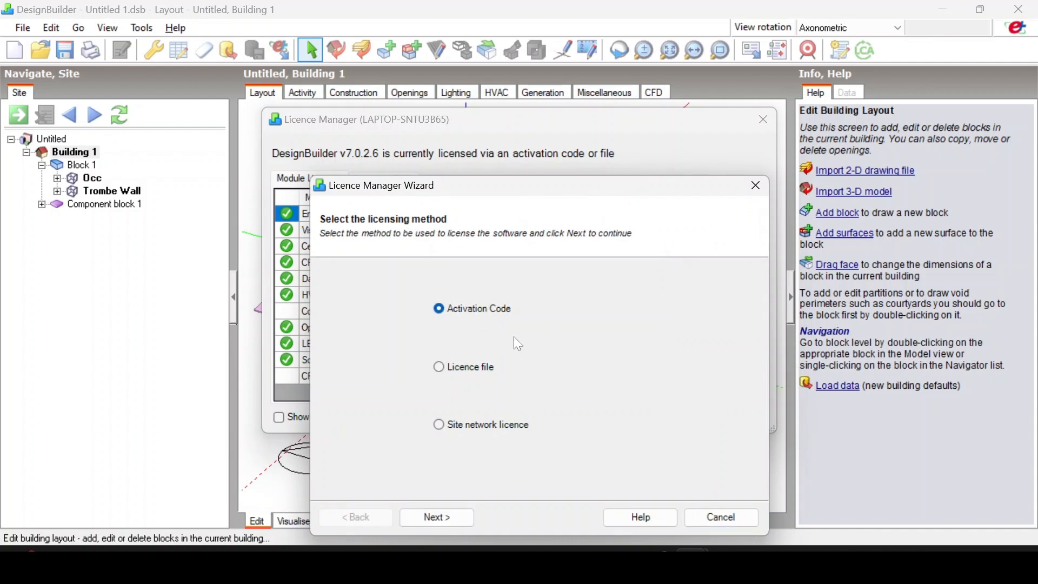
pyautogui.click(450, 519)
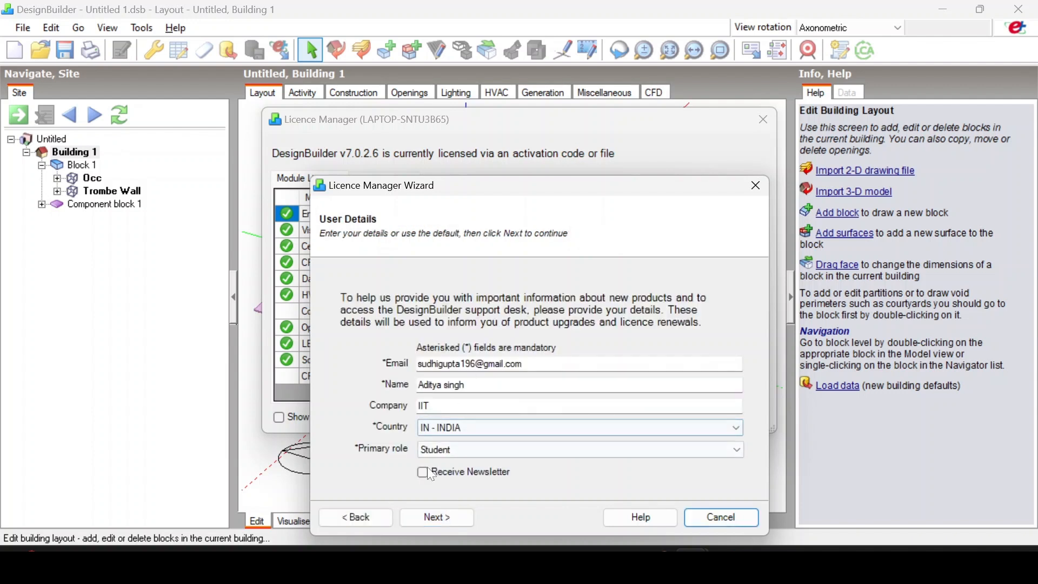
pyautogui.click(356, 515)
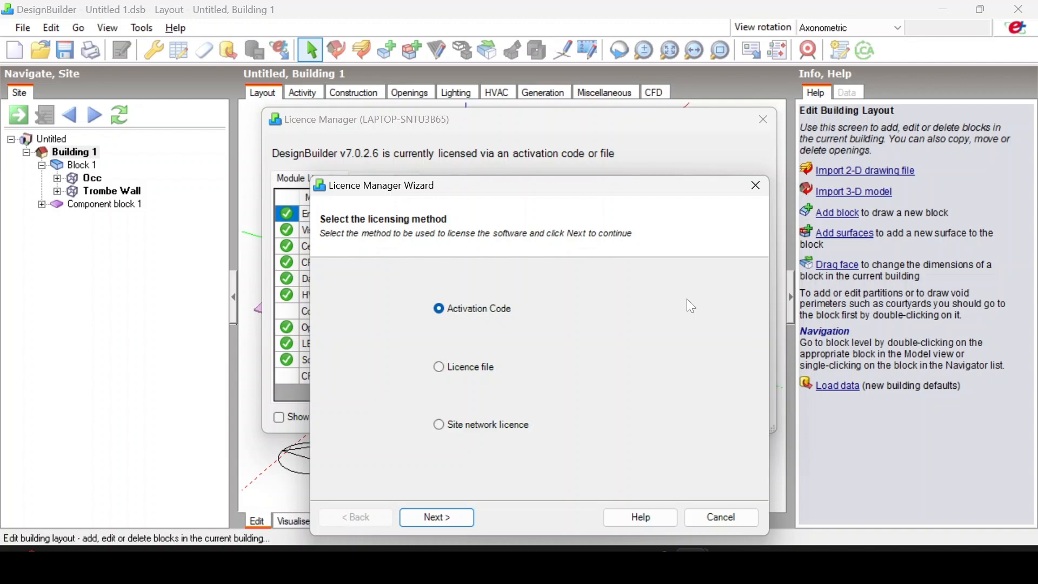
pyautogui.click(758, 187)
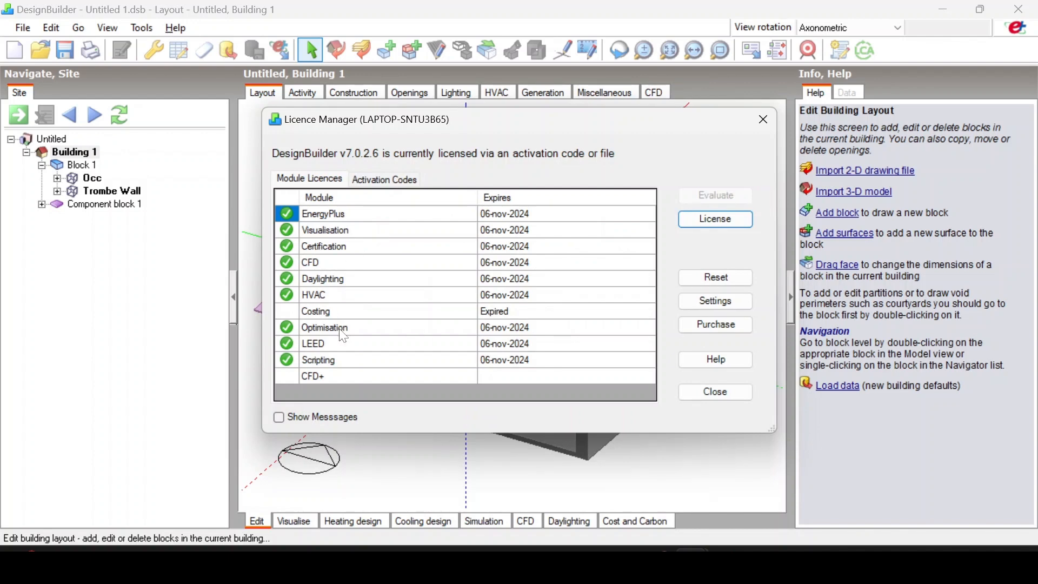
pyautogui.click(762, 121)
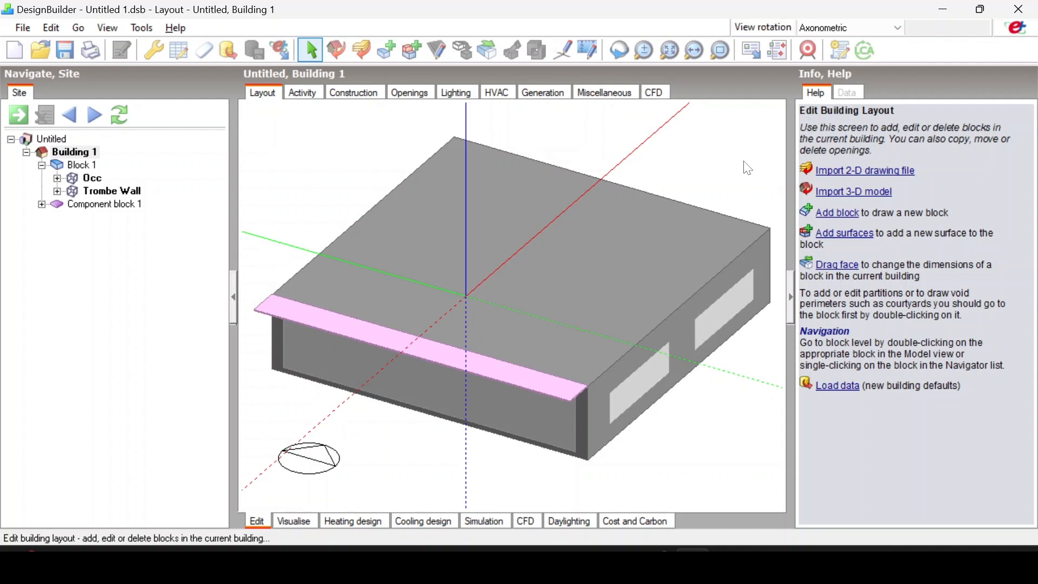
# - Review the Activation Code licensing method and its user details page, and close the wizard and the Licence Manager
pyautogui.click(183, 29)
pyautogui.click(208, 64)
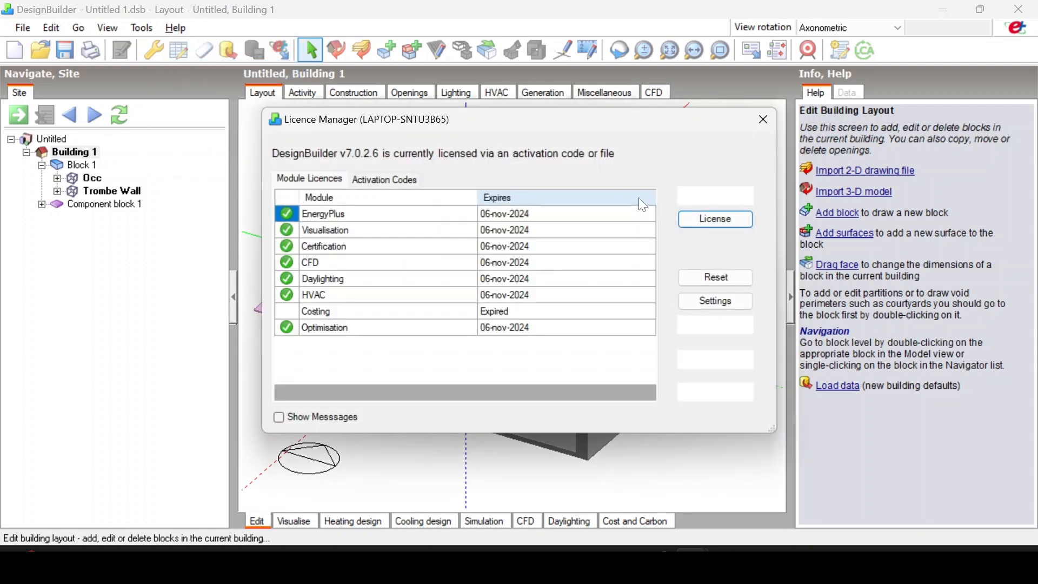
pyautogui.click(716, 220)
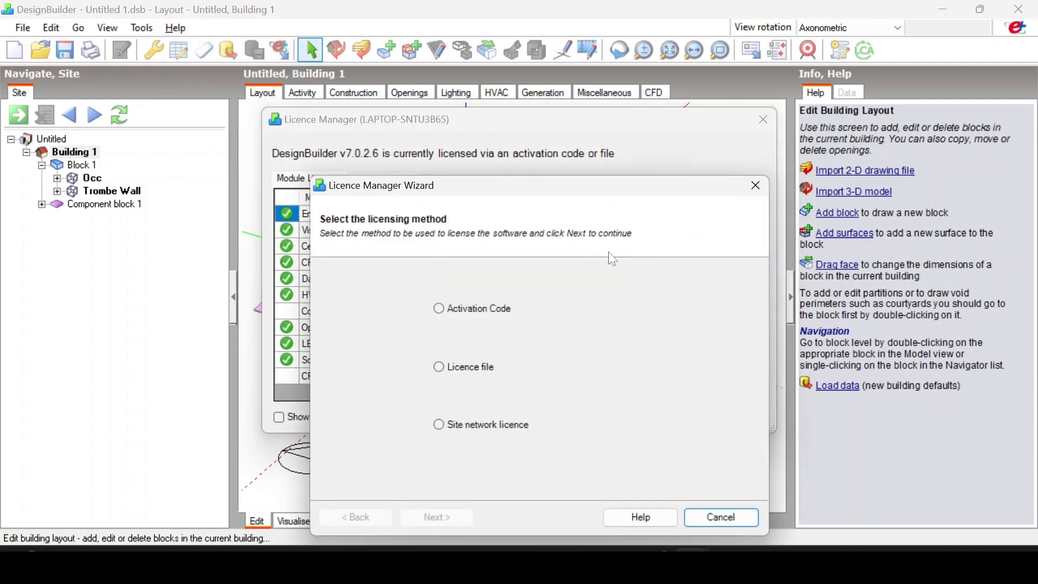
pyautogui.click(481, 312)
pyautogui.click(440, 518)
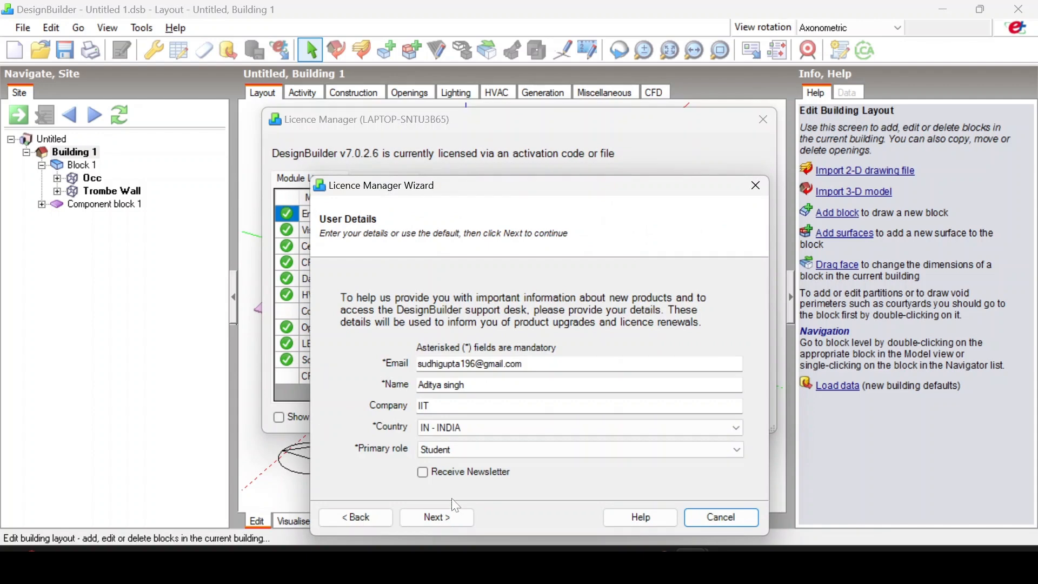
pyautogui.click(332, 516)
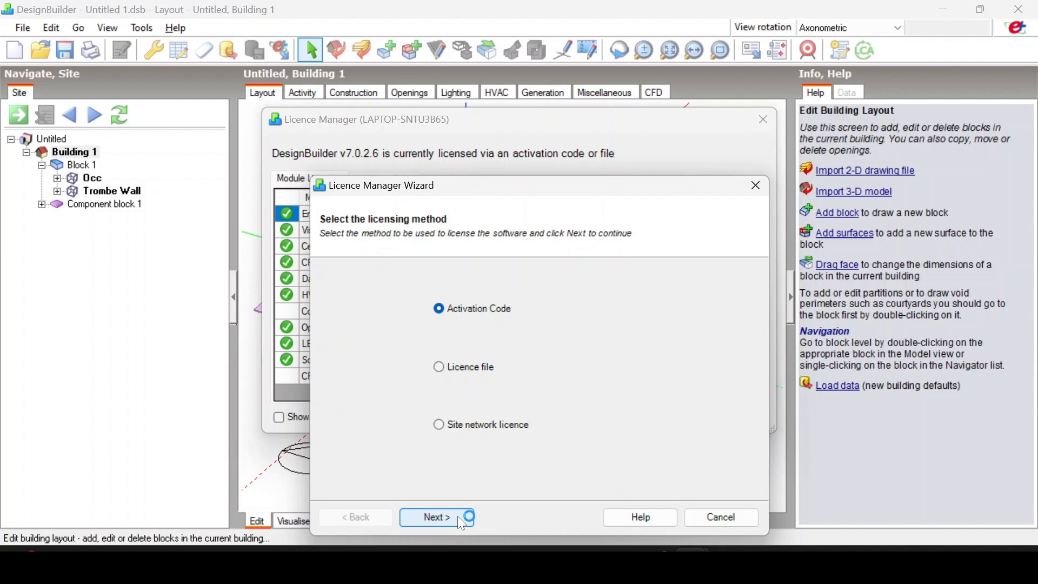
pyautogui.click(763, 188)
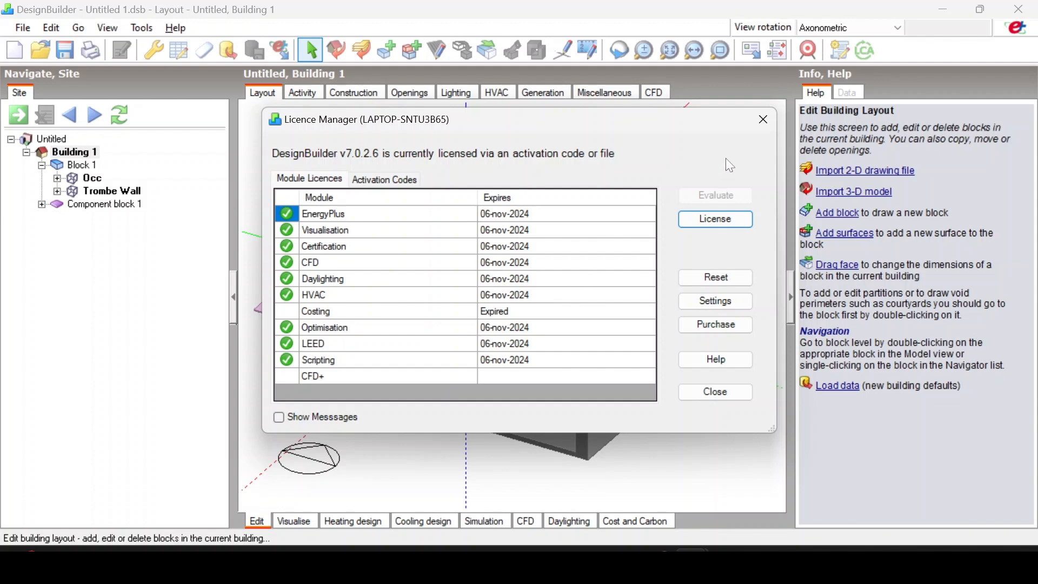
pyautogui.click(765, 127)
# - Close the Trombe Wall project without saving changes and exit DesignBuilder
pyautogui.click(1020, 9)
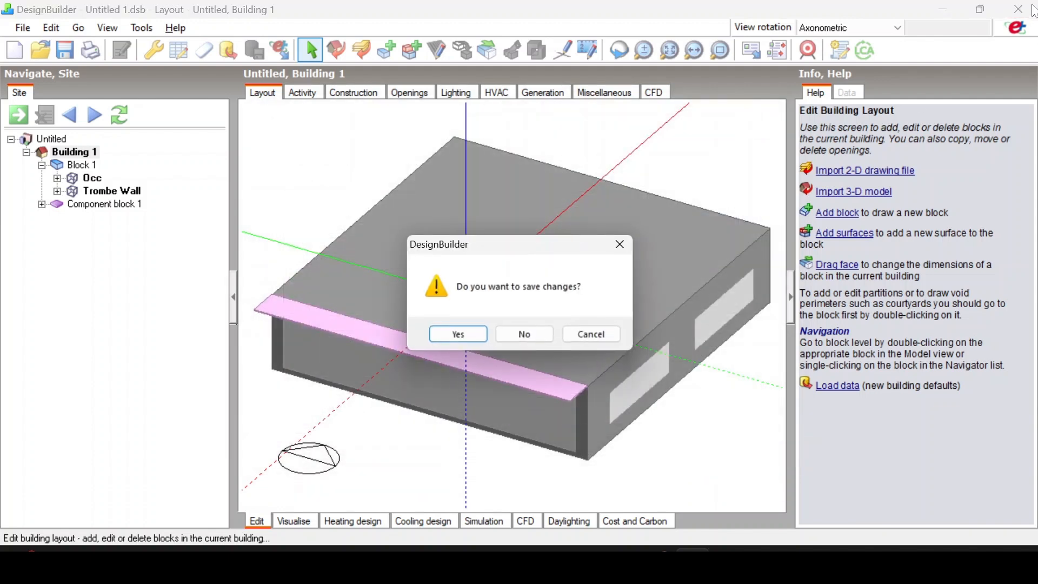
pyautogui.click(548, 339)
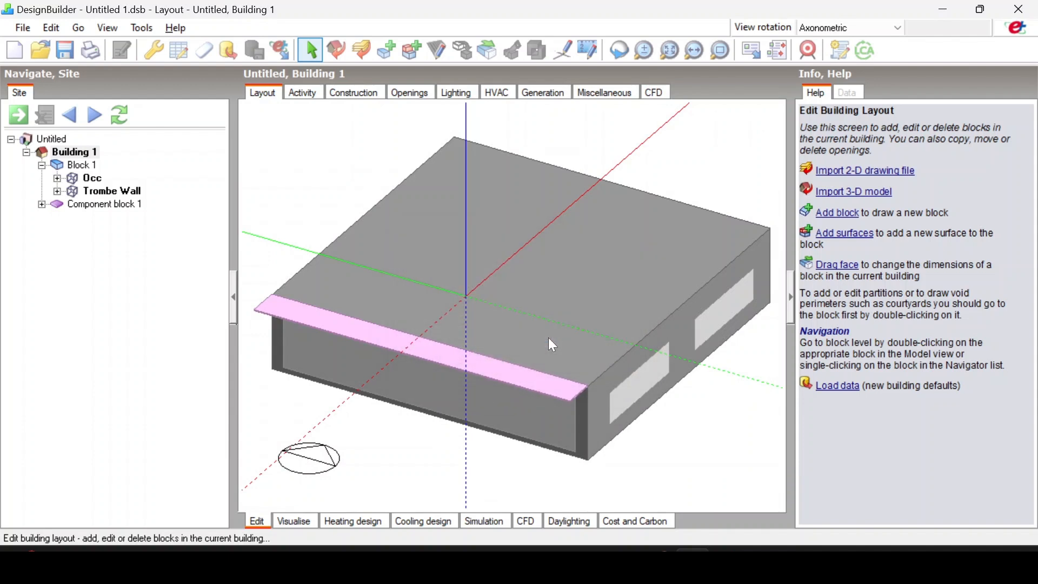
pyautogui.click(1020, 15)
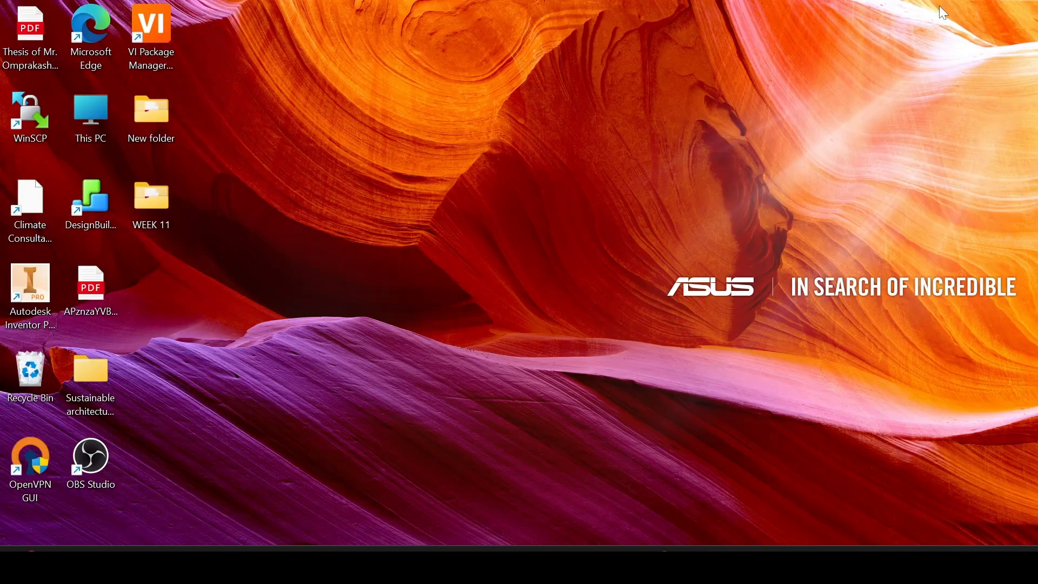
pyautogui.moveTo(693, 565)
pyautogui.rightClick(491, 145)
pyautogui.click(543, 215)
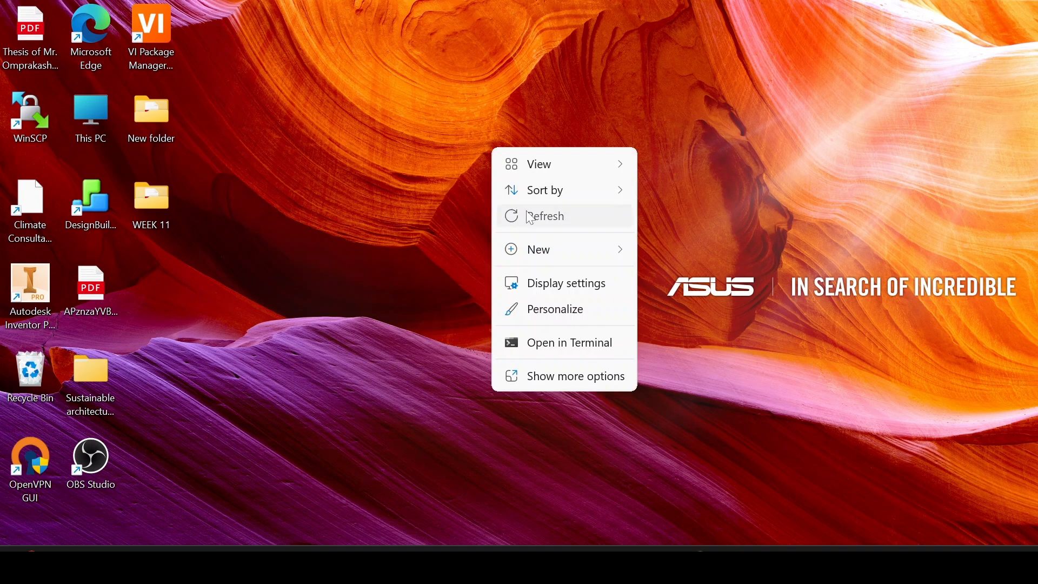
pyautogui.rightClick(395, 120)
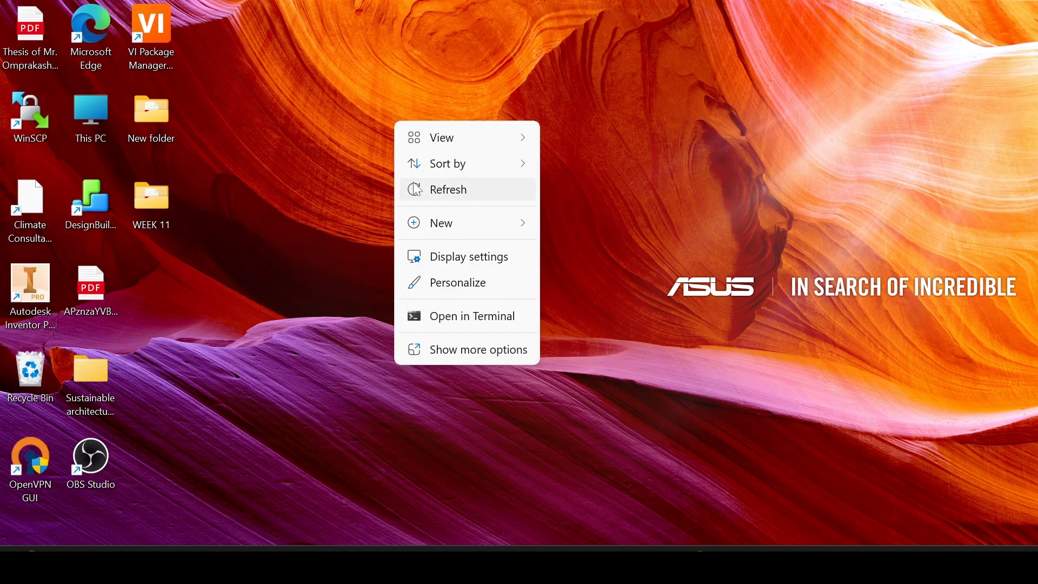
pyautogui.click(414, 183)
pyautogui.rightClick(393, 145)
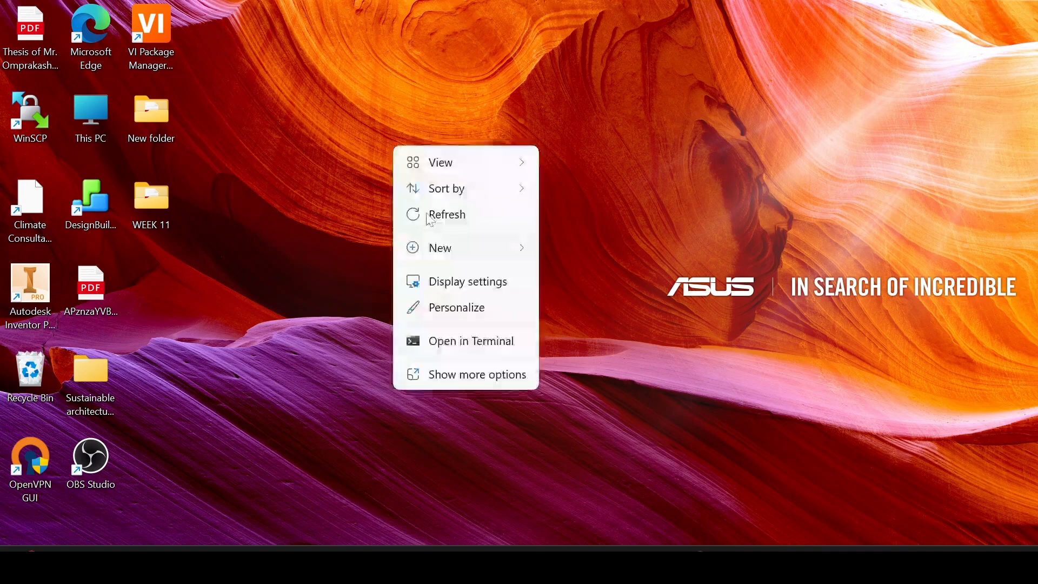
pyautogui.click(441, 213)
# - Switch to the Google Meet call to check on the participants, and return to the desktop
pyautogui.moveTo(675, 538)
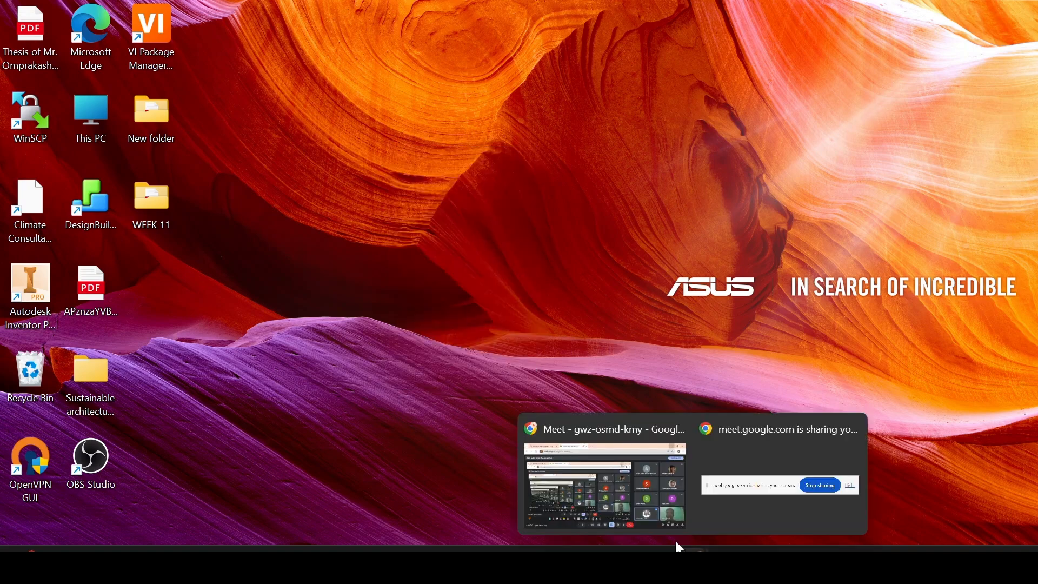
pyautogui.click(637, 498)
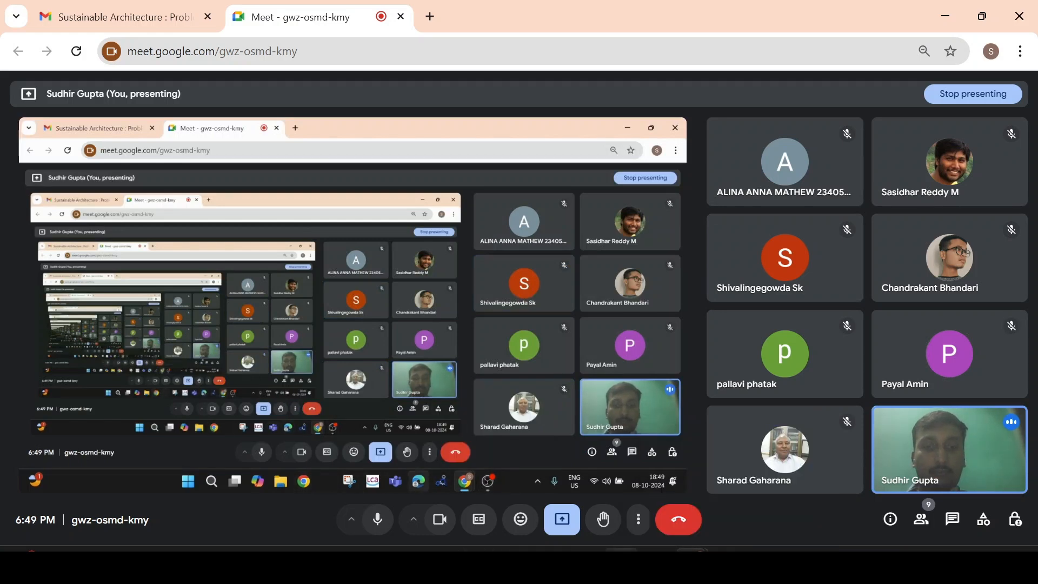
pyautogui.click(937, 20)
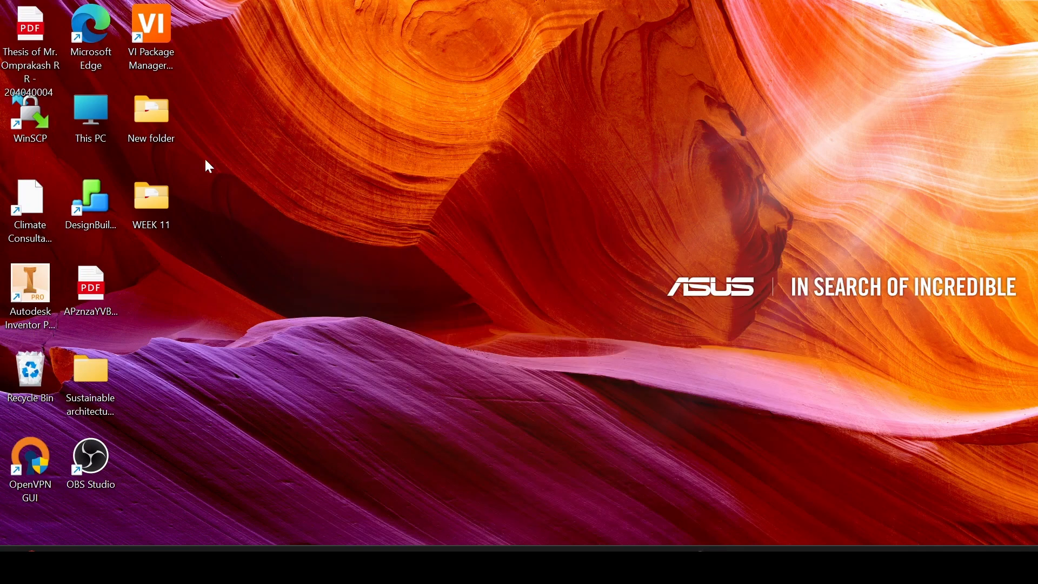
# - Launch DesignBuilder from the desktop, and check the Google Meet call while the program loads
pyautogui.click(89, 192)
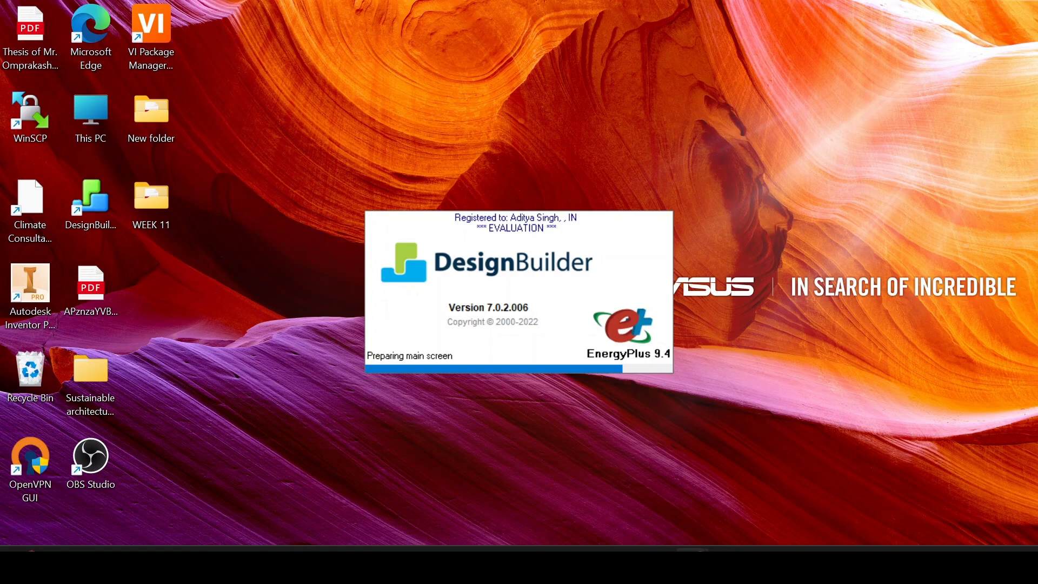
pyautogui.moveTo(692, 562)
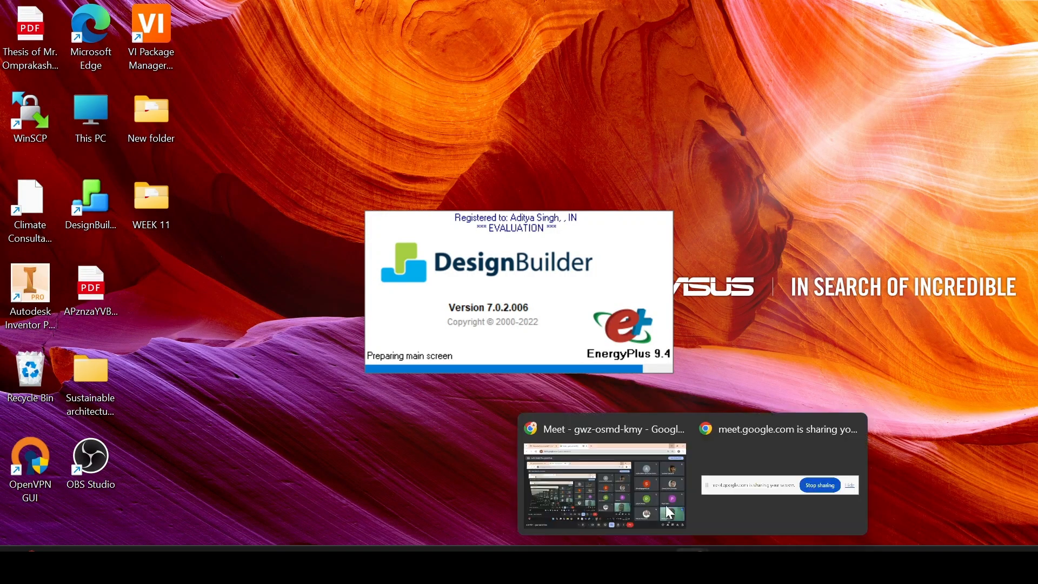
pyautogui.click(622, 443)
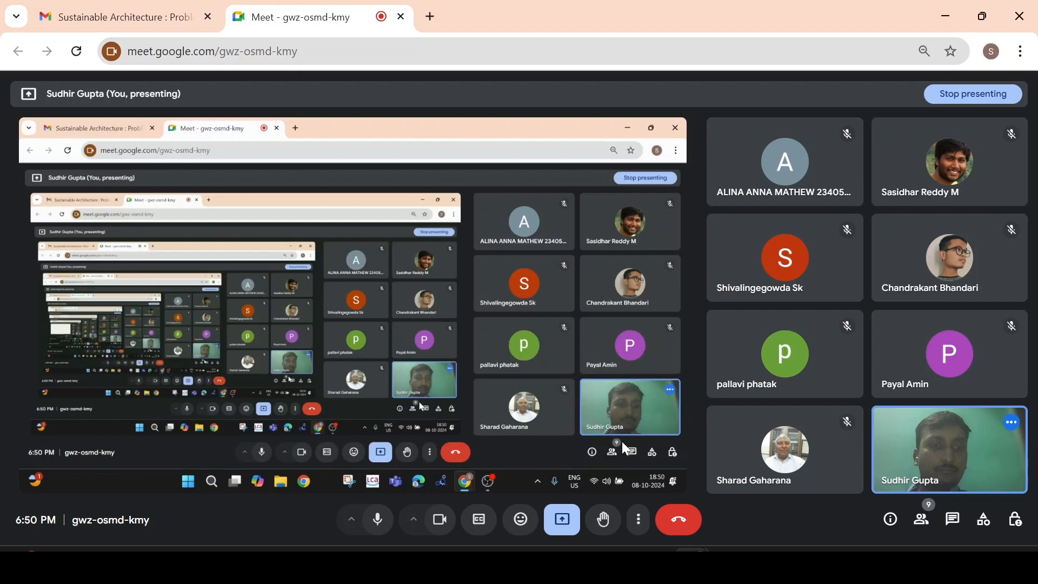
pyautogui.click(945, 16)
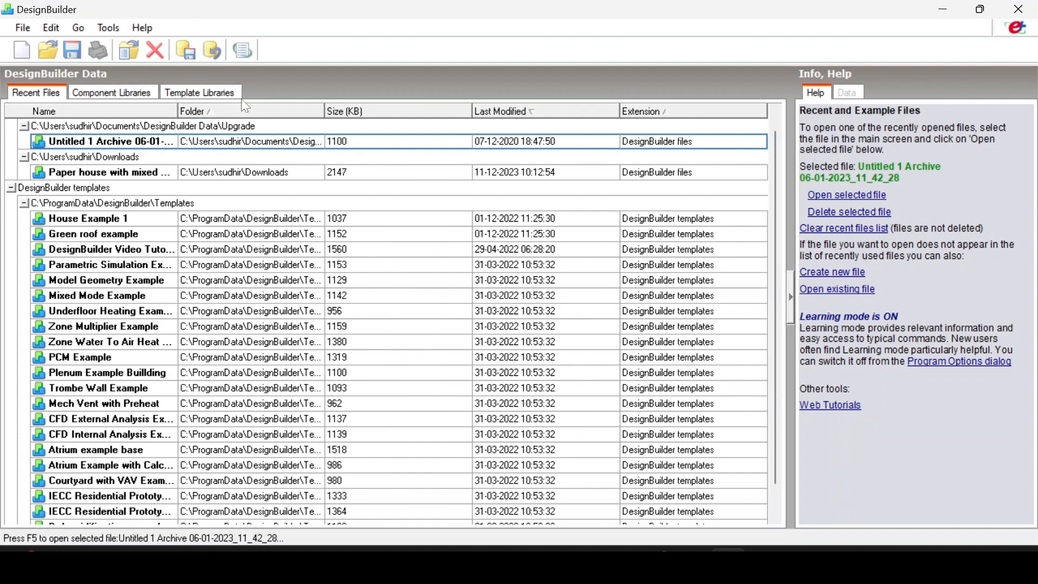
# - Start licensing by Activation Code from the Licence Manager, set the primary role to Student, and continue to the activation code entry
pyautogui.click(141, 29)
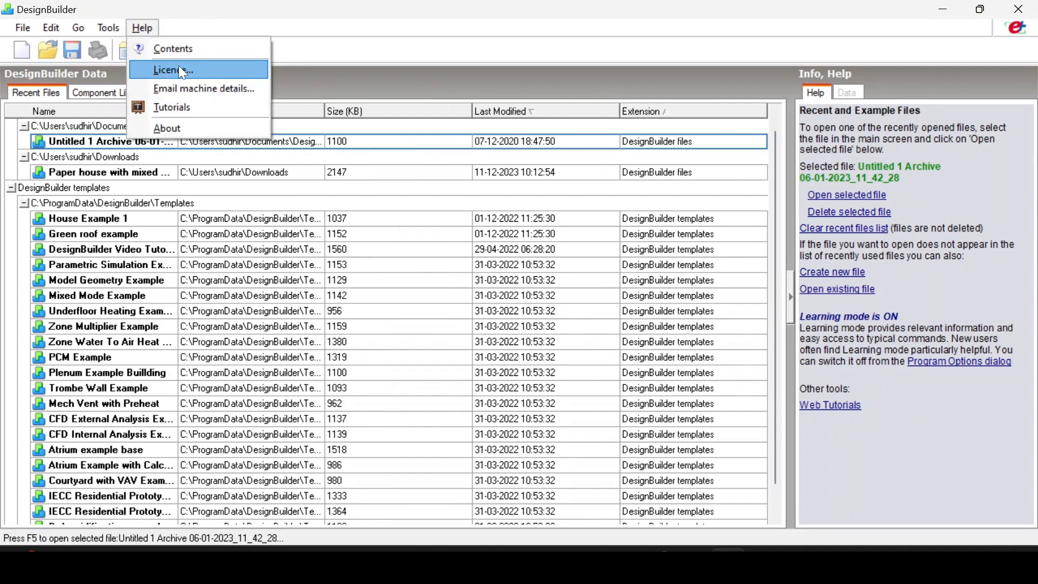
pyautogui.click(180, 69)
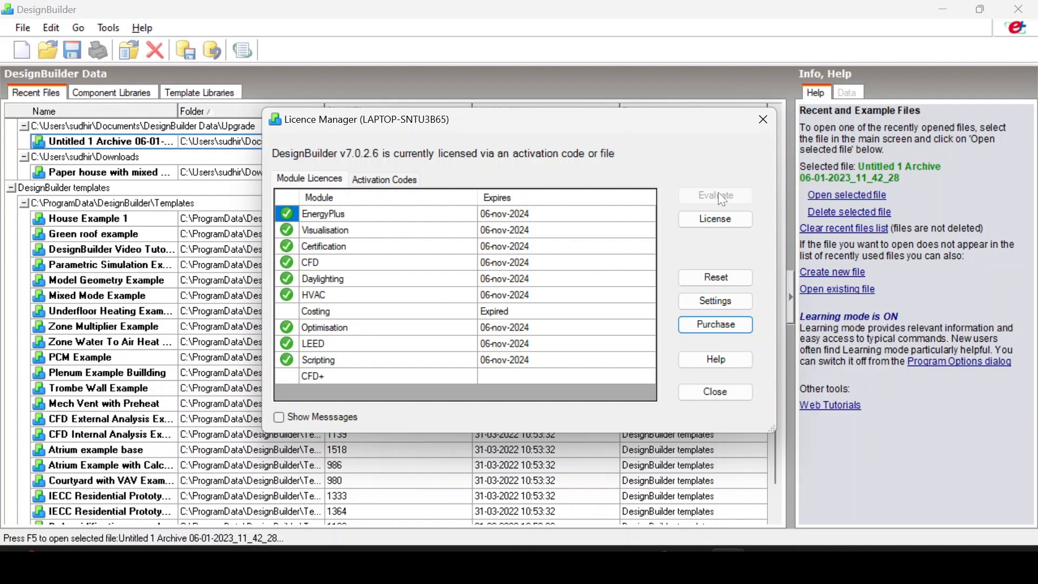
pyautogui.click(717, 220)
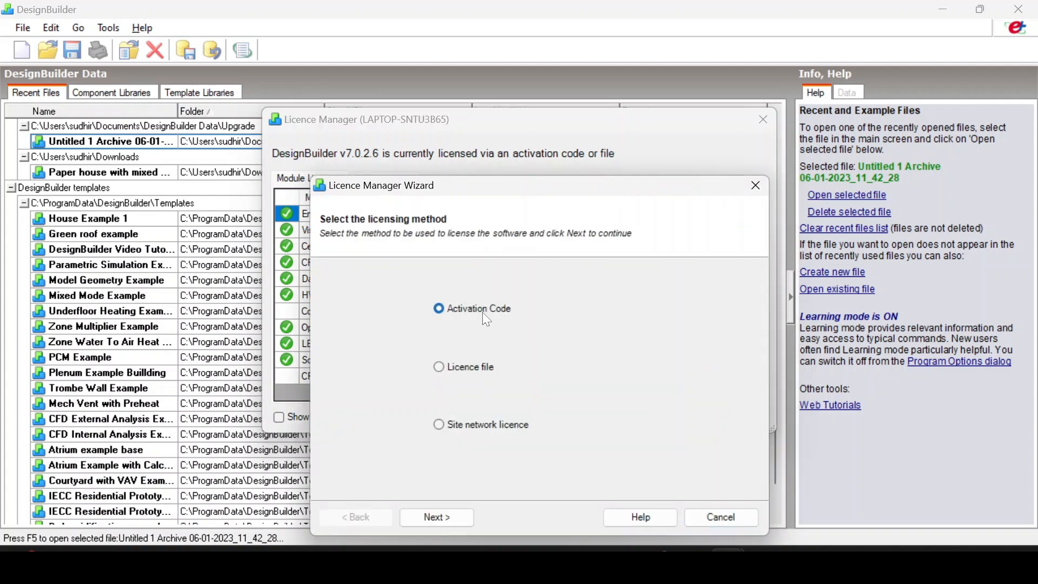
pyautogui.click(482, 311)
pyautogui.click(463, 519)
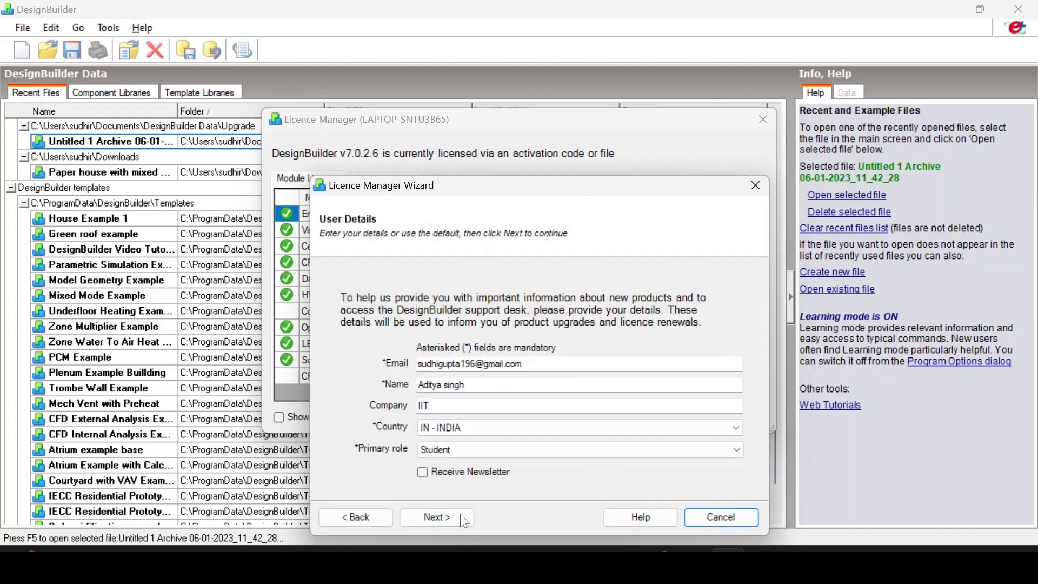
pyautogui.click(463, 452)
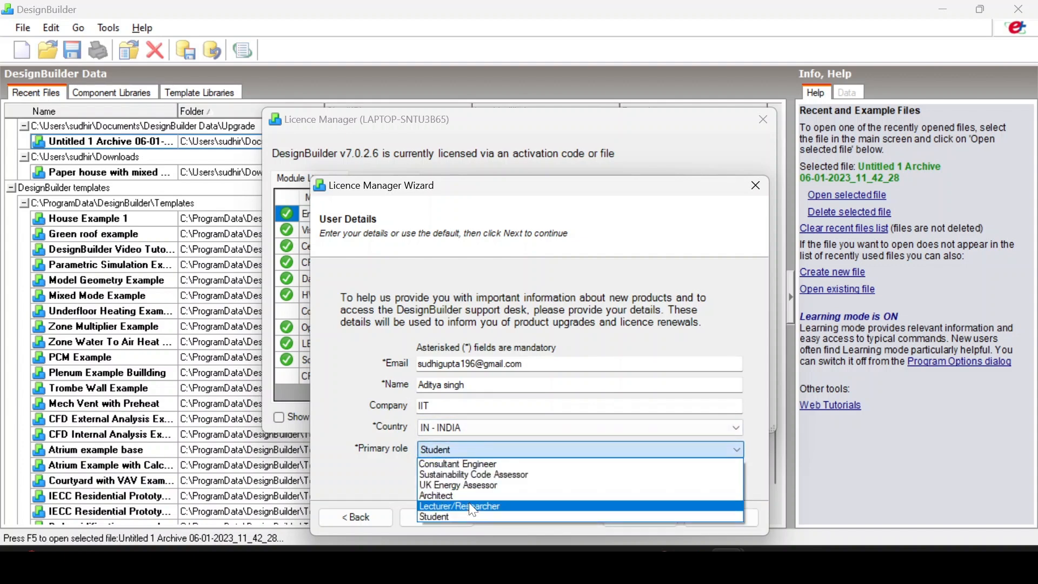
pyautogui.click(465, 517)
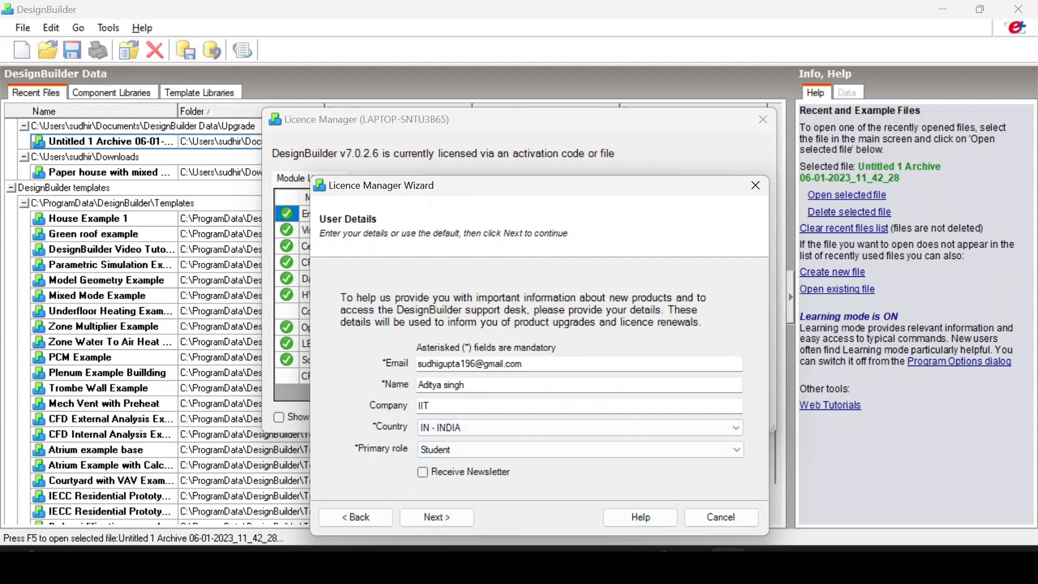
pyautogui.click(452, 519)
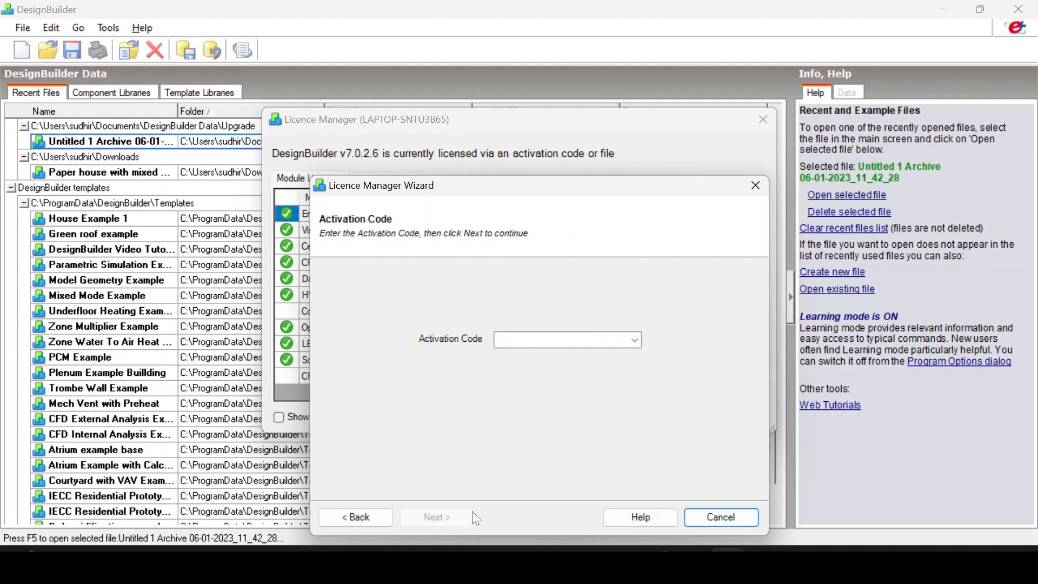
# - View the saved activation codes without choosing one, and close the wizard and the Licence Manager
pyautogui.click(581, 341)
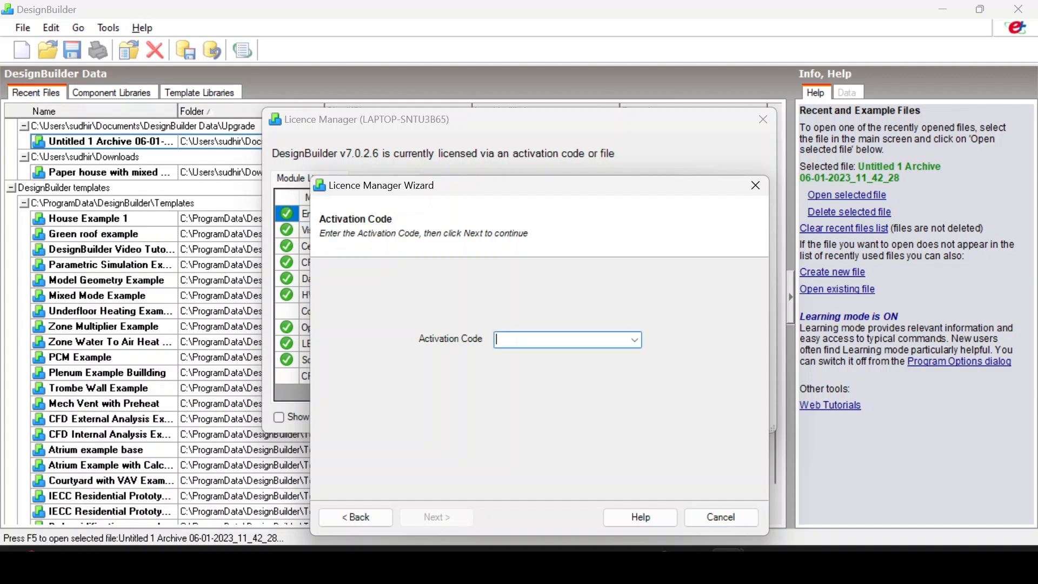
pyautogui.click(632, 342)
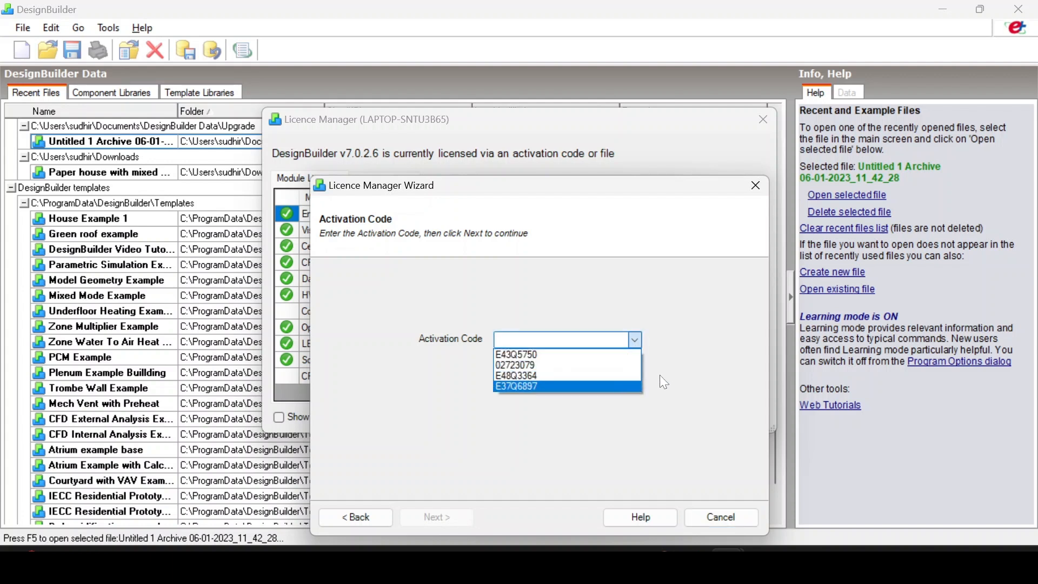
pyautogui.click(692, 360)
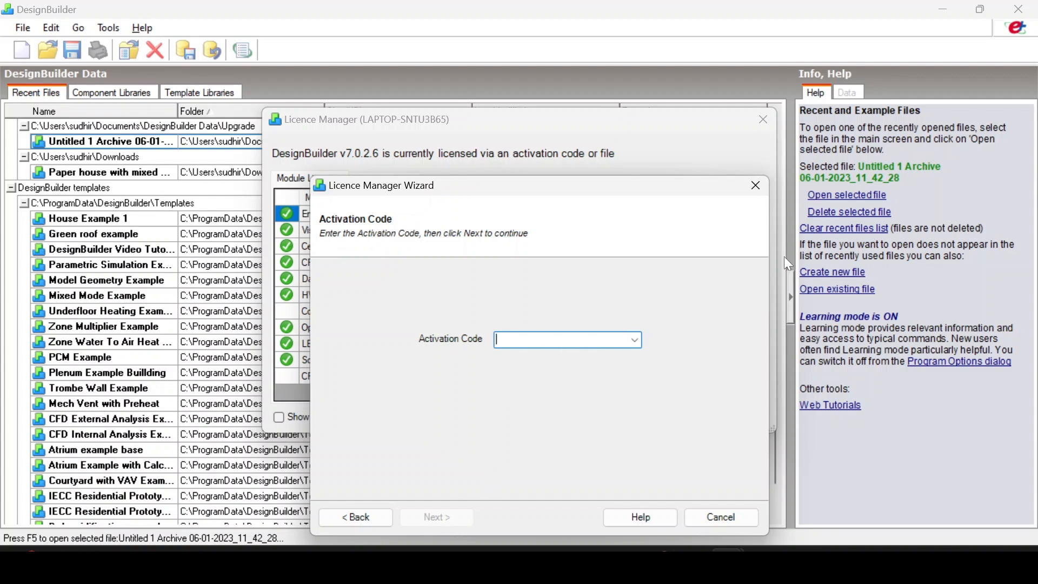
pyautogui.click(756, 186)
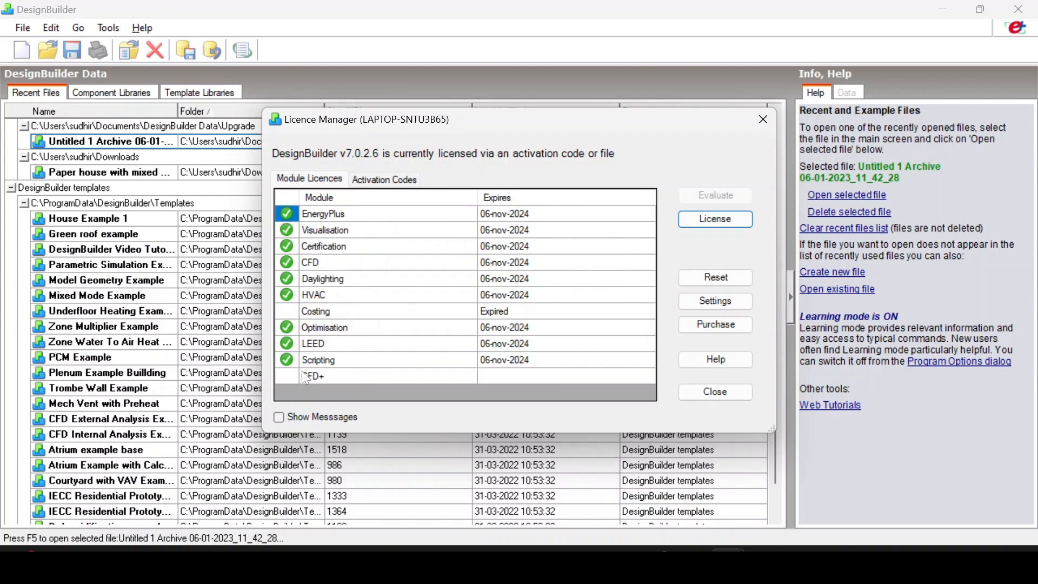
pyautogui.click(765, 120)
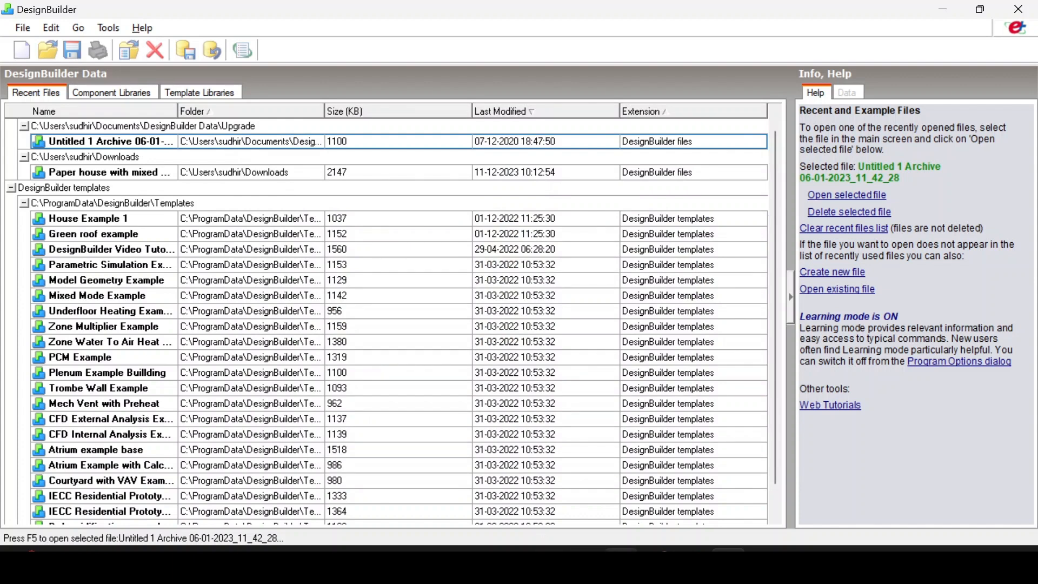
# - Switch to the Google Meet call to check on the participants, and return to DesignBuilder's recent files
pyautogui.moveTo(656, 562)
pyautogui.click(583, 497)
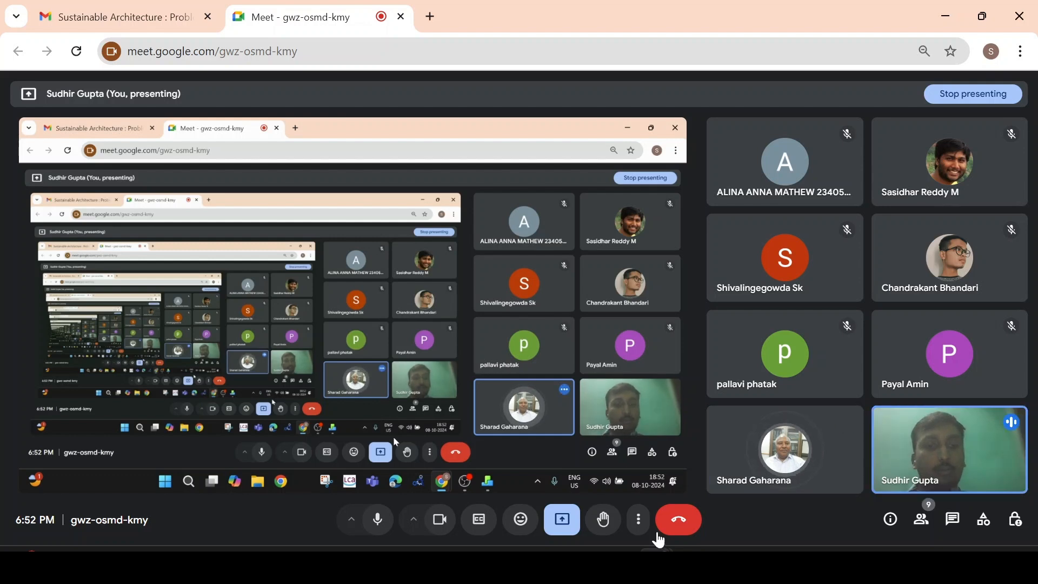
pyautogui.moveTo(730, 567)
pyautogui.click(722, 530)
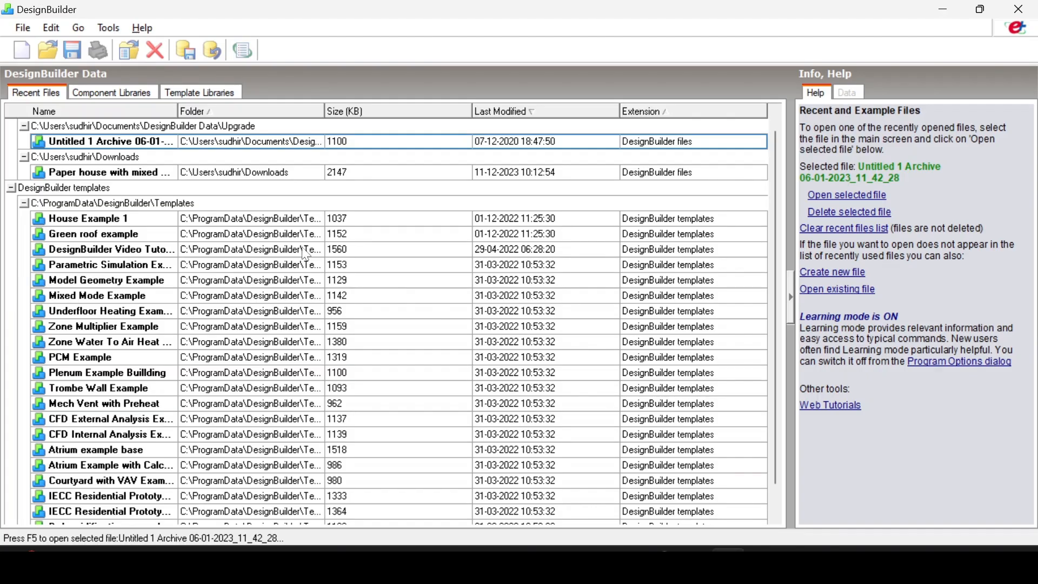
# - Walk through the Licence Manager wizard with the Activation Code method up to the code entry, and close it without licensing
pyautogui.click(142, 28)
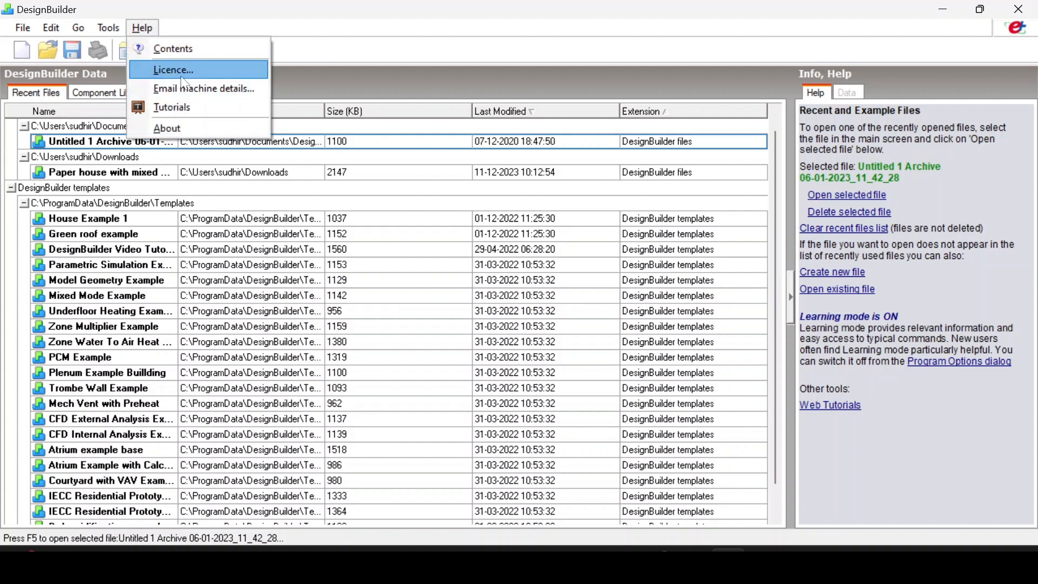
pyautogui.click(180, 71)
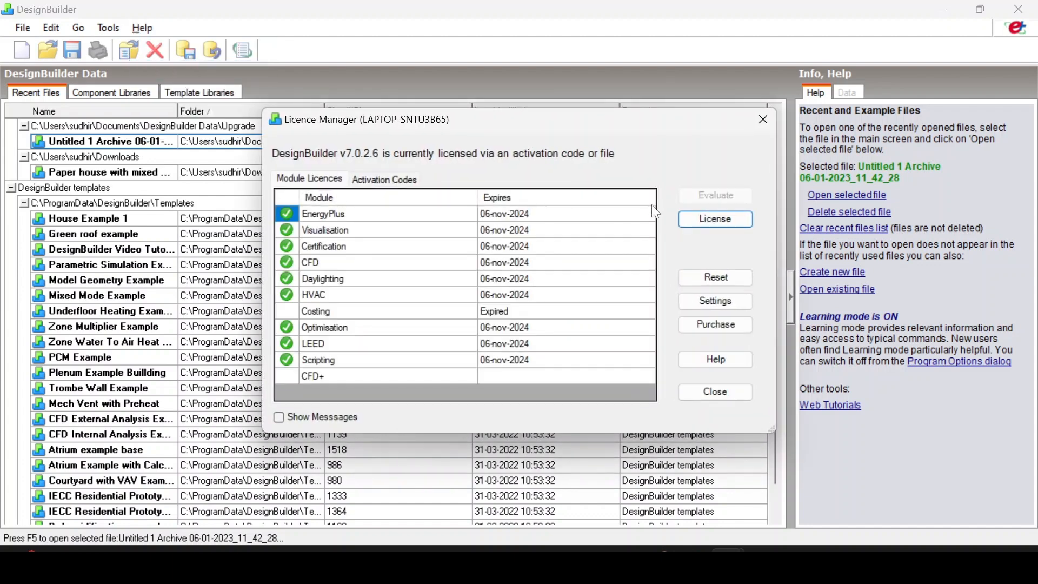
pyautogui.click(729, 223)
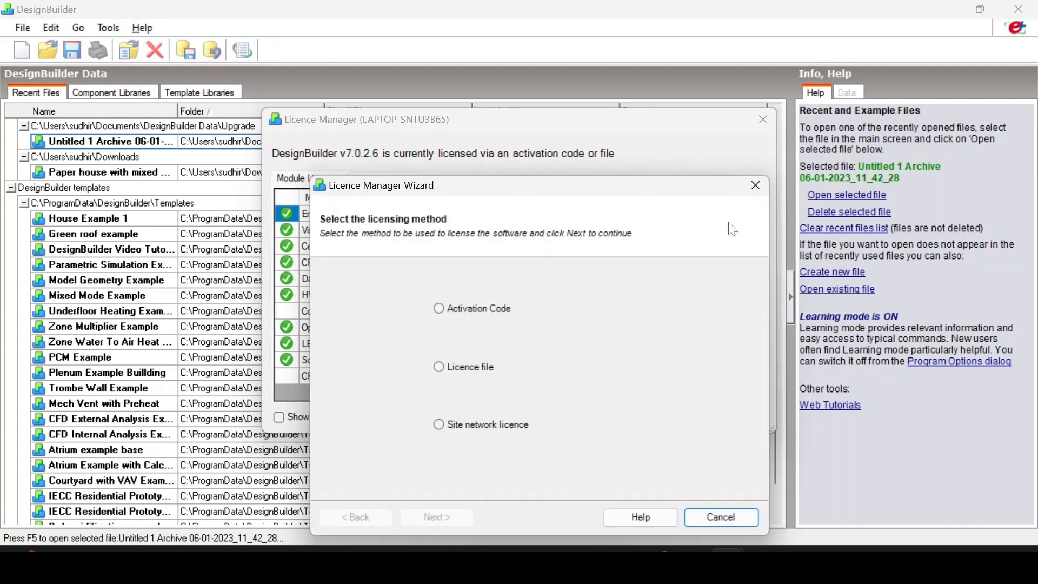
pyautogui.click(452, 317)
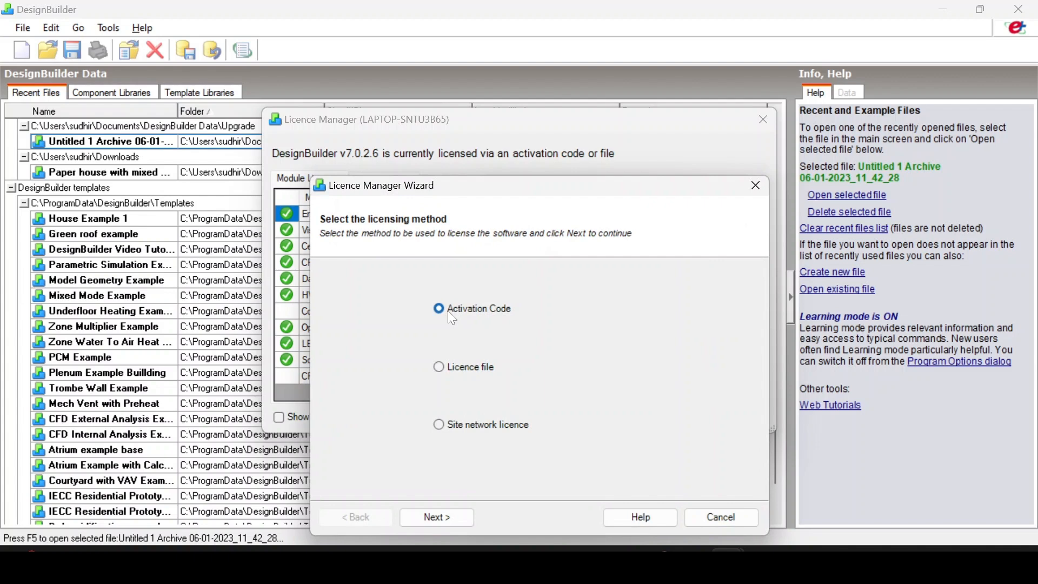
pyautogui.click(455, 519)
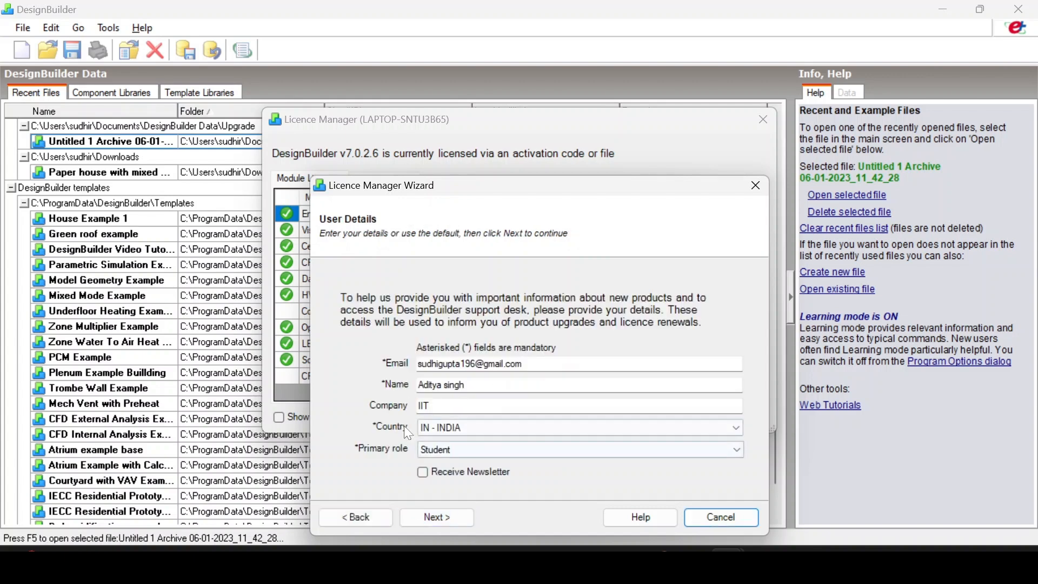
pyautogui.click(451, 519)
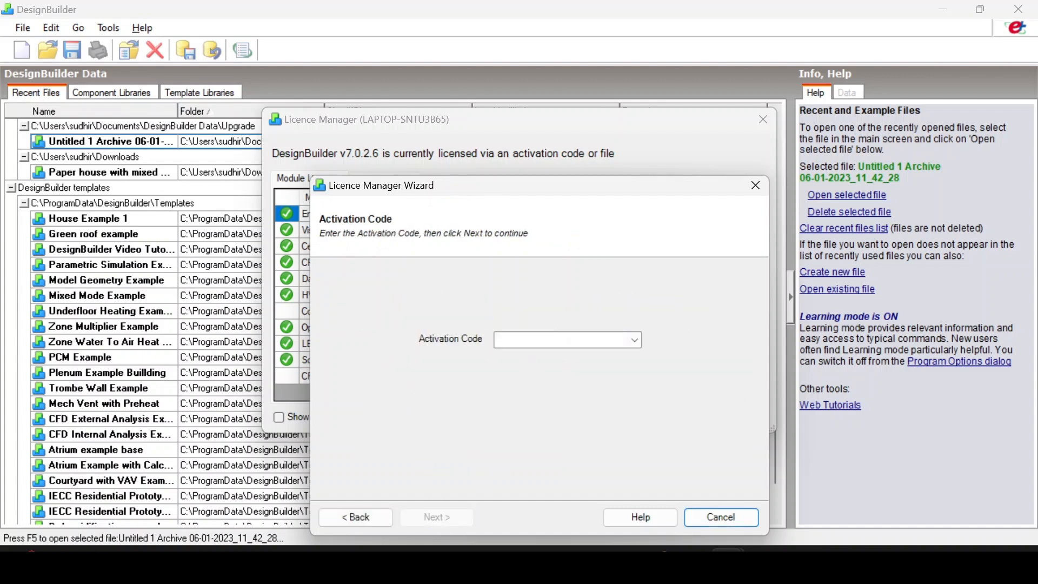
pyautogui.click(756, 185)
pyautogui.click(762, 119)
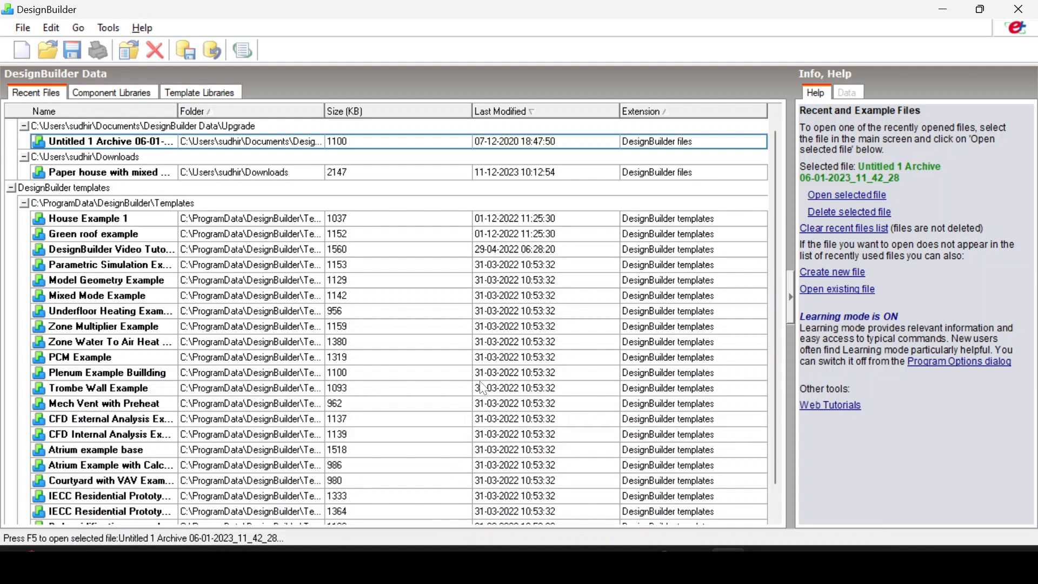
# - Show the licensing method choices again with Activation Code selected, and close the wizard and the Licence Manager
pyautogui.click(133, 32)
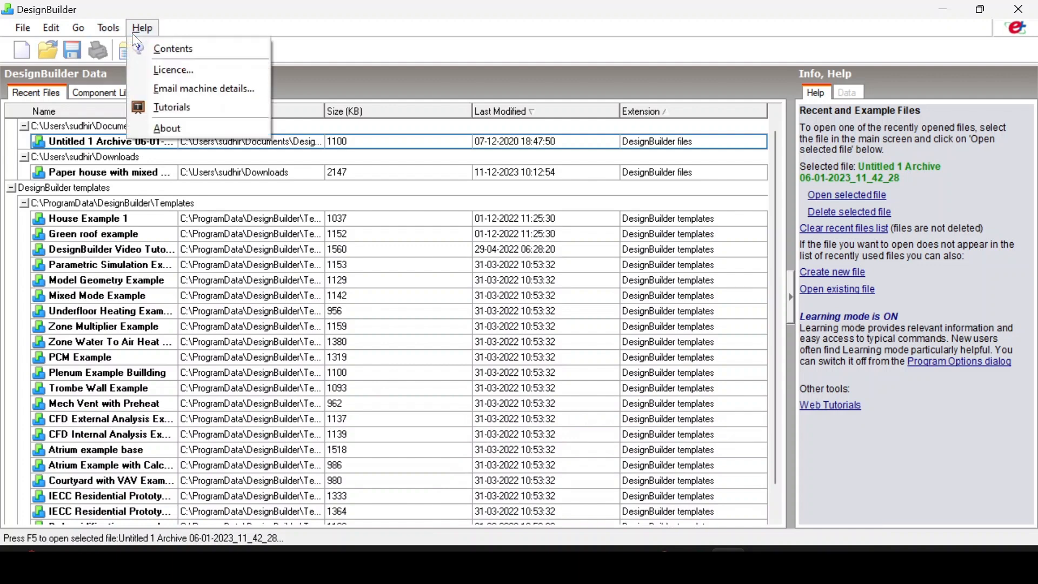
pyautogui.click(162, 72)
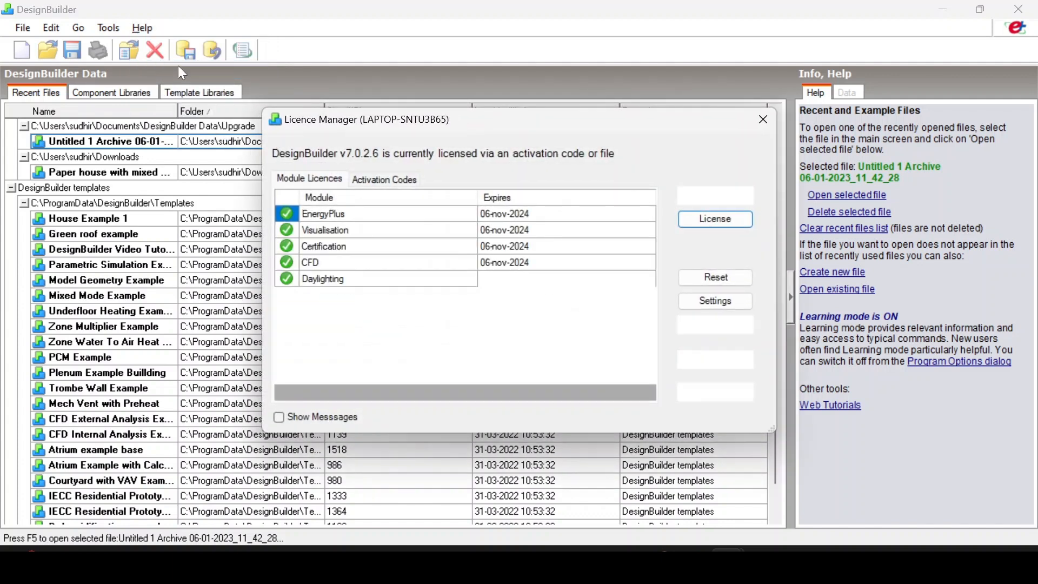
pyautogui.click(731, 219)
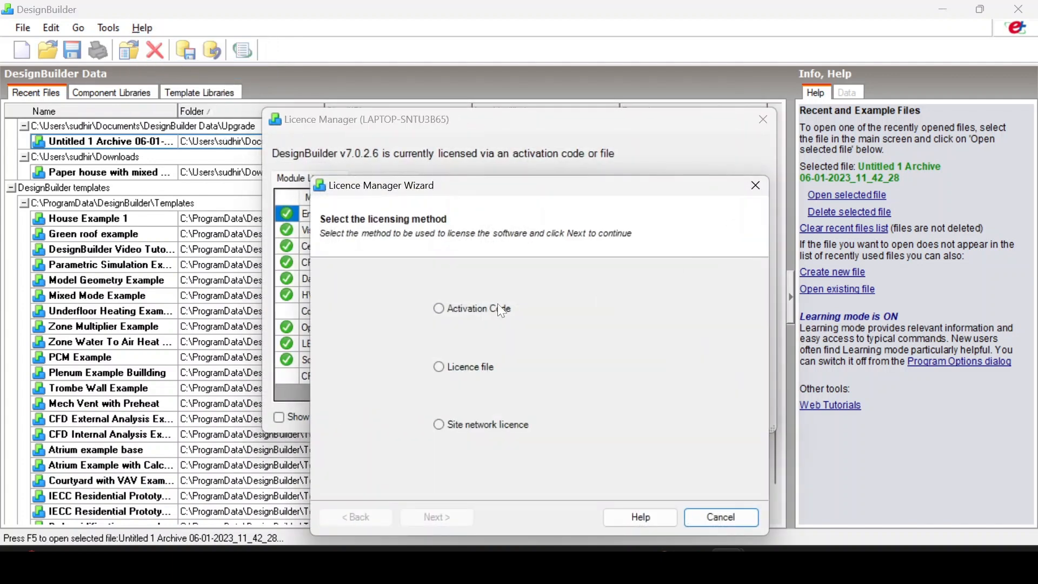
pyautogui.click(464, 308)
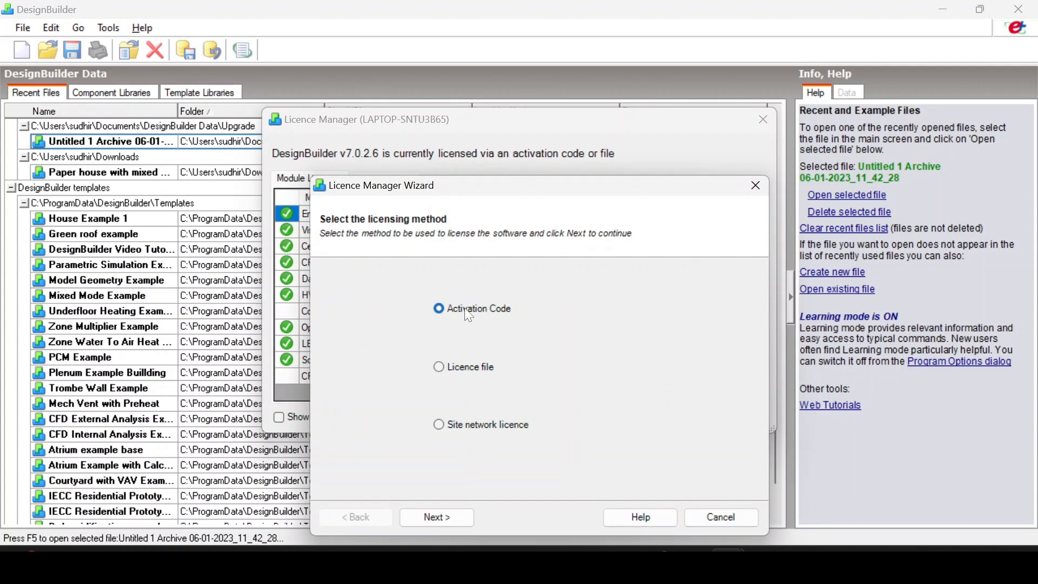
pyautogui.moveTo(534, 196); pyautogui.dragTo(385, 154)
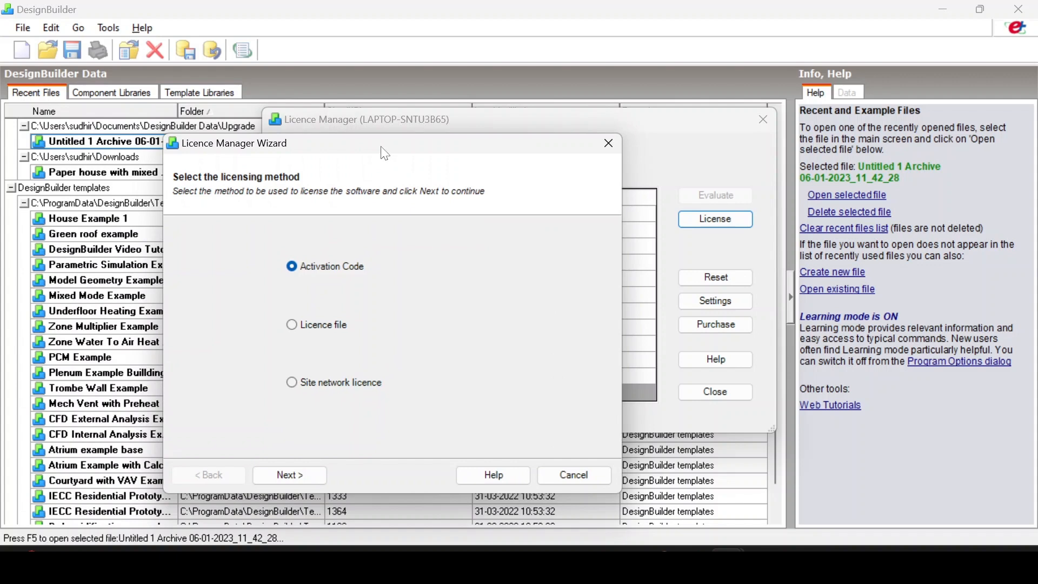
pyautogui.click(609, 144)
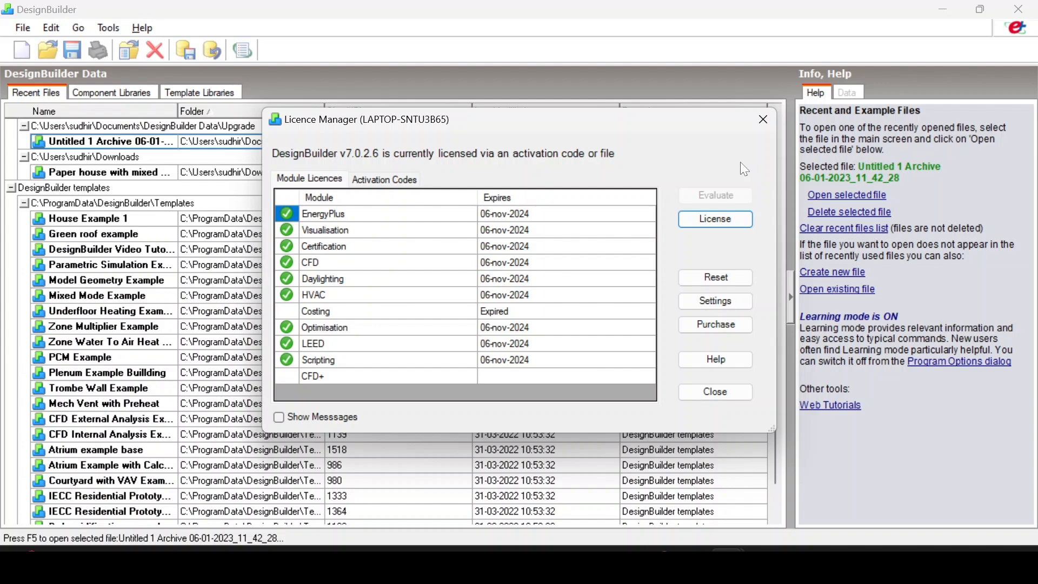
pyautogui.click(773, 126)
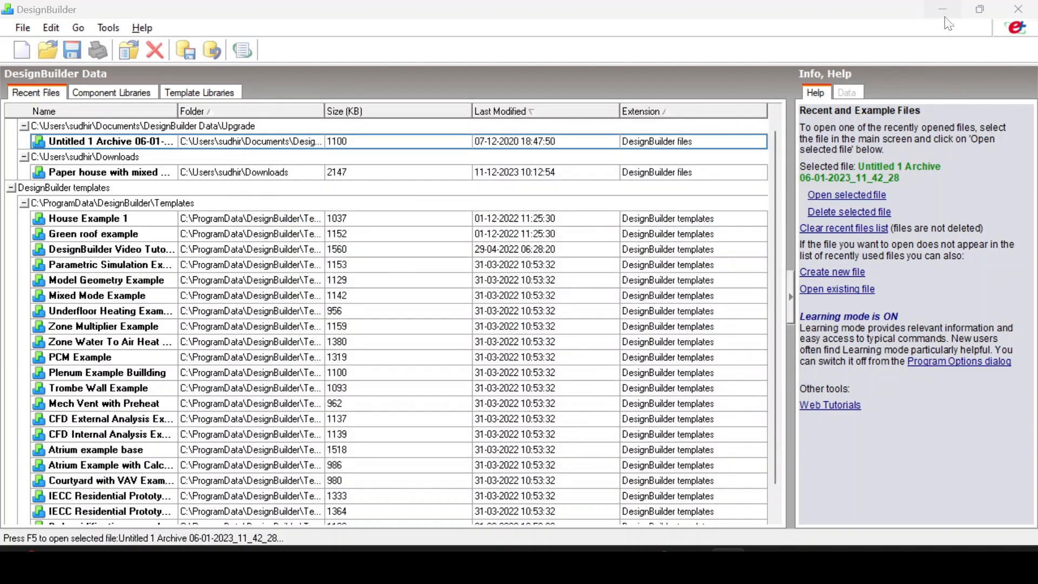
# - Switch from DesignBuilder to the Google Meet call and stop presenting the screen
pyautogui.click(944, 11)
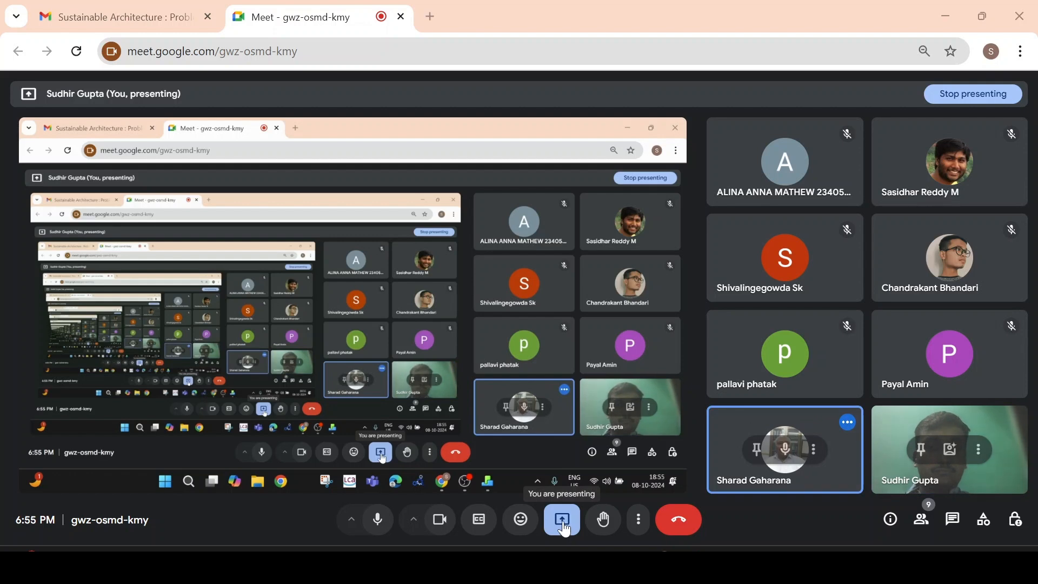
pyautogui.click(562, 522)
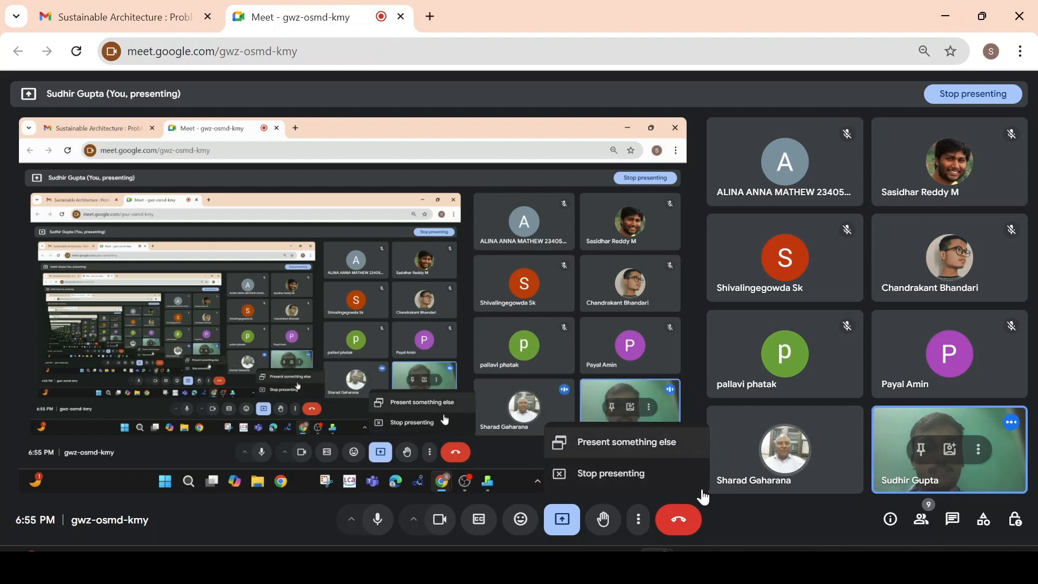
pyautogui.click(796, 523)
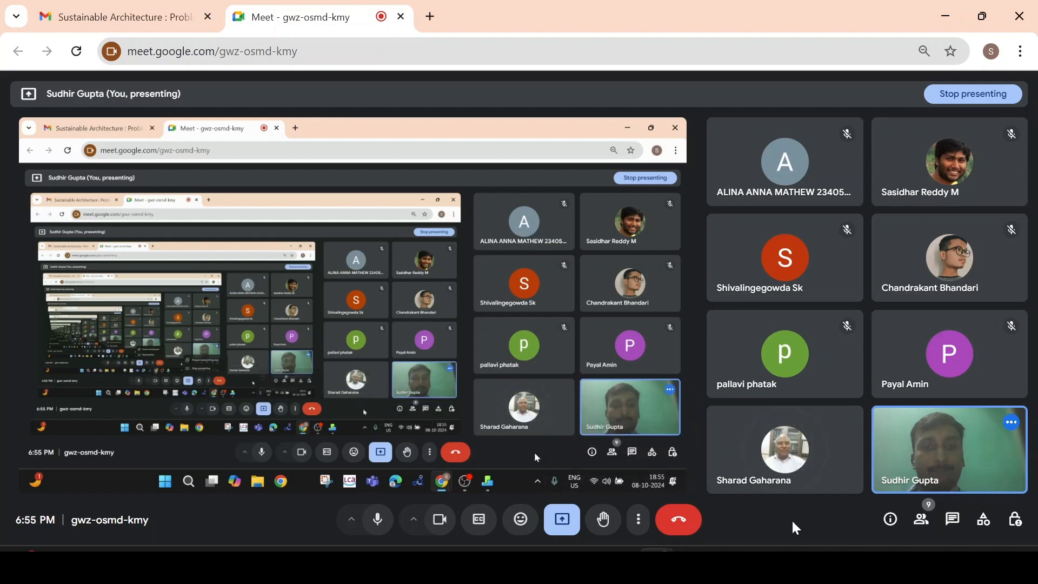
pyautogui.click(565, 522)
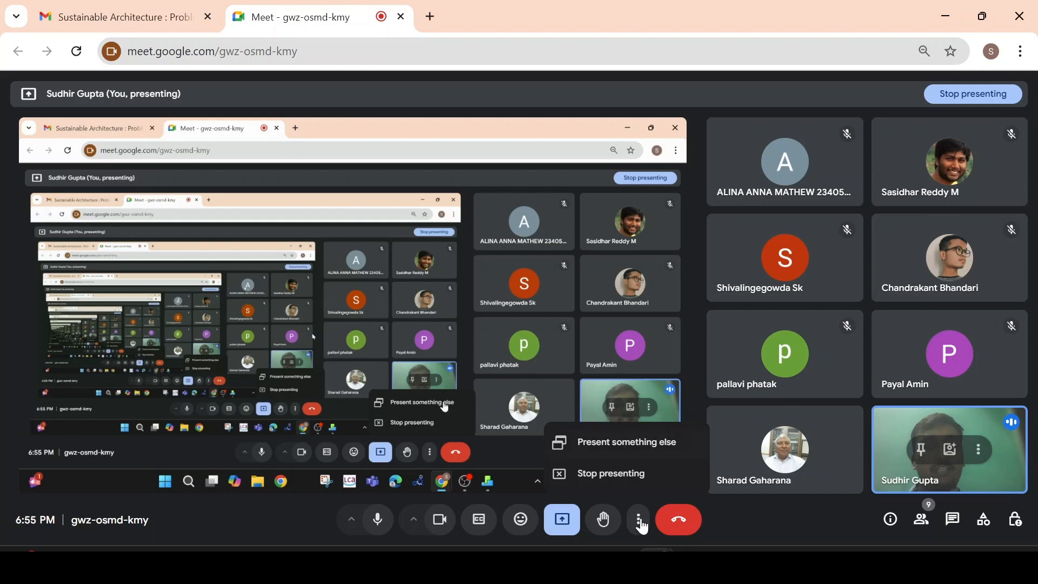
pyautogui.click(783, 528)
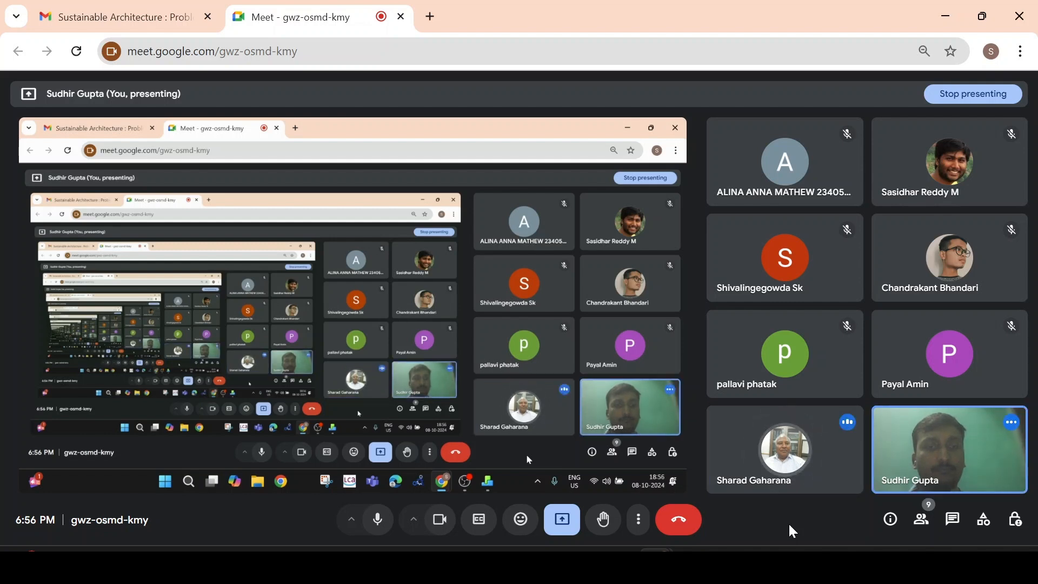
pyautogui.click(562, 519)
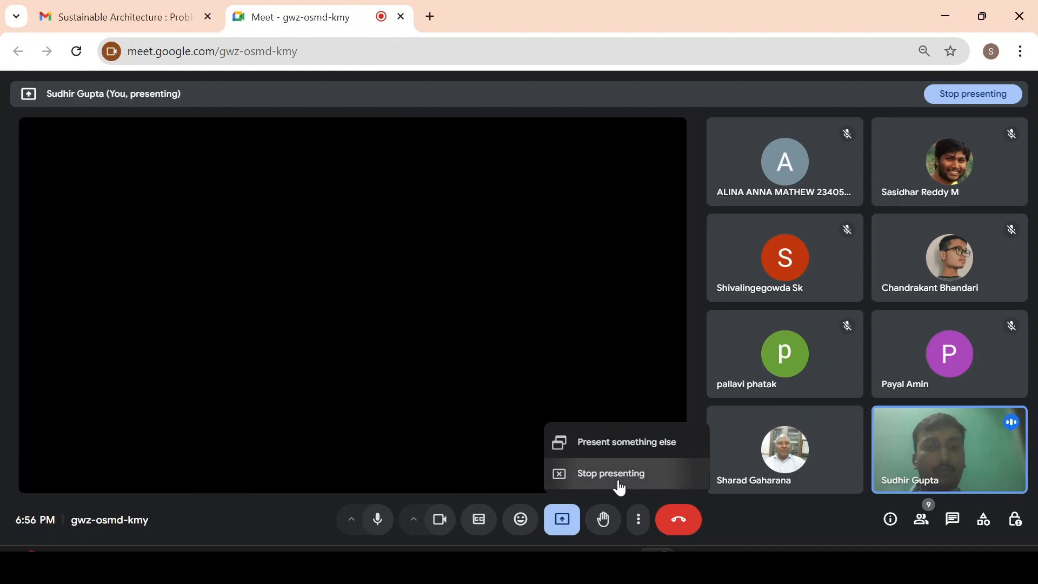
pyautogui.click(620, 486)
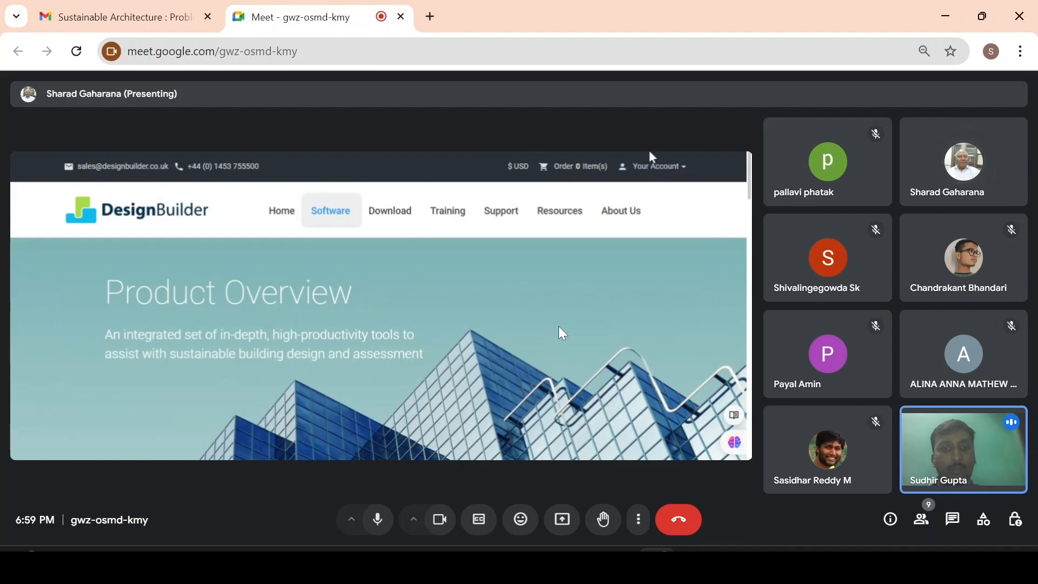
# - Dismiss the presenter takeover request and share the entire screen with the Google Meet call
pyautogui.click(562, 522)
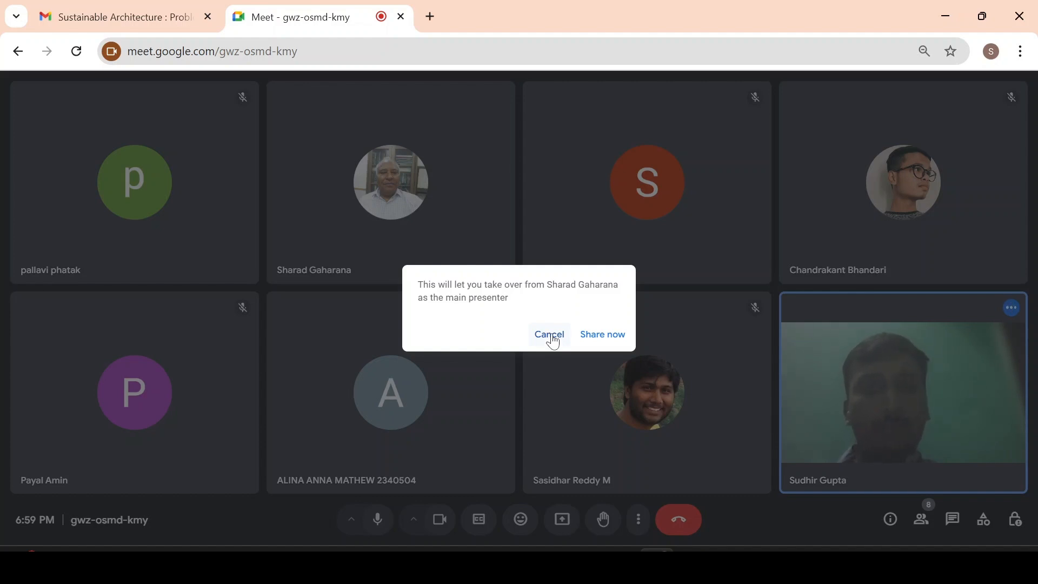
pyautogui.click(551, 338)
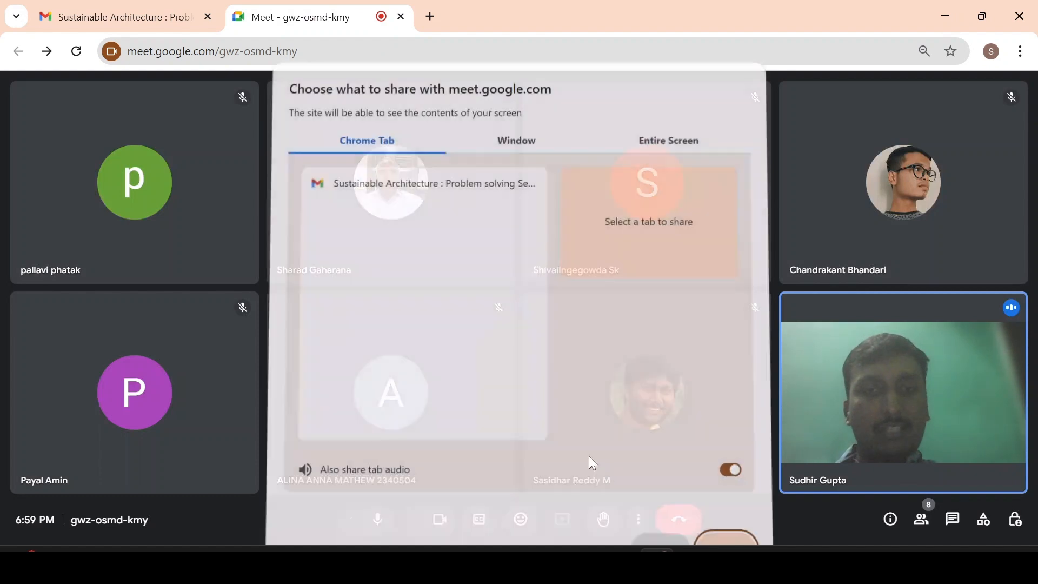
pyautogui.click(559, 517)
pyautogui.click(682, 154)
pyautogui.click(435, 222)
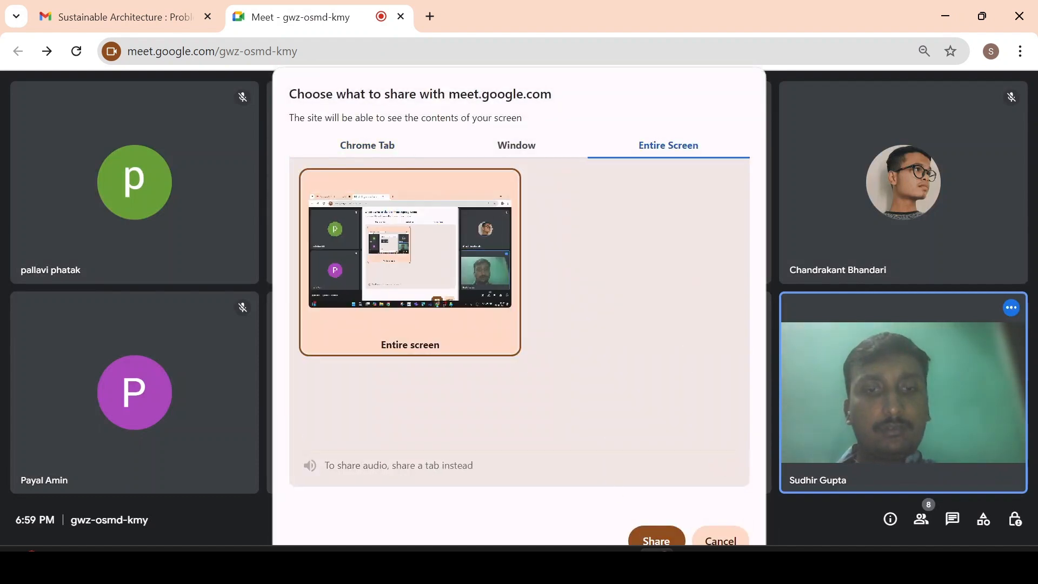
pyautogui.click(656, 539)
pyautogui.click(663, 519)
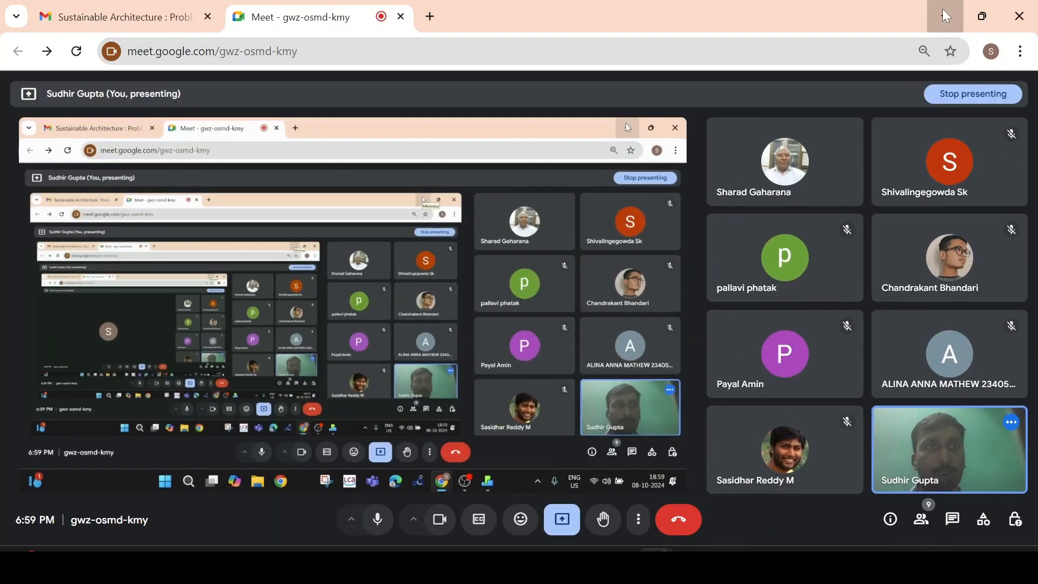
# - Minimise the Google Meet call and switch back to DesignBuilder
pyautogui.click(945, 16)
pyautogui.moveTo(727, 564)
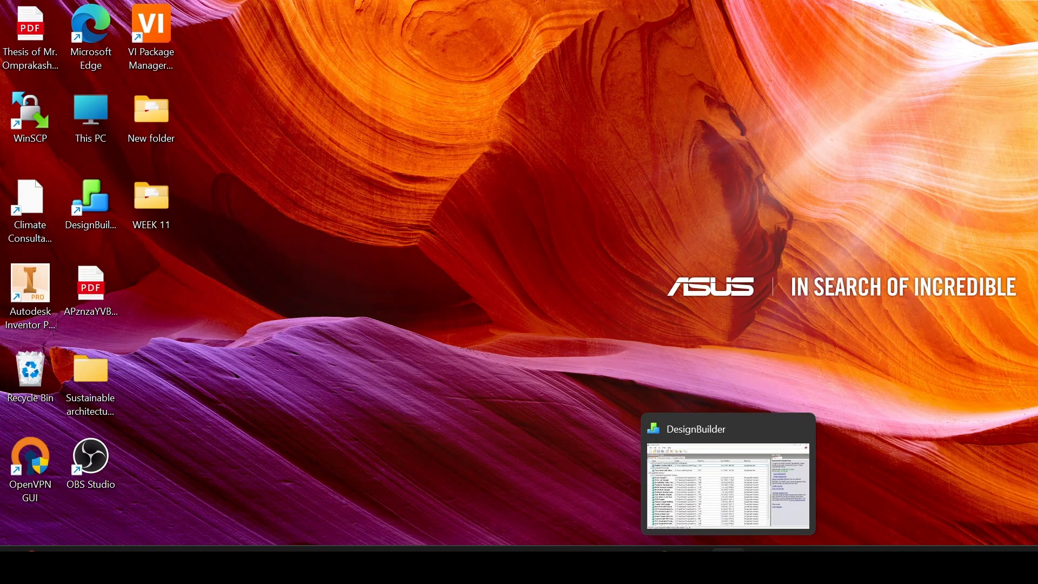
pyautogui.click(715, 507)
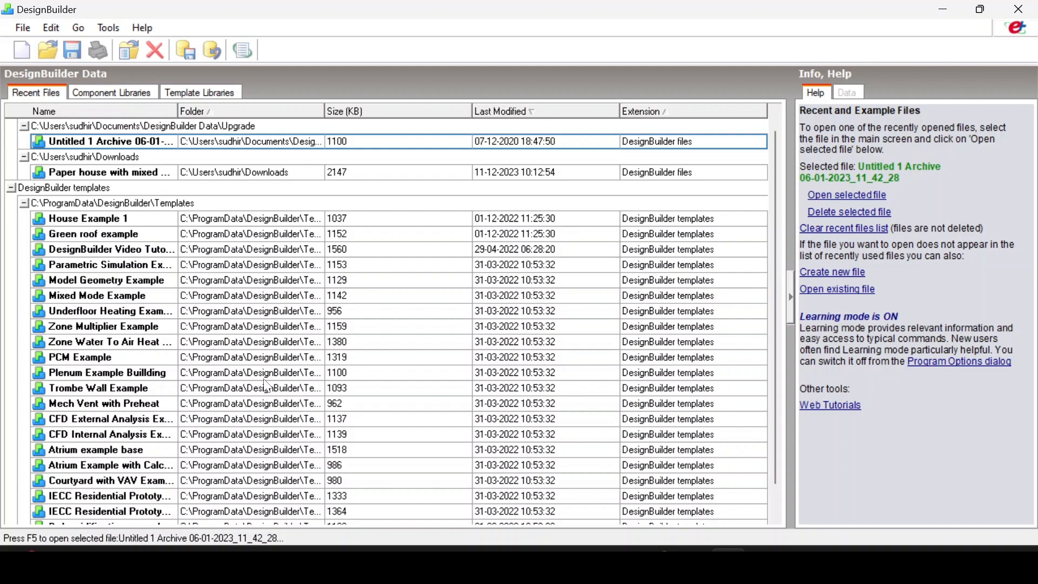
# - Start a new project file and title it "Base Case"
pyautogui.click(19, 27)
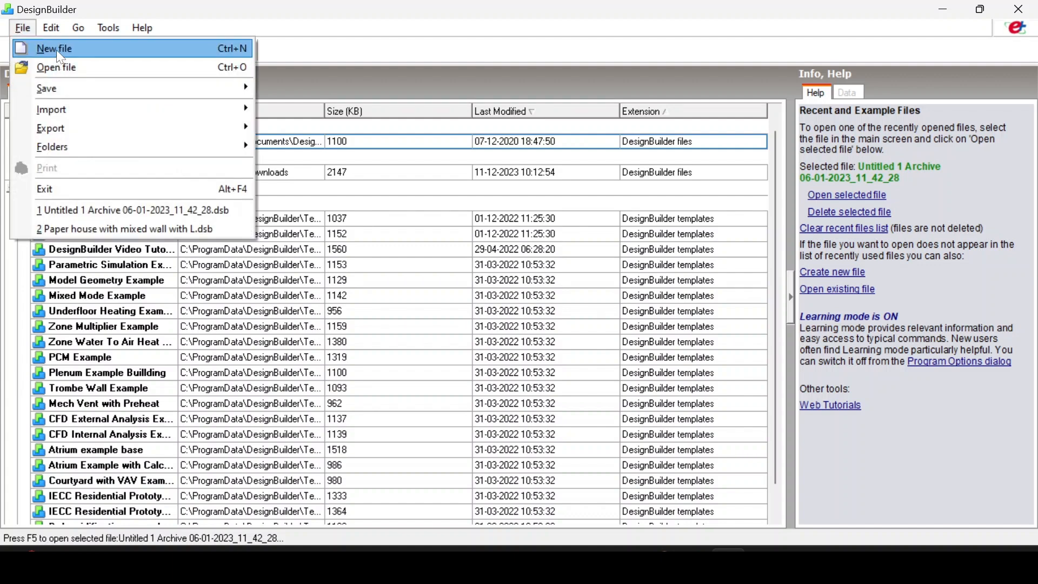
pyautogui.click(57, 49)
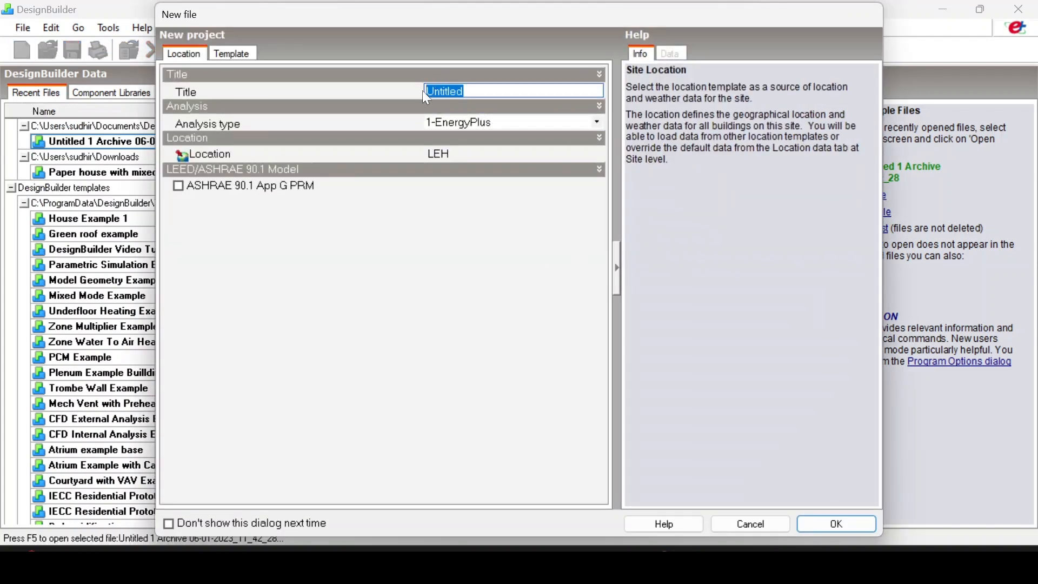
pyautogui.write('Base')
pyautogui.write('CASE')
pyautogui.press('BackSpace')
pyautogui.press('BackSpace')
pyautogui.press('BackSpace')
pyautogui.write('ase')
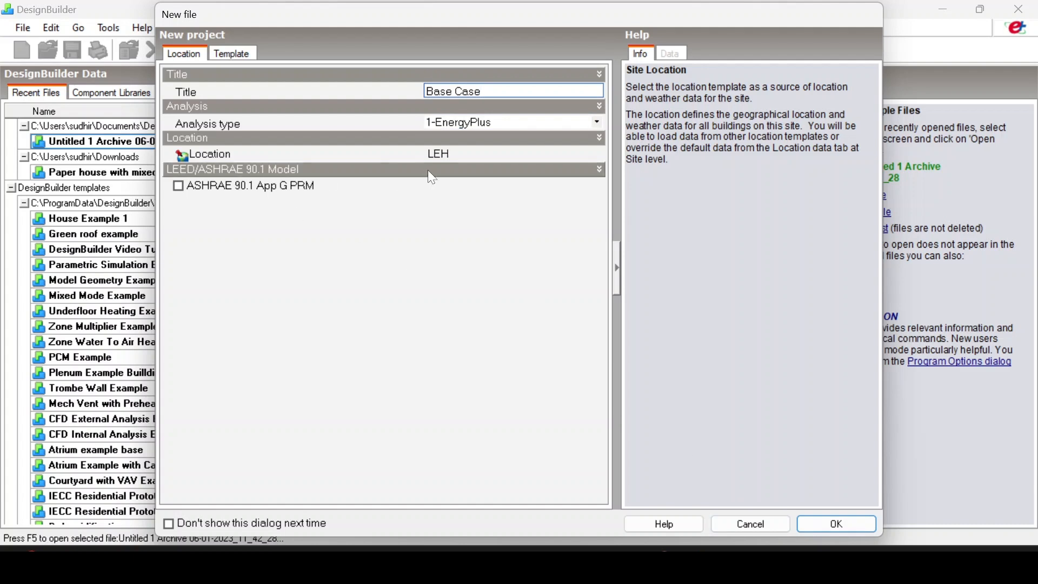
# - Examine the new project's location template data and the available analysis types, keeping 1-EnergyPlus
pyautogui.click(466, 156)
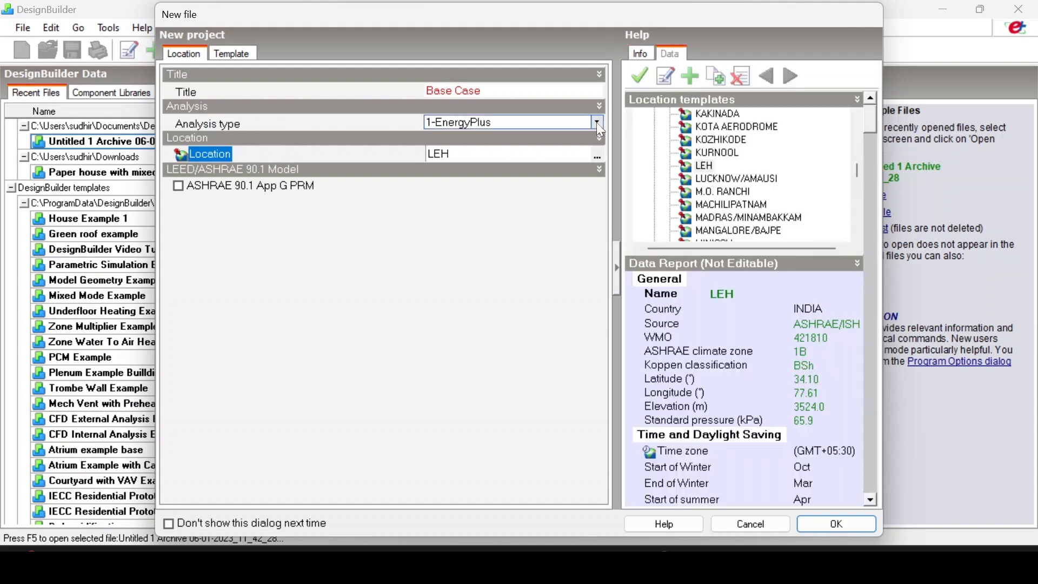
pyautogui.click(597, 123)
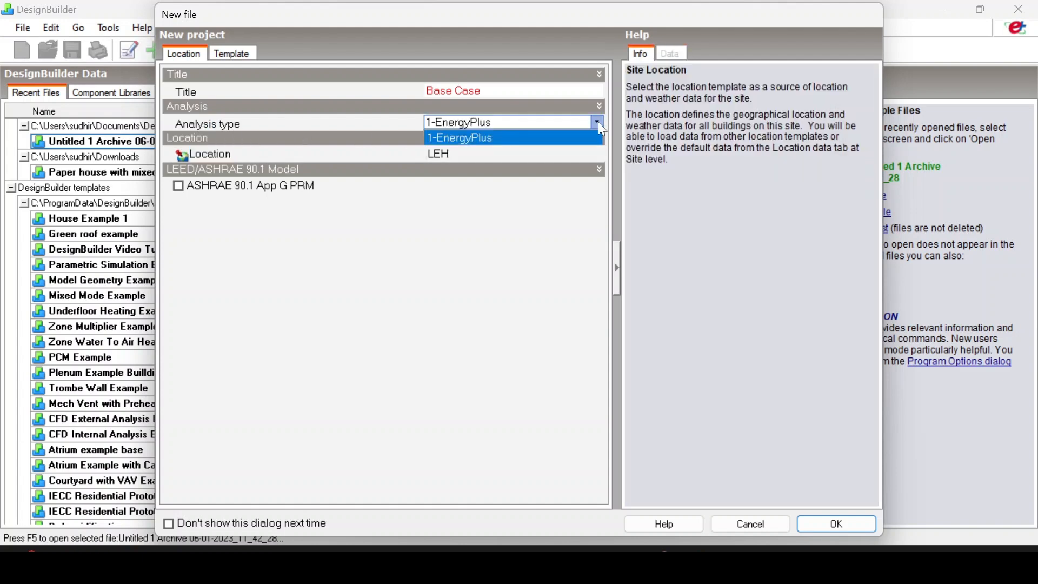
pyautogui.click(597, 123)
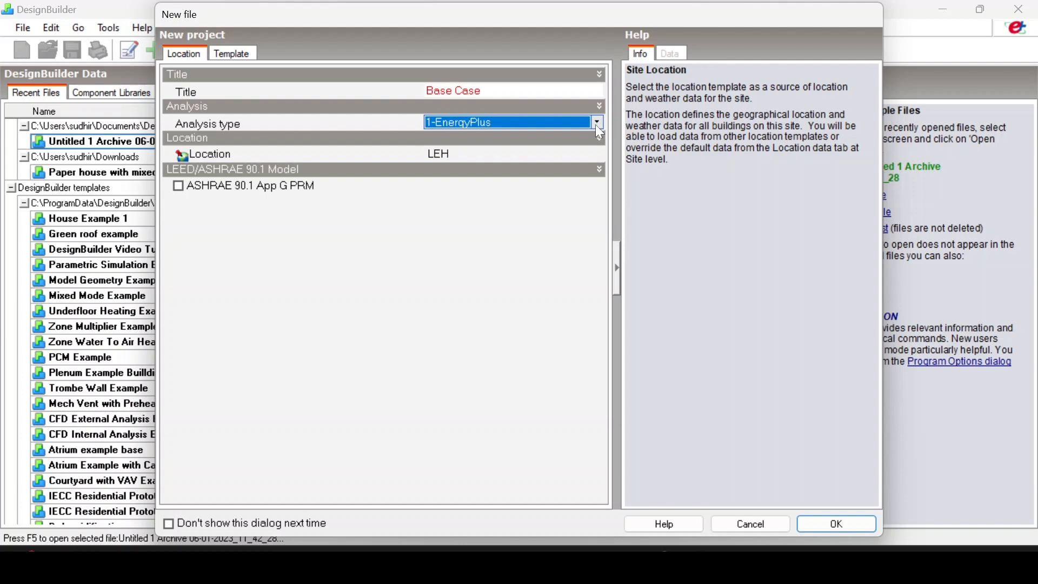
pyautogui.click(597, 124)
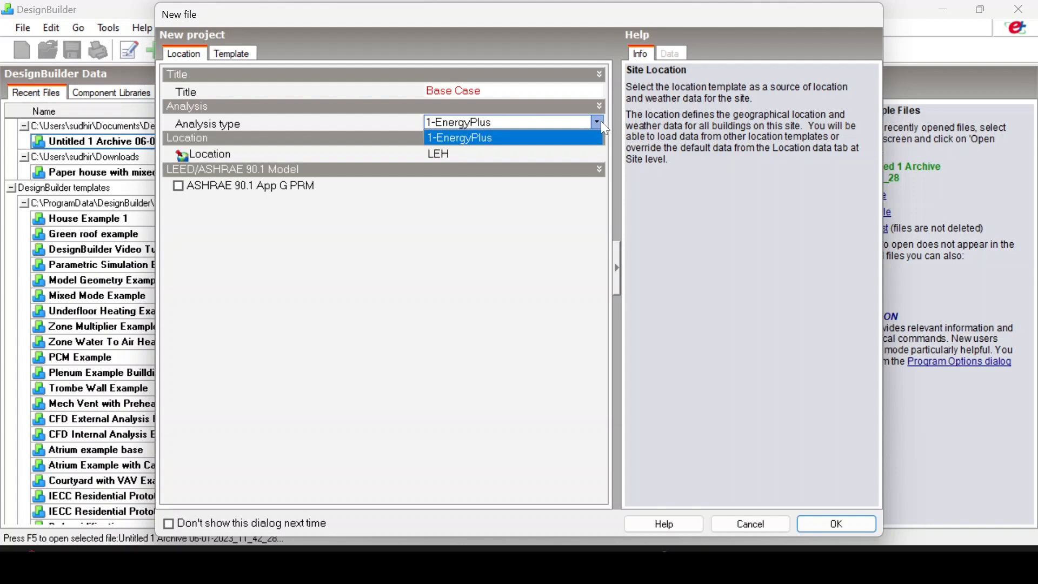
pyautogui.click(602, 124)
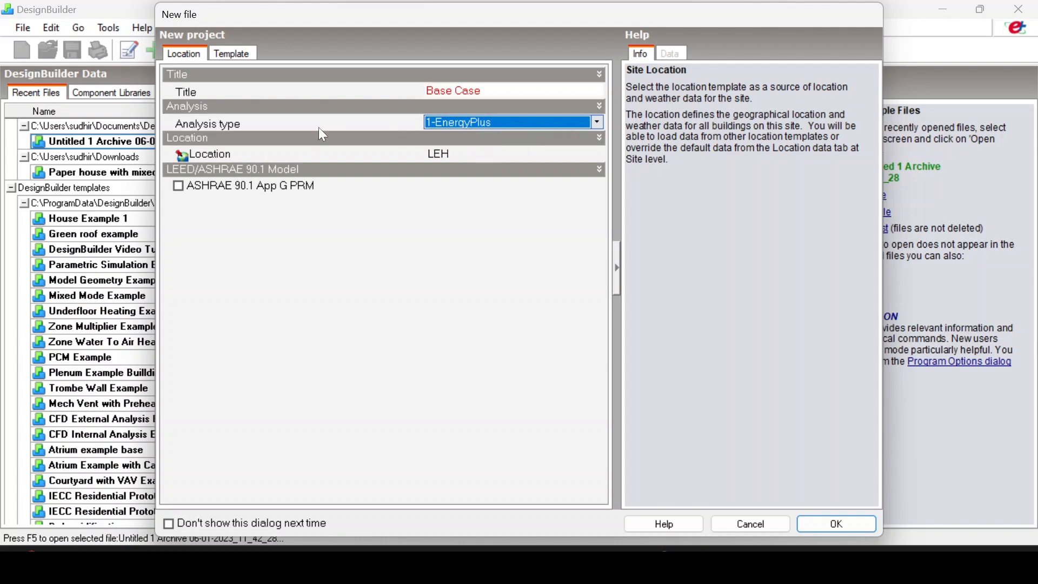
# - Keep 1-EnergyPlus as the analysis type and enable the ASHRAE 90.1 App G PRM option for the new project
pyautogui.click(598, 123)
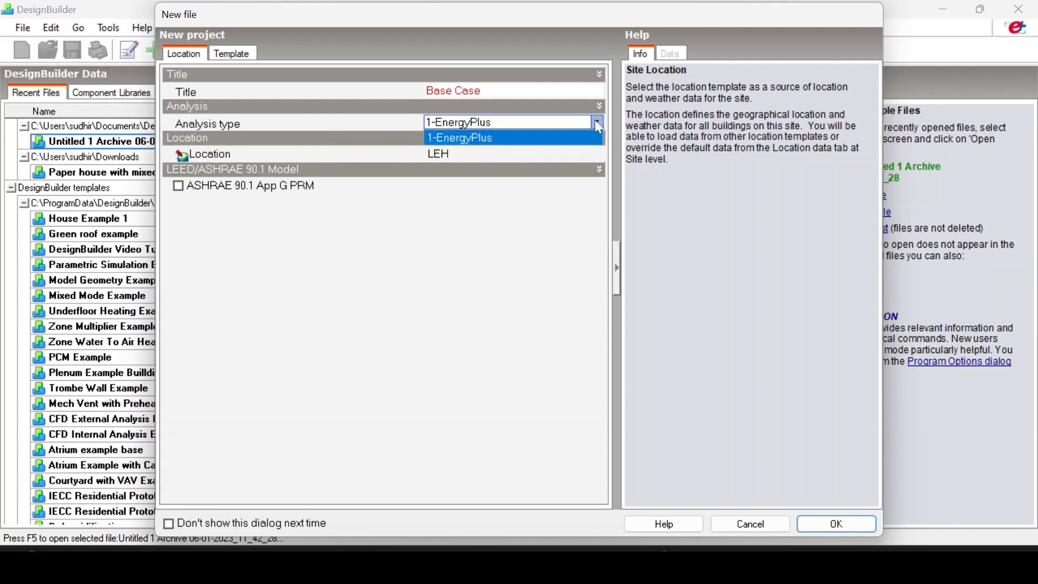
pyautogui.click(494, 139)
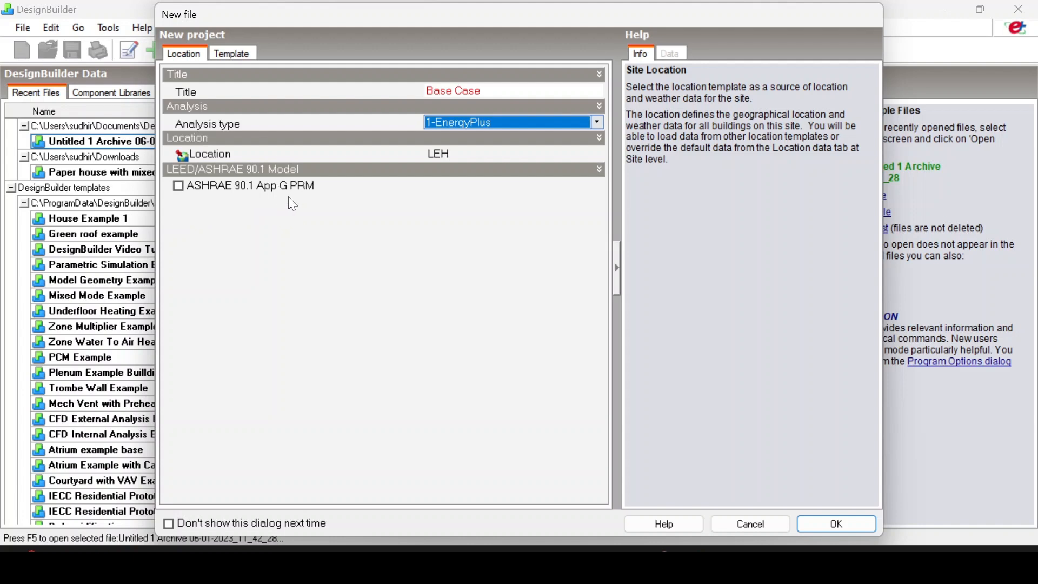
pyautogui.click(182, 191)
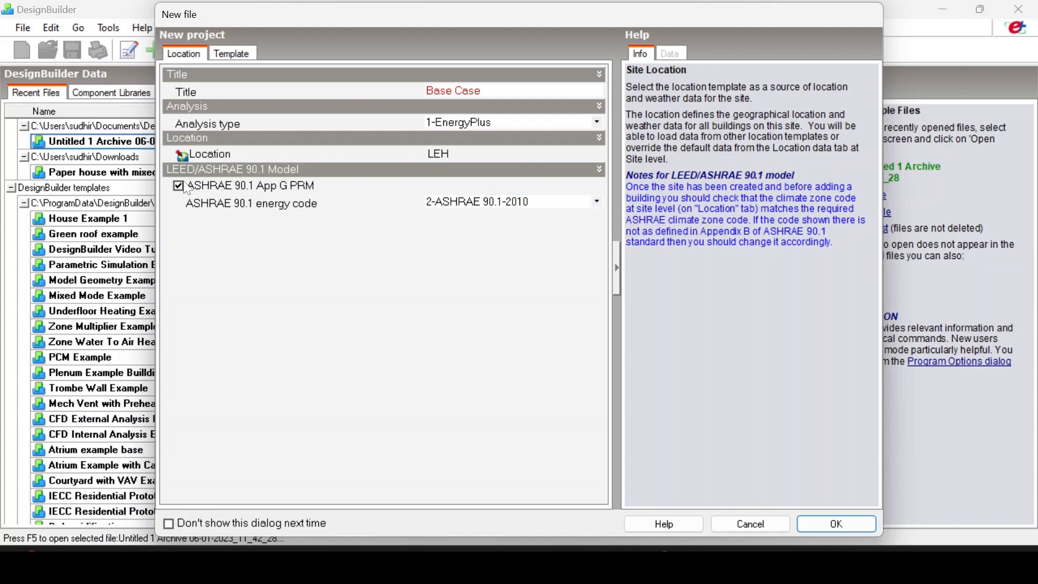
pyautogui.click(462, 157)
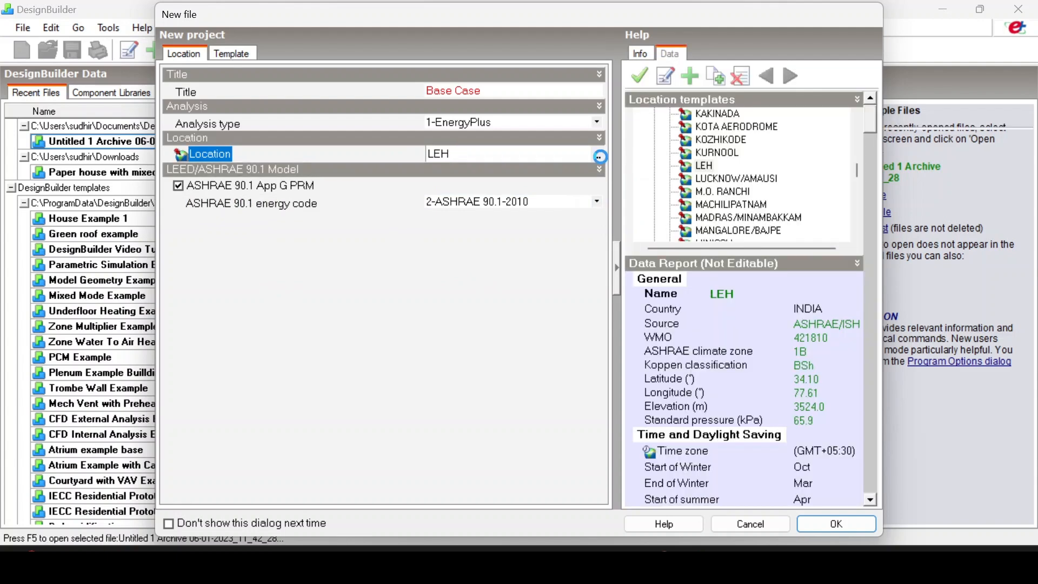
pyautogui.click(596, 157)
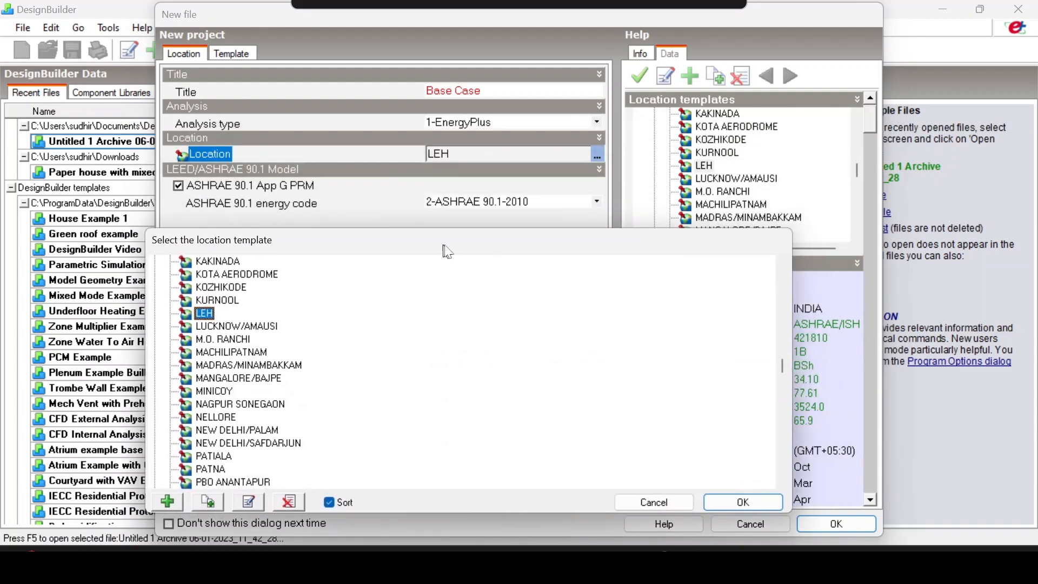
pyautogui.click(697, 501)
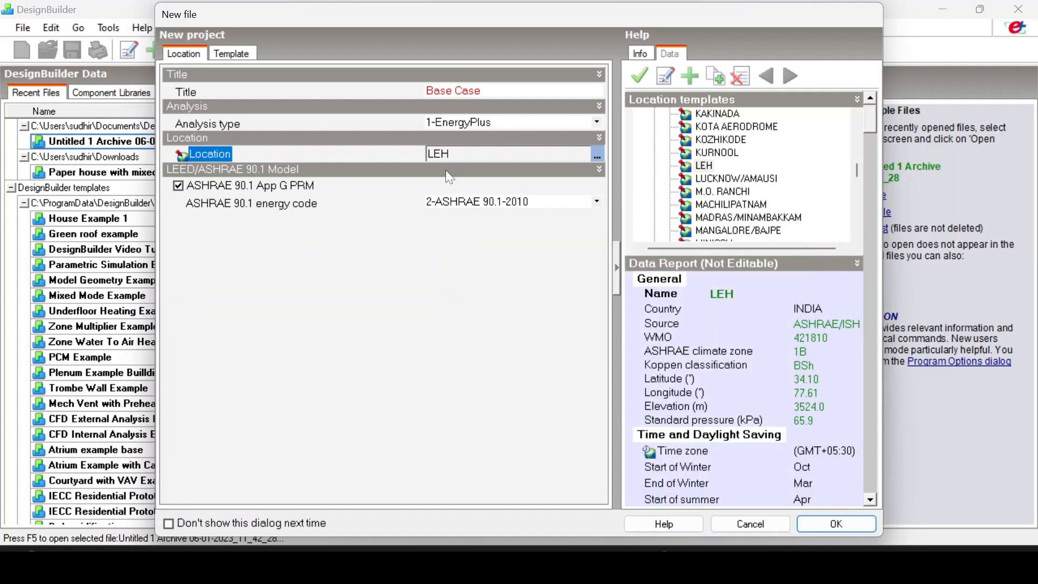
# - Open the location template selection and browse its country folders, collapsing and re-expanding the INDIA folder
pyautogui.click(598, 154)
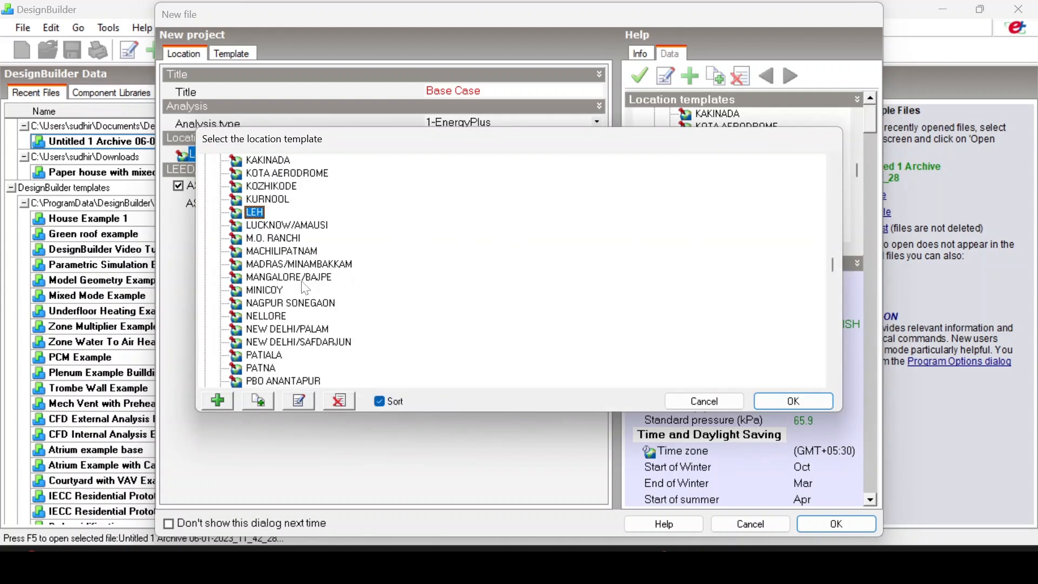
pyautogui.scroll(7, 286, 270)
pyautogui.scroll(9, 285, 268)
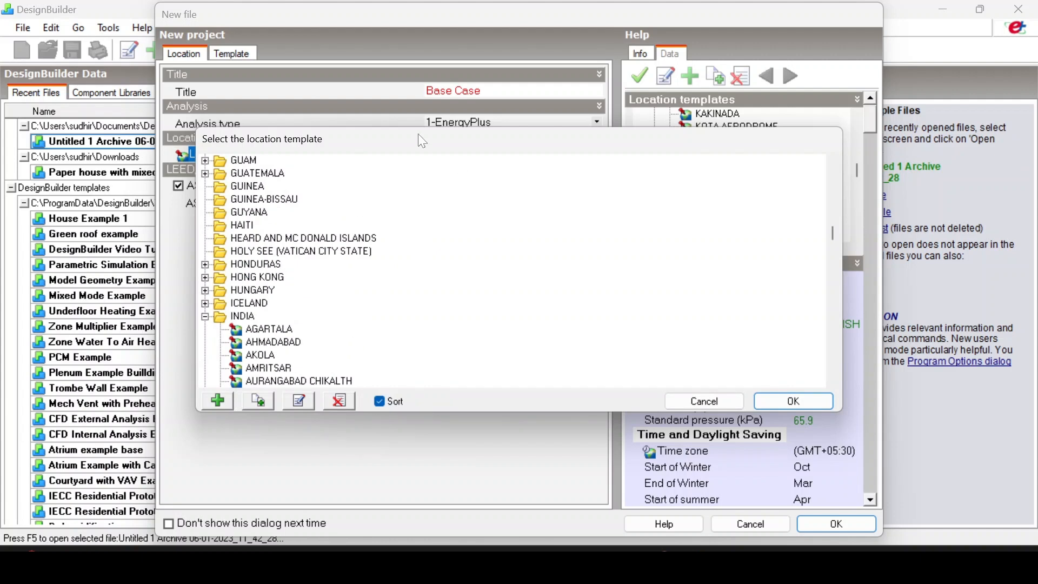
pyautogui.scroll(4, 299, 270)
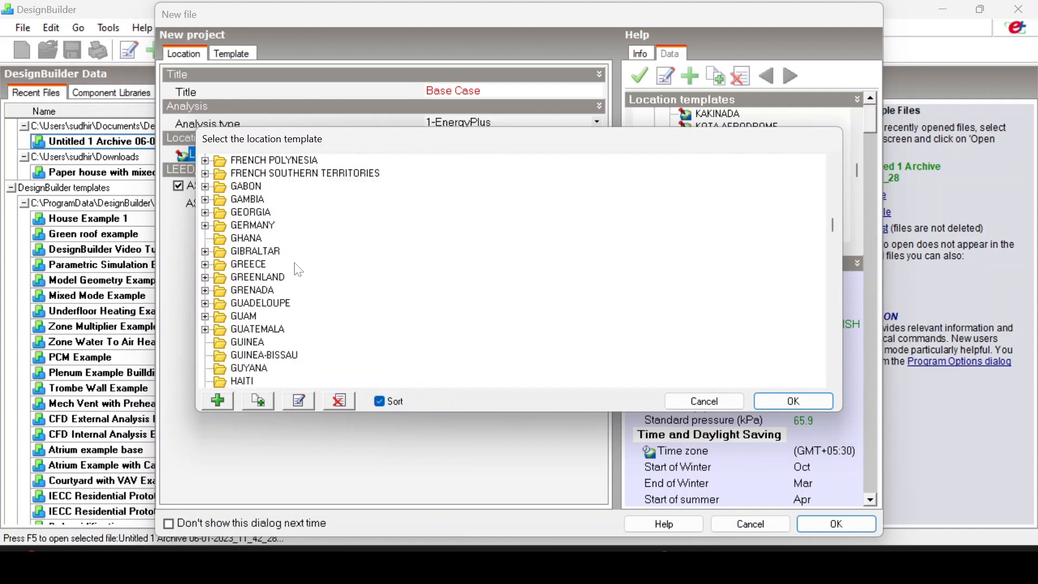
pyautogui.scroll(20, 299, 270)
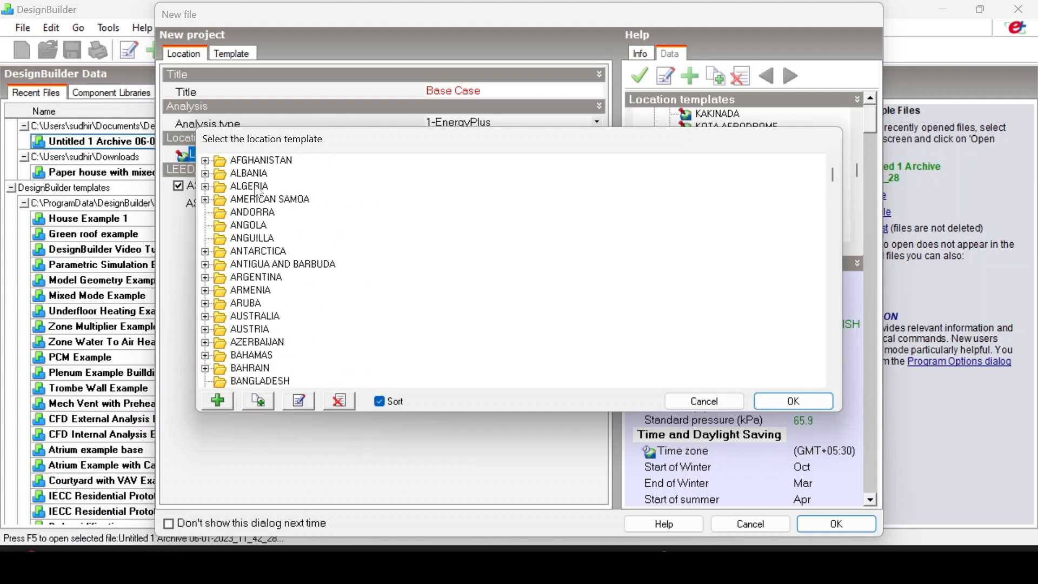
pyautogui.scroll(-6, 277, 231)
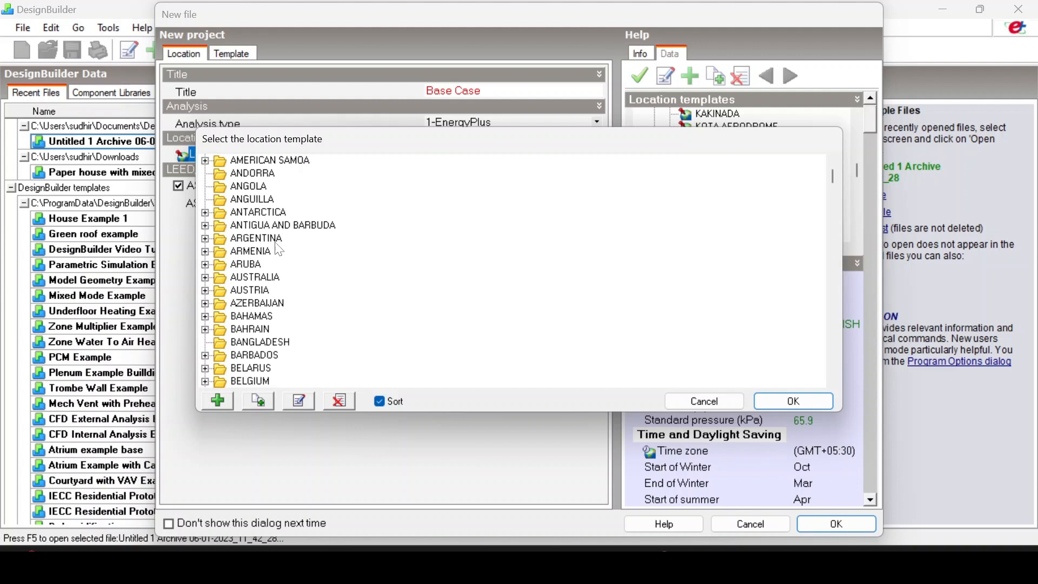
pyautogui.scroll(-20, 271, 281)
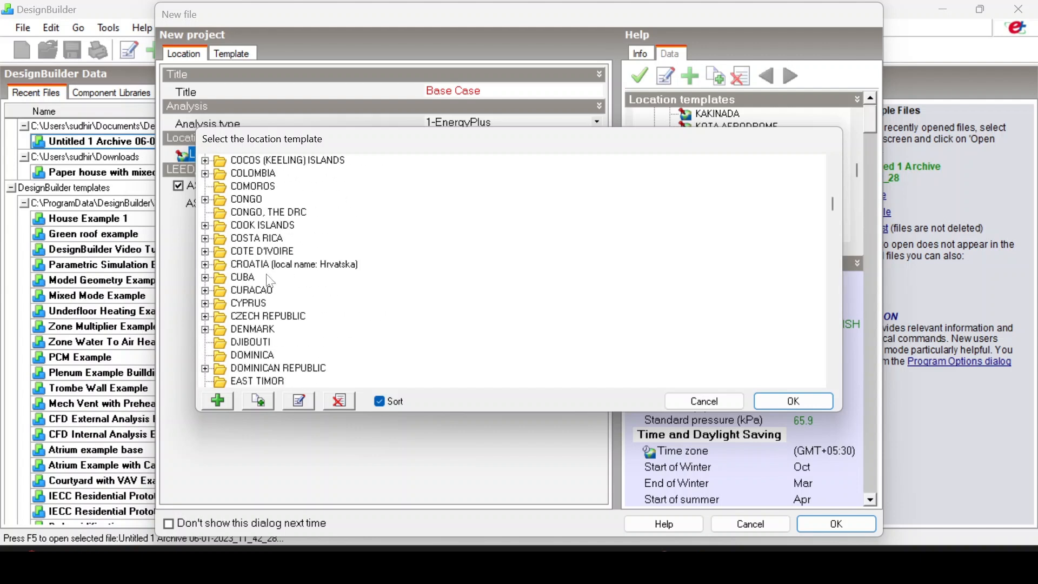
pyautogui.scroll(-7, 267, 274)
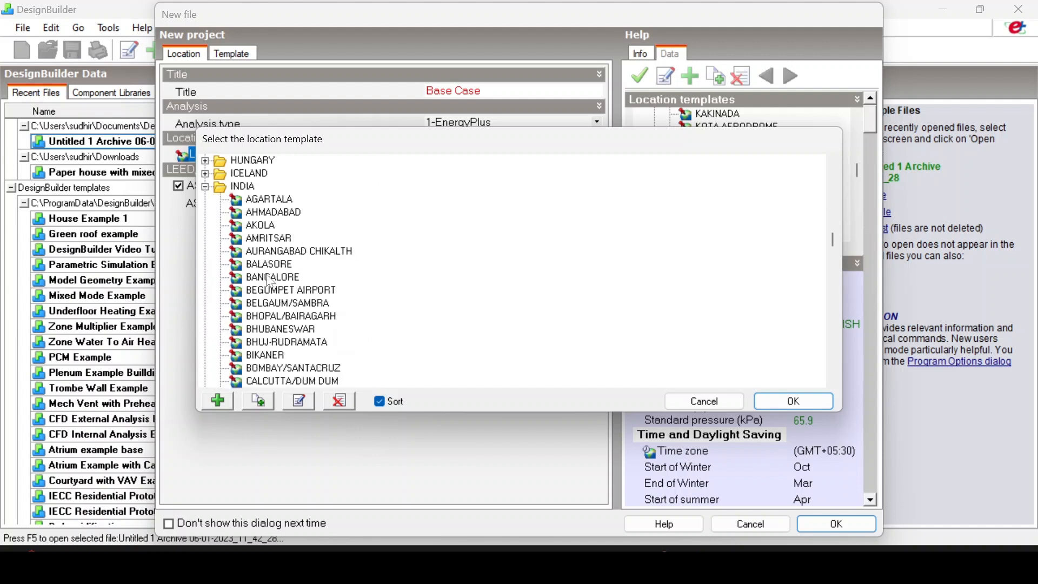
pyautogui.click(206, 188)
pyautogui.click(206, 188)
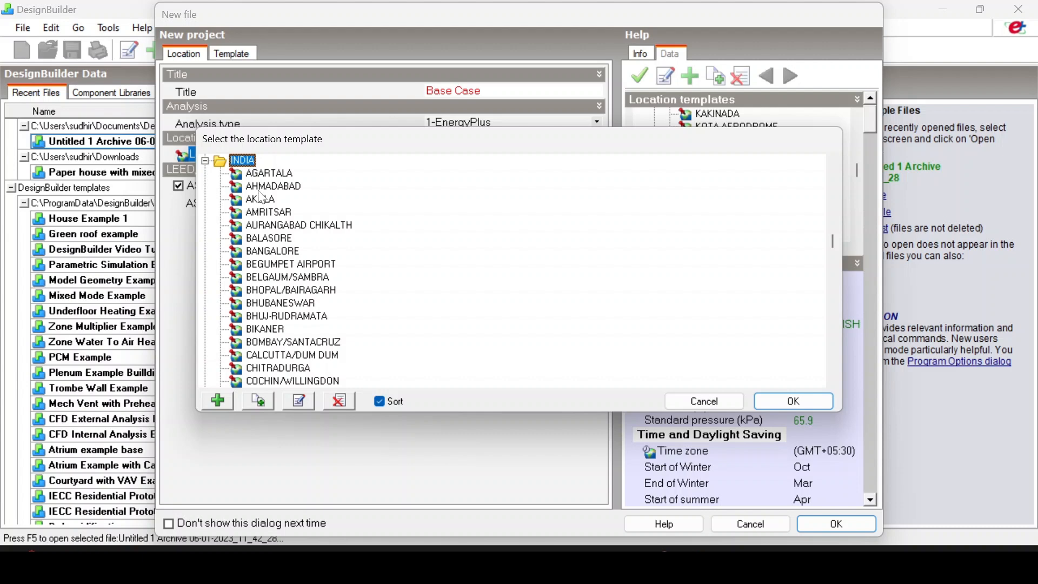
# - Examine the Indian cities offered as location templates, from AGARTALA through VERAVAL
pyautogui.scroll(-2, 261, 204)
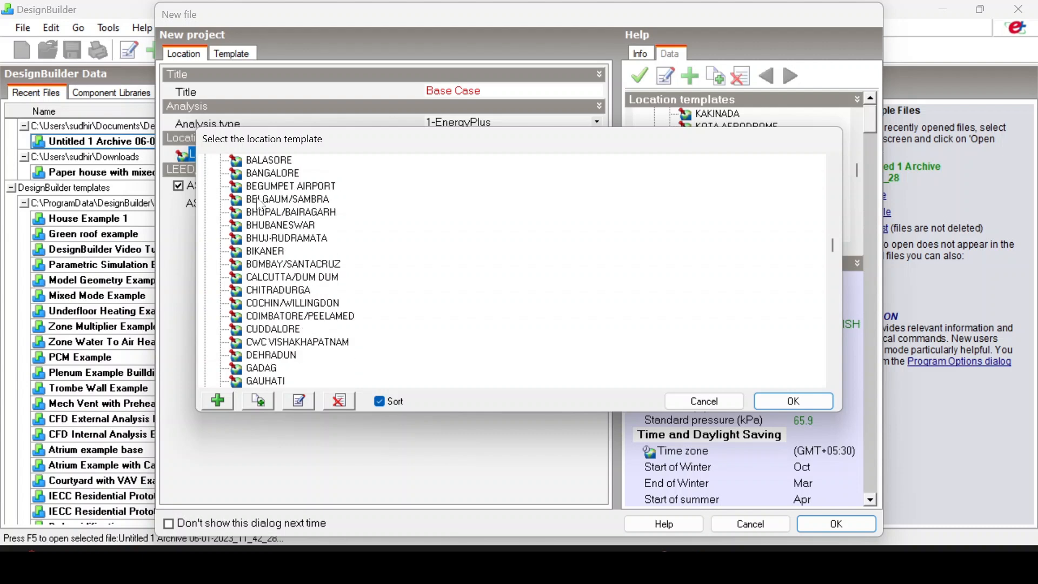
pyautogui.scroll(-3, 261, 205)
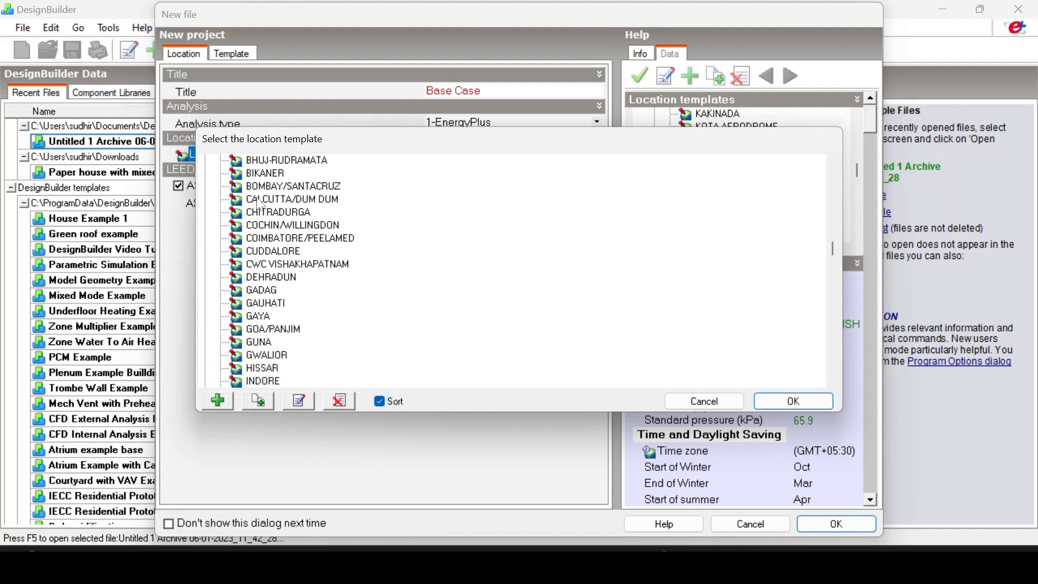
pyautogui.scroll(-2, 261, 205)
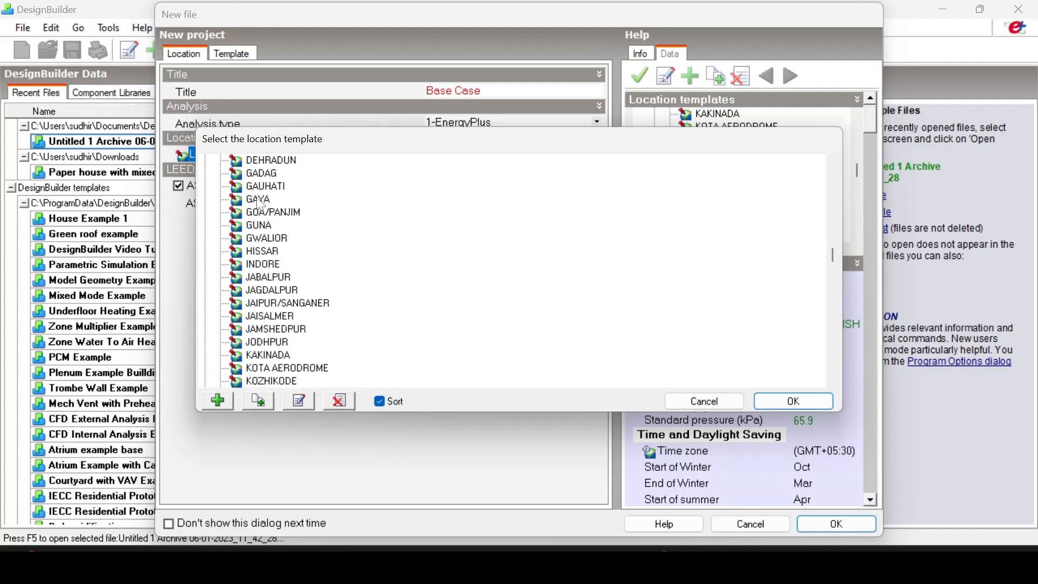
pyautogui.scroll(-1, 261, 204)
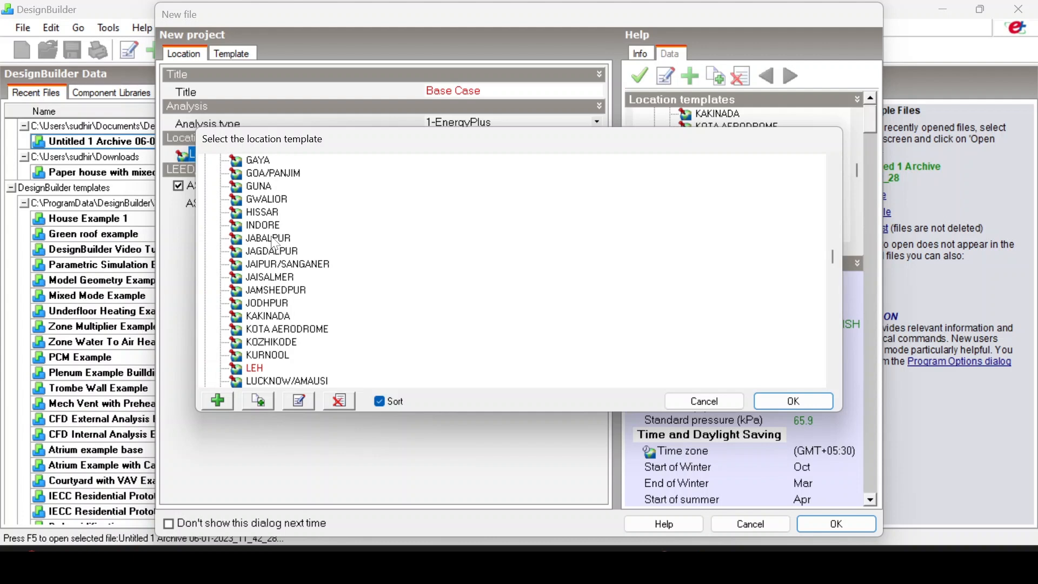
pyautogui.scroll(-1, 275, 244)
pyautogui.scroll(-1, 274, 244)
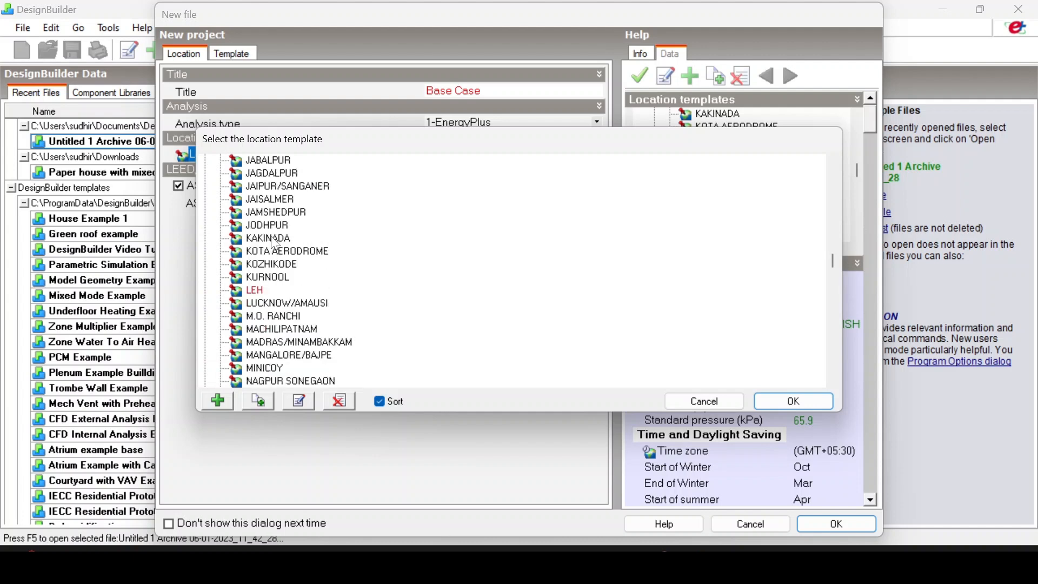
pyautogui.scroll(-1, 275, 245)
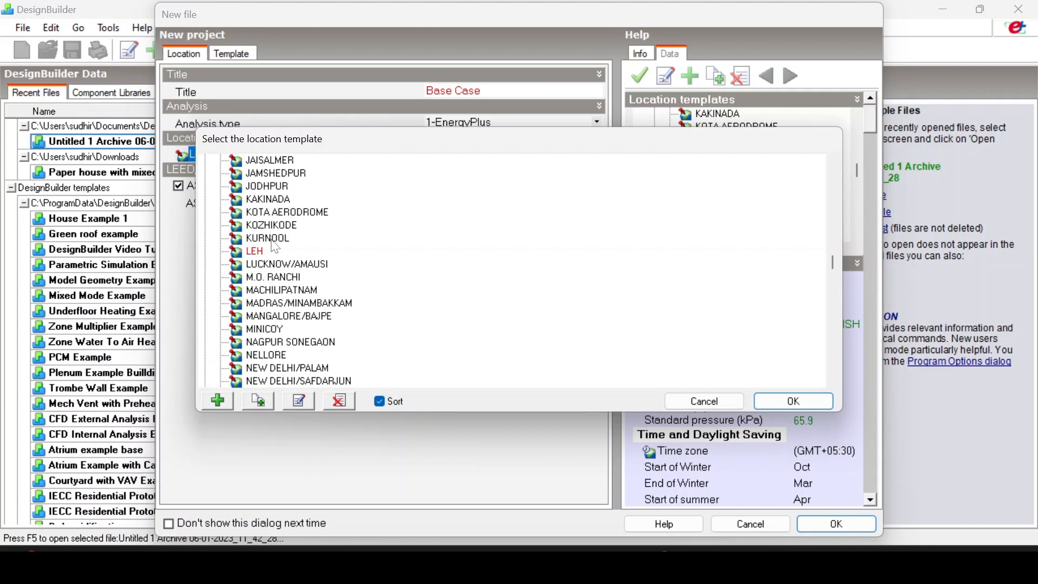
pyautogui.scroll(15, 276, 247)
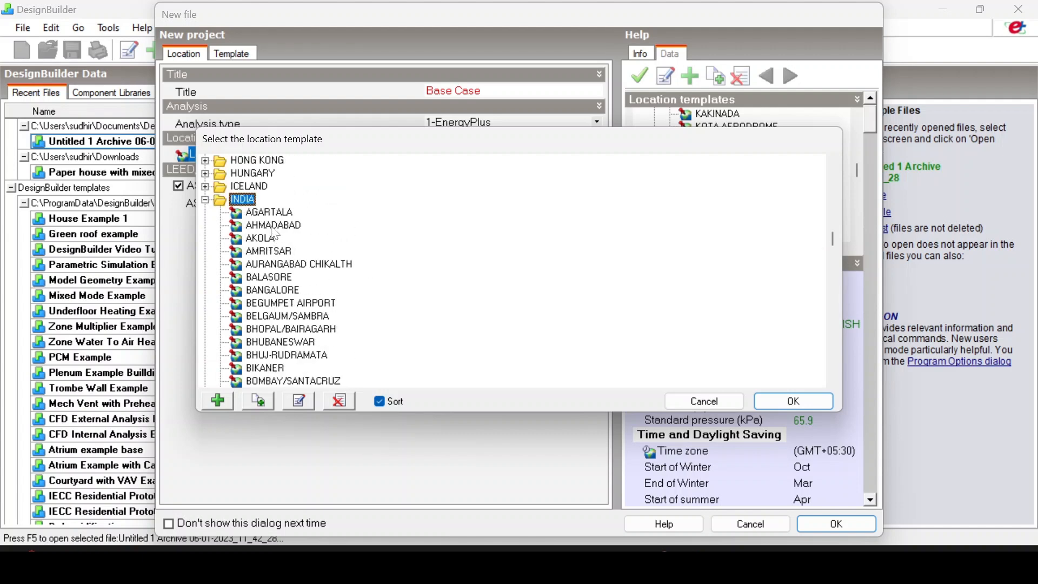
pyautogui.scroll(-8, 269, 239)
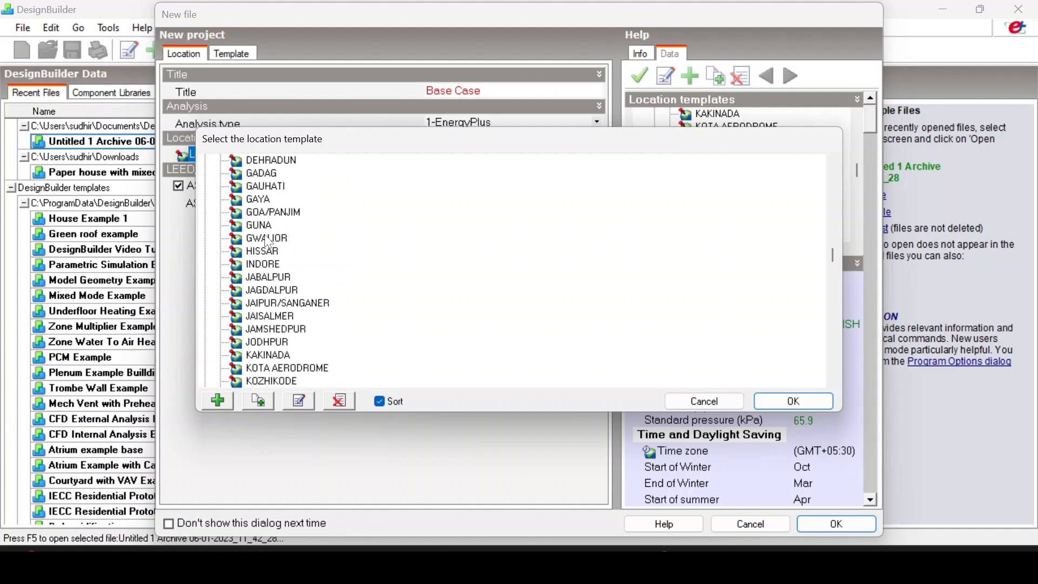
pyautogui.scroll(-4, 269, 243)
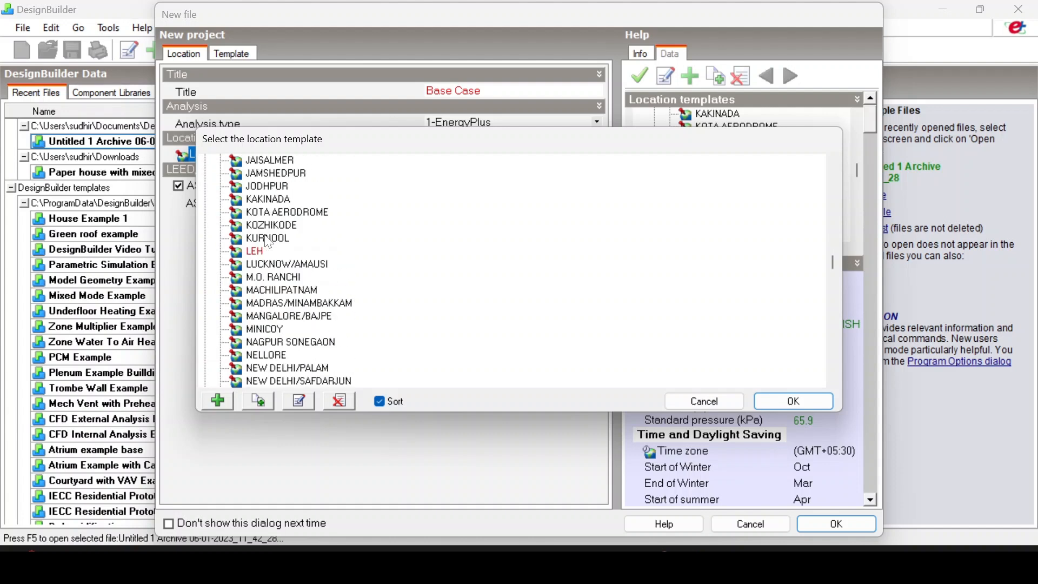
pyautogui.scroll(-1, 269, 244)
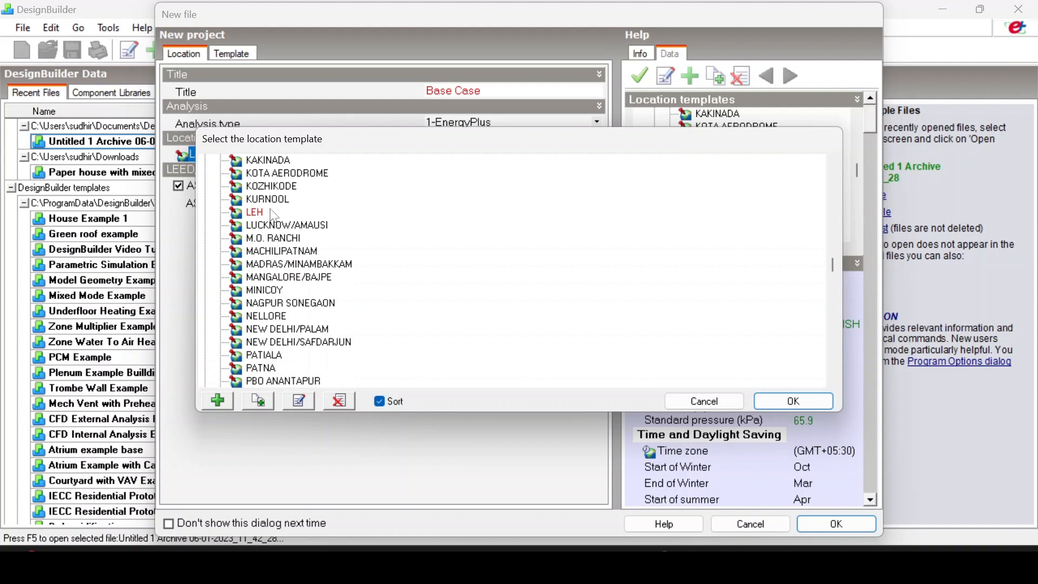
pyautogui.scroll(-3, 262, 278)
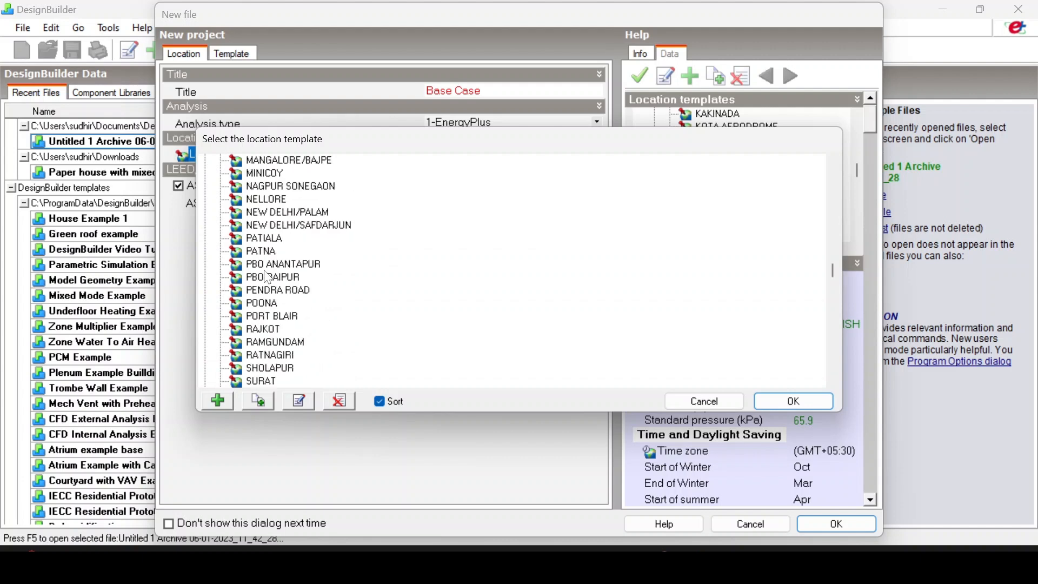
pyautogui.scroll(-2, 269, 278)
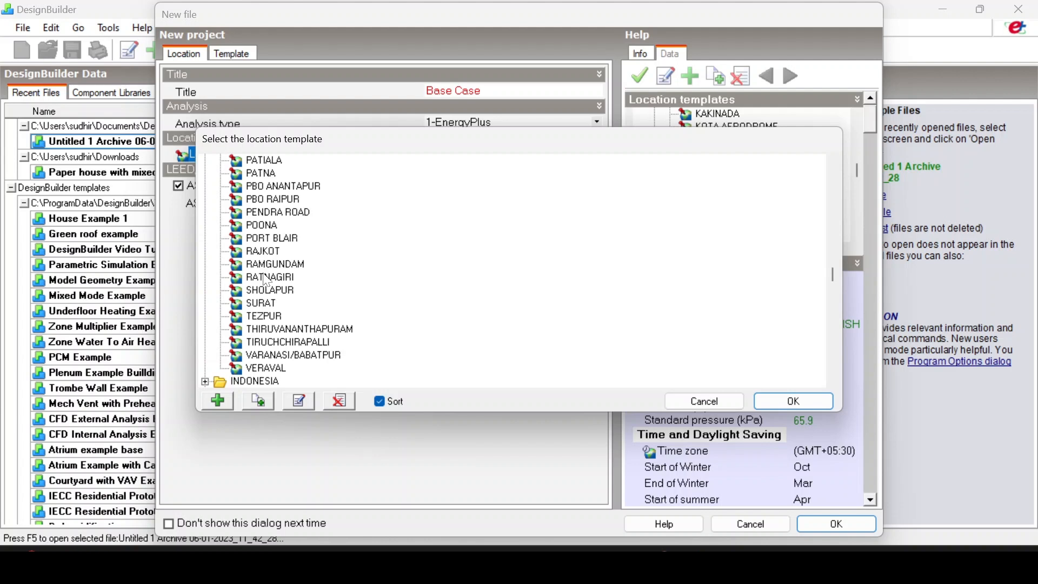
pyautogui.scroll(1, 267, 281)
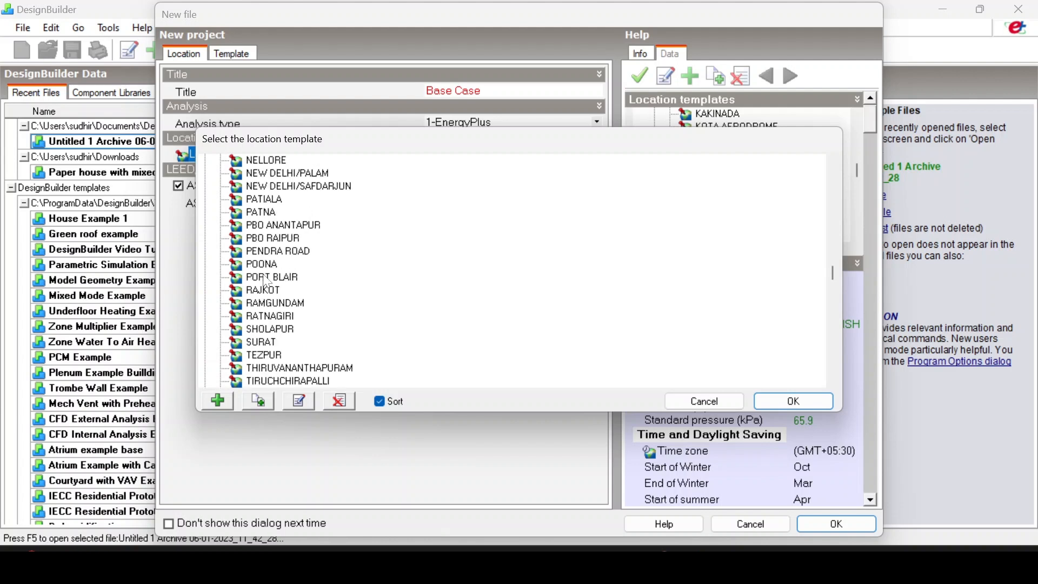
pyautogui.scroll(4, 266, 282)
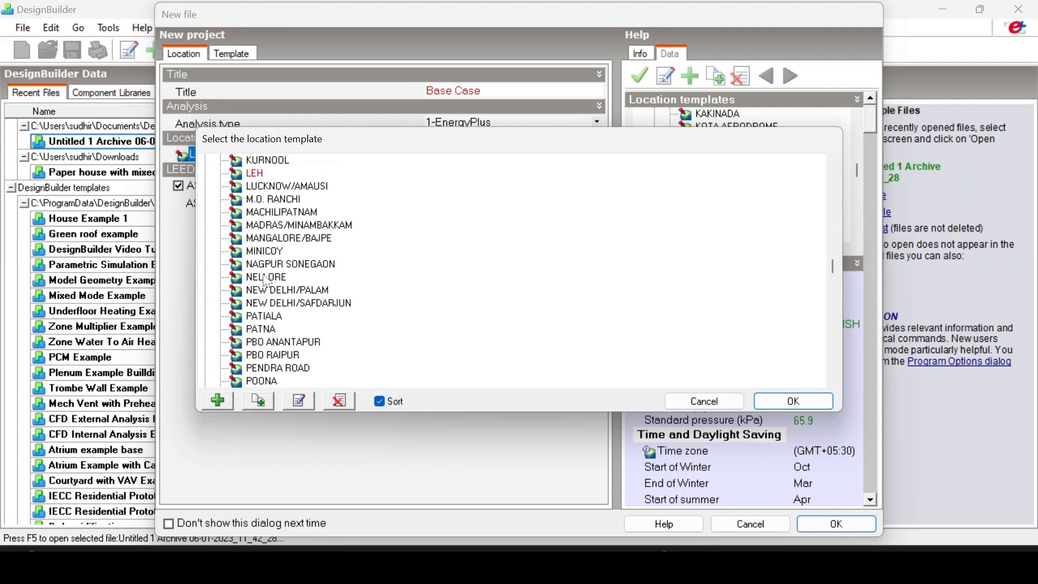
pyautogui.scroll(1, 267, 282)
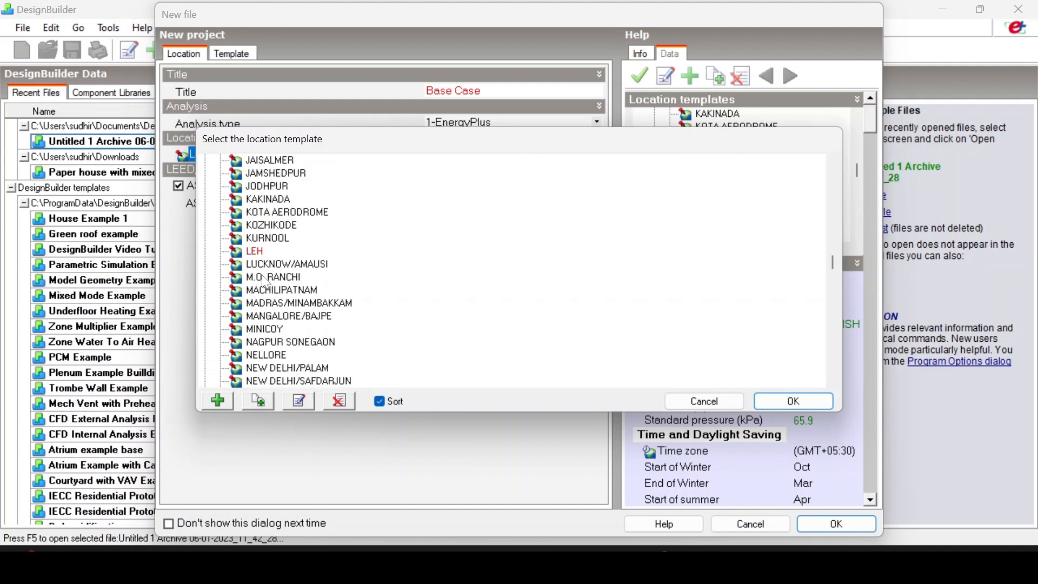
pyautogui.scroll(7, 274, 253)
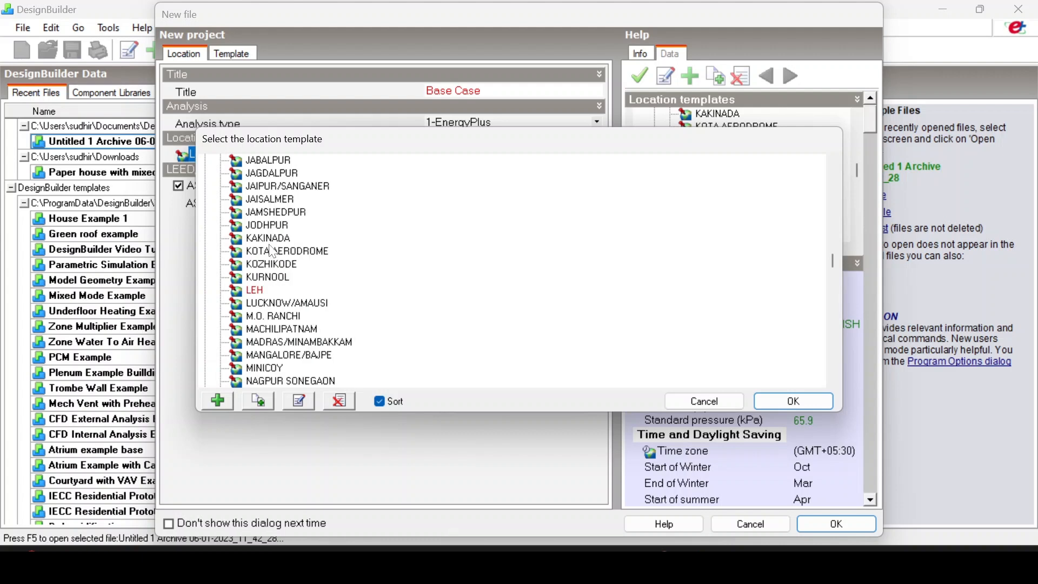
pyautogui.scroll(5, 272, 252)
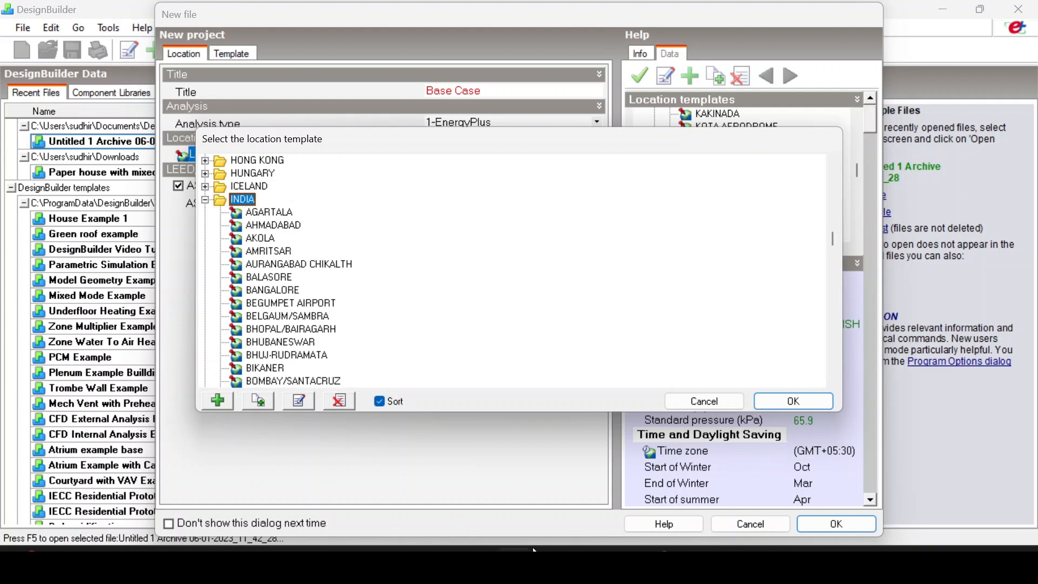
# - Switch to Chrome with a new tab and allow Google Meet to enter picture-in-picture on every visit
pyautogui.click(591, 504)
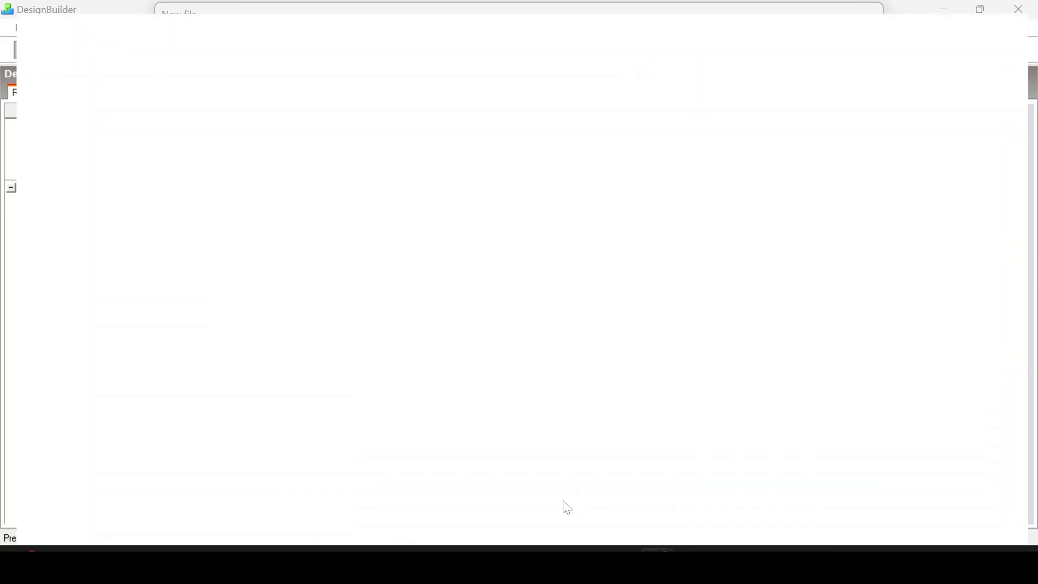
pyautogui.click(430, 16)
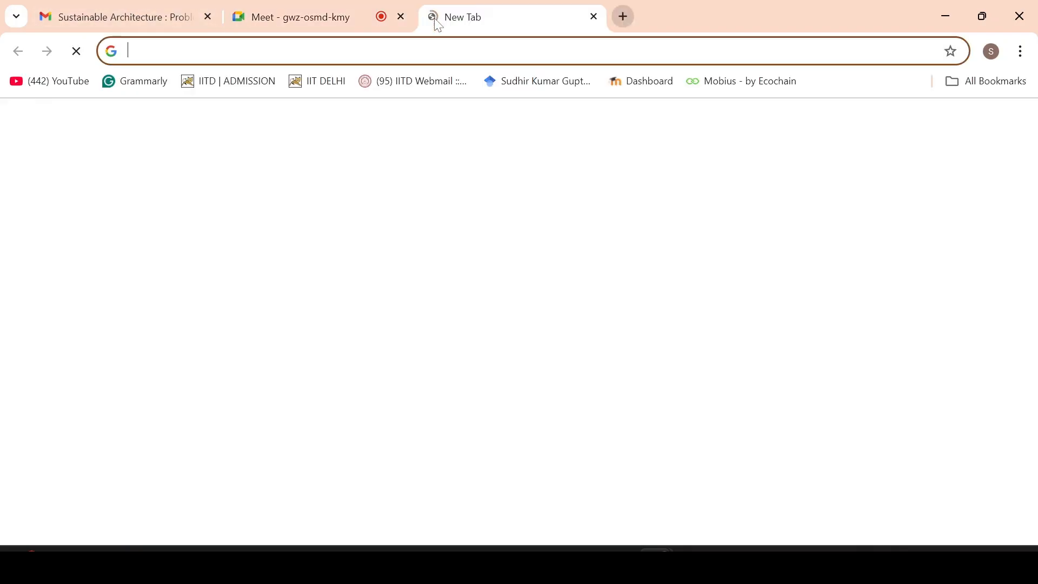
pyautogui.click(394, 330)
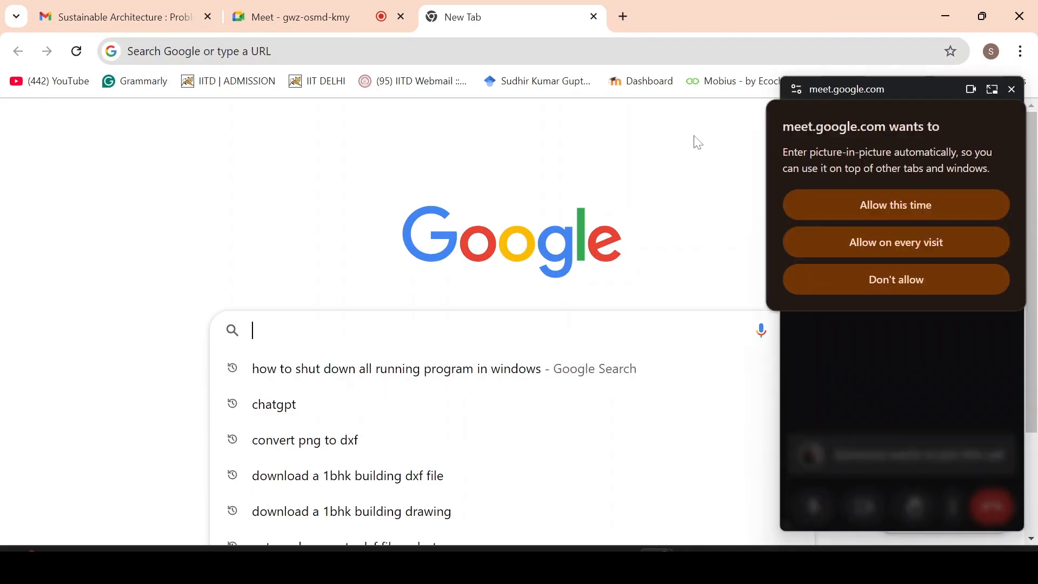
pyautogui.click(698, 142)
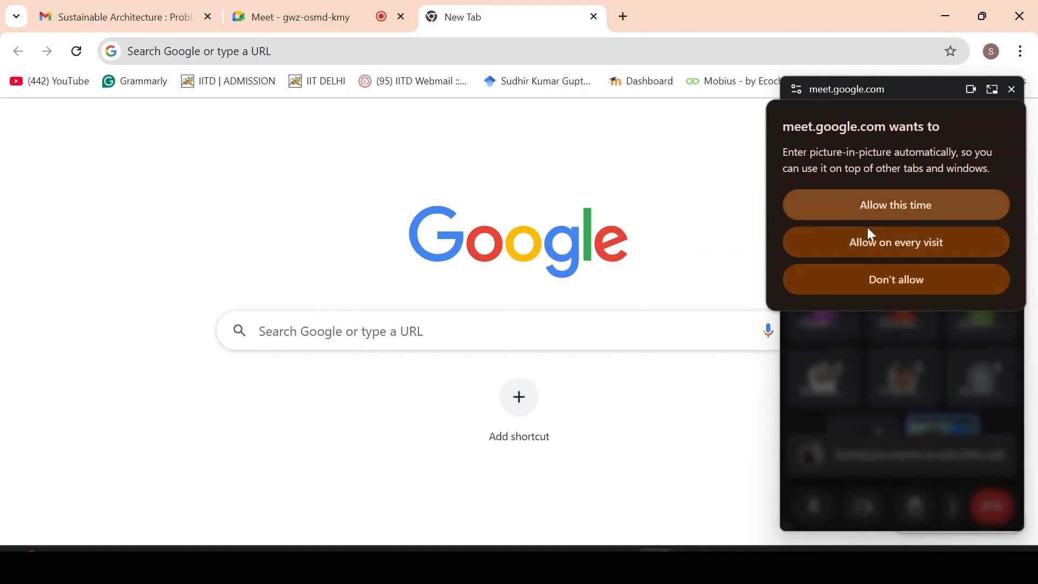
pyautogui.click(871, 245)
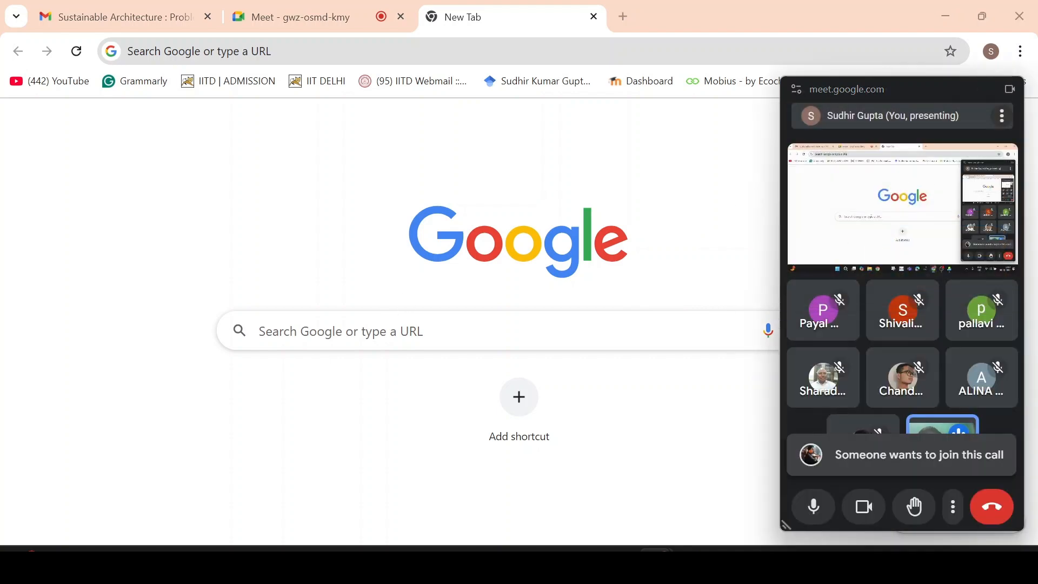
# - Remove the "how to shut down all running program in windows" and "chatgpt" suggestions from the Google search history
pyautogui.click(375, 330)
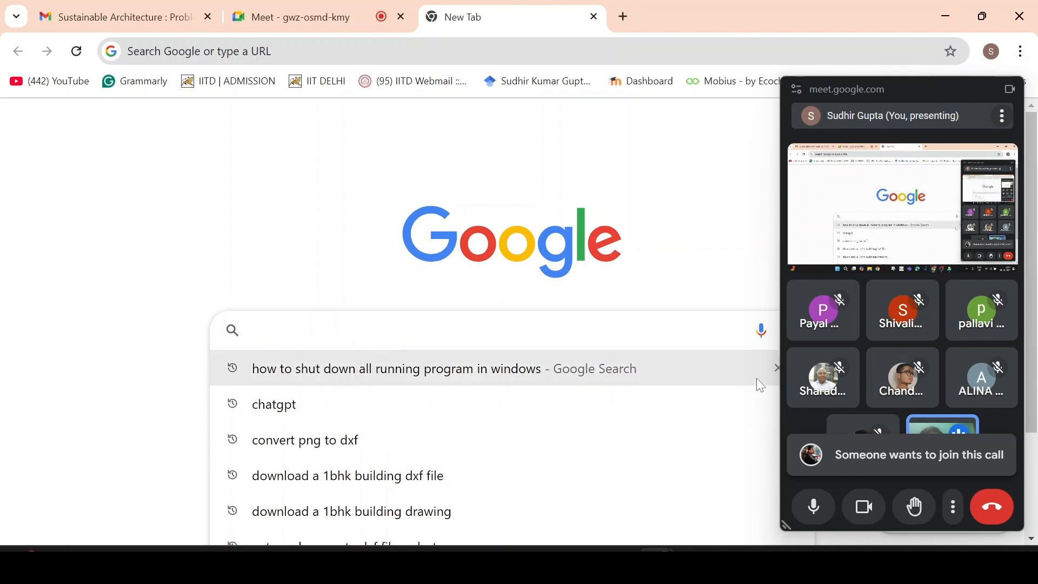
pyautogui.click(775, 369)
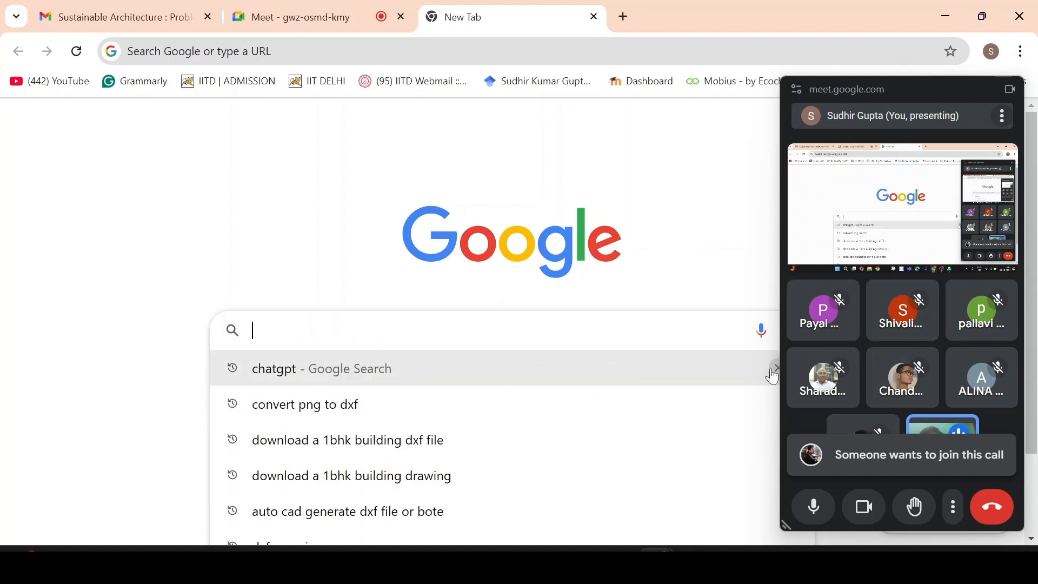
pyautogui.click(774, 369)
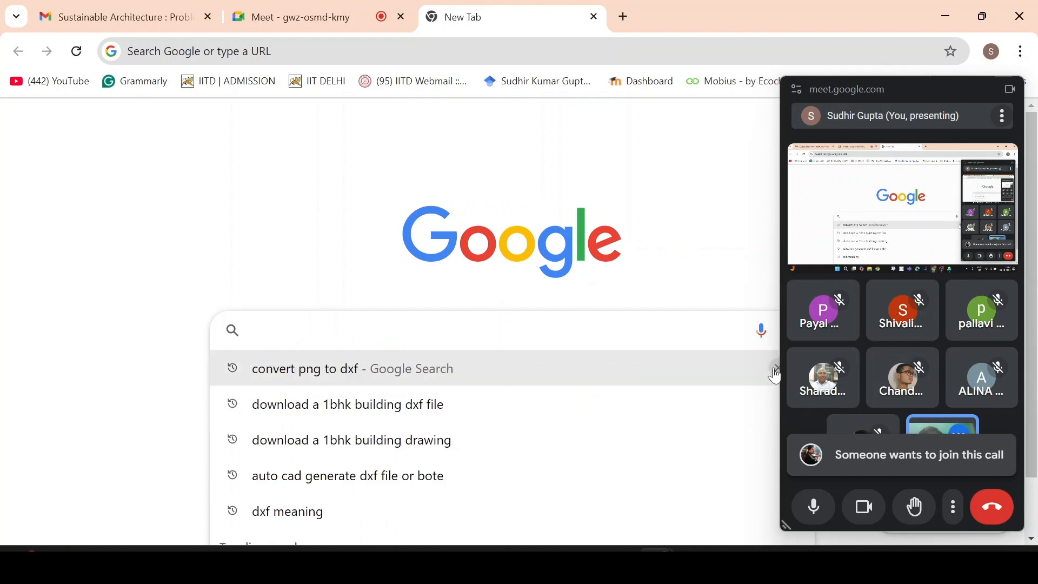
pyautogui.click(774, 374)
# - Search Google for "one building"
pyautogui.click(425, 323)
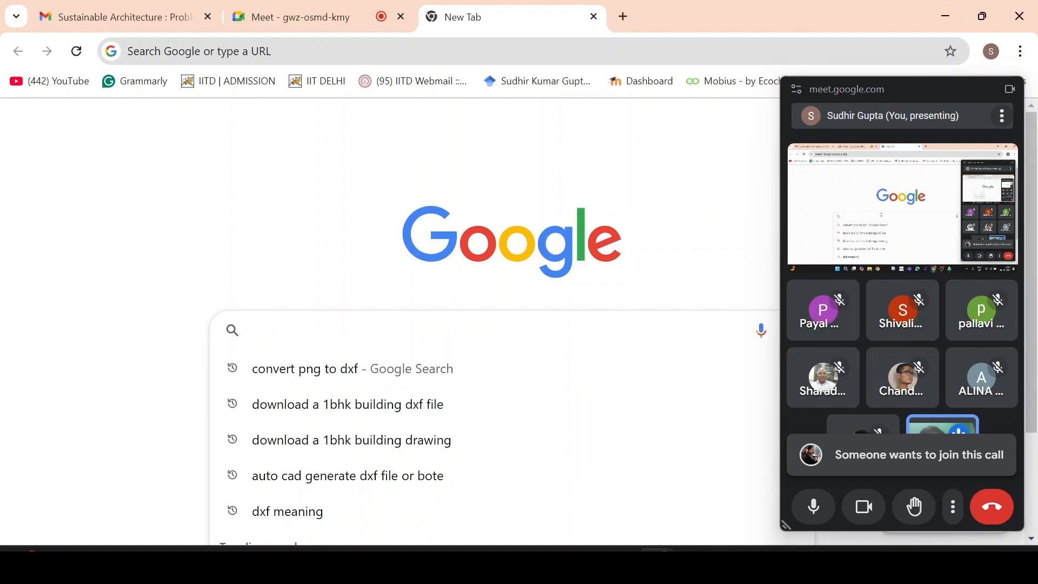
pyautogui.write('one building')
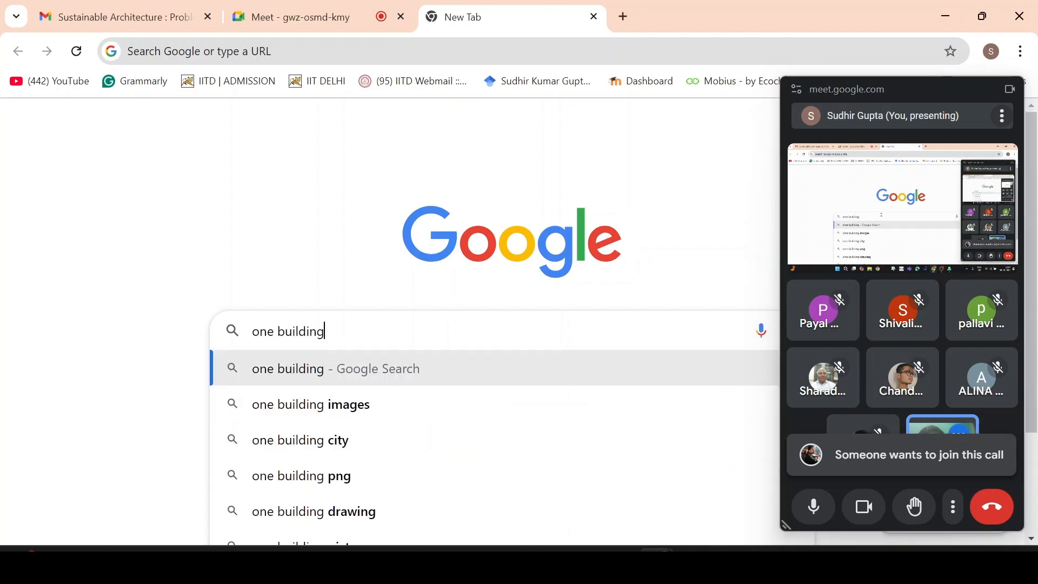
pyautogui.press('Return')
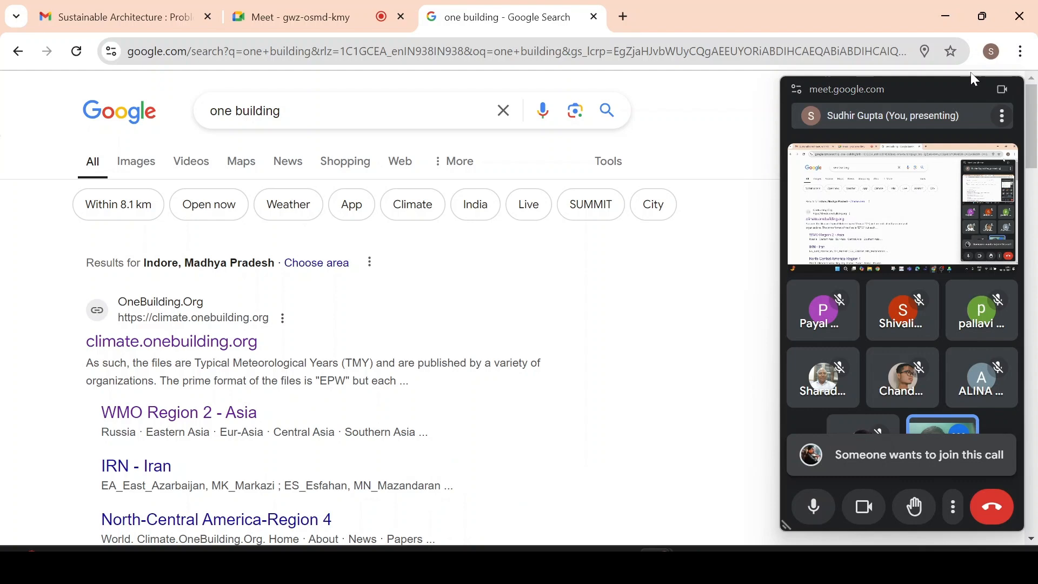
# - Return to the Google Meet call and admit the participant waiting to join
pyautogui.click(991, 90)
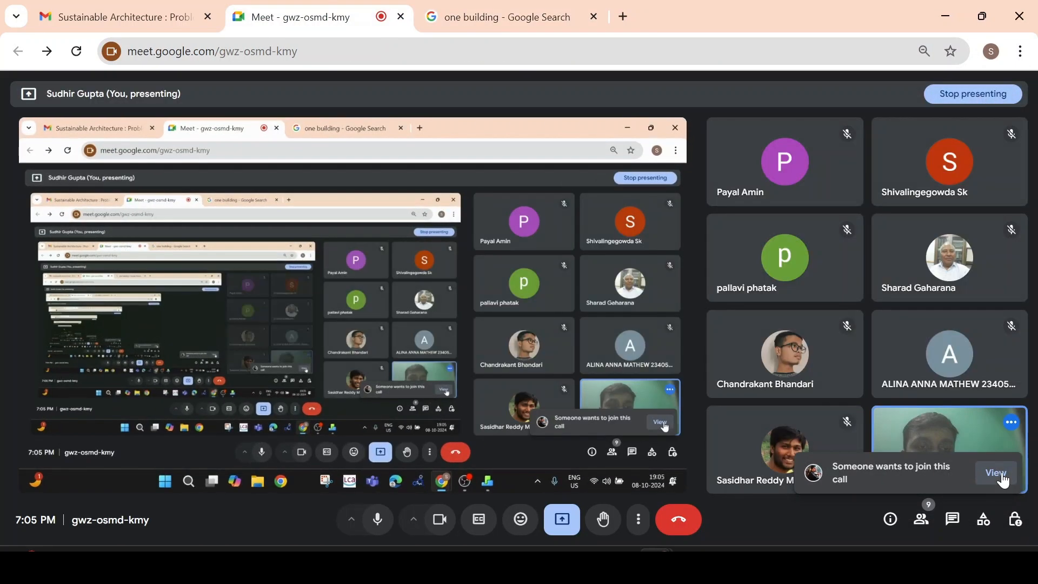
pyautogui.click(997, 473)
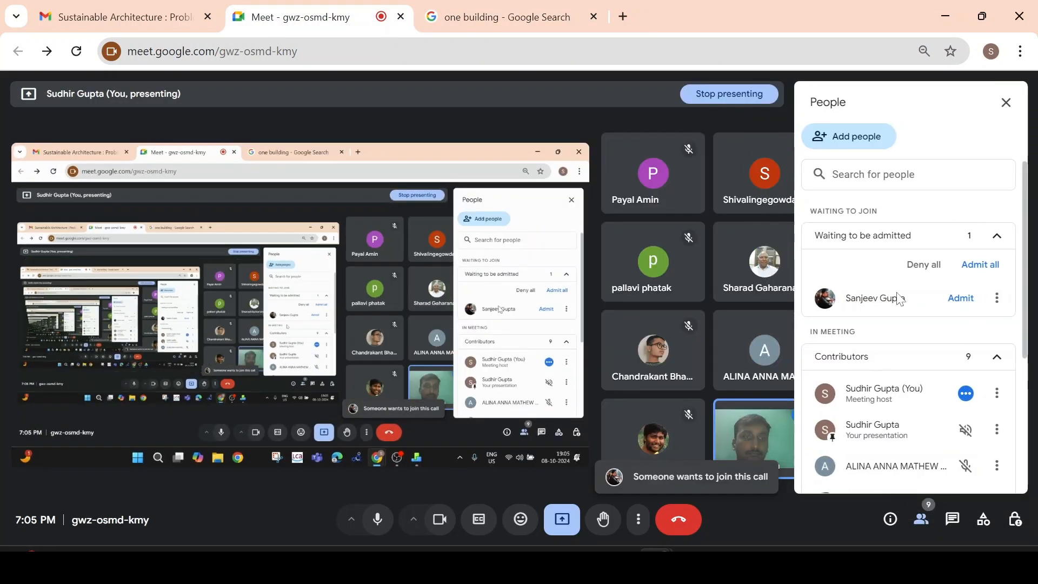
pyautogui.click(961, 299)
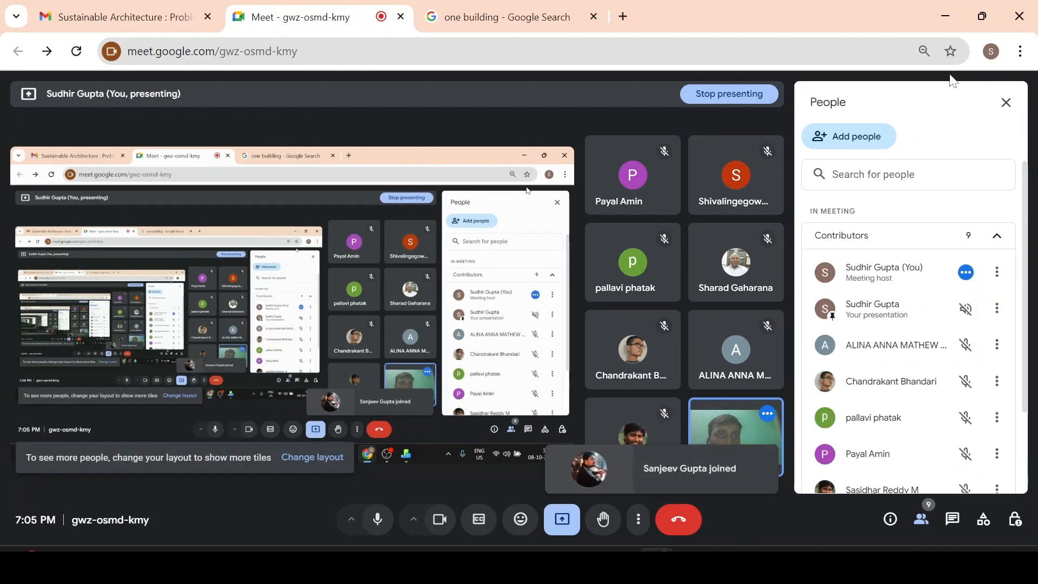
# - Go back to the "one building" search results and open the climate.onebuilding.org site
pyautogui.click(944, 20)
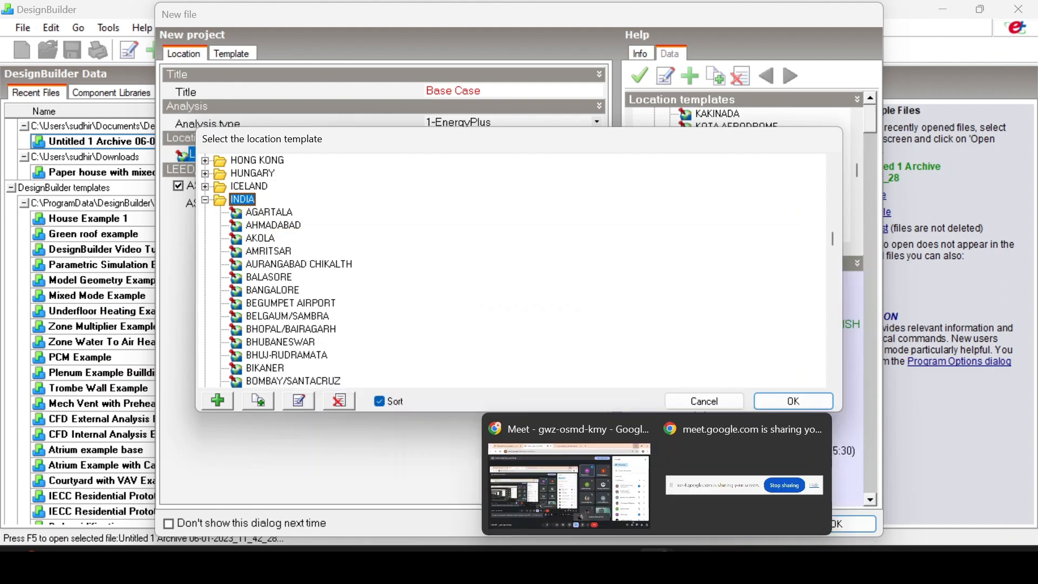
pyautogui.click(601, 496)
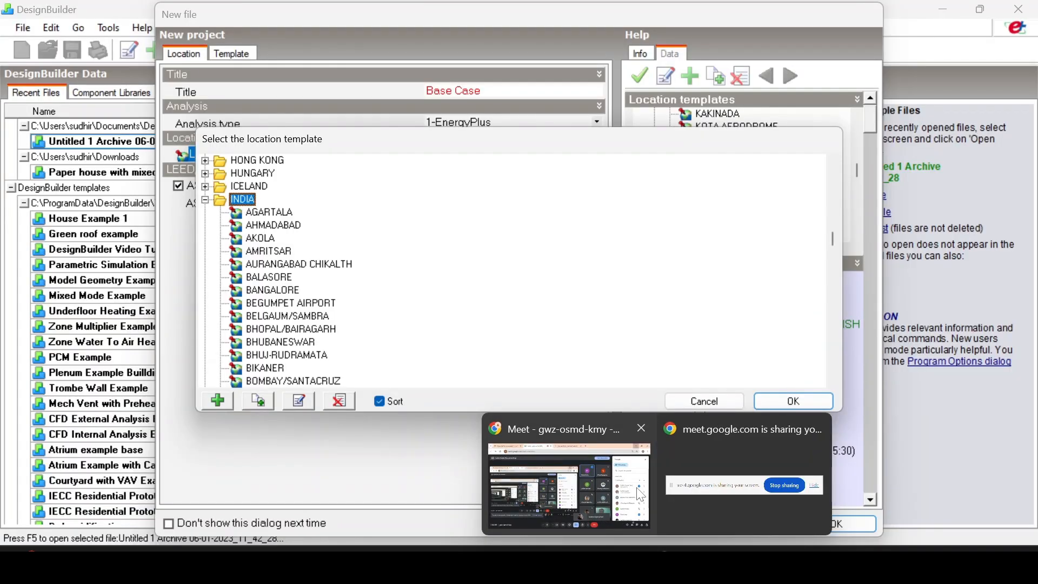
pyautogui.click(642, 496)
pyautogui.click(475, 13)
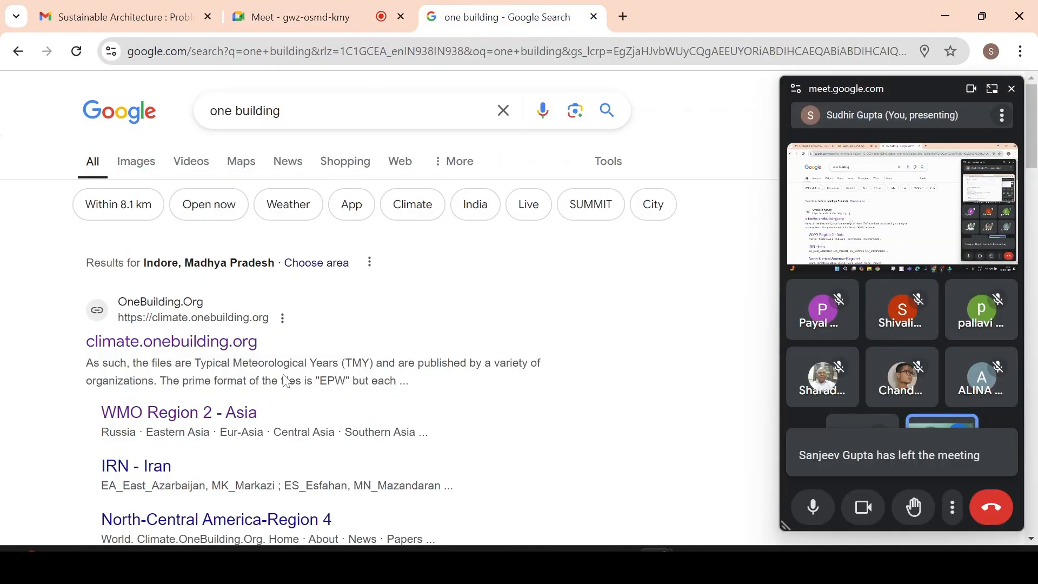
pyautogui.click(217, 351)
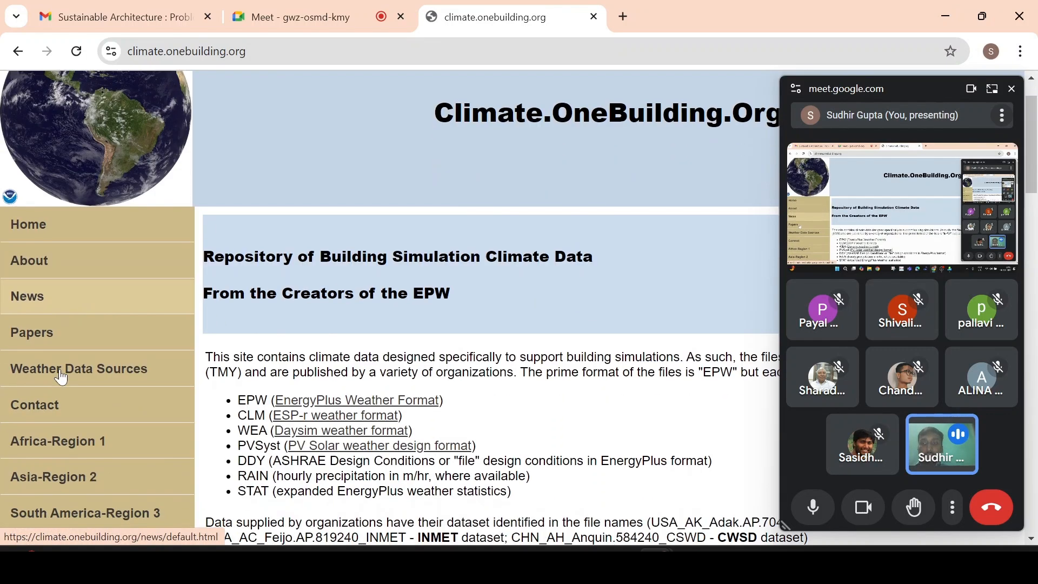
# - Navigate through Asia-Region 2 and IND - India to the JK_Jammu_and_Kashmir list of weather files
pyautogui.scroll(-3, 61, 378)
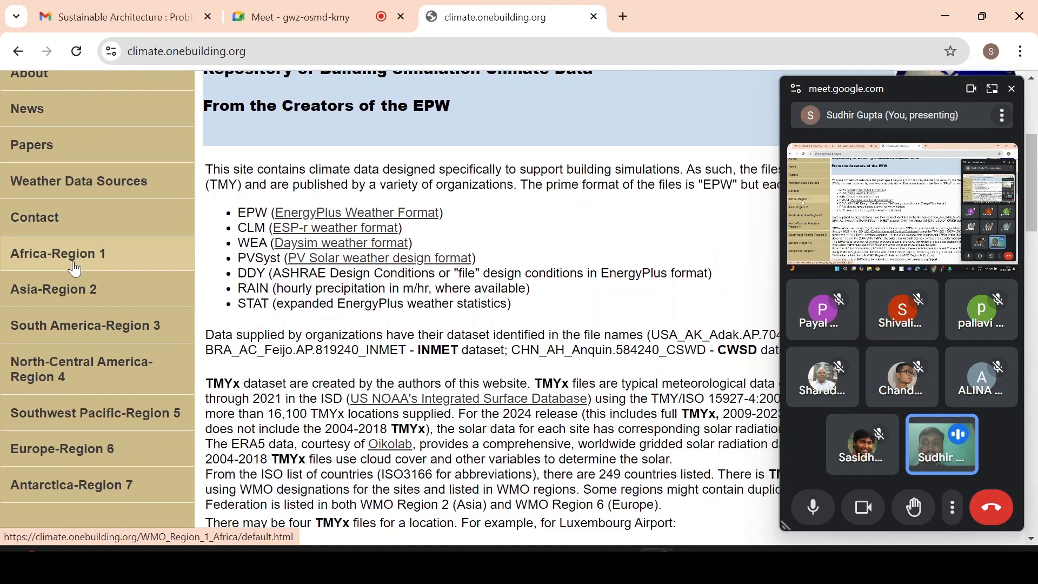
pyautogui.click(67, 299)
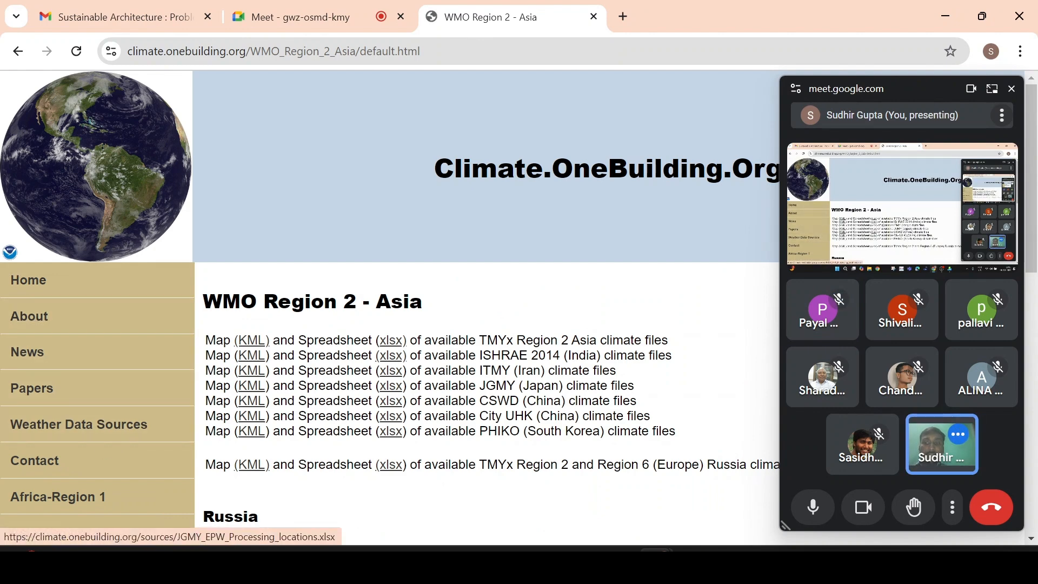
pyautogui.scroll(-7, 423, 371)
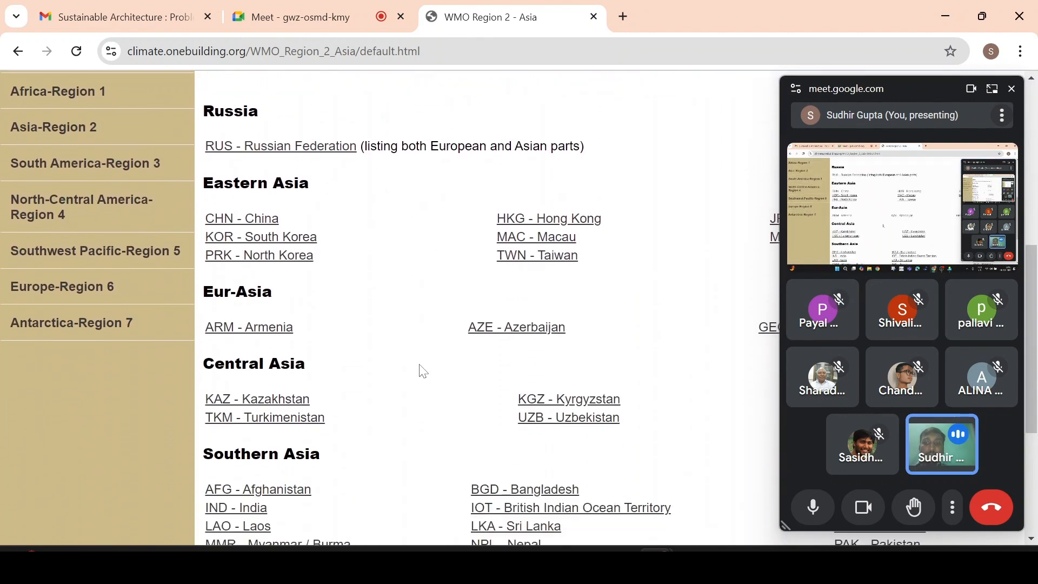
pyautogui.scroll(-1, 312, 337)
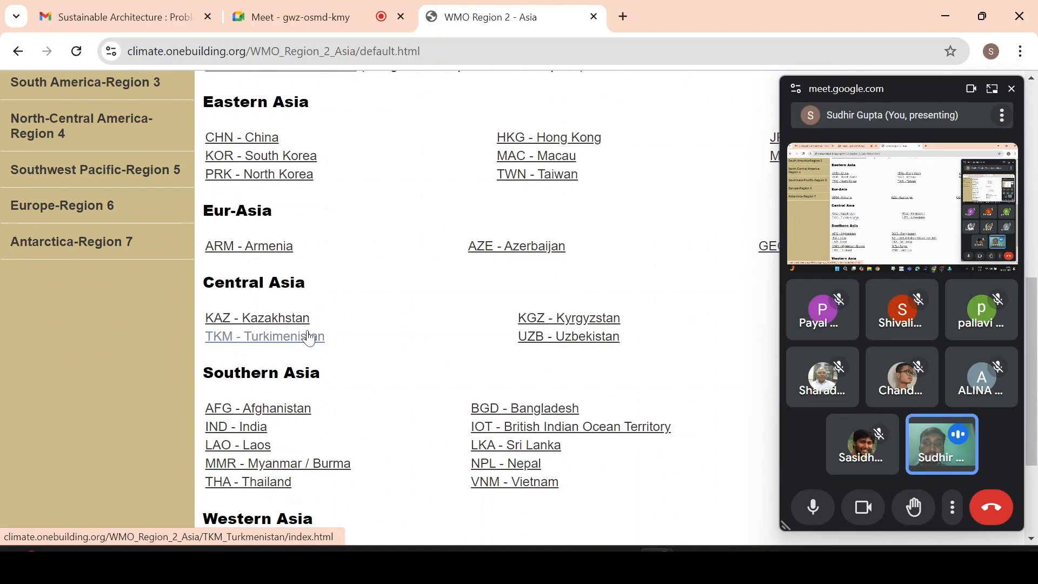
pyautogui.scroll(-3, 310, 337)
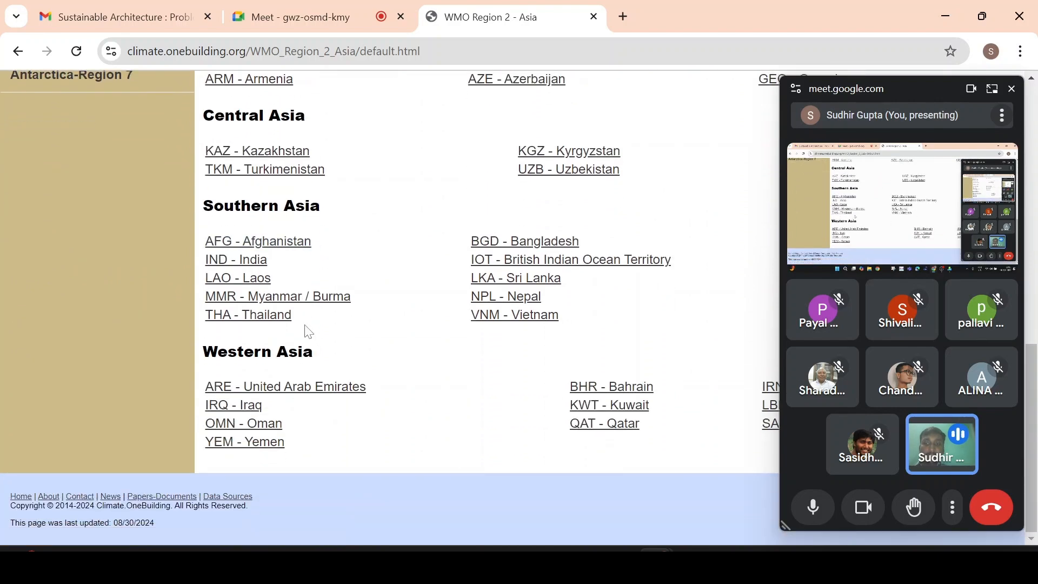
pyautogui.click(223, 266)
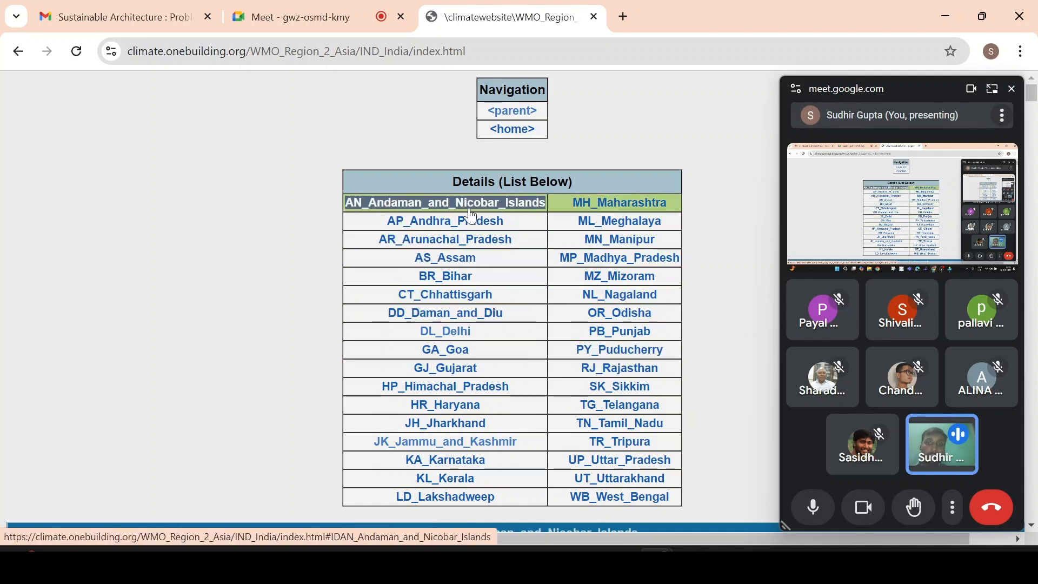
pyautogui.click(460, 443)
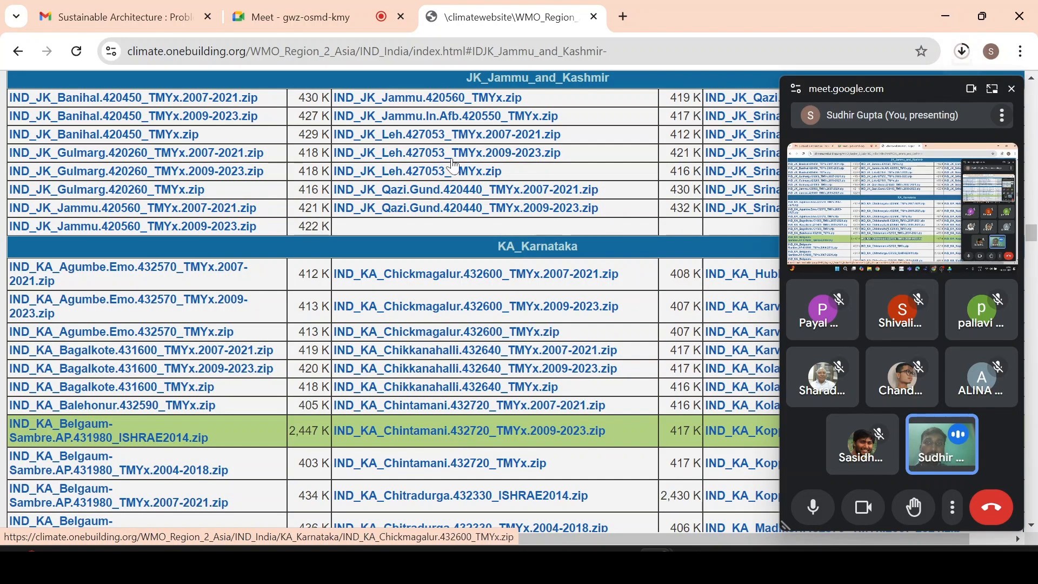
# - Examine the Jammu and Kashmir weather files for Banihal, Gulmarg, Jammu and Leh and their TMYx year ranges
pyautogui.click(383, 194)
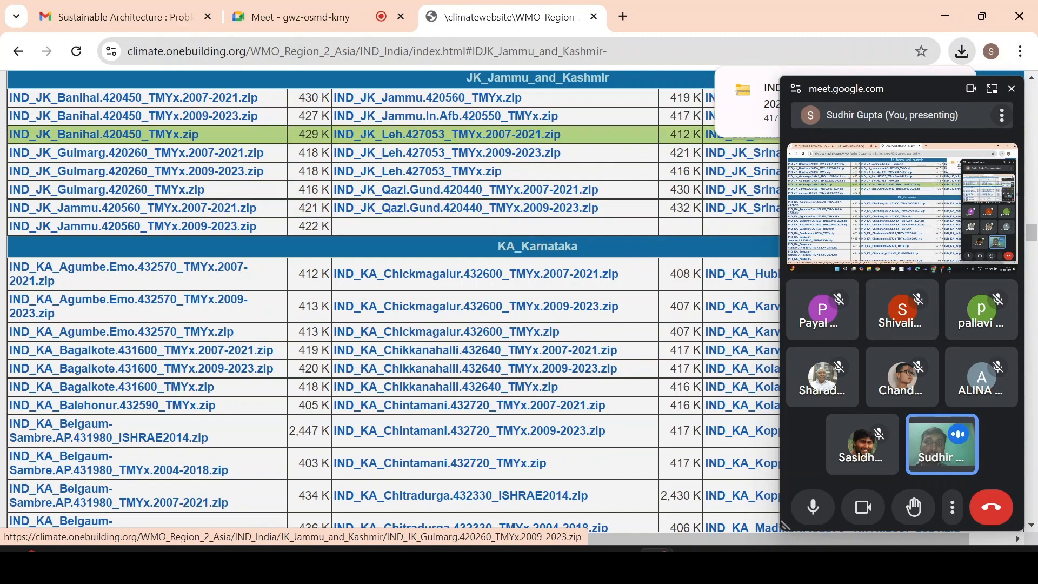
pyautogui.click(554, 193)
pyautogui.click(475, 135)
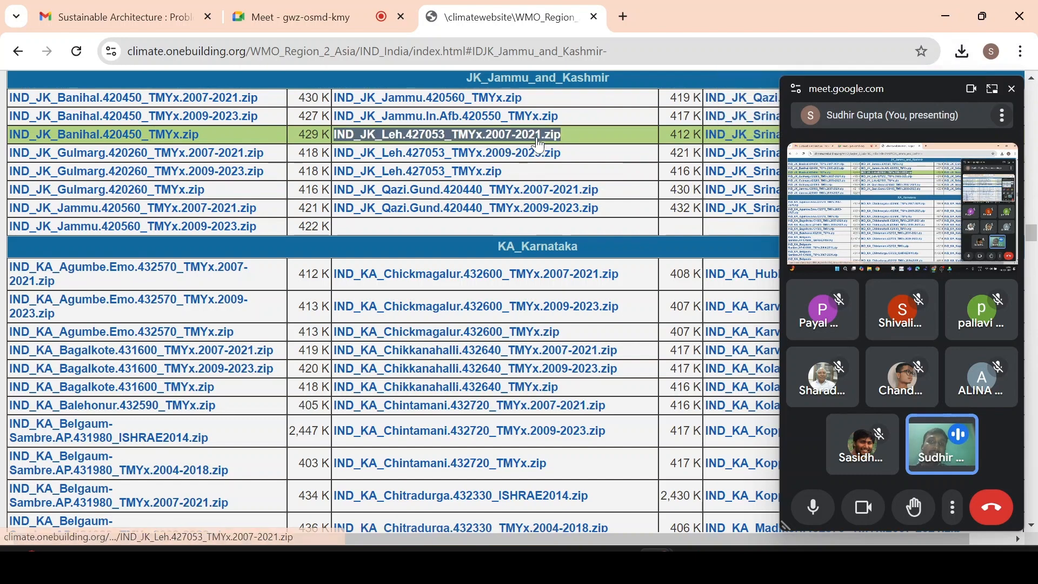
pyautogui.click(522, 154)
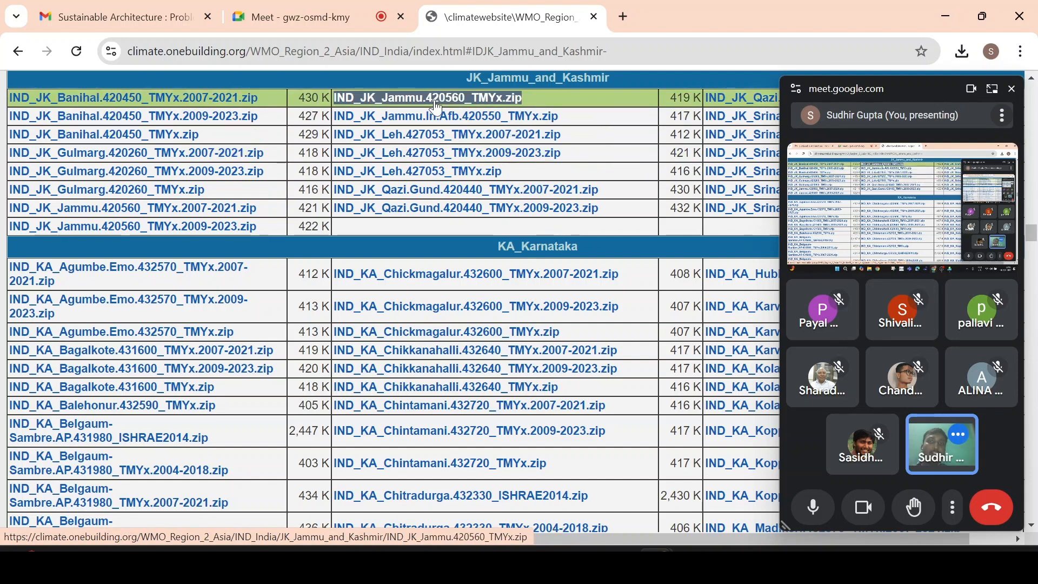
pyautogui.click(436, 173)
pyautogui.click(436, 185)
pyautogui.click(464, 152)
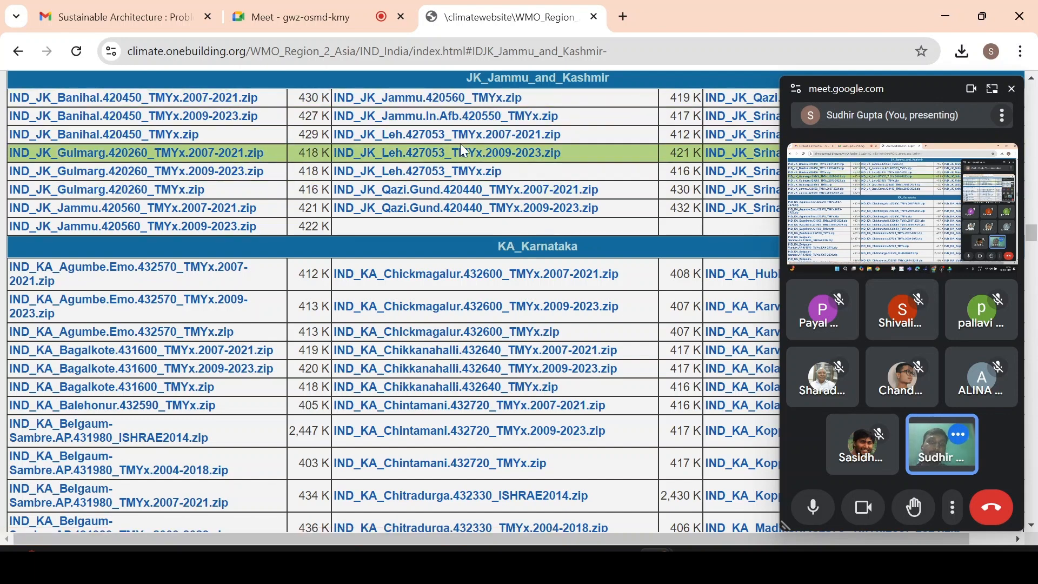
pyautogui.click(81, 102)
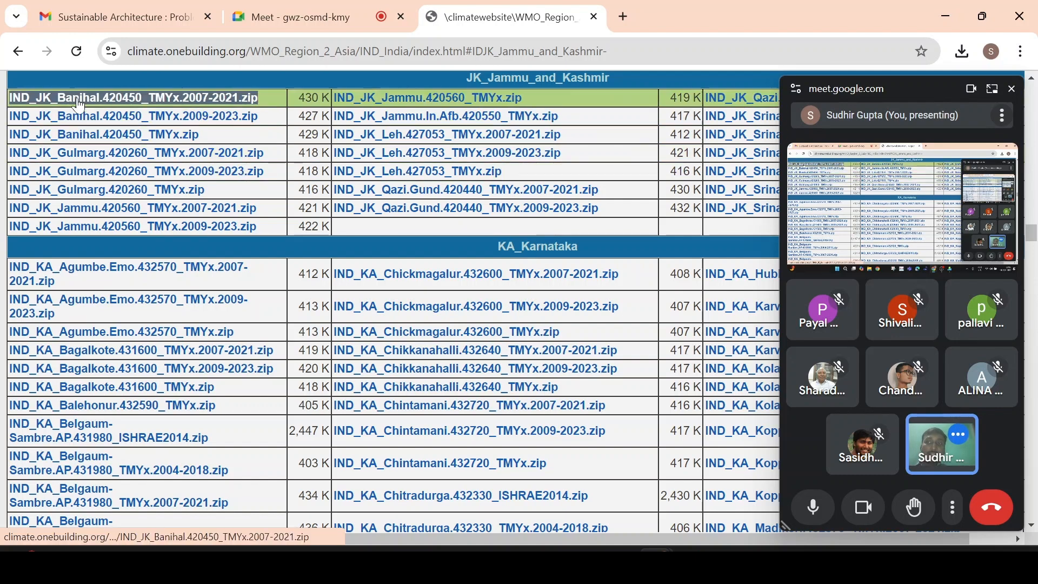
pyautogui.click(79, 229)
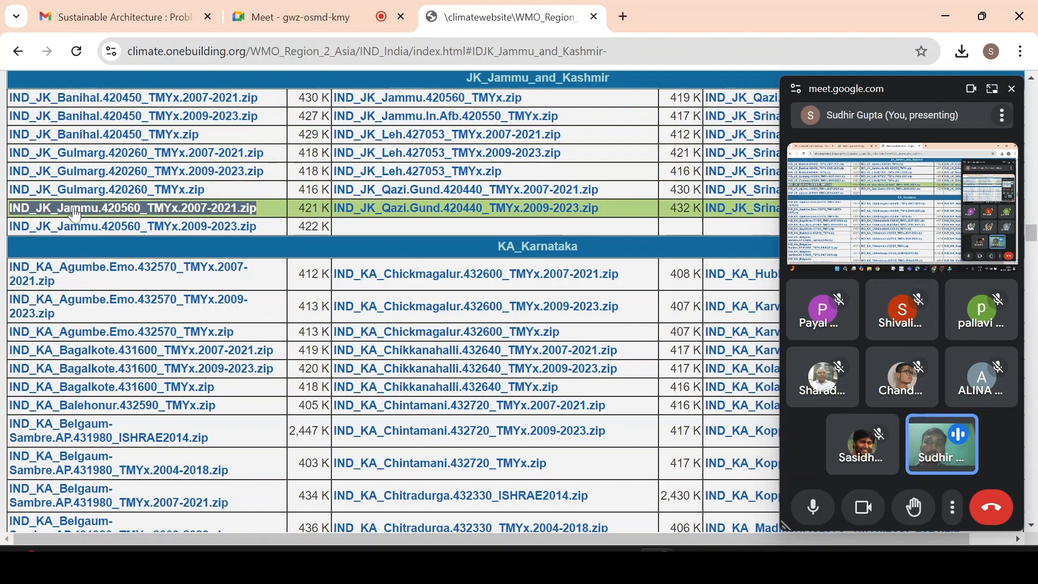
pyautogui.click(113, 117)
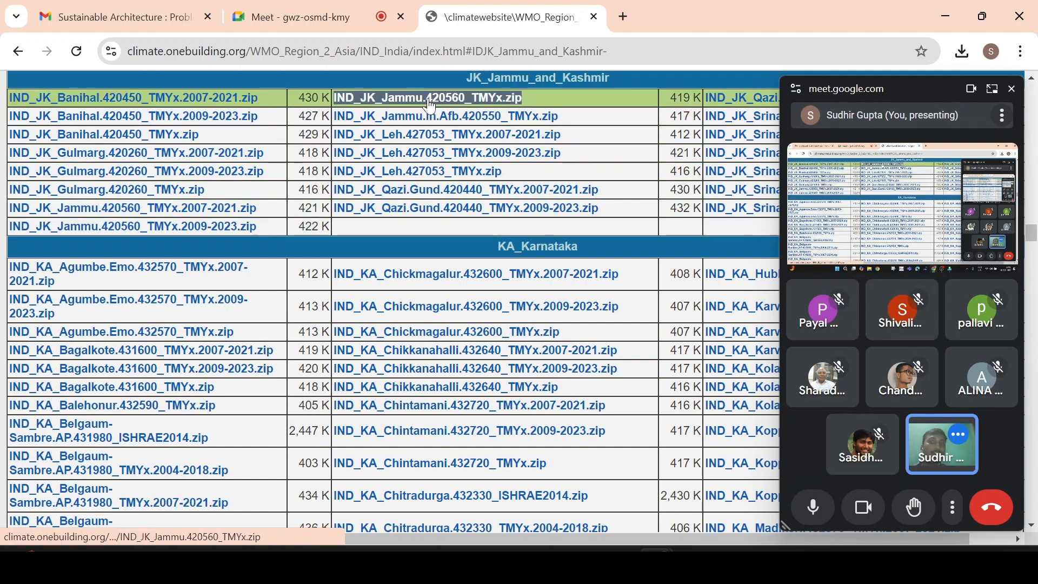
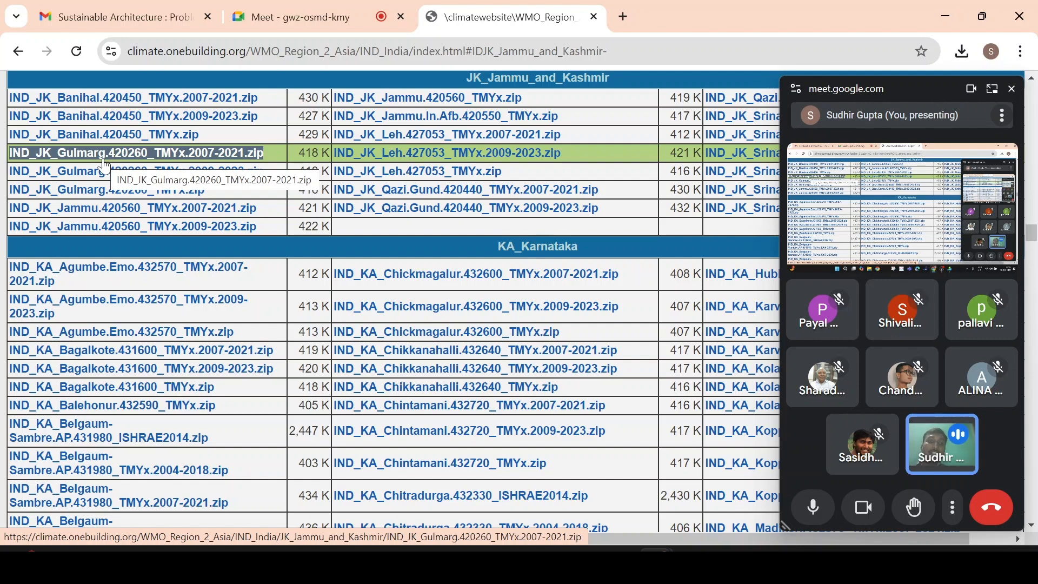
# - Download the Leh weather file IND_JK_Leh.427053_TMYx.2009-2023.zip
pyautogui.click(398, 156)
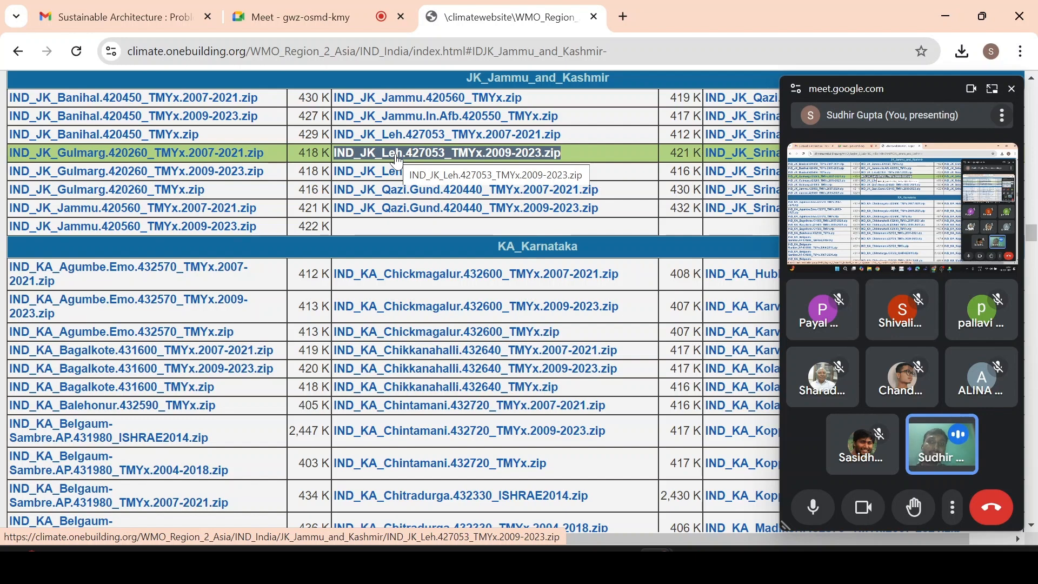
pyautogui.click(398, 162)
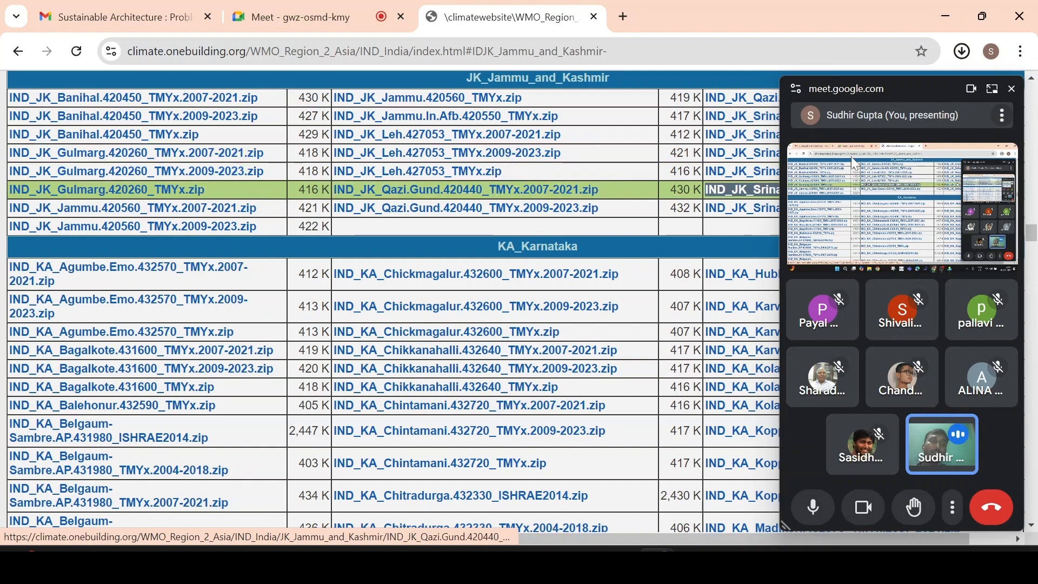
# - Show the downloaded IND_JK_Leh.427053_TMYx.2009-2023.zip in its Downloads folder, keeping the floating meeting window clear of the files
pyautogui.click(957, 57)
pyautogui.click(957, 58)
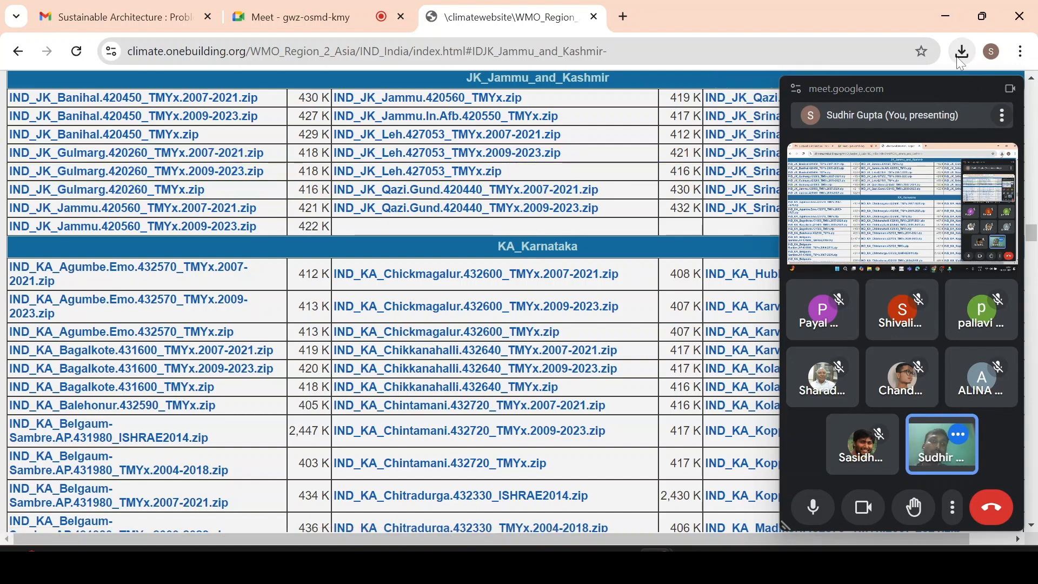
pyautogui.moveTo(926, 90); pyautogui.dragTo(444, 103)
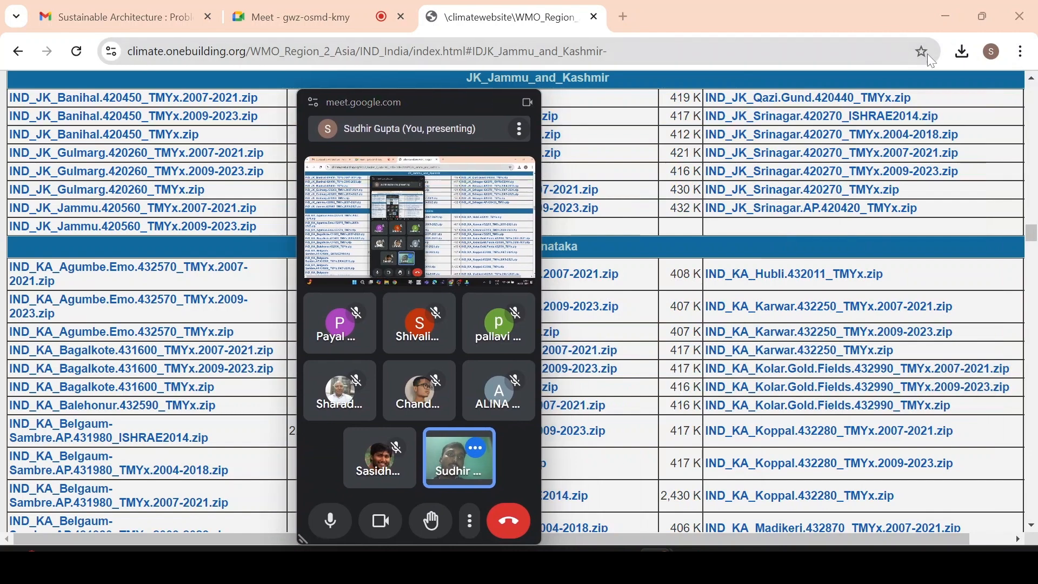
pyautogui.click(962, 51)
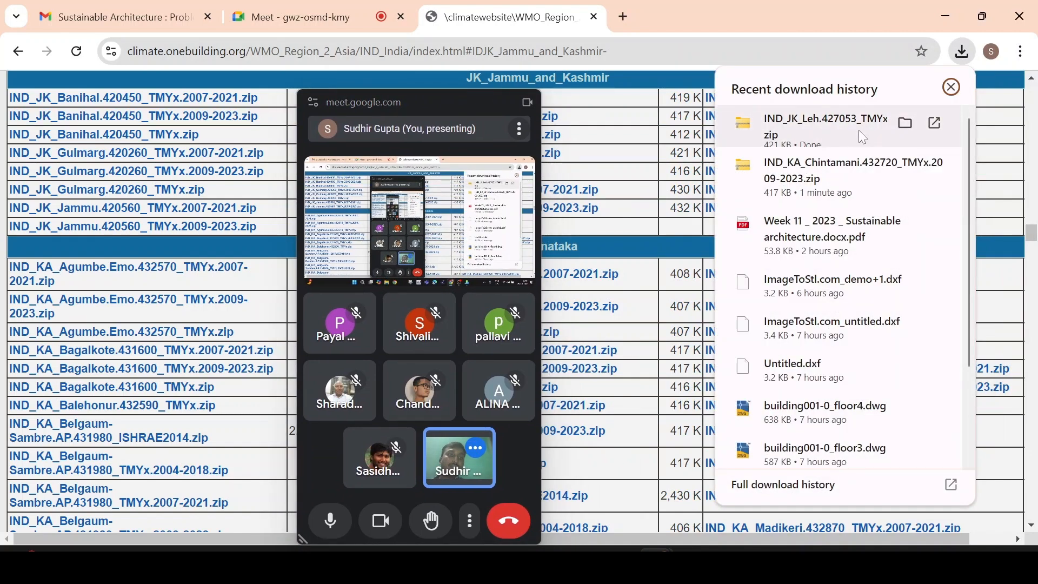
pyautogui.click(905, 123)
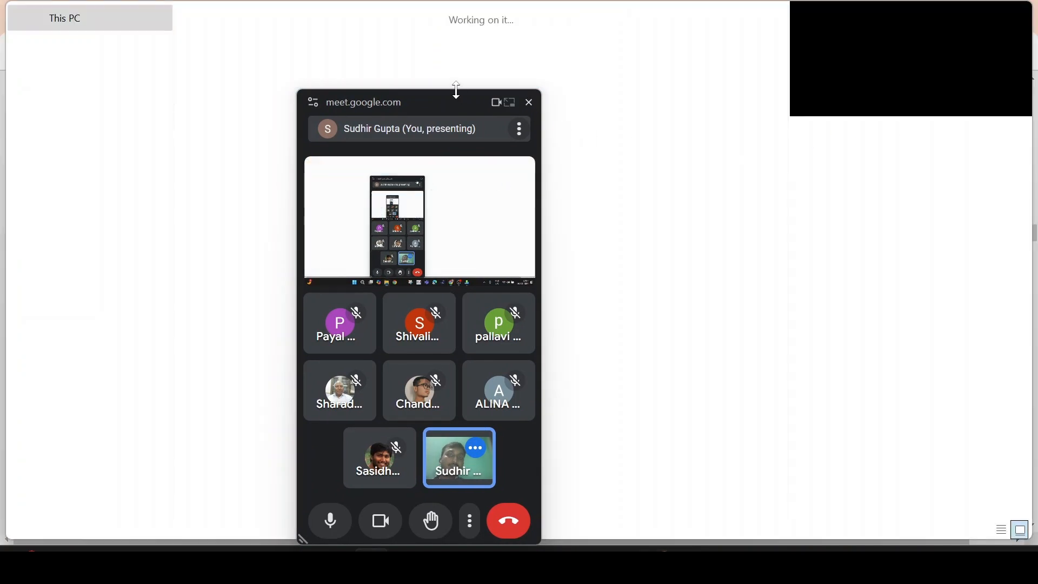
pyautogui.moveTo(461, 112); pyautogui.dragTo(809, 107)
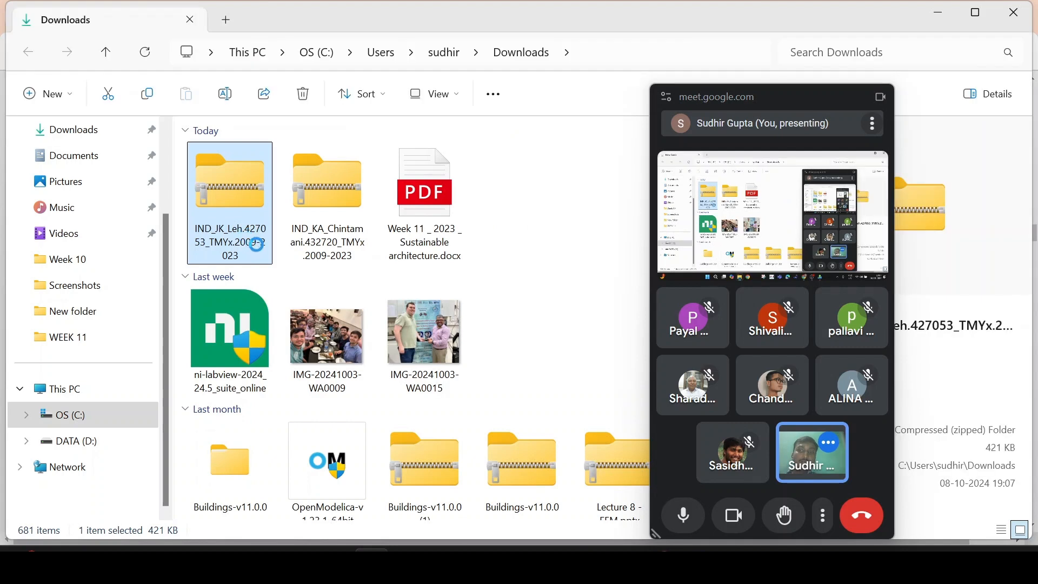
# - Extract the Leh zip archive into the suggested IND_JK_Leh.427053_TMYx.2009-2023 folder and uncover the extracted files
pyautogui.rightClick(247, 203)
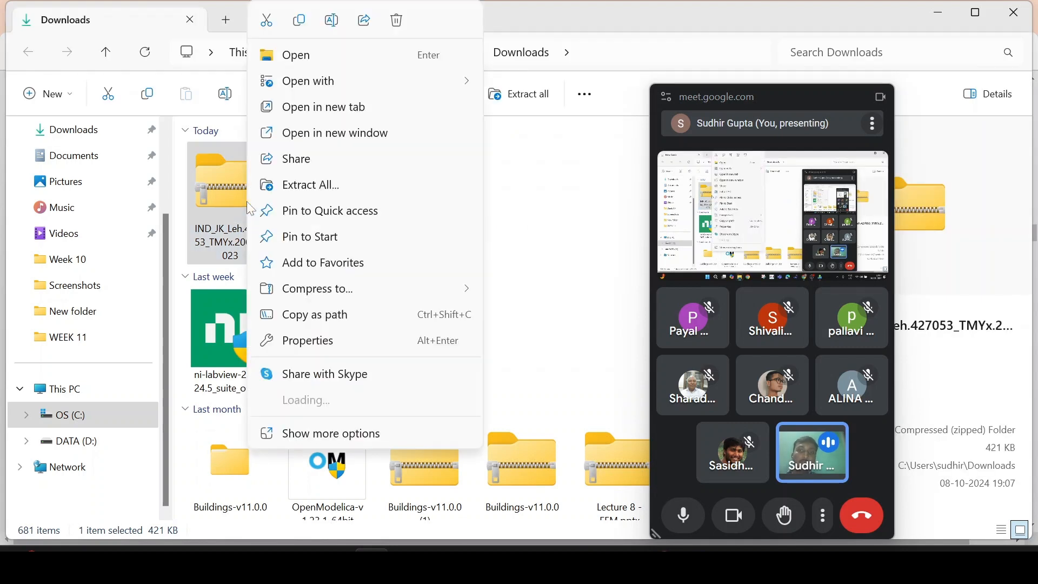
pyautogui.click(331, 186)
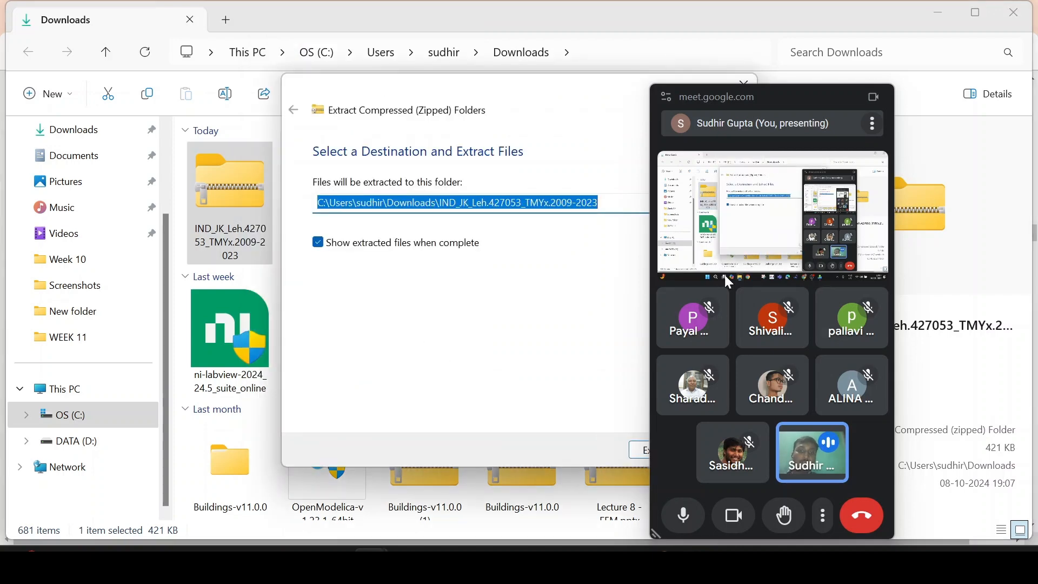
pyautogui.click(777, 107)
pyautogui.moveTo(774, 108); pyautogui.dragTo(244, 114)
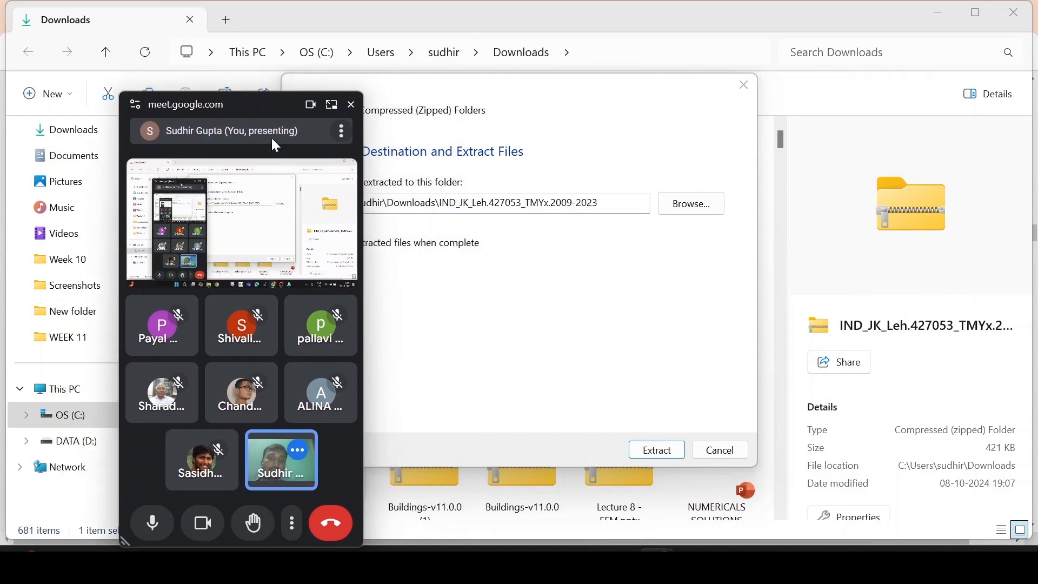
pyautogui.click(675, 452)
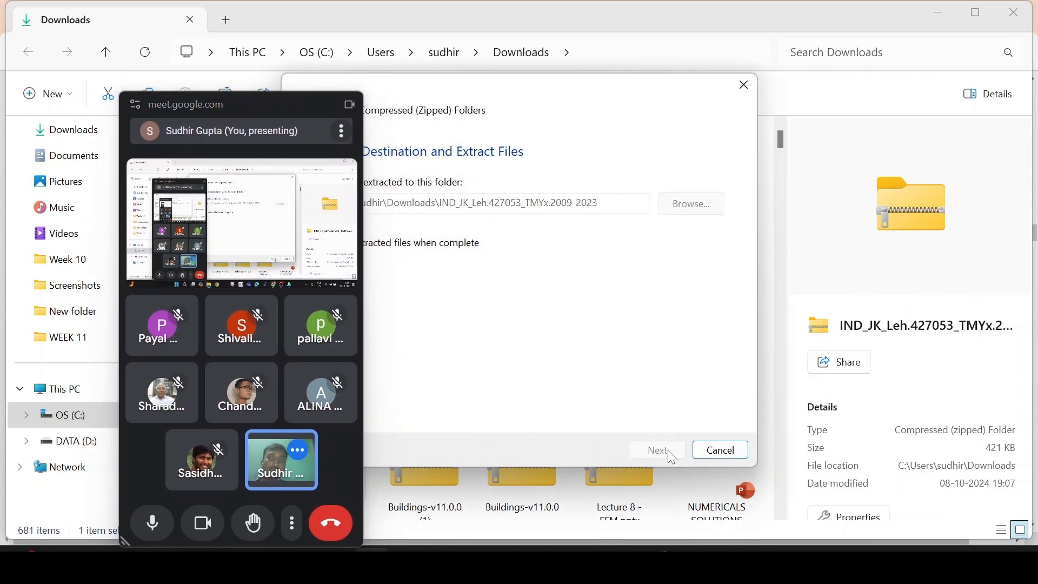
pyautogui.moveTo(275, 101); pyautogui.dragTo(818, 106)
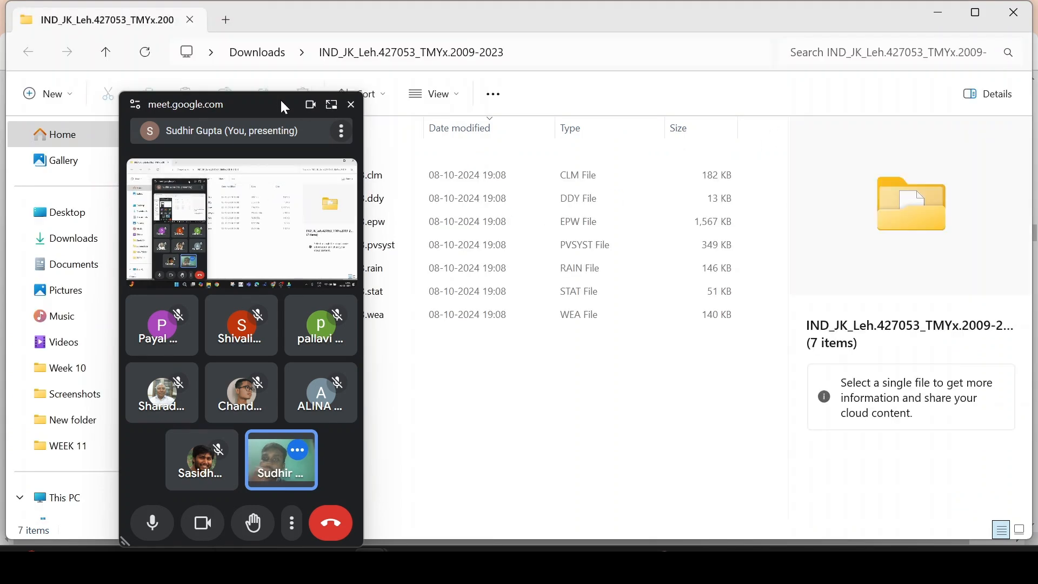
pyautogui.moveTo(303, 108); pyautogui.dragTo(951, 118)
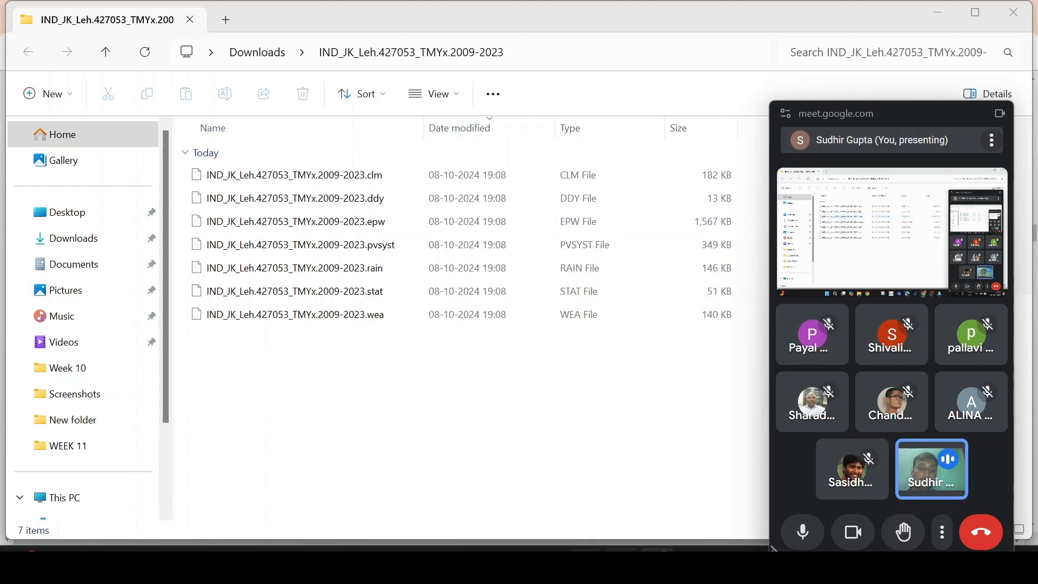
# - Switch to DesignBuilder, close the floating meeting window and duplicate the DEHRADUN location template under INDIA
pyautogui.moveTo(720, 549)
pyautogui.click(698, 513)
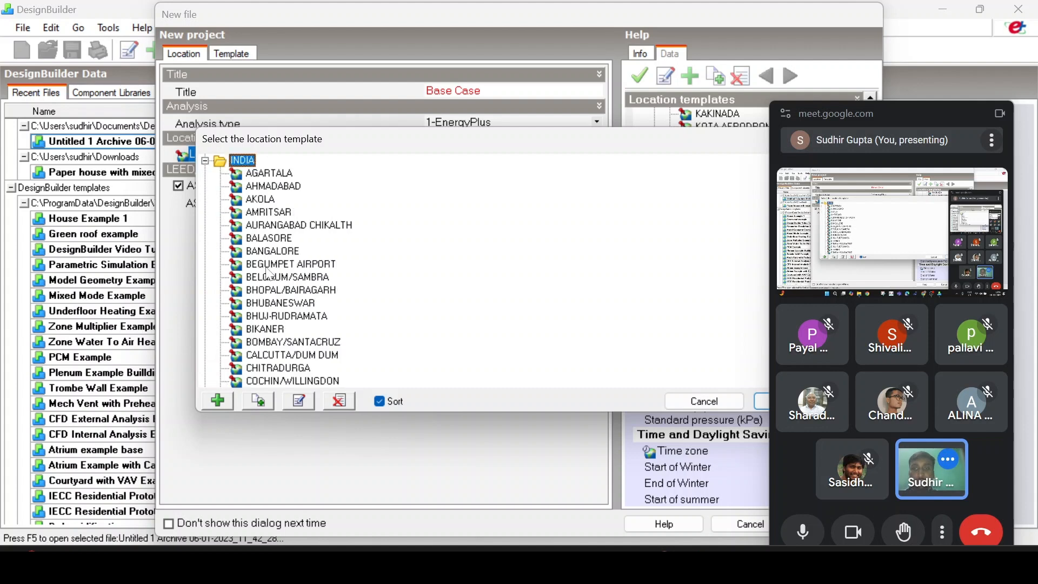
pyautogui.scroll(-3, 270, 268)
pyautogui.scroll(-2, 270, 276)
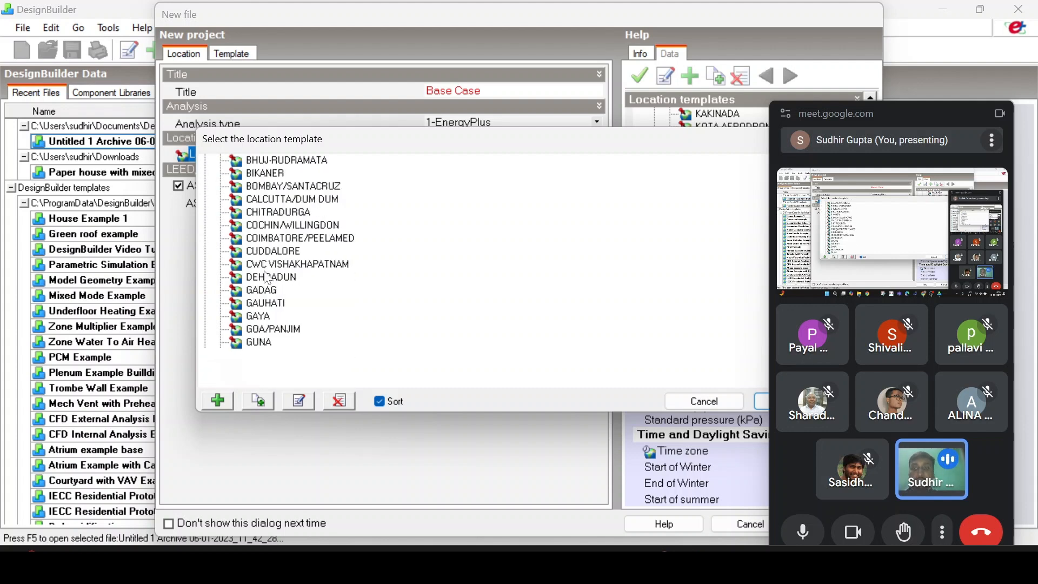
pyautogui.scroll(-1, 267, 279)
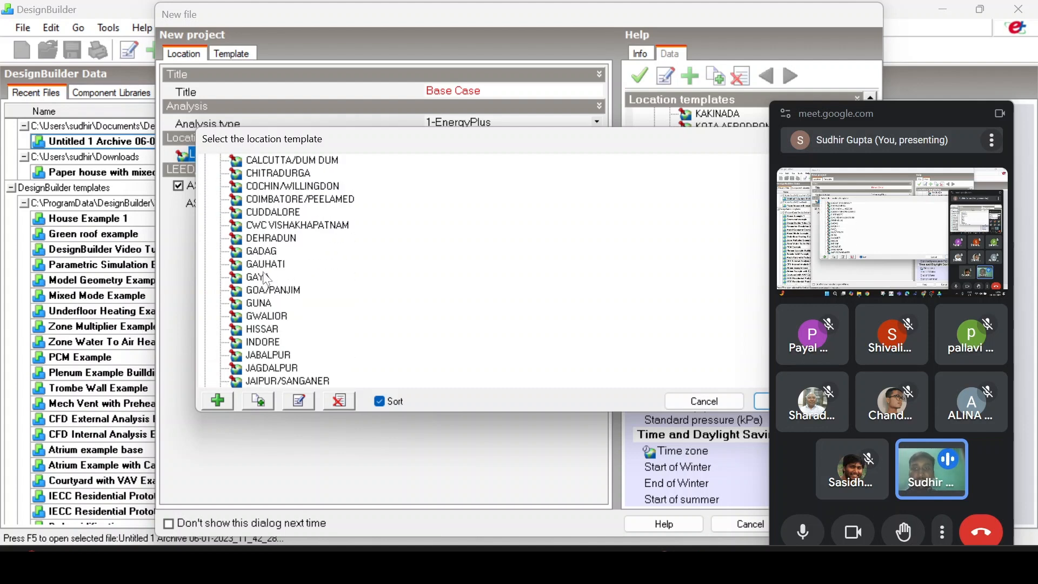
pyautogui.click(268, 240)
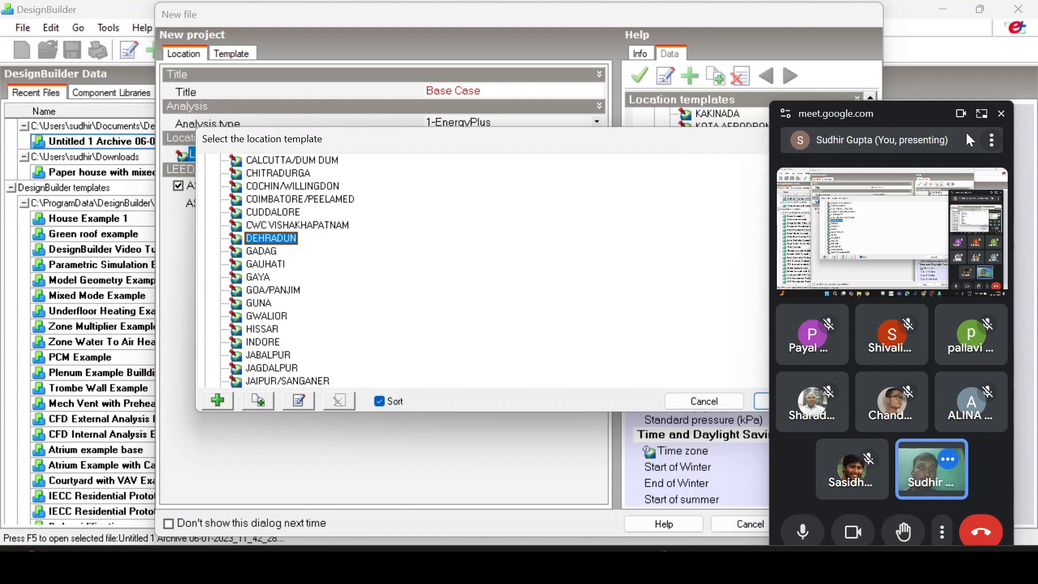
pyautogui.click(1003, 113)
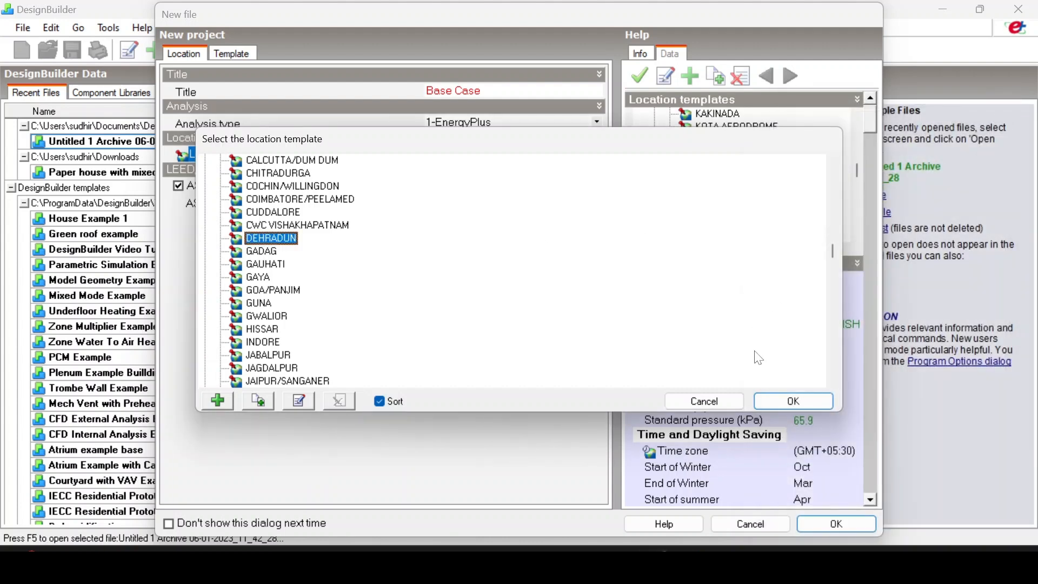
pyautogui.moveTo(657, 562)
pyautogui.click(601, 491)
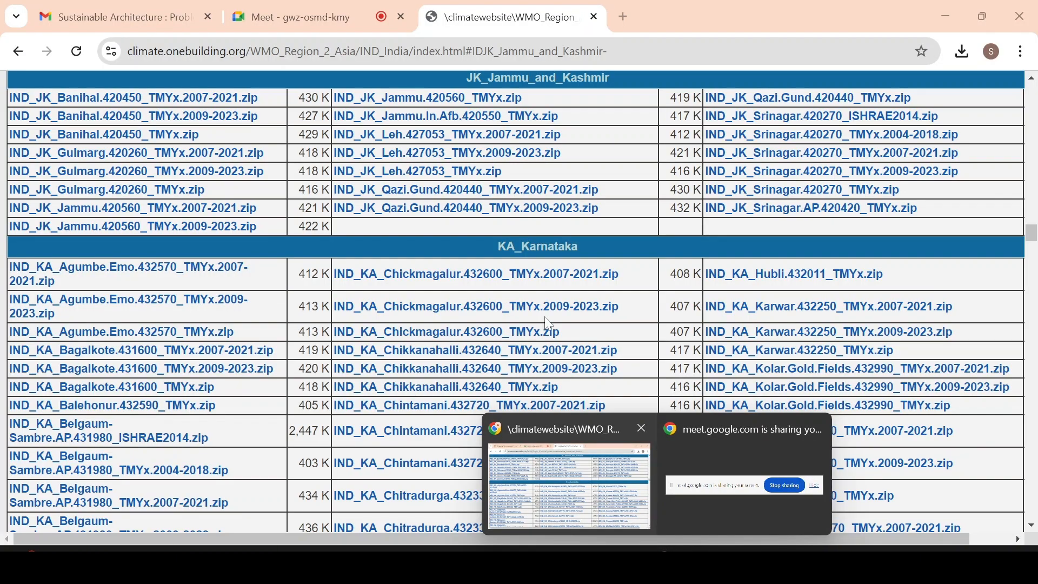
pyautogui.hotkey('alt', 'Tab')
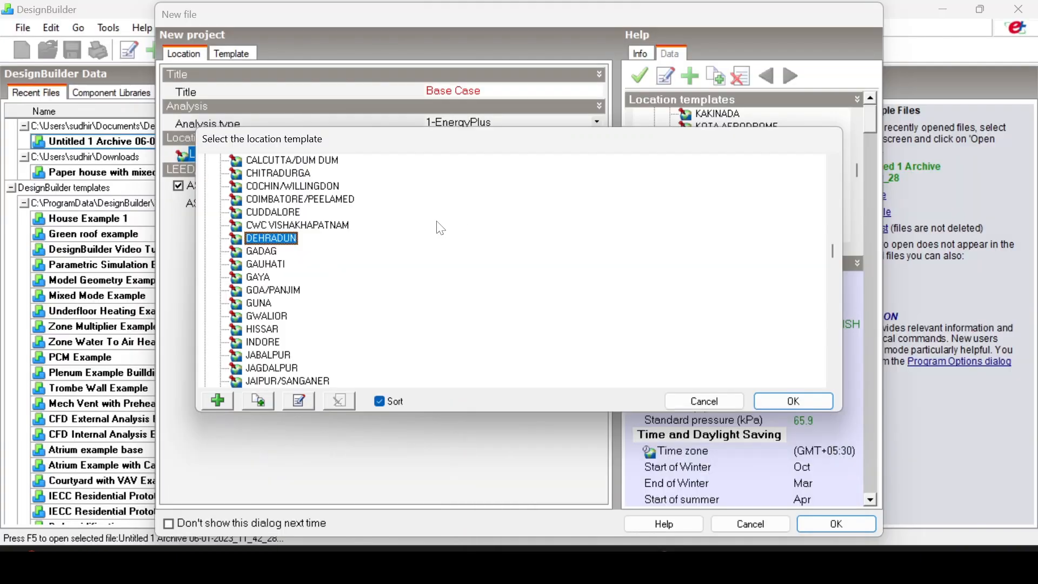
pyautogui.click(256, 403)
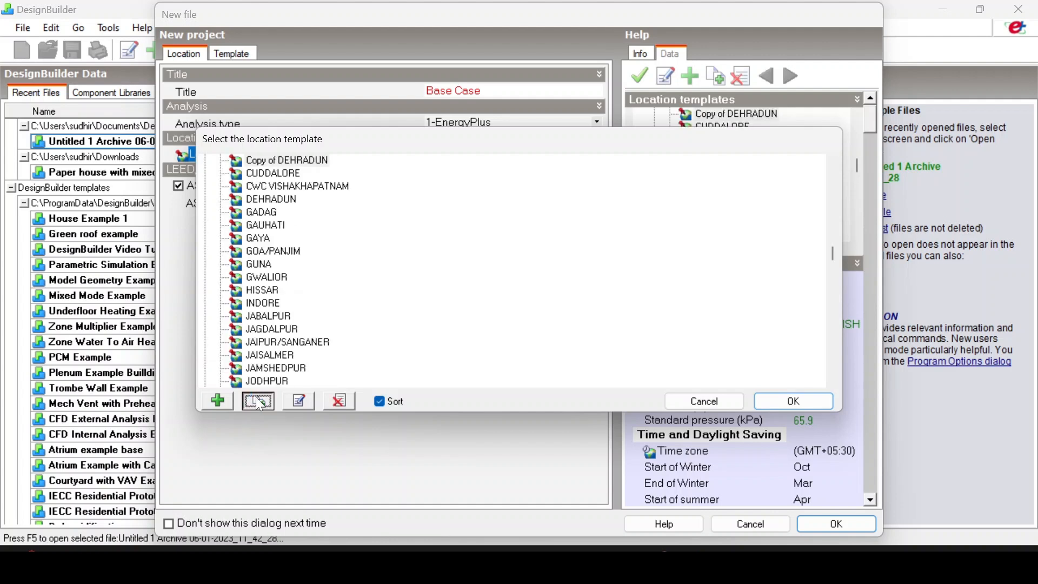
# - Try to edit the latitude in the original DEHRADUN template, inspect its simulation weather, and cancel the edit
pyautogui.scroll(1, 313, 218)
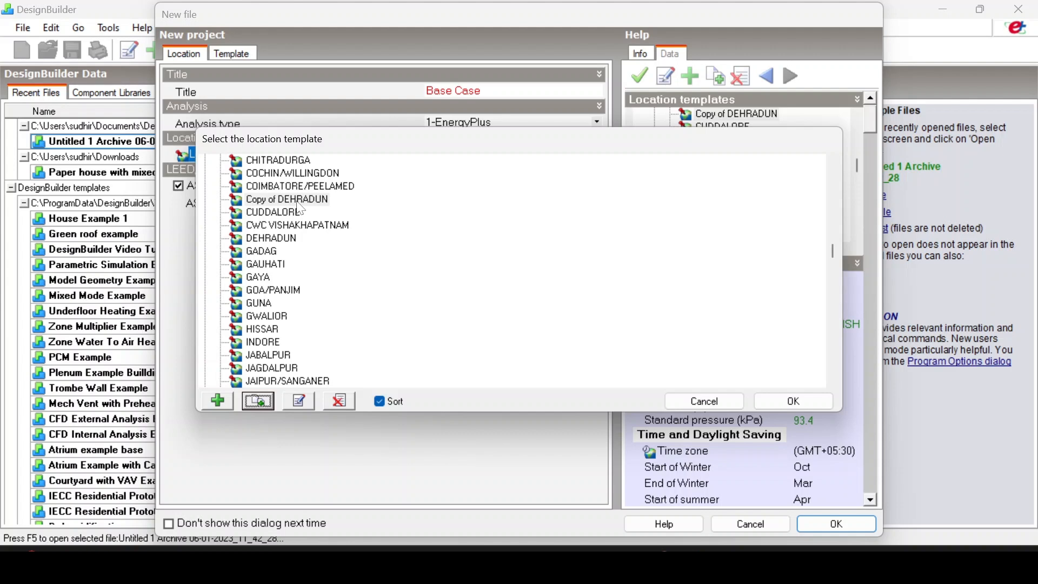
pyautogui.click(273, 241)
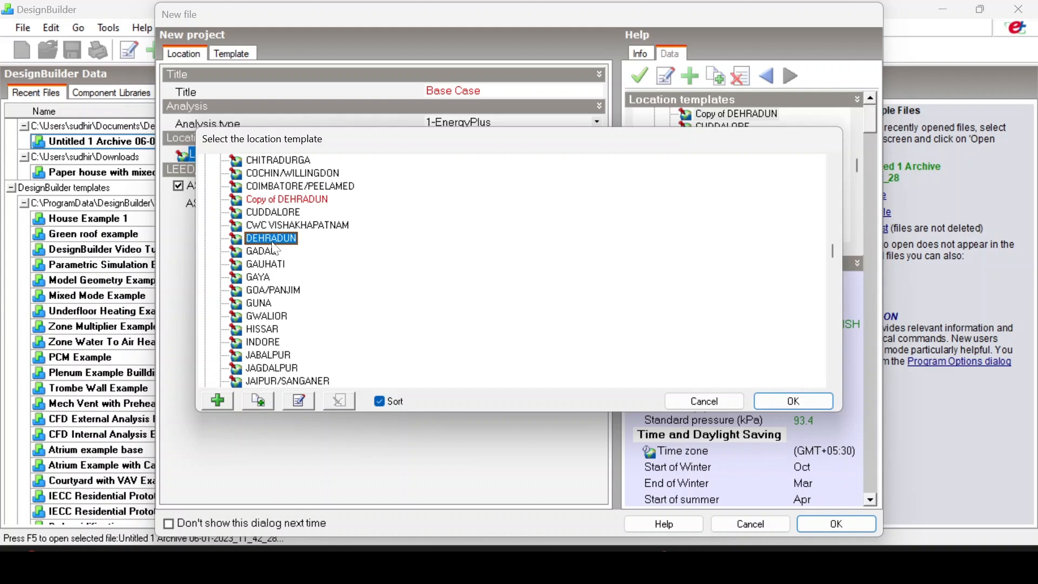
pyautogui.click(297, 400)
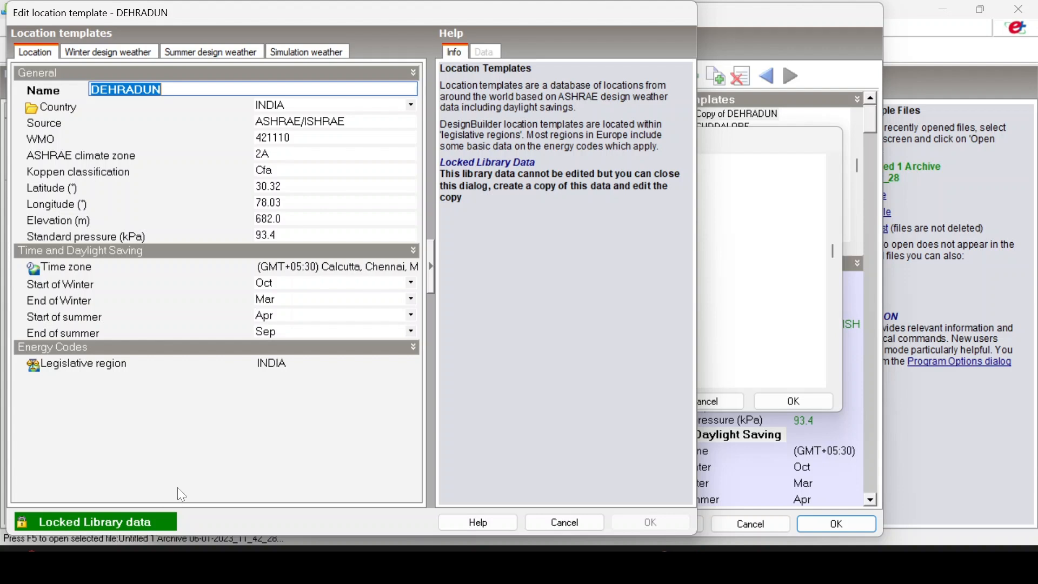
pyautogui.click(292, 187)
pyautogui.press('BackSpace')
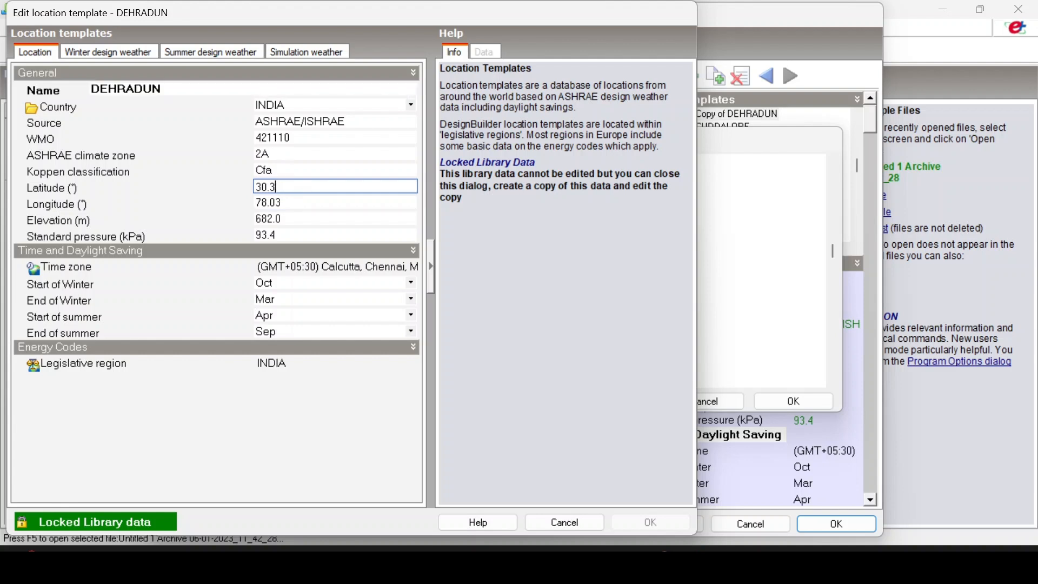
pyautogui.write('3')
pyautogui.click(283, 53)
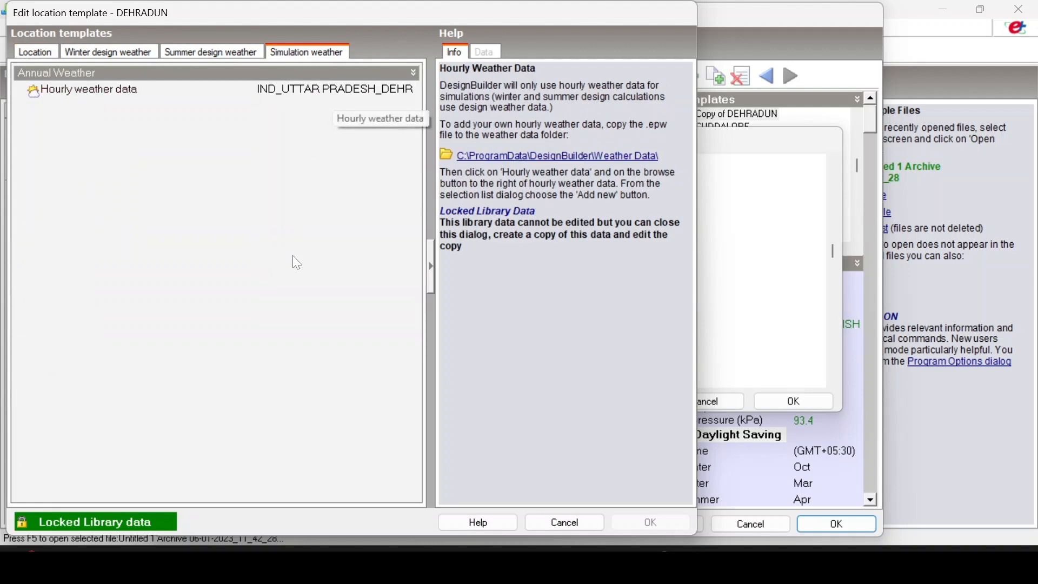
pyautogui.click(565, 523)
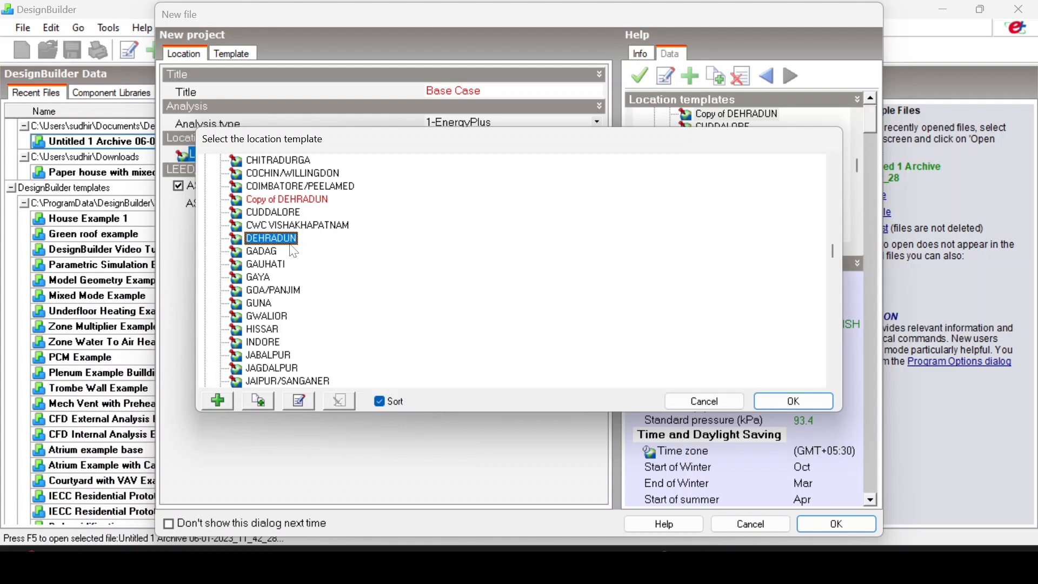
# - Open the Copy of DEHRADUN location template for editing and rename it as New Leh DATA
pyautogui.click(292, 201)
pyautogui.click(296, 406)
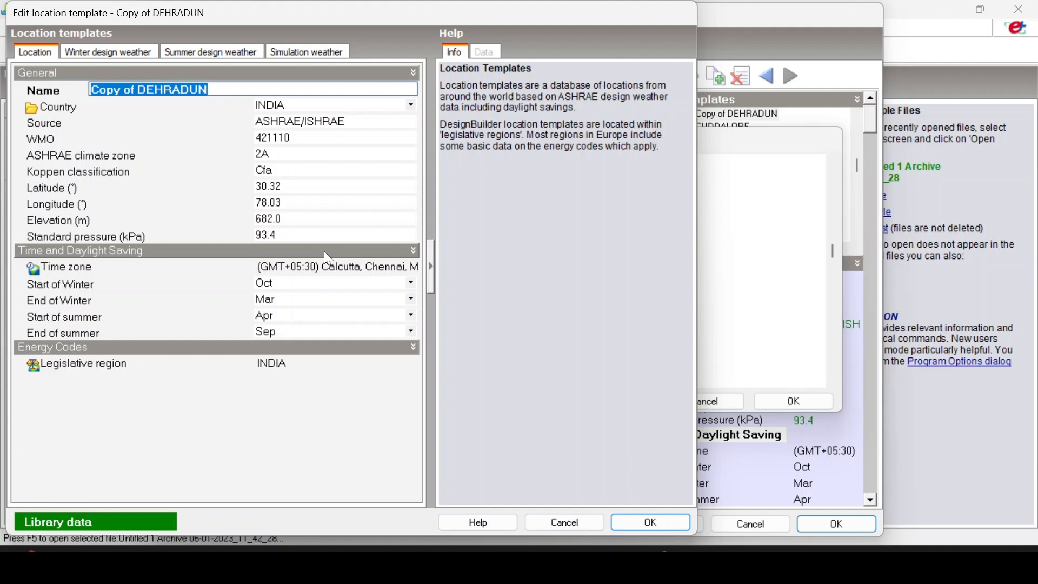
pyautogui.press('Up')
pyautogui.press('Up')
pyautogui.press('Up')
pyautogui.press('Up')
pyautogui.press('Up')
pyautogui.press('Up')
pyautogui.press('Up')
pyautogui.press('Up')
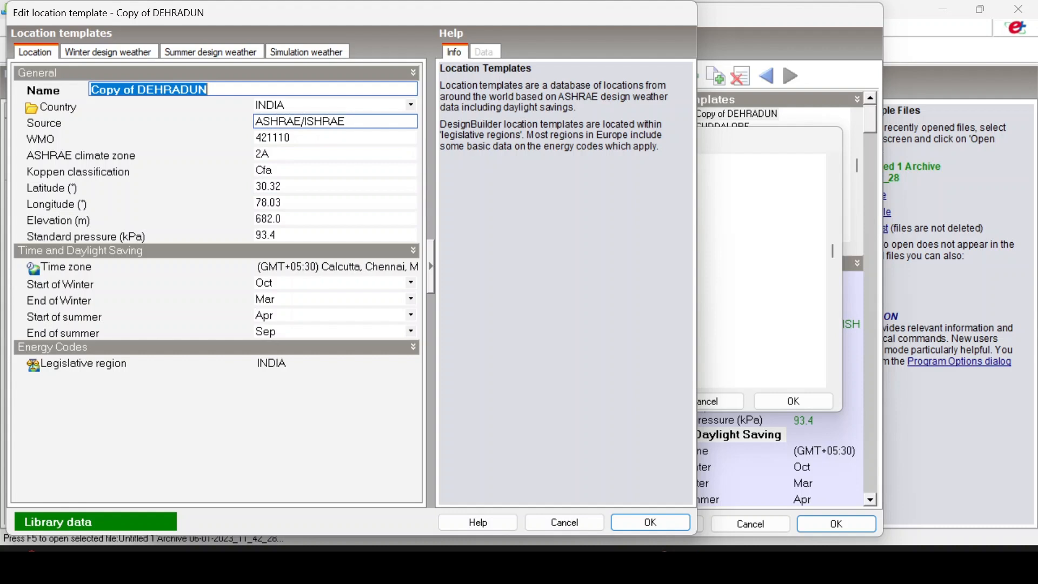
pyautogui.press('Up')
pyautogui.press('Up')
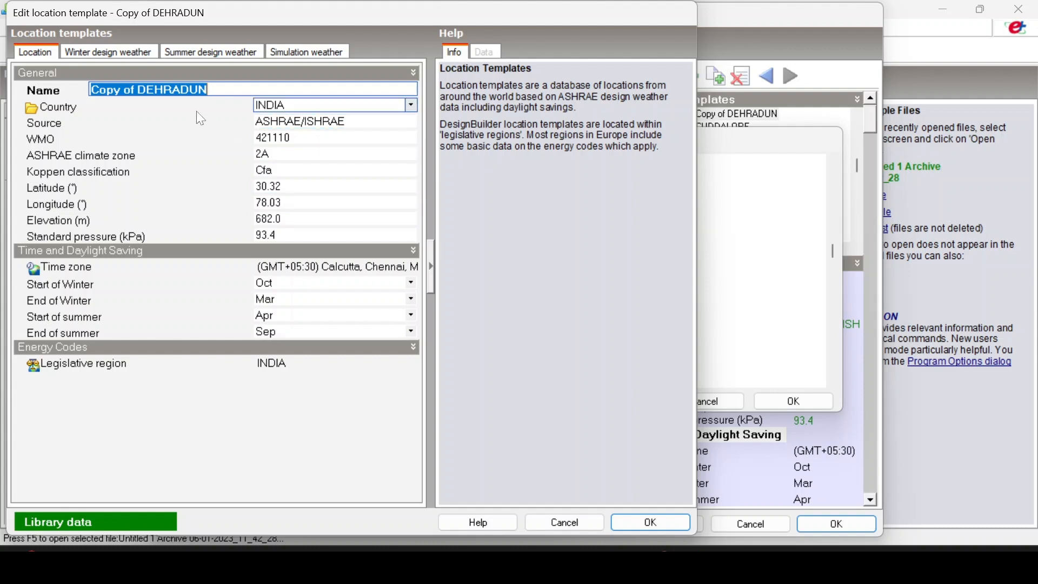
pyautogui.press('End')
pyautogui.hotkey('shift', 'Left')
pyautogui.hotkey('shift', 'Left')
pyautogui.hotkey('shift', 'Left')
pyautogui.hotkey('shift', 'Left')
pyautogui.hotkey('shift', 'Left')
pyautogui.hotkey('shift', 'Left')
pyautogui.hotkey('shift', 'Left')
pyautogui.hotkey('shift', 'Left')
pyautogui.hotkey('shift', 'Left')
pyautogui.hotkey('shift', 'Left')
pyautogui.hotkey('shift', 'Left')
pyautogui.hotkey('shift', 'Left')
pyautogui.hotkey('shift', 'Left')
pyautogui.hotkey('shift', 'Left')
pyautogui.hotkey('shift', 'Left')
pyautogui.hotkey('shift', 'Left')
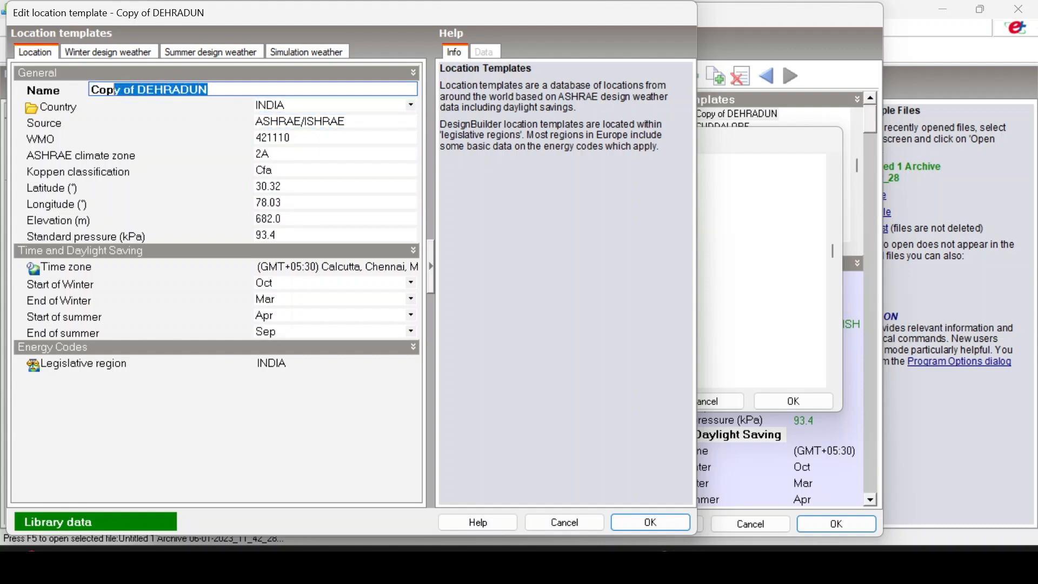
pyautogui.write('ew')
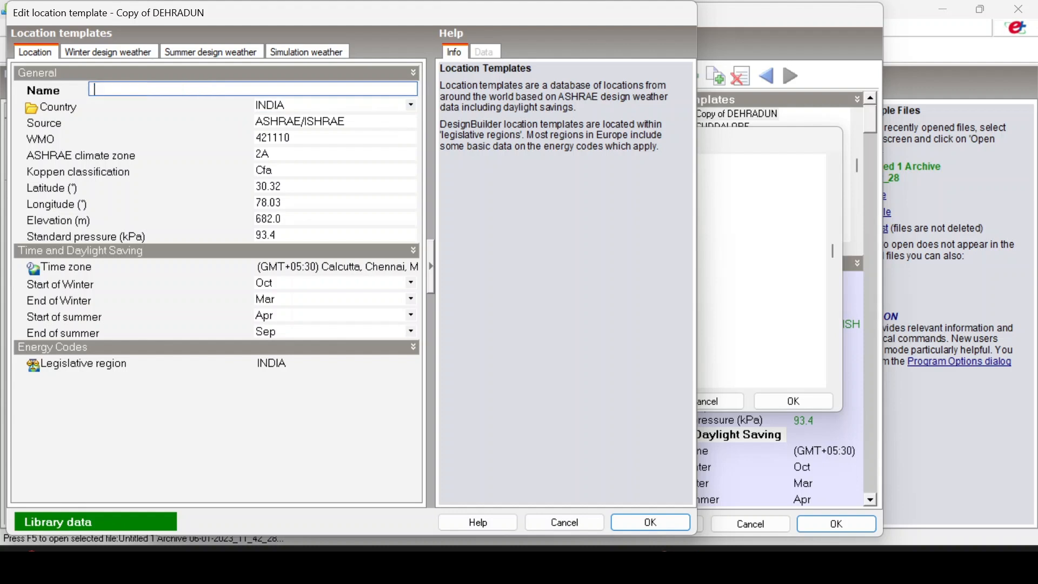
pyautogui.press('BackSpace')
pyautogui.press('BackSpace')
pyautogui.write('New DATA Leh')
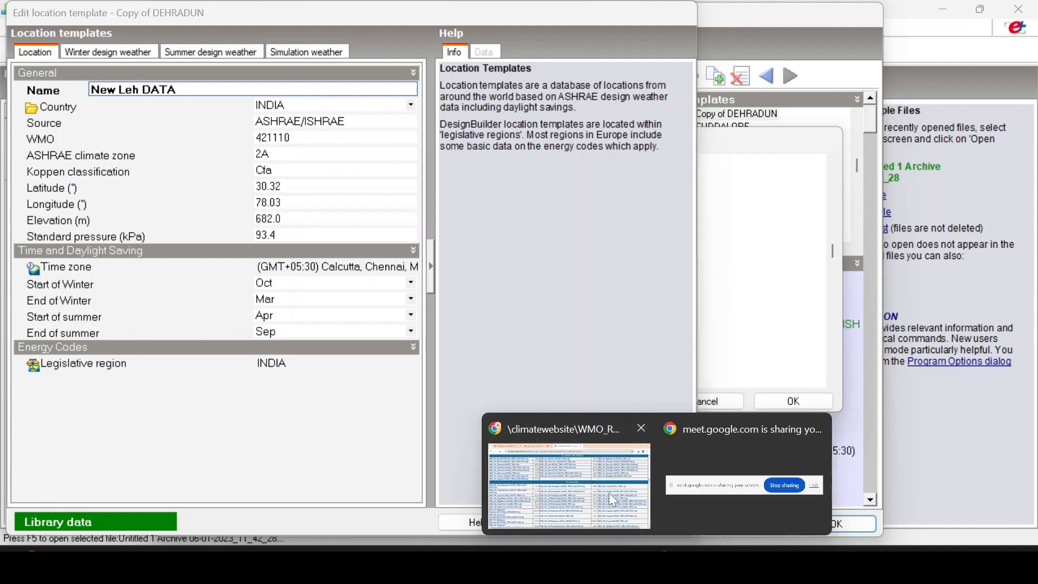
# - Close the weather file website in the browser, check the Google Meet call and return to DesignBuilder's location template
pyautogui.click(613, 500)
pyautogui.click(594, 16)
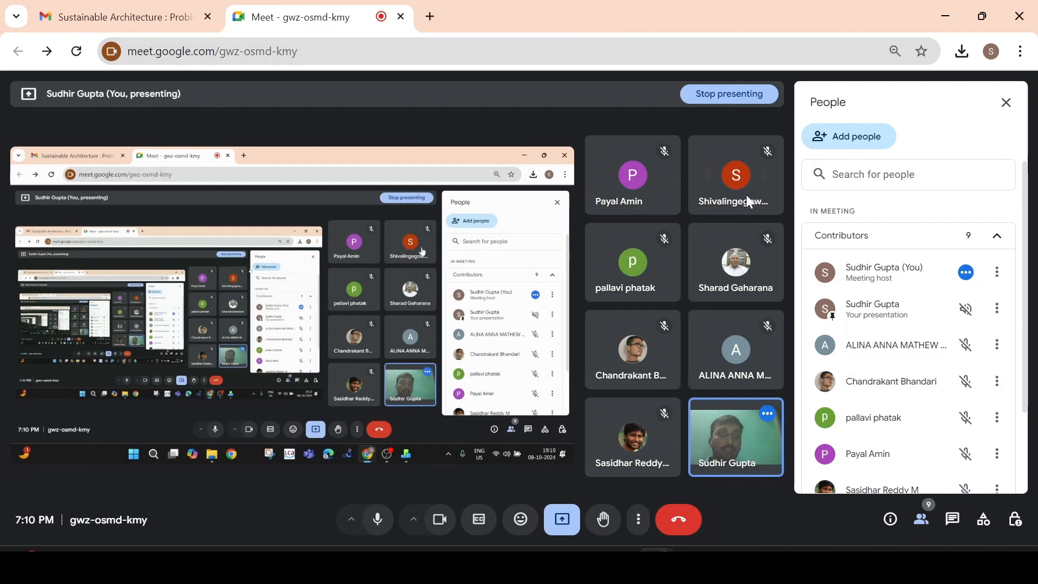
pyautogui.click(940, 16)
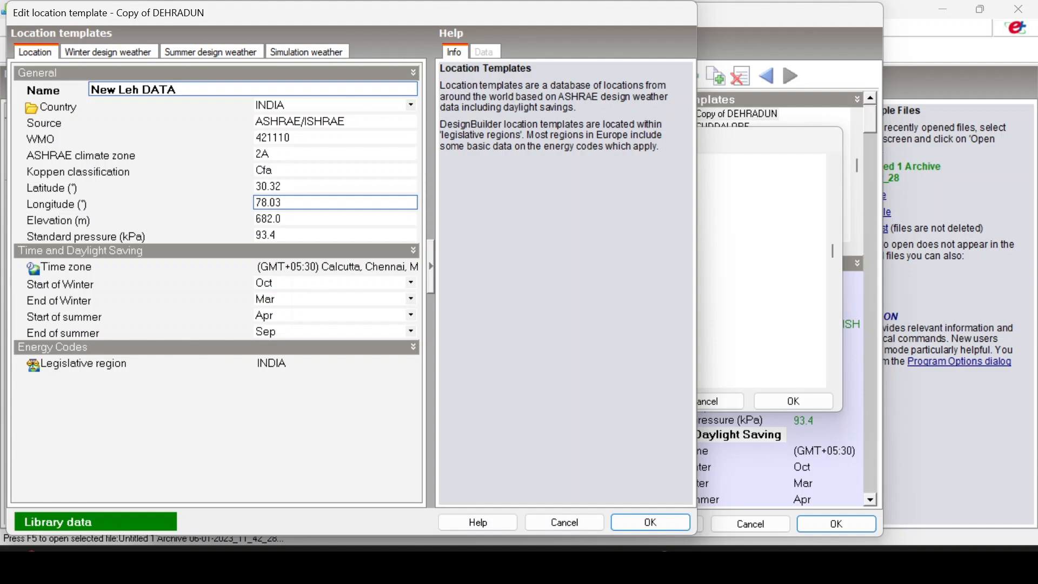
# - Open the hourly weather selection in the New Leh DATA template's simulation weather settings and examine the available INDIA weather entries
pyautogui.click(296, 54)
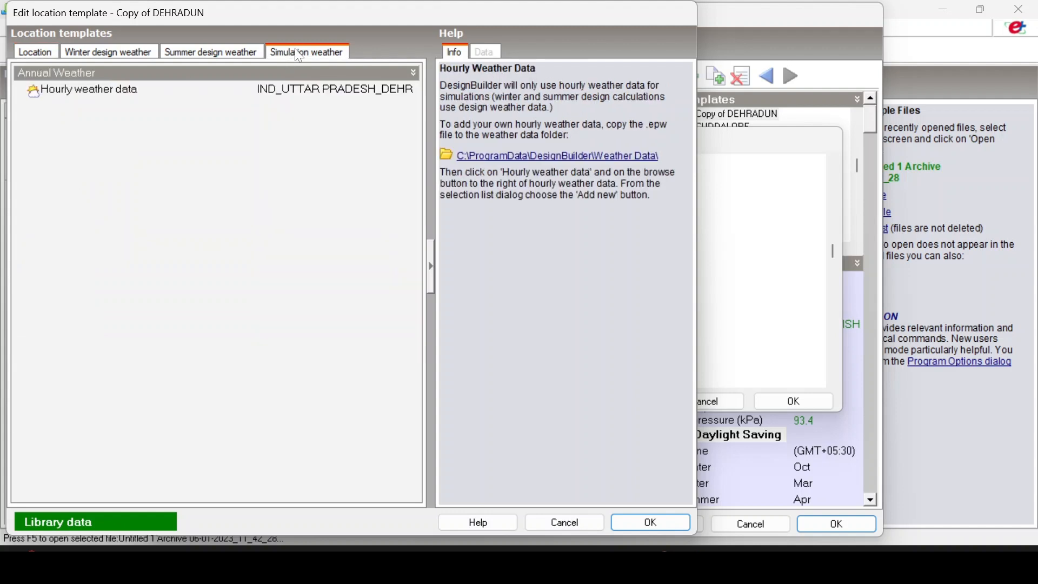
pyautogui.click(316, 100)
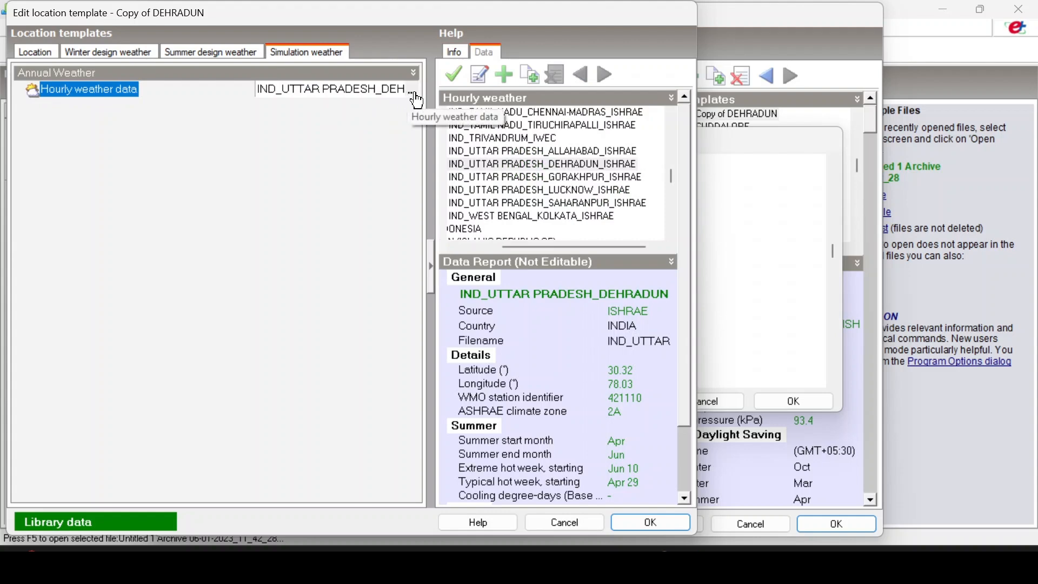
pyautogui.click(414, 92)
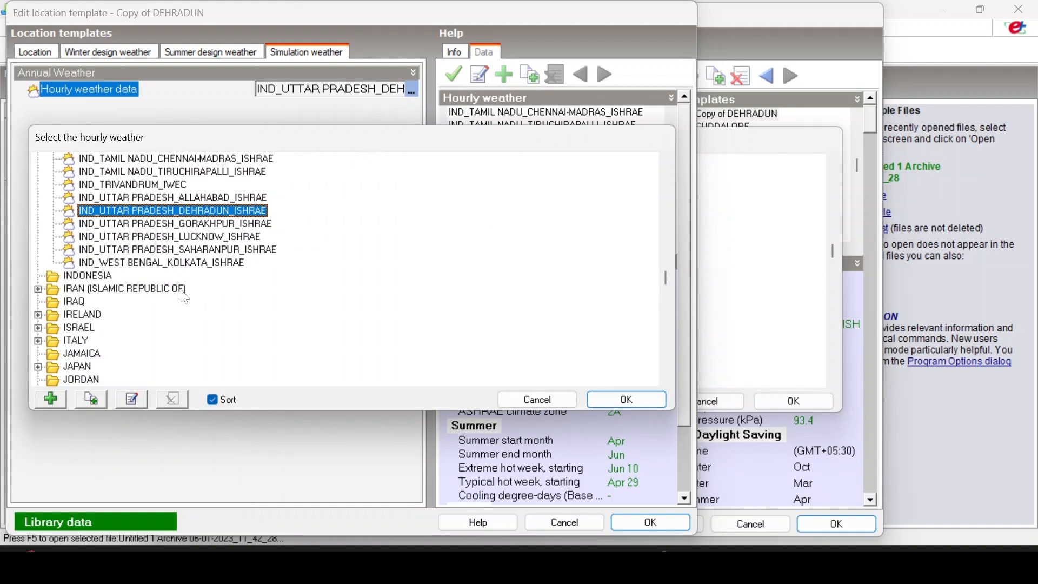
pyautogui.scroll(2, 190, 272)
pyautogui.scroll(11, 190, 273)
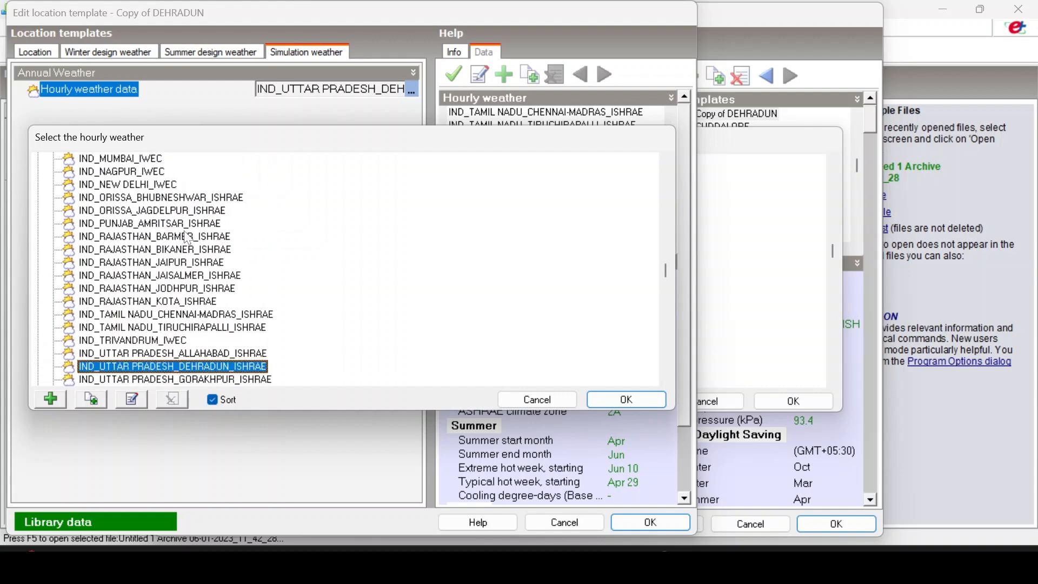
pyautogui.scroll(1, 188, 243)
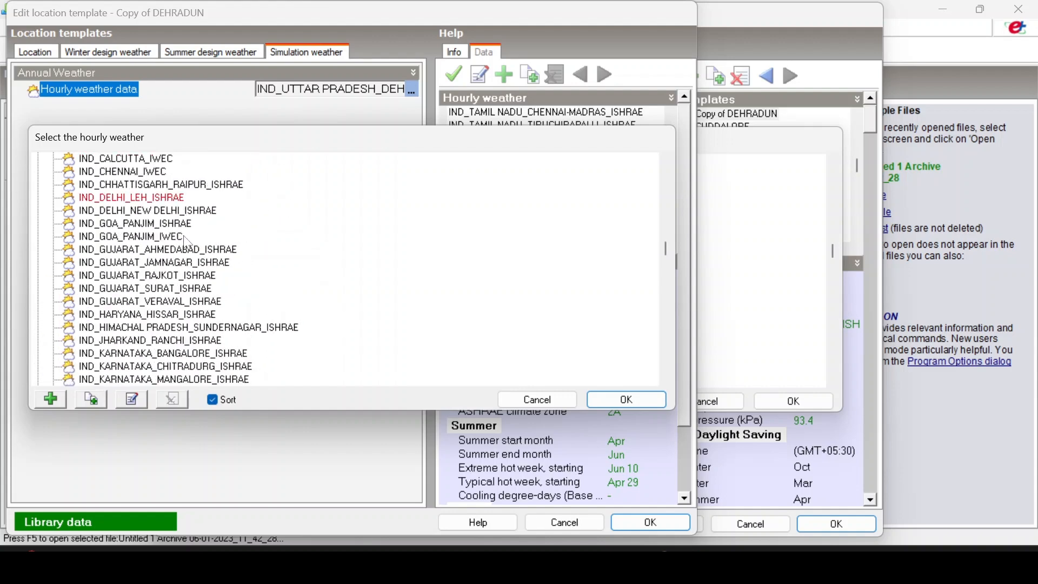
pyautogui.scroll(2, 187, 243)
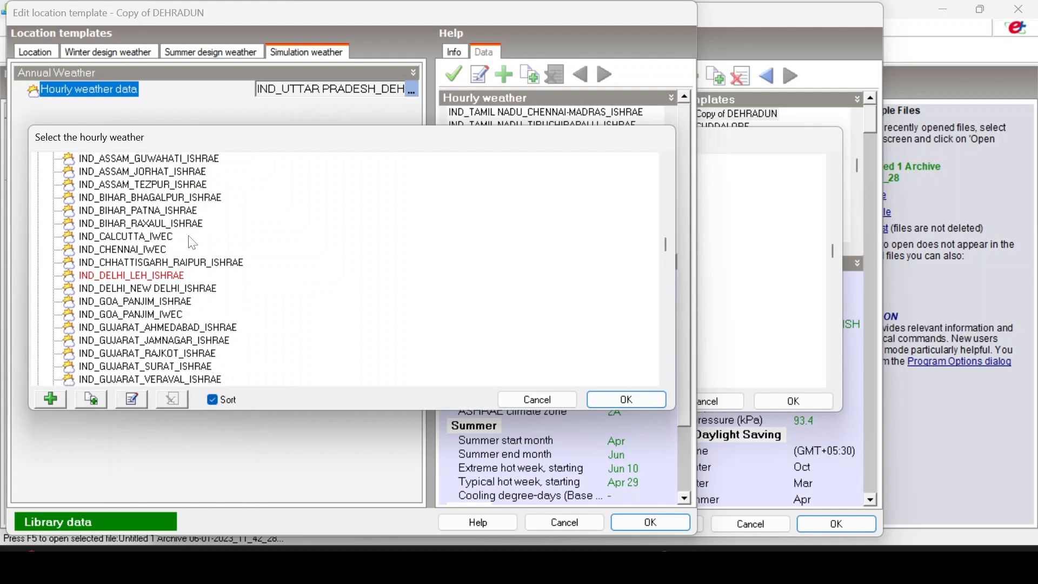
pyautogui.scroll(-3, 192, 243)
pyautogui.scroll(-6, 193, 243)
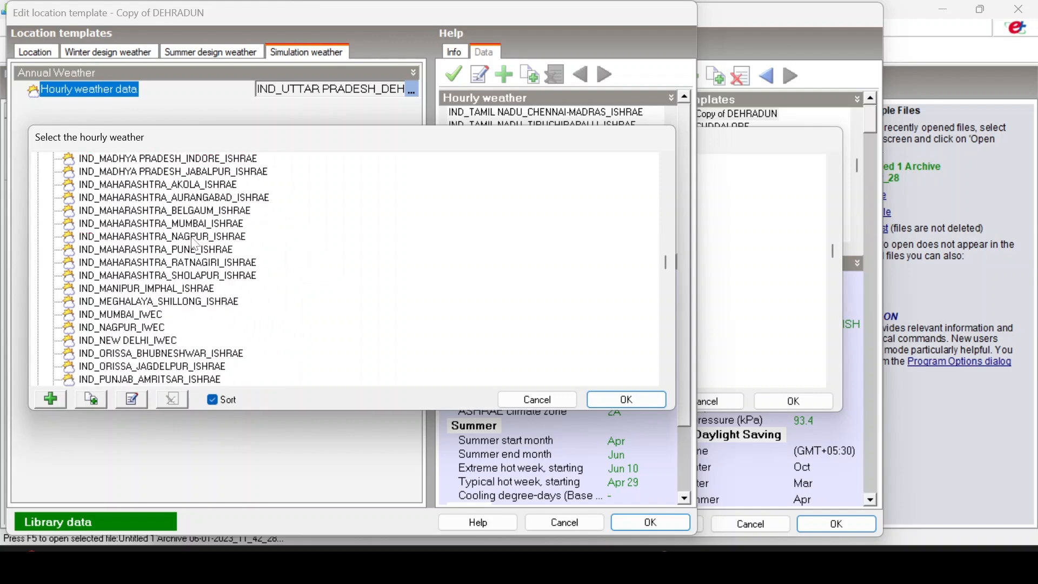
pyautogui.scroll(-3, 195, 243)
pyautogui.scroll(-4, 196, 245)
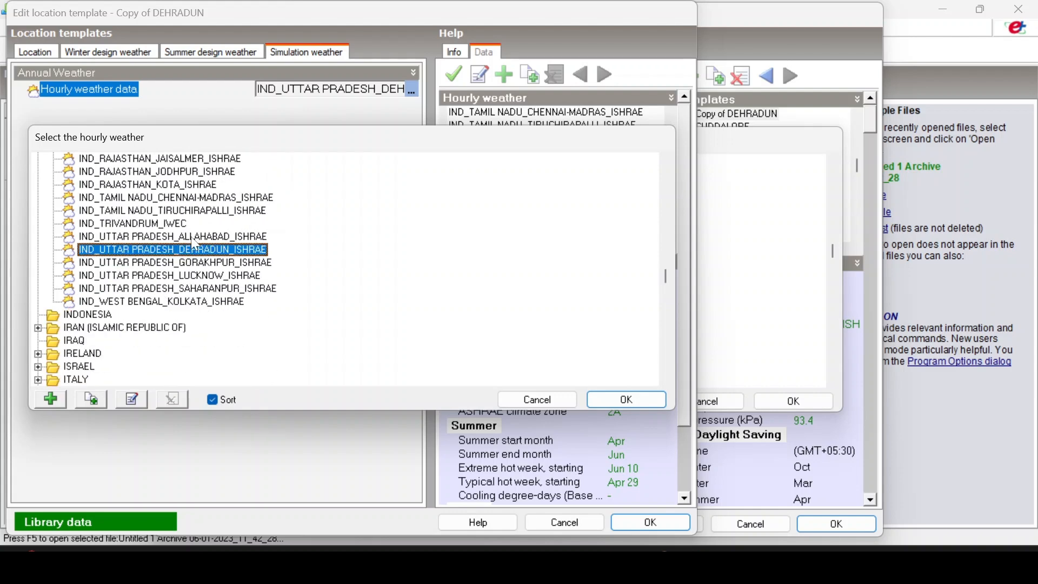
pyautogui.scroll(13, 147, 298)
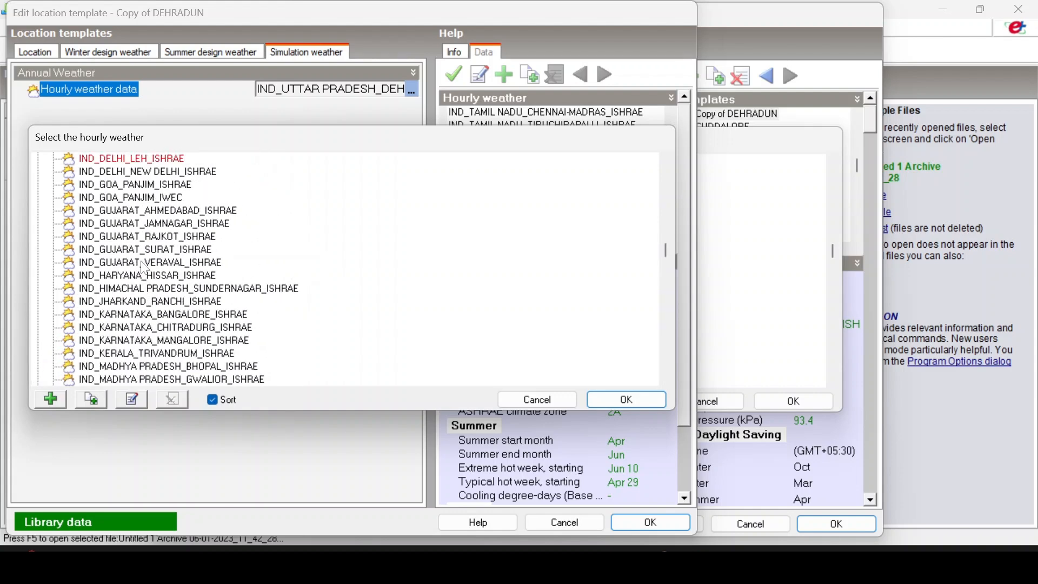
pyautogui.scroll(3, 142, 258)
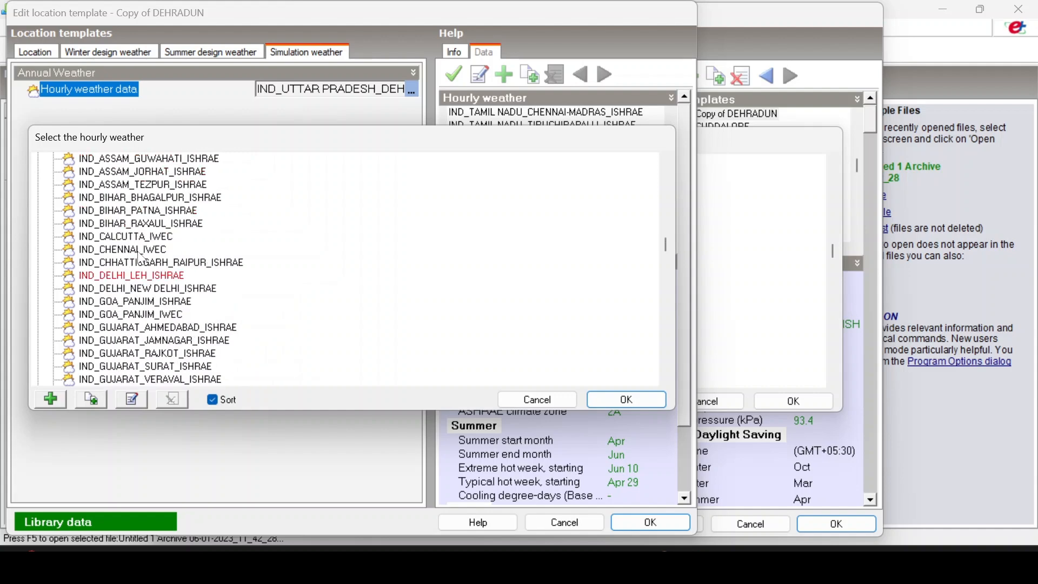
pyautogui.scroll(4, 142, 260)
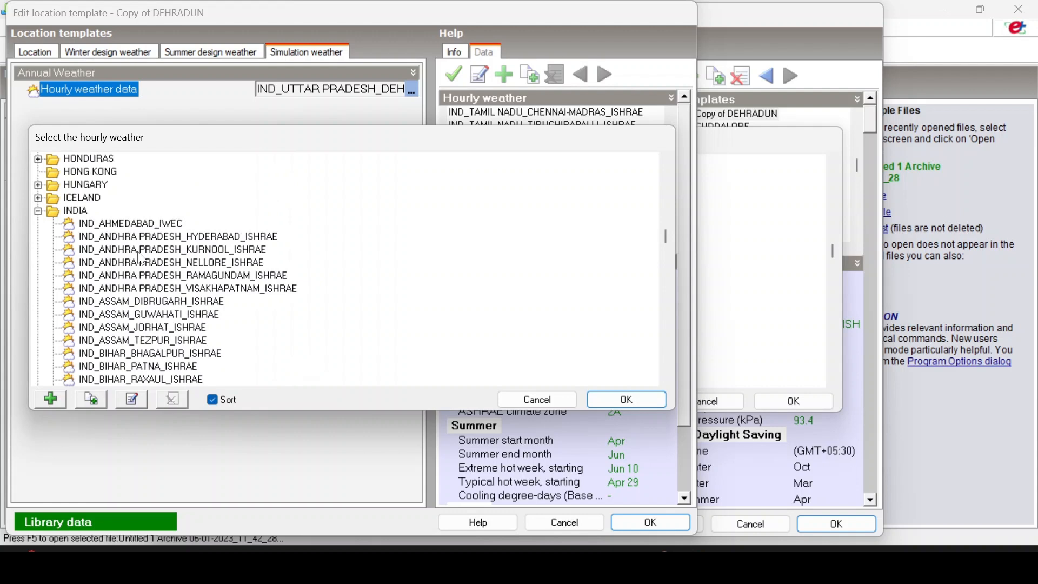
pyautogui.scroll(-1, 142, 259)
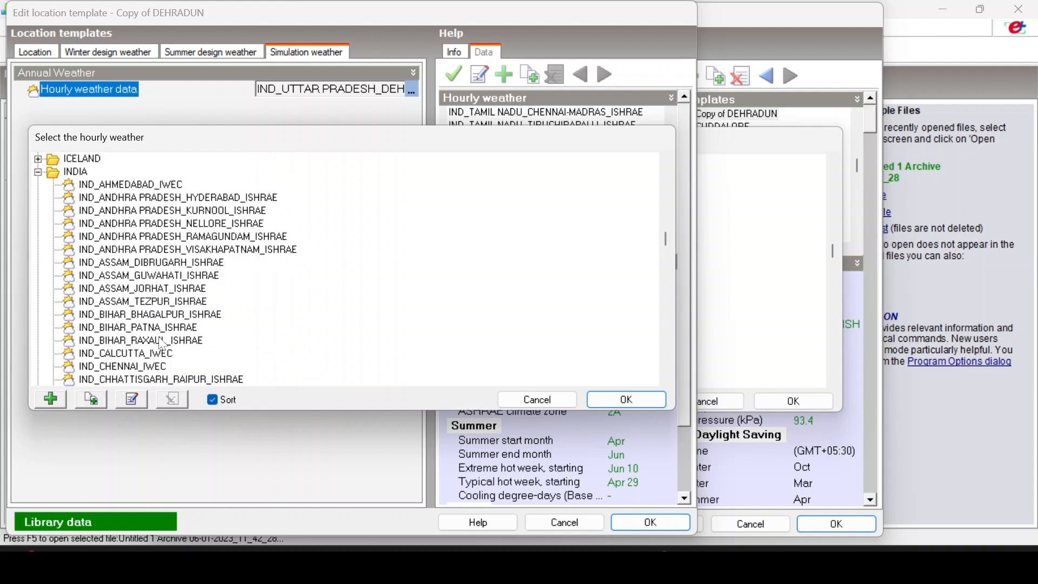
pyautogui.scroll(-4, 176, 261)
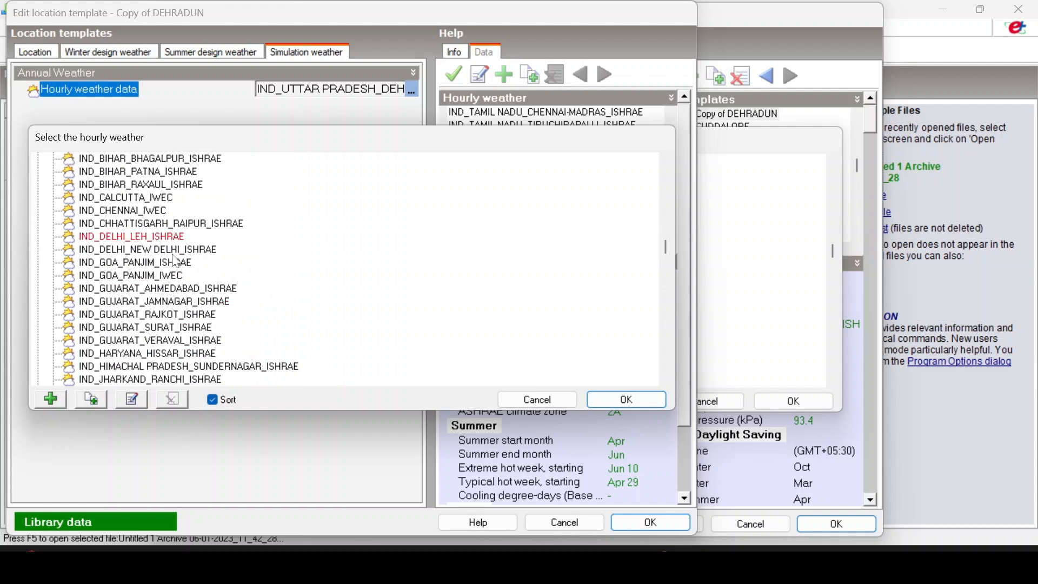
pyautogui.scroll(-10, 177, 261)
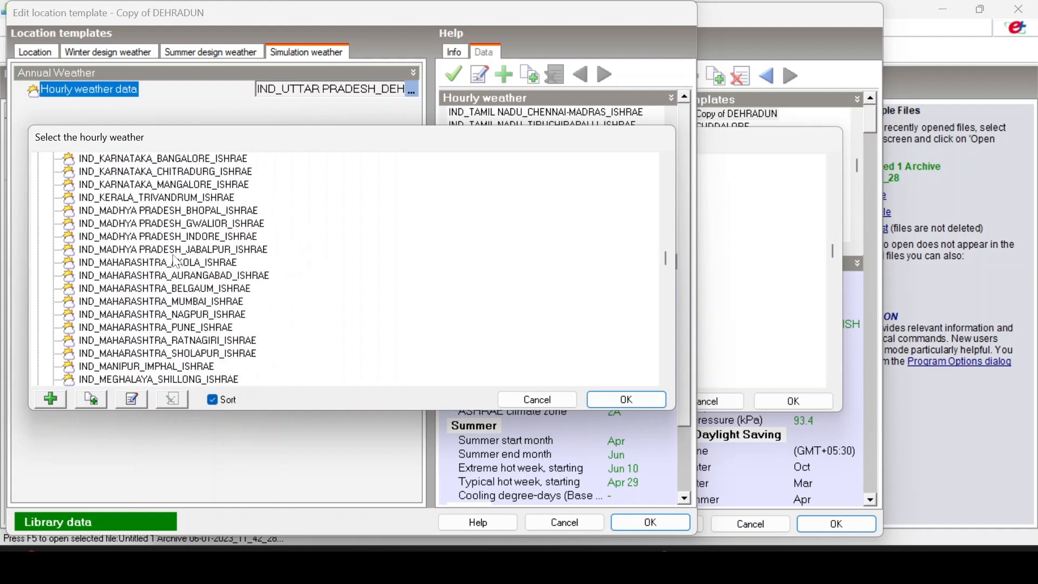
pyautogui.scroll(-3, 176, 262)
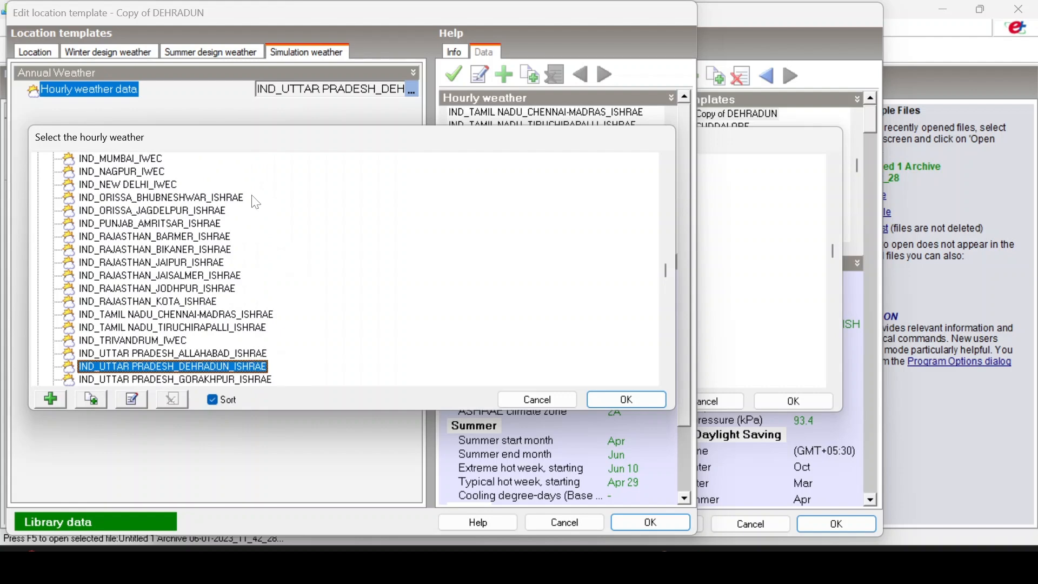
# - Duplicate the IND_HIMACHAL PRADESH_SUNDERNAGAR_ISHRAE hourly weather entry under INDIA
pyautogui.scroll(2, 142, 245)
pyautogui.scroll(10, 142, 245)
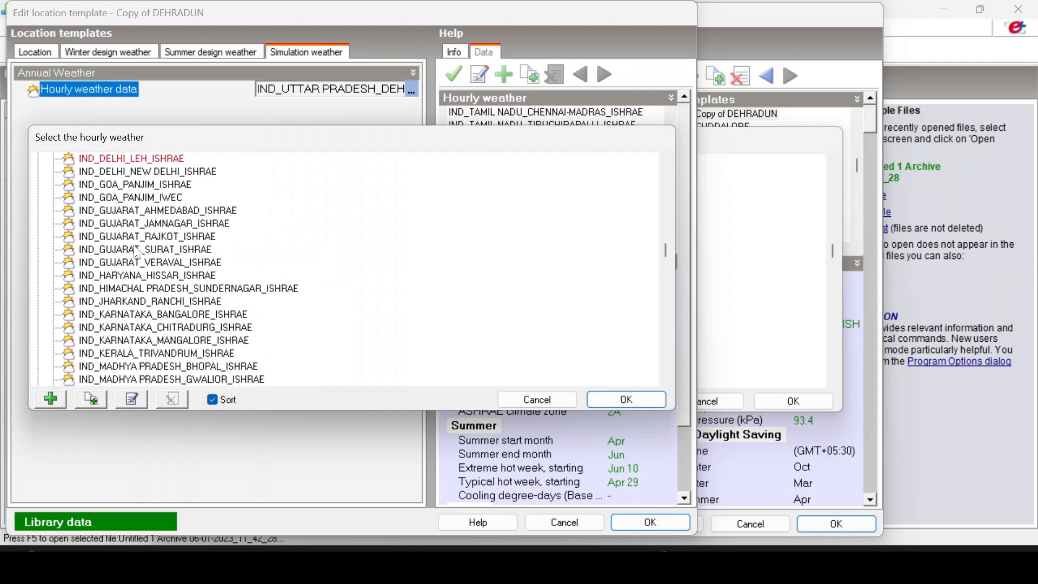
pyautogui.click(138, 289)
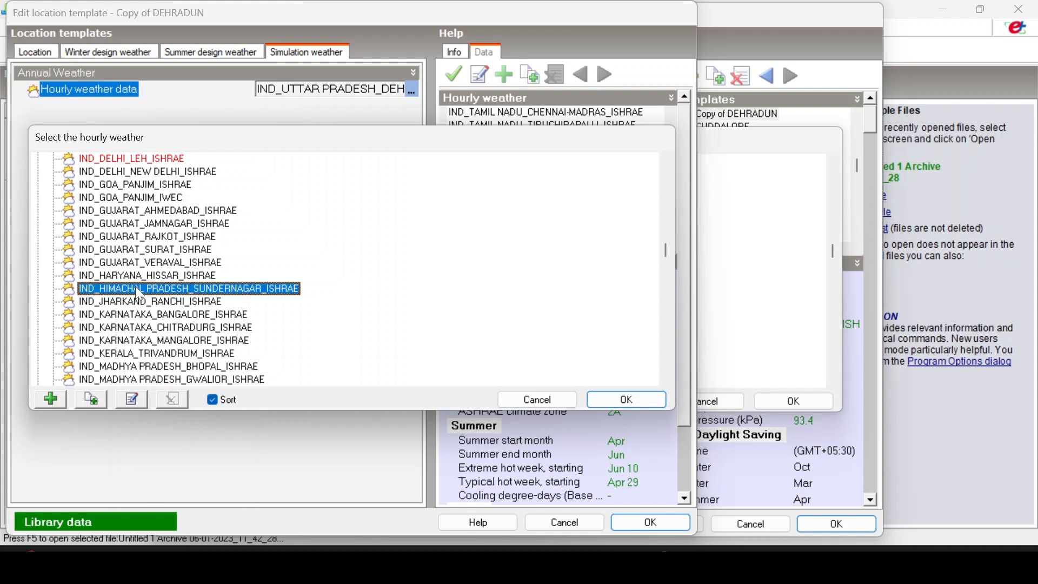
pyautogui.click(95, 397)
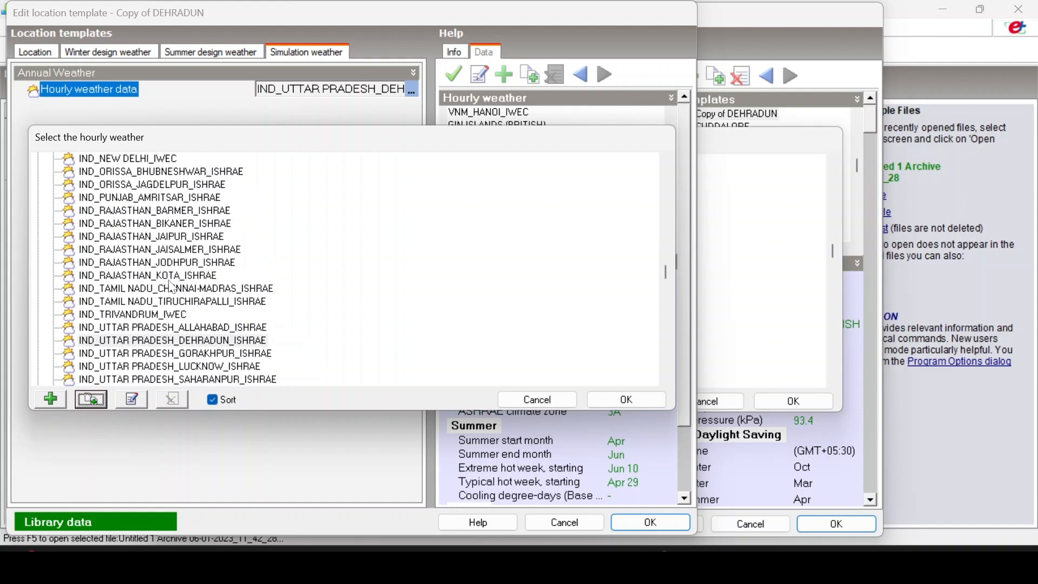
# - Edit the copied Sundernagar hourly weather entry to use the weather file IND_LEH_JAMMU_ISHRAE.epw and save it
pyautogui.scroll(7, 168, 289)
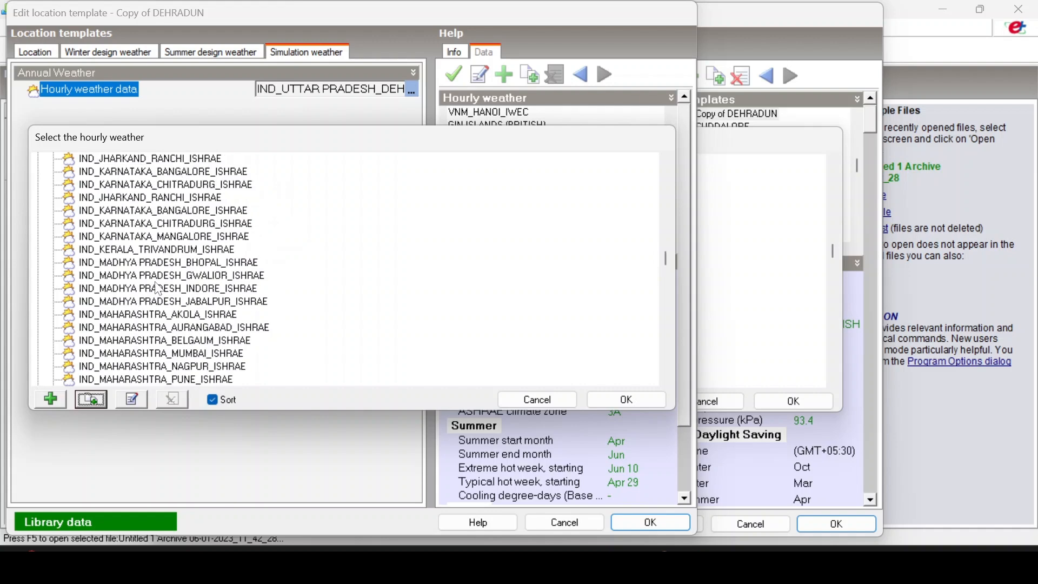
pyautogui.scroll(10, 159, 289)
pyautogui.scroll(4, 150, 248)
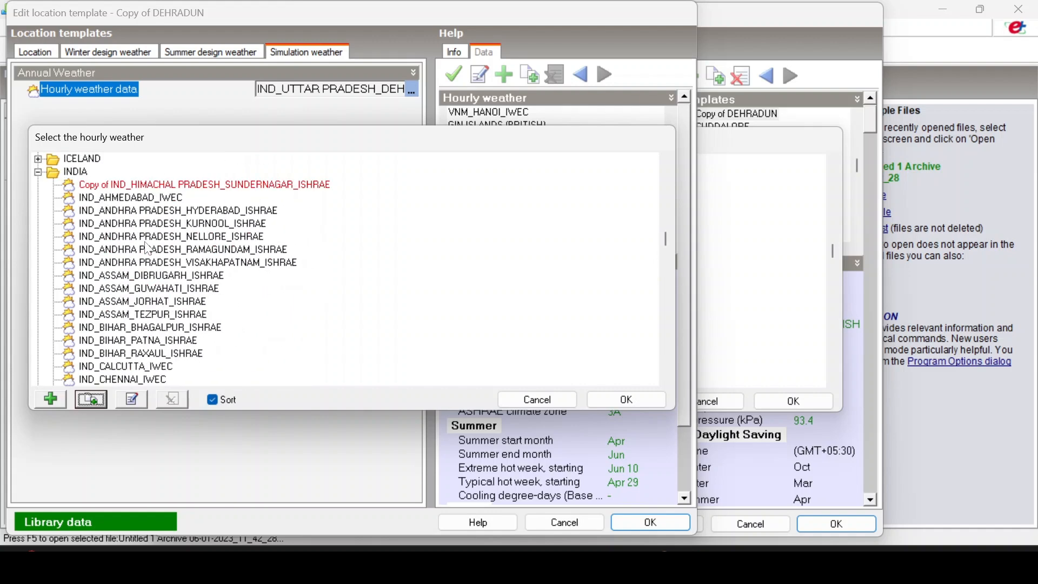
pyautogui.click(165, 186)
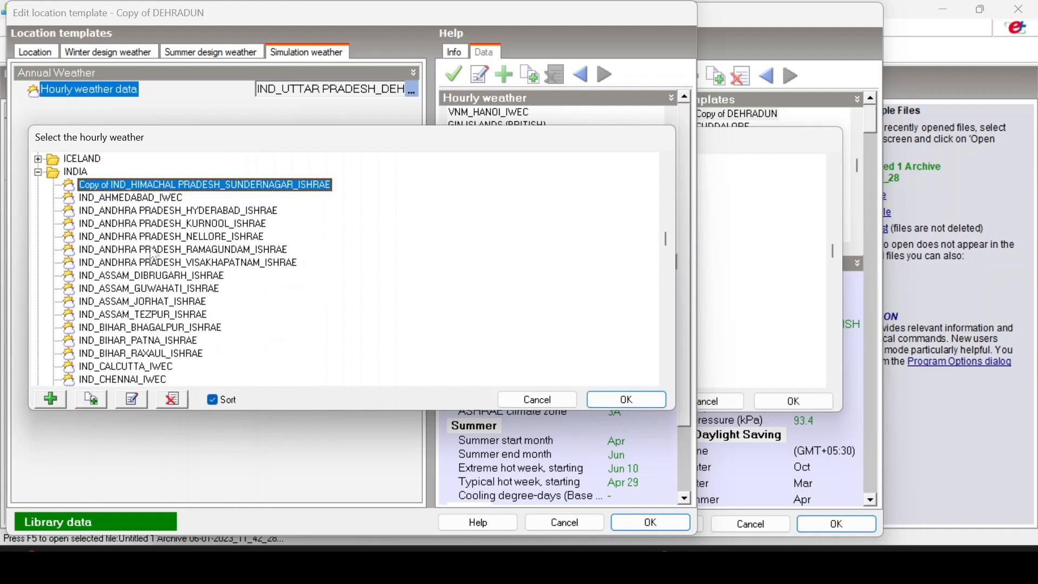
pyautogui.click(131, 399)
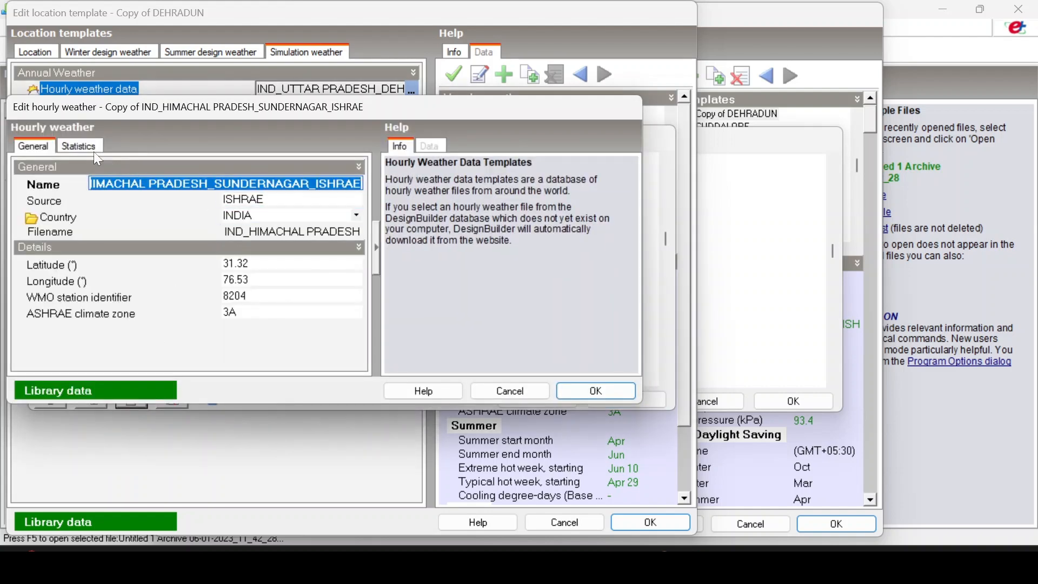
pyautogui.click(296, 236)
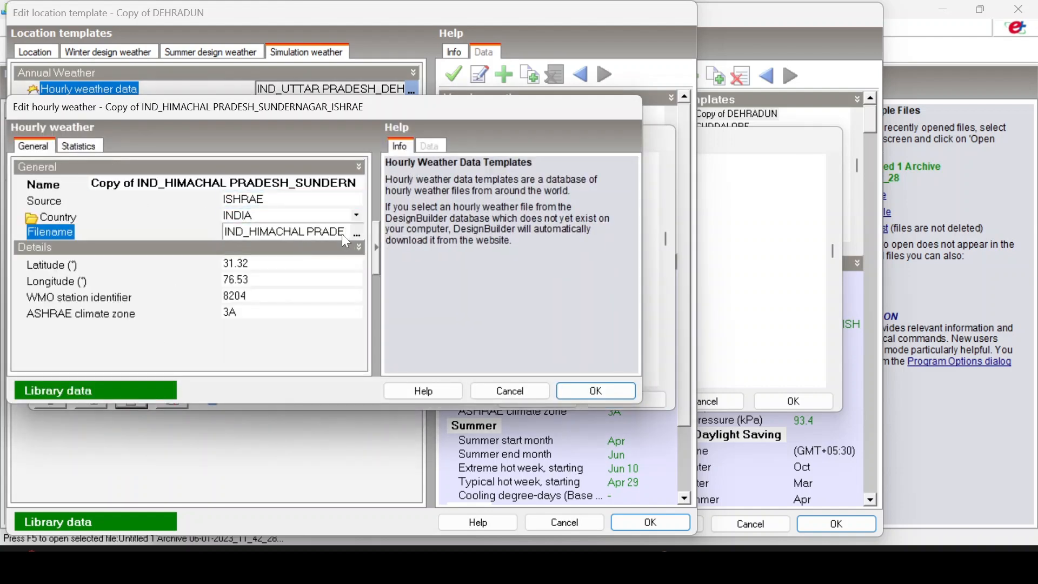
pyautogui.click(358, 232)
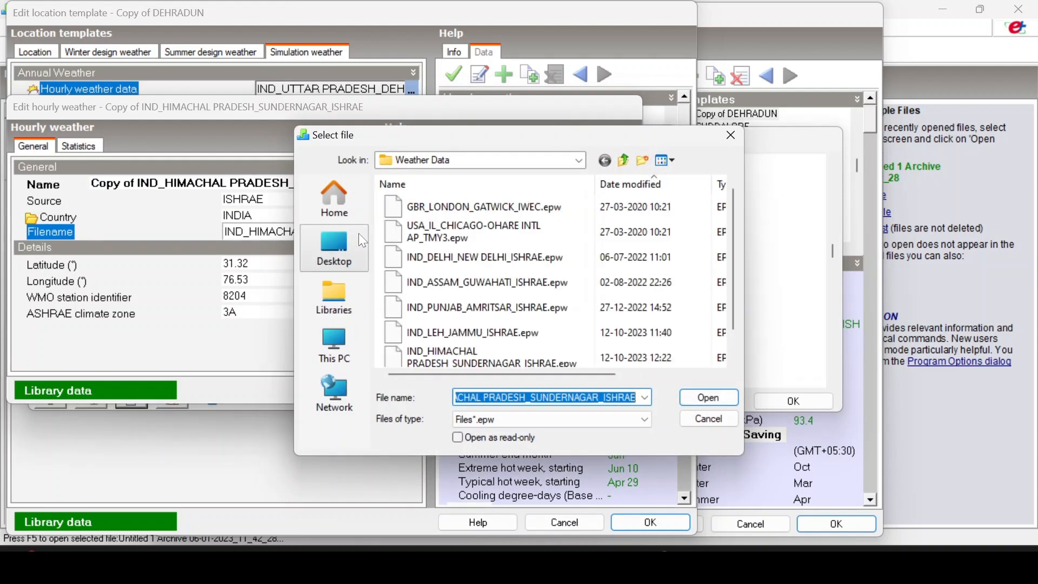
pyautogui.doubleClick(482, 334)
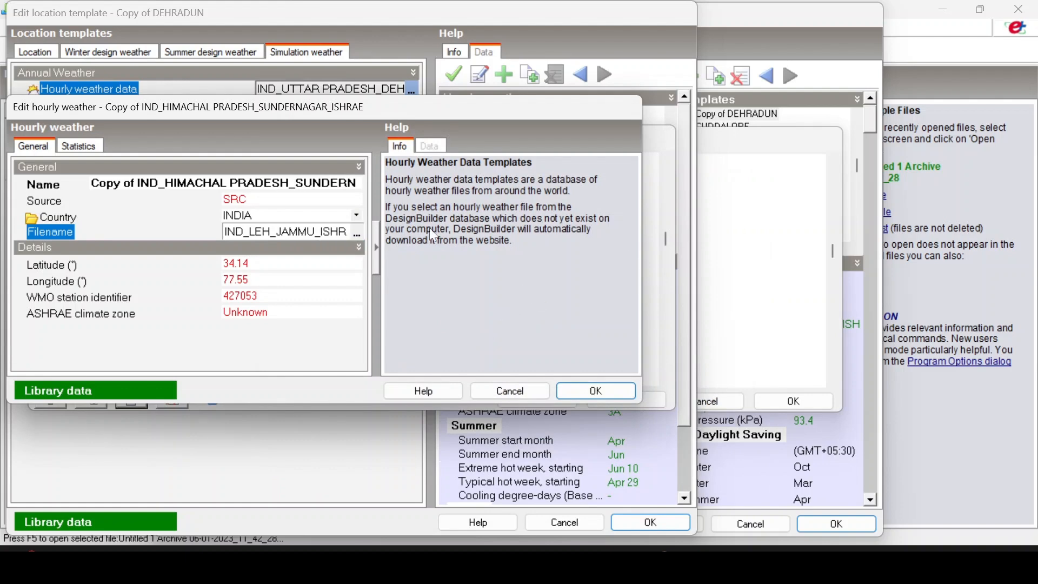
pyautogui.click(292, 313)
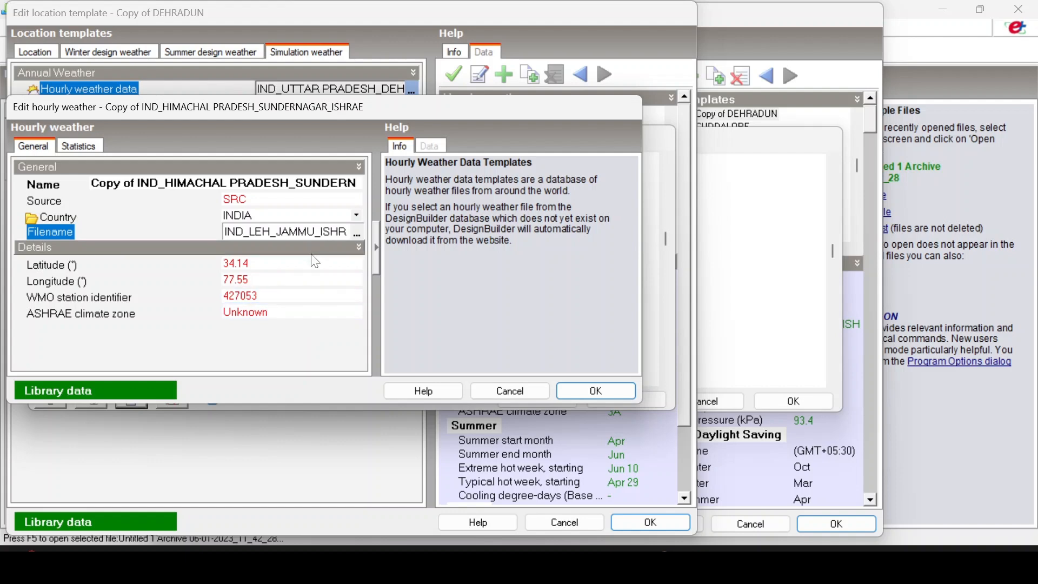
pyautogui.click(566, 389)
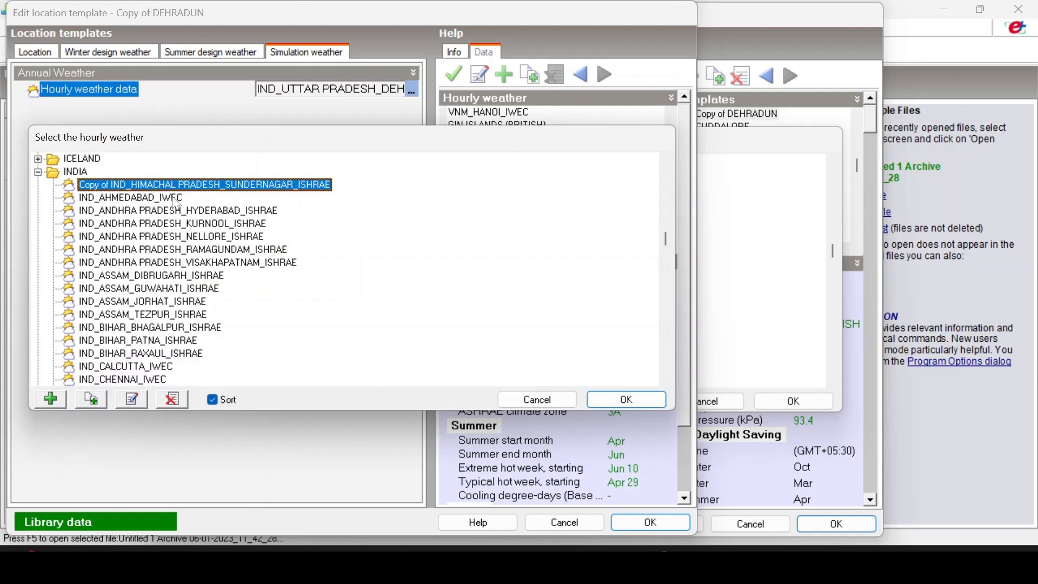
# - Rename the copied Sundernagar hourly weather entry as leh
pyautogui.click(139, 399)
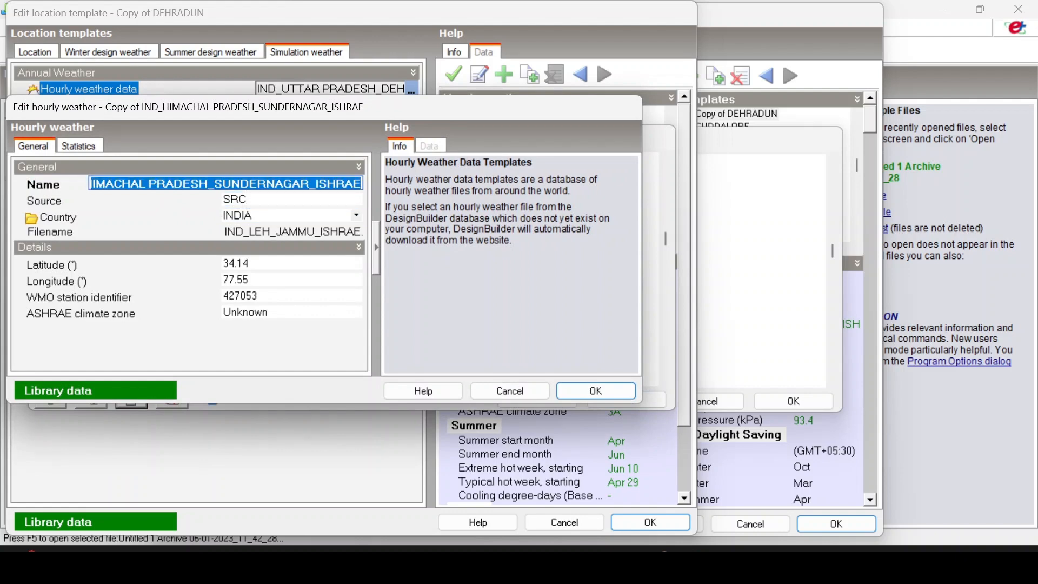
pyautogui.write('leh')
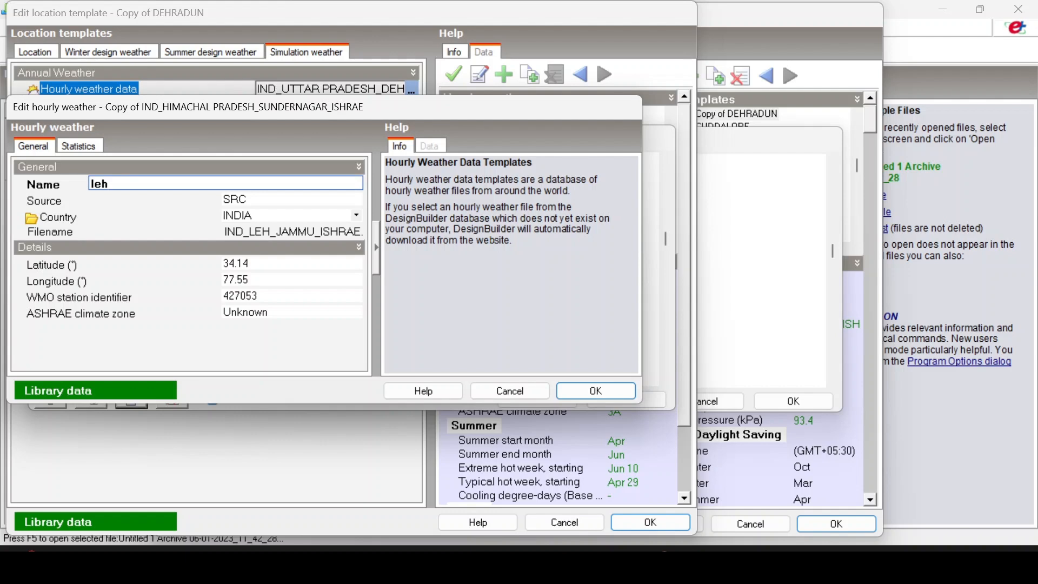
pyautogui.click(534, 391)
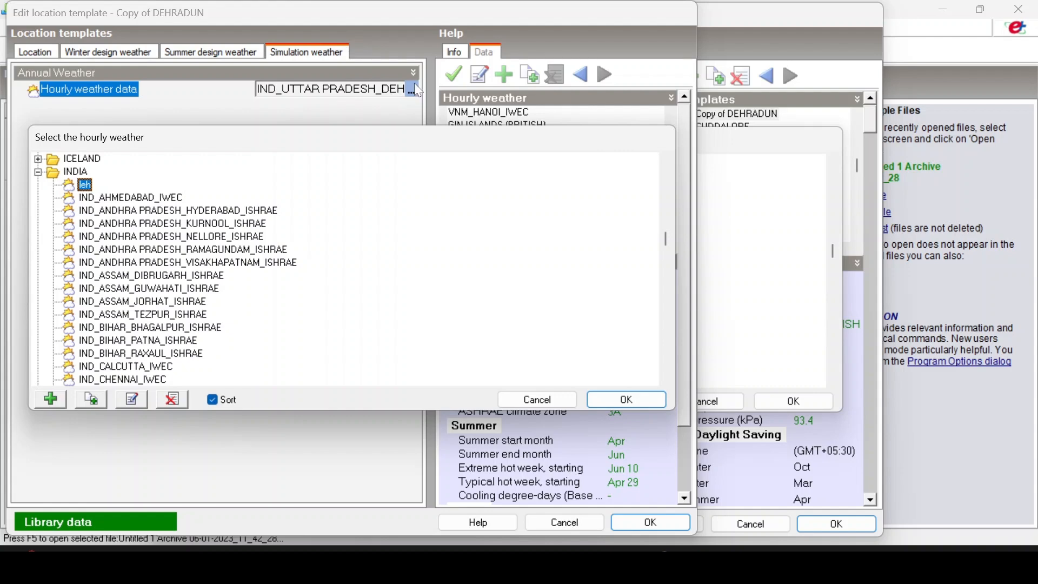
# - Cancel the hourly weather selection, the Copy of DEHRADUN template edit and the location template selection
pyautogui.click(532, 400)
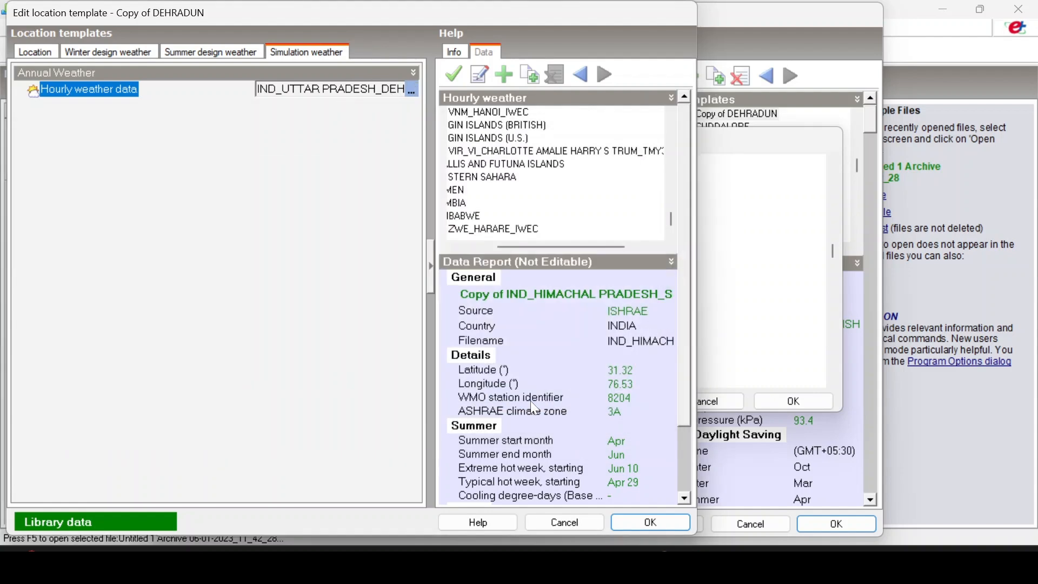
pyautogui.click(568, 523)
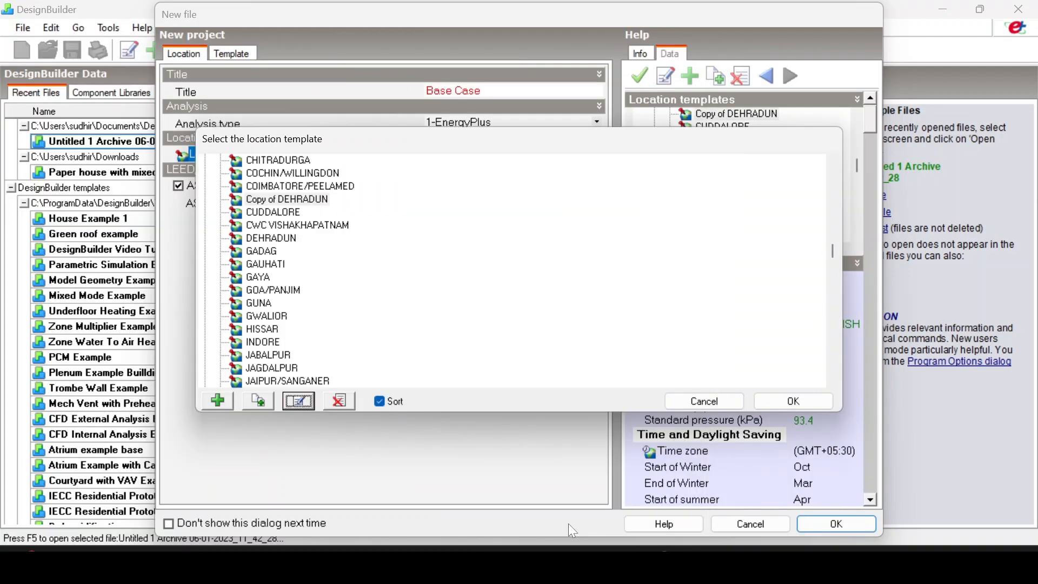
pyautogui.click(678, 406)
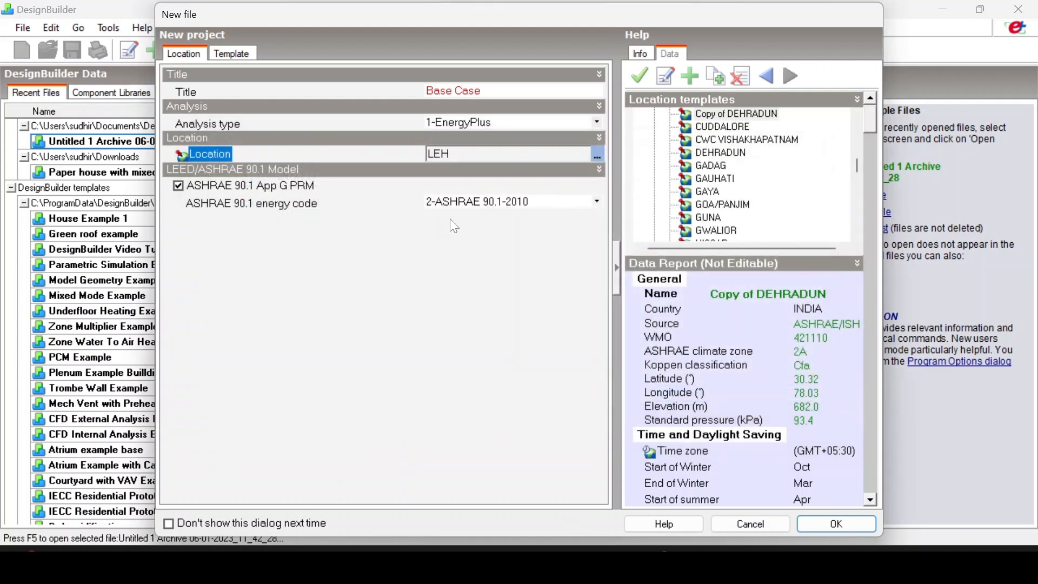
# - Open the LUCKNOW/AMAUSI location template to check whether its data can be edited, and close it without changes
pyautogui.click(597, 155)
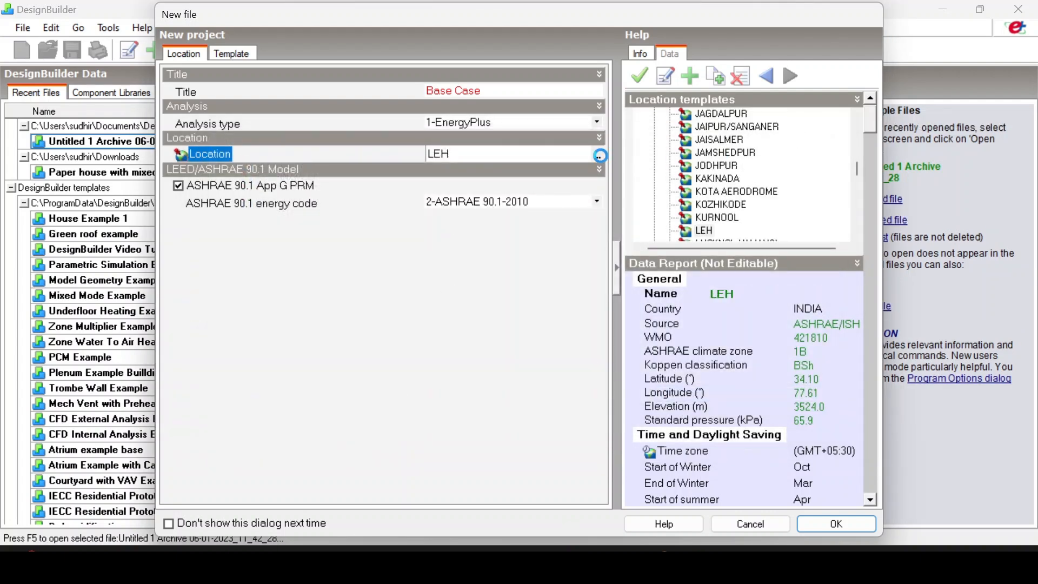
pyautogui.click(598, 156)
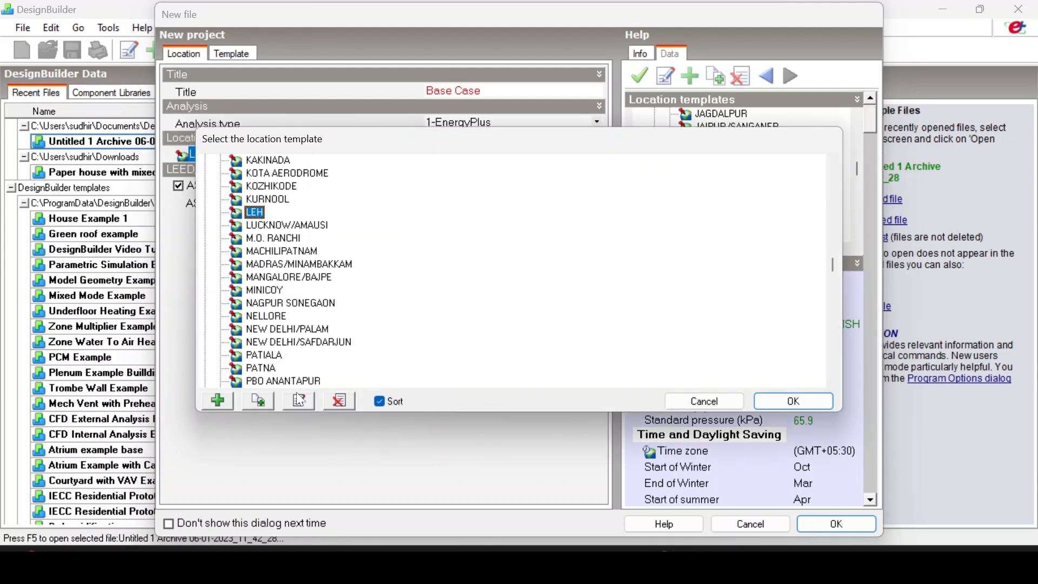
pyautogui.click(277, 227)
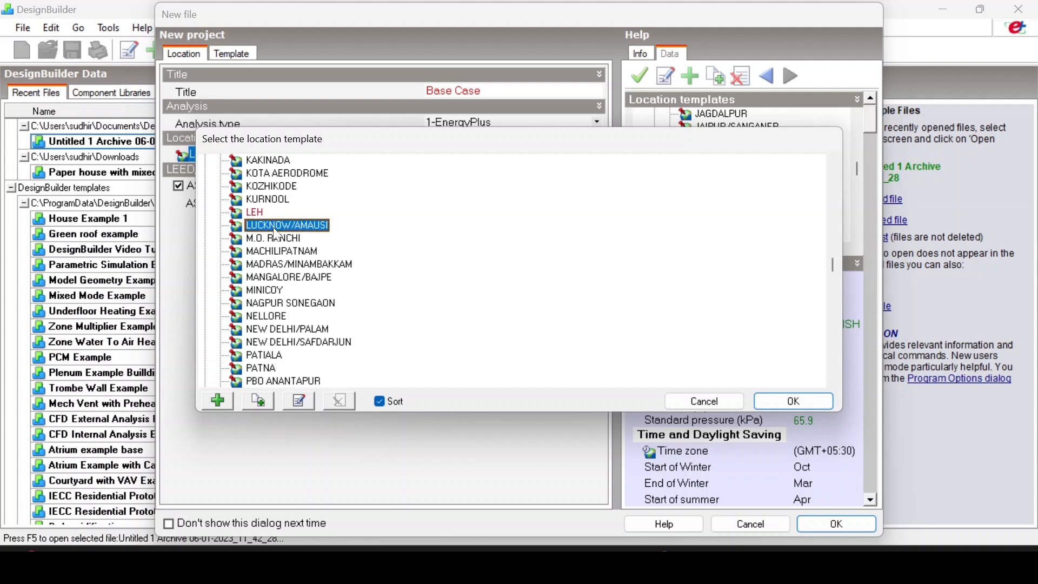
pyautogui.click(299, 401)
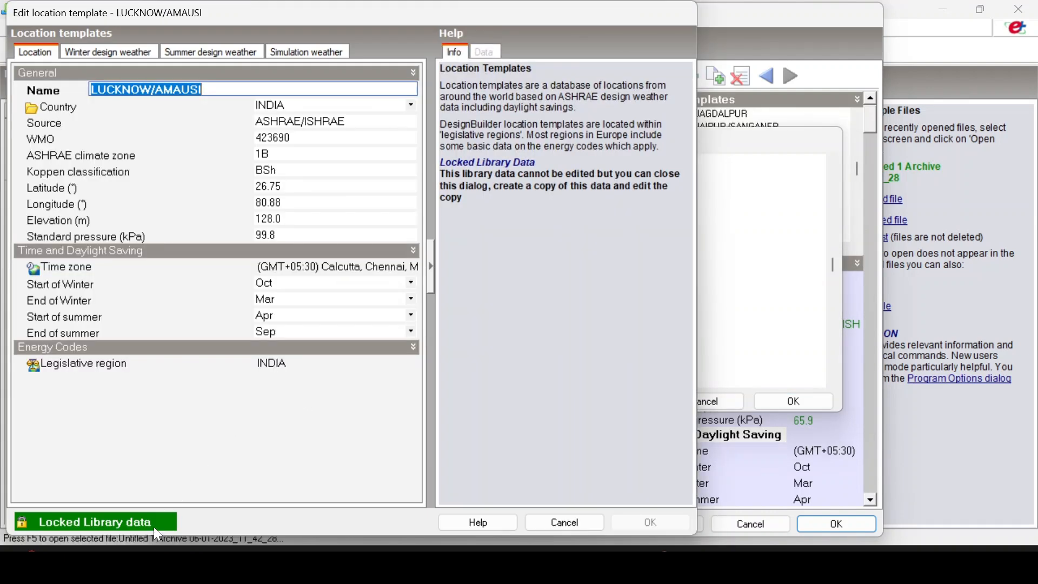
pyautogui.click(557, 525)
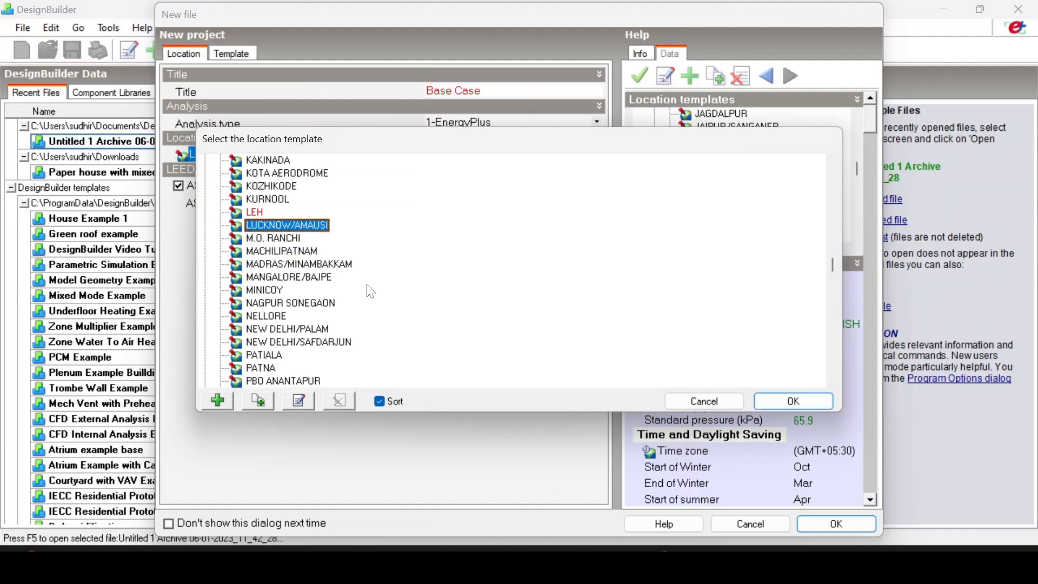
# - Open the LEH location template's simulation weather and inspect the weather file assigned to its IND_DELHI_LEH_ISHRAE hourly weather entry
pyautogui.click(254, 213)
pyautogui.click(300, 402)
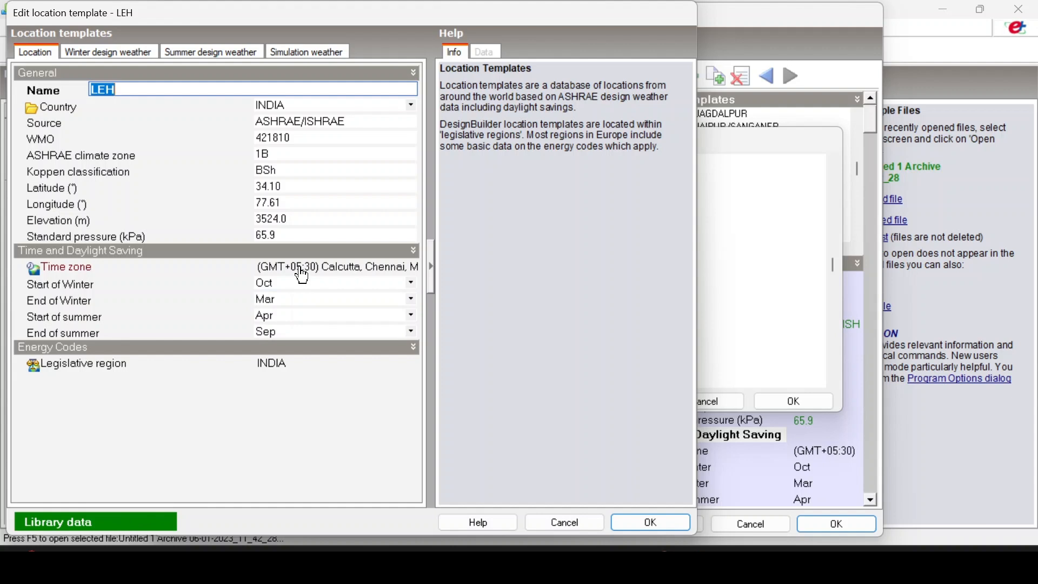
pyautogui.click(290, 57)
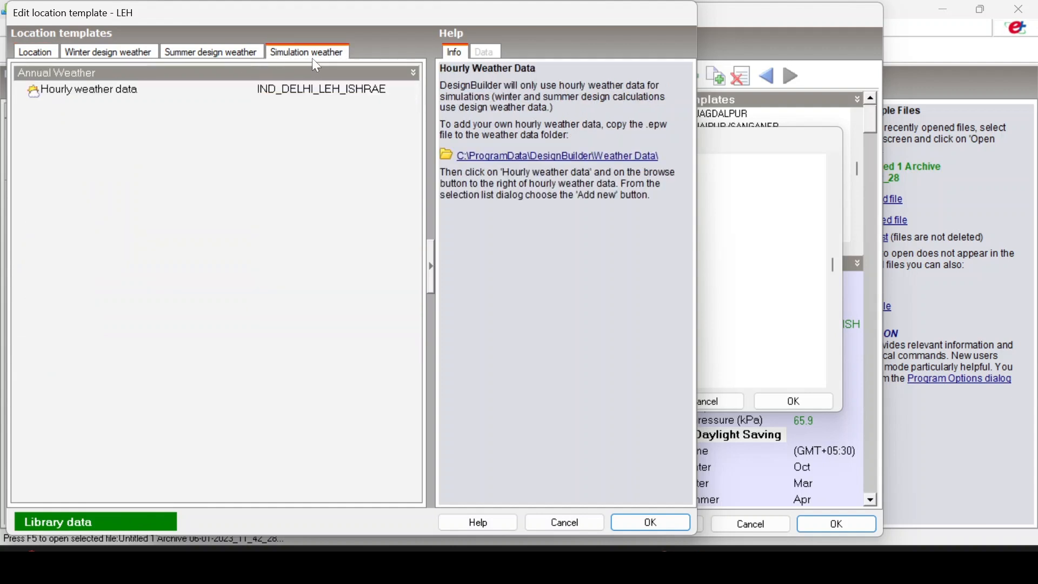
pyautogui.click(395, 91)
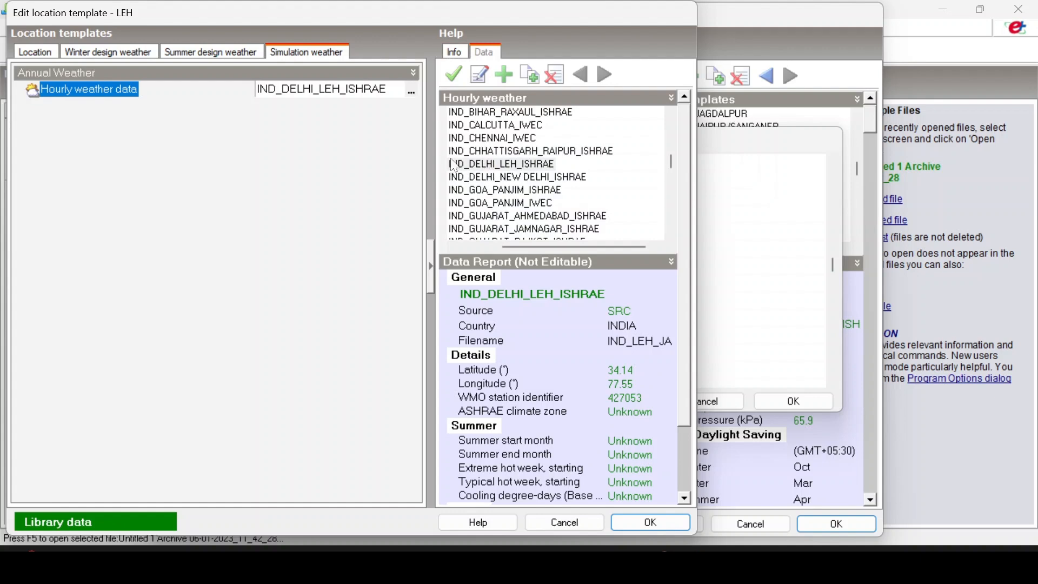
pyautogui.click(411, 90)
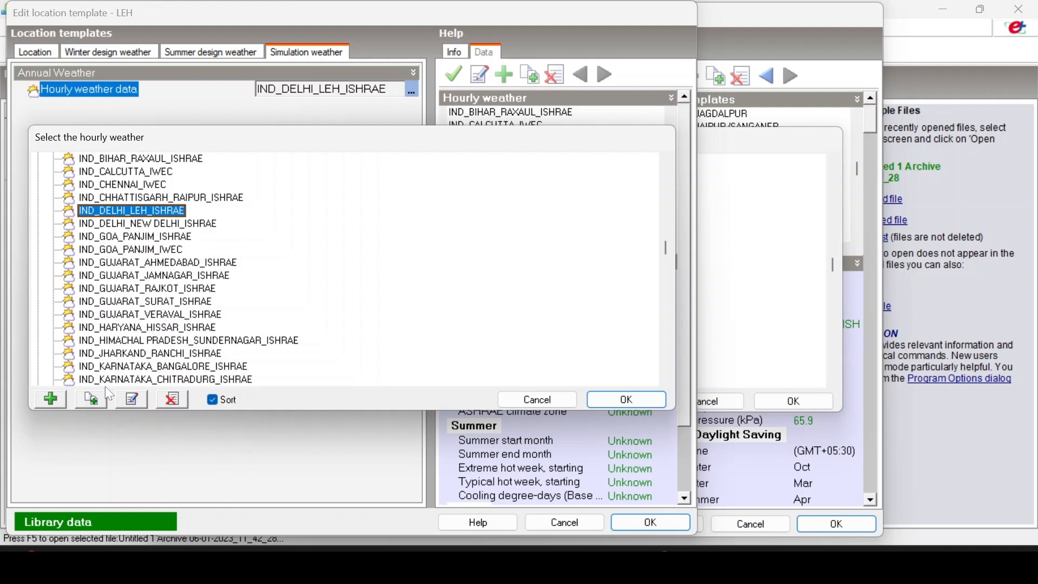
pyautogui.click(129, 399)
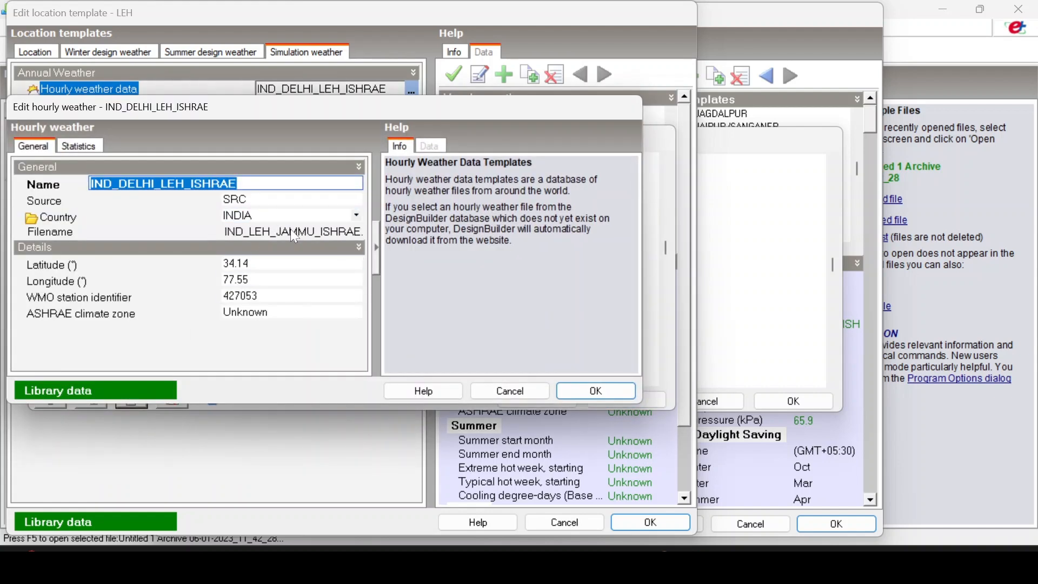
pyautogui.click(291, 231)
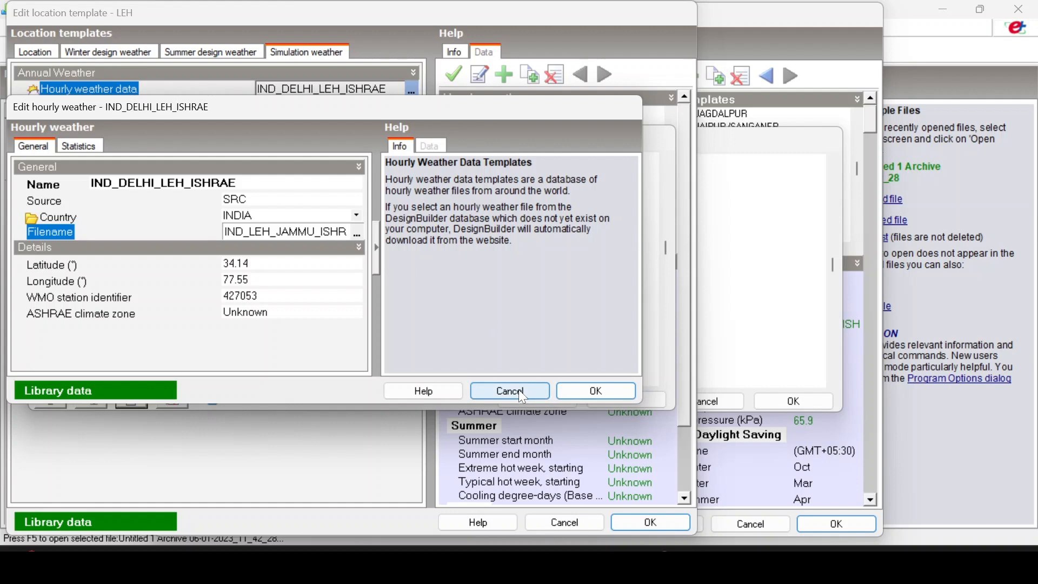
# - Switch to the Google Meet call, read the in-call messages, and return to DesignBuilder
pyautogui.moveTo(656, 564)
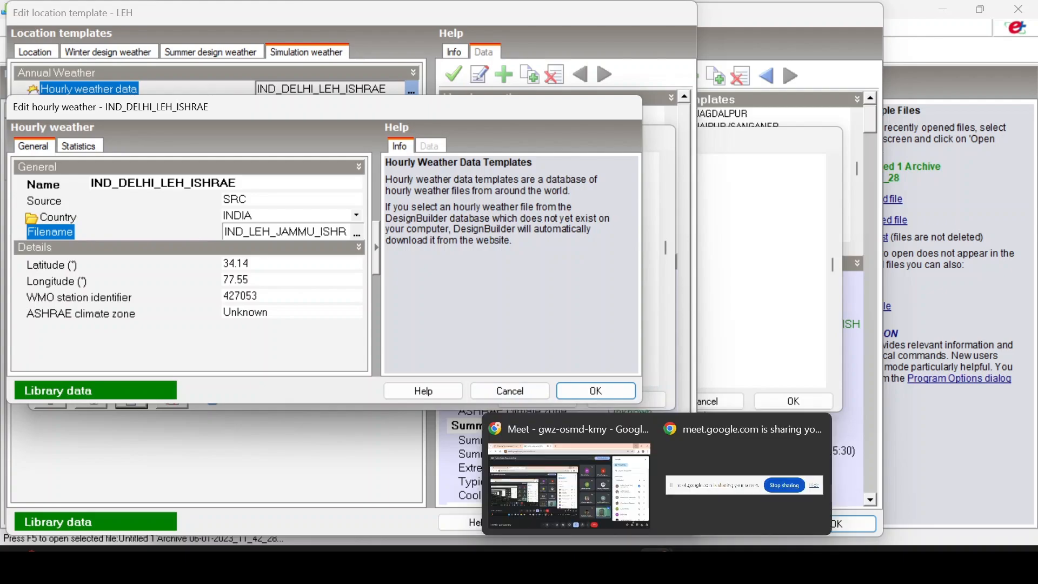
pyautogui.click(636, 480)
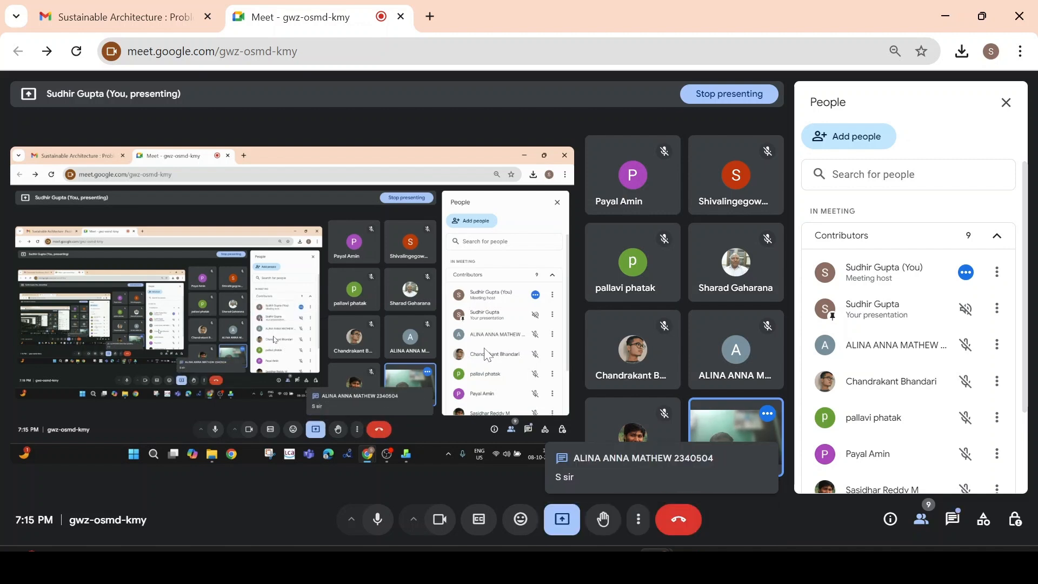
pyautogui.click(952, 529)
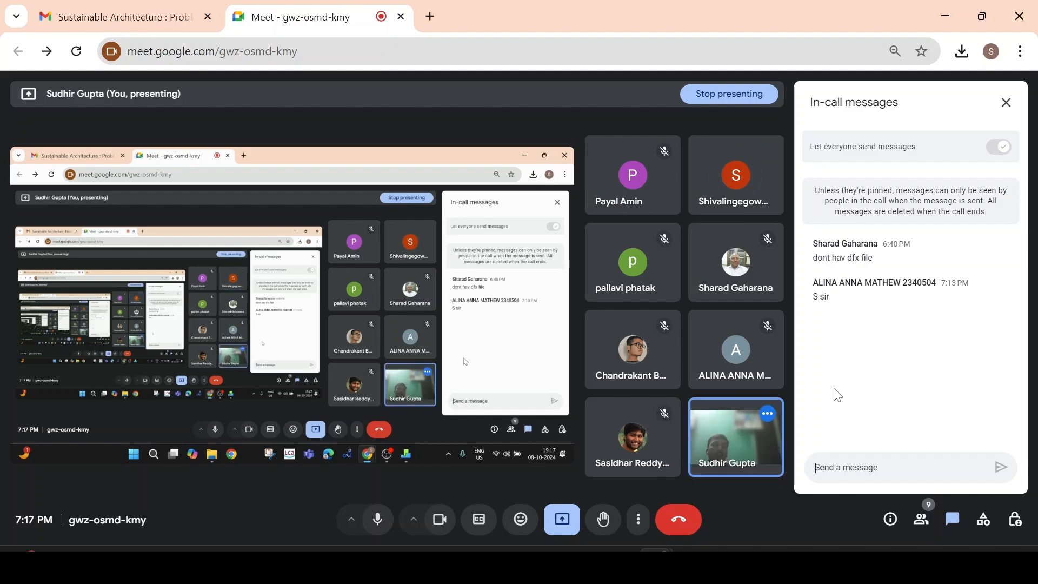
pyautogui.click(1005, 103)
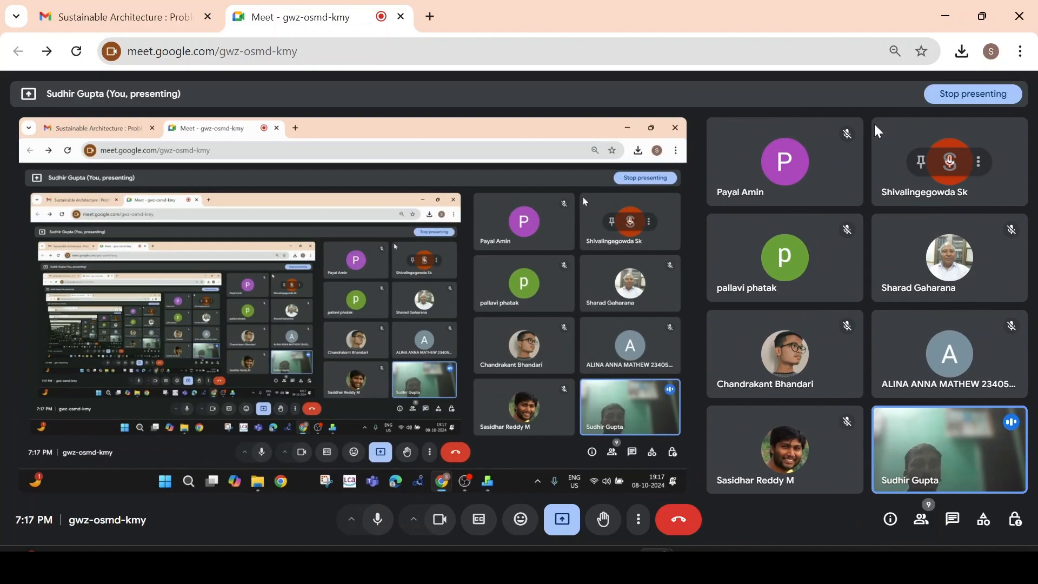
pyautogui.click(949, 8)
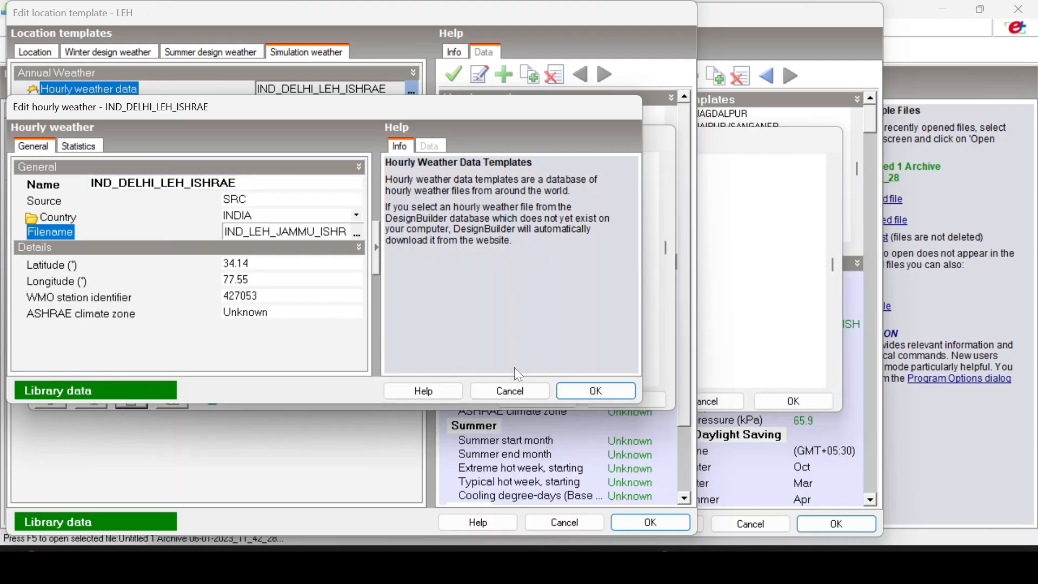
# - Cancel the hourly weather edit and selection, the LEH template edit and the location template selection
pyautogui.click(509, 390)
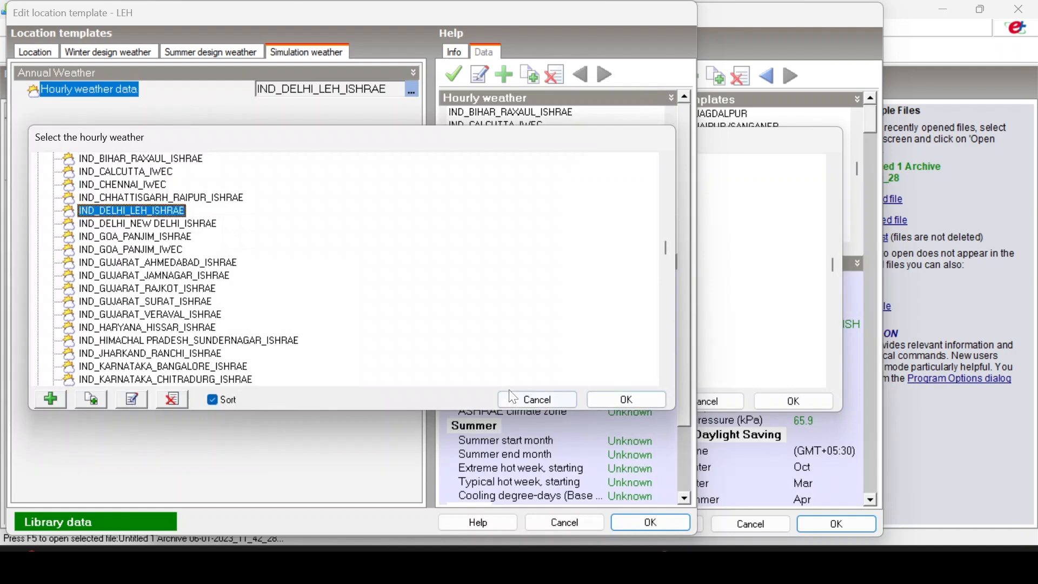
pyautogui.click(557, 400)
pyautogui.click(566, 522)
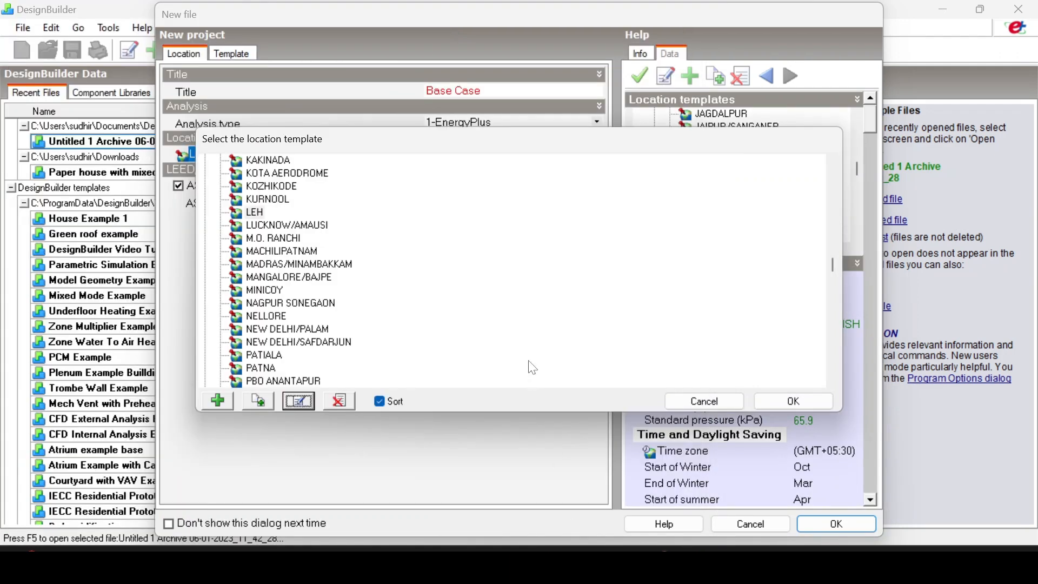
pyautogui.click(684, 402)
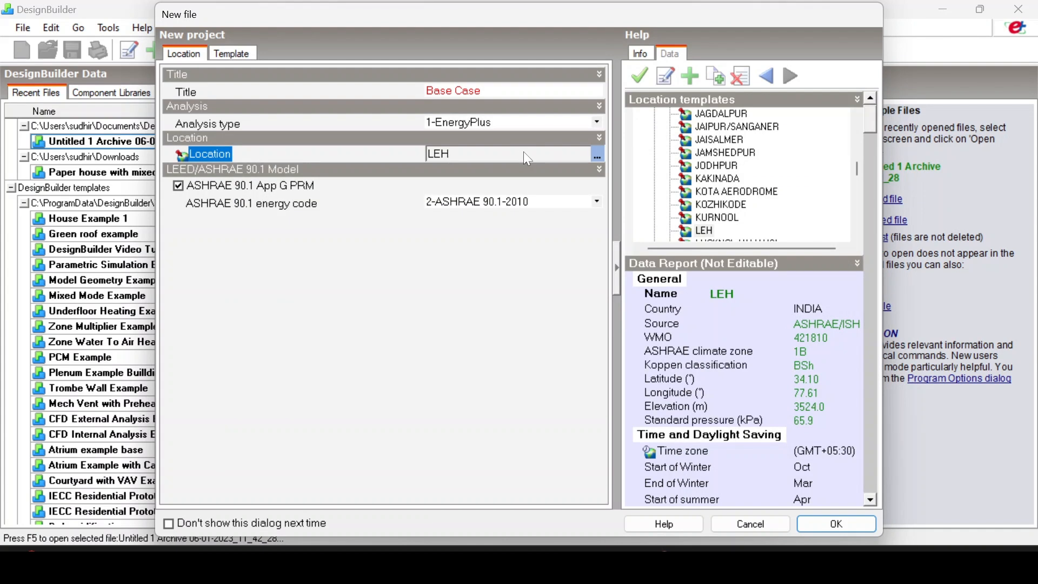
# - Reopen the location template selection, view the M.O. RANCHI template's locked data, and close it without changes
pyautogui.click(598, 156)
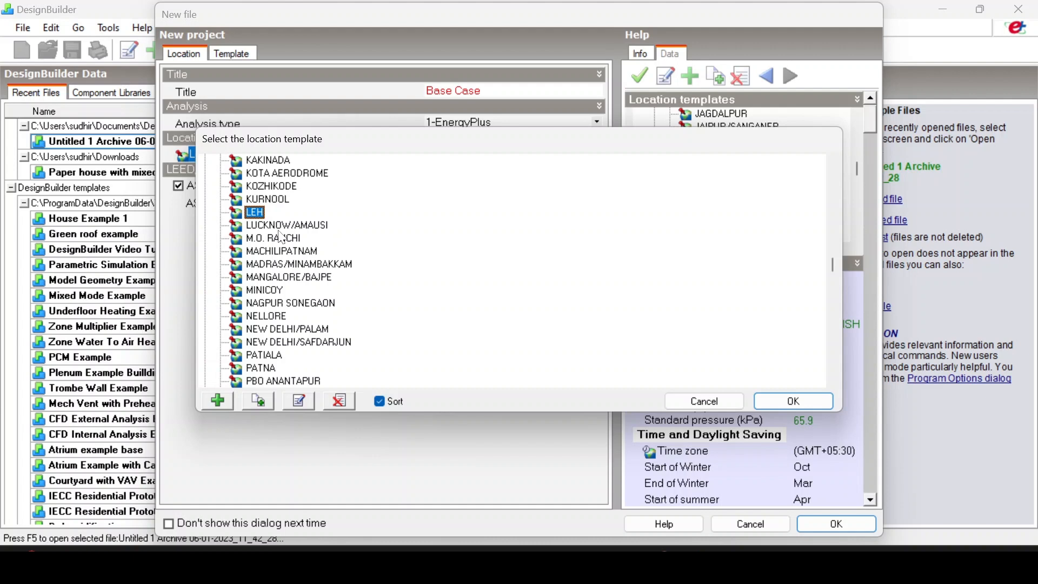
pyautogui.scroll(2, 281, 238)
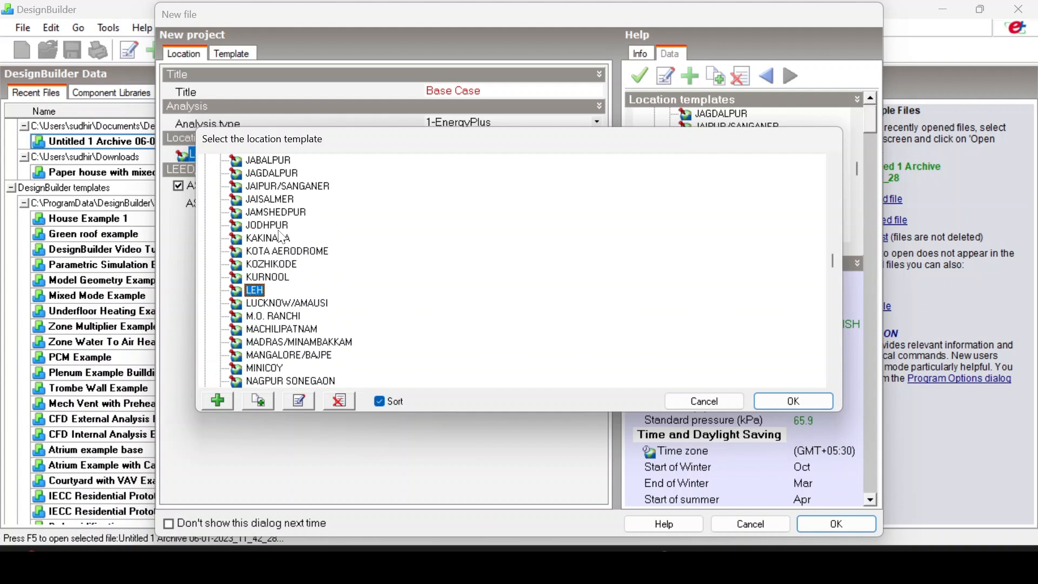
pyautogui.click(270, 201)
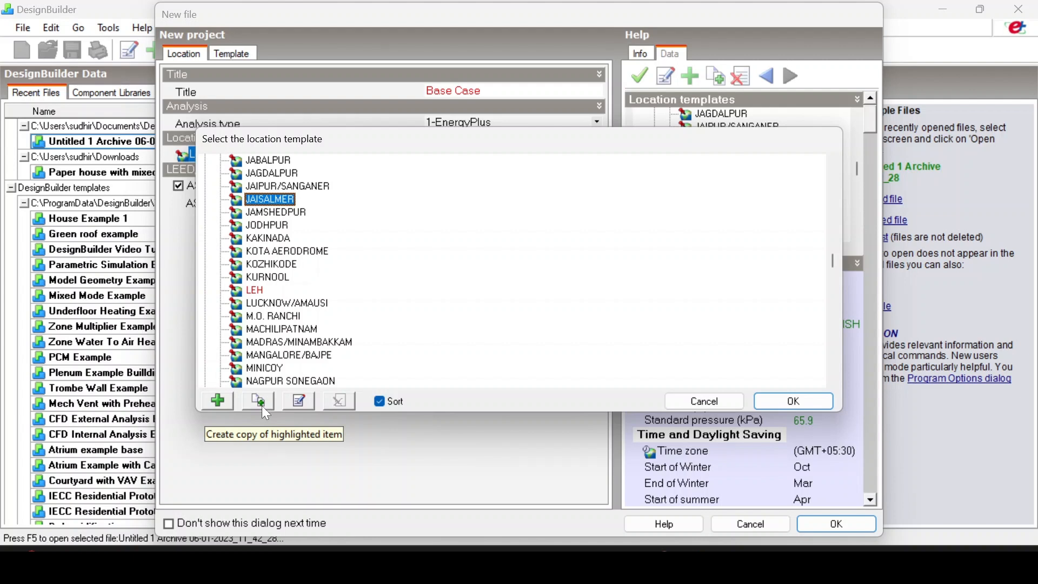
pyautogui.click(261, 293)
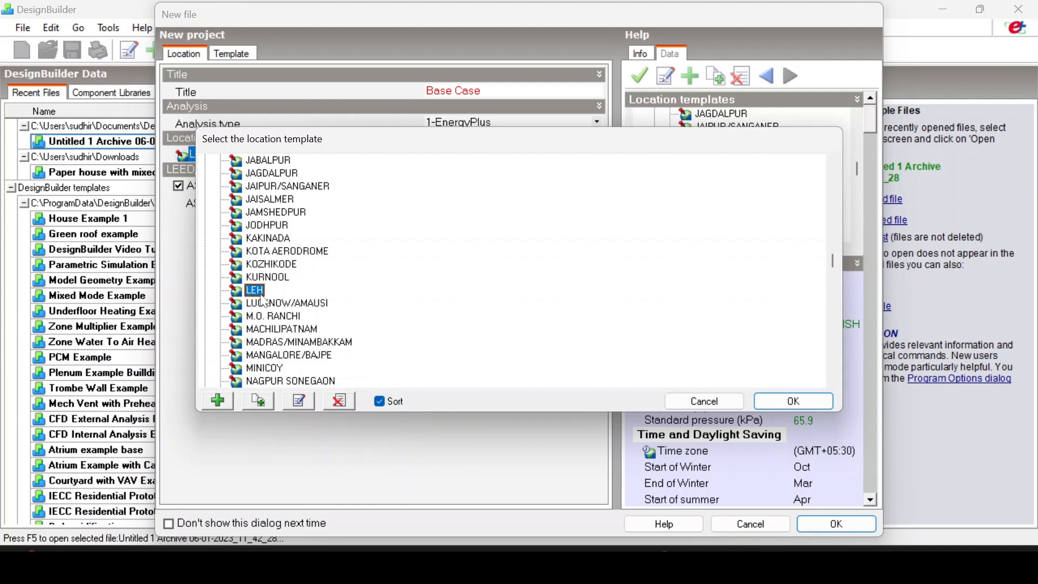
pyautogui.click(302, 307)
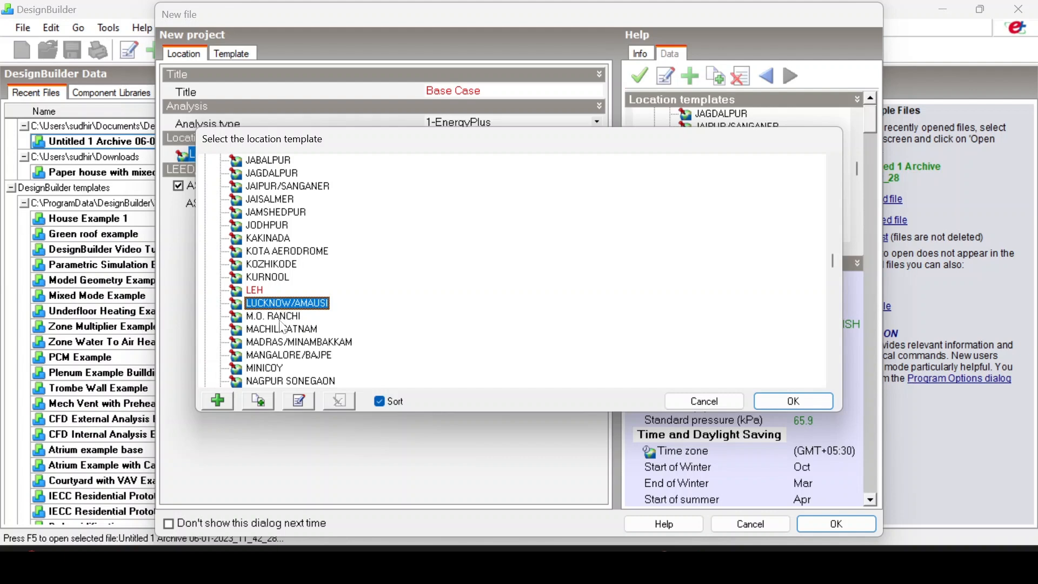
pyautogui.click(280, 319)
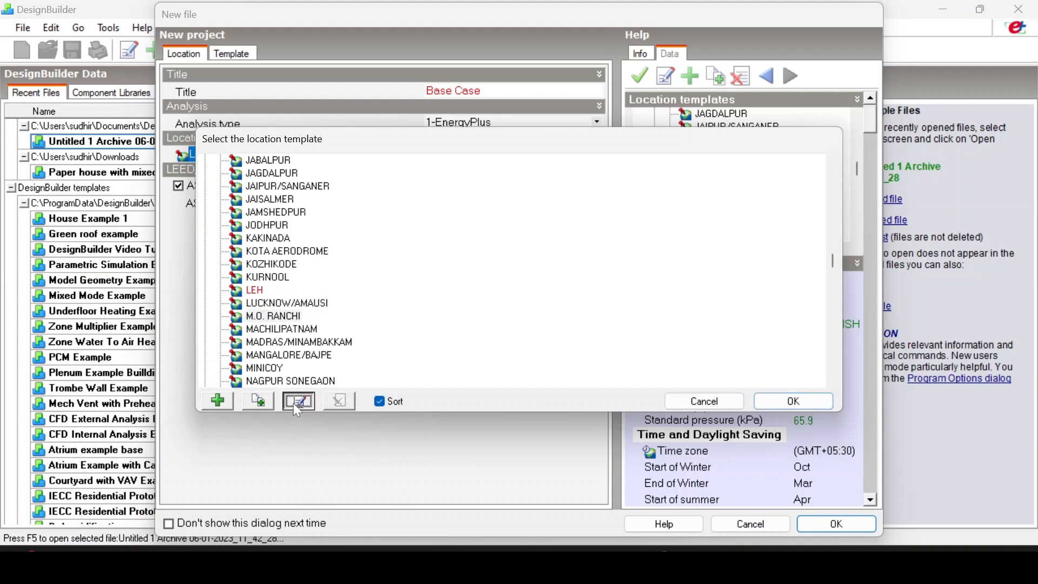
pyautogui.click(299, 401)
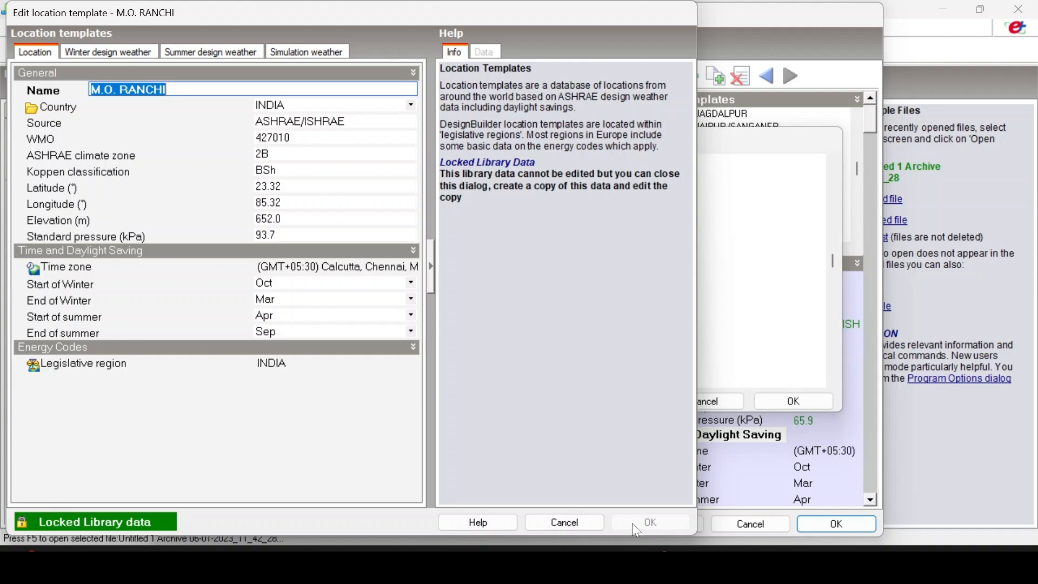
pyautogui.click(583, 521)
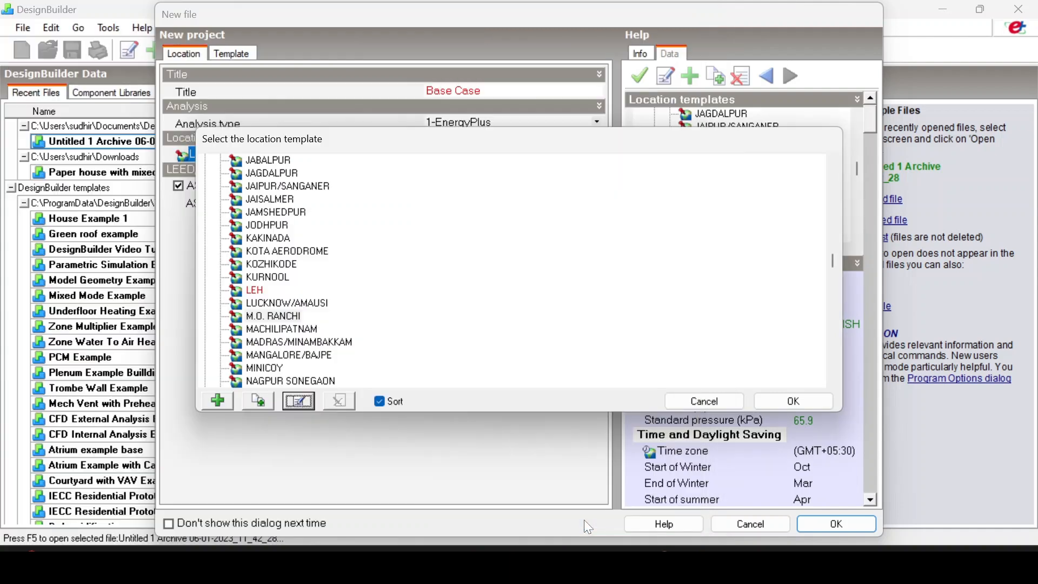
# - Open the LEH location template to review its location data, and close it without changes
pyautogui.click(266, 291)
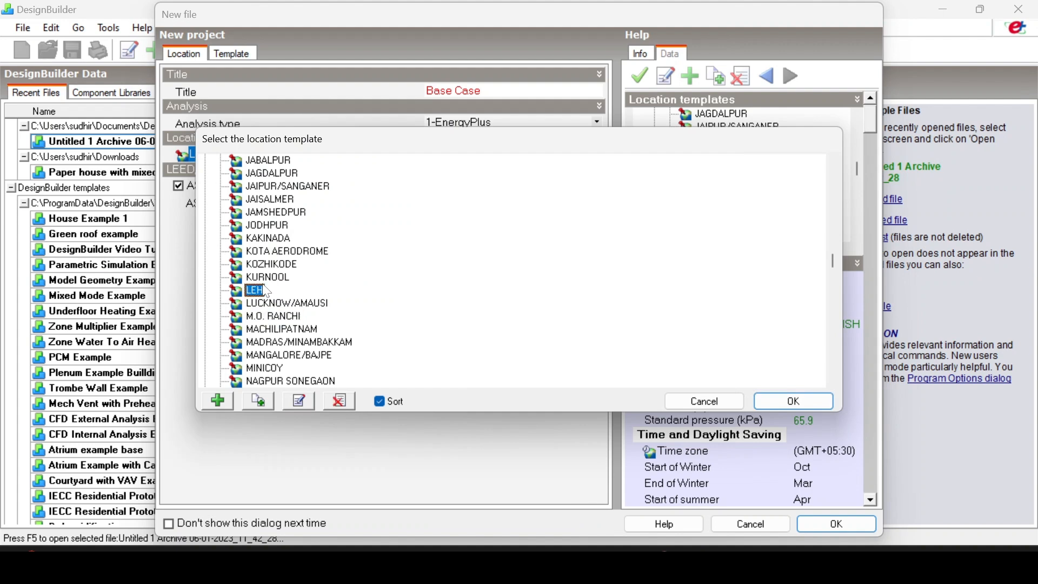
pyautogui.click(301, 397)
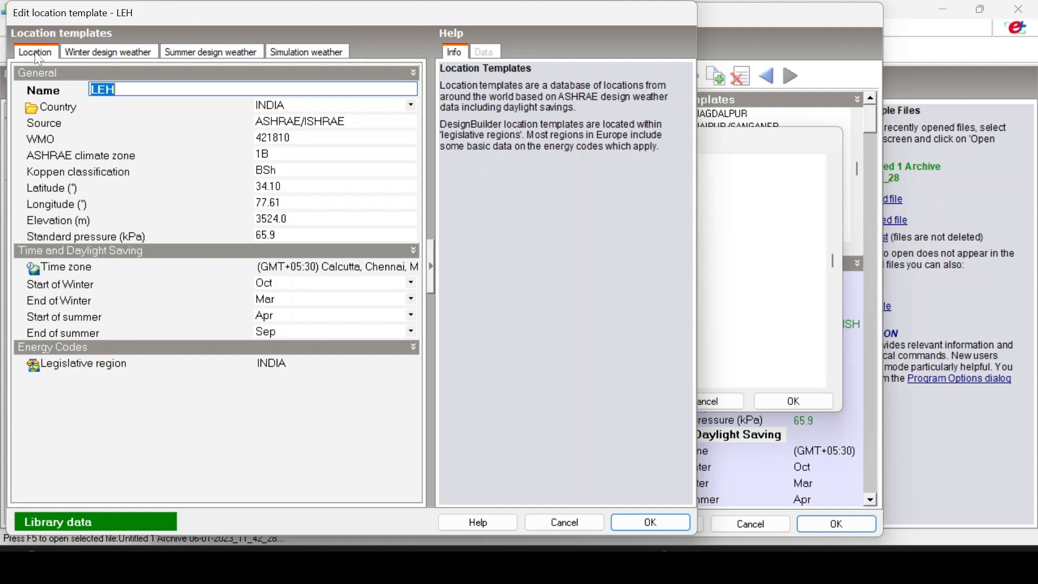
pyautogui.click(581, 520)
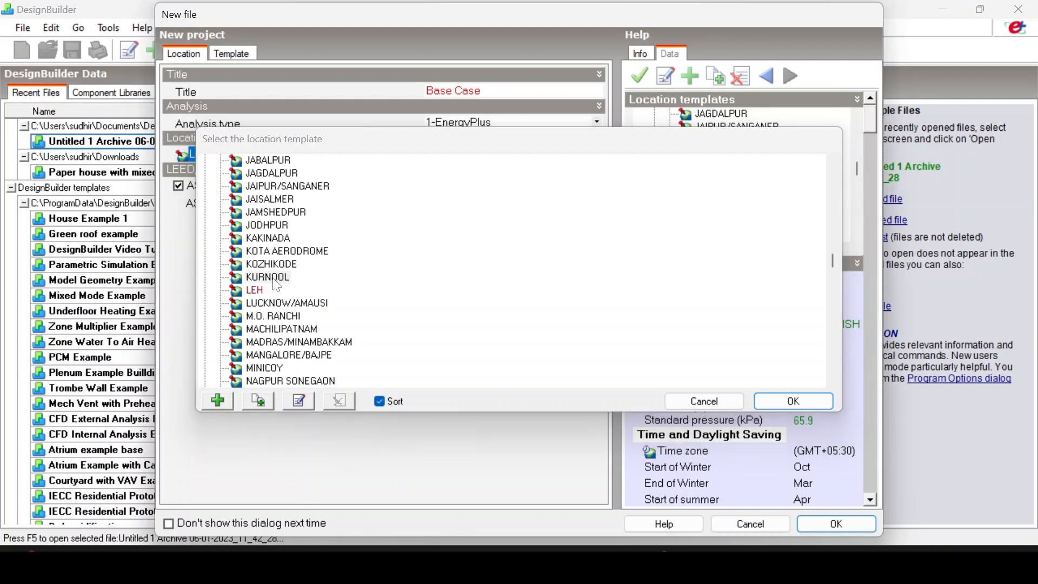
# - Set the project's location template to KURNOOL
pyautogui.doubleClick(278, 285)
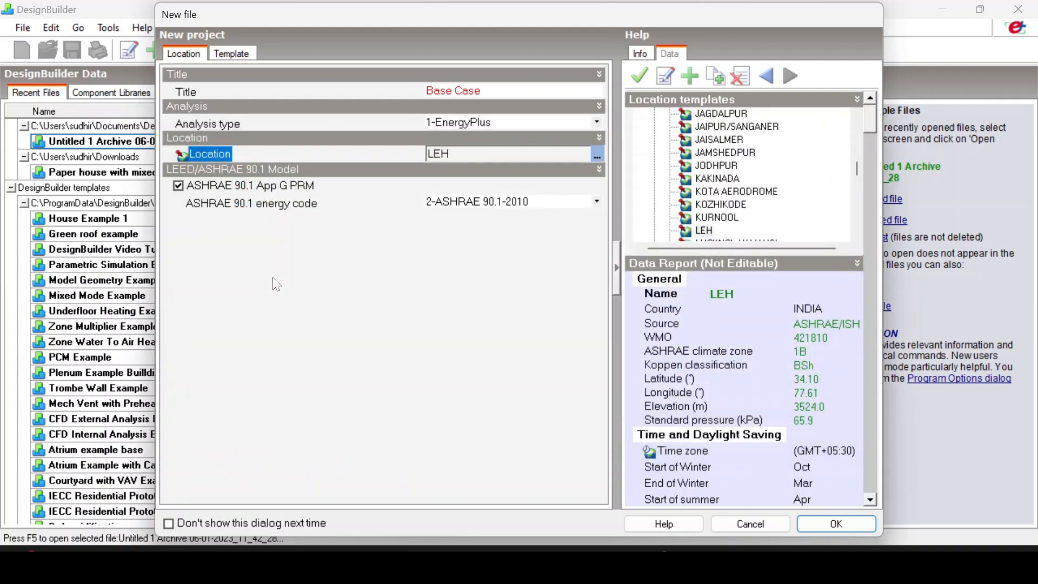
pyautogui.click(437, 188)
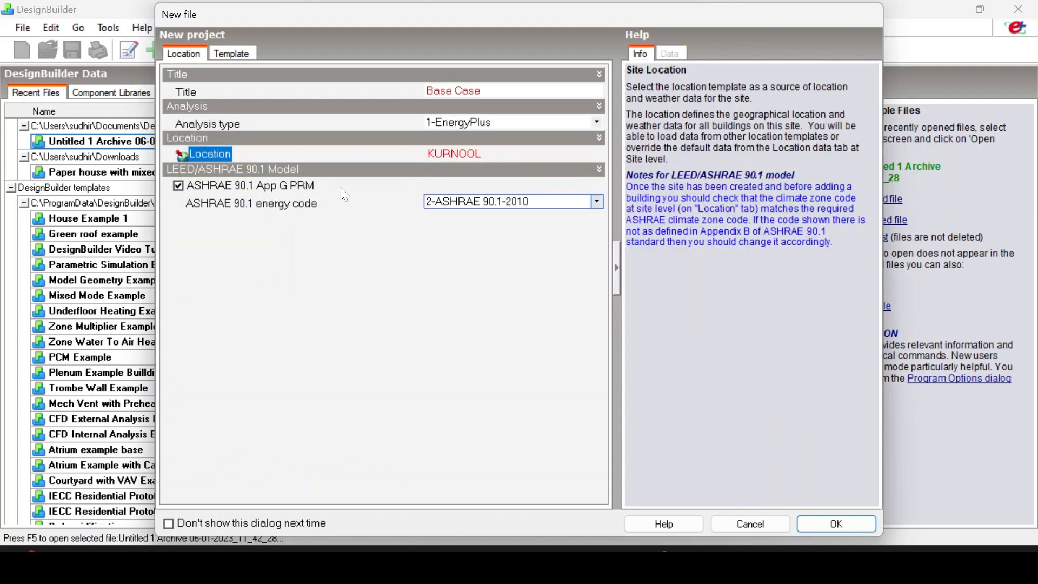
# - Open the LEH location template's simulation weather and bring up its IND_DELHI_LEH_ISHRAE hourly weather data for editing
pyautogui.click(578, 157)
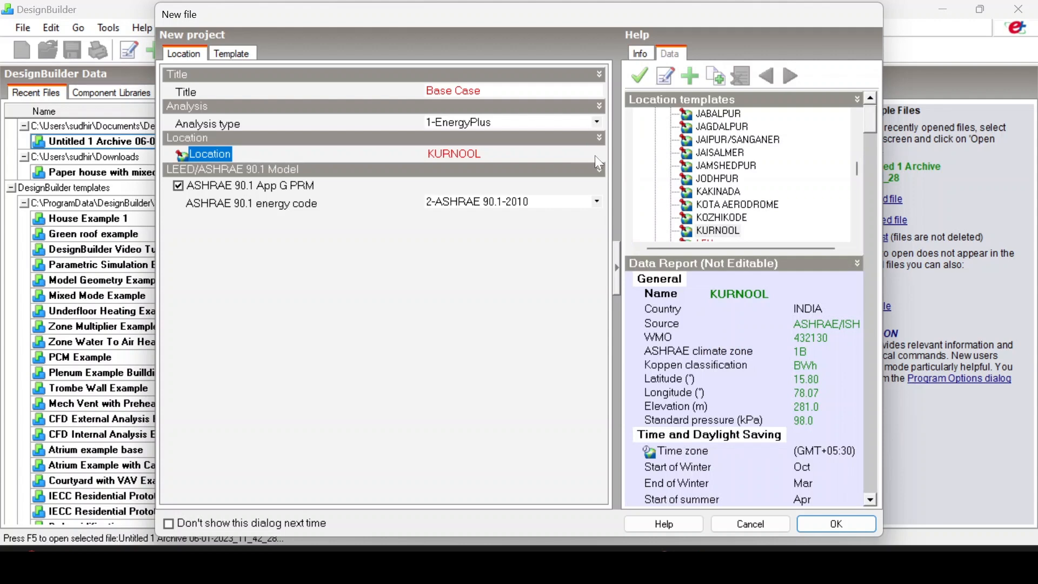
pyautogui.scroll(-1, 659, 181)
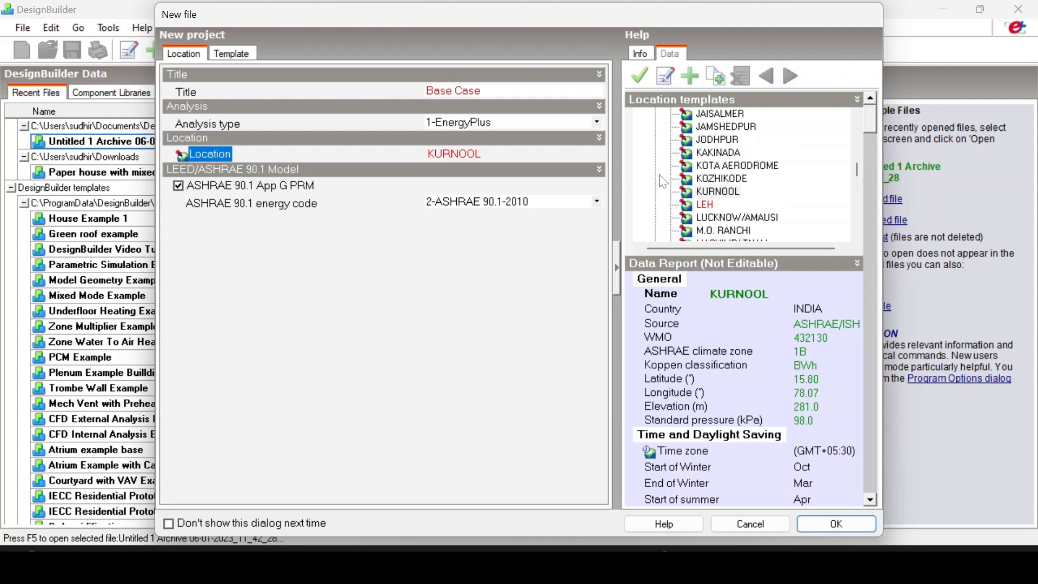
pyautogui.click(708, 205)
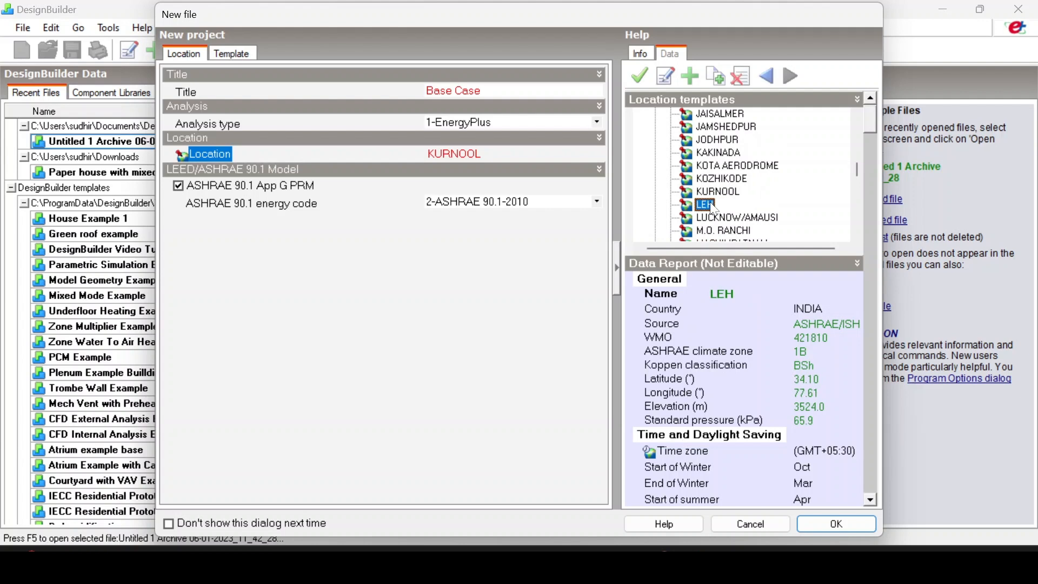
pyautogui.click(666, 76)
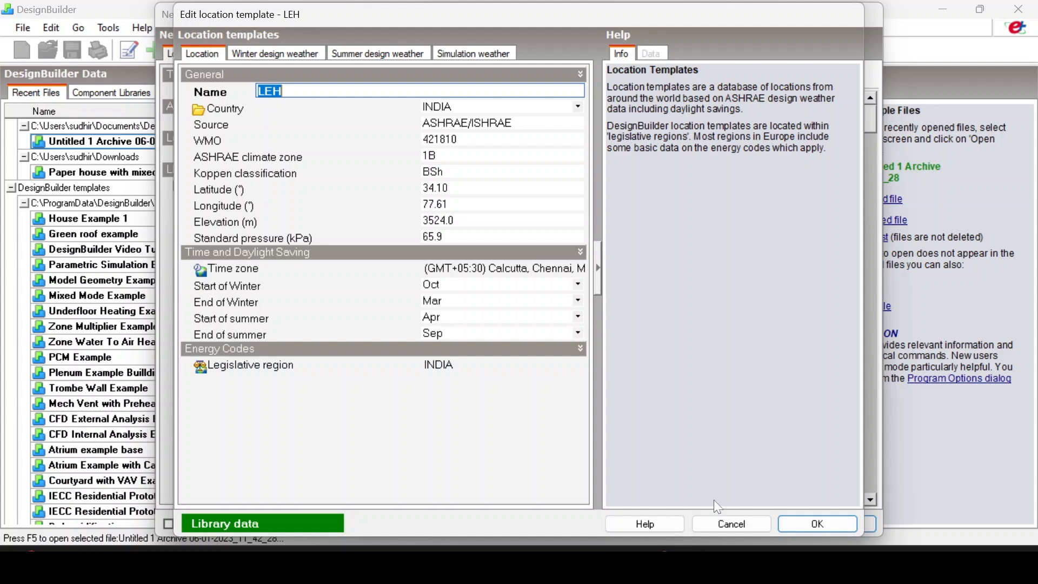
pyautogui.click(478, 54)
pyautogui.click(516, 96)
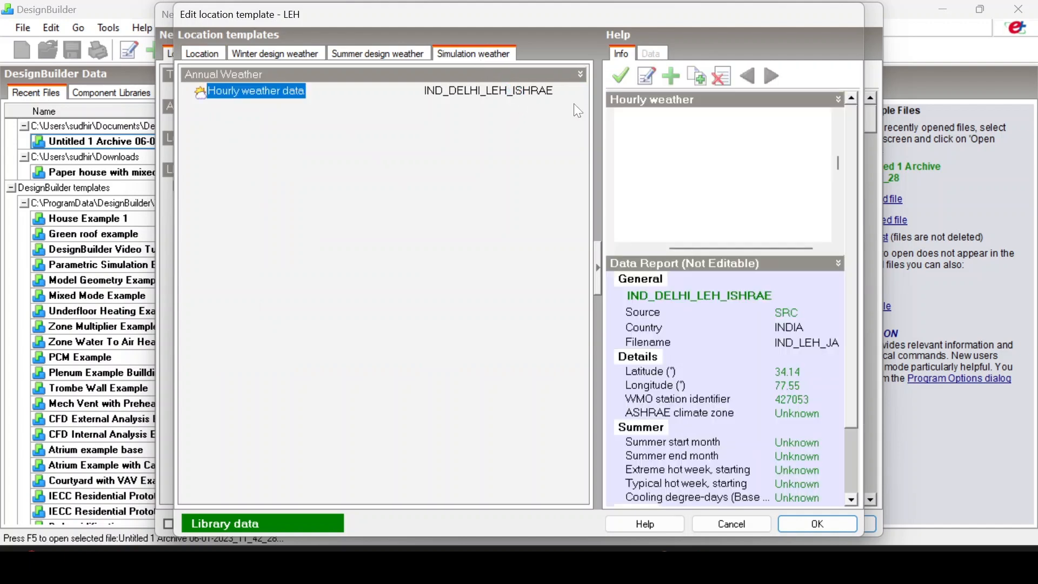
pyautogui.click(579, 95)
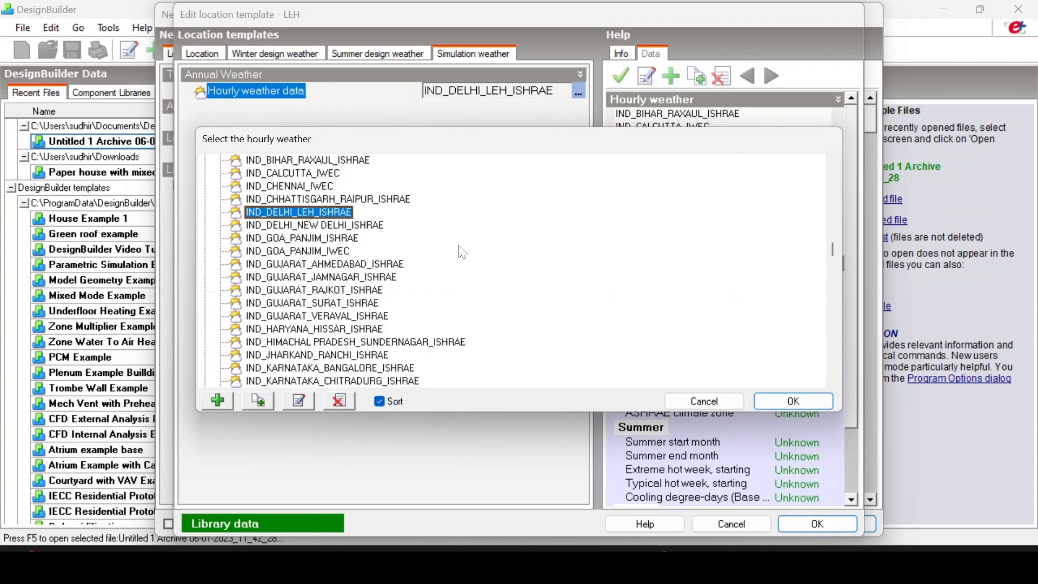
pyautogui.click(302, 399)
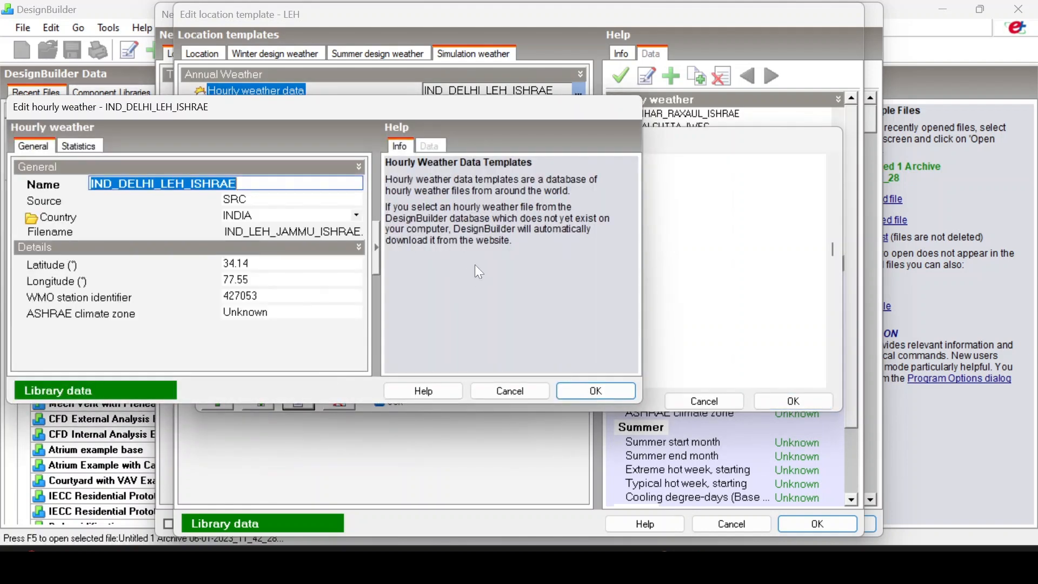
# - Browse the EPW files in DesignBuilder's Weather Data folder for the hourly weather filename, and close the file selection without choosing one
pyautogui.click(330, 237)
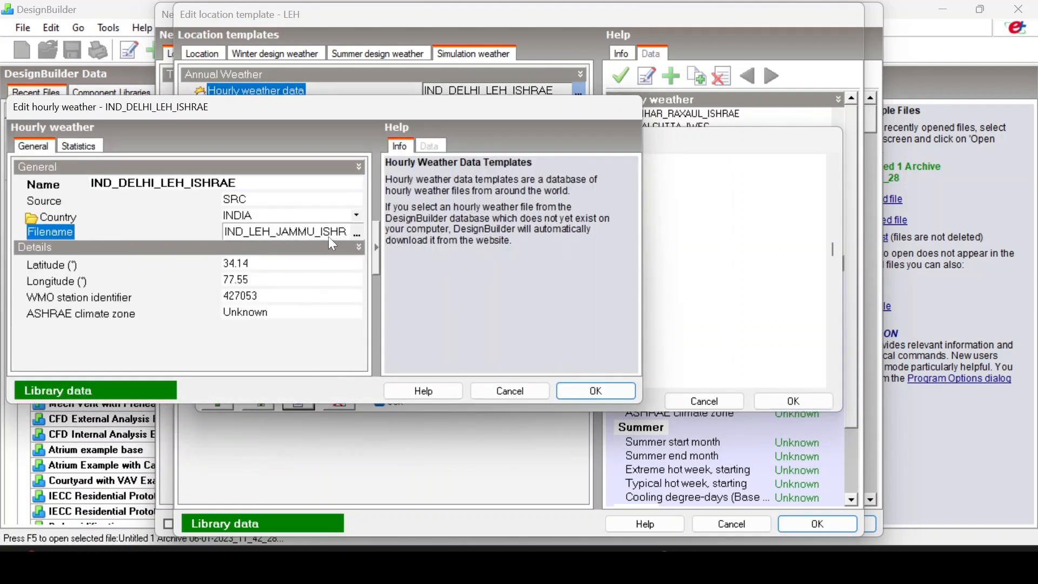
pyautogui.click(357, 236)
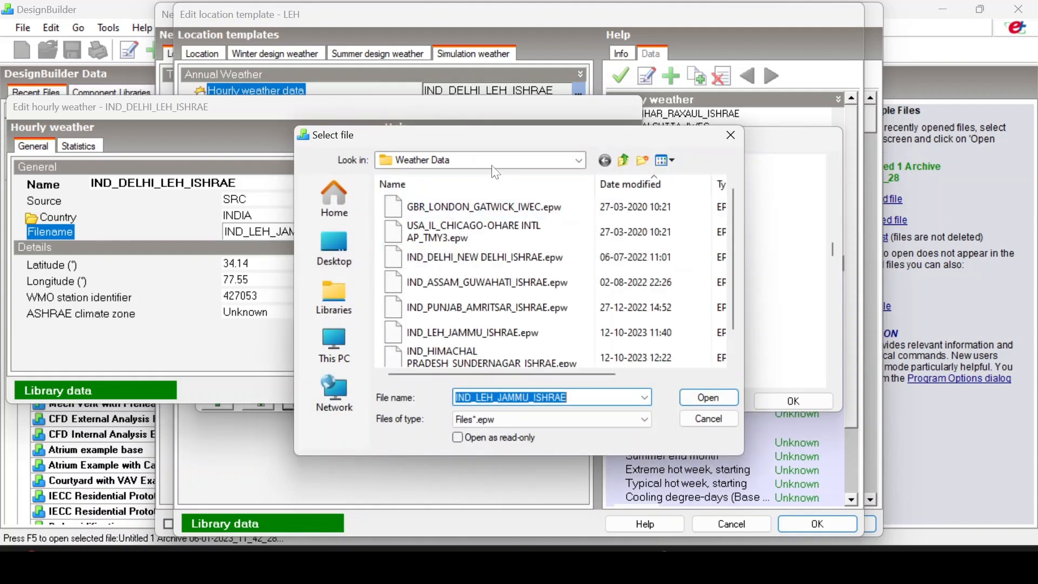
pyautogui.click(580, 161)
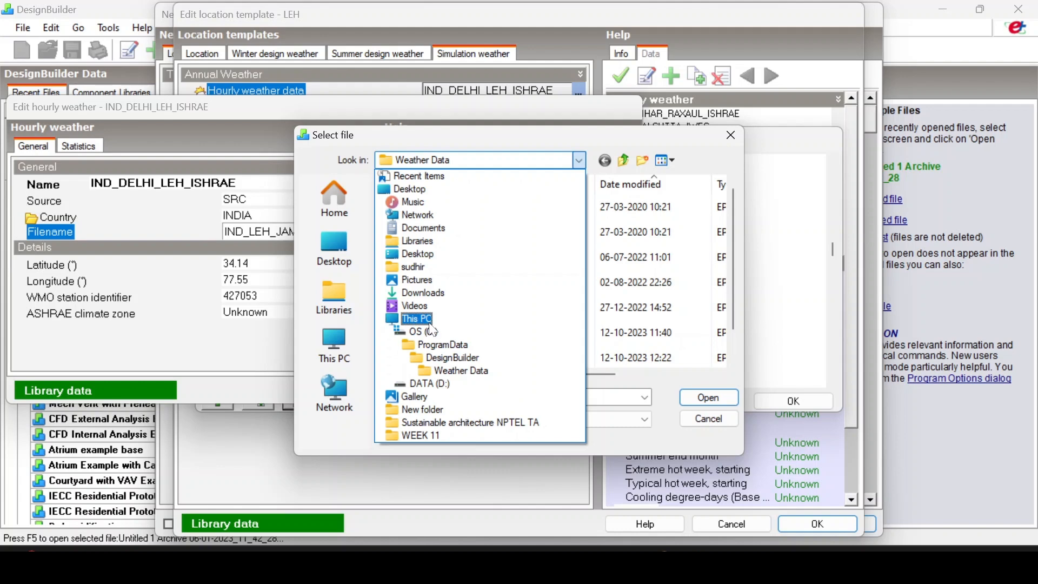
pyautogui.click(455, 371)
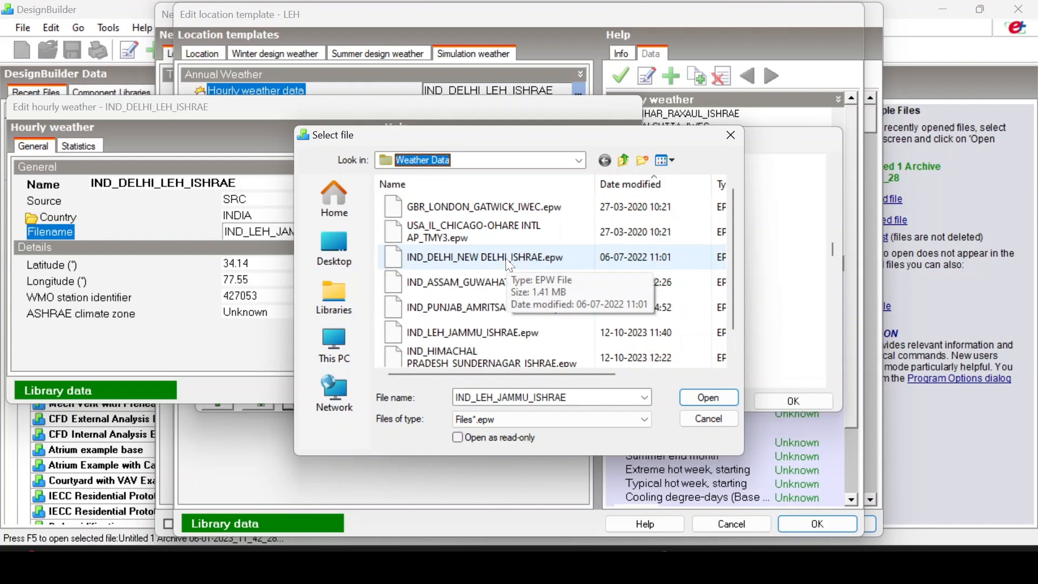
pyautogui.scroll(-1, 511, 266)
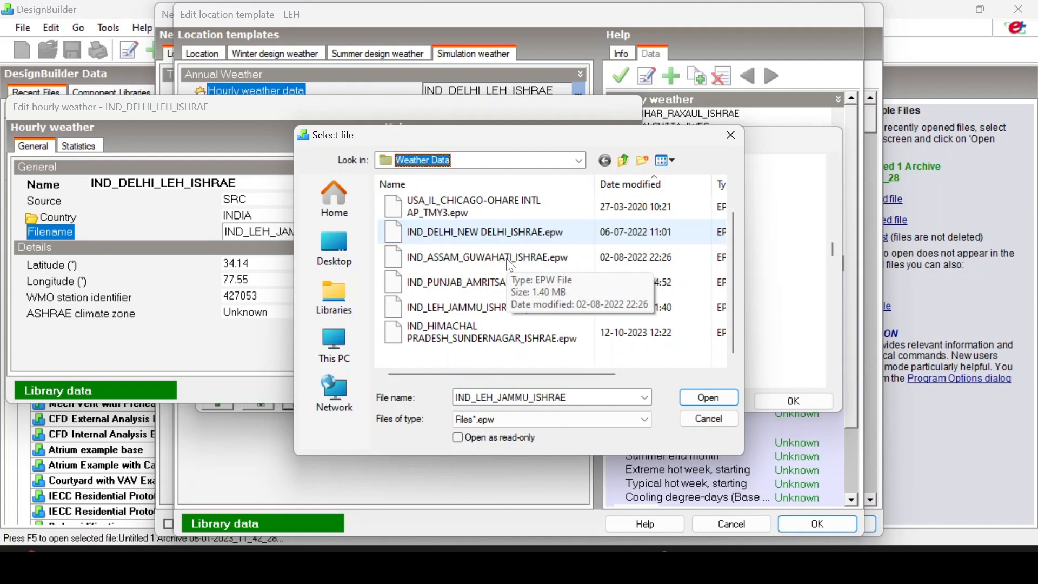
pyautogui.scroll(1, 511, 266)
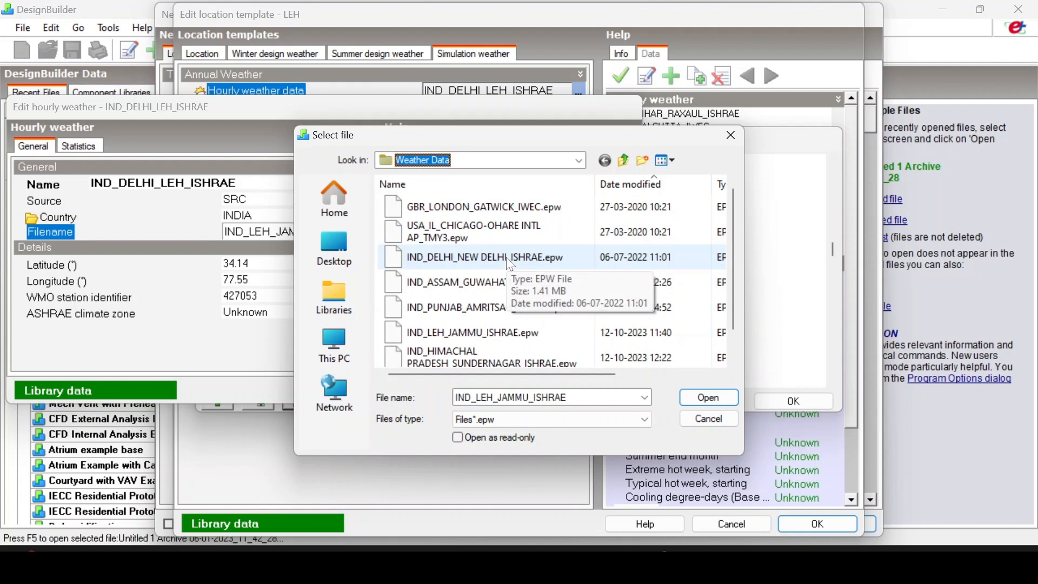
pyautogui.click(724, 143)
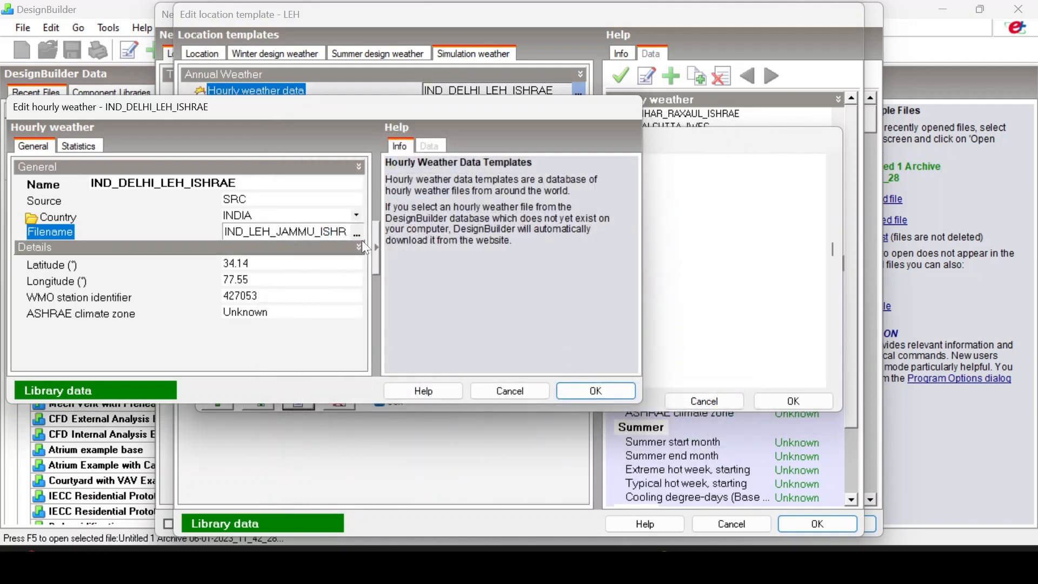
# - Accept the hourly weather data, select IND_DELHI_LEH_ISHRAE for the LEH template and save the template
pyautogui.click(596, 390)
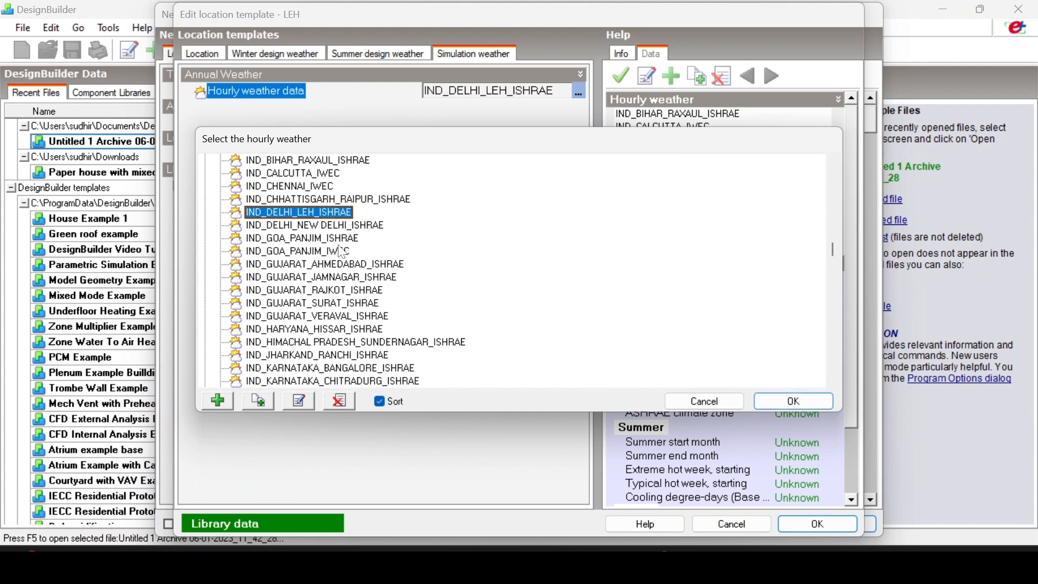
pyautogui.doubleClick(307, 212)
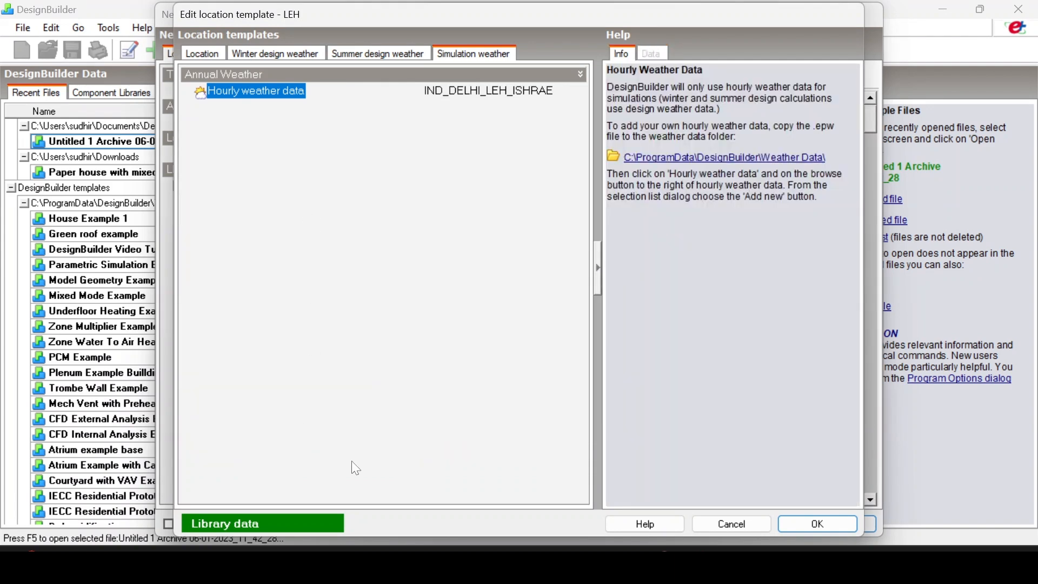
pyautogui.click(787, 519)
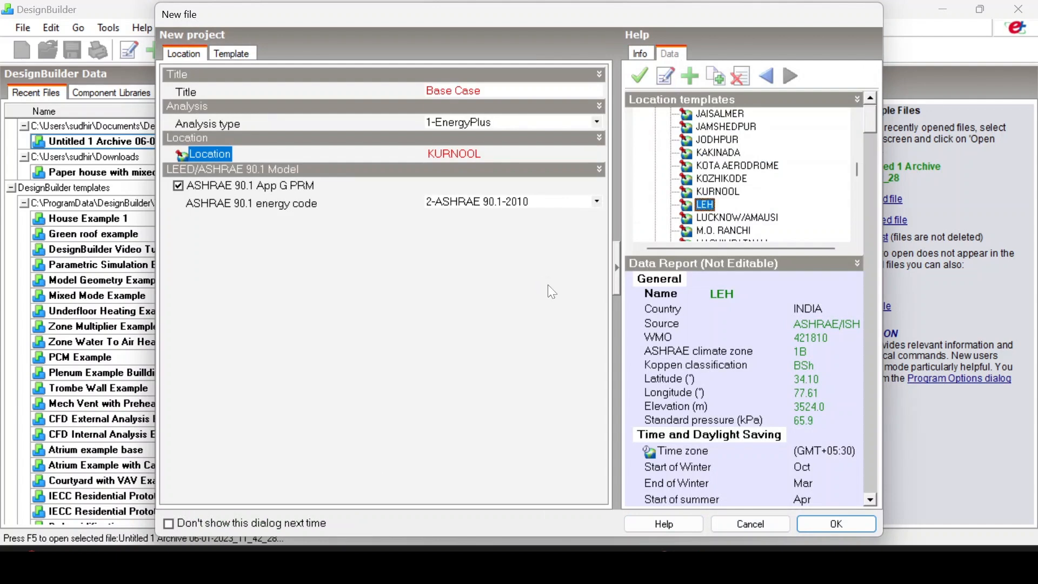
# - Set the project's location template to LEH
pyautogui.click(563, 155)
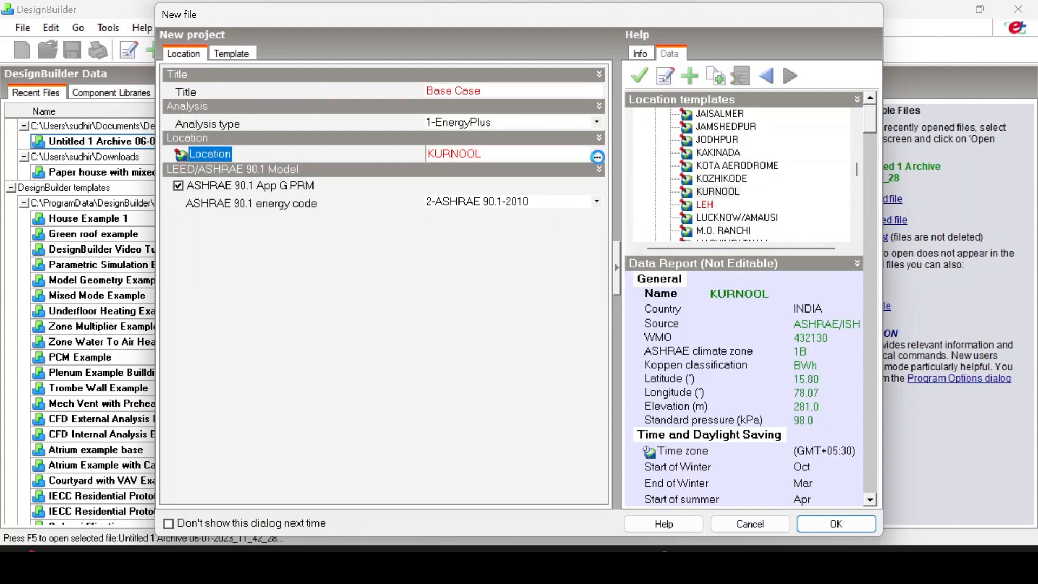
pyautogui.click(597, 157)
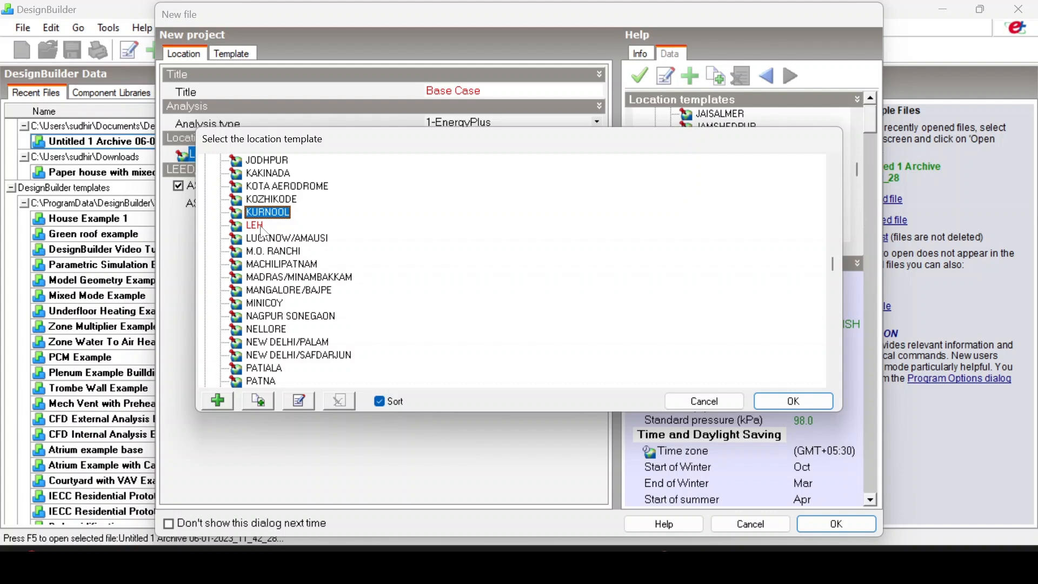
pyautogui.press('Return')
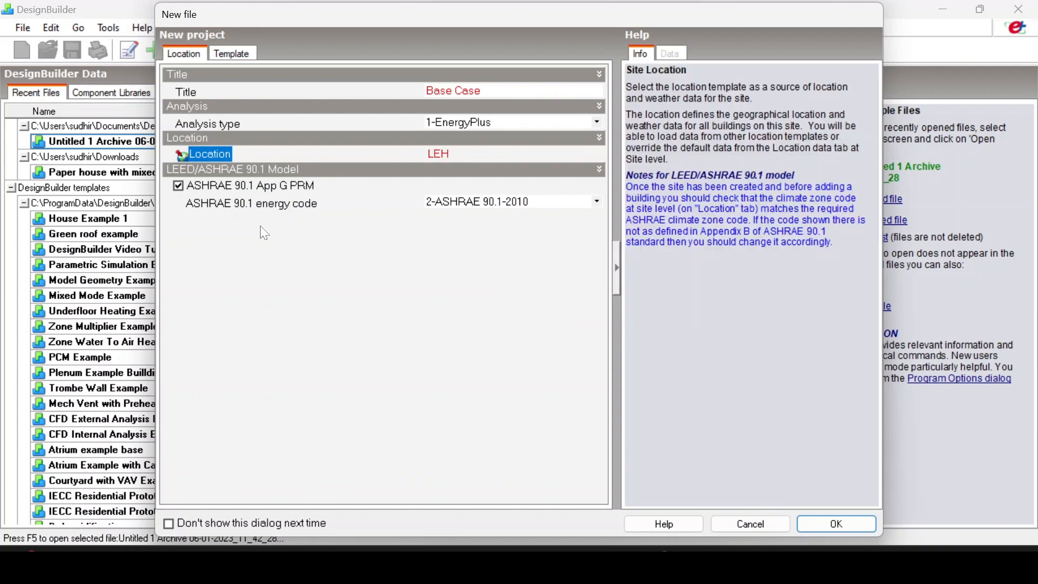
# - Reopen the LEH template from the project location and bring up its IND_DELHI_LEH_ISHRAE hourly weather data for editing
pyautogui.click(482, 155)
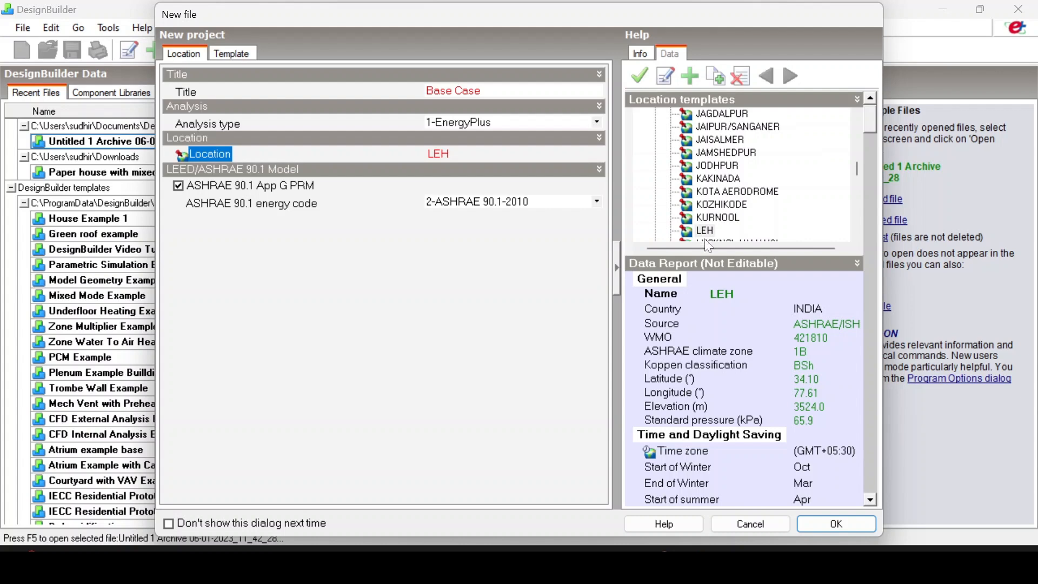
pyautogui.click(665, 76)
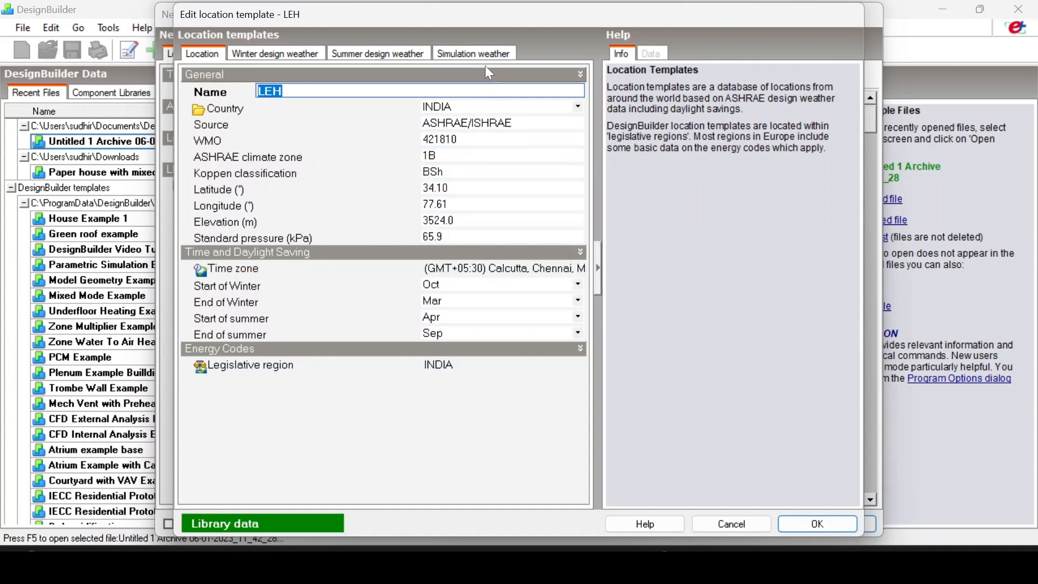
pyautogui.click(476, 54)
pyautogui.click(505, 93)
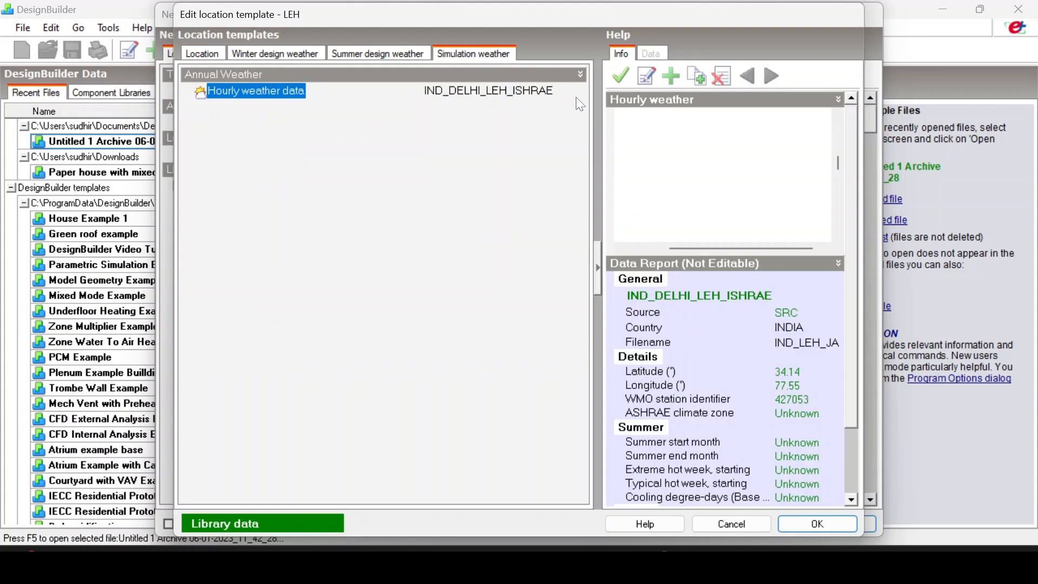
pyautogui.click(575, 92)
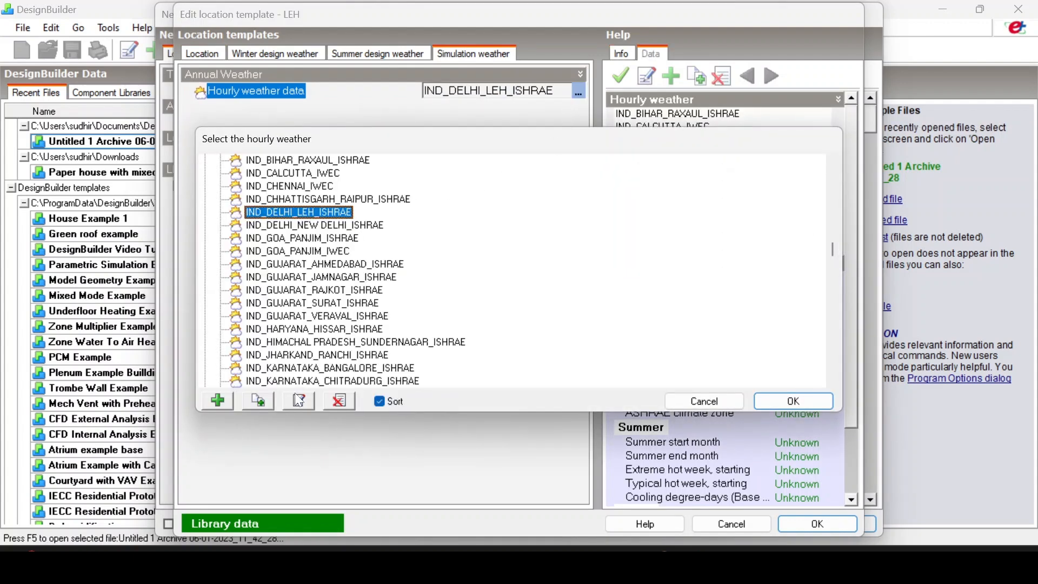
pyautogui.click(298, 400)
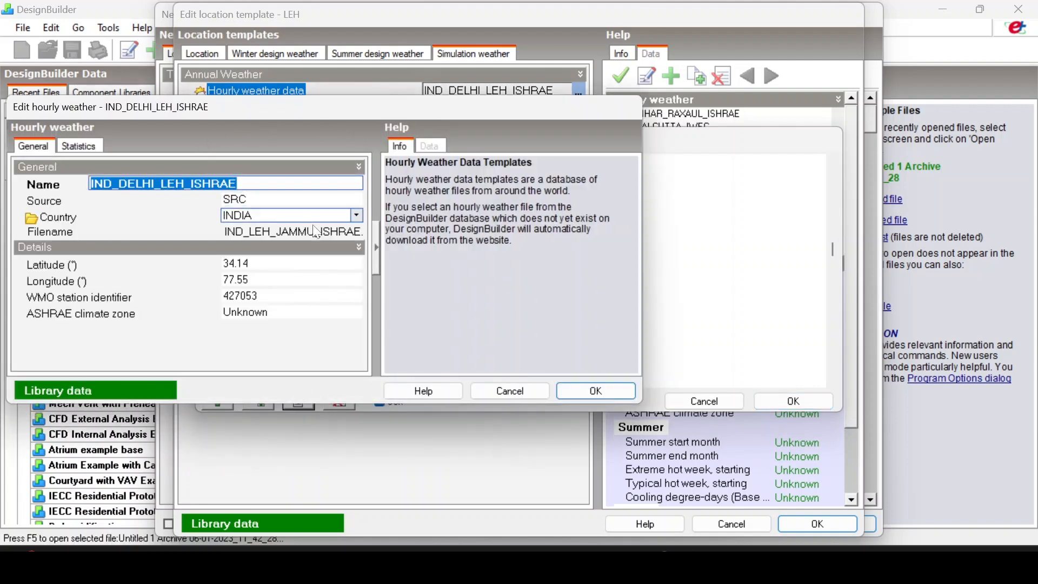
# - Examine the Weather Data folder's location and its EPW files for the hourly weather filename, and cancel the file selection
pyautogui.click(316, 231)
pyautogui.click(361, 231)
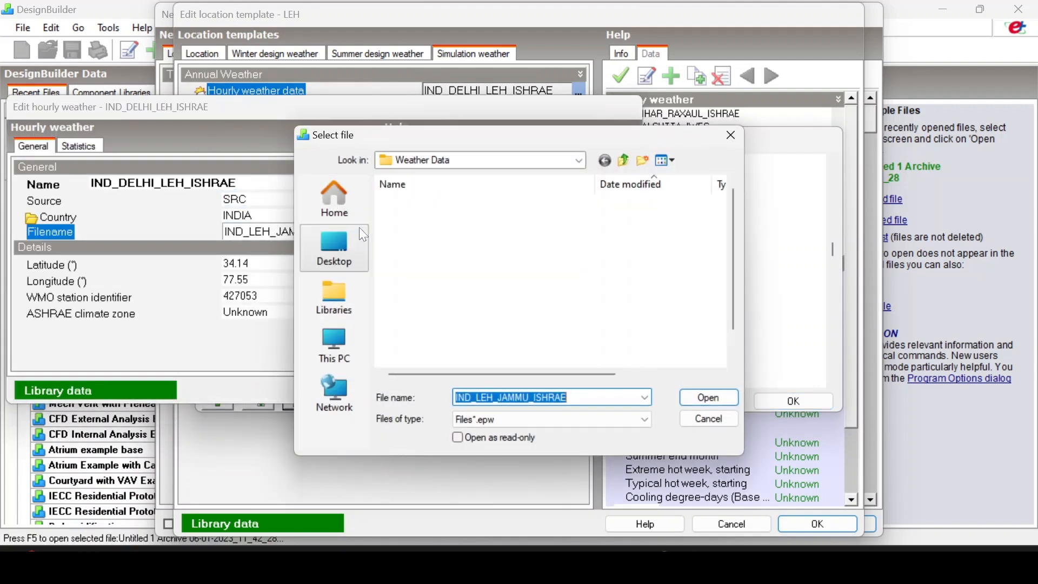
pyautogui.click(579, 160)
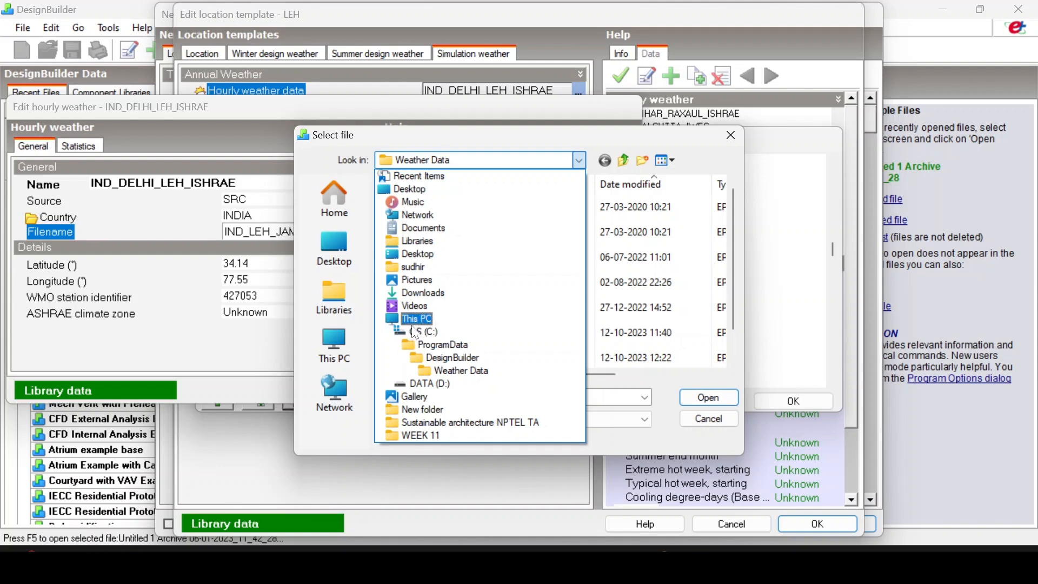
pyautogui.click(461, 373)
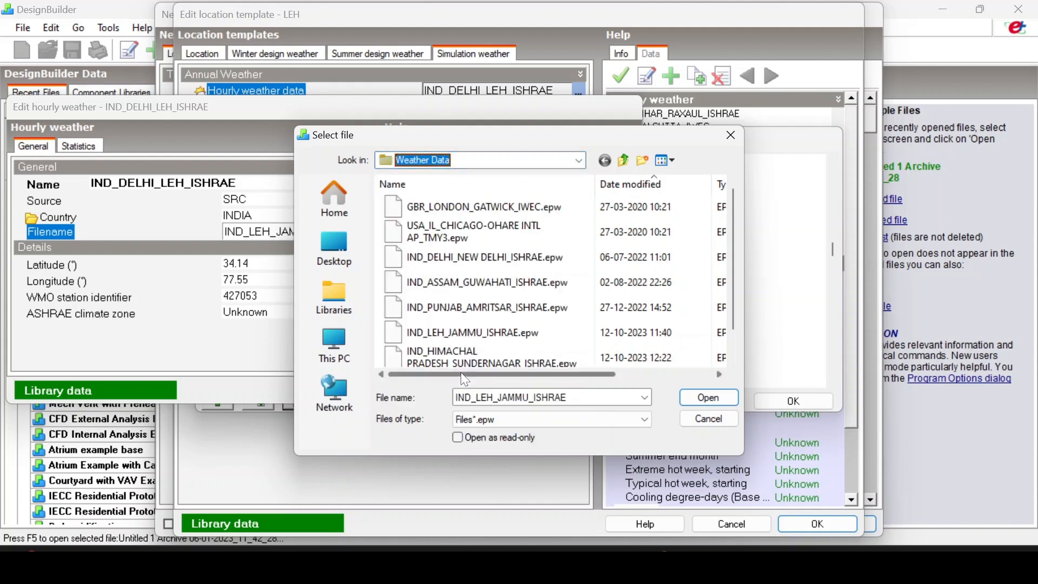
pyautogui.scroll(-1, 484, 262)
pyautogui.scroll(1, 479, 309)
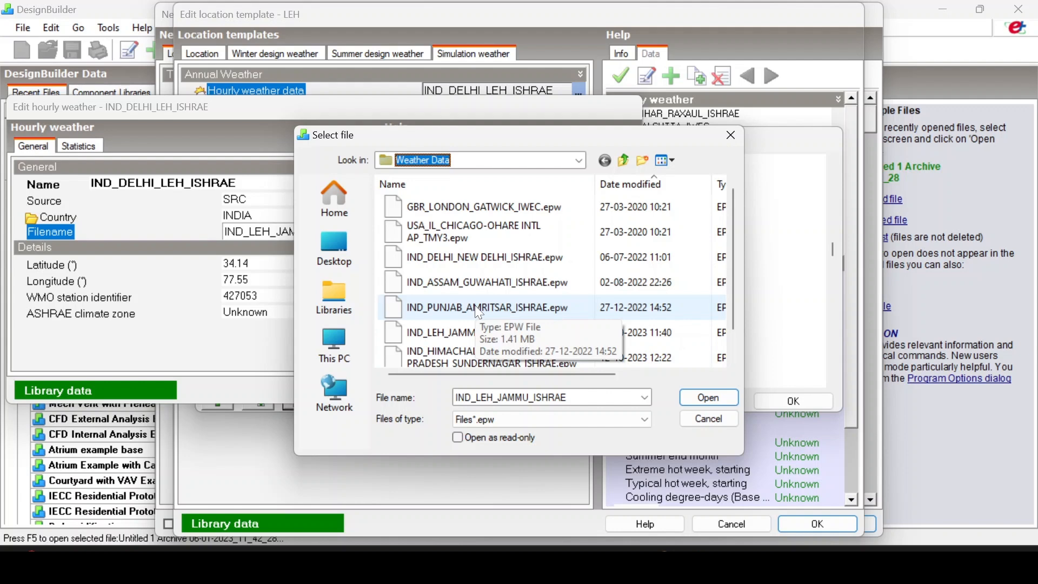
pyautogui.click(698, 419)
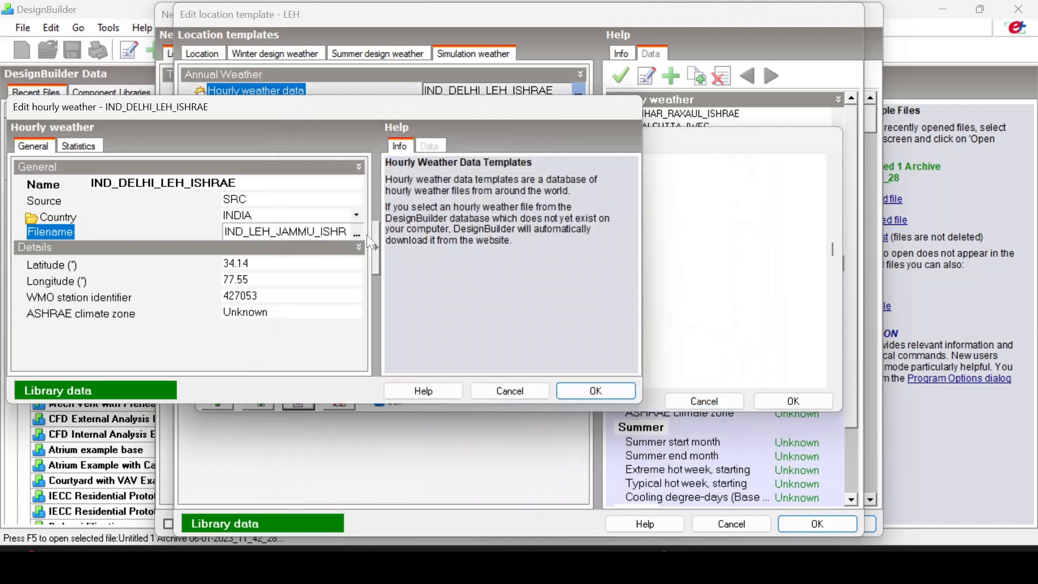
# - Reopen the weather file selection to review the Weather Data folder's path under ProgramData and DesignBuilder, without choosing a file
pyautogui.click(358, 234)
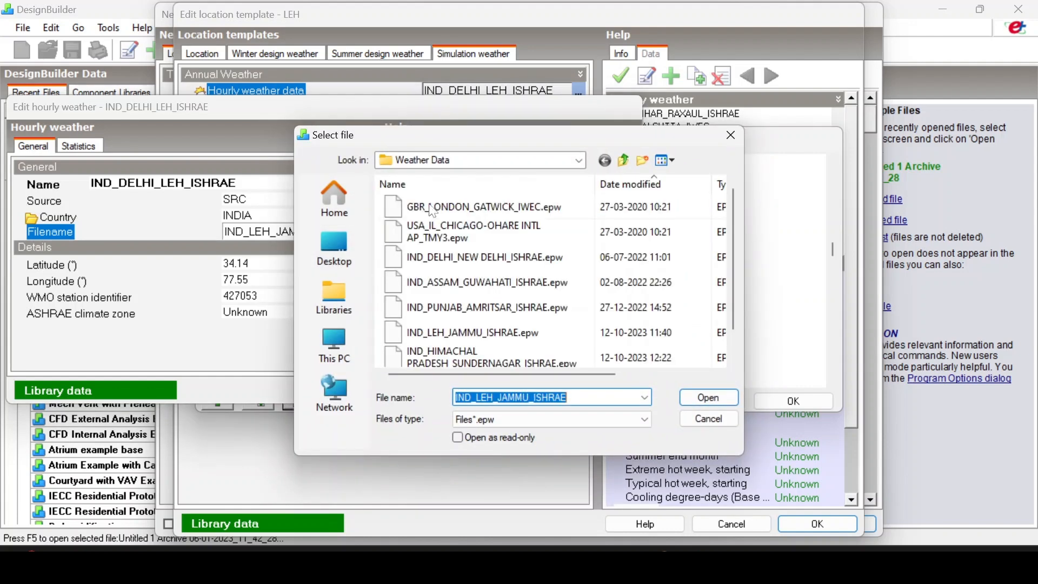
pyautogui.click(580, 161)
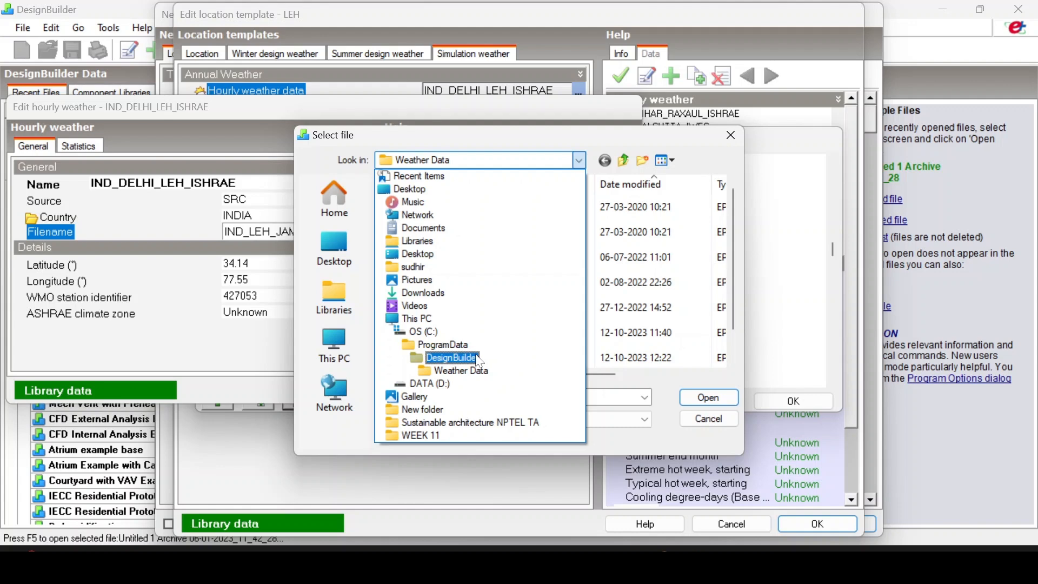
pyautogui.click(710, 420)
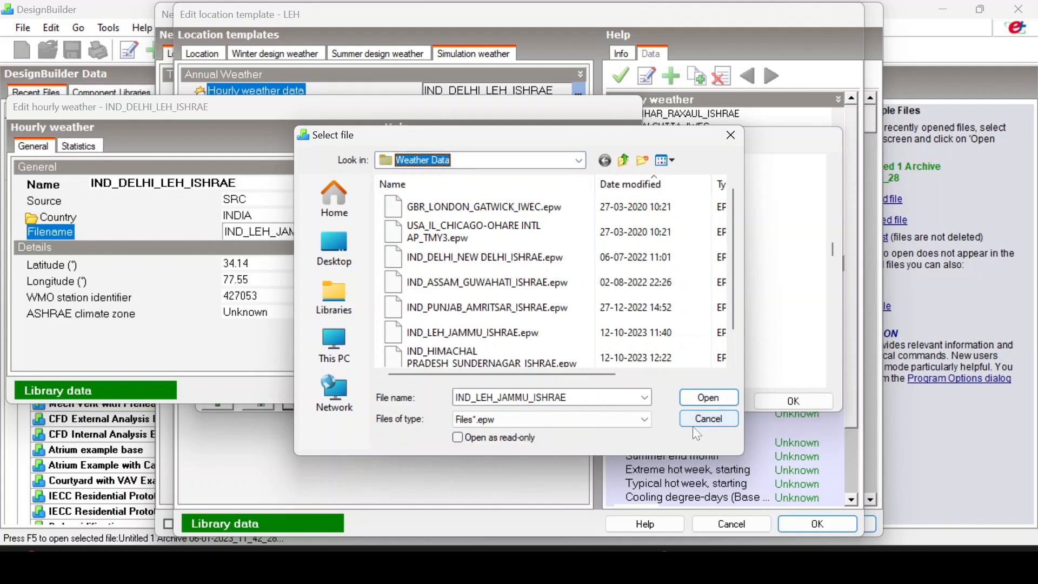
# - Recheck the Weather Data folder's place in the C: drive hierarchy, and cancel the file selection and all open LEH template edits
pyautogui.click(696, 420)
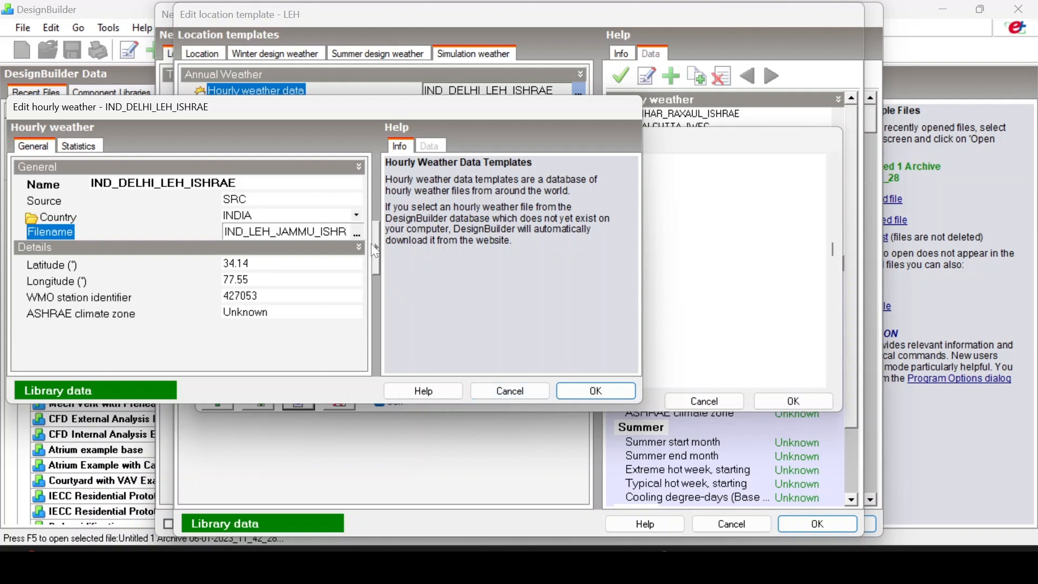
pyautogui.click(354, 235)
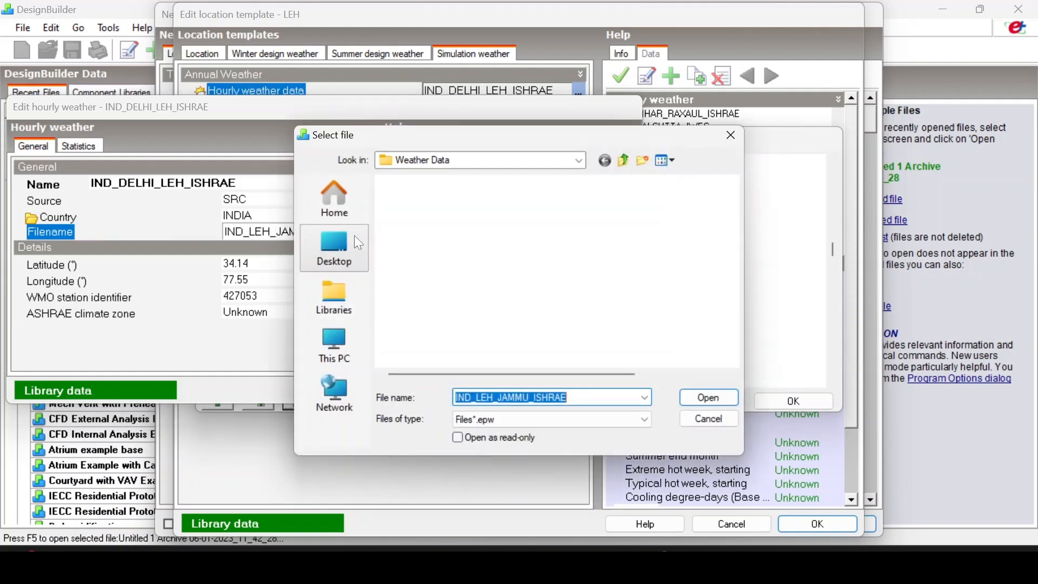
pyautogui.click(580, 161)
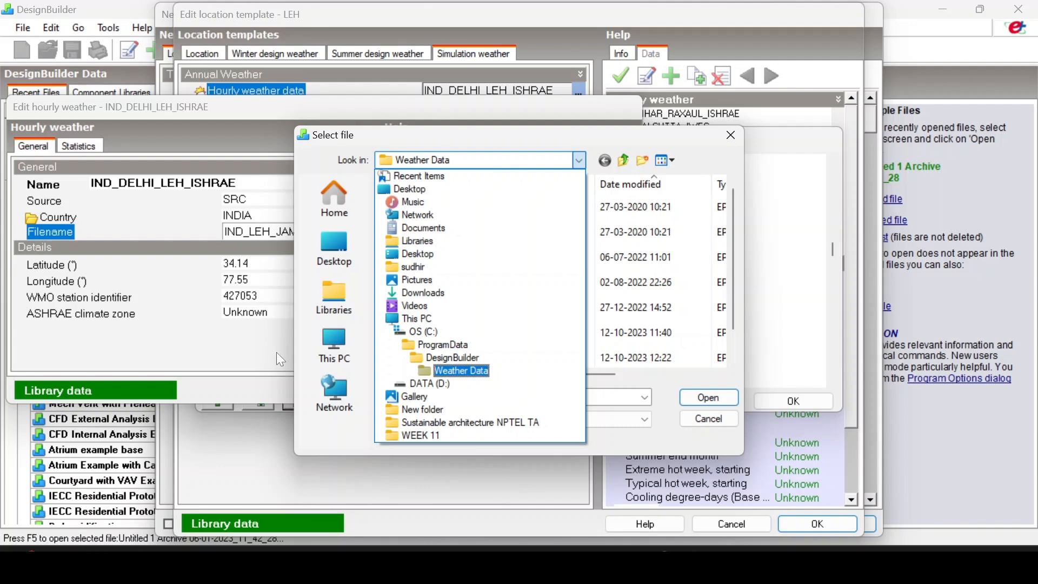
pyautogui.press('Return')
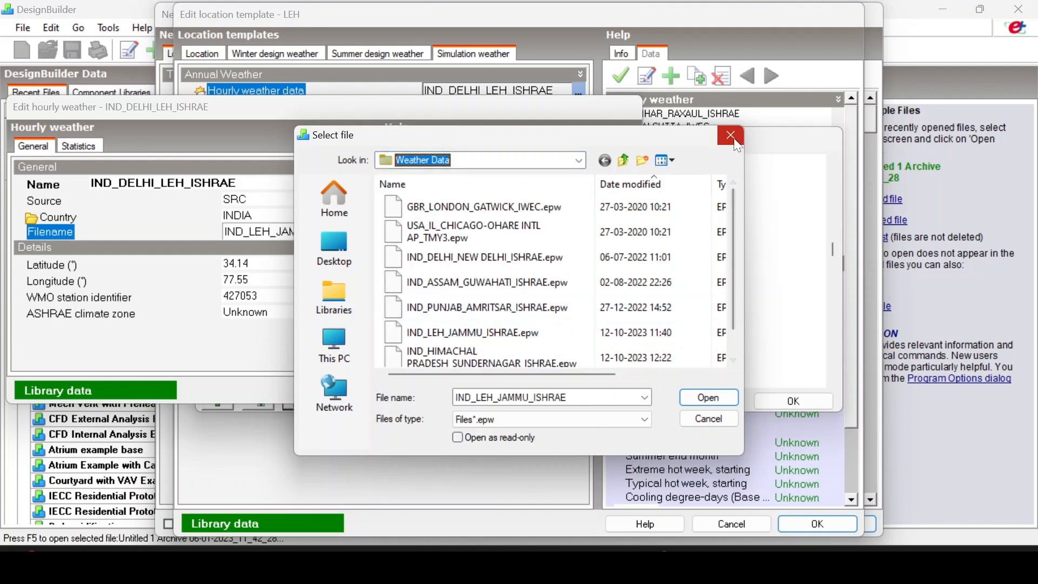
pyautogui.press('Return')
pyautogui.click(516, 387)
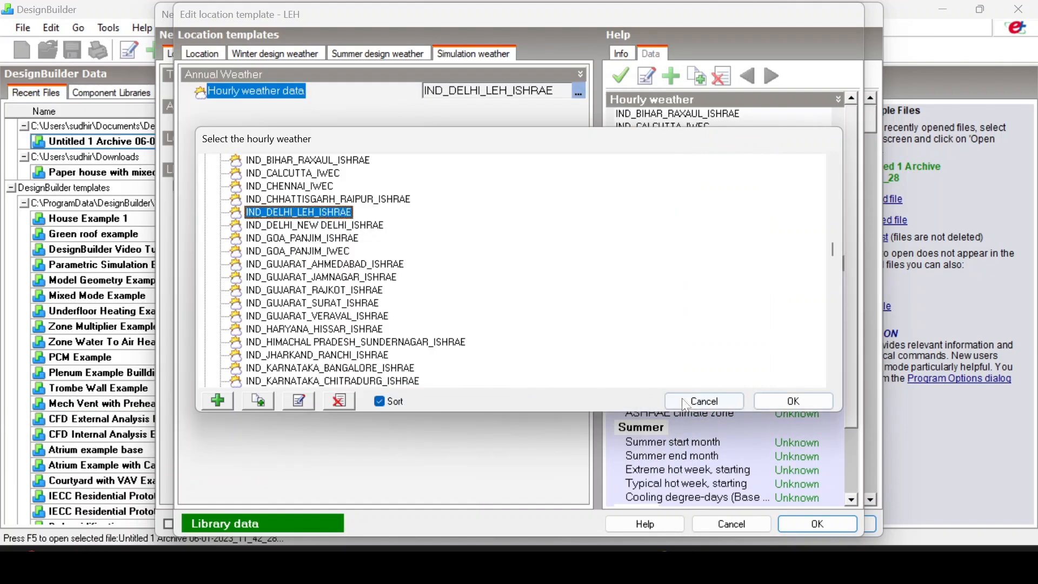
pyautogui.click(696, 400)
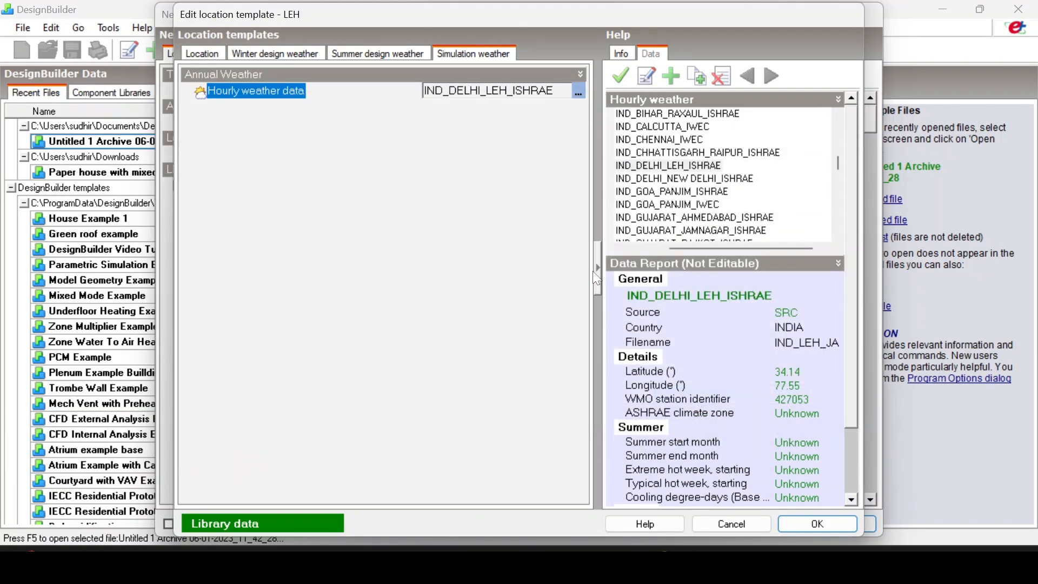
pyautogui.click(725, 523)
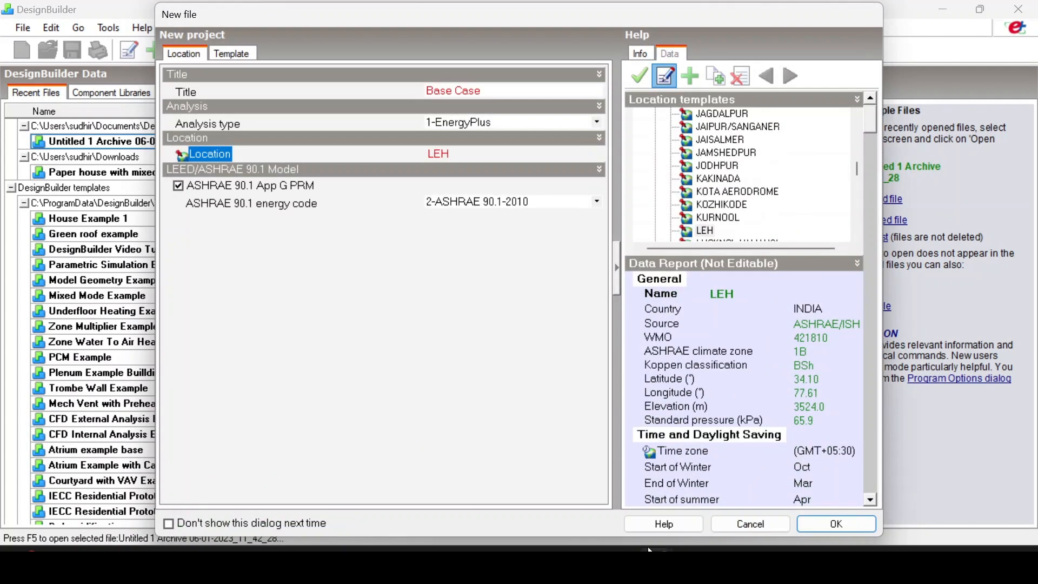
pyautogui.moveTo(655, 565)
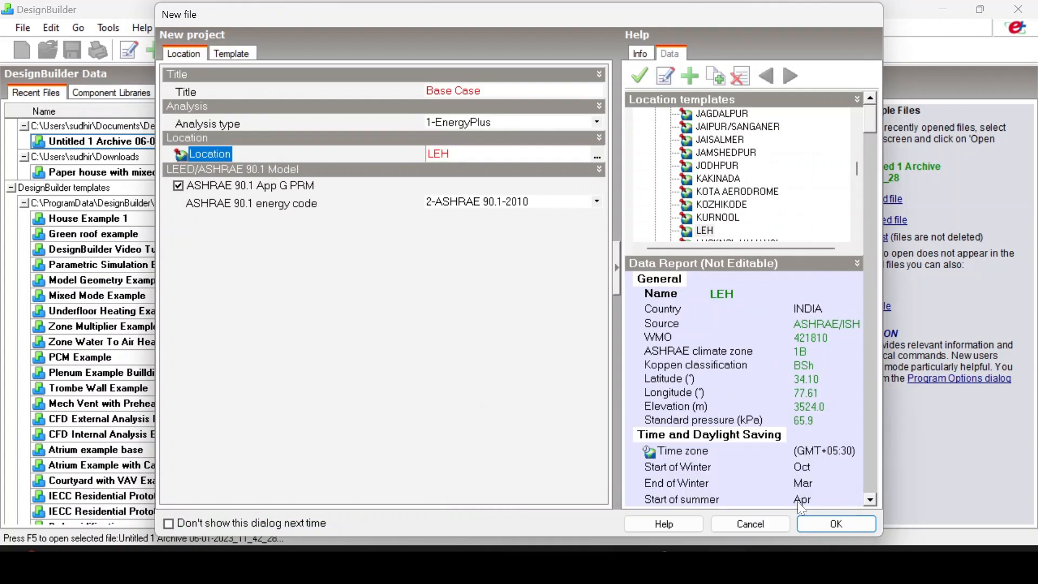
pyautogui.click(569, 504)
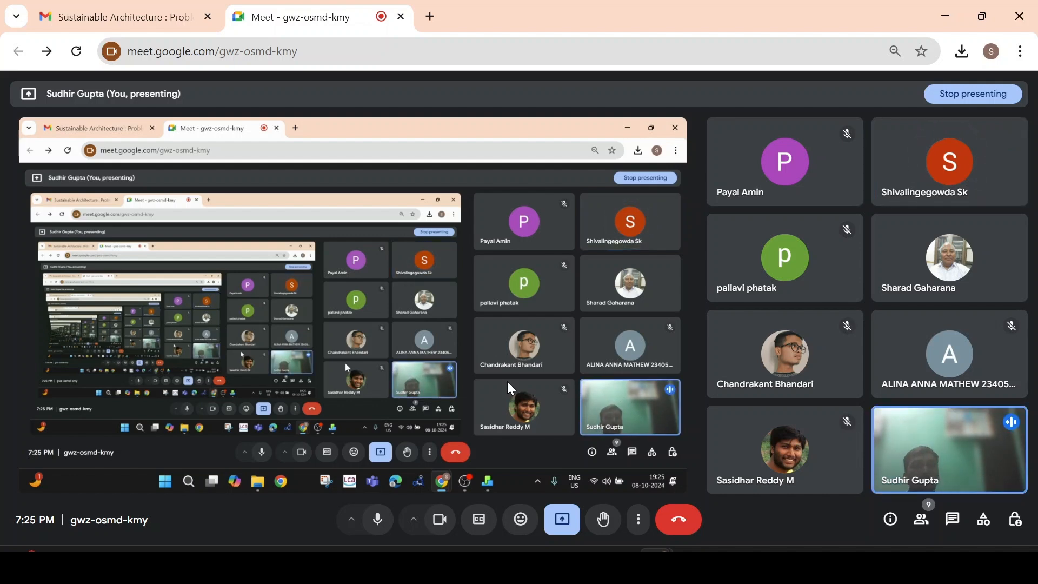
pyautogui.click(940, 17)
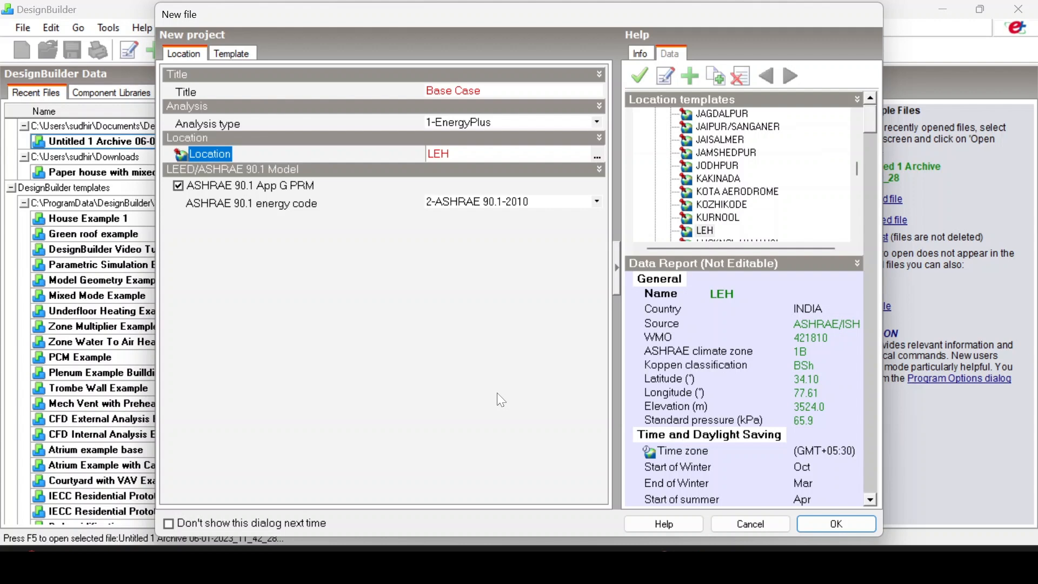
# - Open the LEH location template from the project location and bring up its simulation hourly weather data, IND_DELHI_LEH_ISHRAE, for editing
pyautogui.click(597, 159)
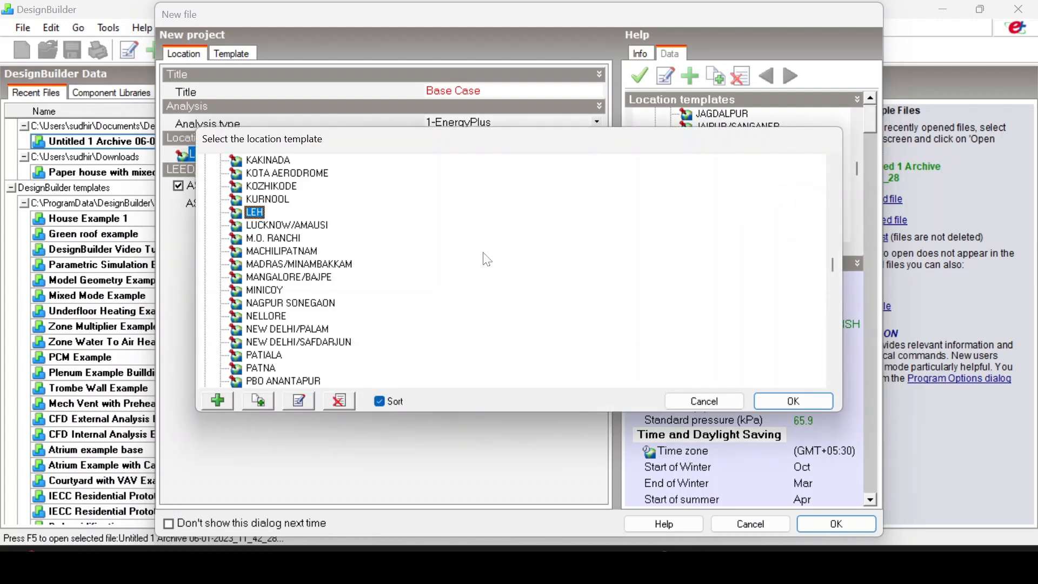
pyautogui.click(306, 397)
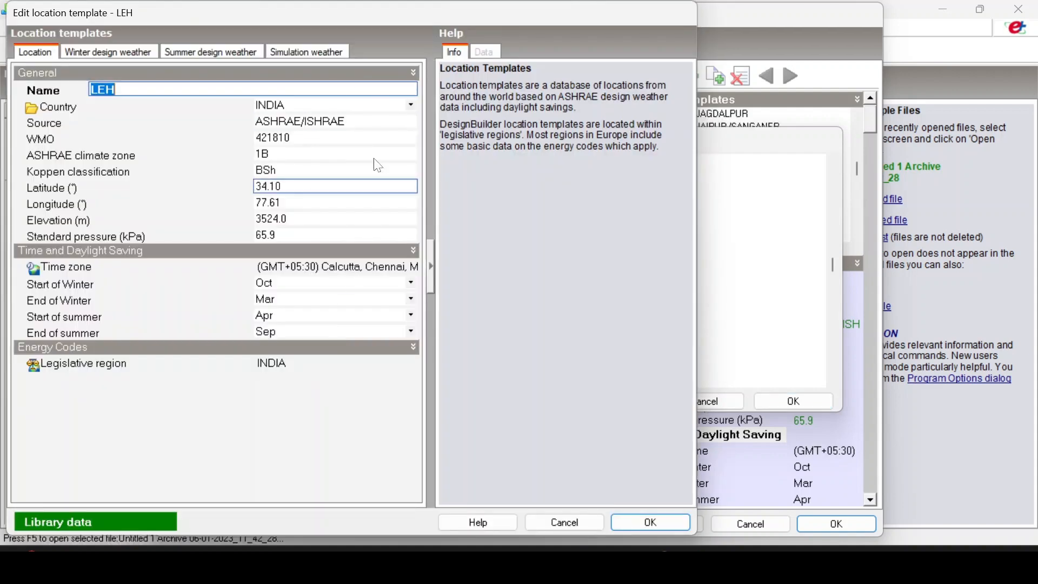
pyautogui.click(328, 57)
pyautogui.click(382, 93)
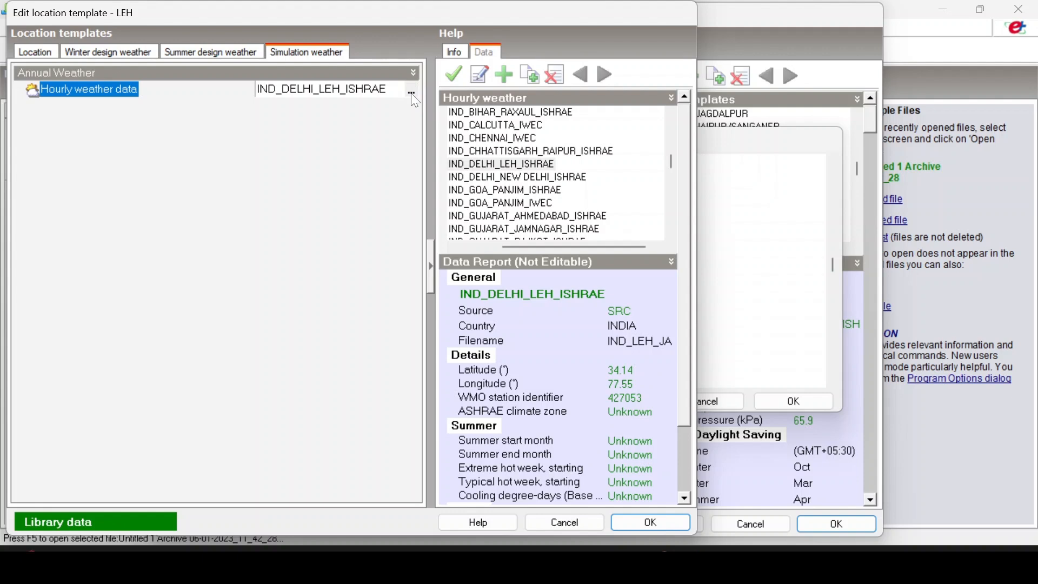
pyautogui.click(411, 93)
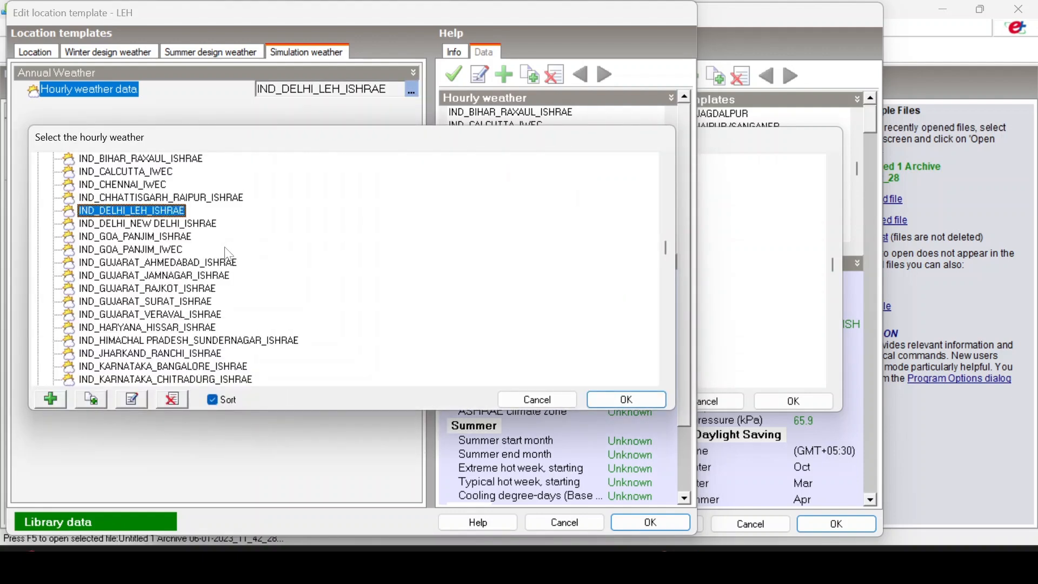
pyautogui.click(132, 399)
# - View the Weather Data folder in the hourly weather filename selection, and cancel without choosing a file
pyautogui.click(321, 238)
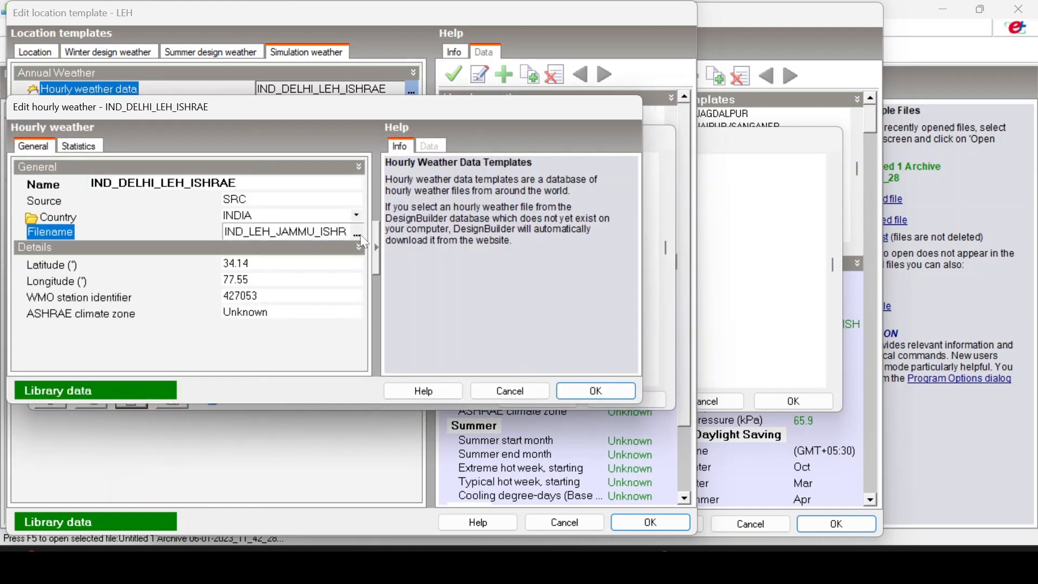
pyautogui.click(360, 235)
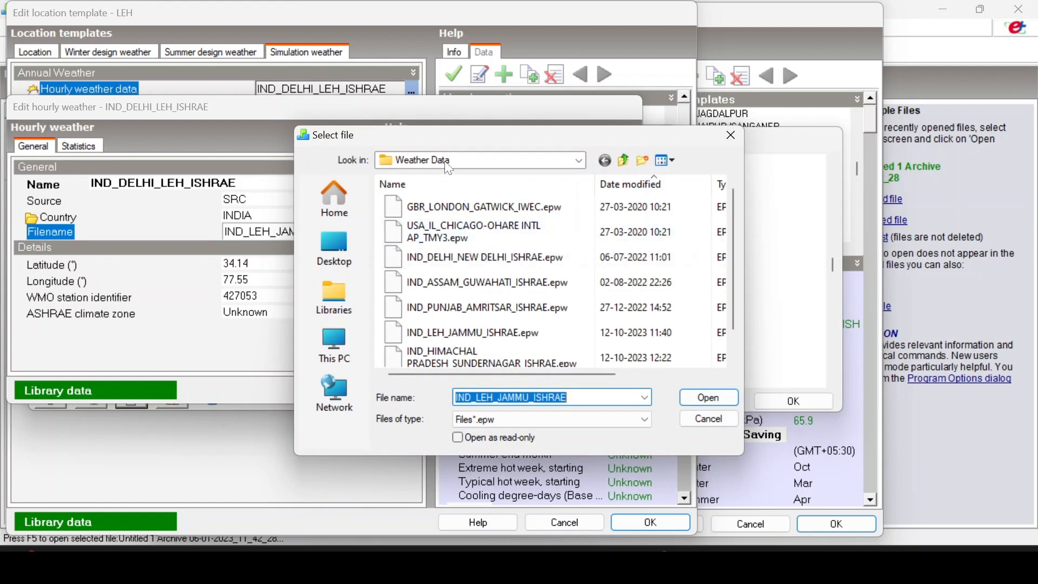
pyautogui.click(702, 421)
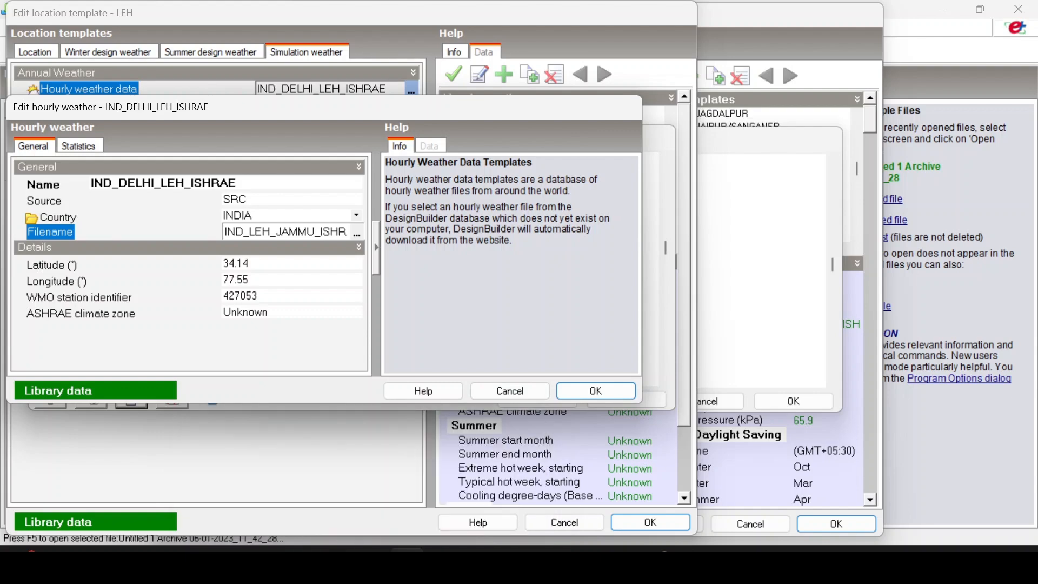
# - Switch to File Explorer and look through Program Files on OS (C:) for the DesignBuilder folder, and return to the drive root
pyautogui.click(337, 492)
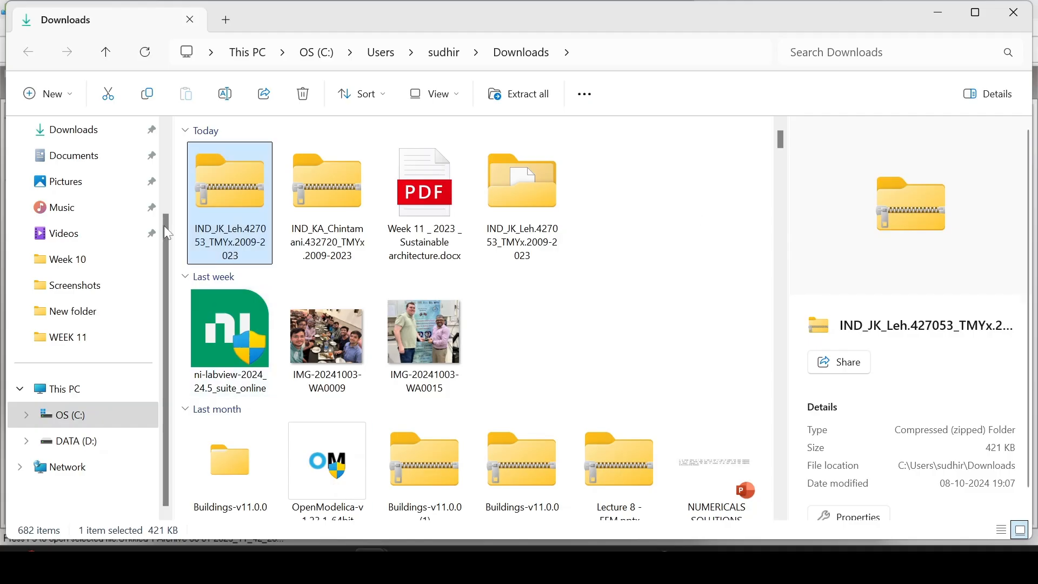
pyautogui.click(80, 415)
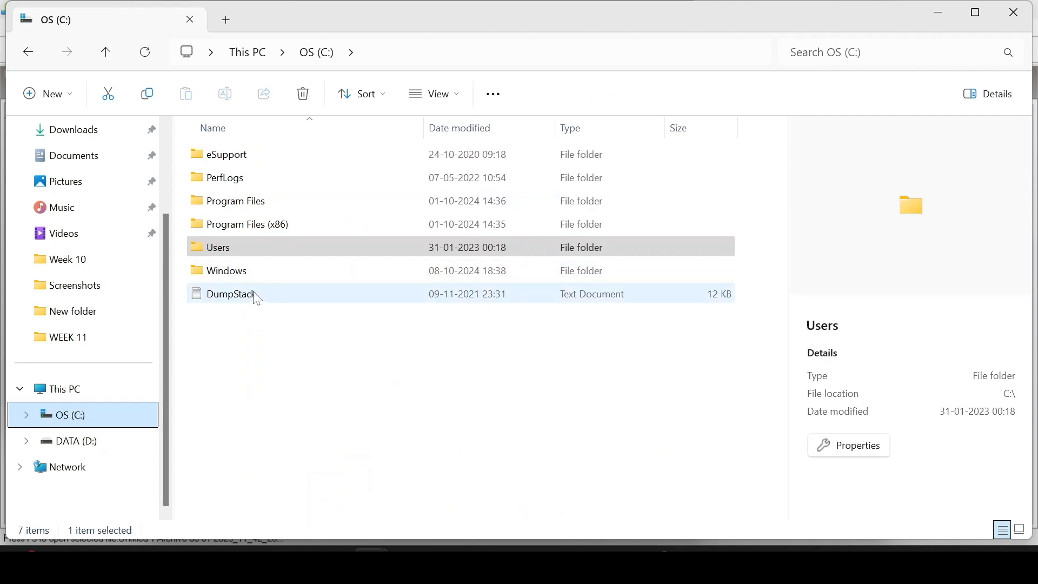
pyautogui.doubleClick(250, 213)
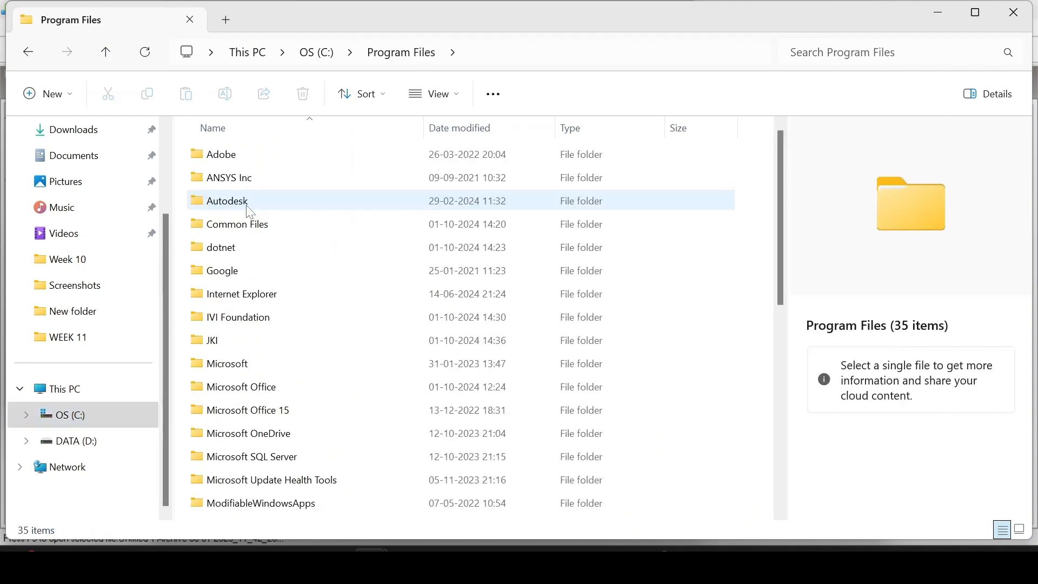
pyautogui.scroll(-5, 265, 323)
pyautogui.scroll(-2, 265, 323)
pyautogui.scroll(4, 260, 324)
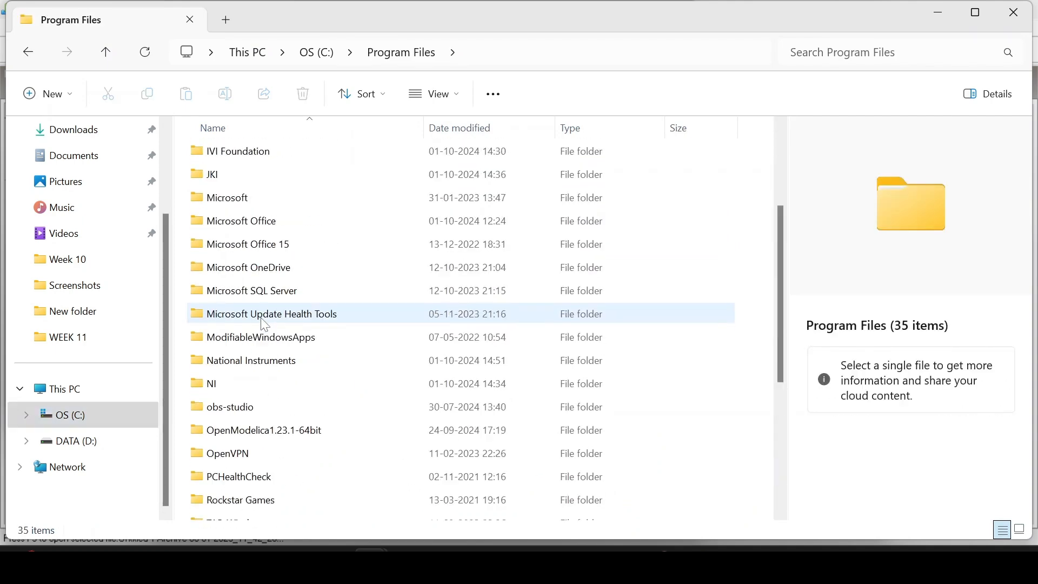
pyautogui.scroll(3, 265, 324)
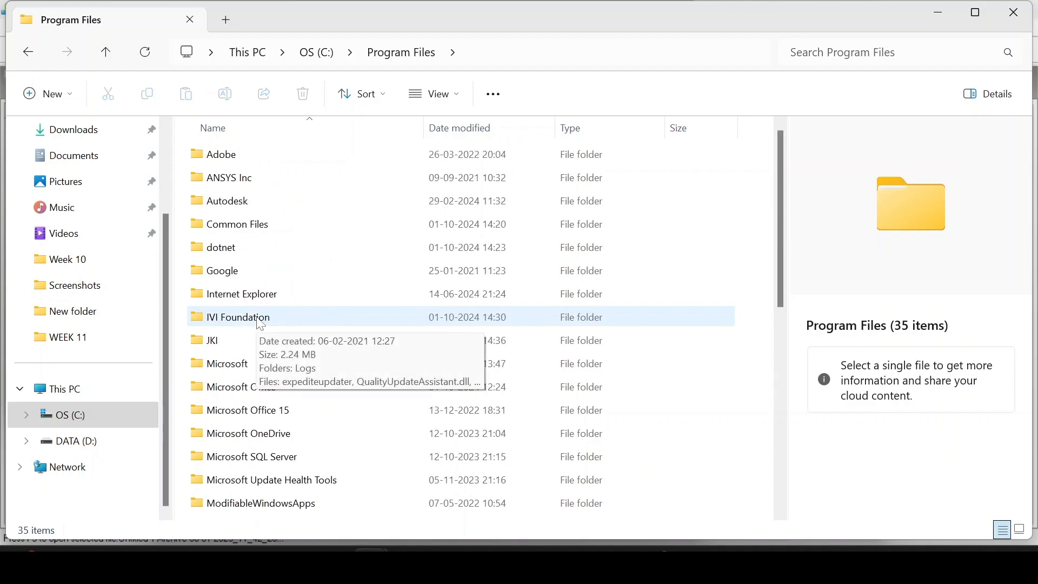
pyautogui.click(29, 52)
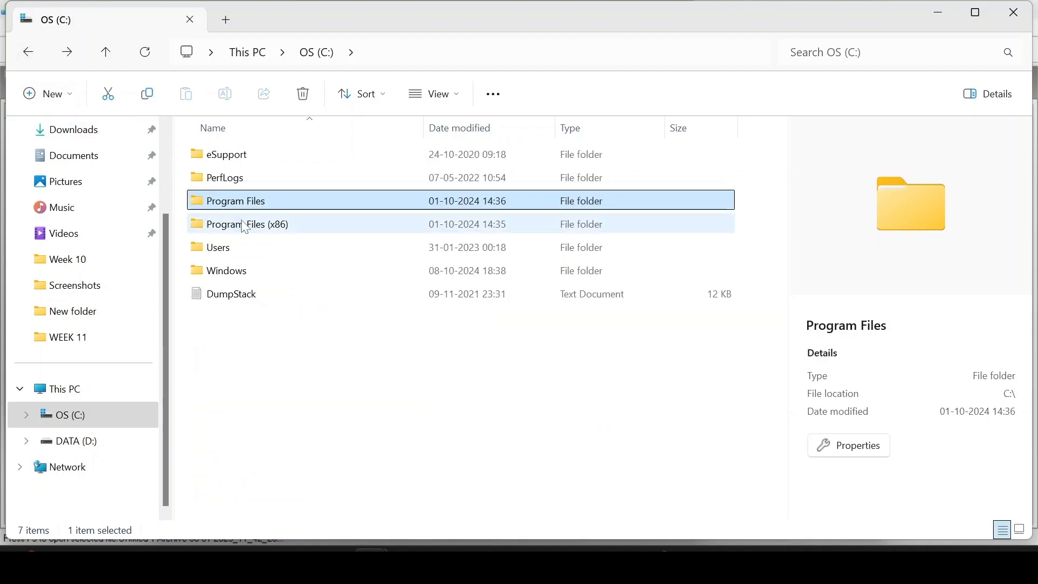
# - Look through Program Files (x86) for the DesignBuilder folder, and return to the root of OS (C:)
pyautogui.doubleClick(245, 225)
pyautogui.scroll(-3, 246, 254)
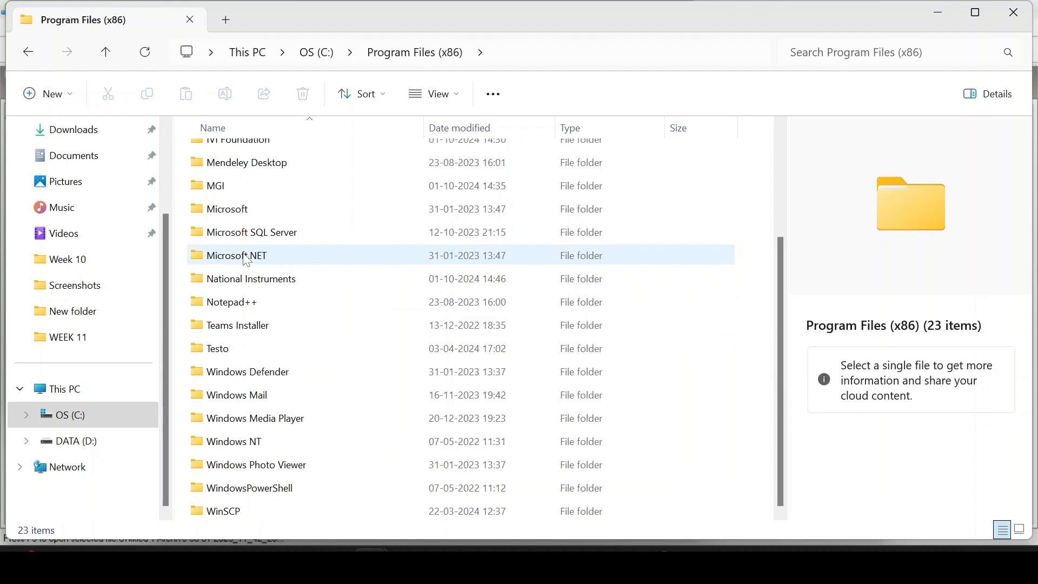
pyautogui.scroll(3, 247, 259)
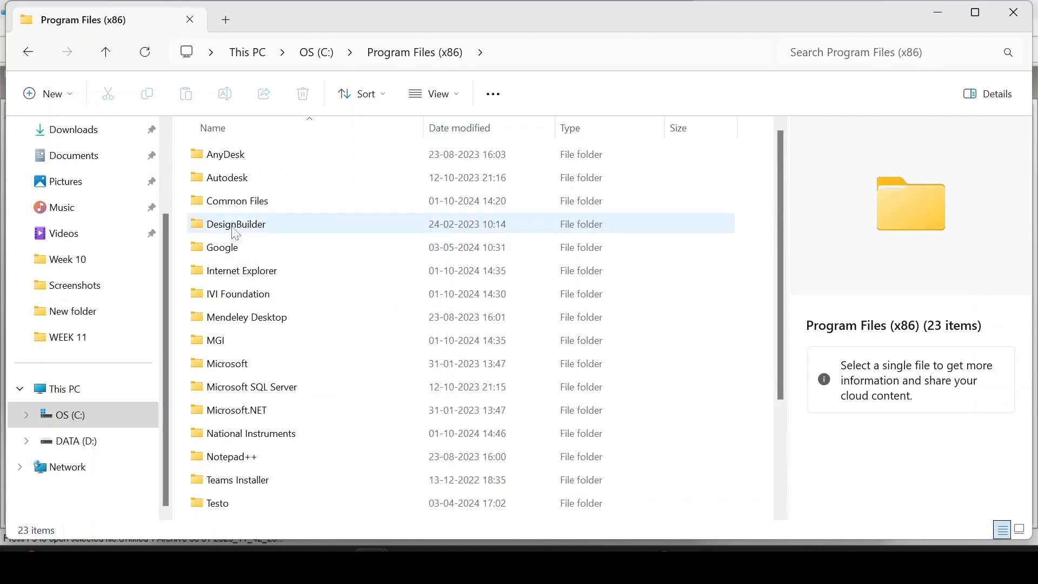
pyautogui.click(28, 52)
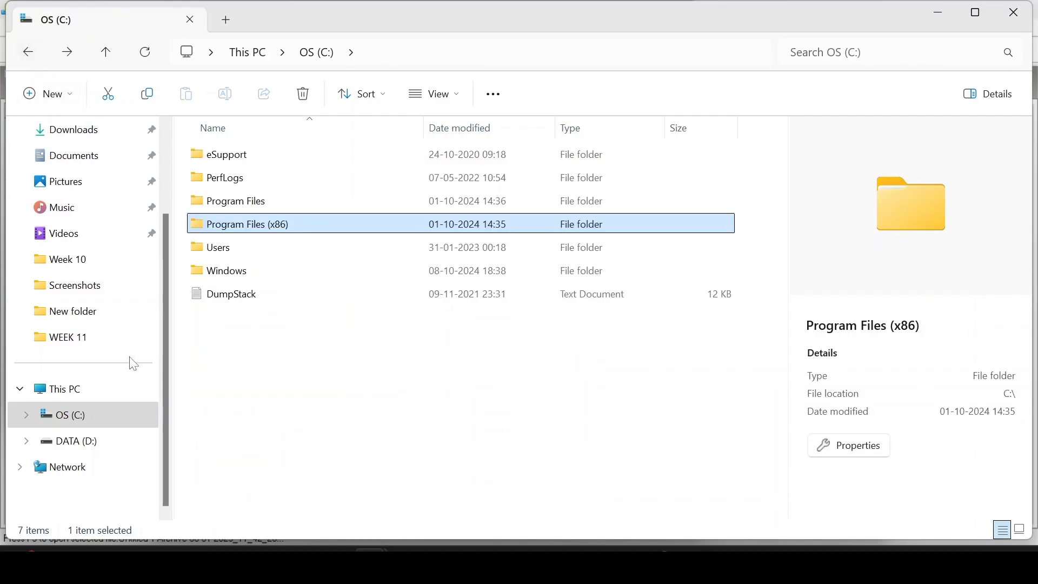
pyautogui.click(99, 411)
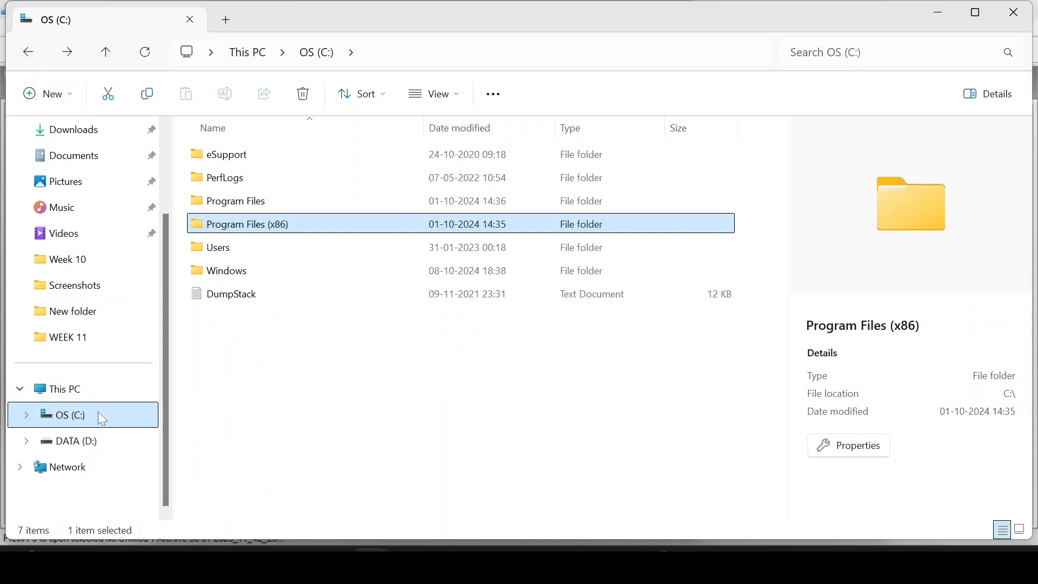
# - Open the DesignBuilder folder inside Program Files (x86) and look through its subfolders for weather data
pyautogui.doubleClick(246, 232)
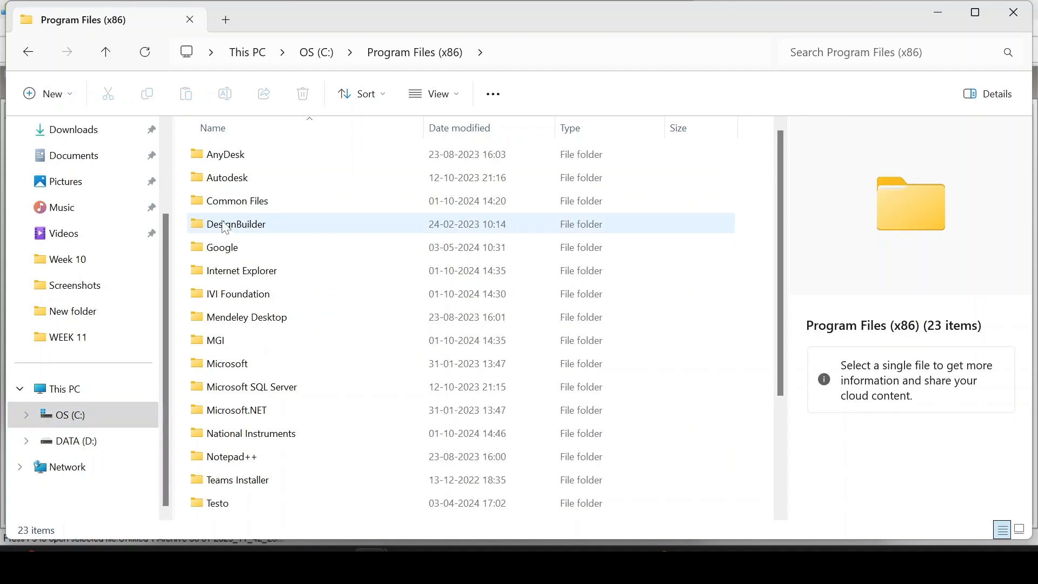
pyautogui.doubleClick(226, 228)
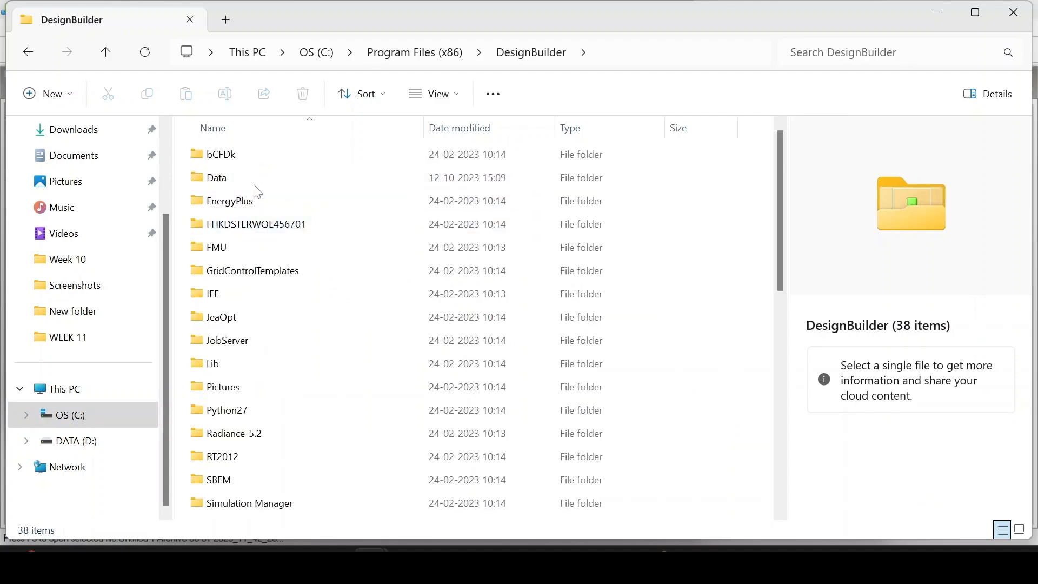
pyautogui.scroll(-5, 254, 249)
pyautogui.scroll(5, 254, 249)
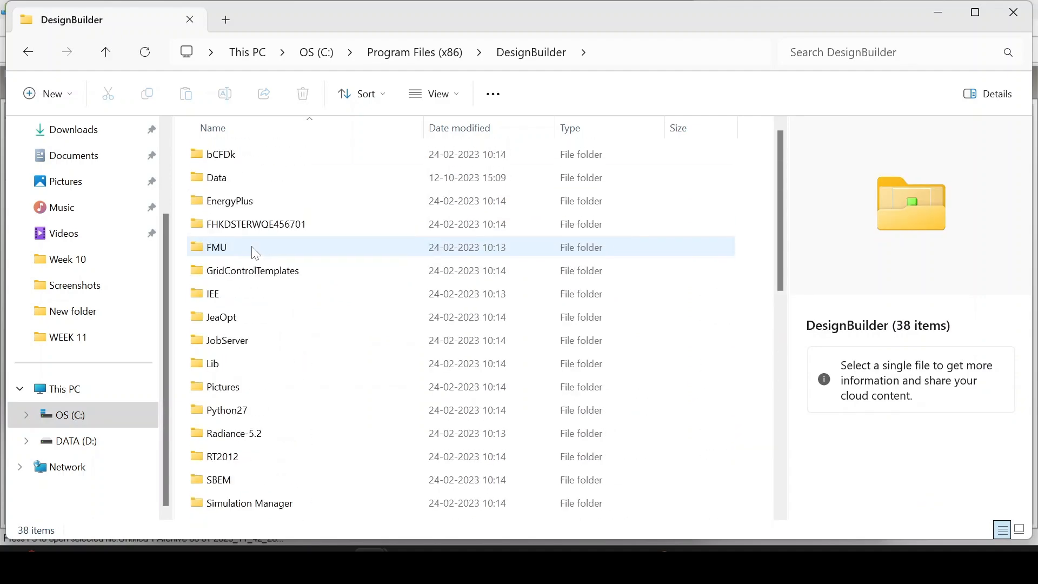
# - Search the Data folder inside DesignBuilder for weather files, and go back to the DesignBuilder folder
pyautogui.doubleClick(237, 187)
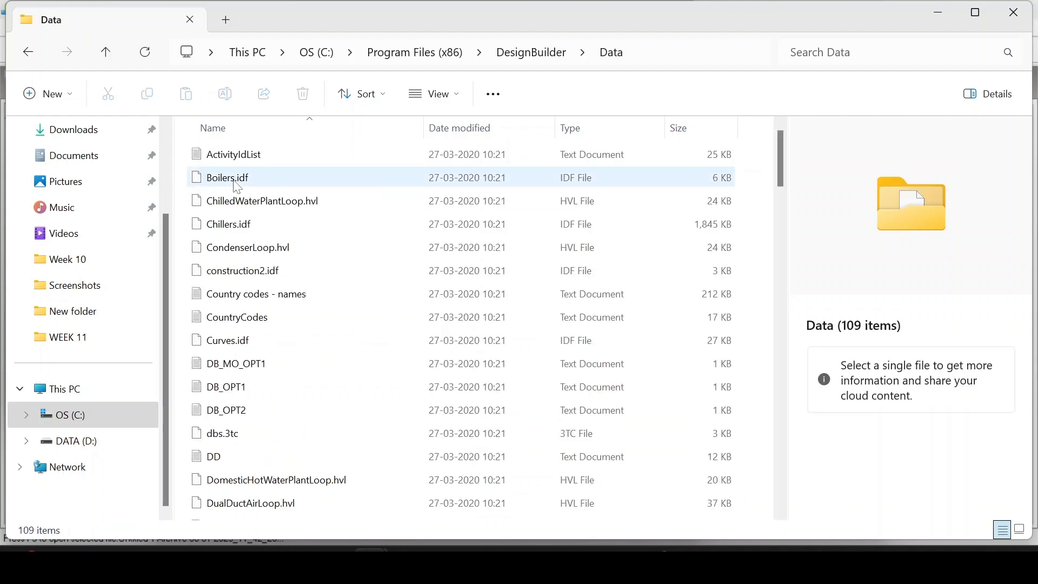
pyautogui.scroll(-3, 238, 188)
pyautogui.scroll(-20, 237, 188)
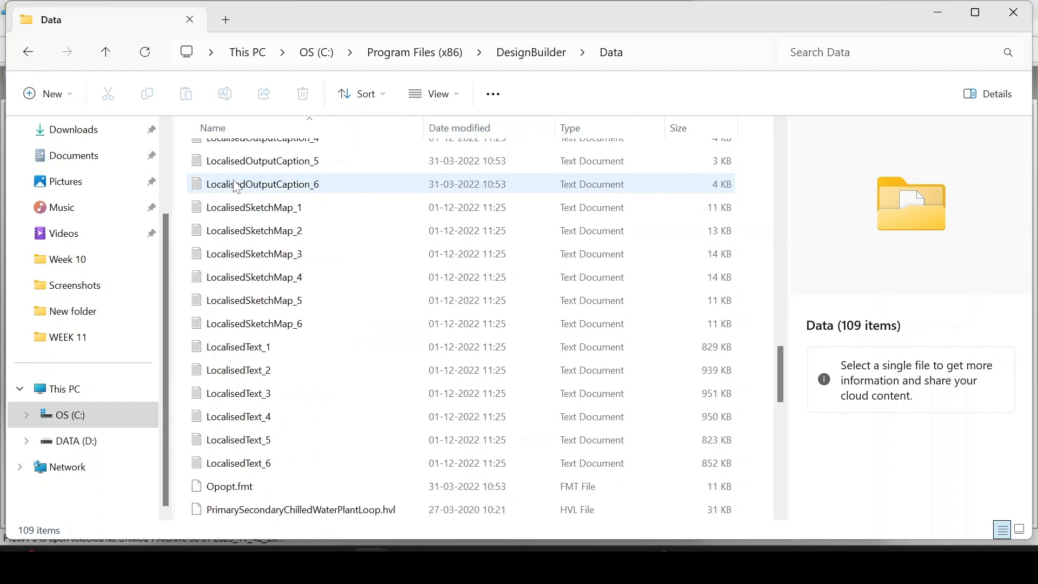
pyautogui.scroll(-2, 237, 187)
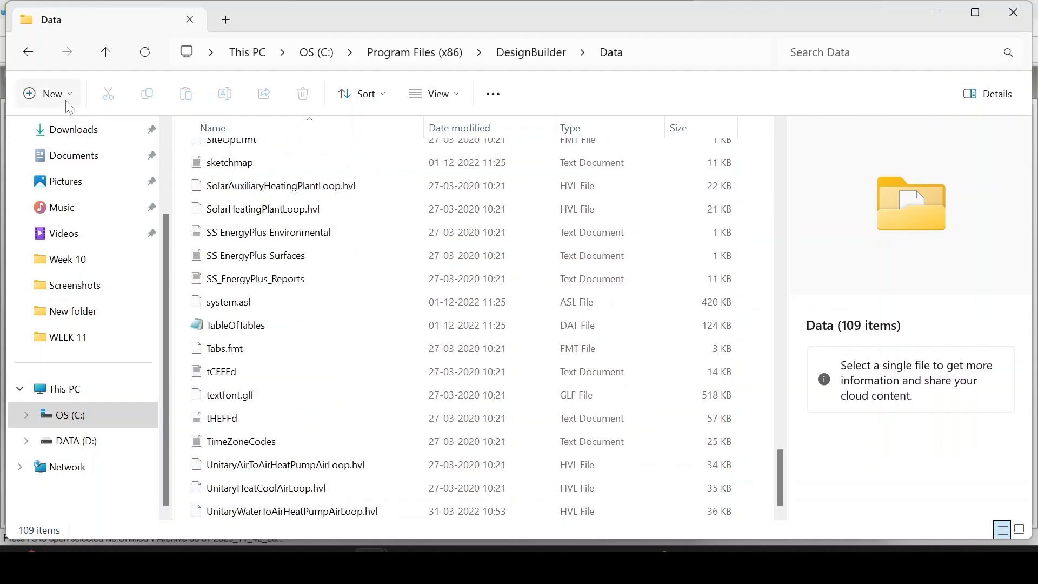
pyautogui.scroll(12, 341, 432)
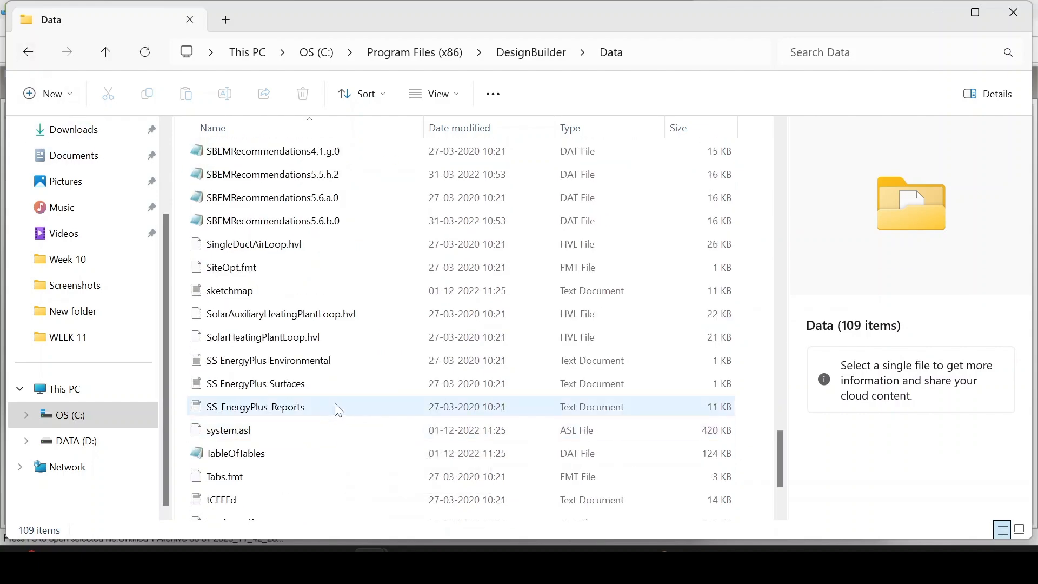
pyautogui.click(27, 52)
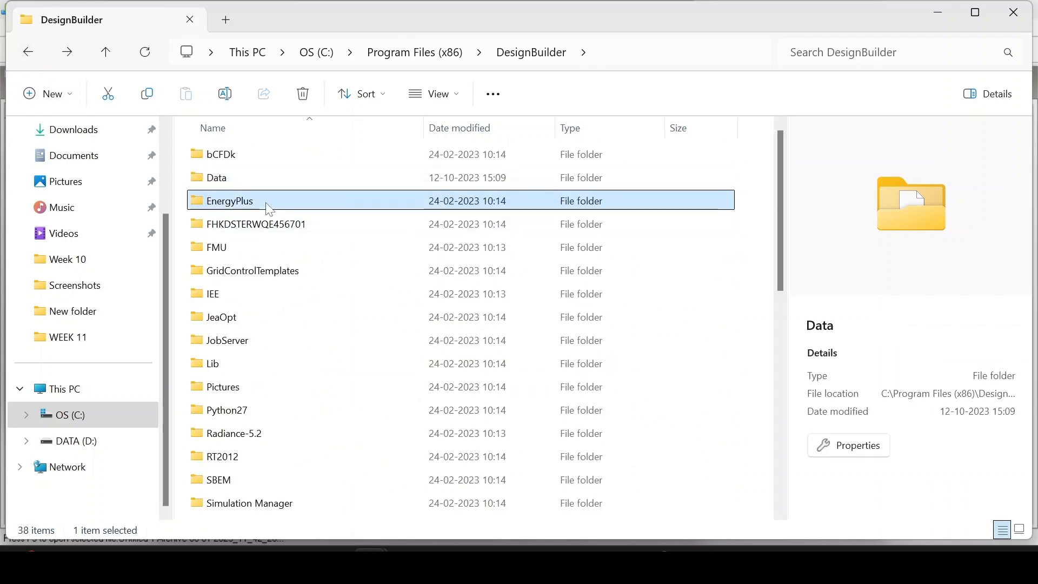
# - Check the EnergyPlus subfolder and the remaining contents of the DesignBuilder folder for weather files
pyautogui.doubleClick(269, 210)
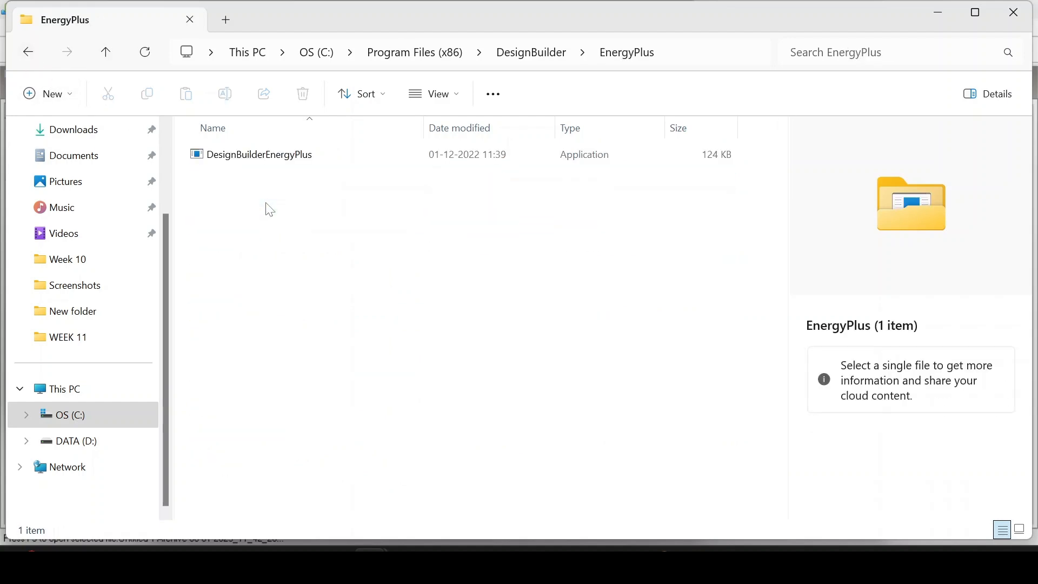
pyautogui.click(28, 52)
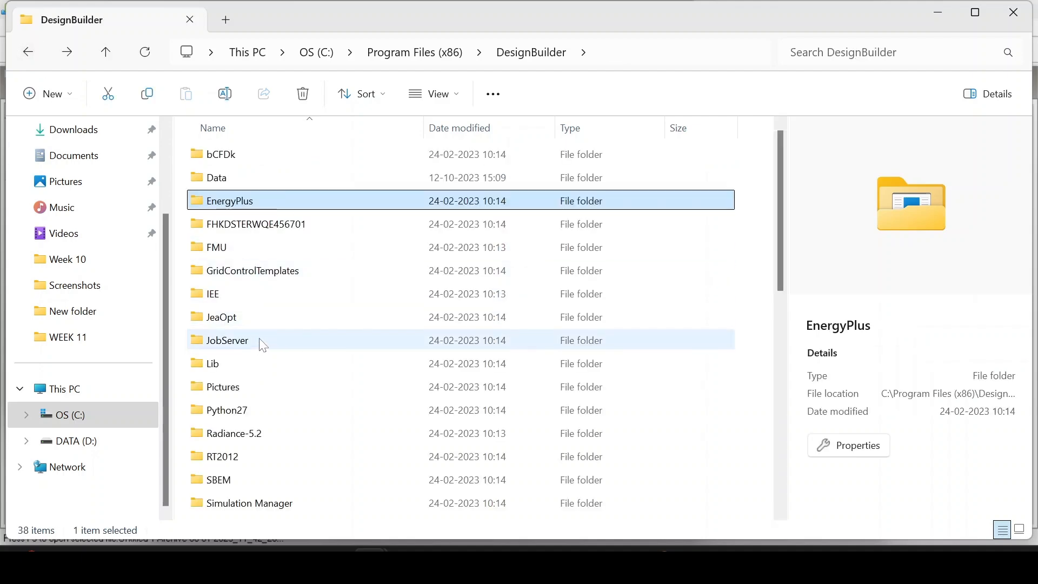
pyautogui.scroll(-5, 266, 365)
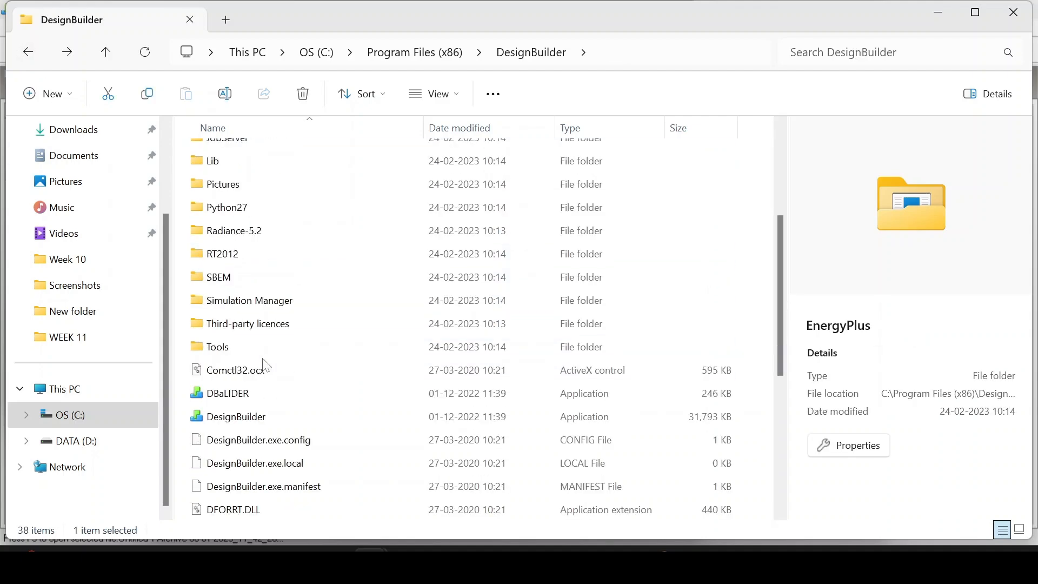
pyautogui.scroll(-3, 266, 365)
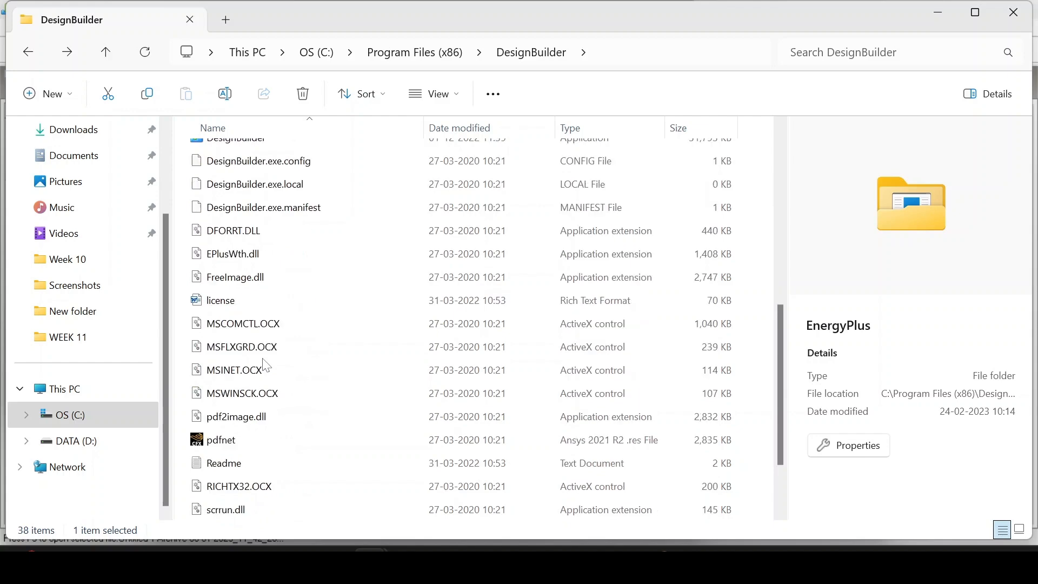
pyautogui.scroll(2, 267, 365)
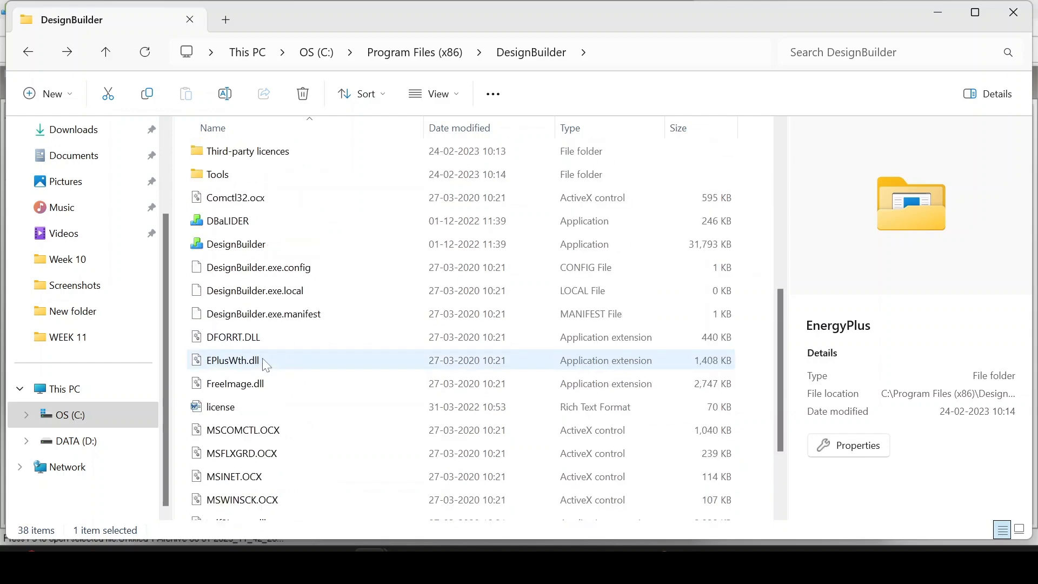
pyautogui.scroll(2, 267, 365)
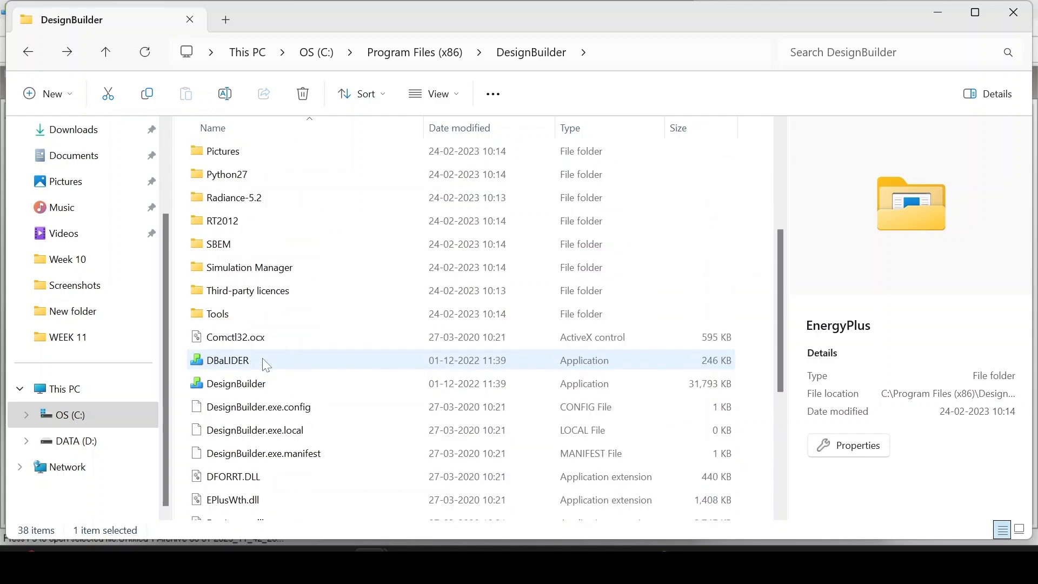
# - Look inside the Simulation Manager folder for weather files, and go back to the DesignBuilder folder listing
pyautogui.click(263, 270)
pyautogui.click(263, 270)
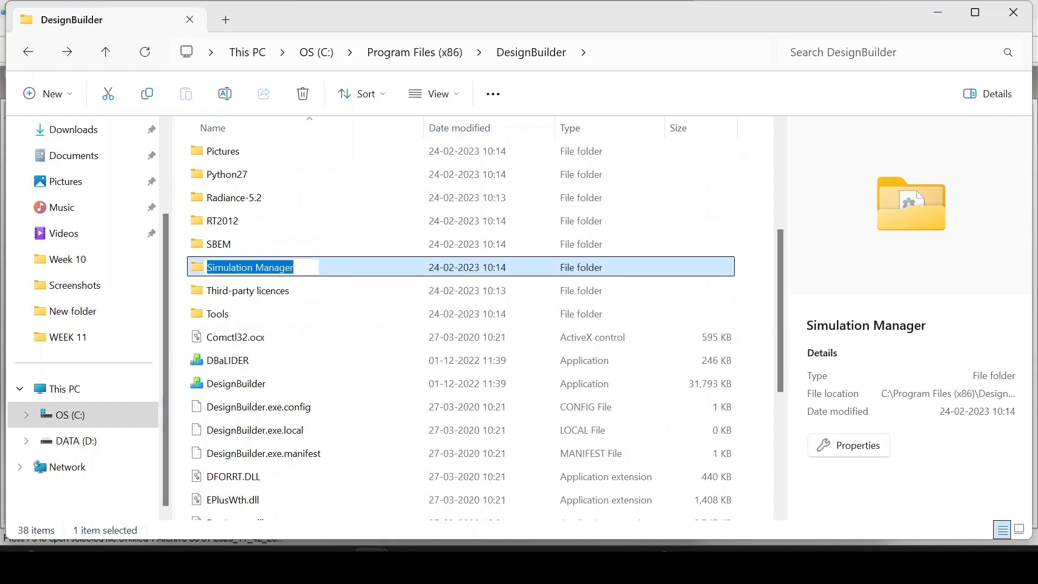
pyautogui.doubleClick(341, 270)
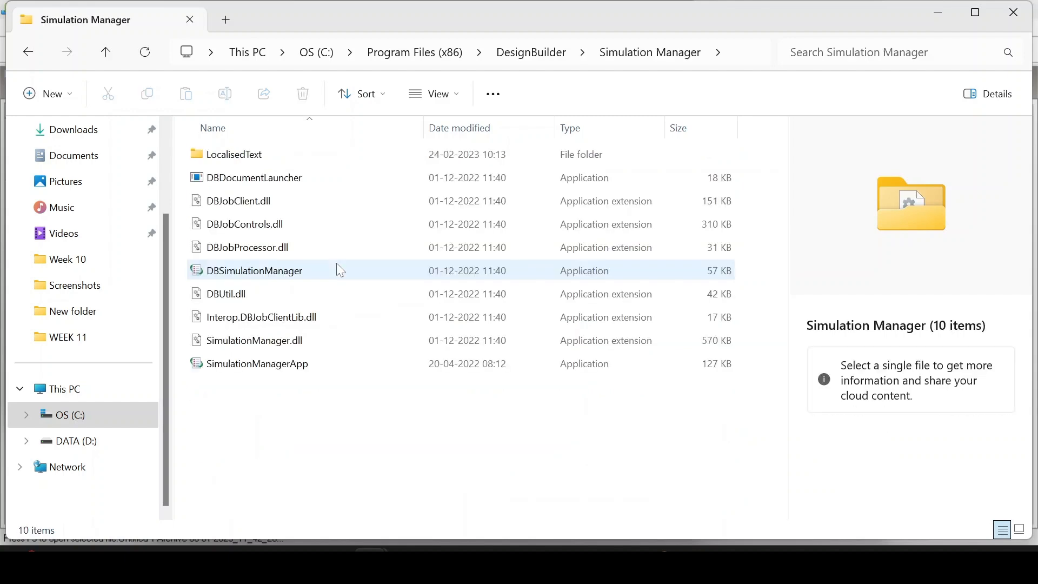
pyautogui.click(30, 52)
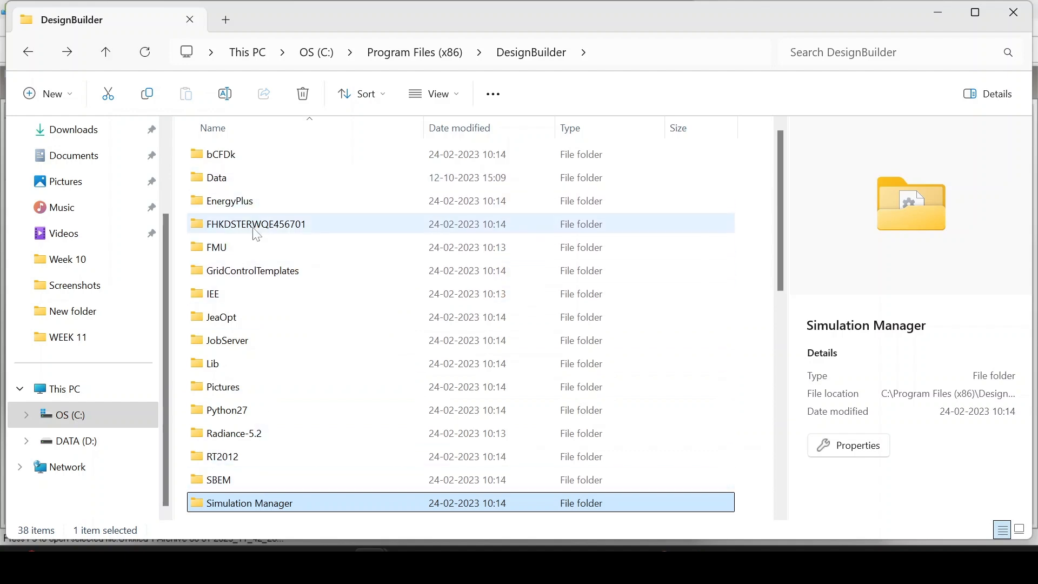
pyautogui.scroll(-1, 248, 346)
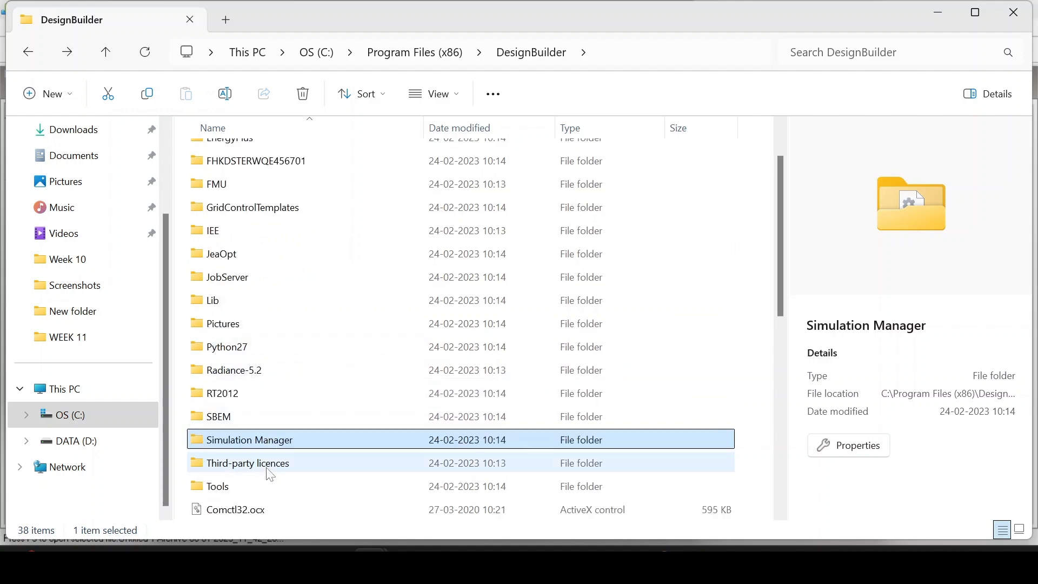
pyautogui.scroll(-2, 274, 459)
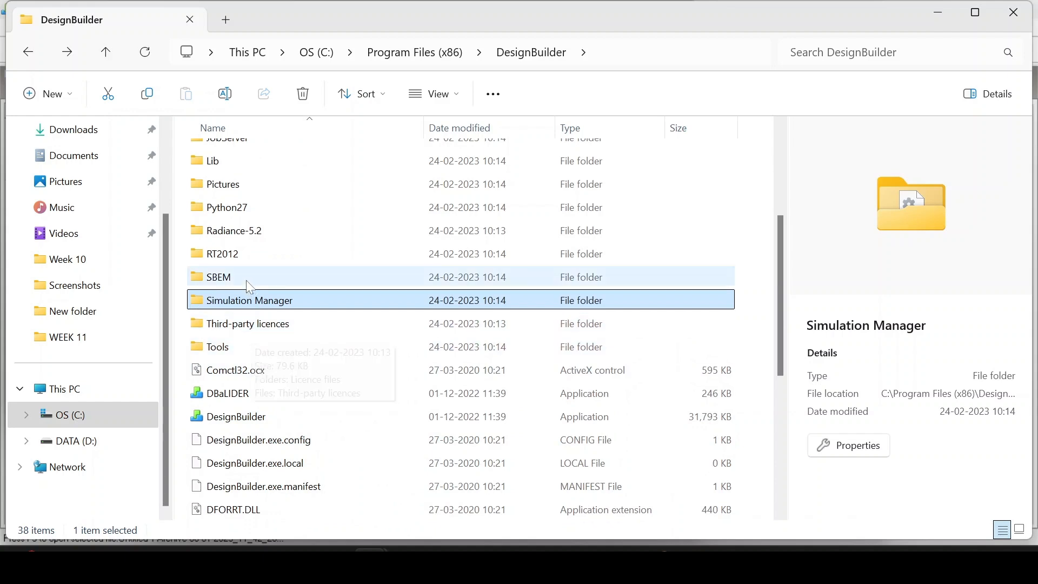
# - Switch to DesignBuilder and browse the available EPW files for the IND_DELHI_LEH_ISHRAE hourly weather filename
pyautogui.moveTo(656, 565)
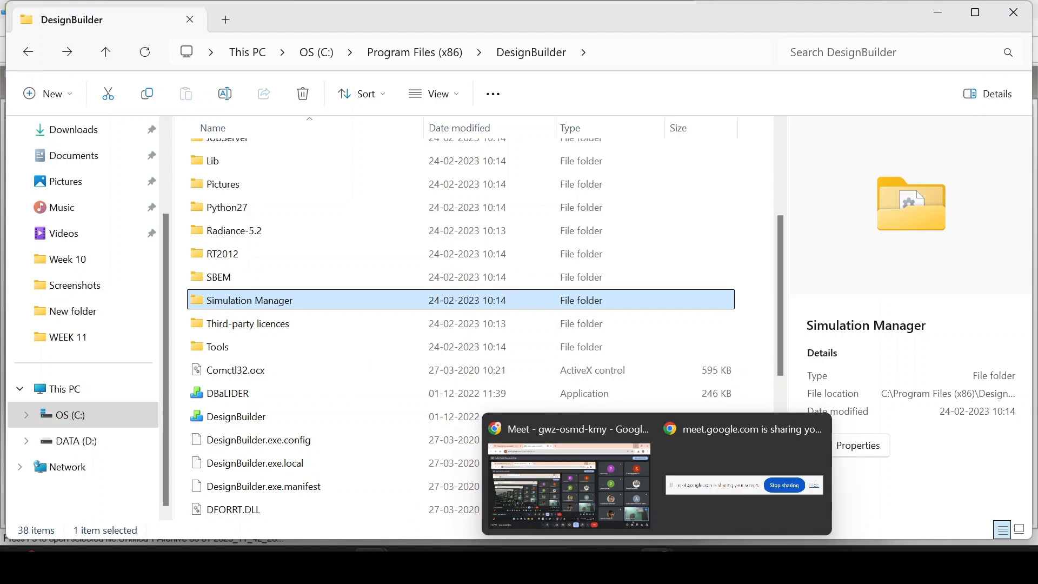
pyautogui.scroll(2, 254, 283)
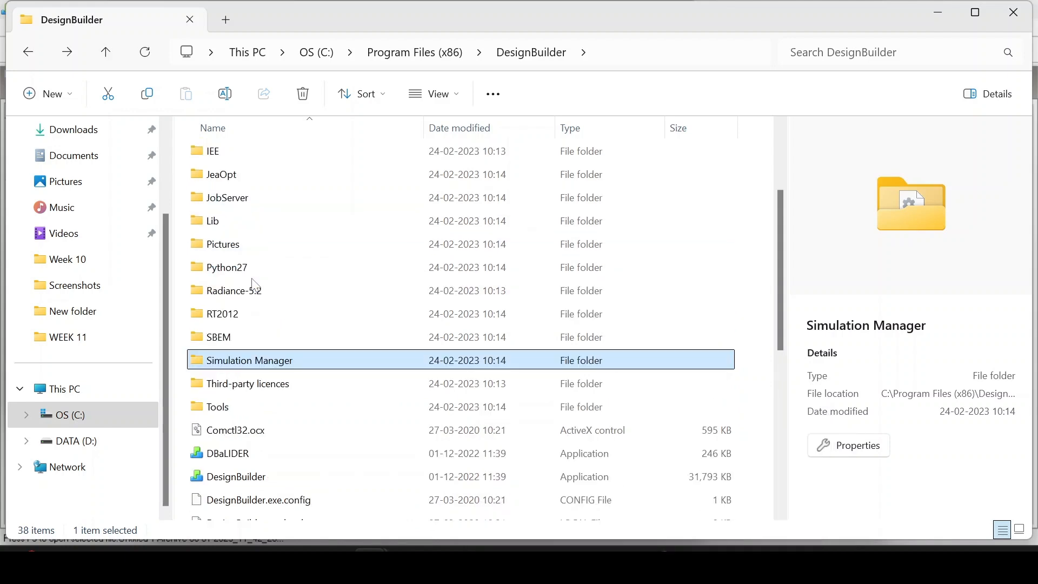
pyautogui.moveTo(727, 565)
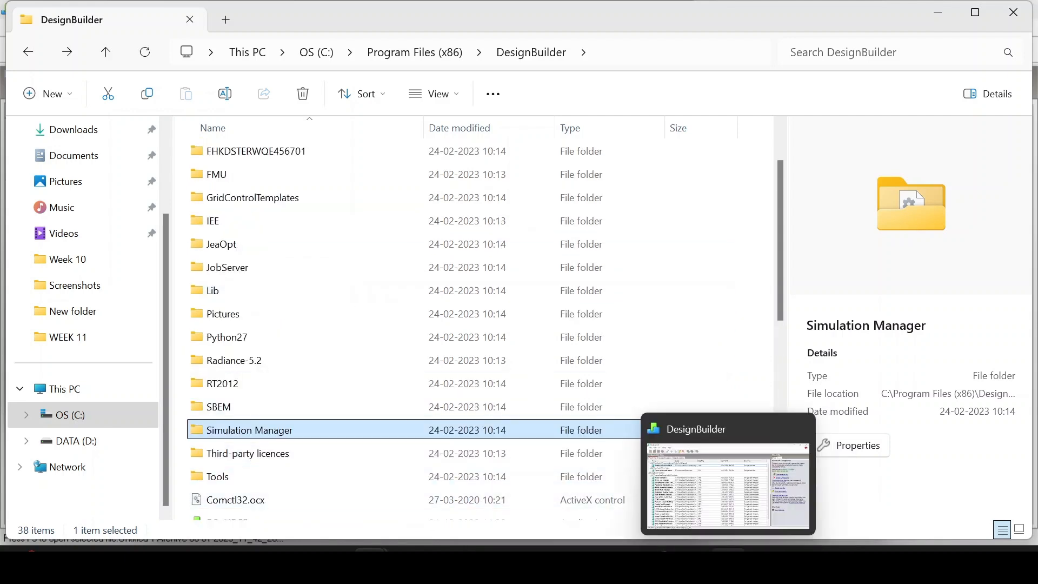
pyautogui.click(714, 504)
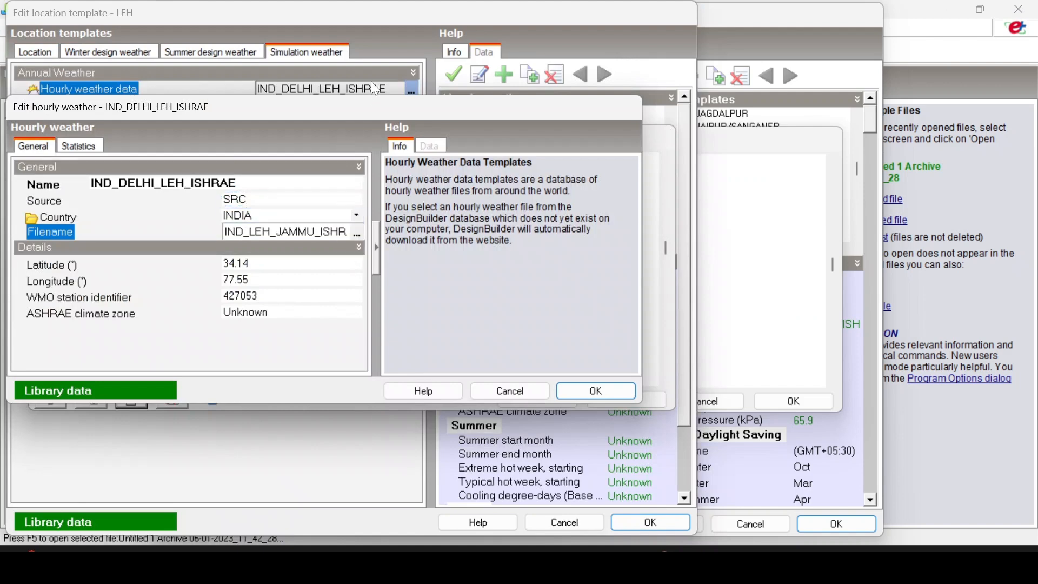
pyautogui.click(357, 234)
pyautogui.scroll(-1, 487, 265)
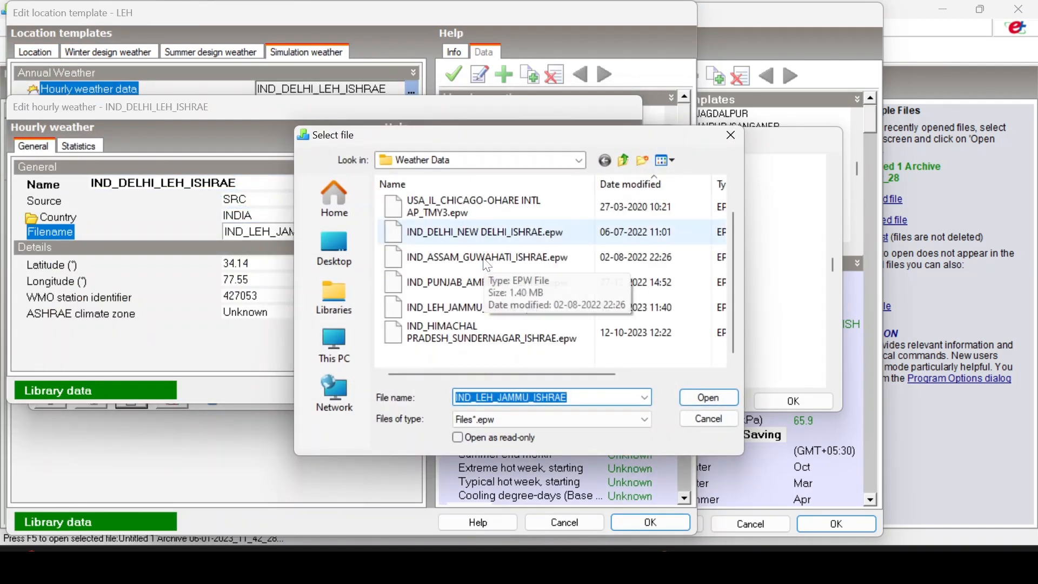
pyautogui.scroll(1, 488, 266)
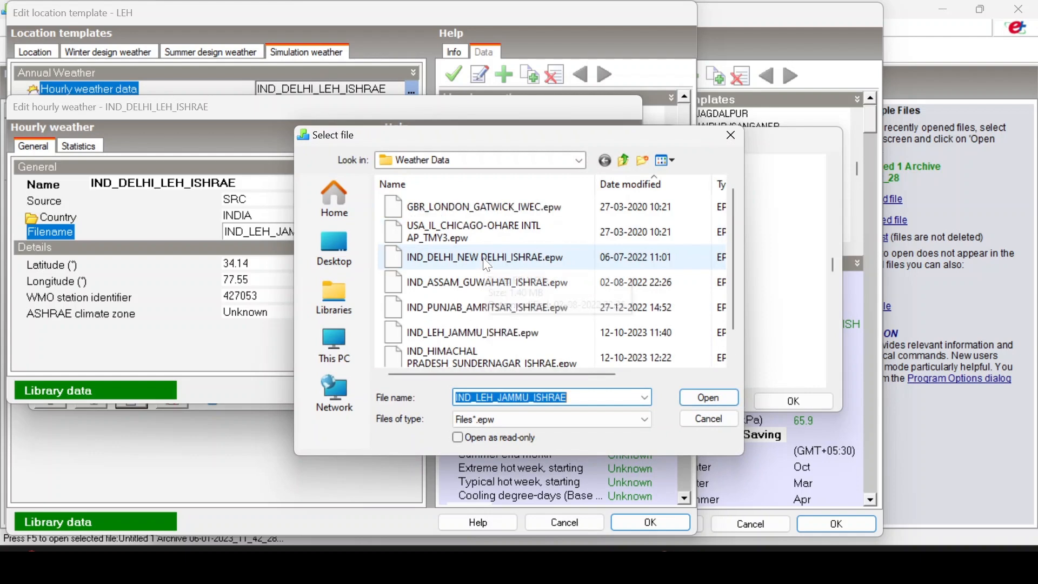
# - Examine the Weather Data folder's location in the drive hierarchy and look through the EPW files it holds
pyautogui.click(579, 159)
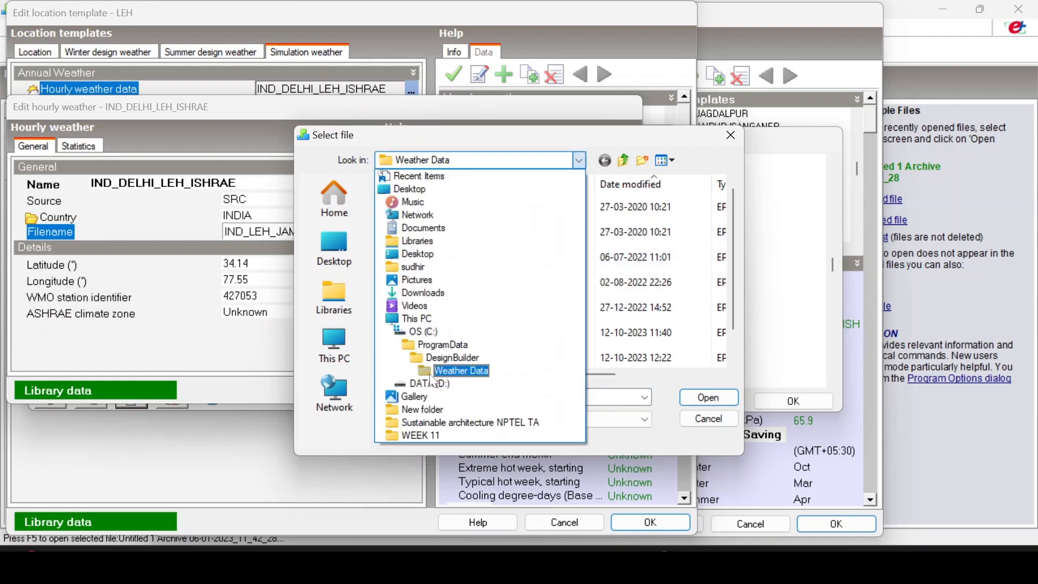
pyautogui.click(452, 369)
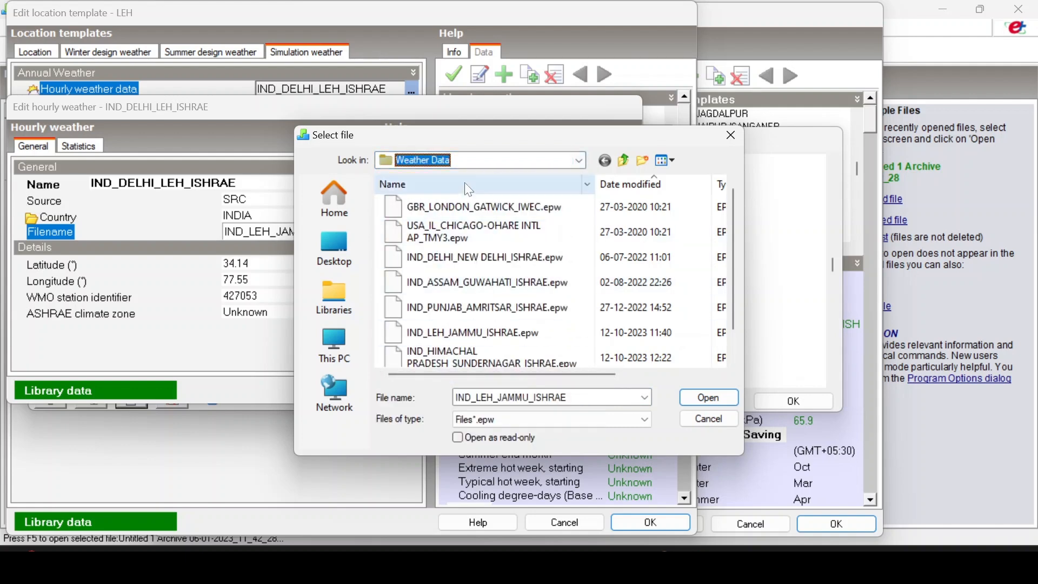
pyautogui.click(581, 161)
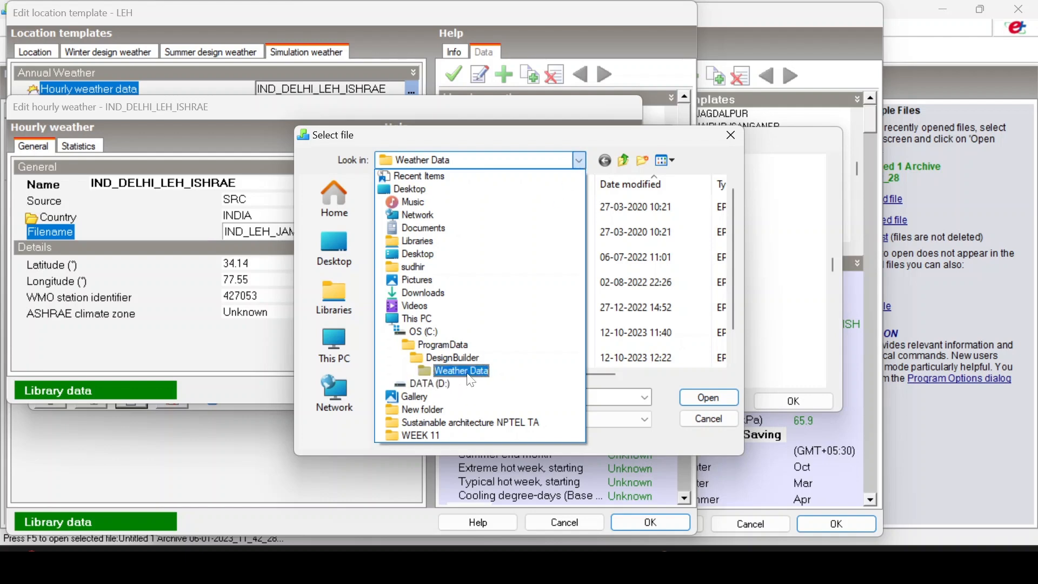
pyautogui.click(580, 158)
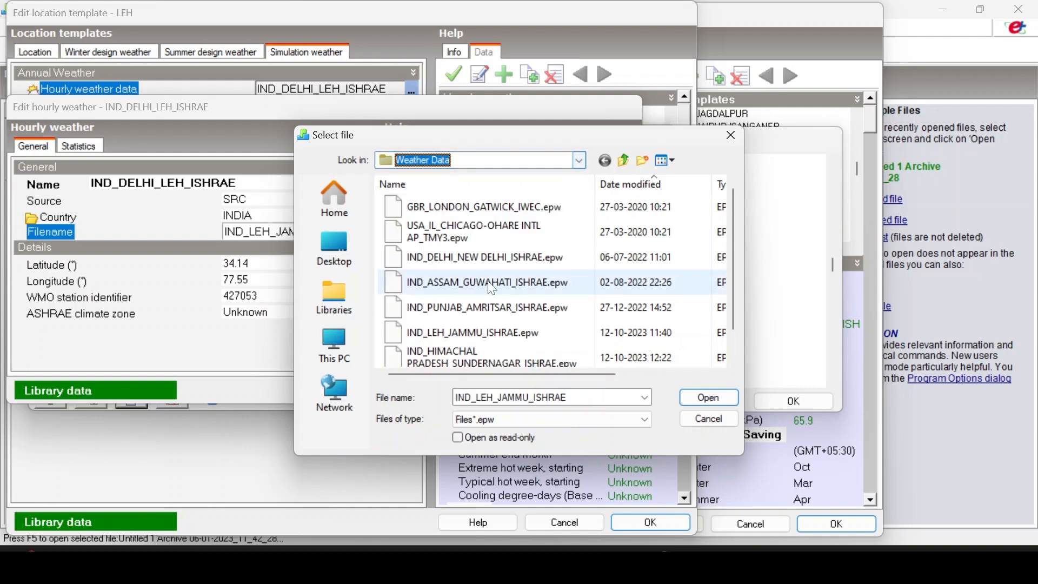
pyautogui.scroll(-1, 491, 288)
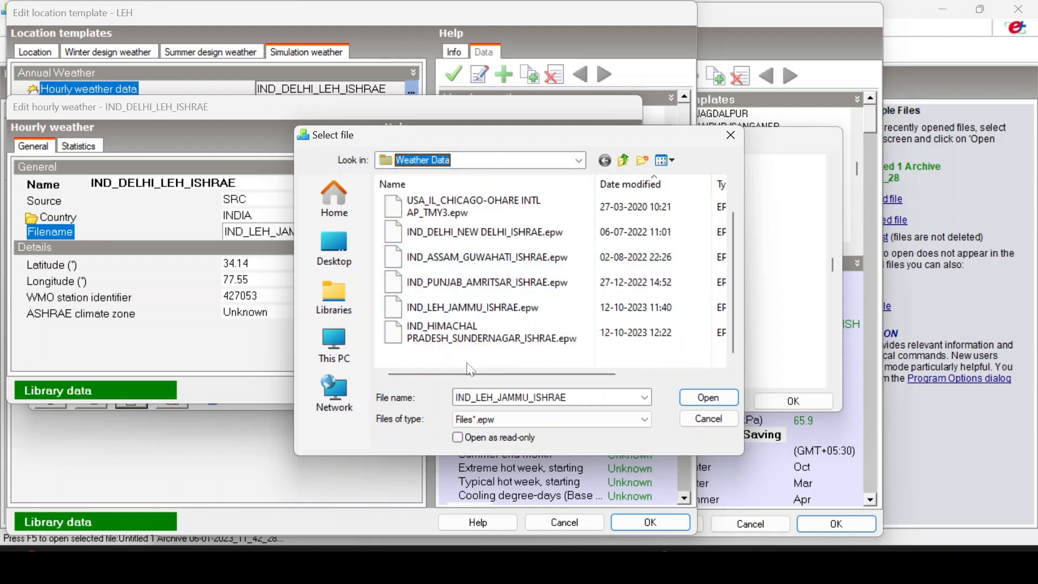
pyautogui.scroll(1, 462, 281)
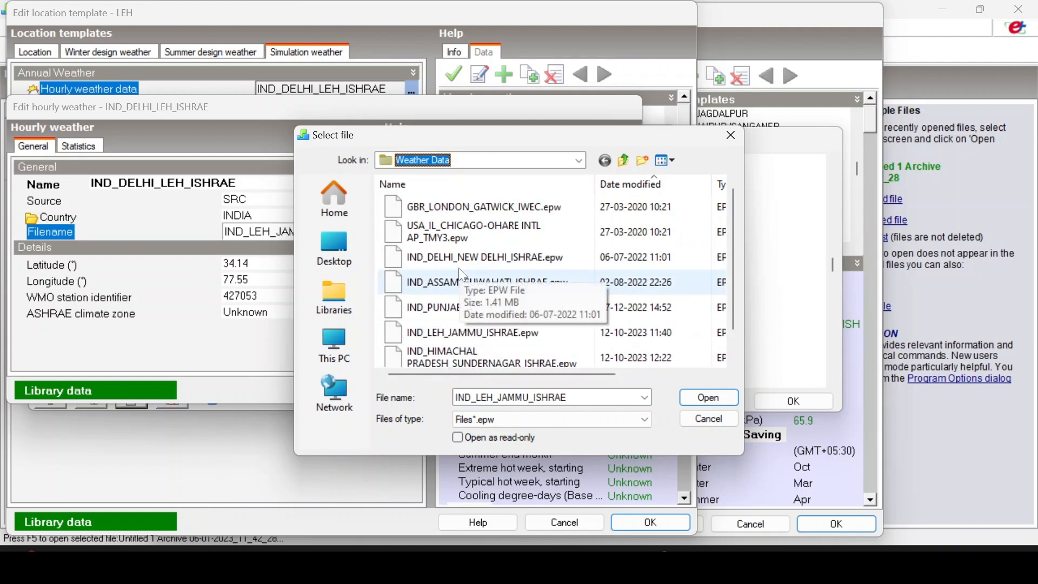
pyautogui.scroll(-1, 462, 280)
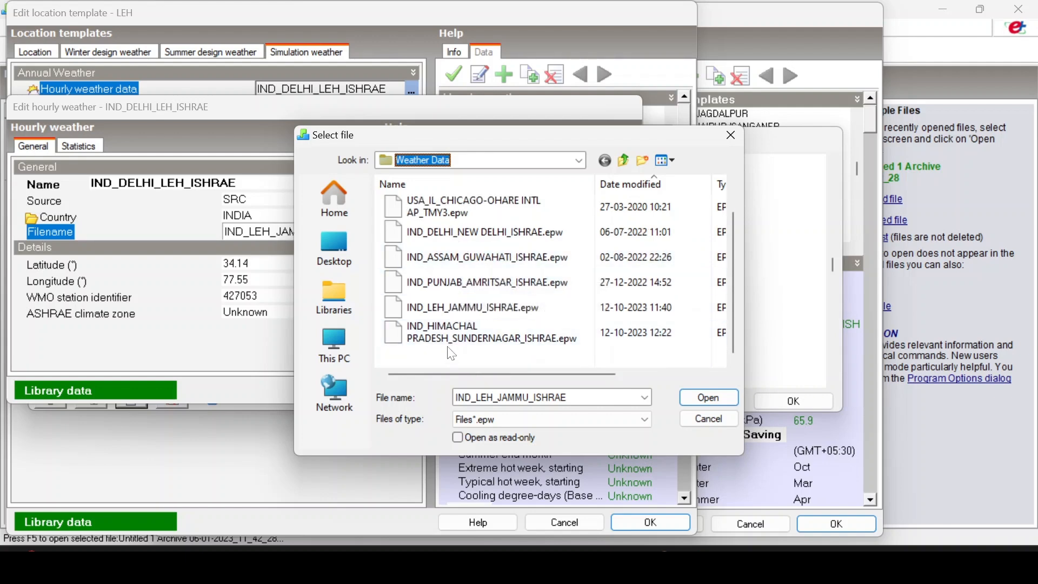
# - Cancel the file selection, hourly weather and LEH location template dialogs to return to the location template list
pyautogui.click(699, 413)
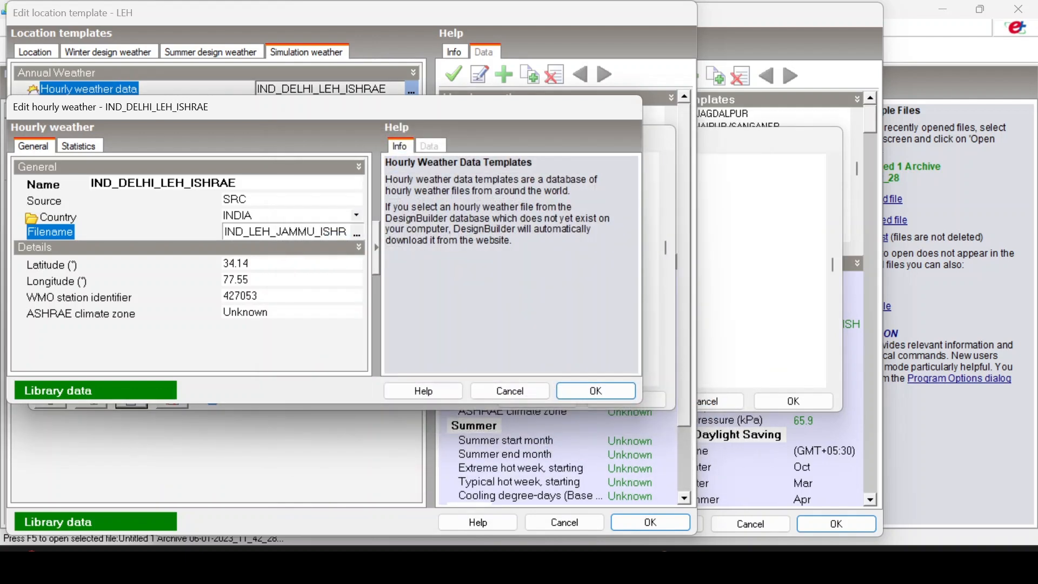
pyautogui.click(508, 392)
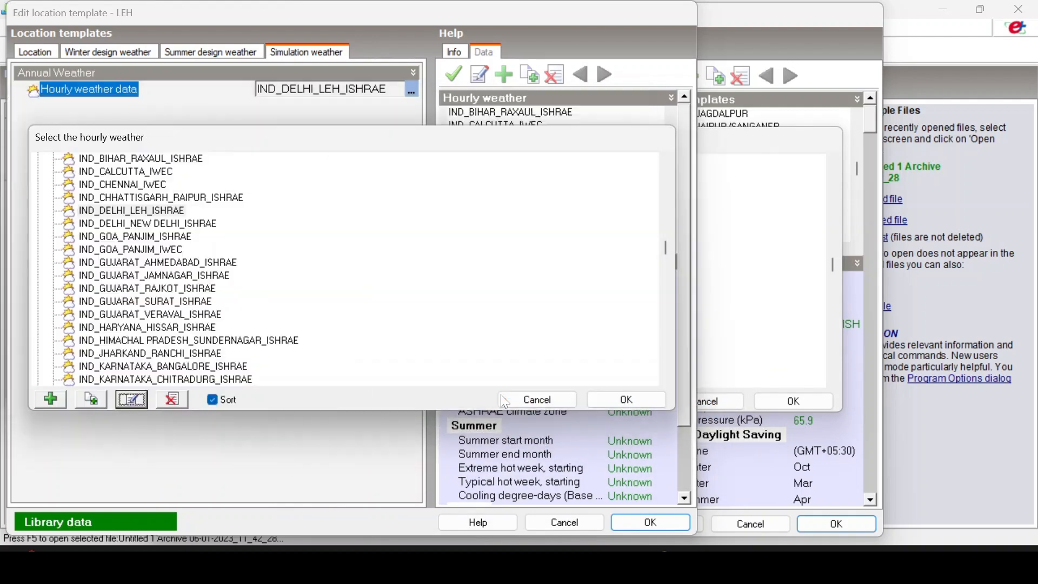
pyautogui.click(530, 400)
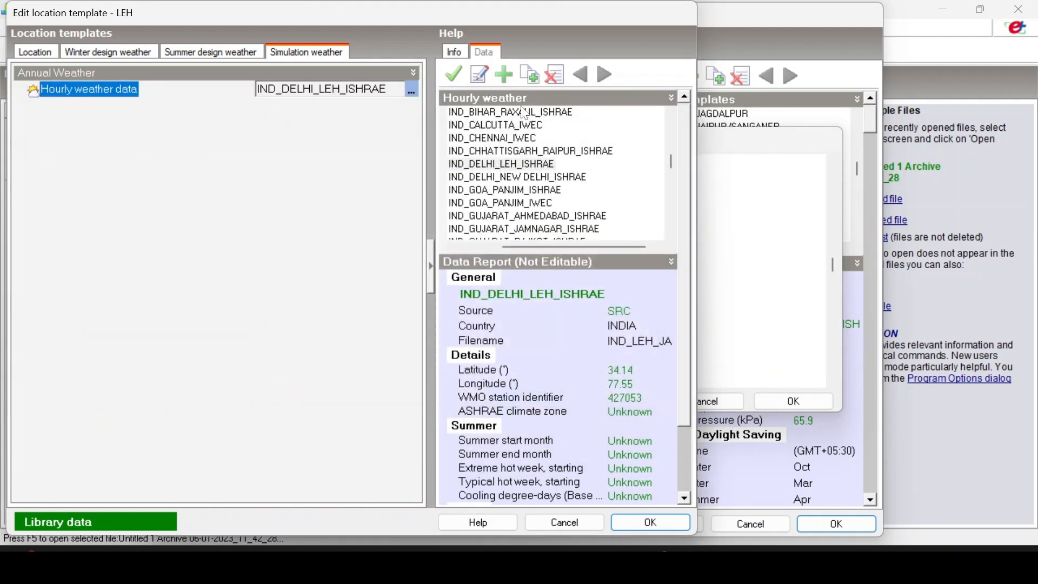
pyautogui.click(564, 523)
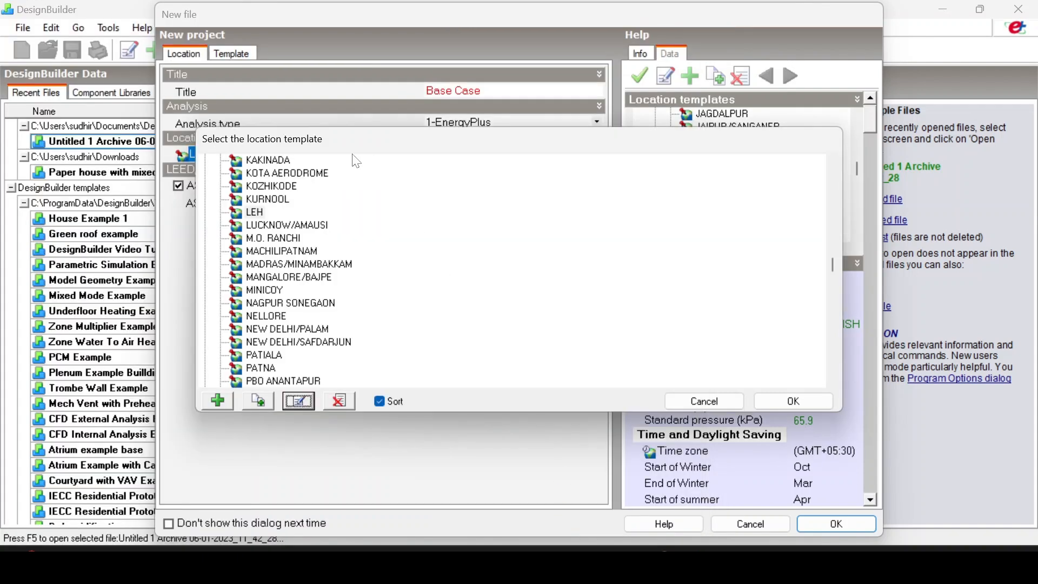
# - Reopen the LEH location template for editing and open its simulation weather entry IND_DELHI_LEH_ISHRAE at the Filename setting
pyautogui.click(257, 213)
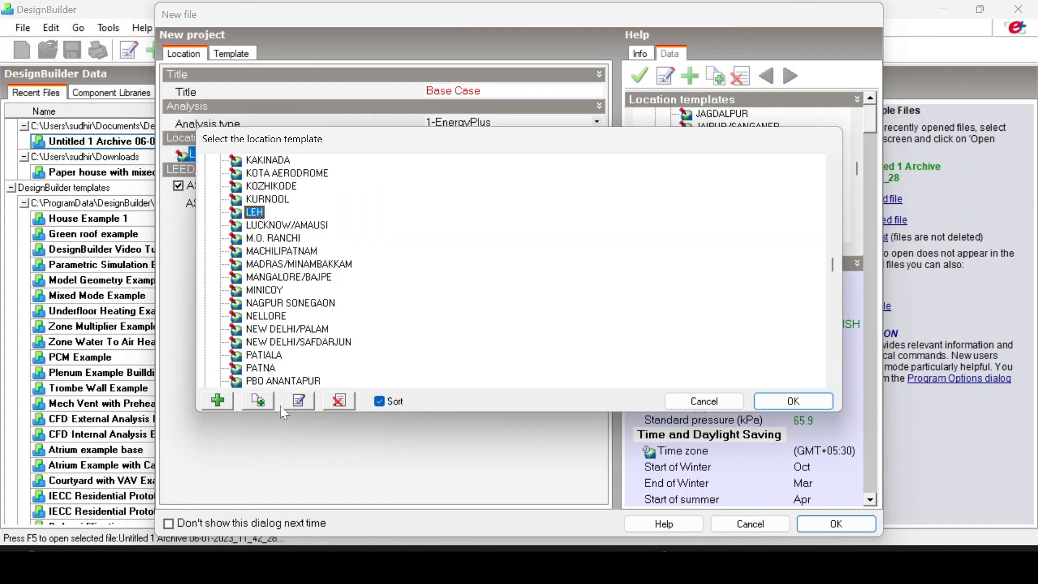
pyautogui.click(299, 401)
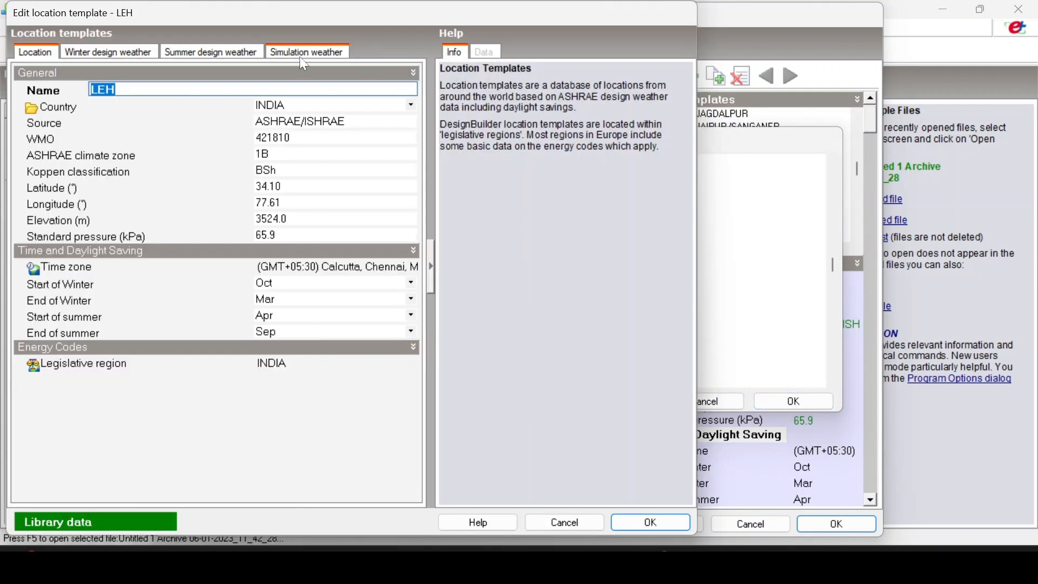
pyautogui.click(301, 57)
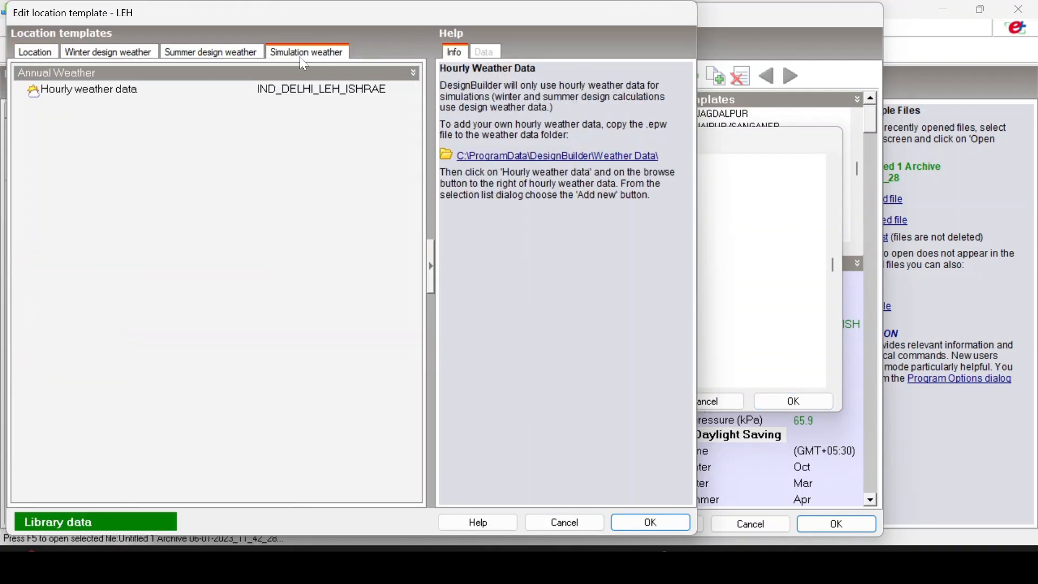
pyautogui.click(405, 96)
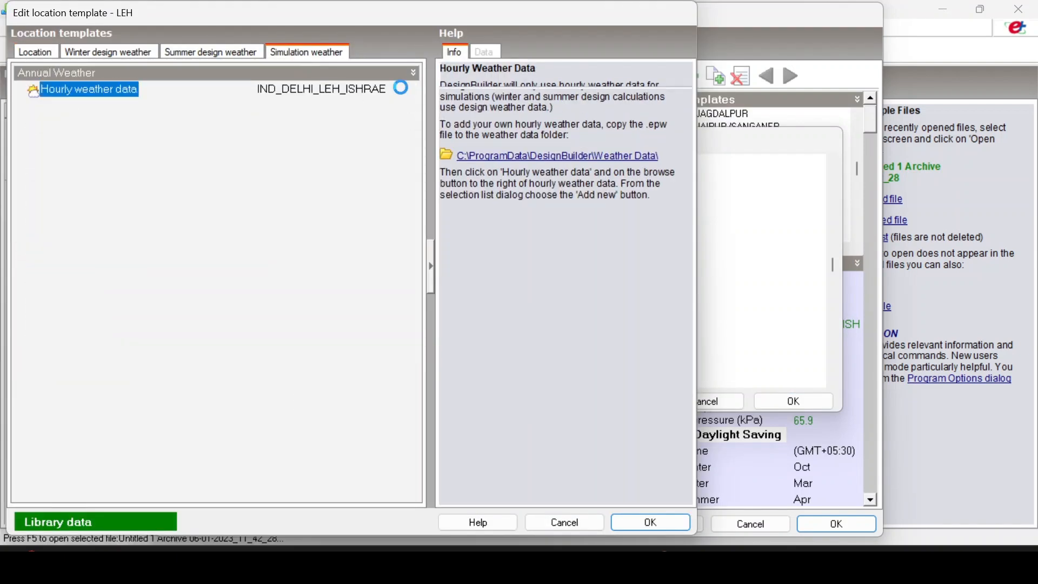
pyautogui.click(414, 96)
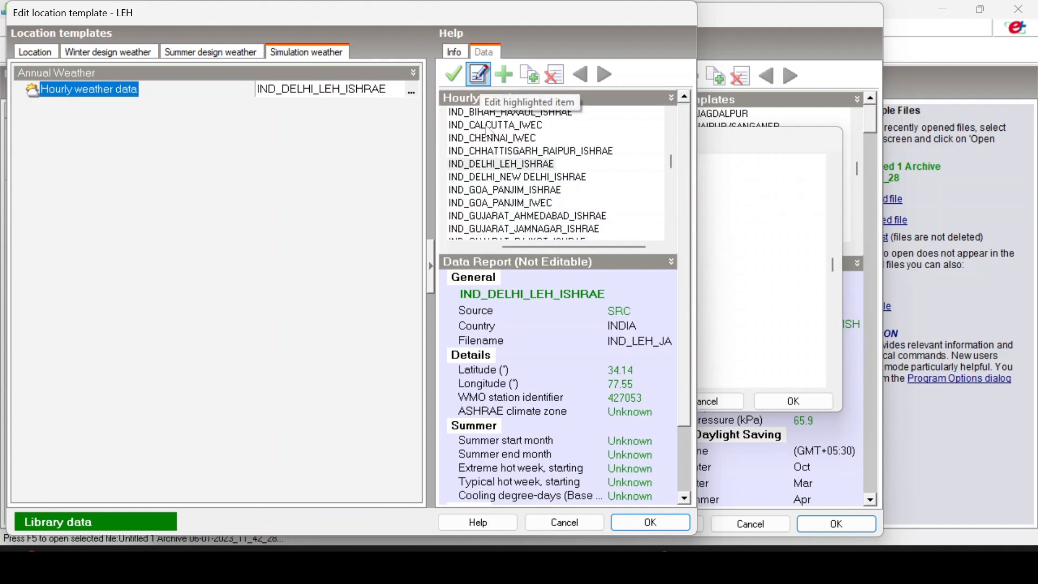
pyautogui.click(478, 75)
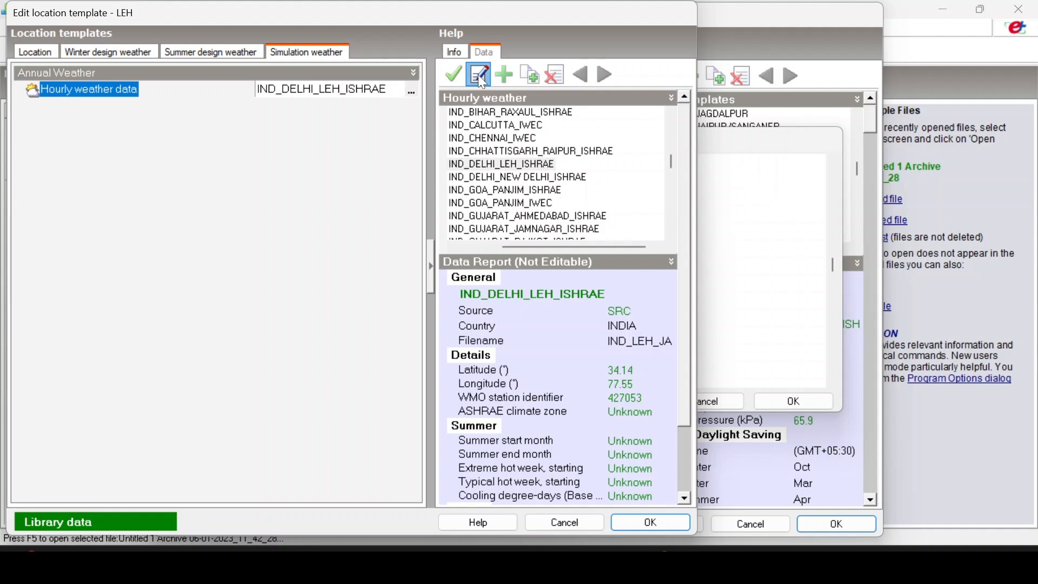
pyautogui.click(382, 258)
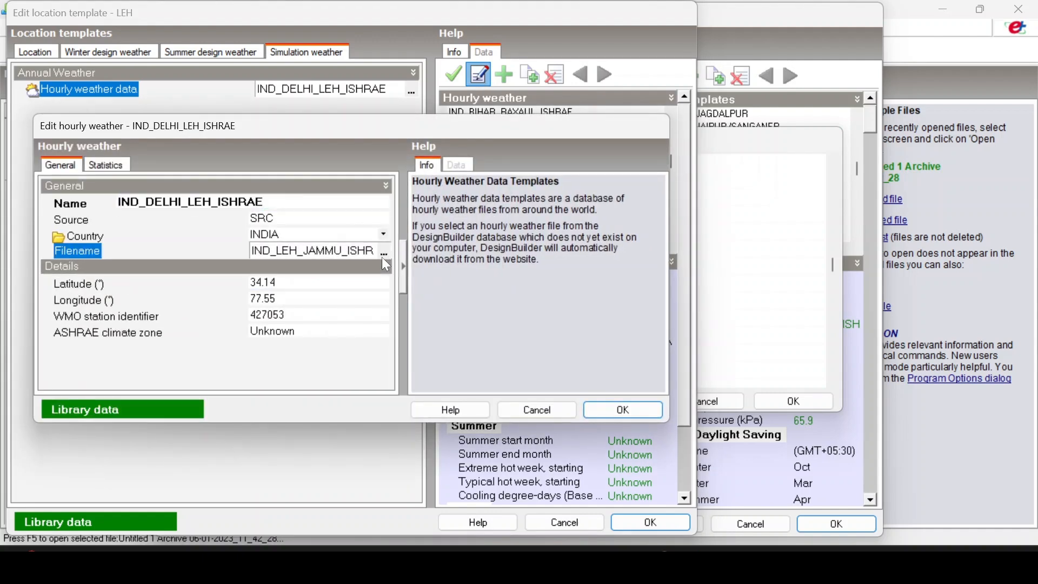
# - Review the Weather Data EPW files for the Filename setting, accept IND_LEH_JAMMU_ISHRAE, and cancel the hourly weather edit
pyautogui.click(386, 253)
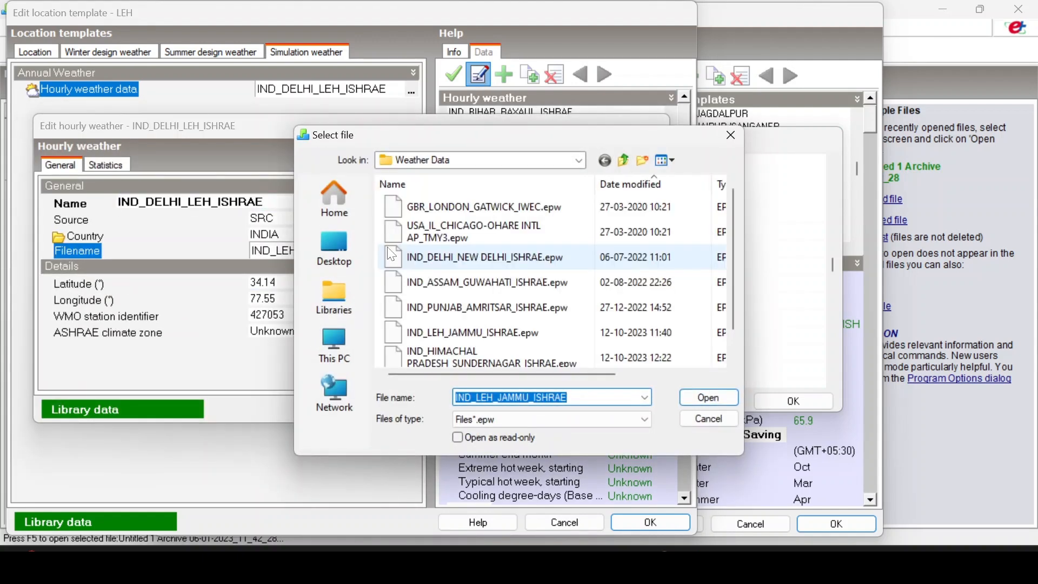
pyautogui.scroll(-1, 523, 246)
pyautogui.scroll(1, 508, 254)
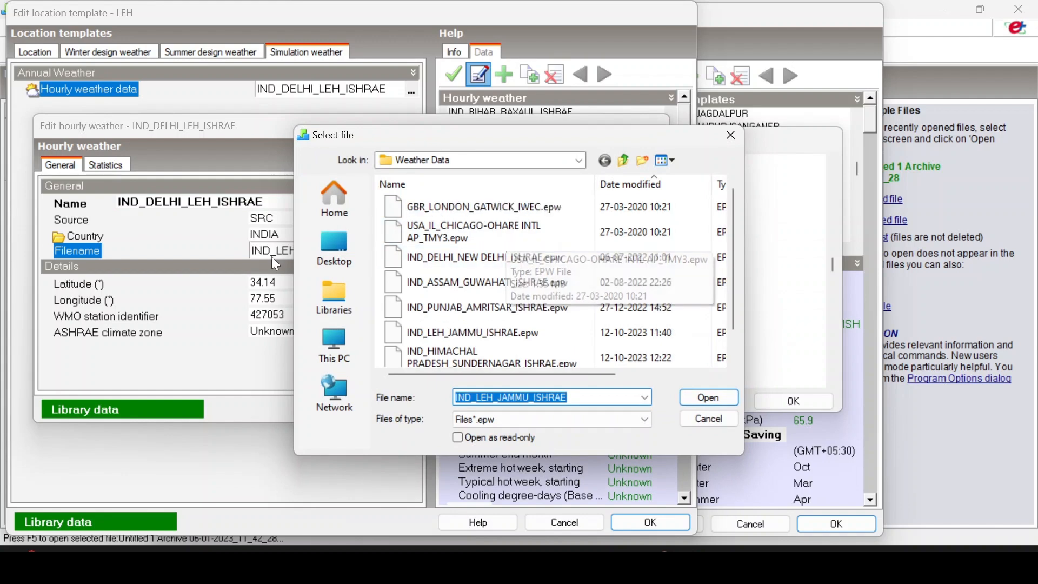
pyautogui.scroll(-1, 490, 278)
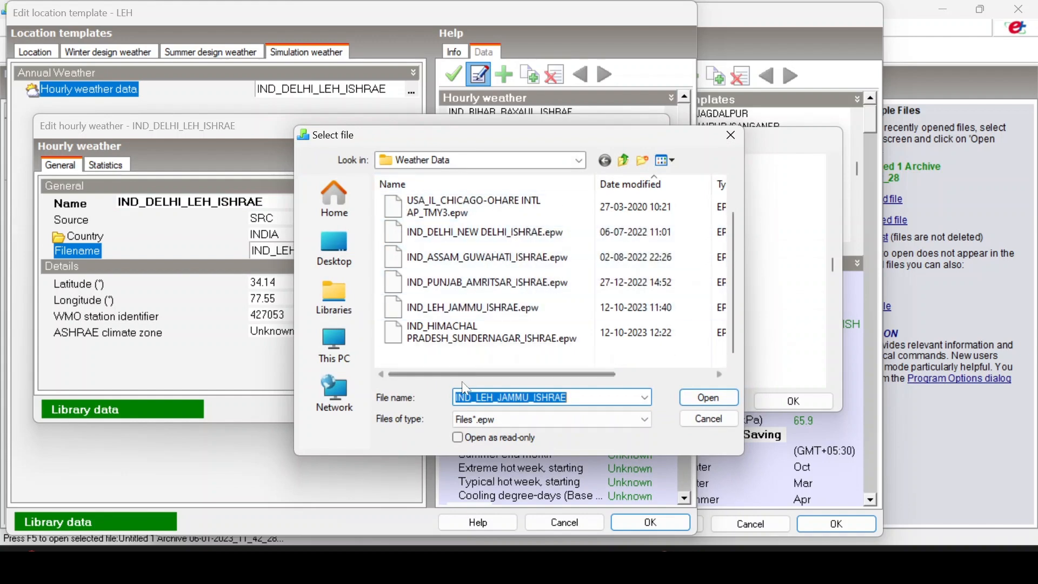
pyautogui.rightClick(439, 361)
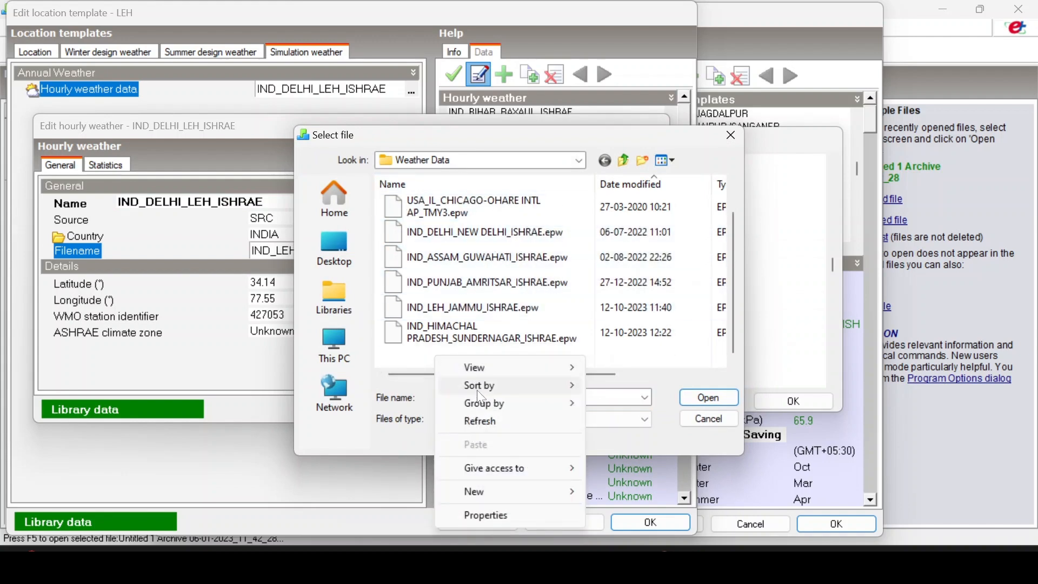
pyautogui.click(435, 354)
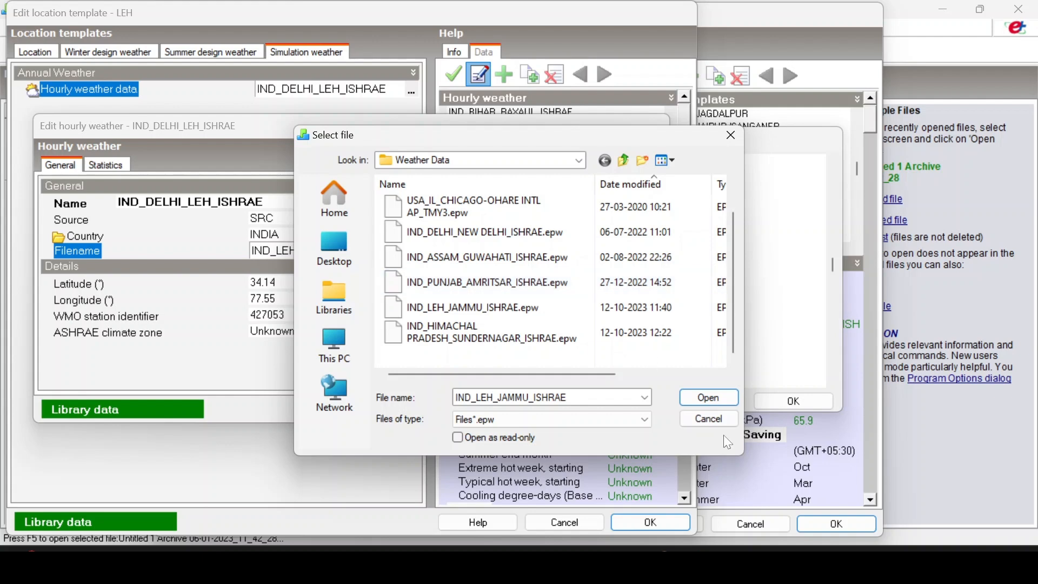
pyautogui.click(711, 404)
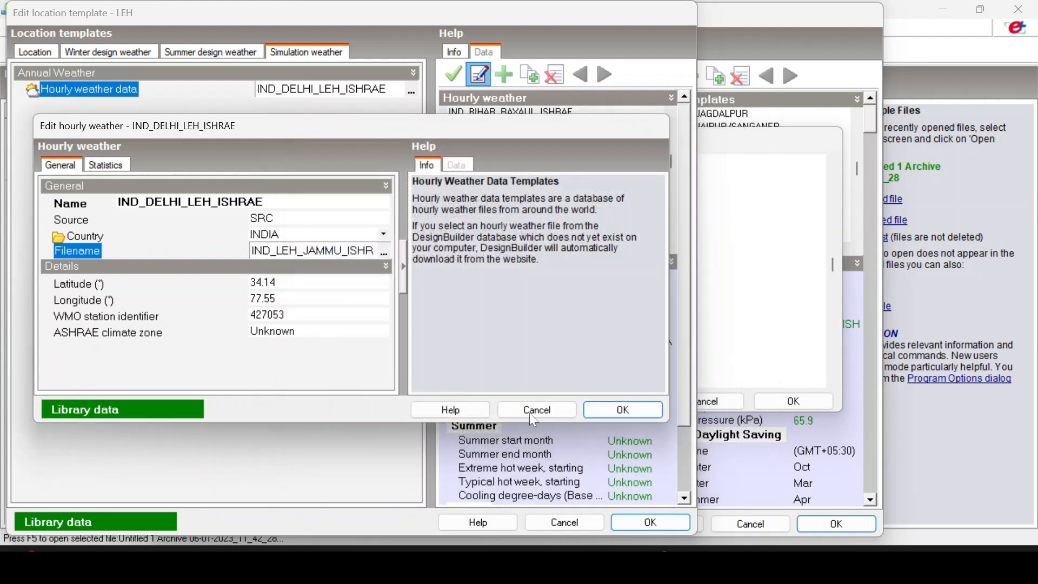
pyautogui.click(543, 410)
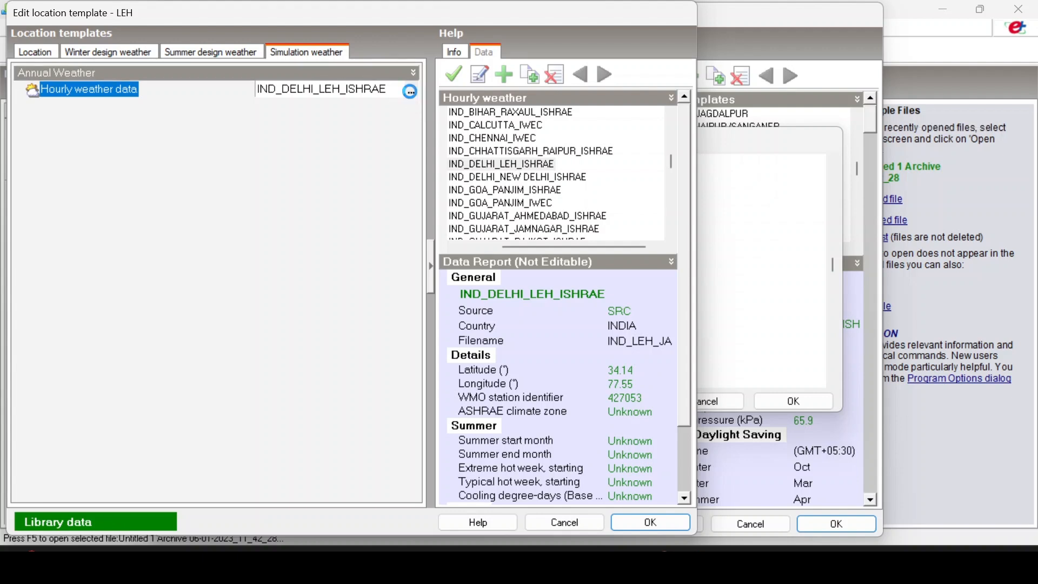
# - Open the hourly weather selection for the LEH template and look through the INDIA entries around IND_DELHI_LEH_ISHRAE
pyautogui.click(410, 92)
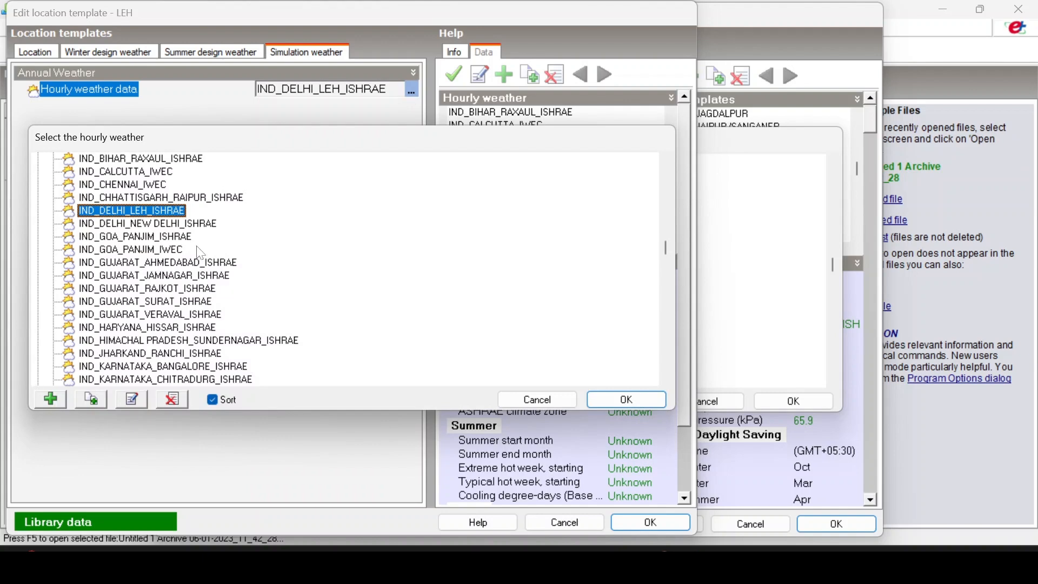
pyautogui.scroll(-6, 130, 316)
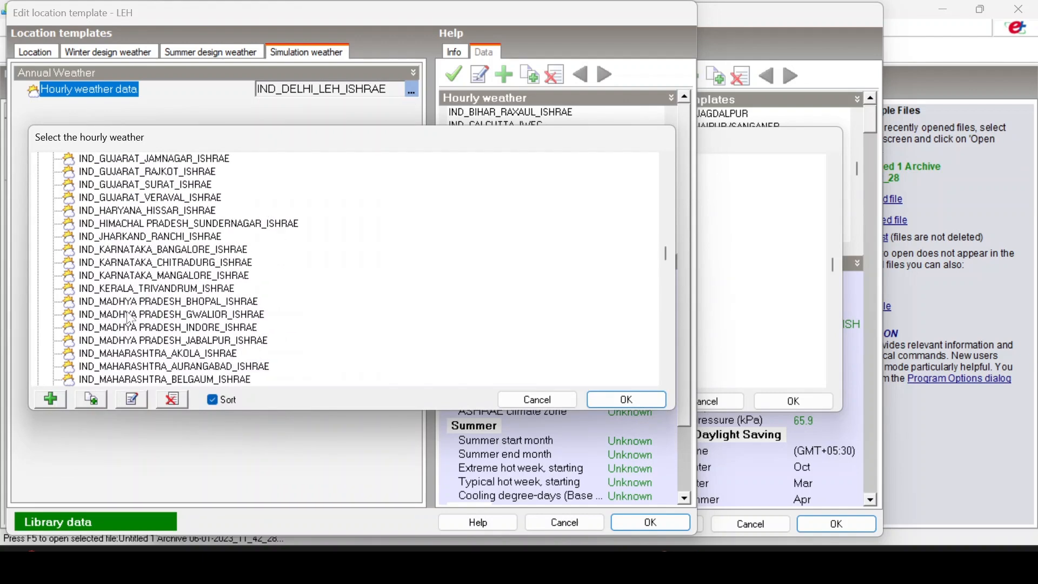
pyautogui.scroll(9, 130, 314)
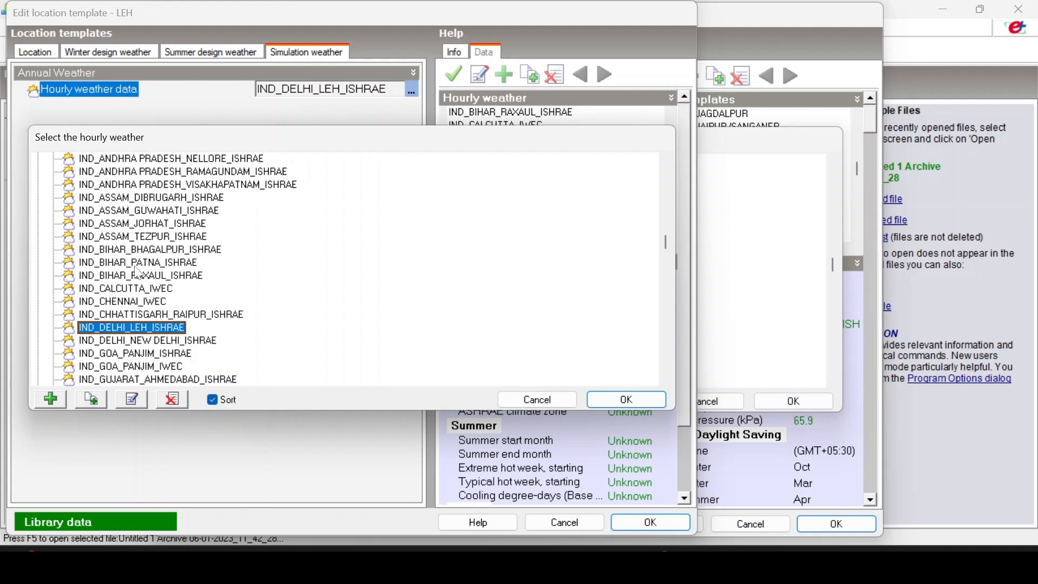
pyautogui.scroll(-4, 138, 273)
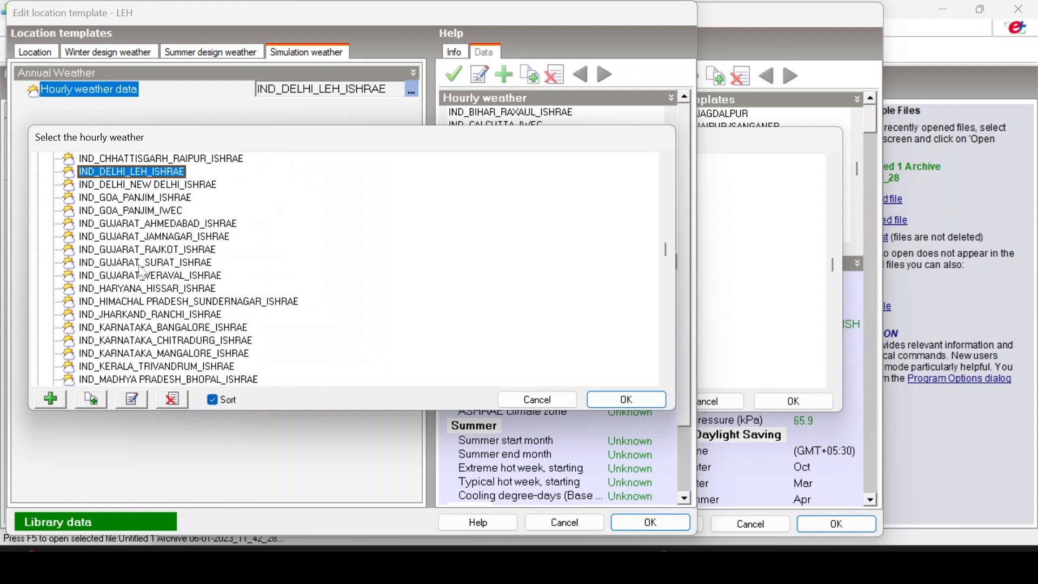
pyautogui.scroll(5, 135, 268)
pyautogui.scroll(6, 133, 266)
pyautogui.scroll(-4, 133, 266)
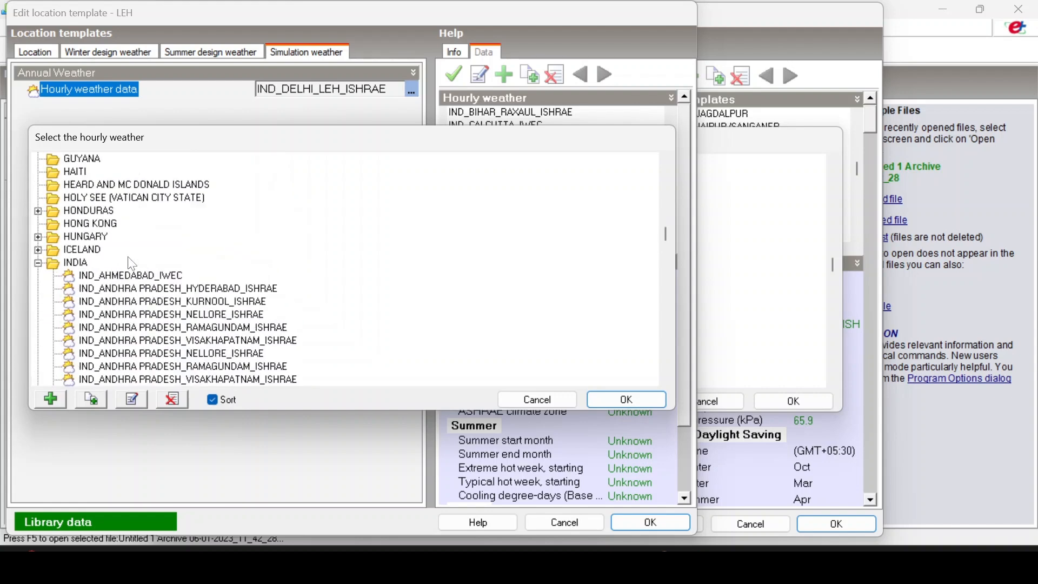
pyautogui.scroll(-2, 131, 260)
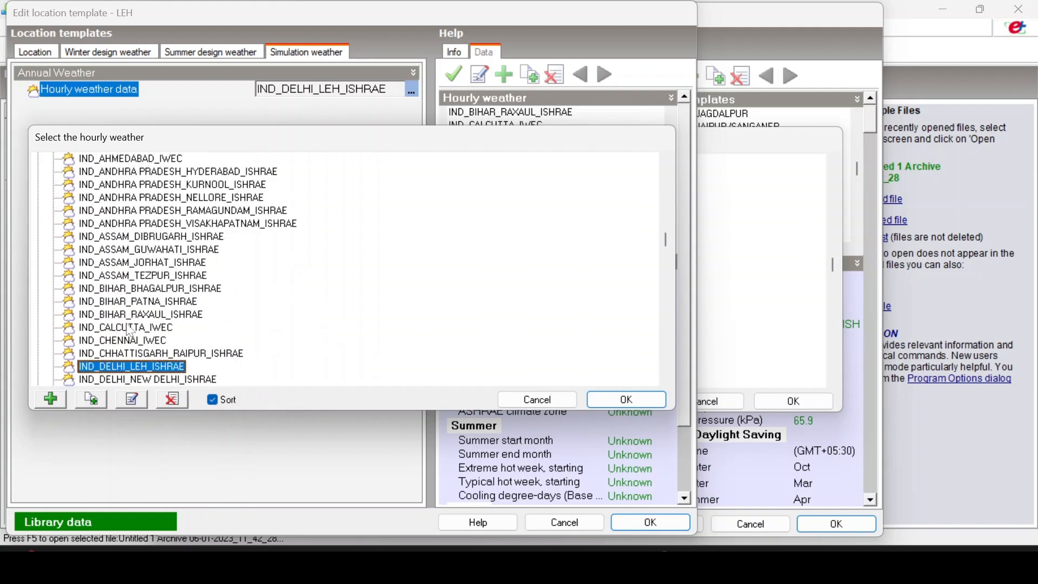
pyautogui.scroll(-3, 130, 325)
pyautogui.scroll(-6, 129, 324)
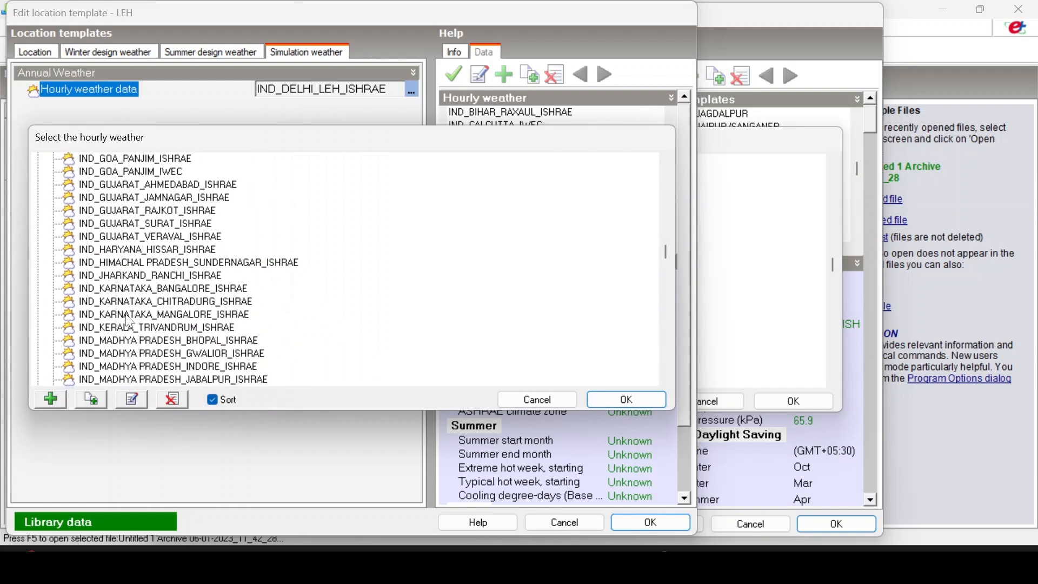
pyautogui.scroll(-1, 129, 319)
pyautogui.scroll(3, 130, 318)
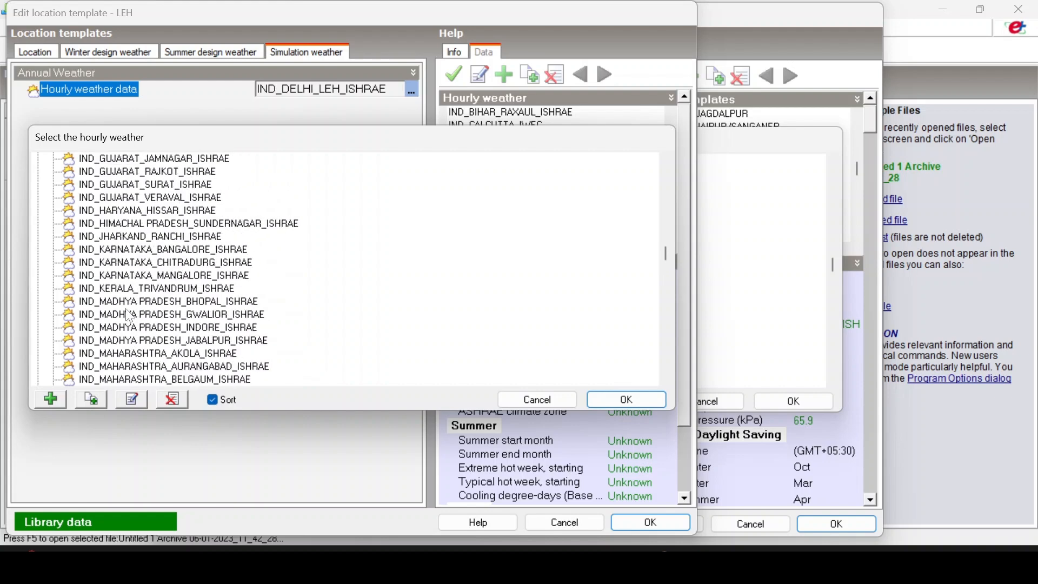
pyautogui.scroll(3, 129, 318)
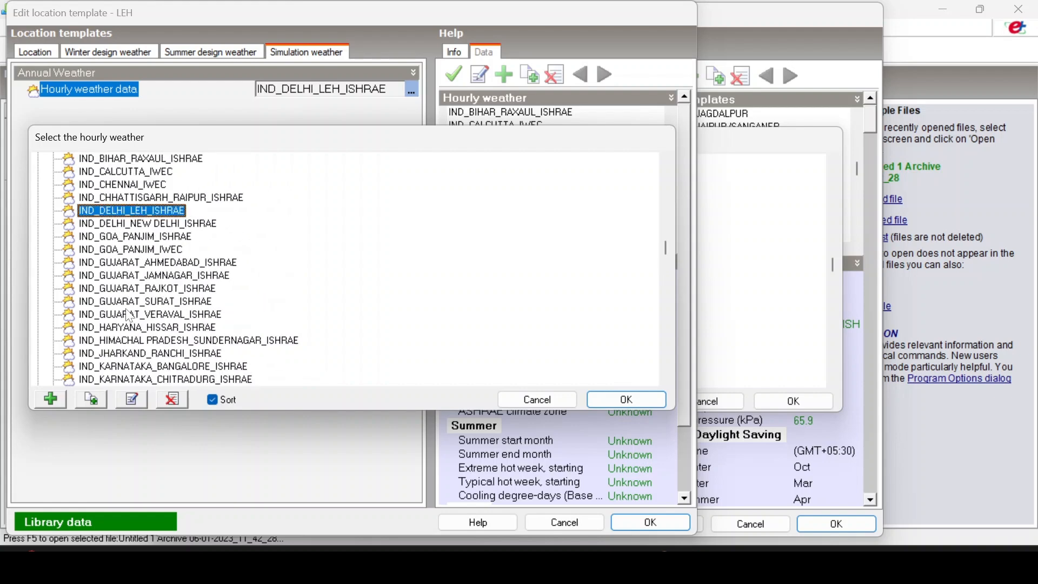
# - Open the IND_DELHI_LEH_ISHRAE entry for editing, examine the EPW files offered for its Filename, and close the file selection
pyautogui.click(137, 396)
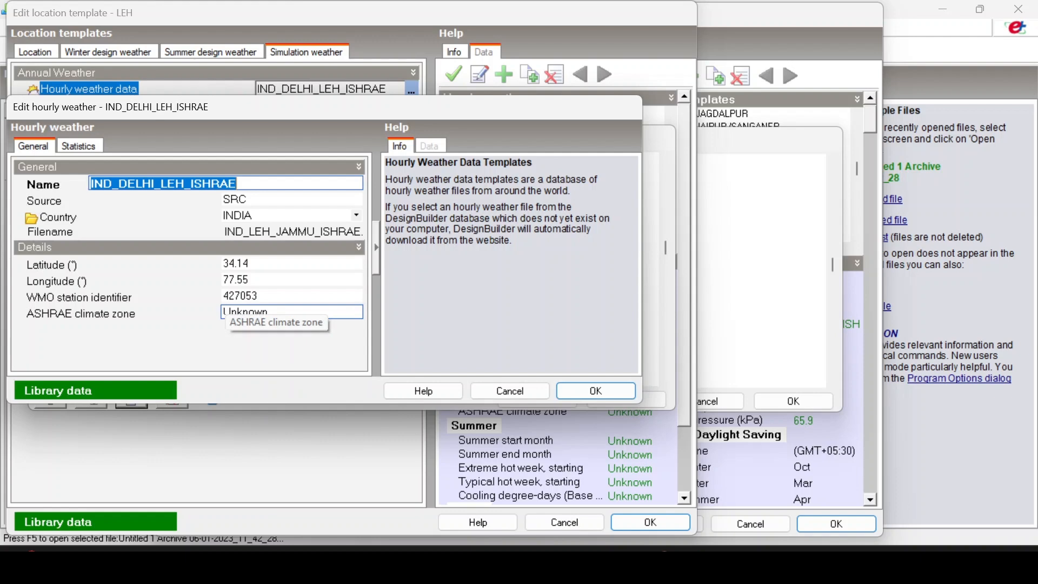
pyautogui.click(357, 238)
pyautogui.click(357, 234)
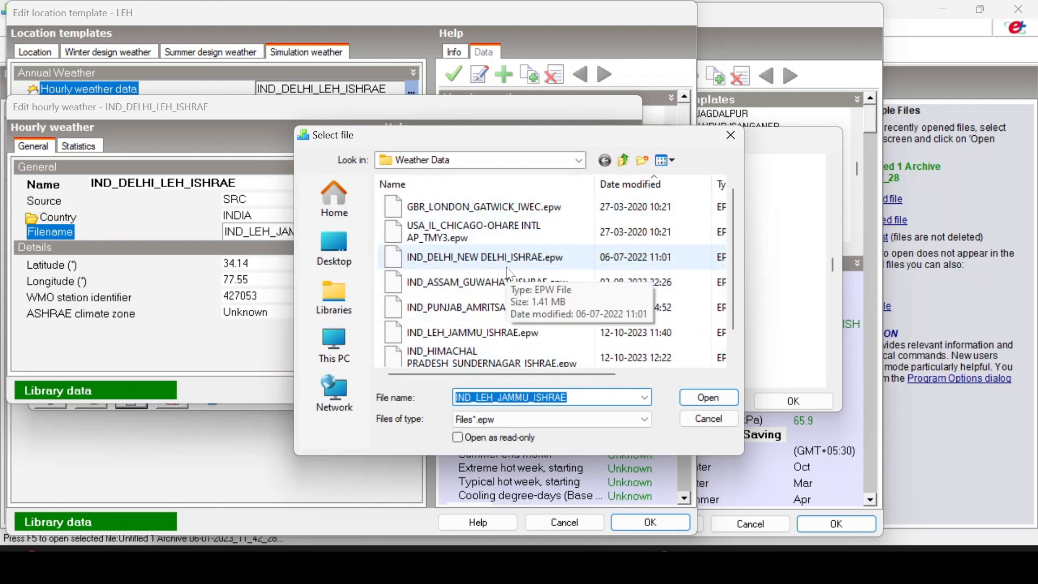
pyautogui.scroll(-1, 511, 275)
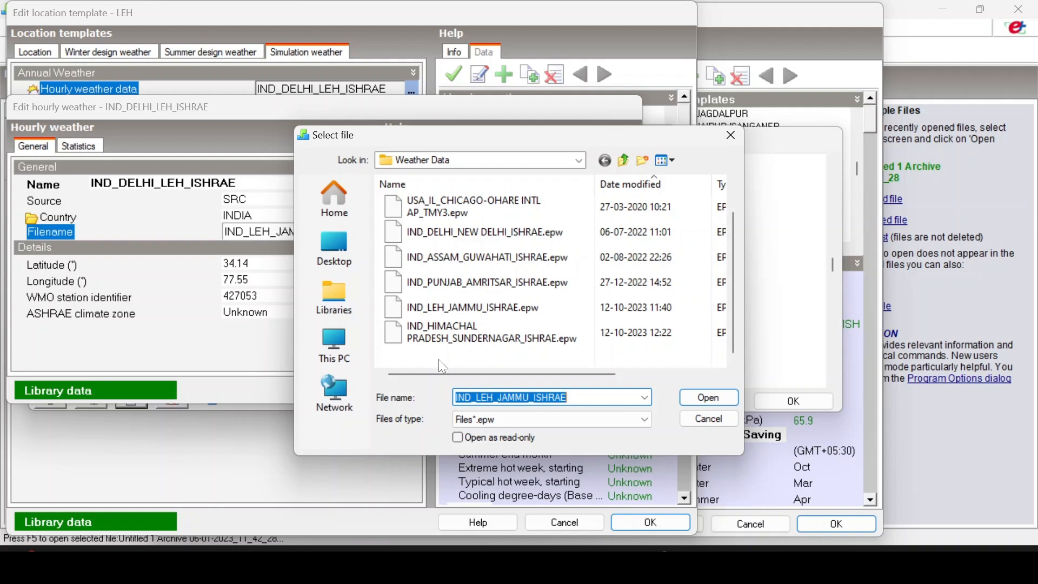
pyautogui.click(731, 135)
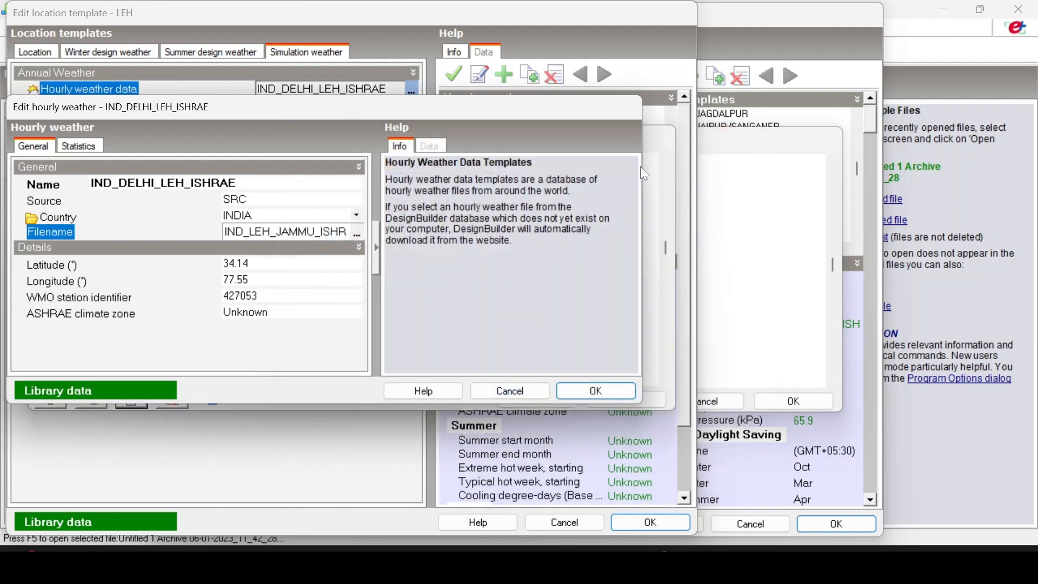
# - Reopen the Filename file selection twice to review the EPW files in Weather Data, cancelling it each time
pyautogui.click(358, 233)
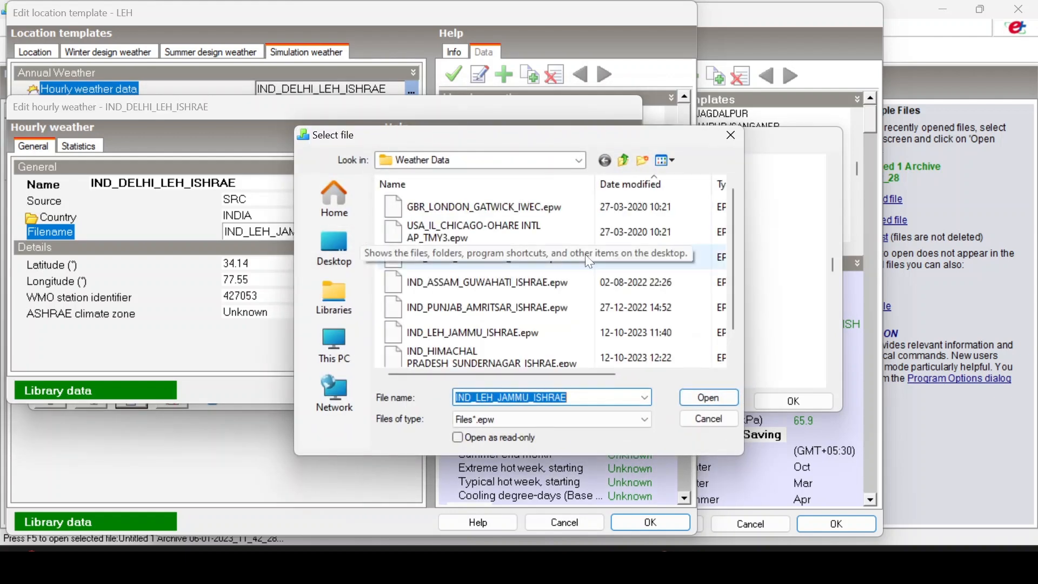
pyautogui.scroll(-1, 581, 259)
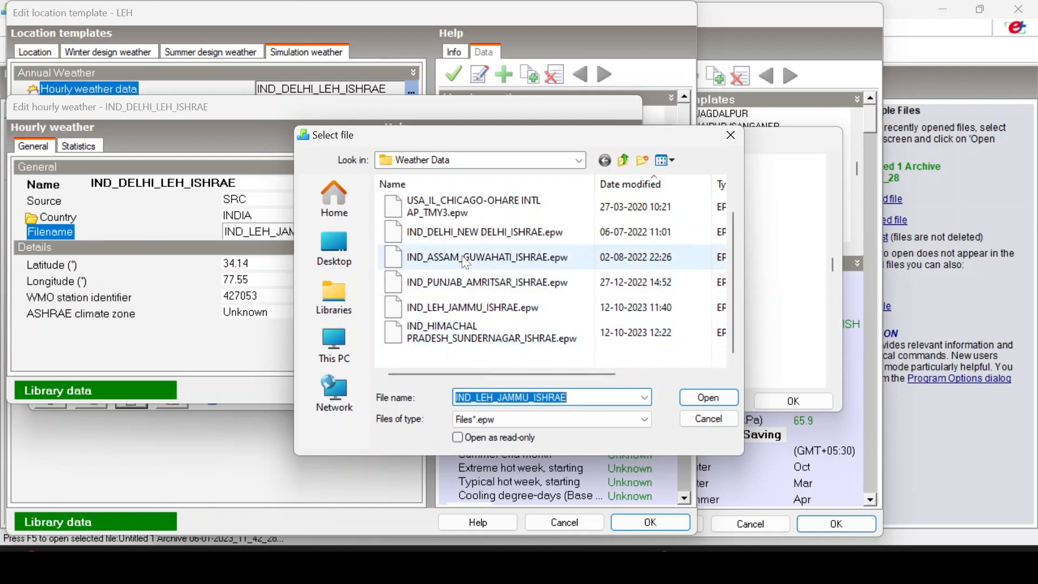
pyautogui.click(713, 418)
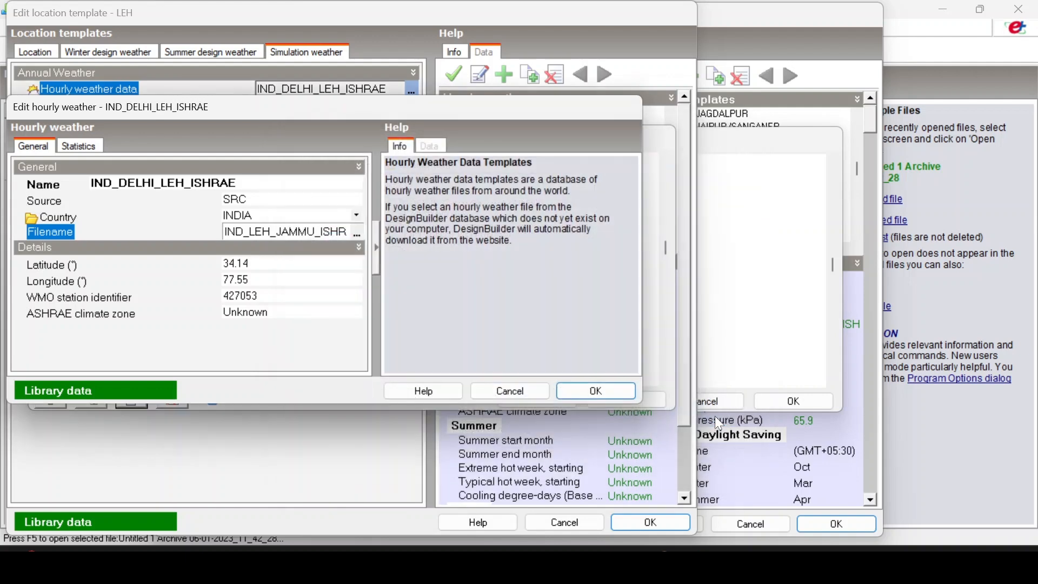
pyautogui.click(358, 234)
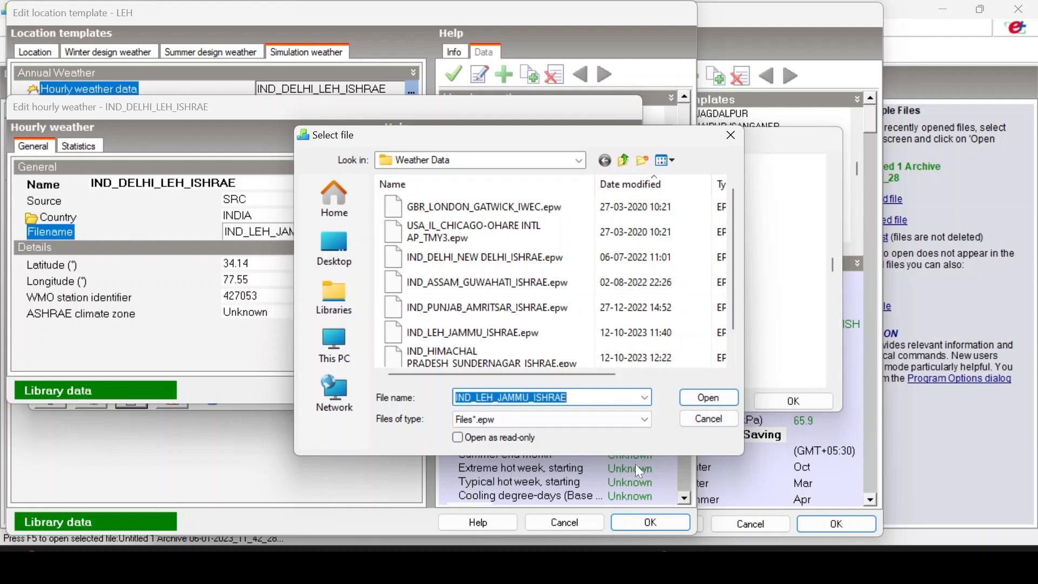
pyautogui.click(710, 421)
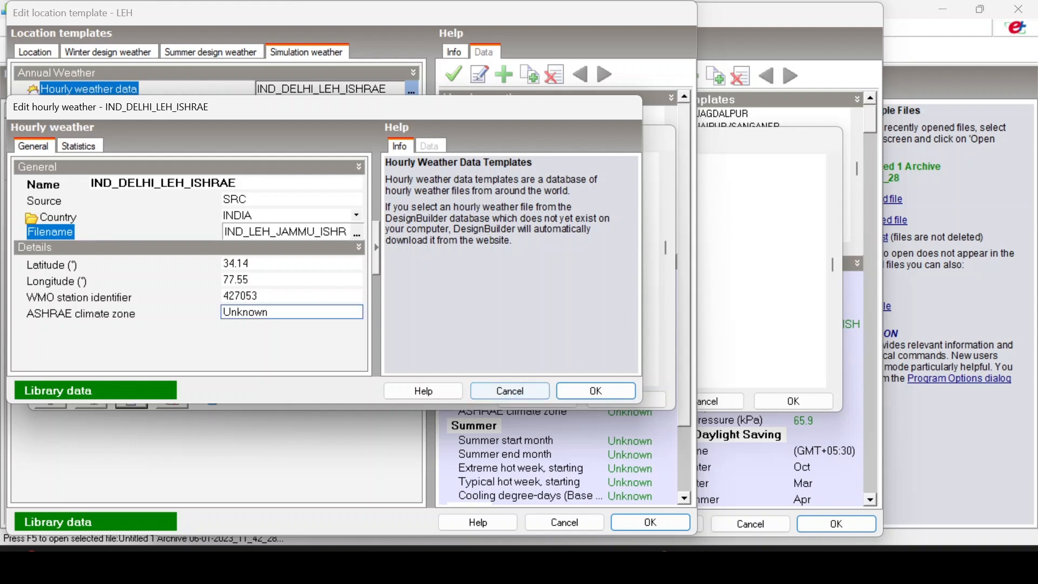
# - Check the EPW file list once more and cancel the file, hourly weather and selection dialogs to return to the LEH template
pyautogui.click(358, 233)
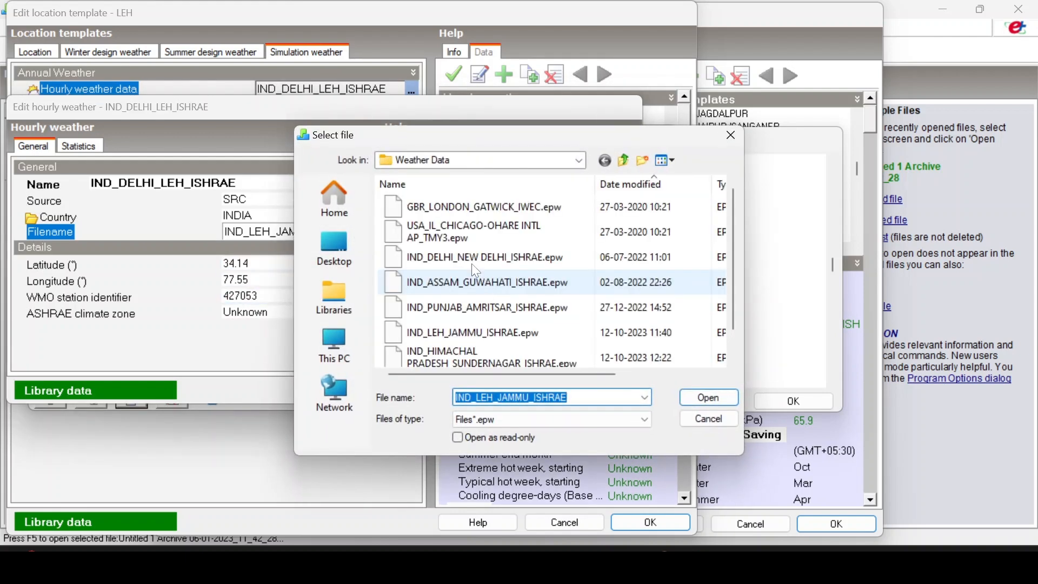
pyautogui.scroll(-1, 471, 263)
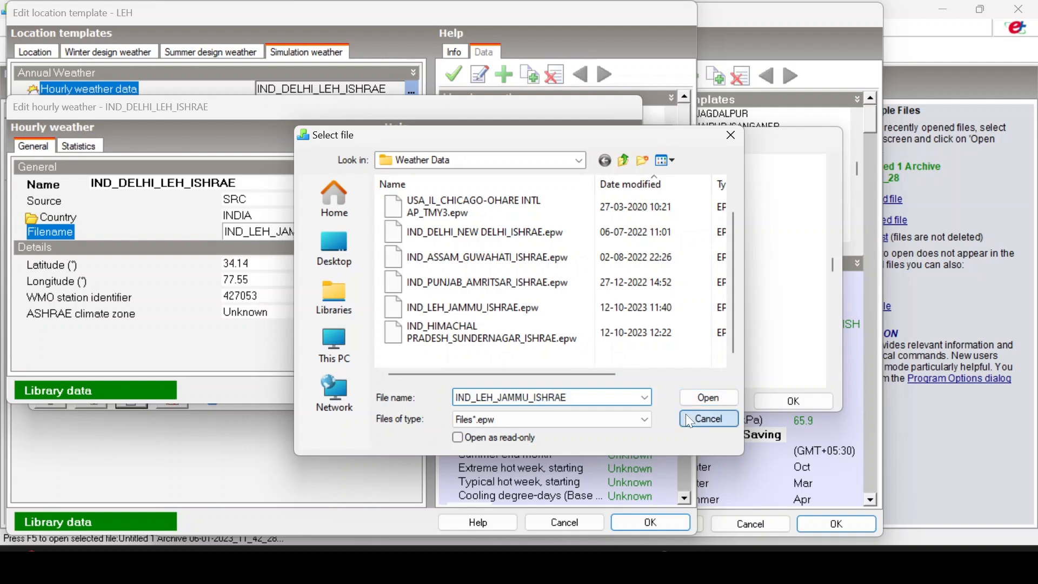
pyautogui.click(709, 418)
pyautogui.click(530, 391)
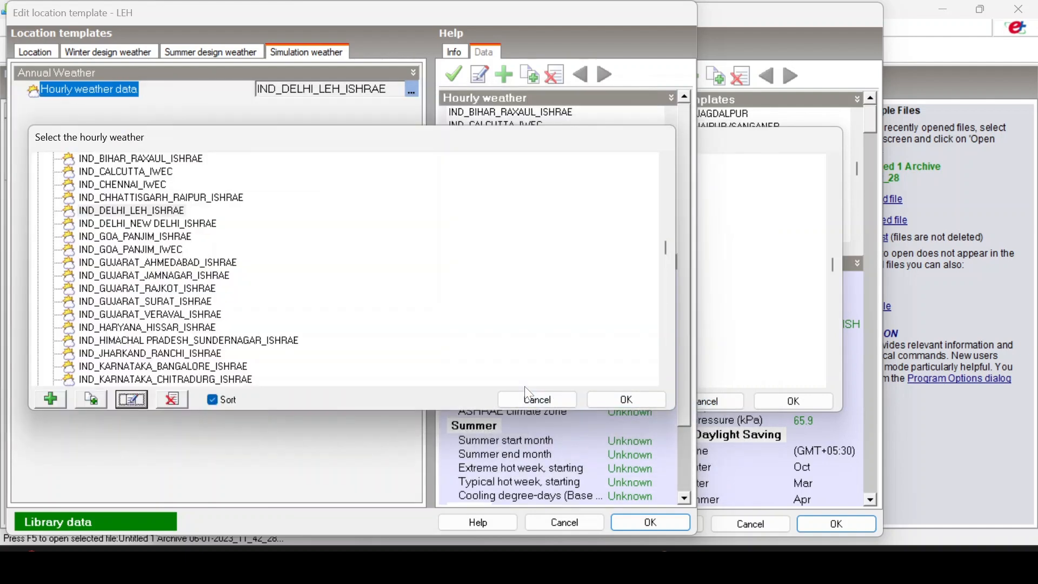
pyautogui.click(557, 402)
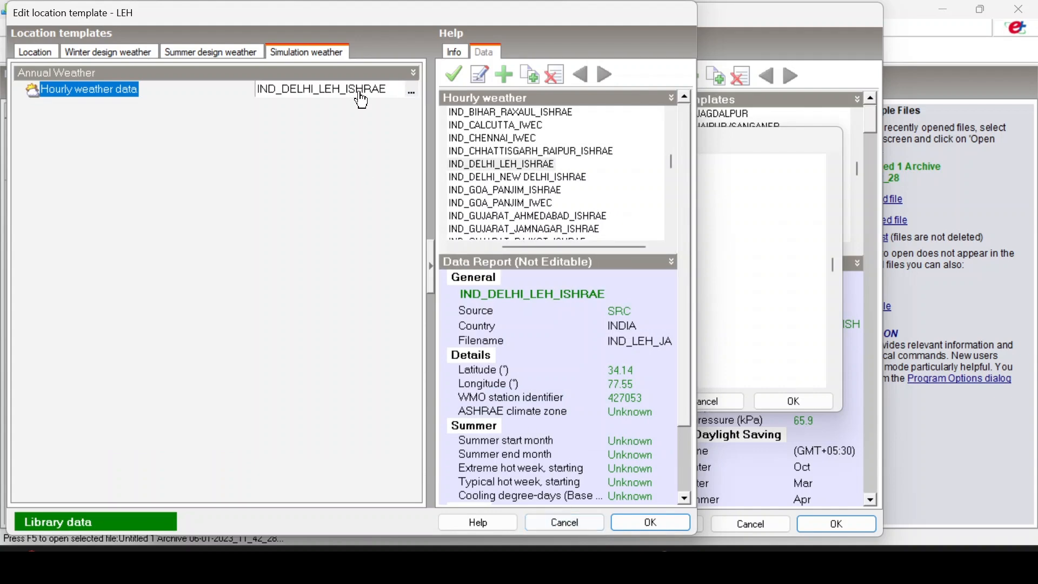
# - Select the LEH location template and create the Base Case project with it
pyautogui.click(560, 526)
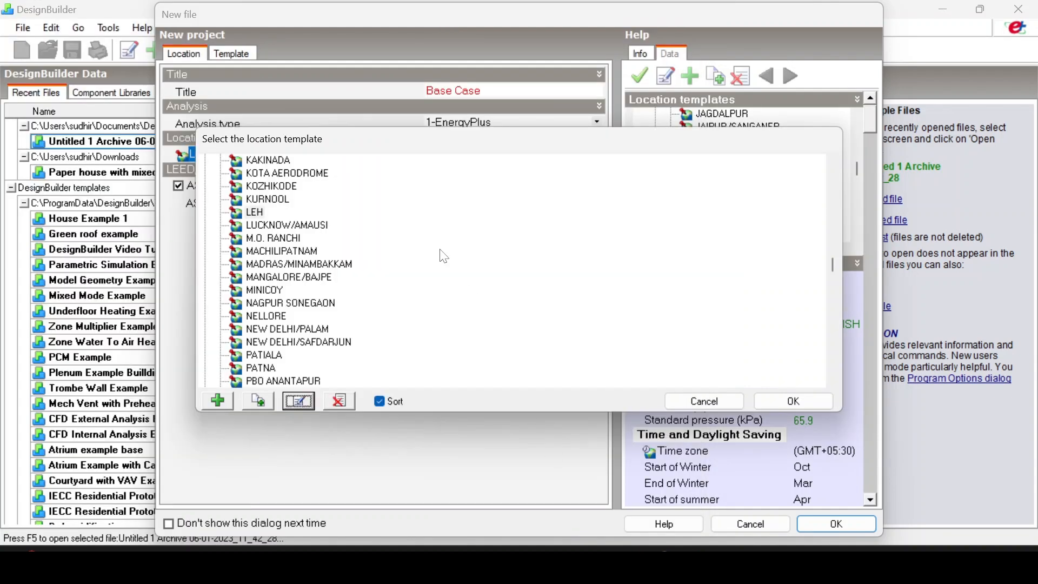
pyautogui.click(258, 212)
pyautogui.doubleClick(263, 215)
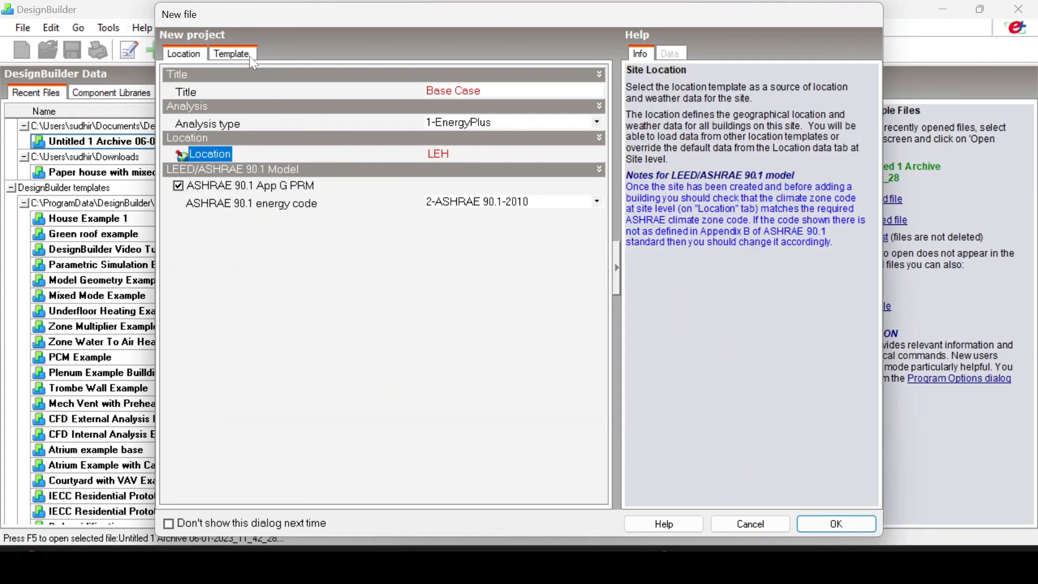
pyautogui.click(249, 56)
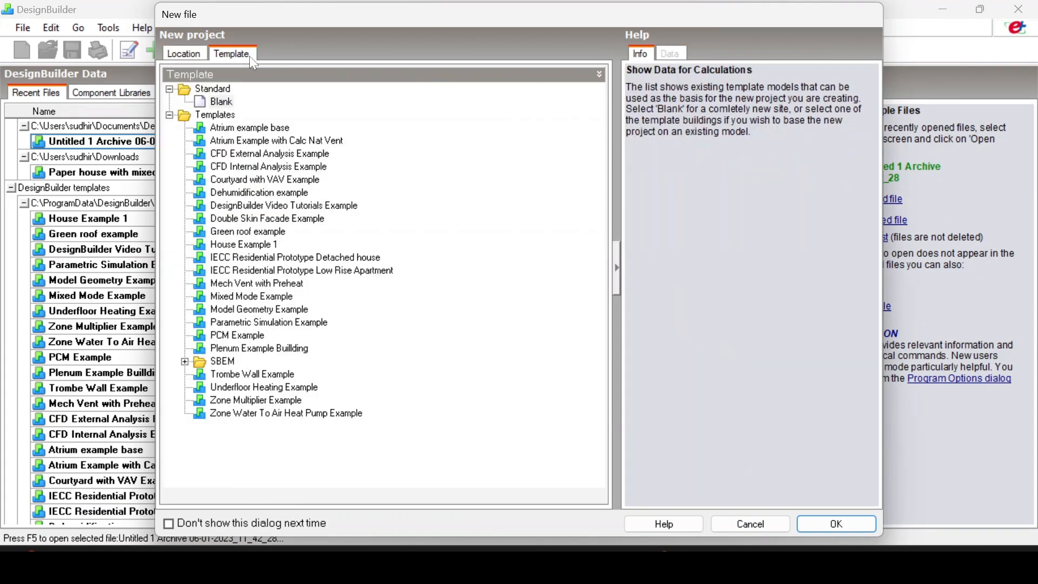
pyautogui.click(813, 519)
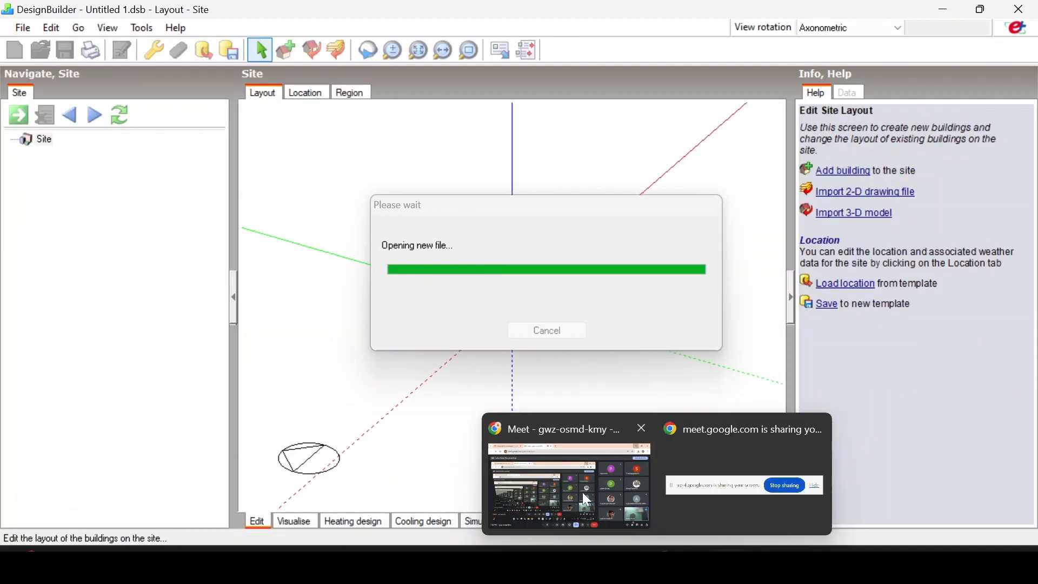
# - Switch to the Google Meet call to check the in-call messages, and return to DesignBuilder
pyautogui.click(582, 492)
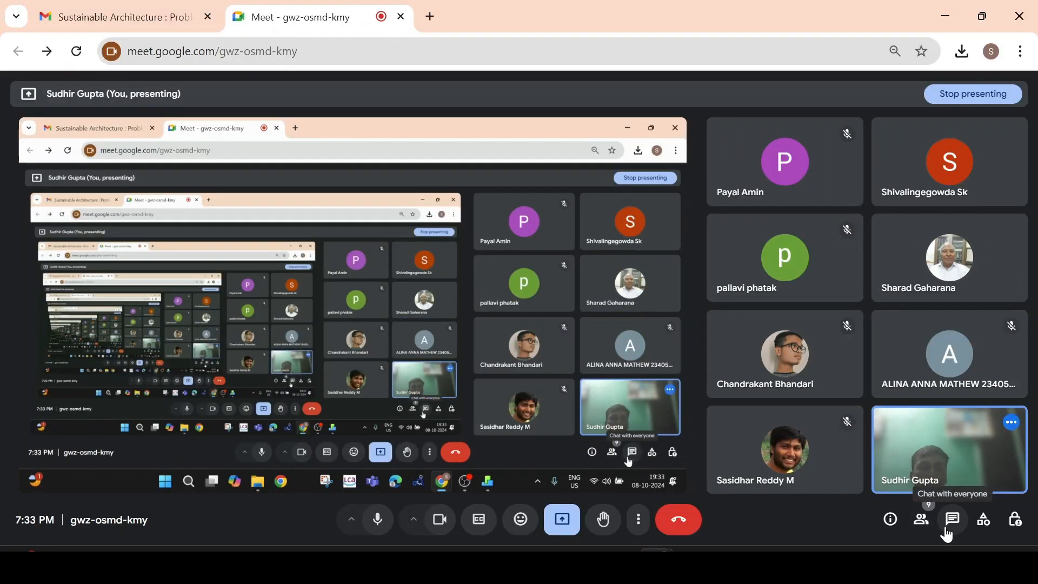
pyautogui.click(952, 519)
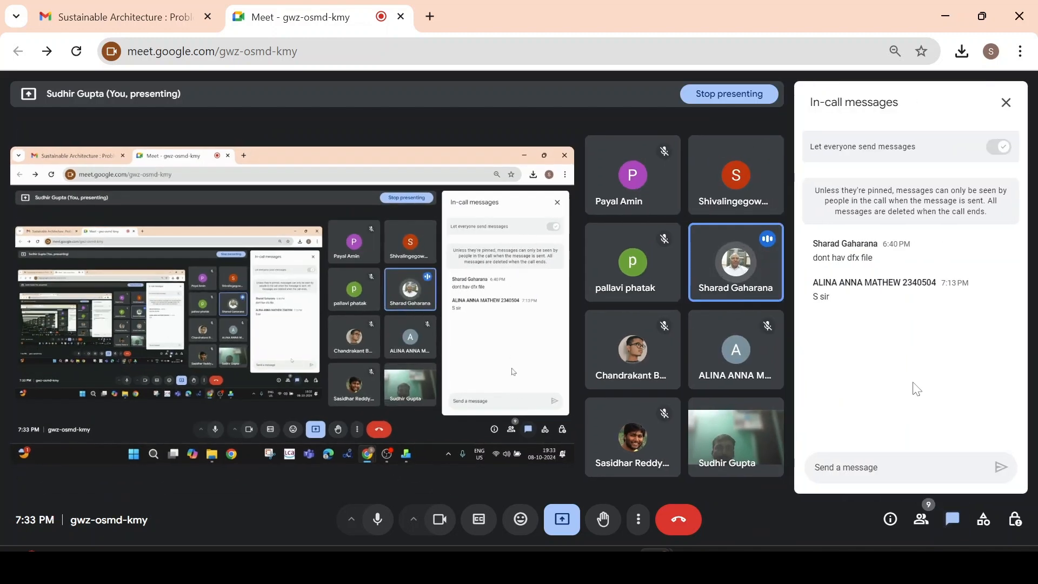
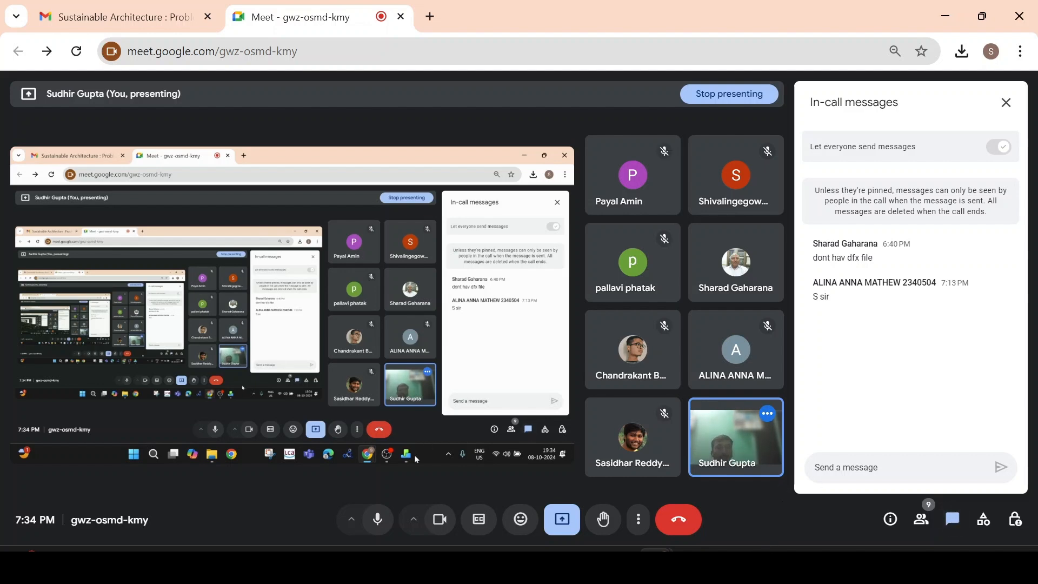
pyautogui.click(676, 511)
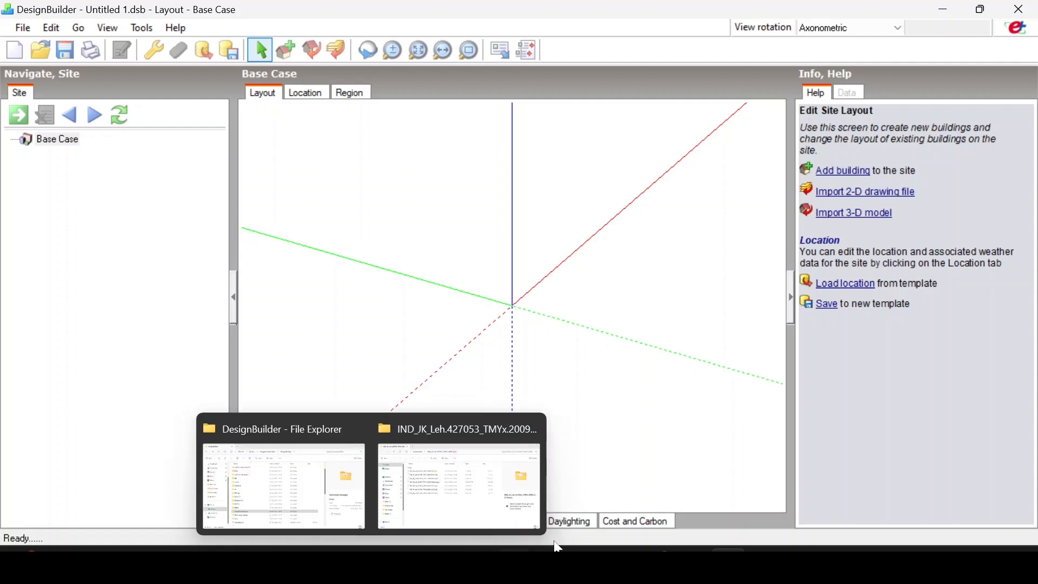
pyautogui.moveTo(654, 548)
pyautogui.click(606, 479)
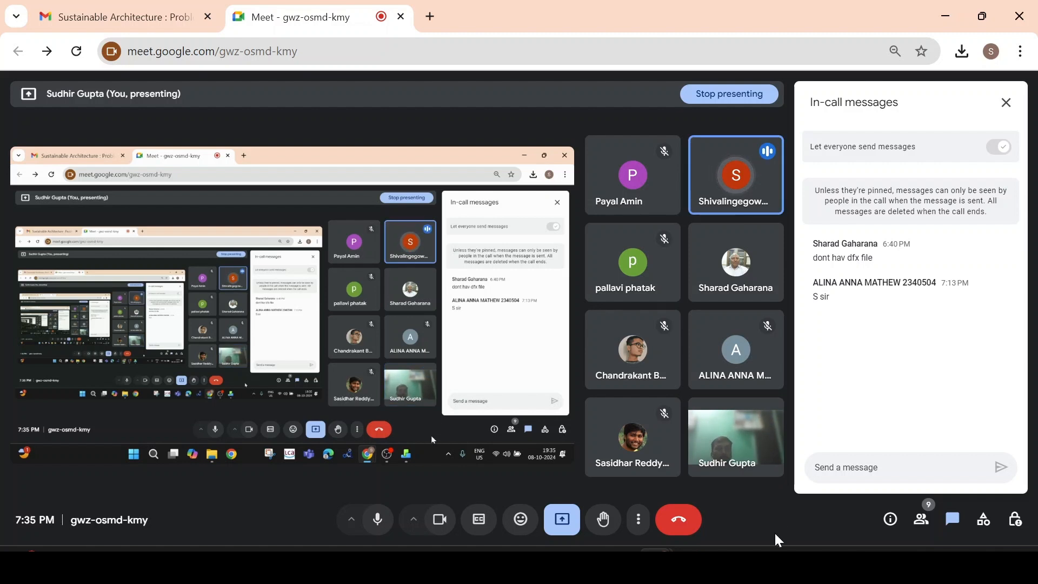
pyautogui.moveTo(727, 562)
pyautogui.click(727, 487)
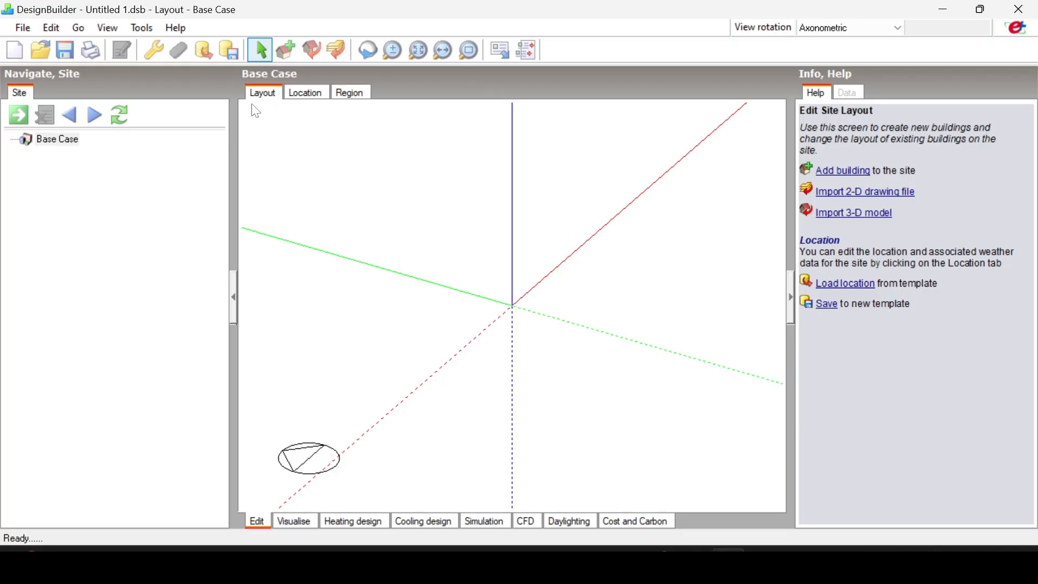
# - Show the Base Case site's location data, and close the project without saving its changes
pyautogui.click(31, 24)
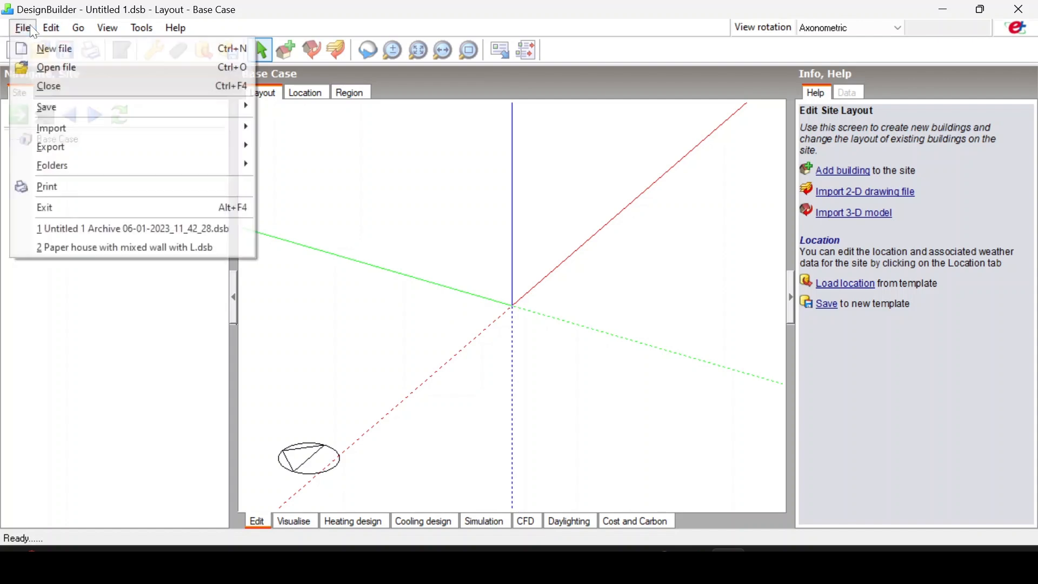
pyautogui.click(389, 164)
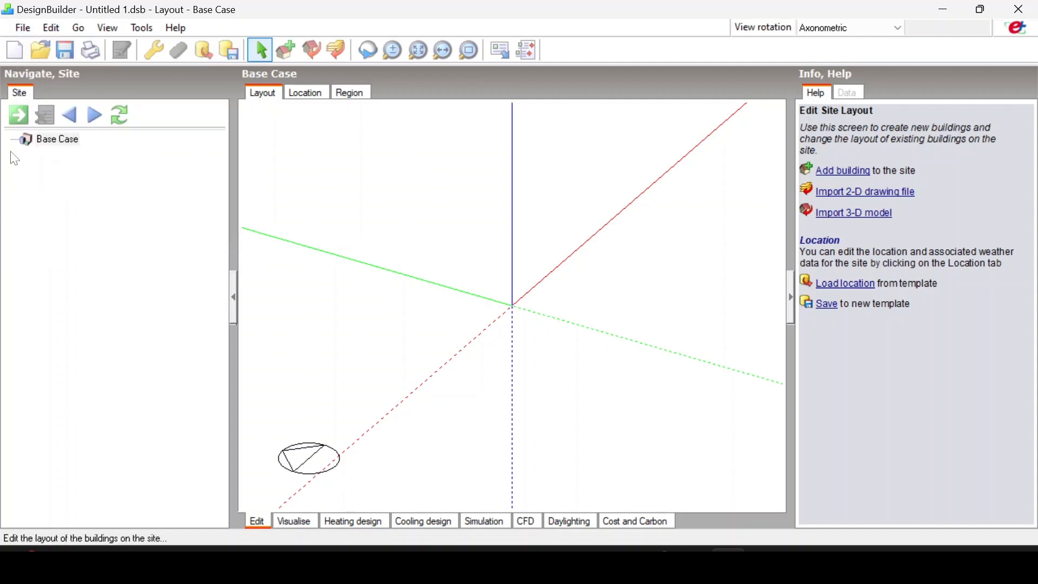
pyautogui.click(318, 97)
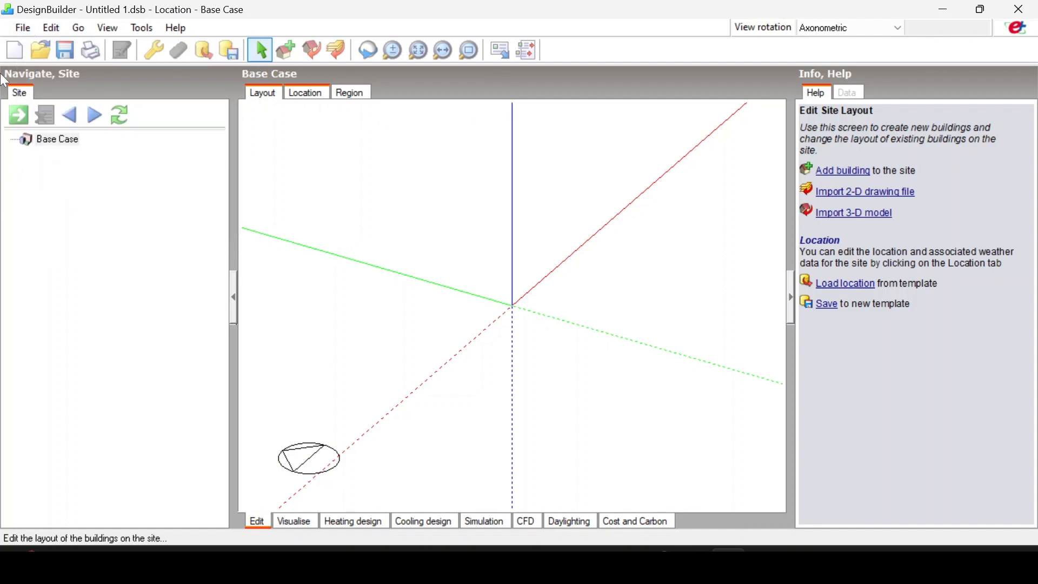
pyautogui.click(22, 26)
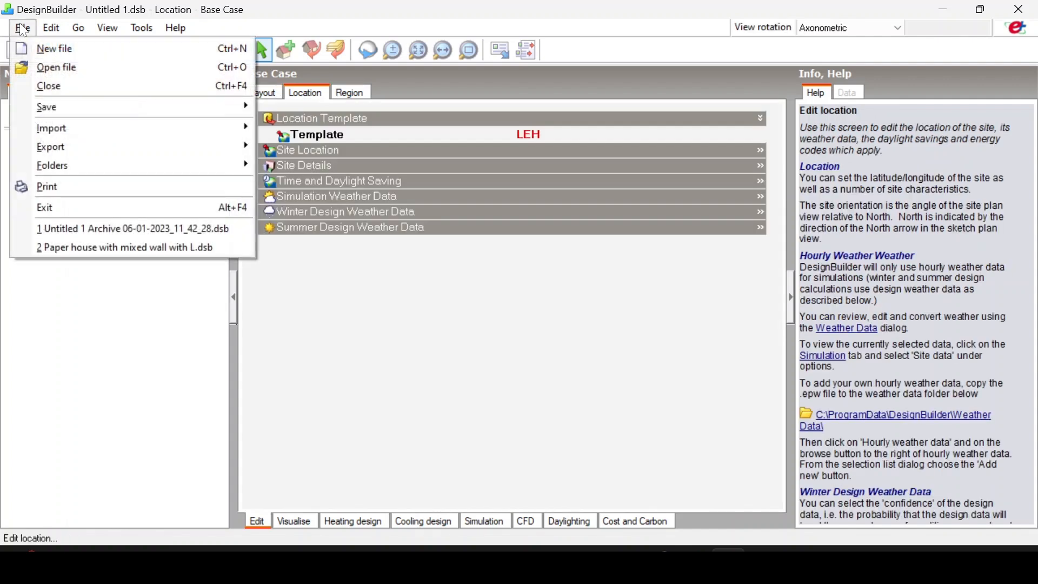
pyautogui.click(40, 40)
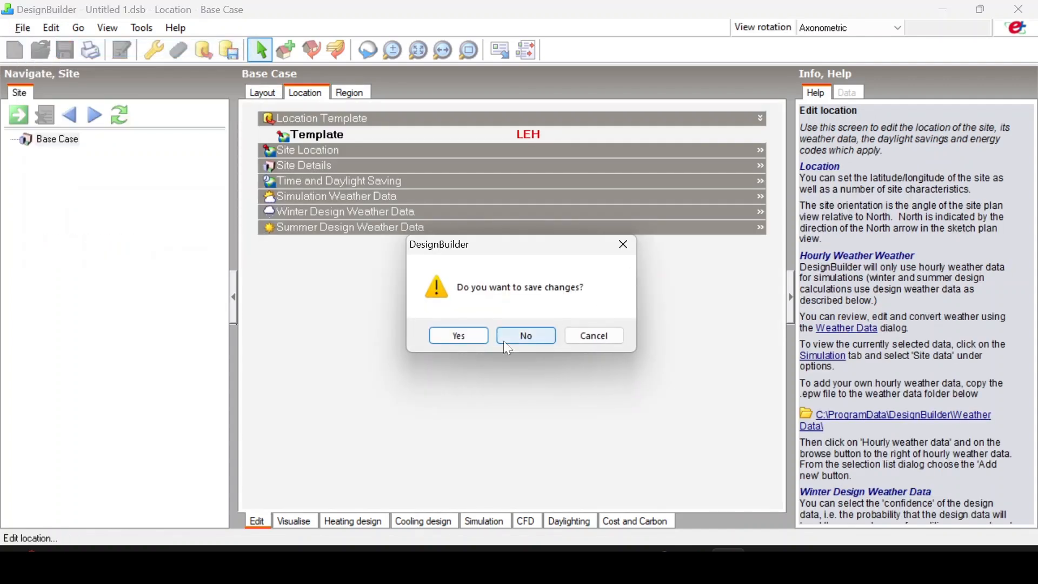
pyautogui.click(526, 337)
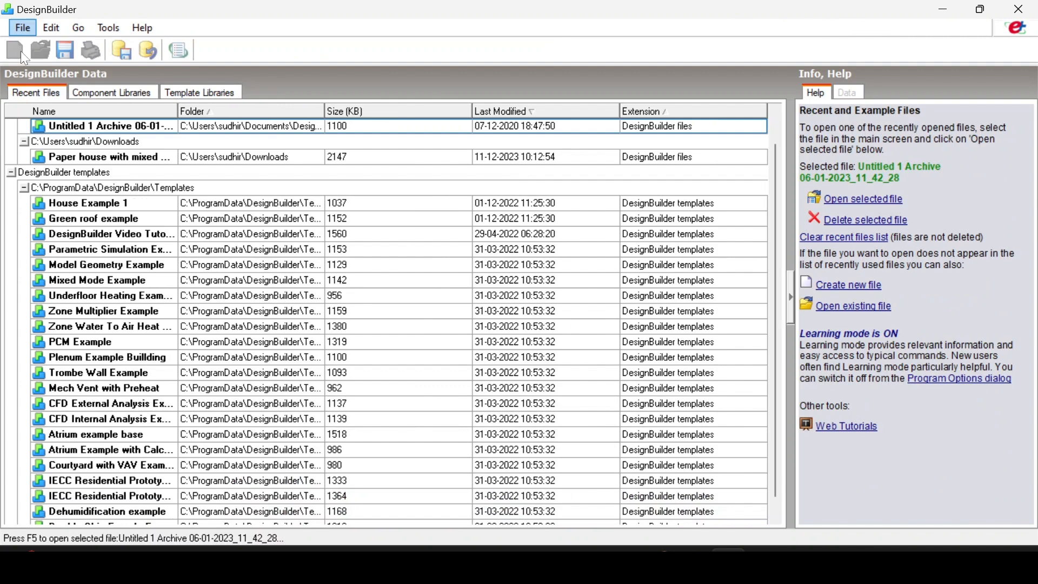
# - Start a new project and open the hourly weather record IND_DELHI_LEH_ISHRAE from the LEH location template's simulation weather data
pyautogui.click(14, 43)
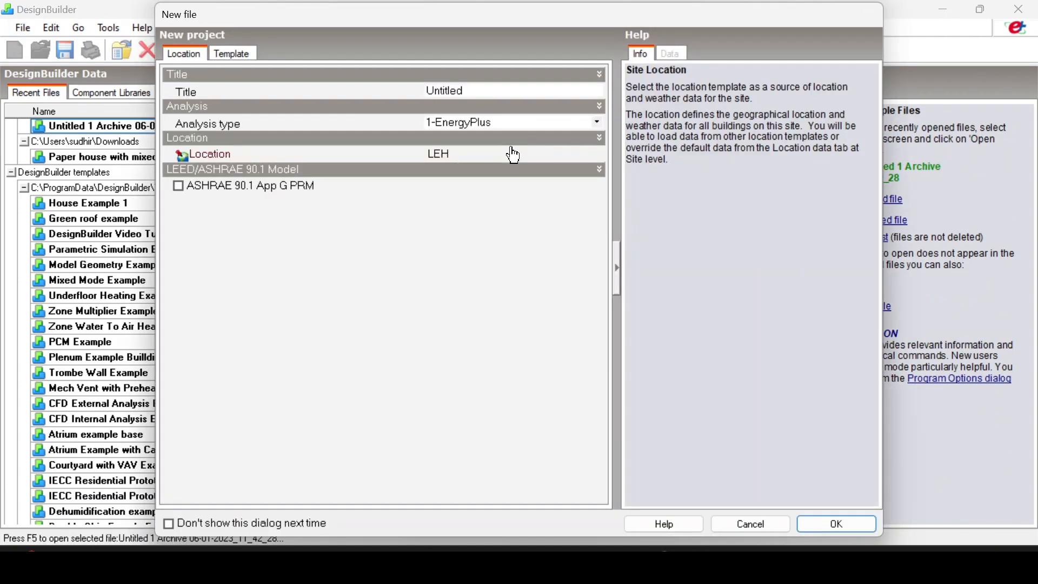
pyautogui.click(509, 148)
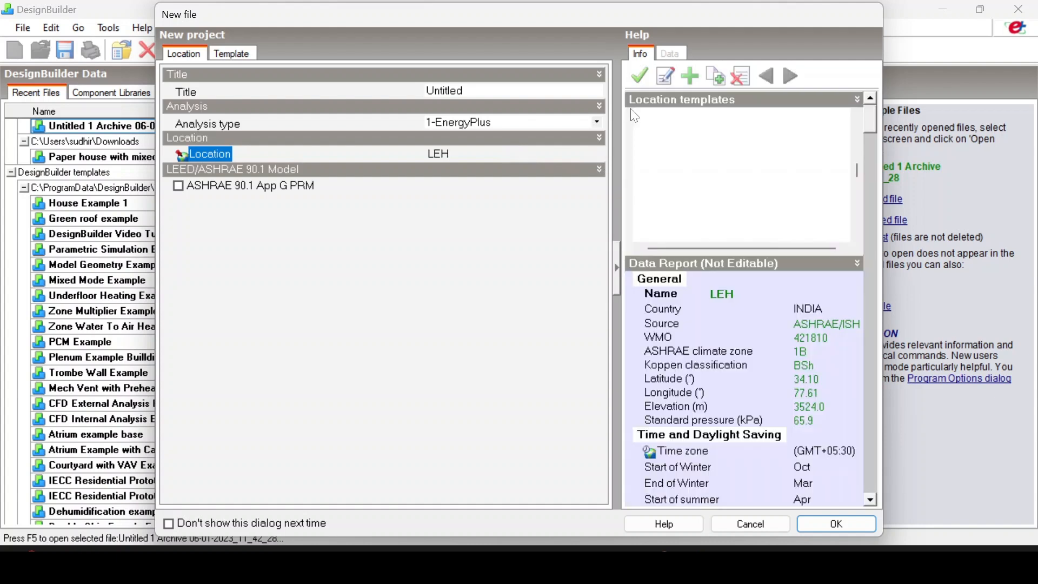
pyautogui.click(667, 77)
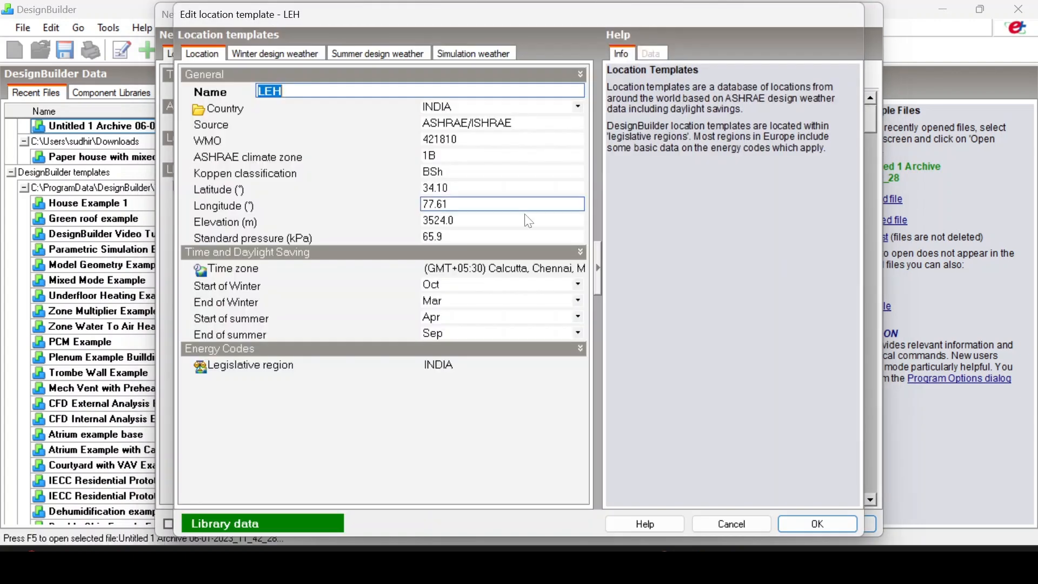
pyautogui.click(479, 56)
pyautogui.click(579, 92)
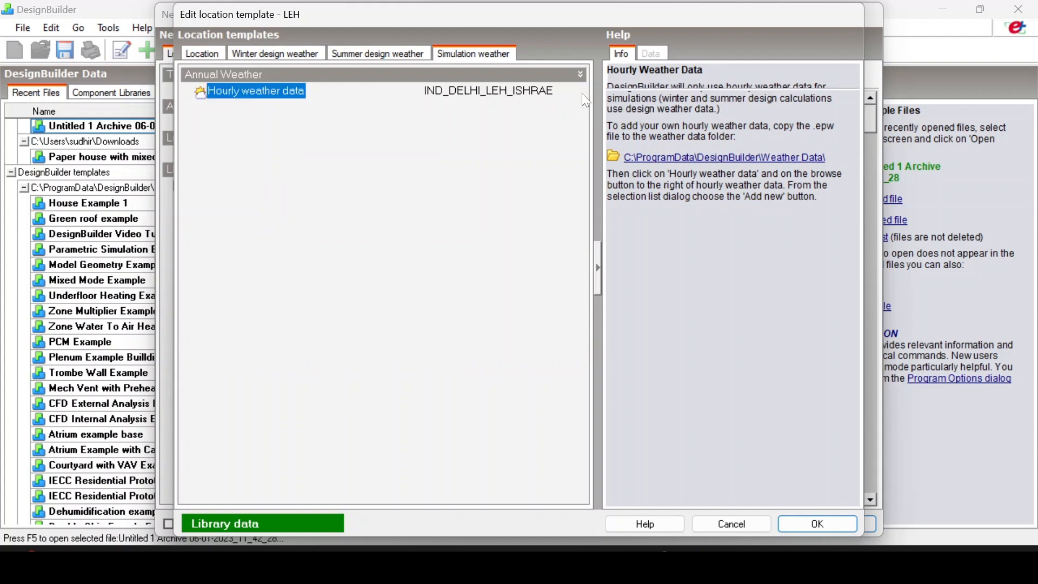
pyautogui.click(582, 93)
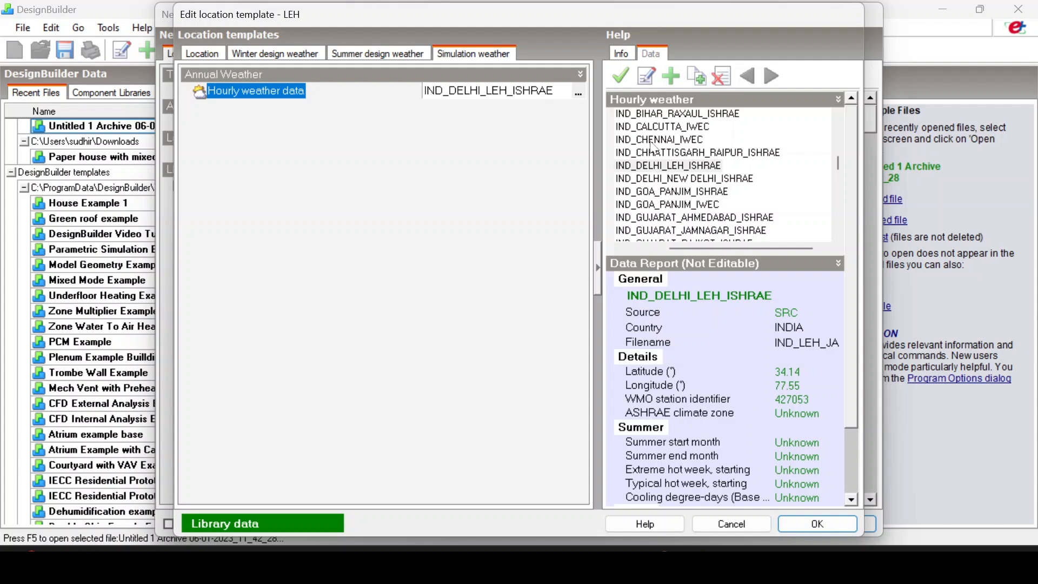
pyautogui.click(642, 73)
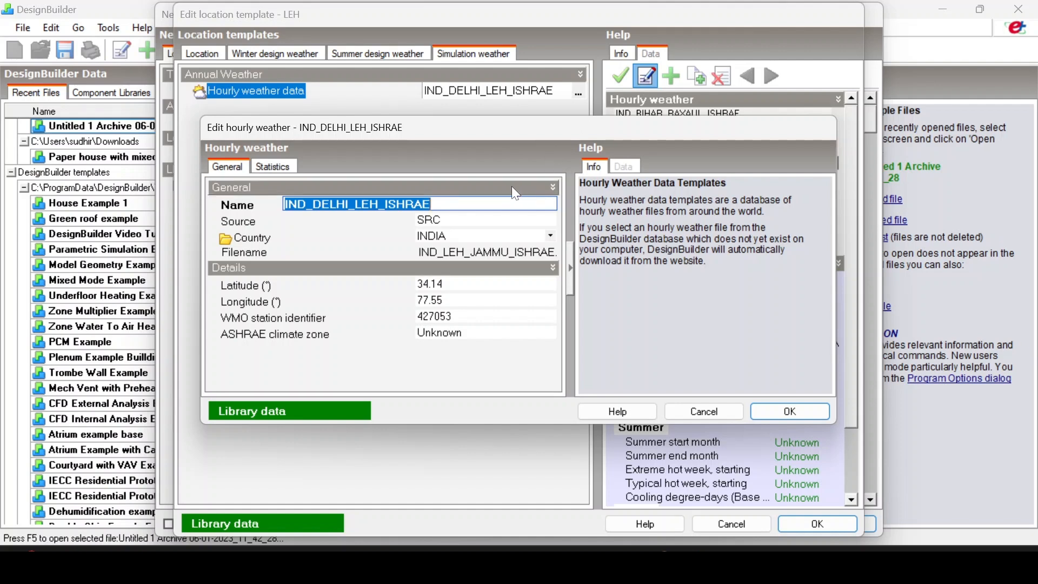
# - Browse the EPW files available for the hourly weather record's filename, and cancel out of the new project without changes
pyautogui.click(494, 256)
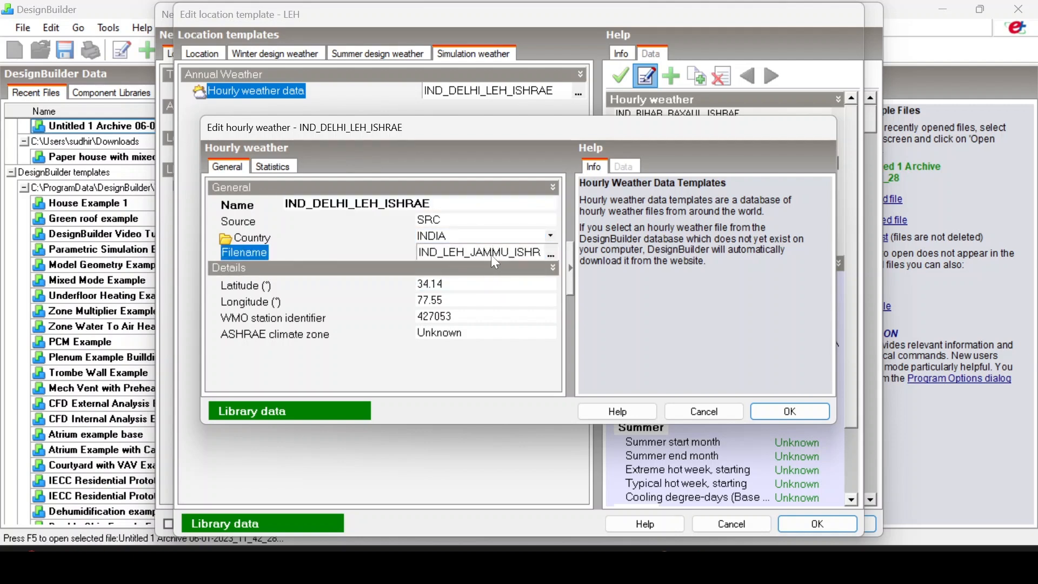
pyautogui.click(552, 254)
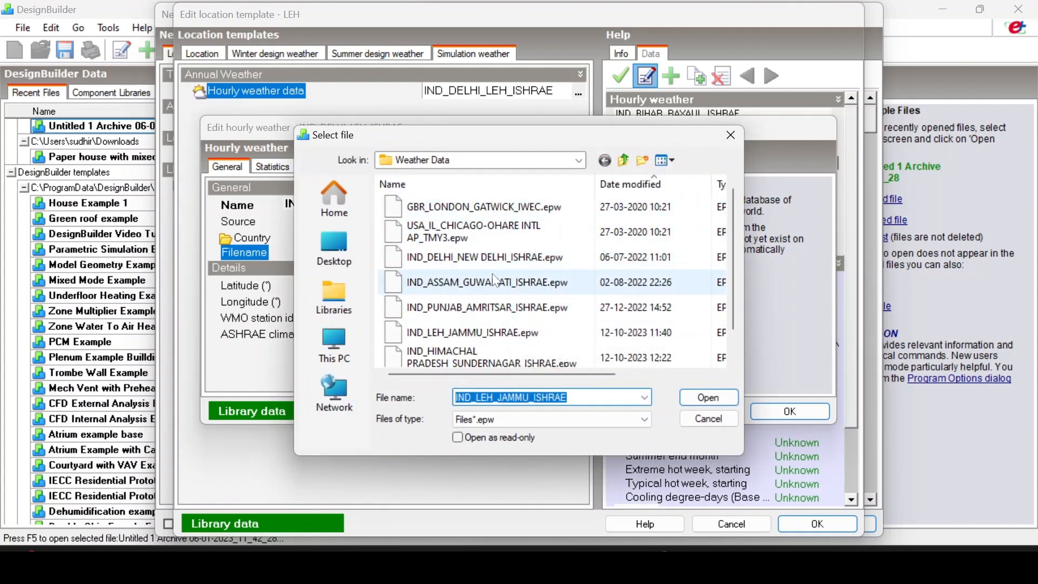
pyautogui.scroll(-1, 496, 281)
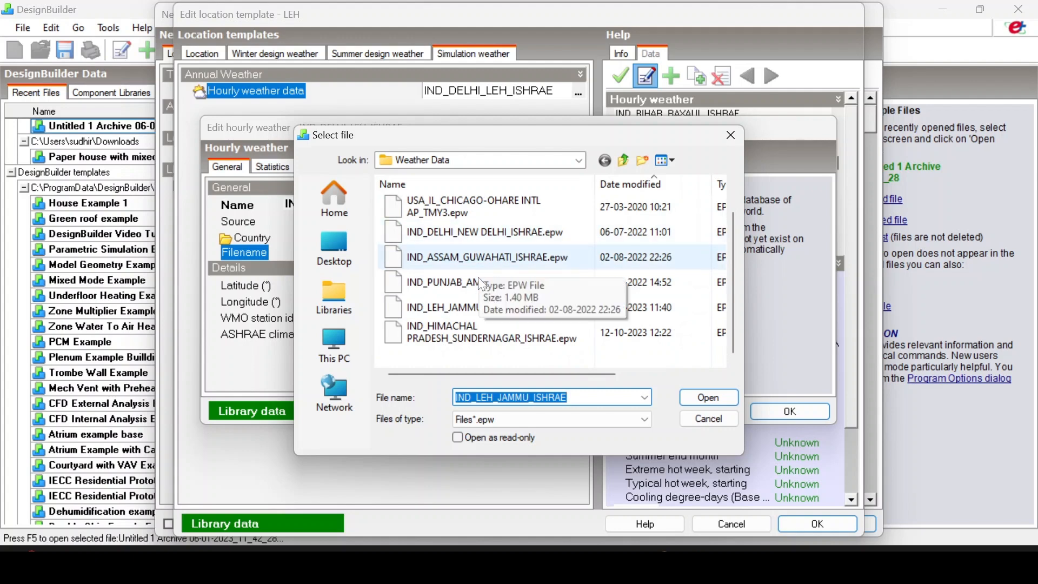
pyautogui.rightClick(484, 356)
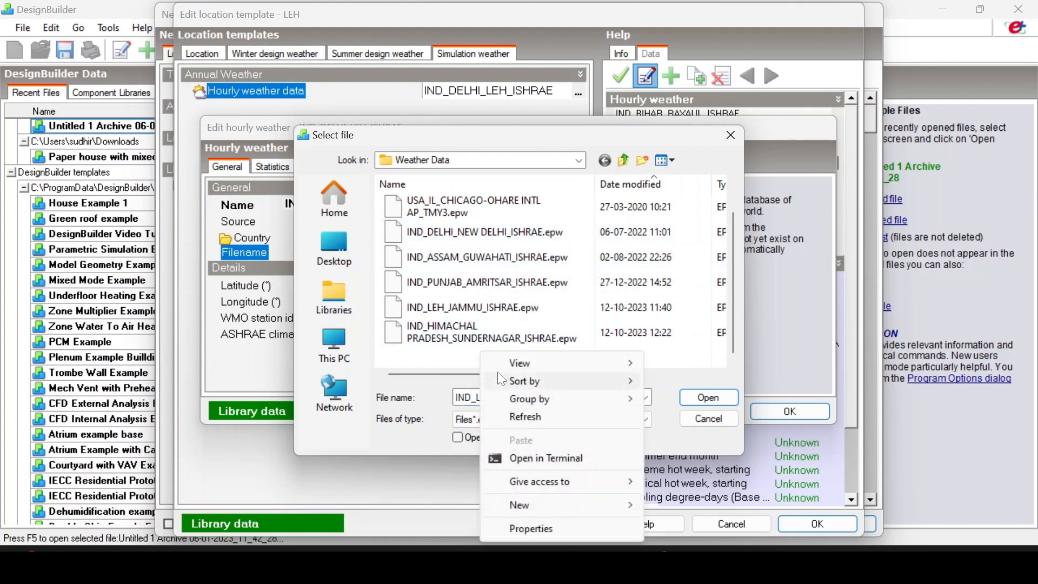
pyautogui.click(449, 355)
pyautogui.scroll(1, 436, 278)
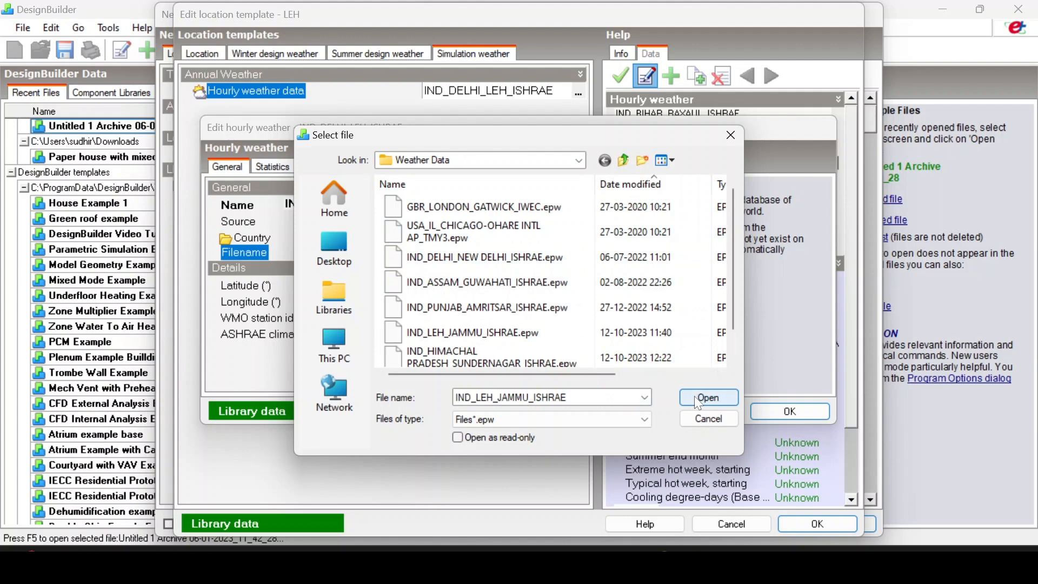
pyautogui.click(724, 147)
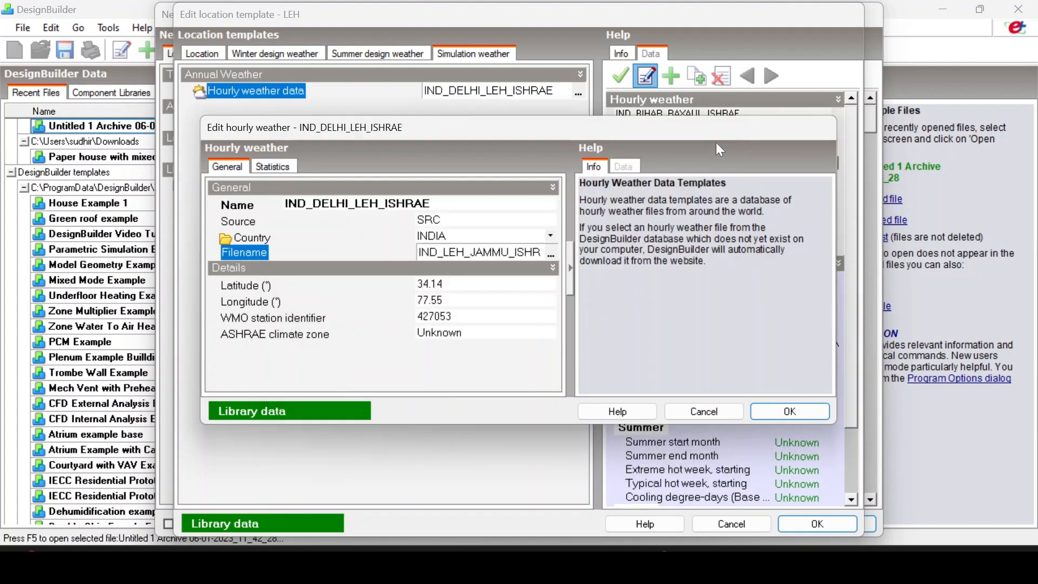
pyautogui.click(727, 414)
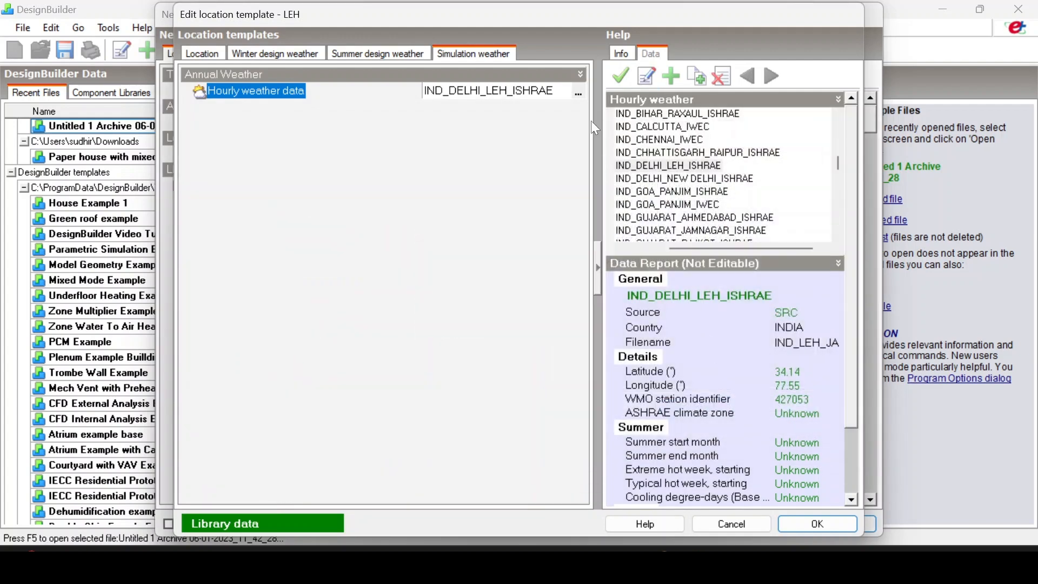
pyautogui.click(747, 524)
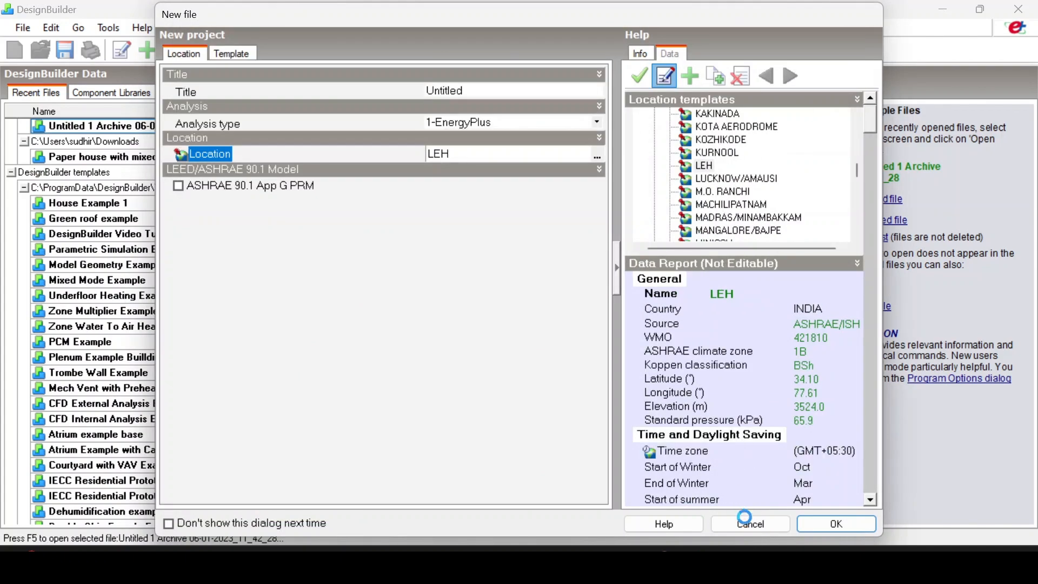
pyautogui.click(749, 523)
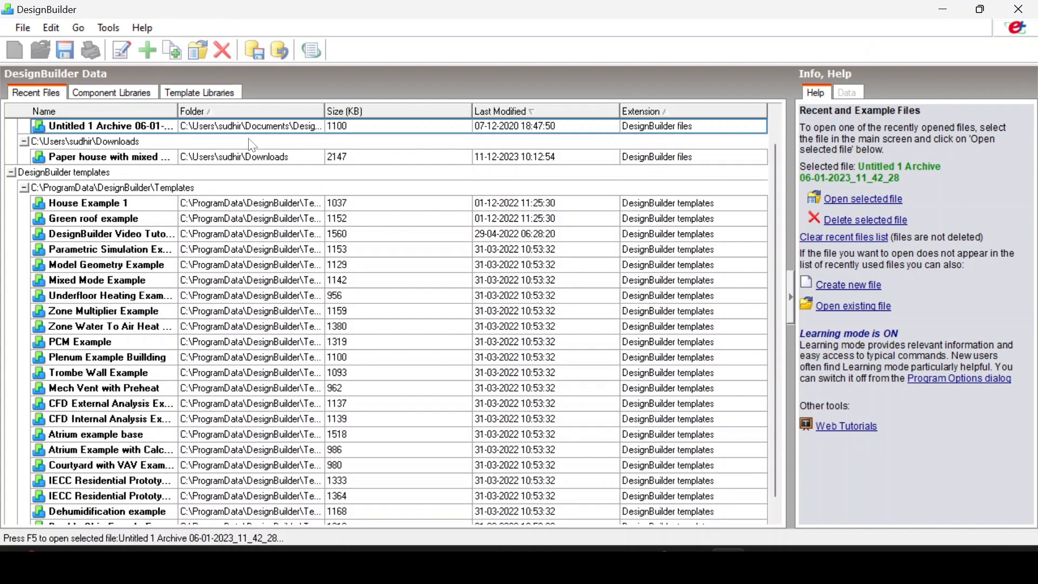
# - Start another new project, examine the LEH location template's data report, and cancel the project
pyautogui.click(23, 29)
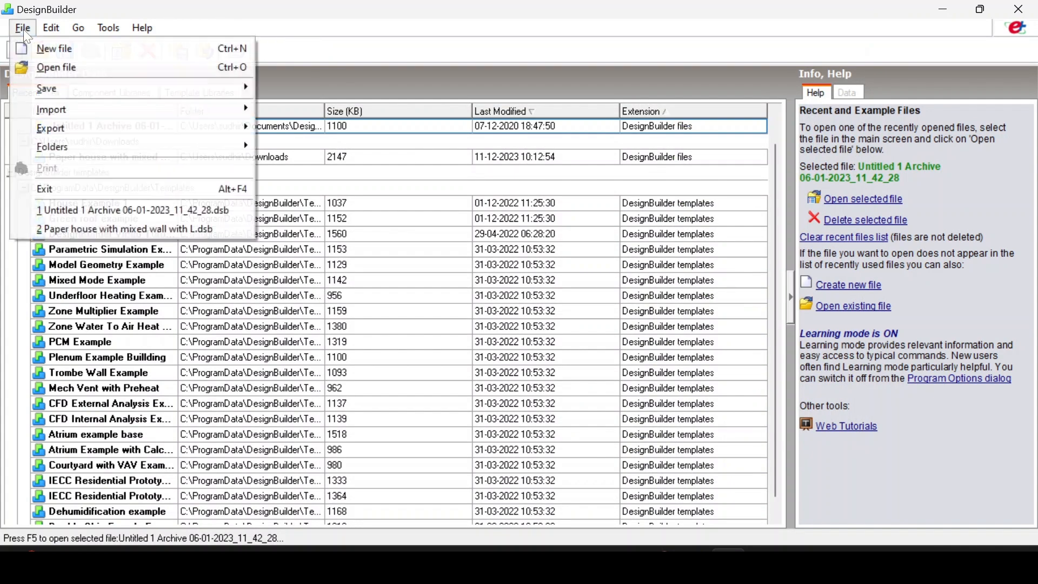
pyautogui.click(65, 50)
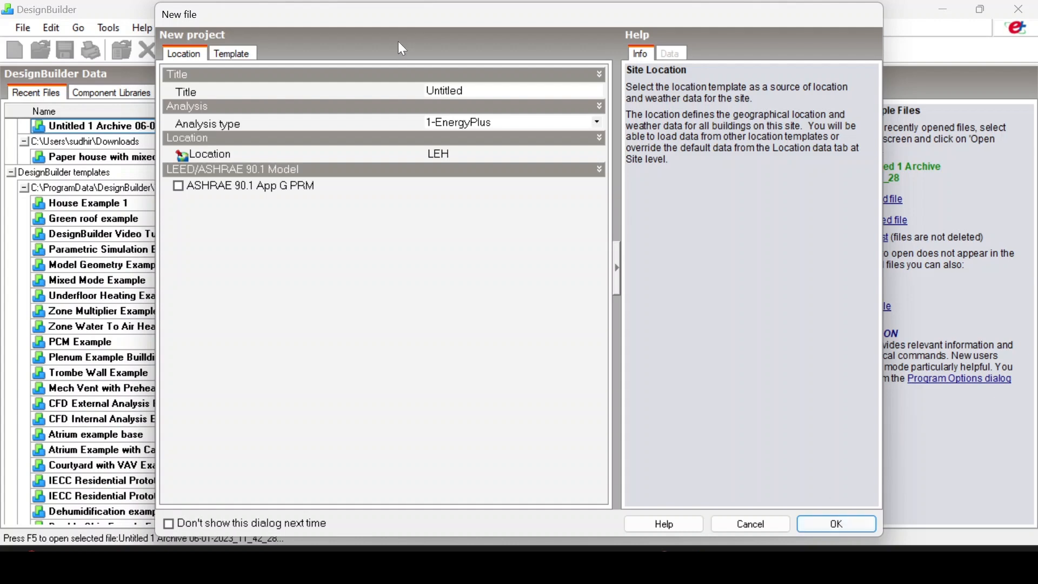
pyautogui.click(560, 156)
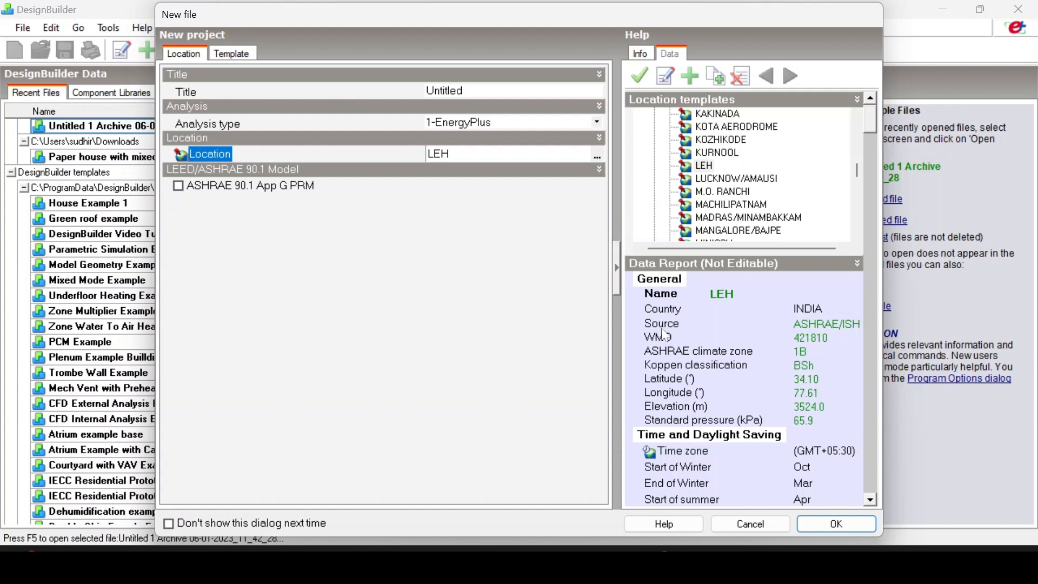
pyautogui.click(750, 524)
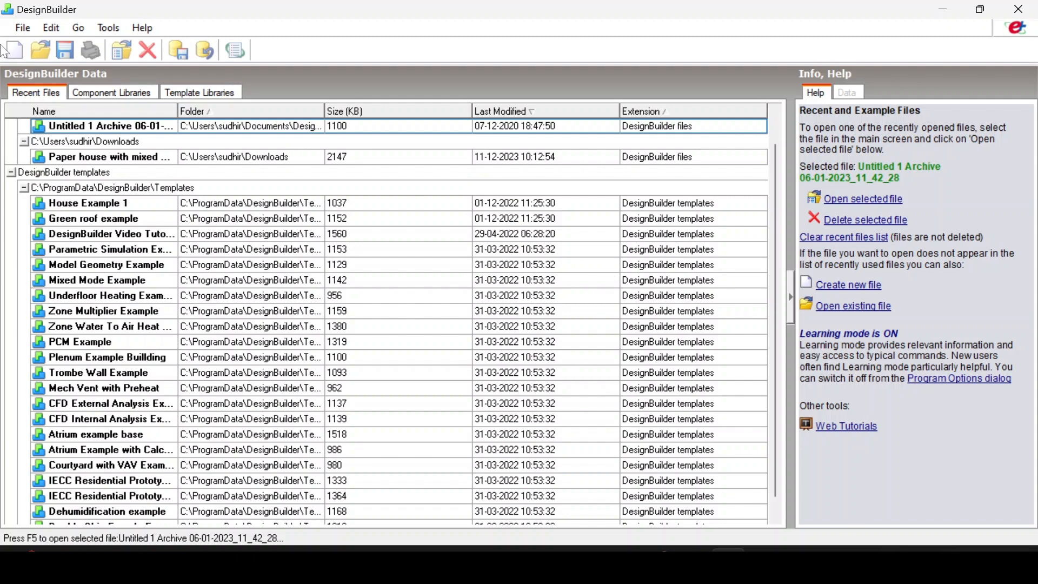
# - Save the component and template changes, create a new EnergyPlus project at the LEH location, and dismiss the repeated save prompt
pyautogui.click(20, 29)
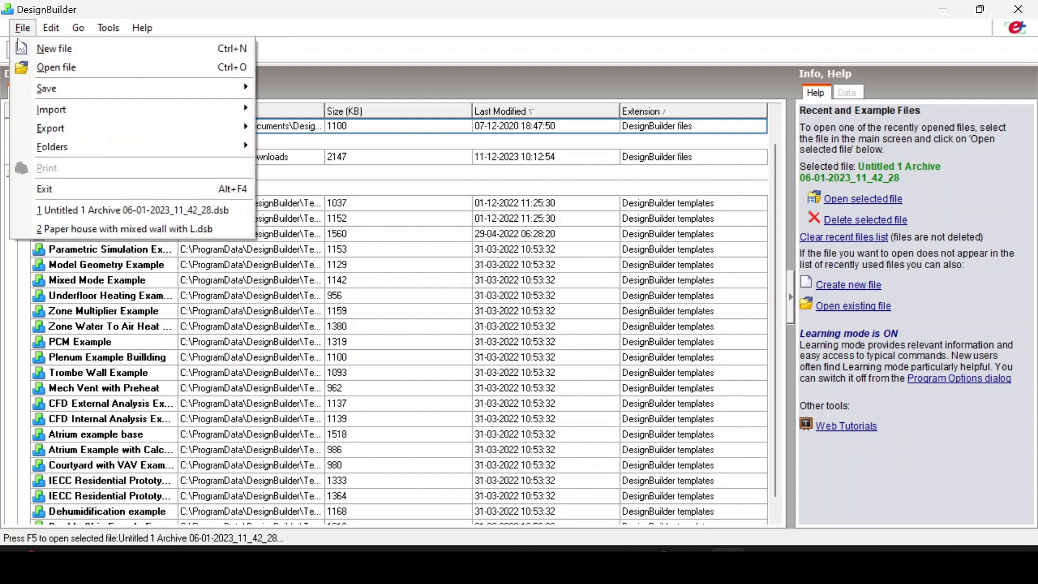
pyautogui.click(60, 48)
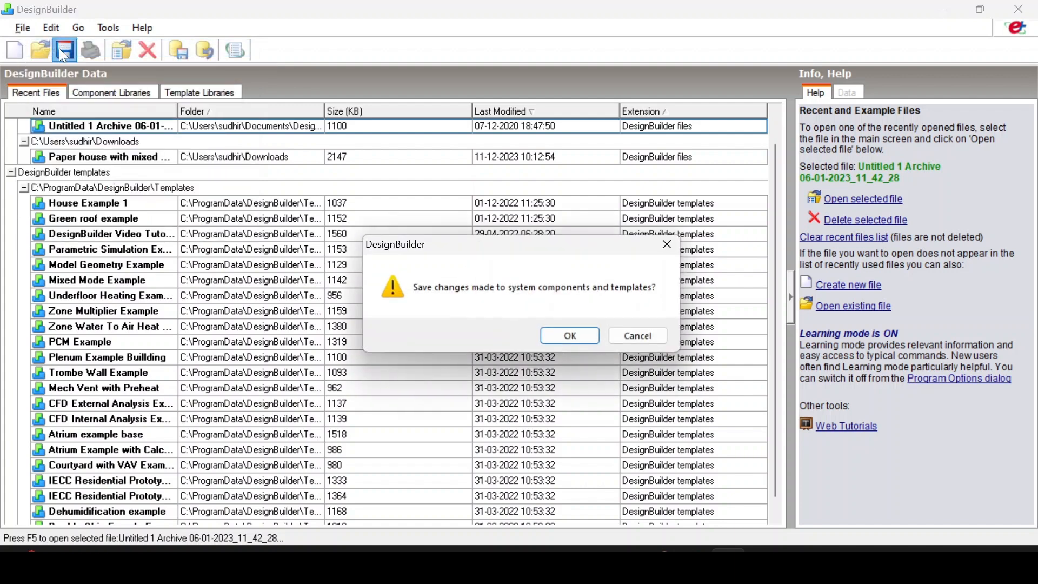
pyautogui.click(571, 338)
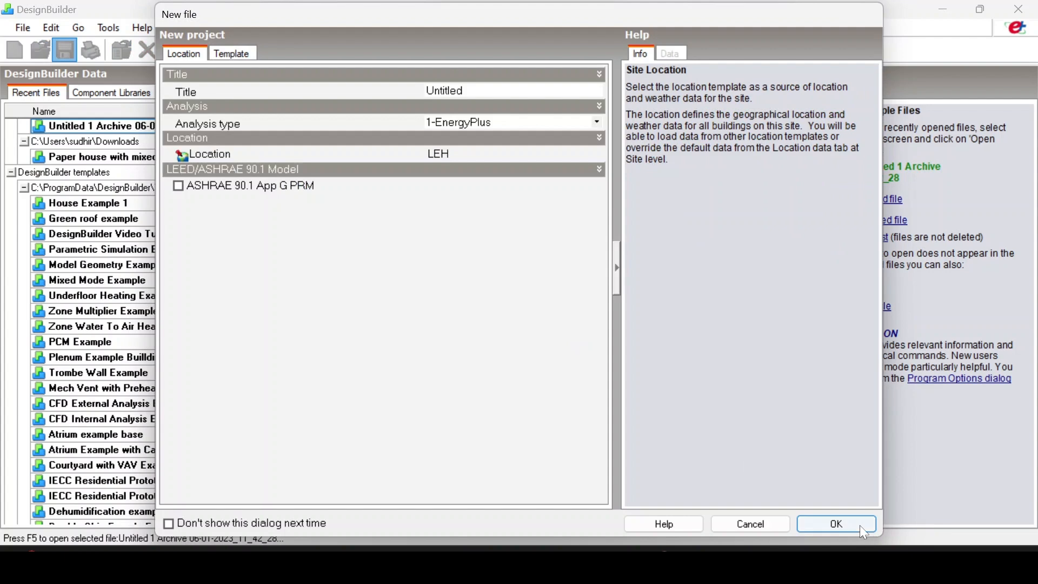
pyautogui.click(858, 524)
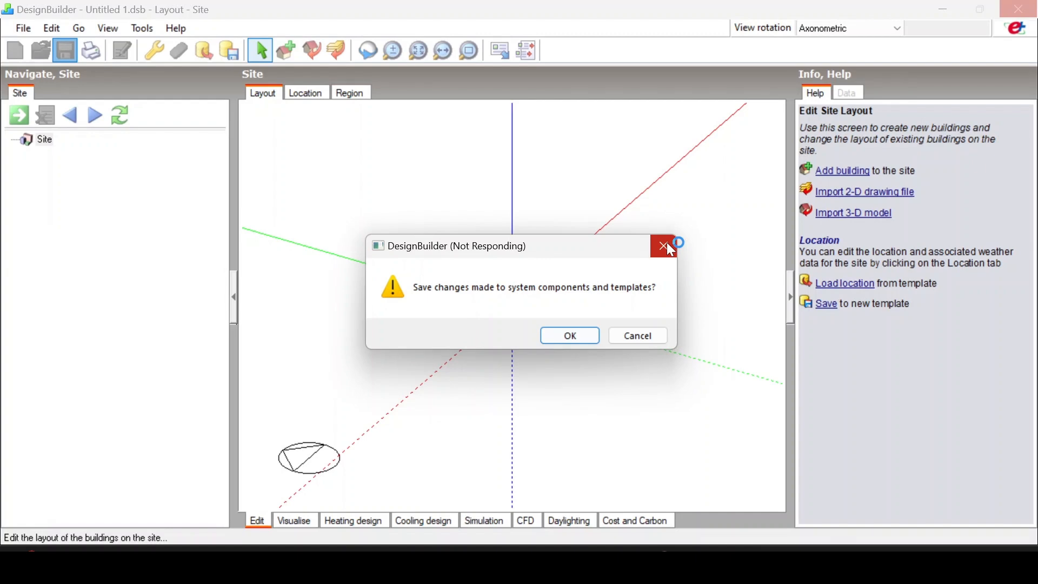
pyautogui.click(671, 250)
pyautogui.click(651, 284)
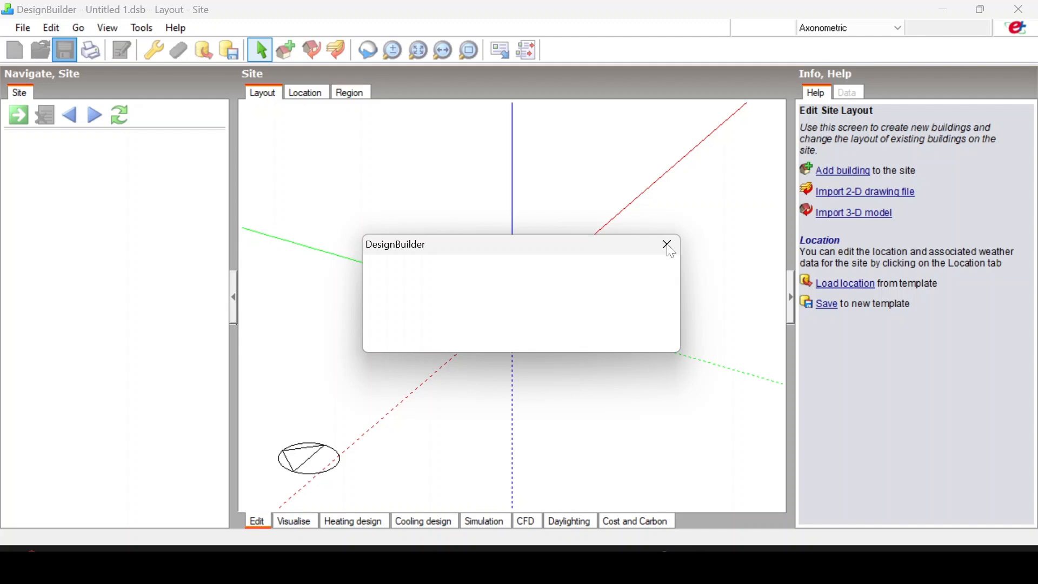
pyautogui.click(668, 246)
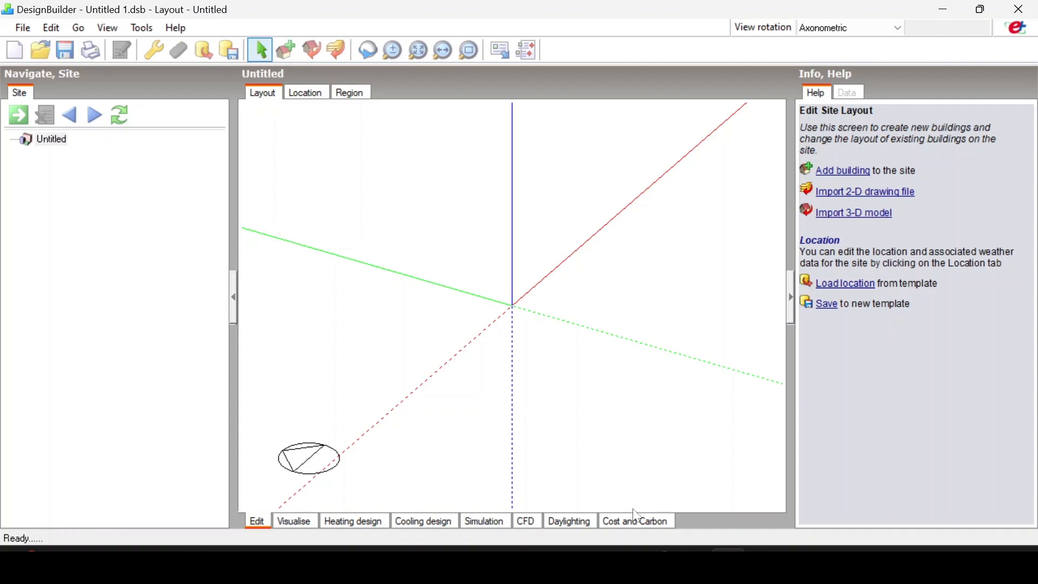
# - In the program's international options, review the available languages, keep English, set the units to 1-Metric (SI), and apply the options
pyautogui.moveTo(654, 562)
pyautogui.click(157, 33)
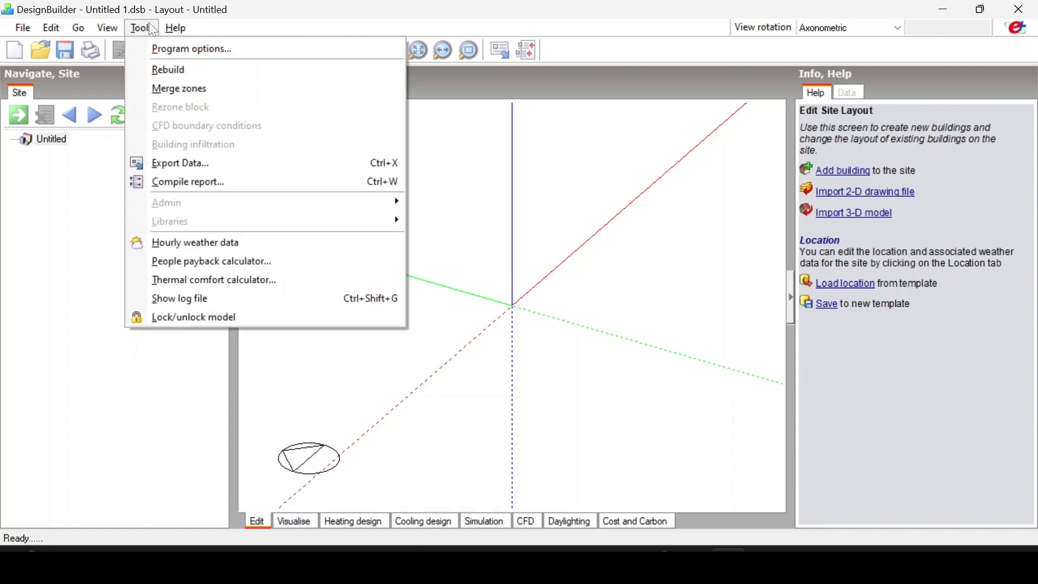
pyautogui.click(198, 50)
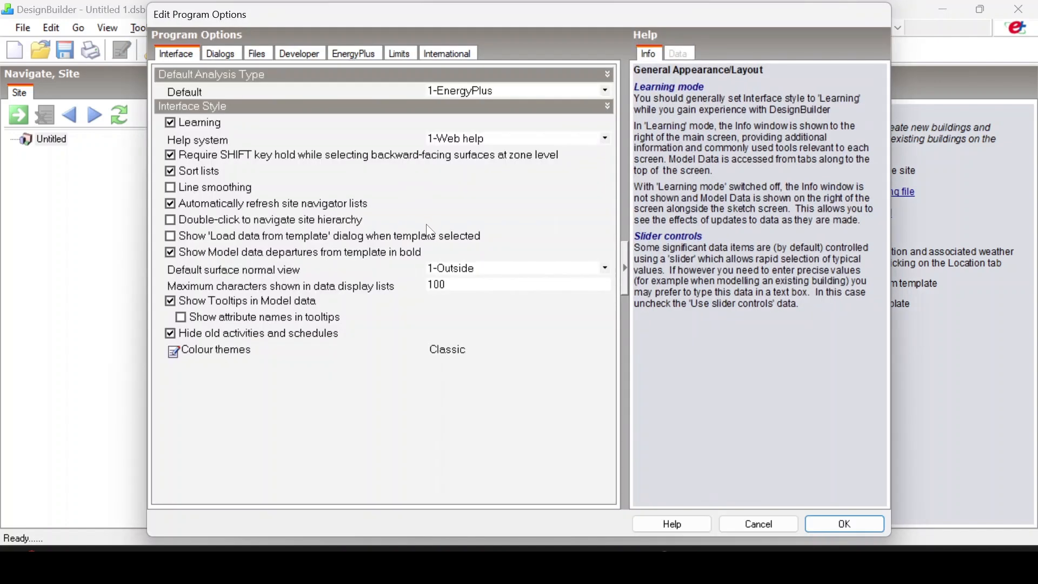
pyautogui.click(458, 61)
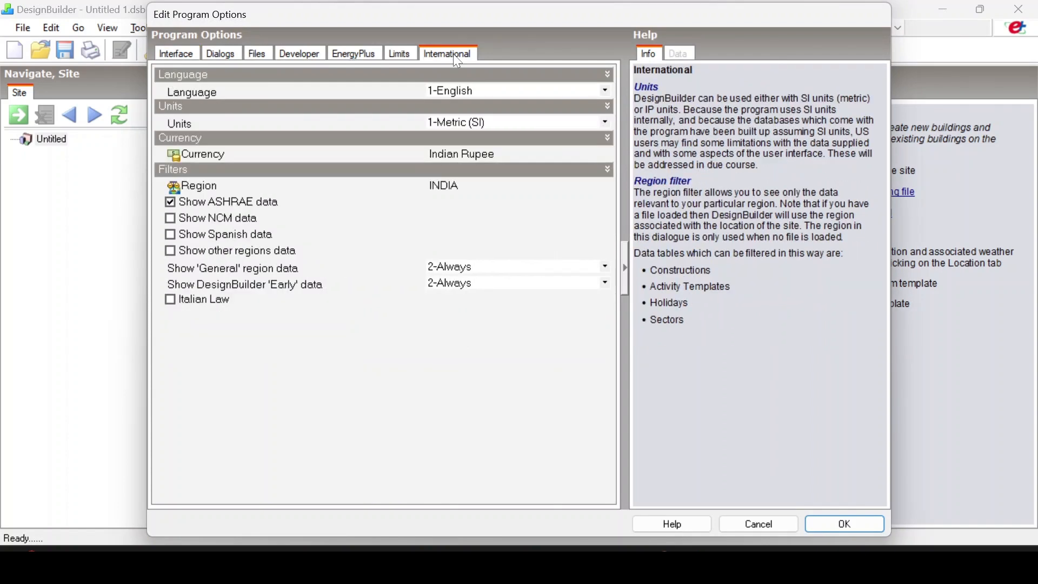
pyautogui.click(605, 92)
pyautogui.click(606, 91)
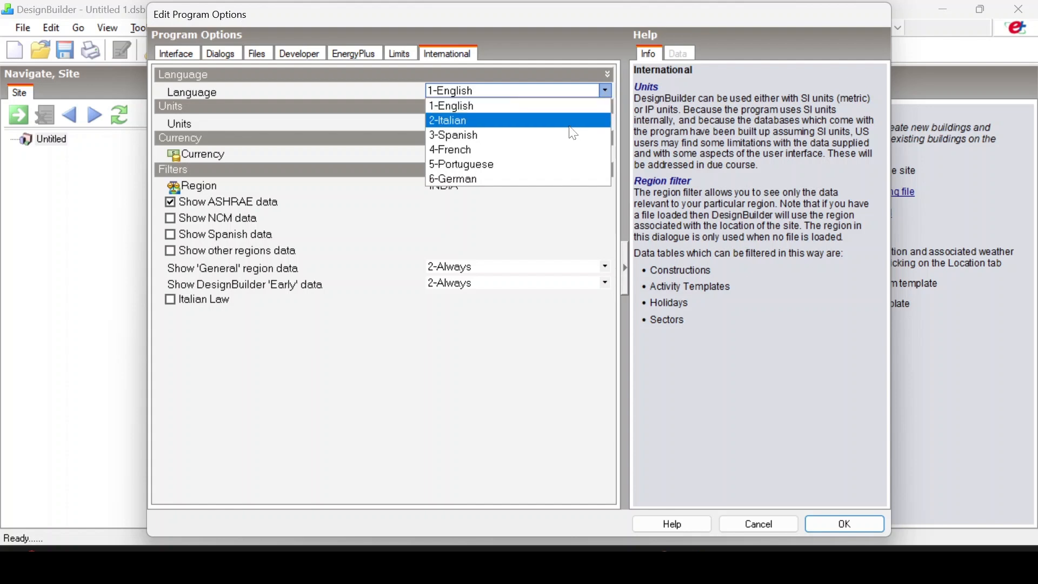
pyautogui.click(604, 90)
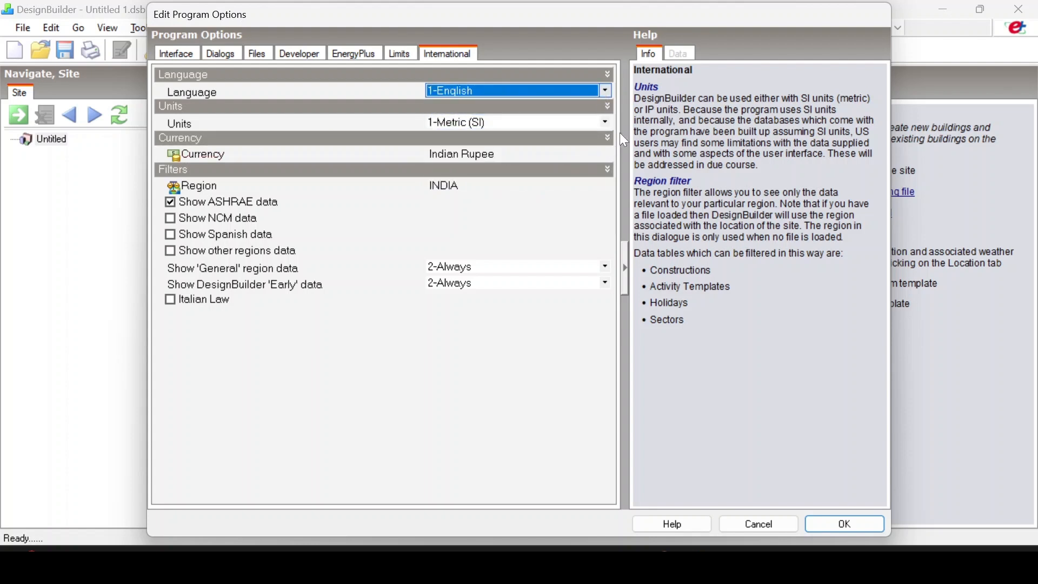
pyautogui.click(606, 122)
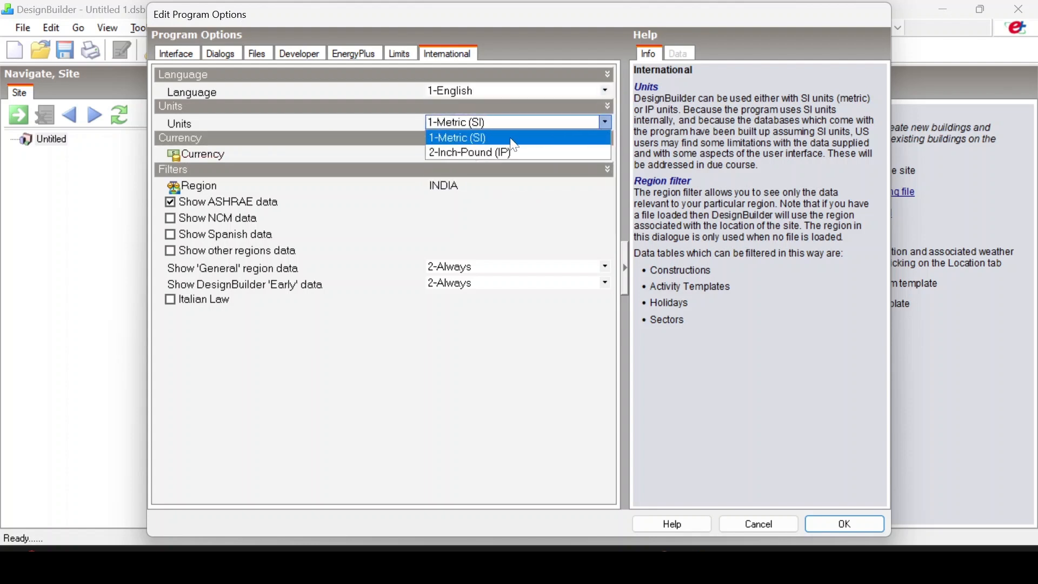
pyautogui.click(464, 142)
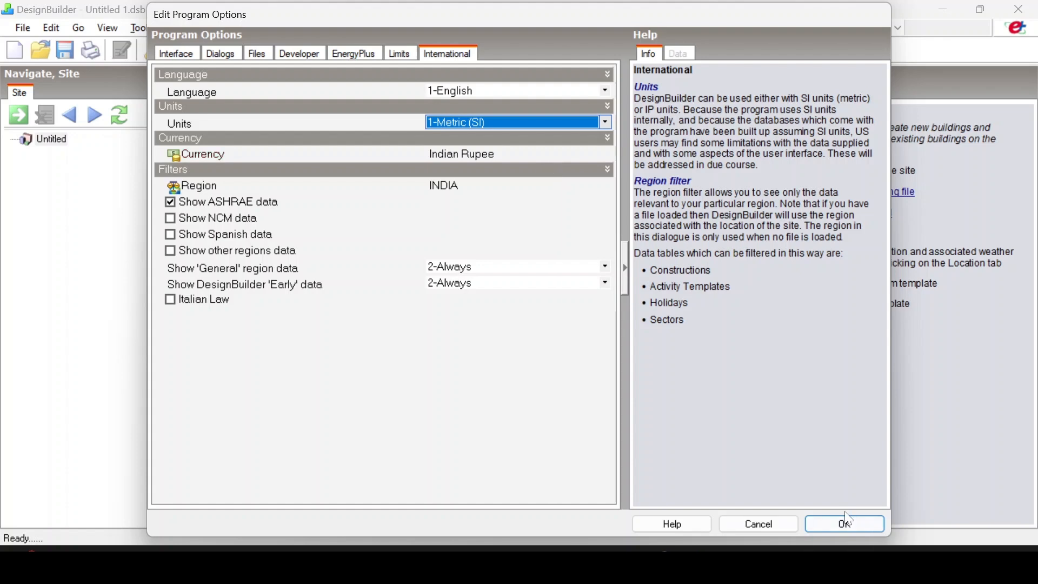
pyautogui.click(847, 525)
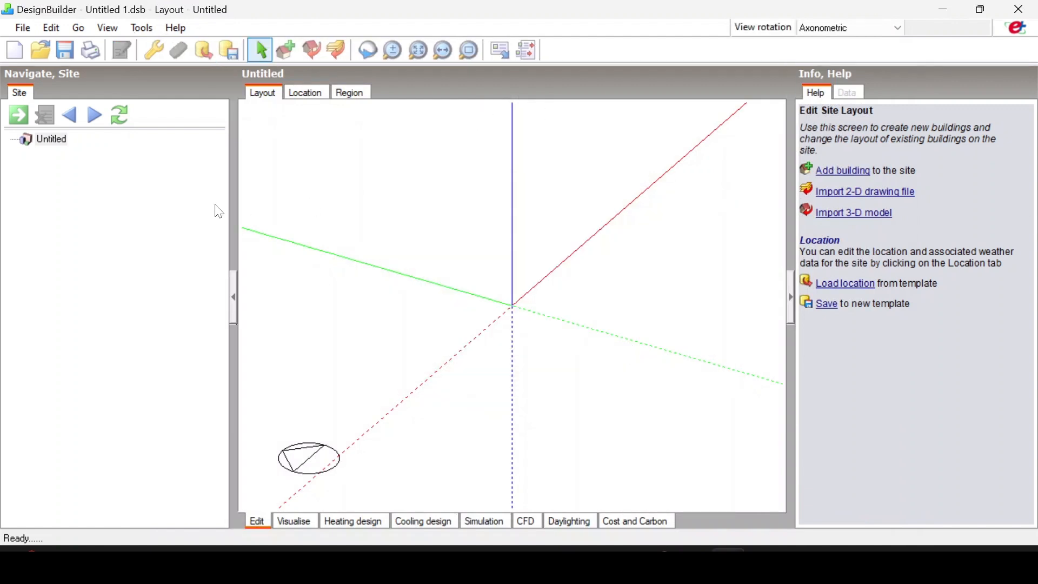
# - Enlarge the site layout view by narrowing both the help pane and the site navigator
pyautogui.scroll(-3, 423, 251)
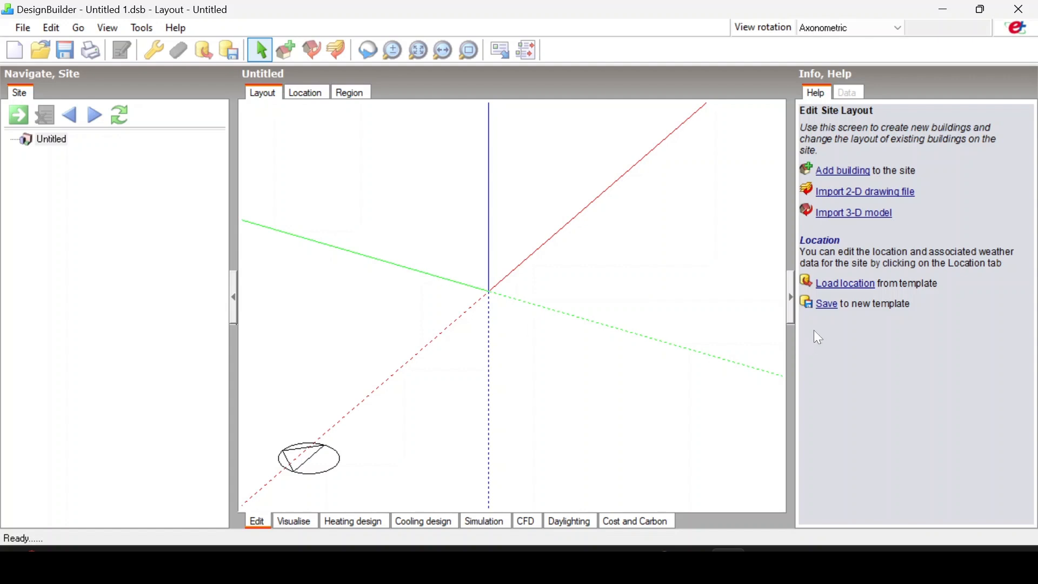
pyautogui.moveTo(793, 229); pyautogui.dragTo(943, 229)
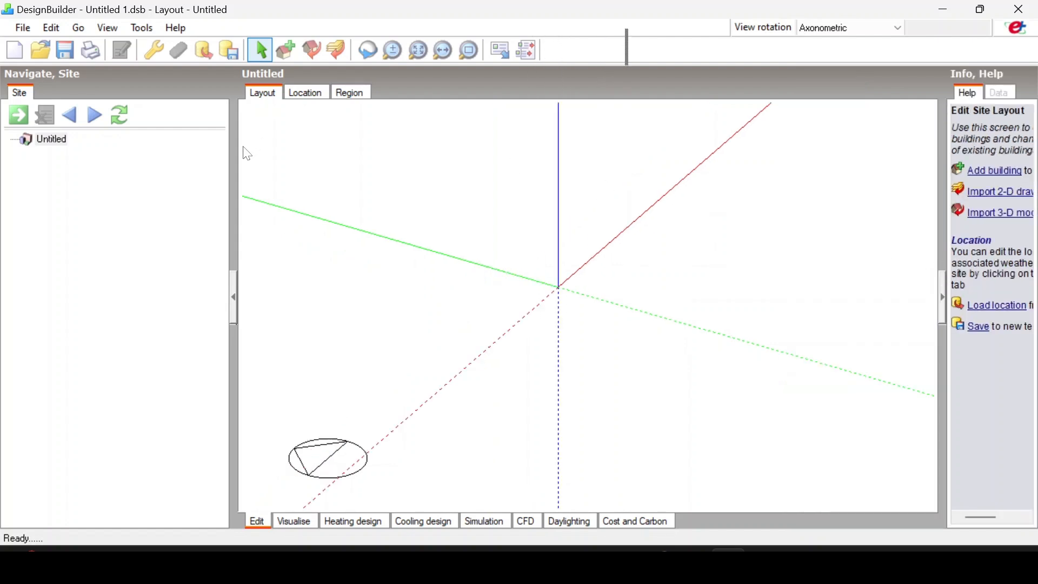
pyautogui.moveTo(227, 160); pyautogui.dragTo(154, 153)
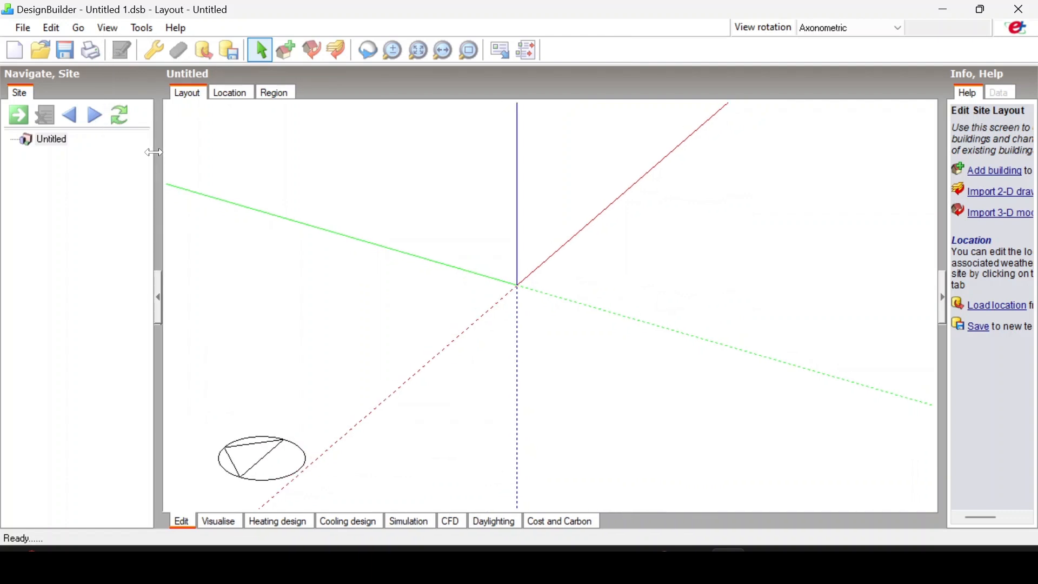
pyautogui.scroll(-5, 406, 299)
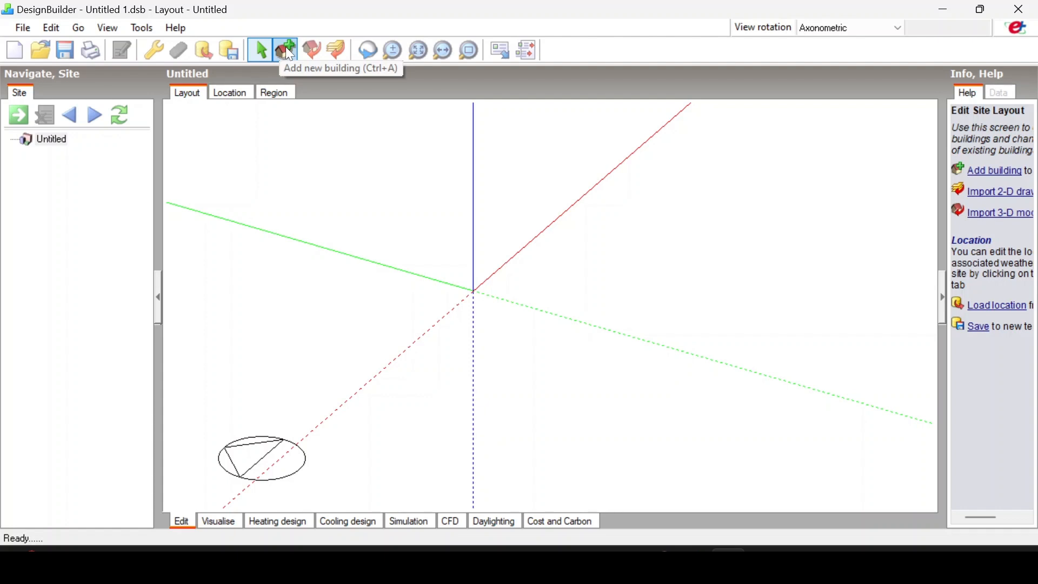
# - Switch to the Google Meet window, close its in-call messages, and return to DesignBuilder
pyautogui.moveTo(654, 549)
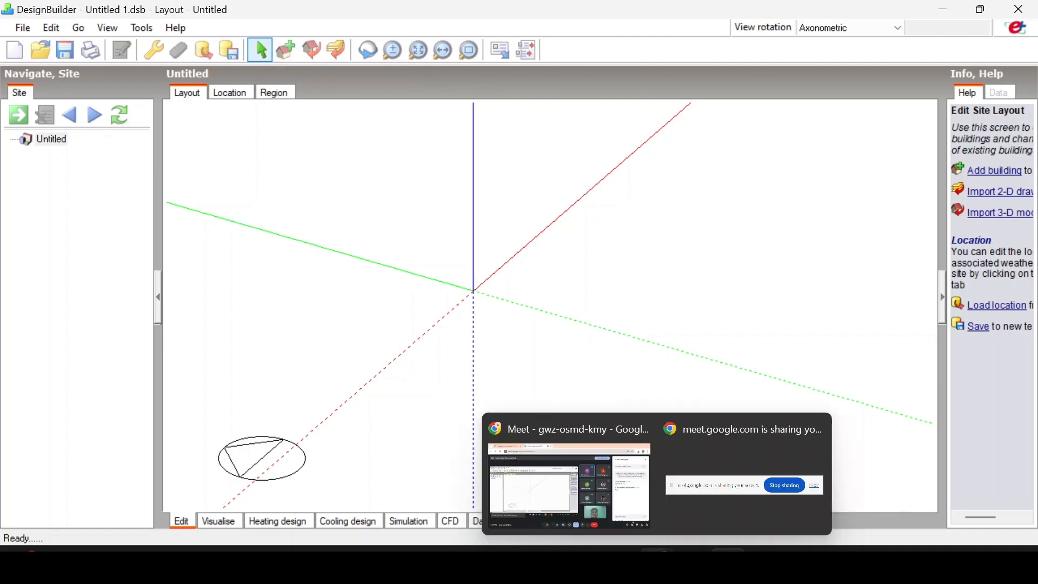
pyautogui.click(555, 490)
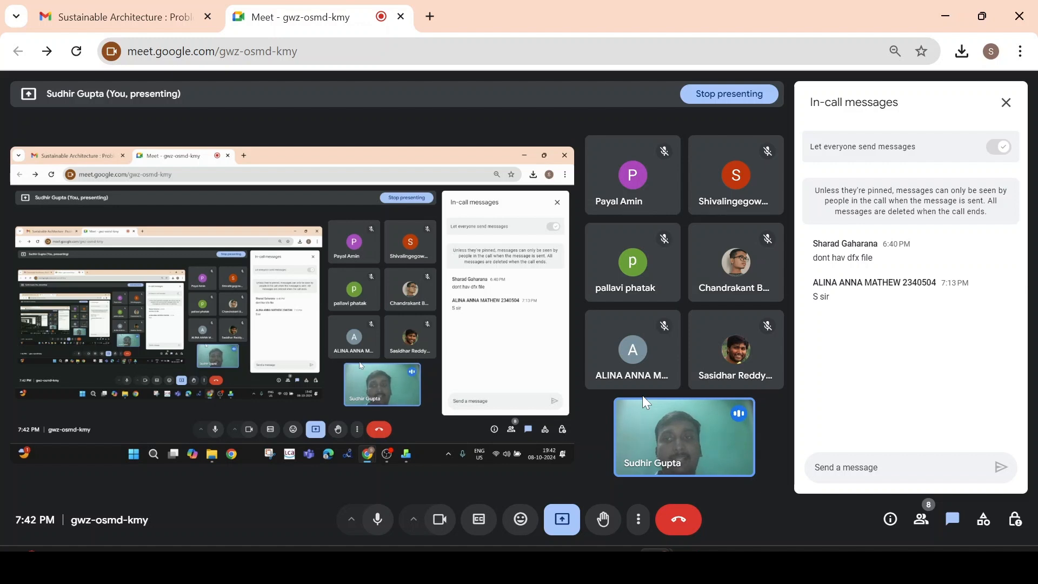
pyautogui.click(1007, 108)
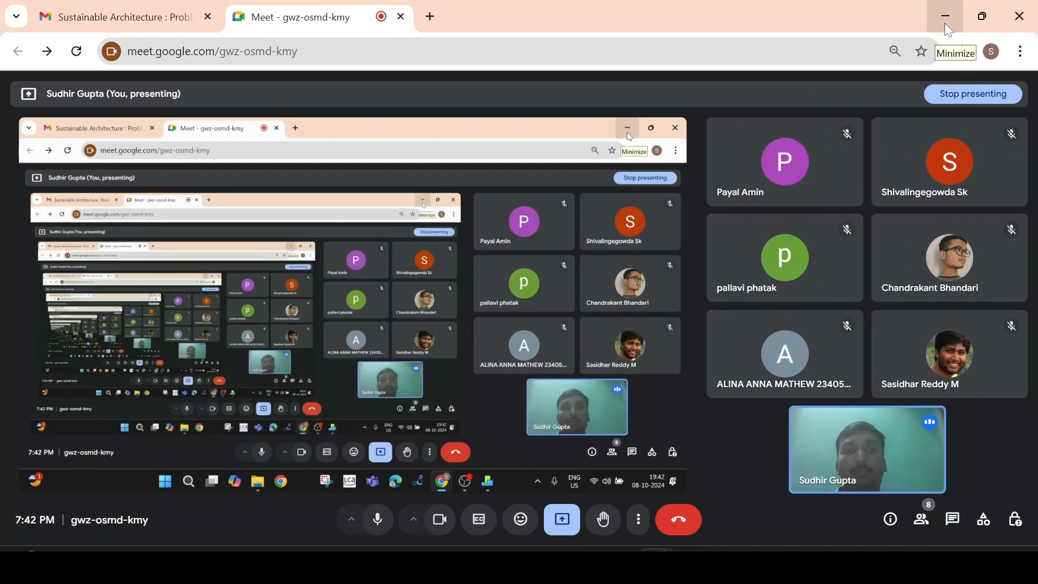
pyautogui.click(944, 23)
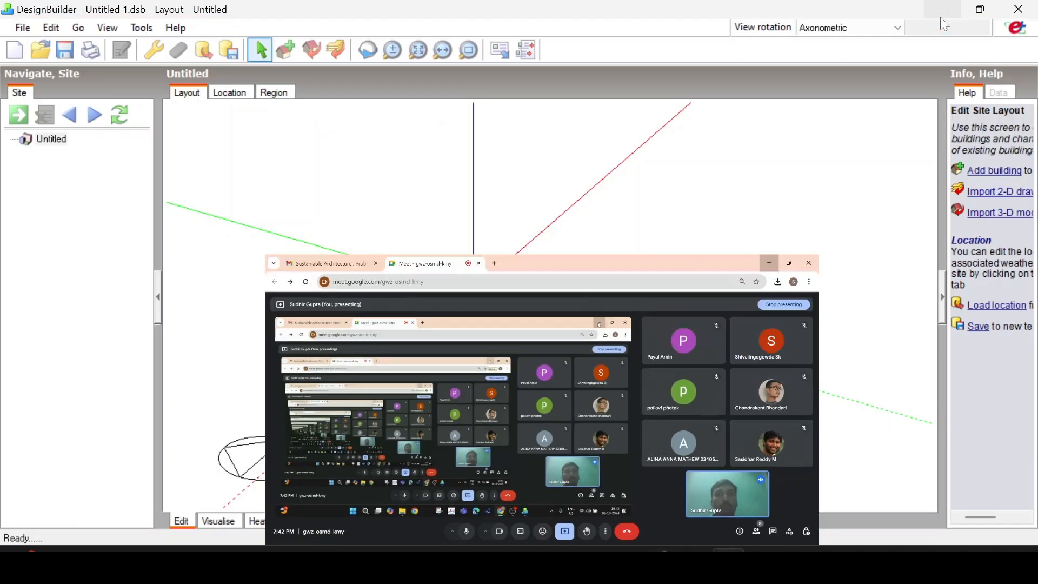
# - Start adding a new building to the site and set its geometry convention template to ASHRAE 90.1
pyautogui.click(287, 49)
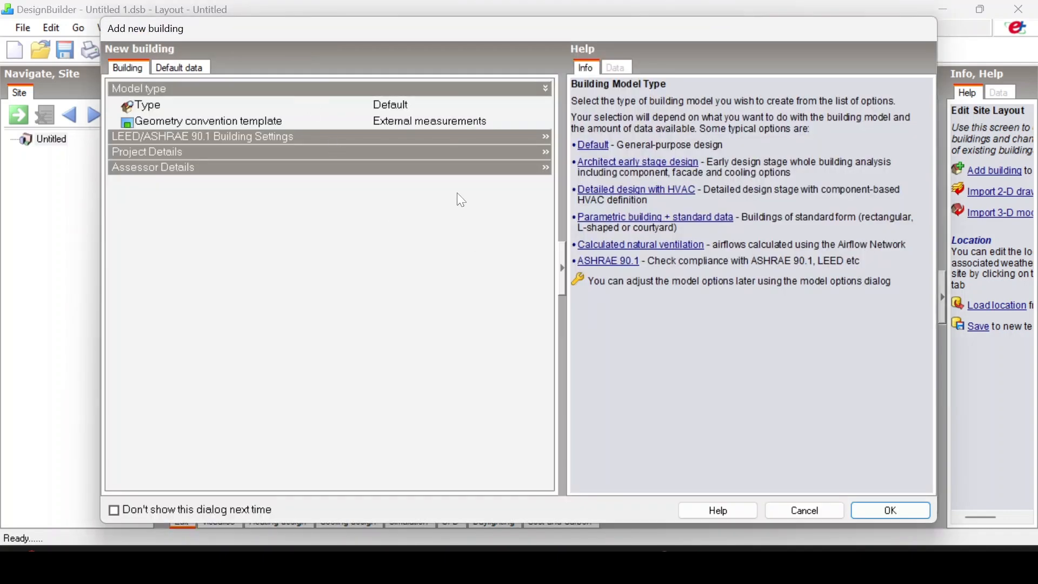
pyautogui.click(504, 125)
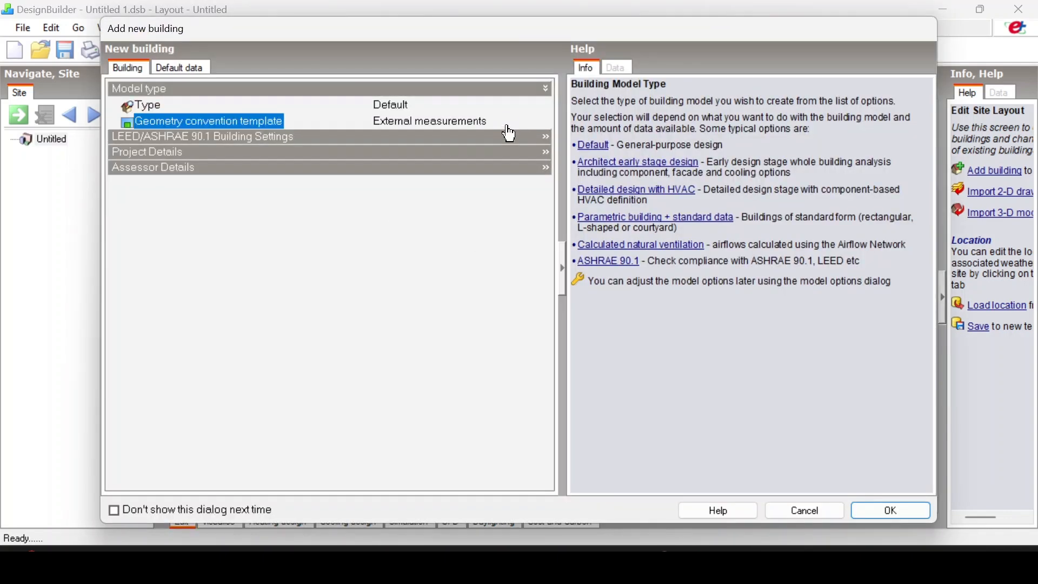
pyautogui.click(544, 123)
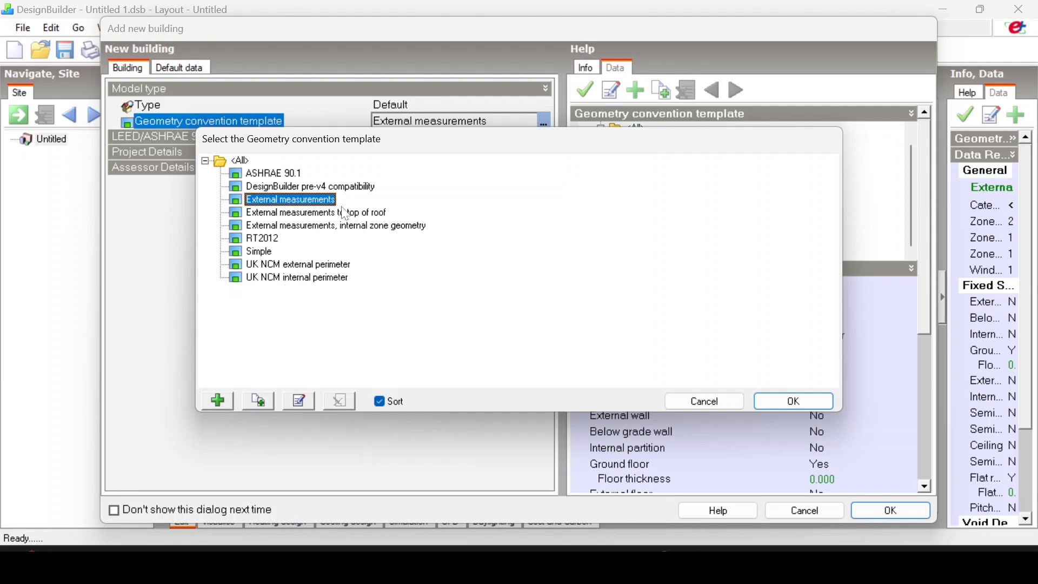
pyautogui.doubleClick(287, 176)
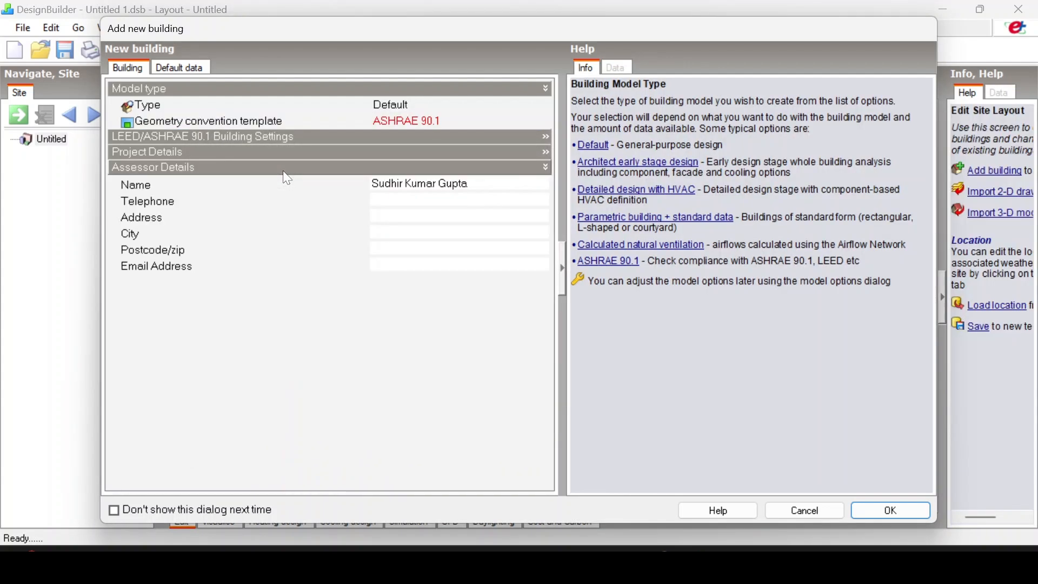
# - Set the ASHRAE 90.1 building type to 2-Baseline, keep the condition category at 2-Residential, complete the project details, and create the building
pyautogui.click(284, 137)
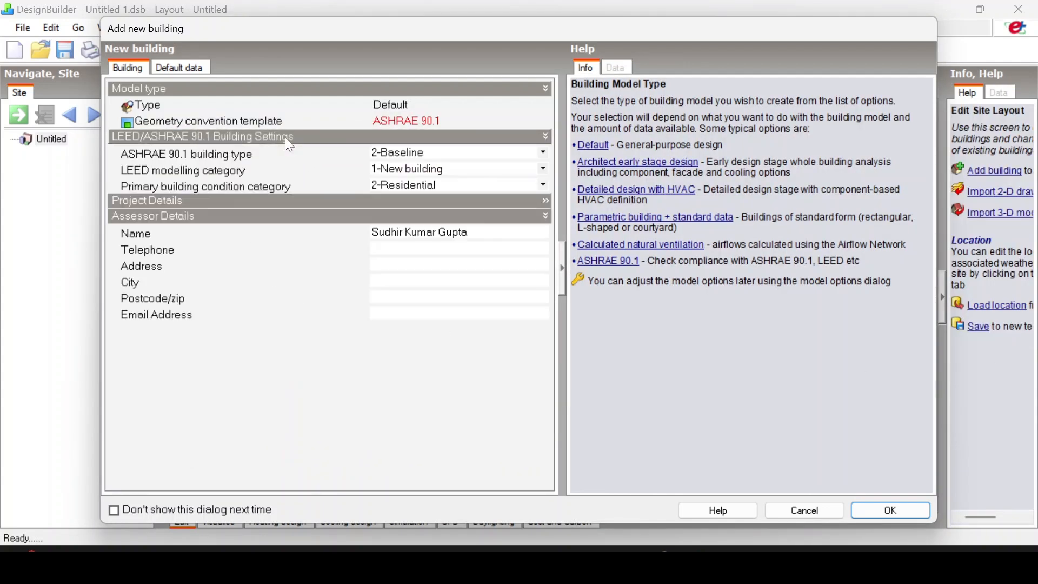
pyautogui.click(543, 153)
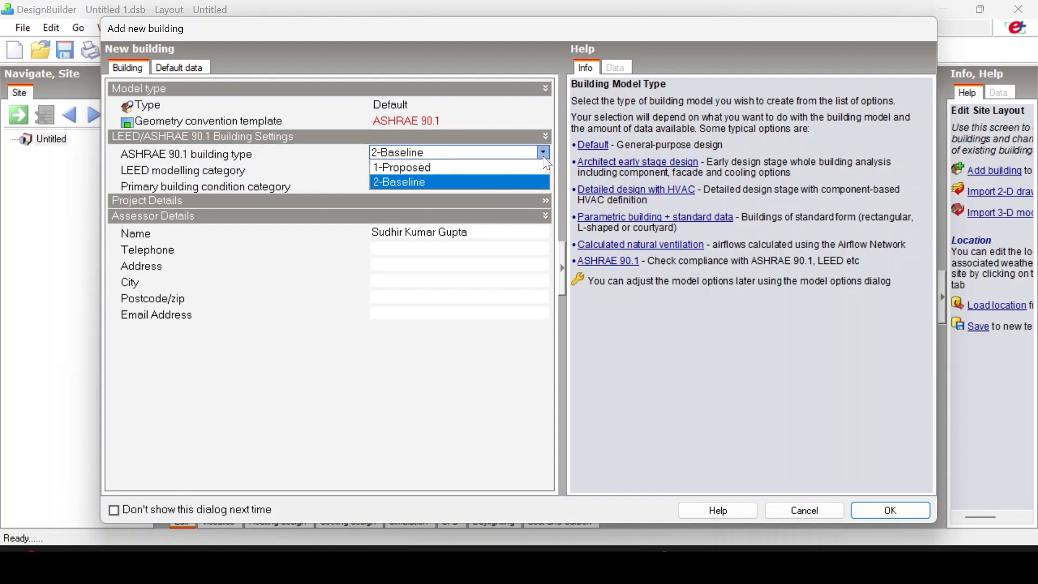
pyautogui.click(414, 180)
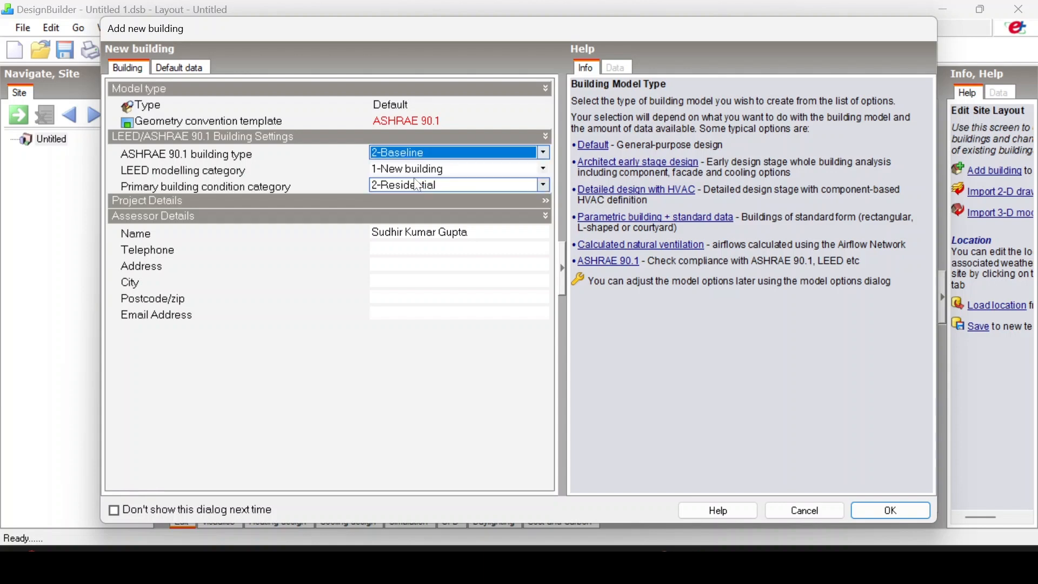
pyautogui.click(542, 187)
pyautogui.click(543, 187)
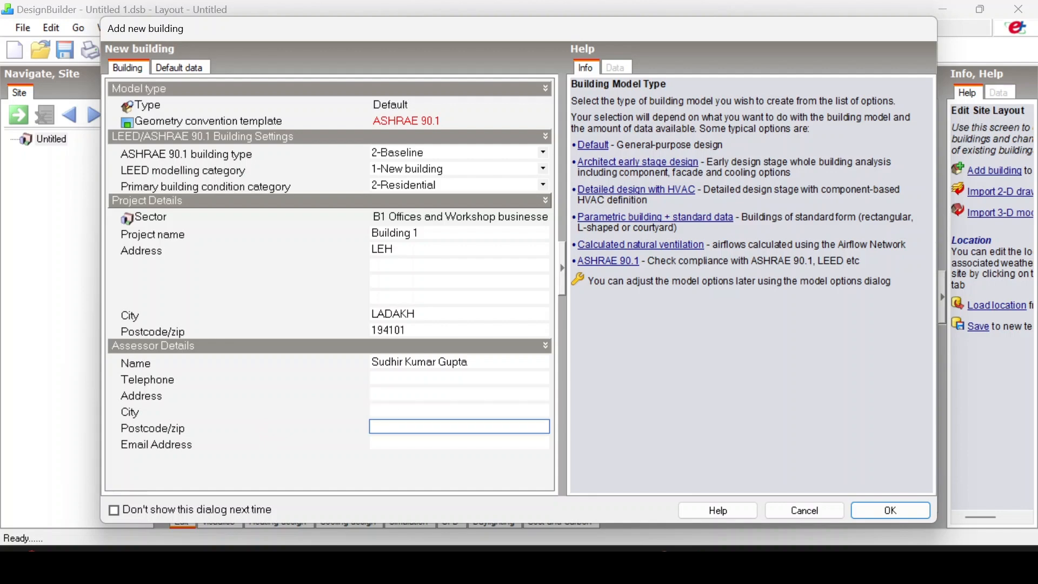
pyautogui.click(892, 509)
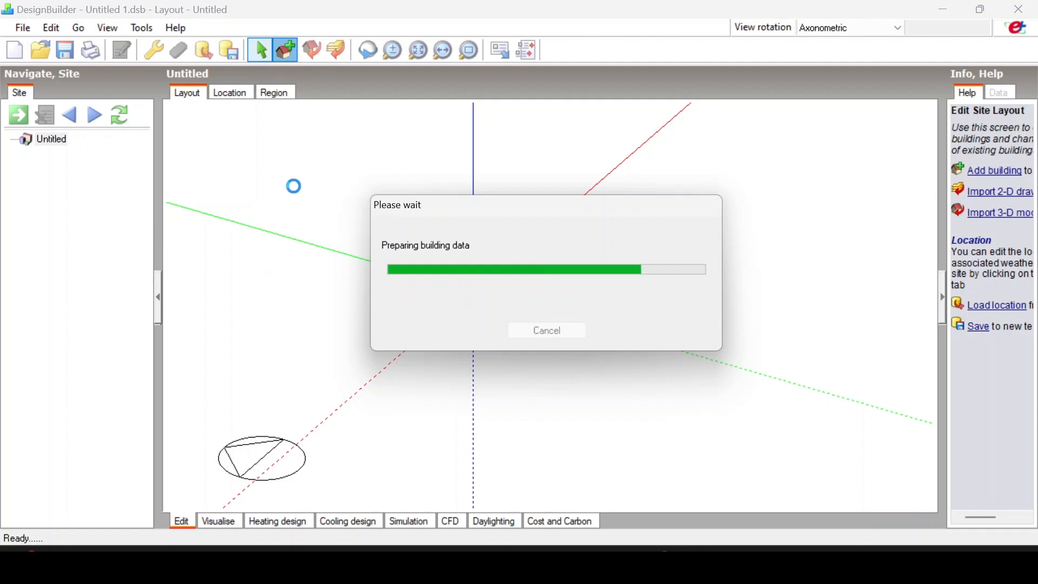
# - Switch to the Google Meet window, mute the microphone, and return to DesignBuilder
pyautogui.moveTo(655, 557)
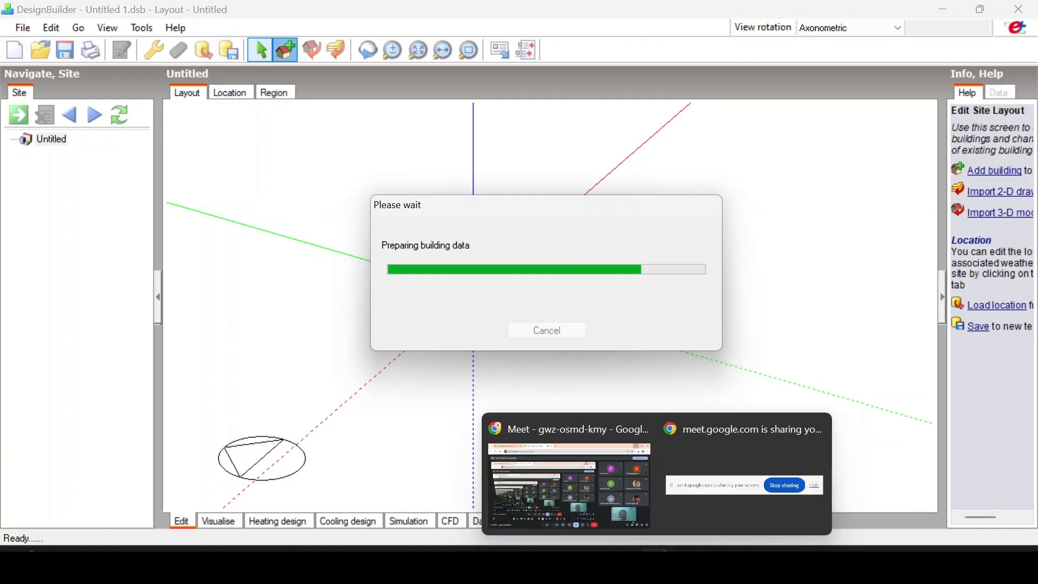
pyautogui.click(562, 443)
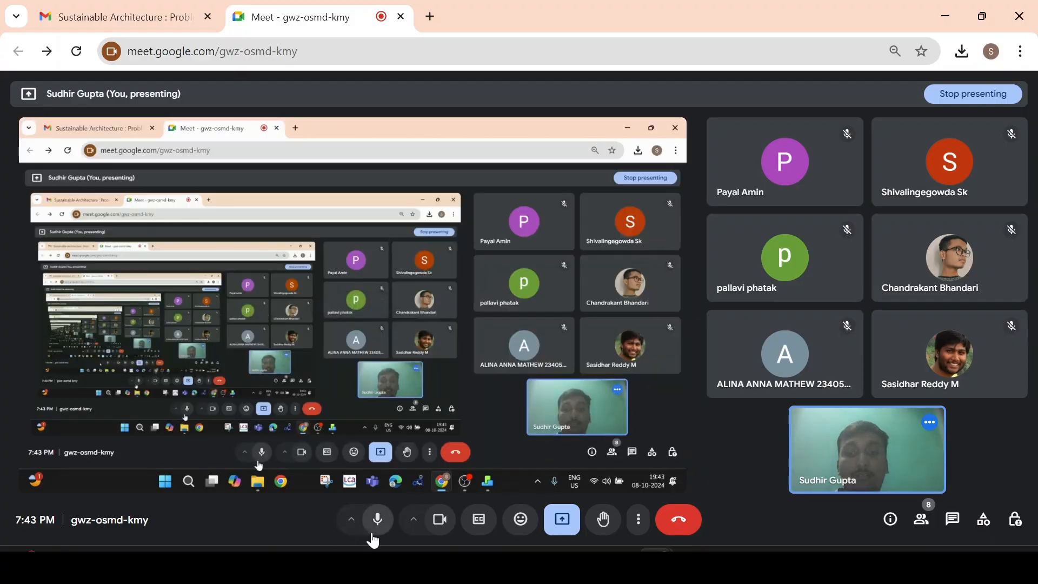
pyautogui.click(376, 527)
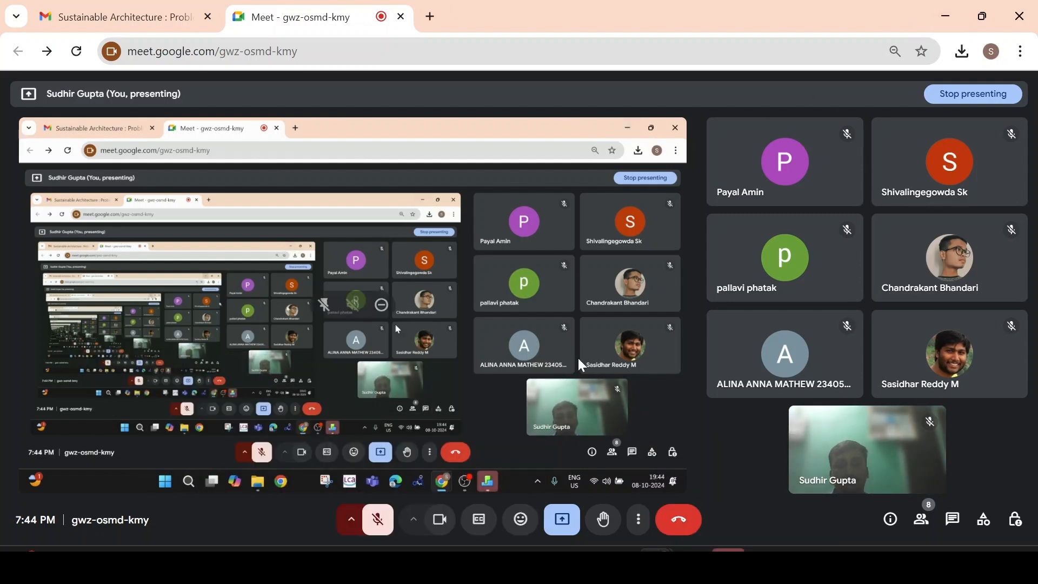
pyautogui.click(945, 16)
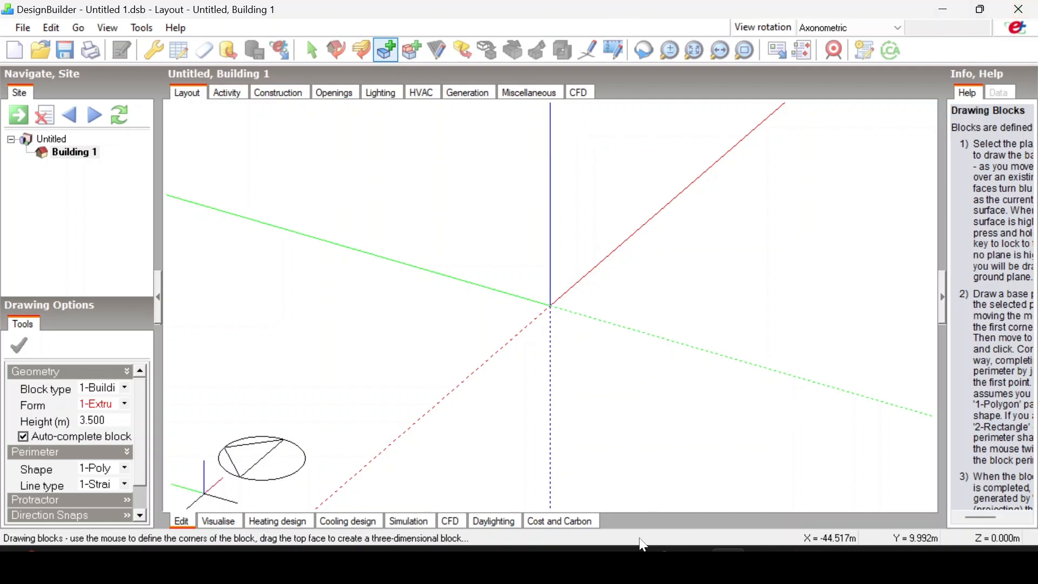
# - Switch to the Google Meet window, unmute the microphone, and return to DesignBuilder
pyautogui.moveTo(656, 565)
pyautogui.click(556, 456)
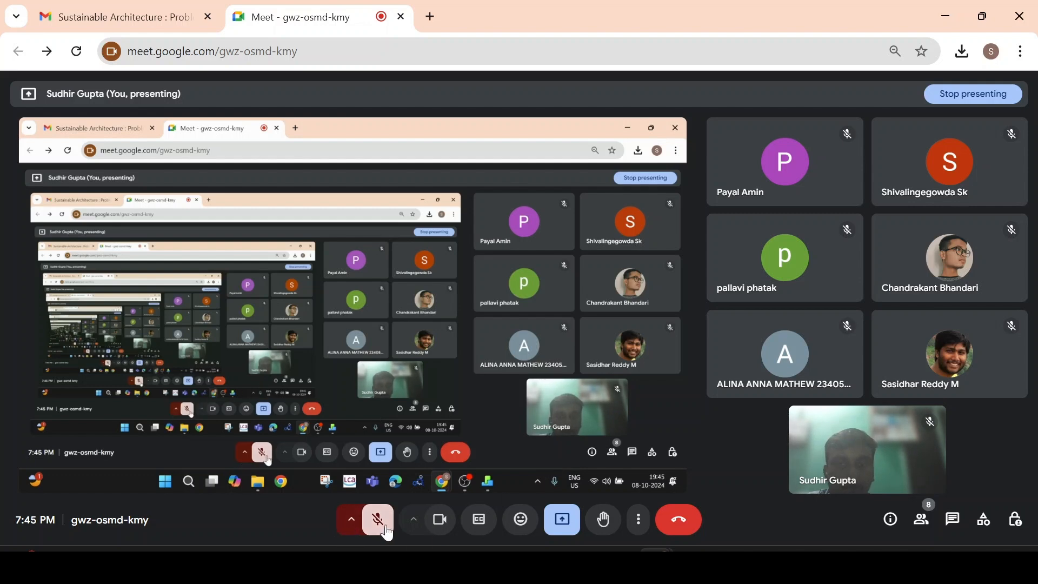
pyautogui.click(379, 521)
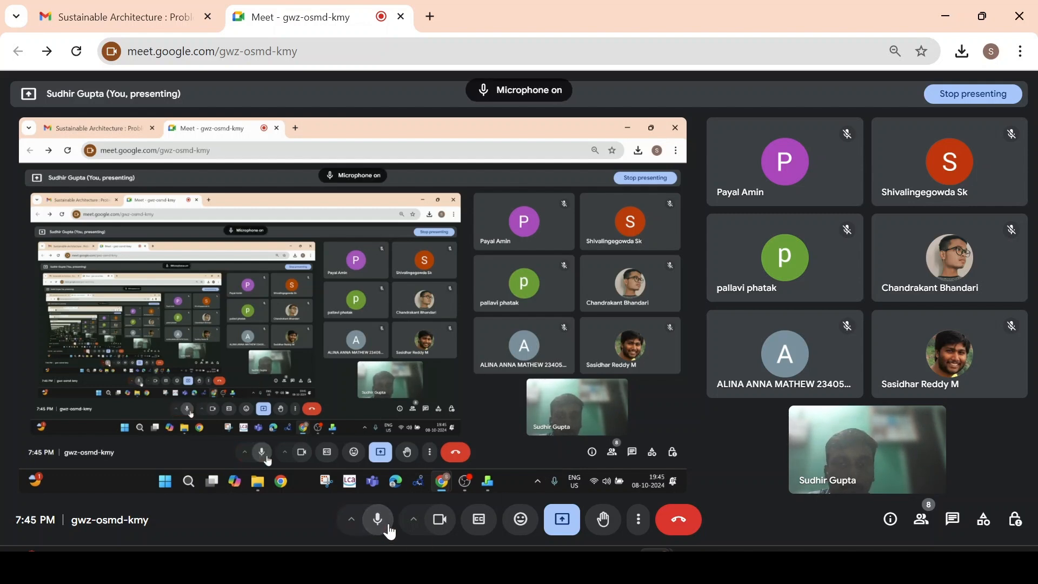
pyautogui.click(944, 20)
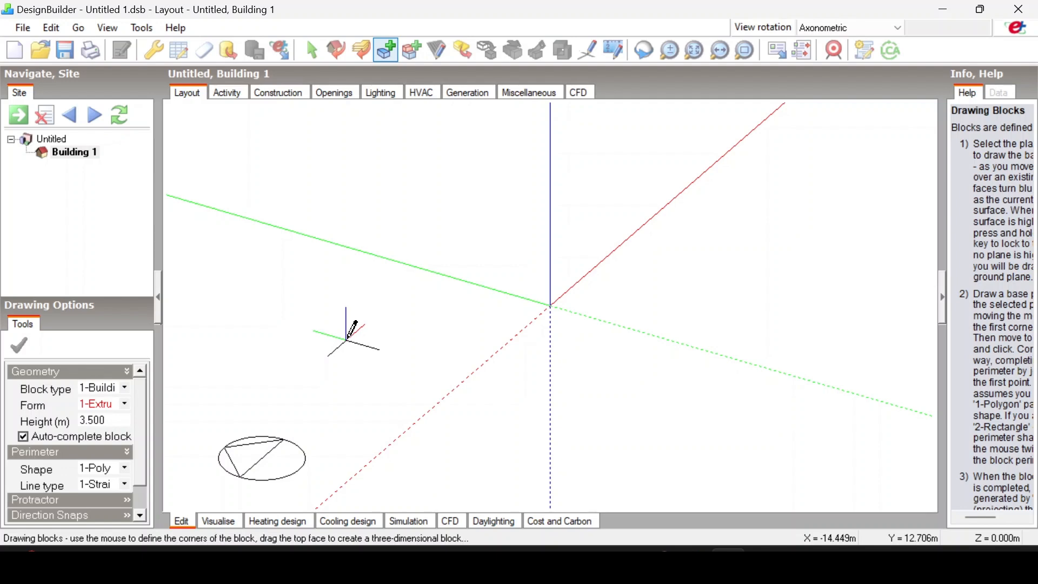
# - Check the Google Meet call window, then go back to the DesignBuilder building layout
pyautogui.moveTo(656, 540)
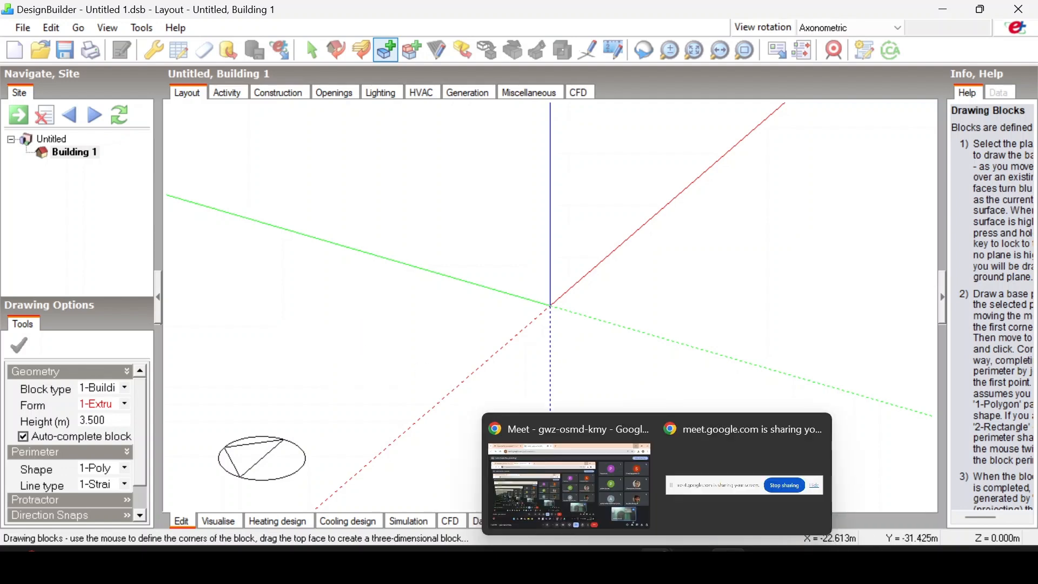
pyautogui.click(567, 486)
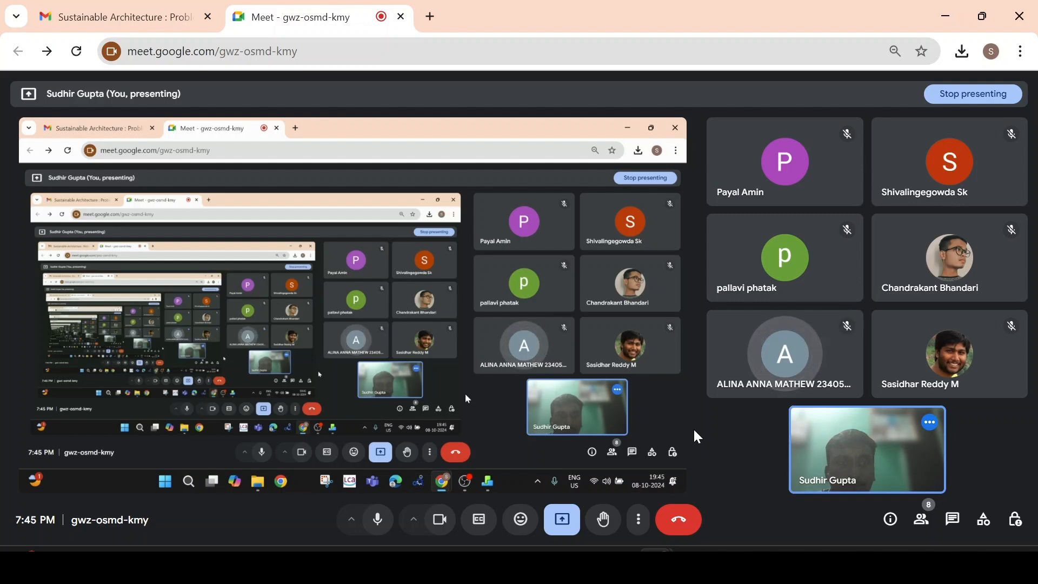
pyautogui.click(946, 16)
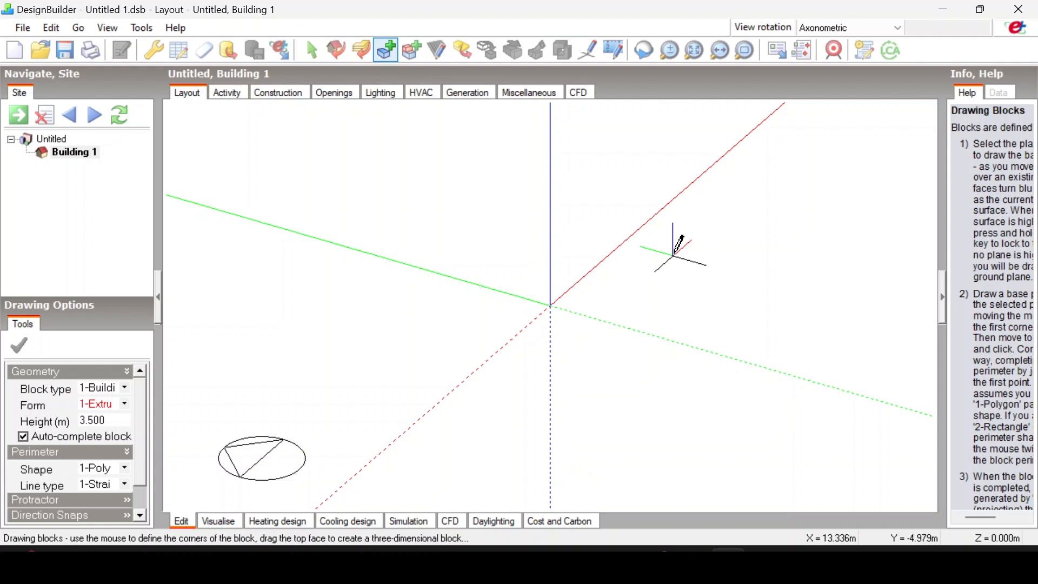
# - Start the block perimeter at the origin and draw its first edge 10 m long along the red axis
pyautogui.scroll(-4, 672, 255)
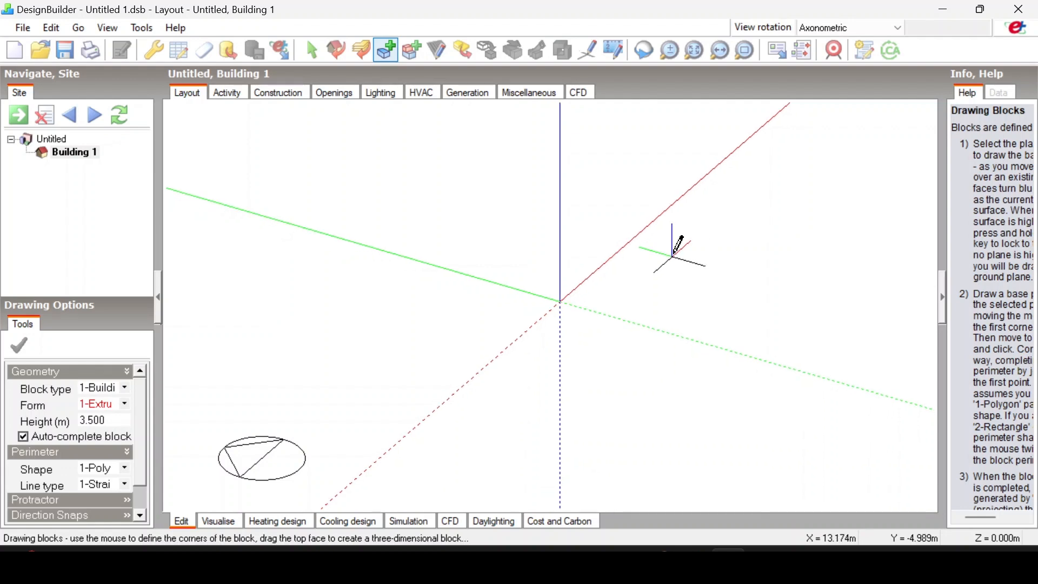
pyautogui.click(568, 297)
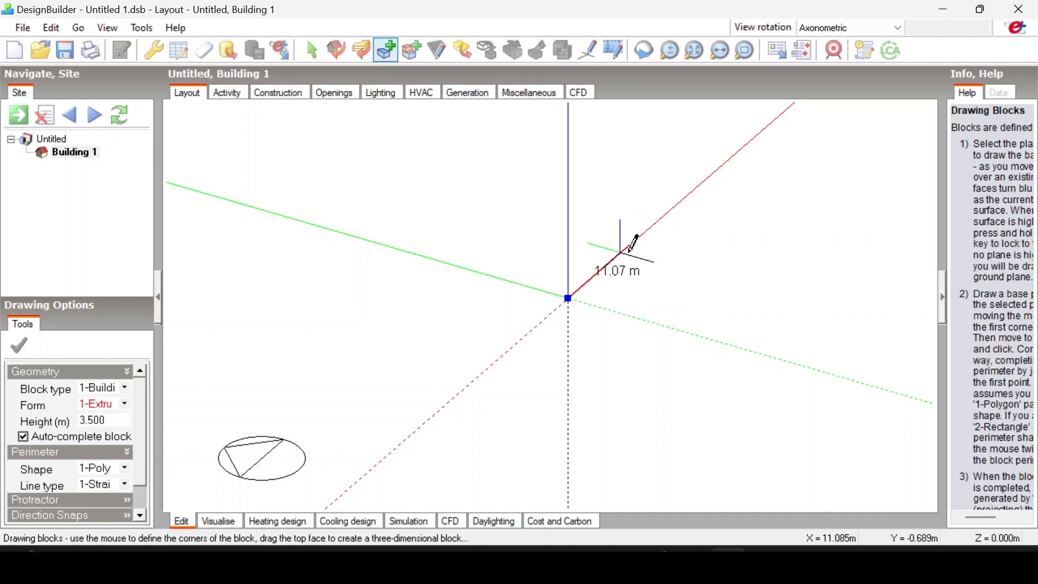
pyautogui.scroll(2, 634, 246)
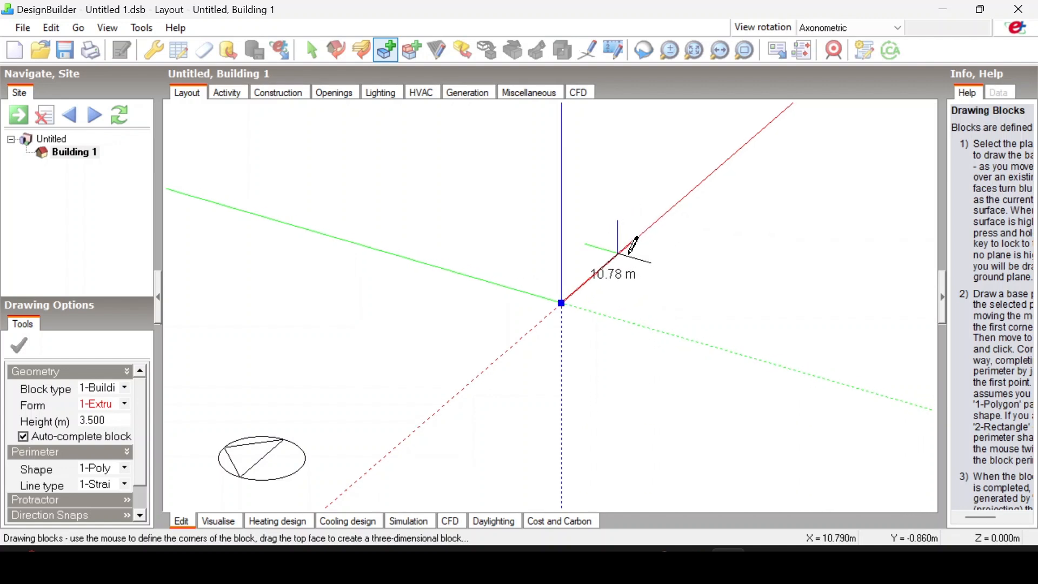
pyautogui.scroll(5, 633, 246)
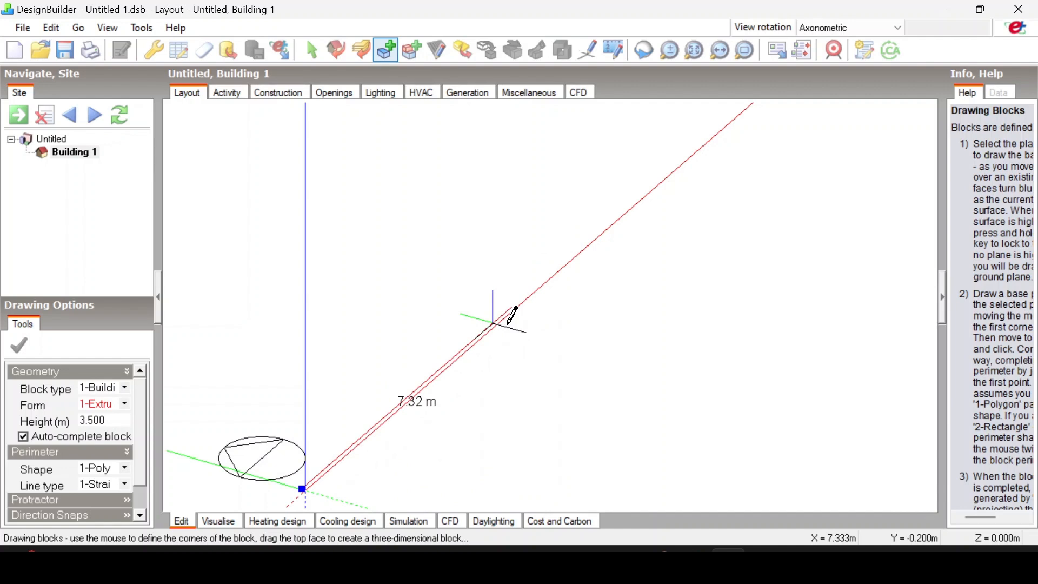
pyautogui.write('1')
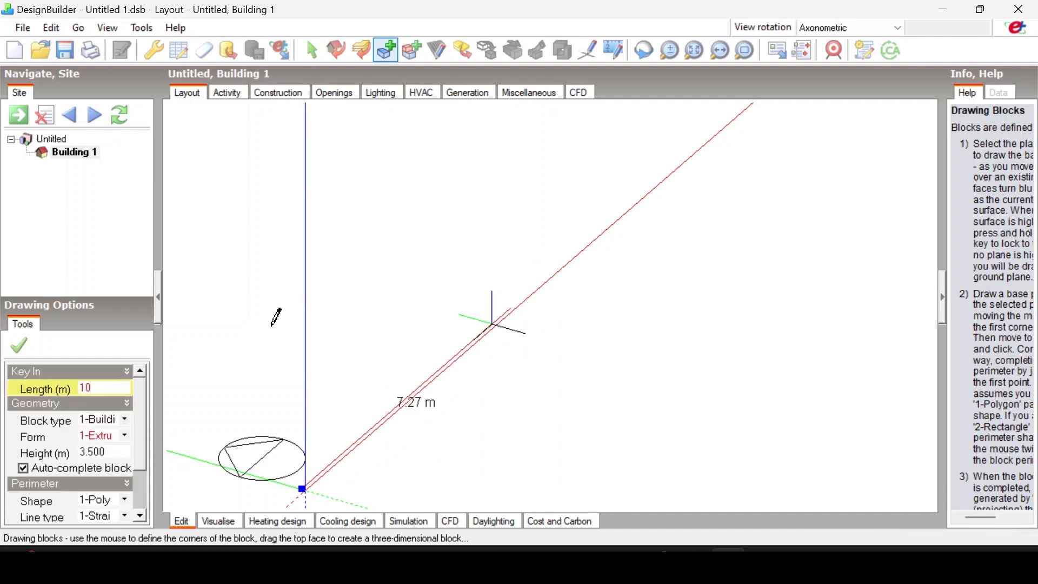
pyautogui.write('0')
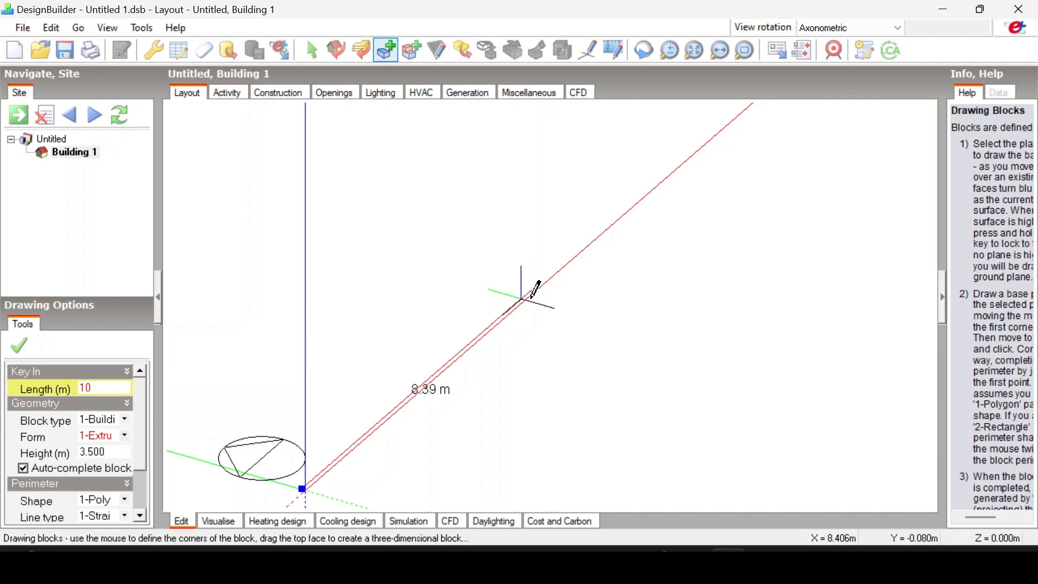
pyautogui.press('Return')
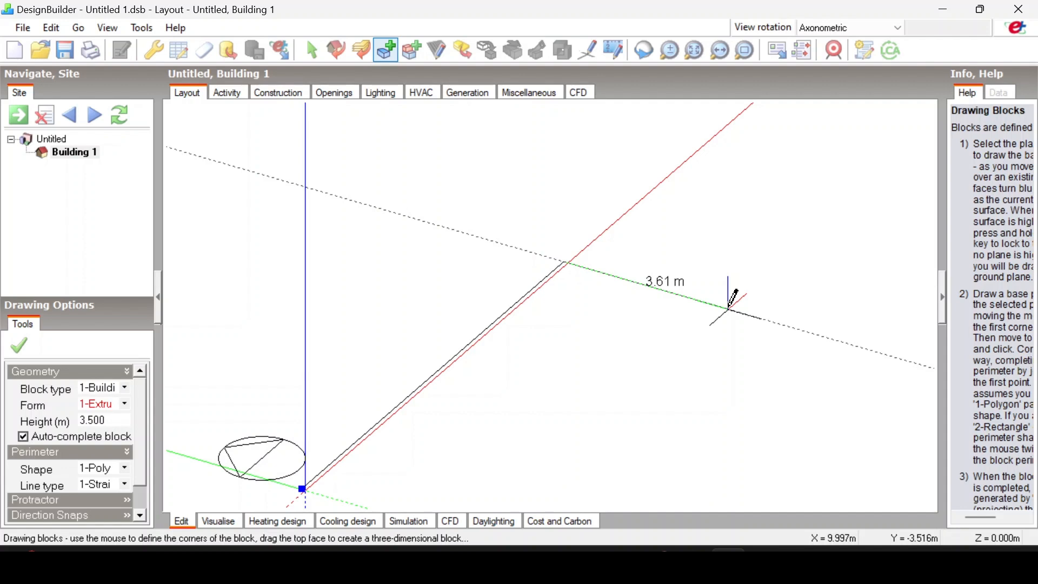
# - Draw the second perimeter edge 10 m long, perpendicular to the first and parallel to the green axis
pyautogui.write('10')
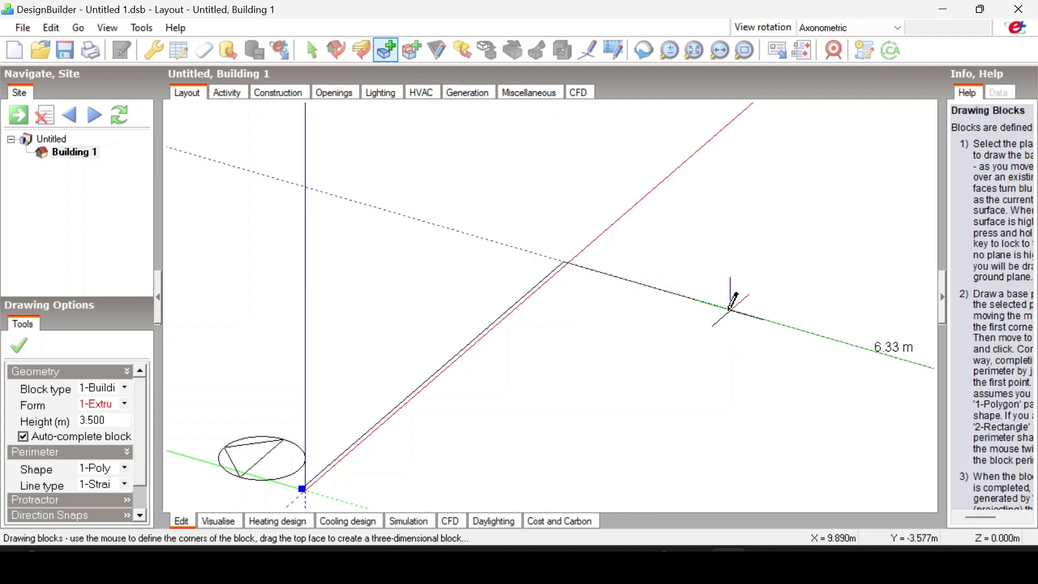
pyautogui.scroll(-3, 733, 302)
pyautogui.click(886, 357)
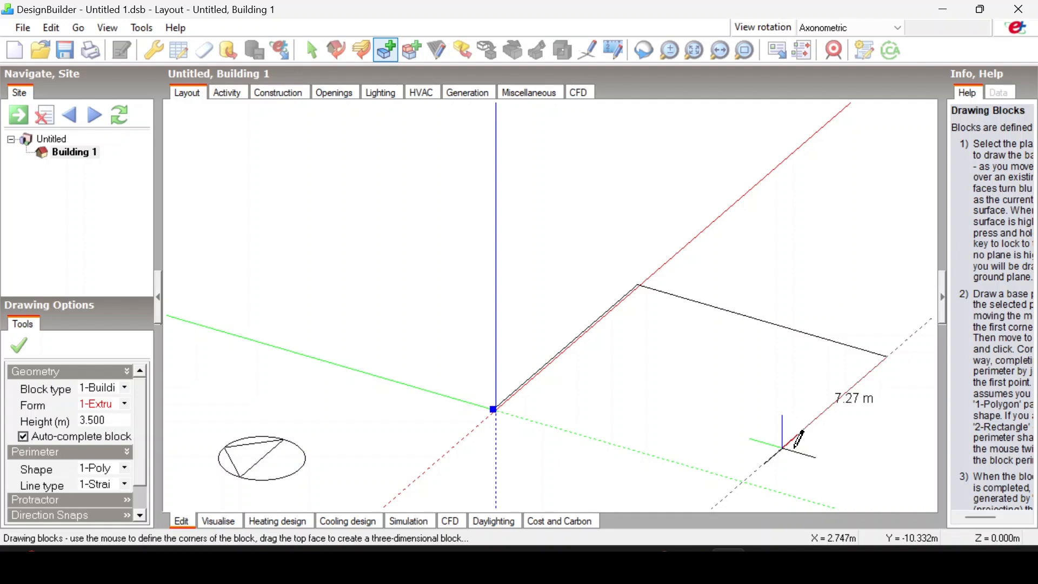
# - Check the available perimeter shapes for the block and keep 1-Polygon
pyautogui.click(103, 468)
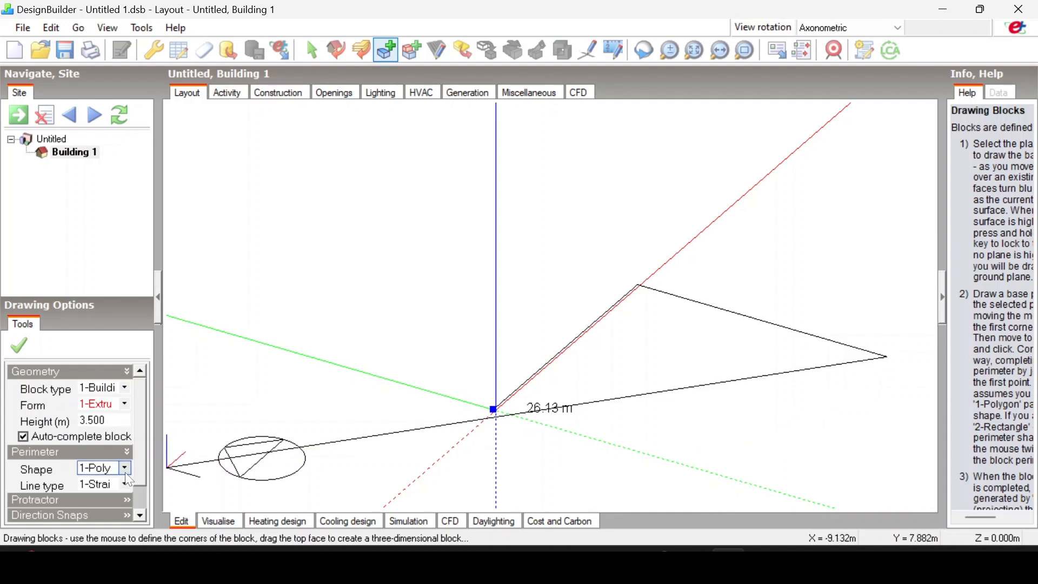
pyautogui.click(125, 468)
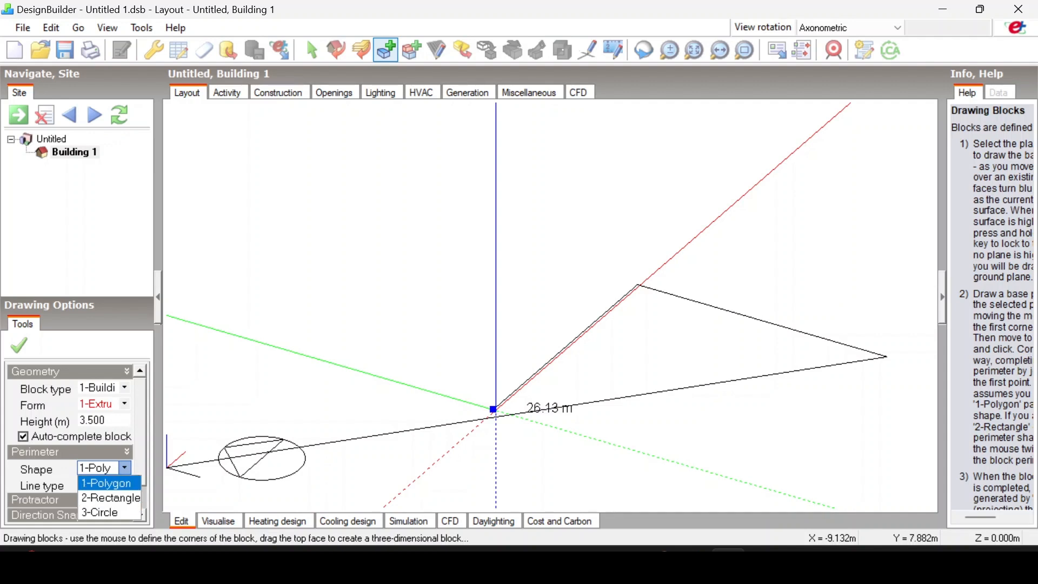
pyautogui.click(108, 483)
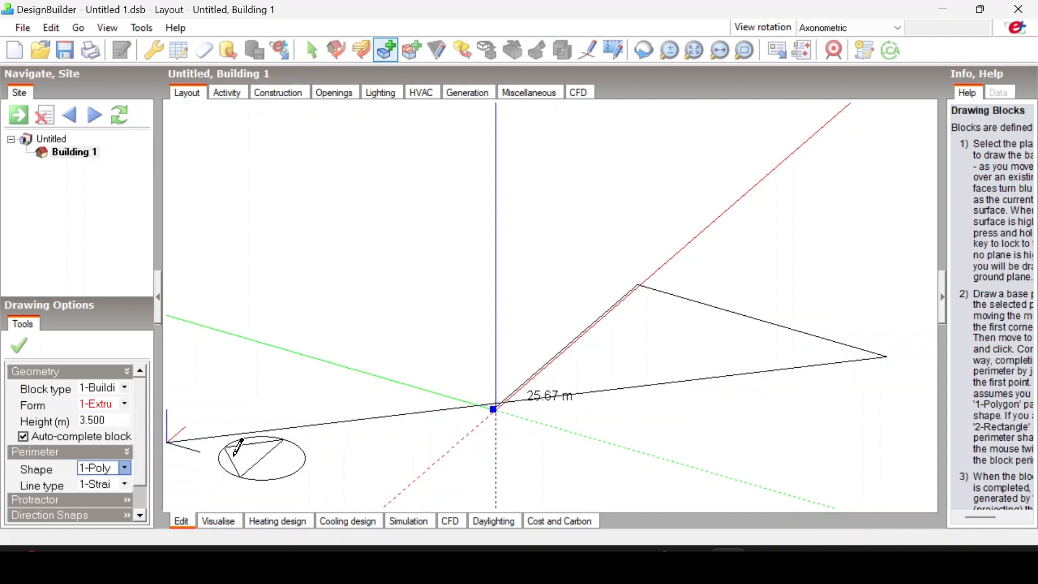
pyautogui.click(125, 483)
pyautogui.click(120, 500)
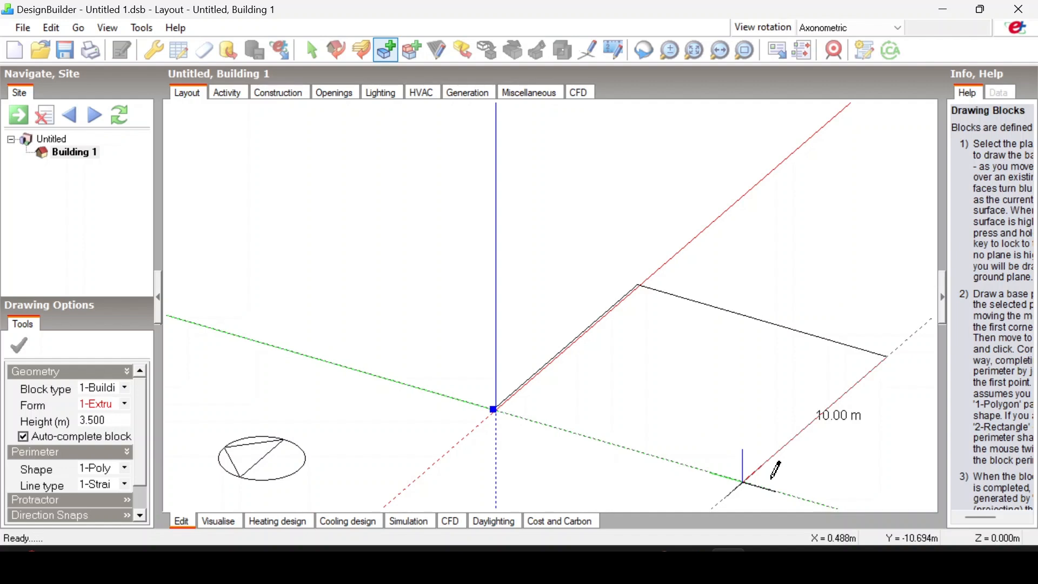
# - Draw the third edge 10 m long and close the perimeter at the starting point to create the 3.5 m high block
pyautogui.click(747, 480)
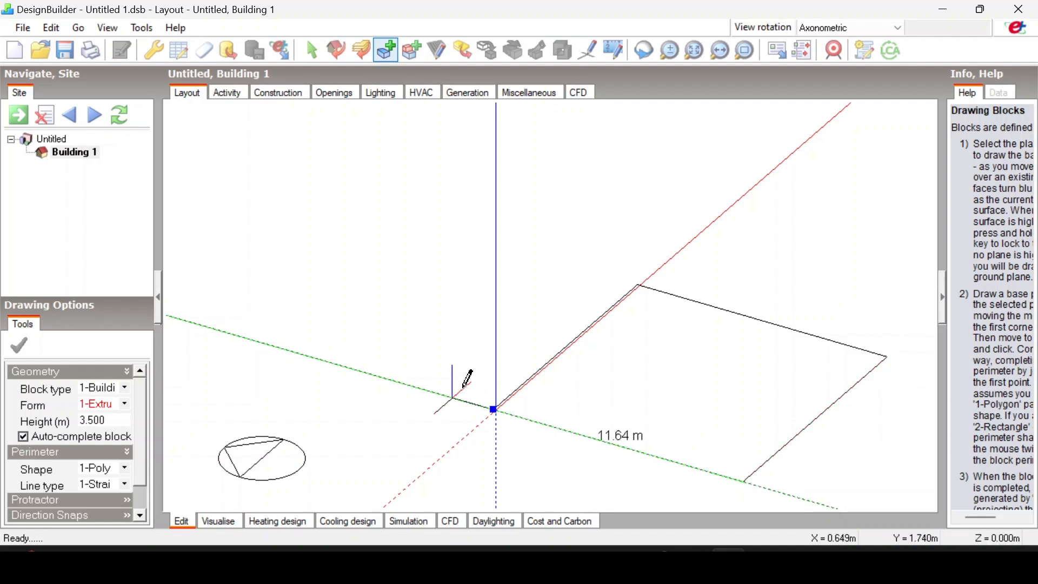
pyautogui.click(494, 409)
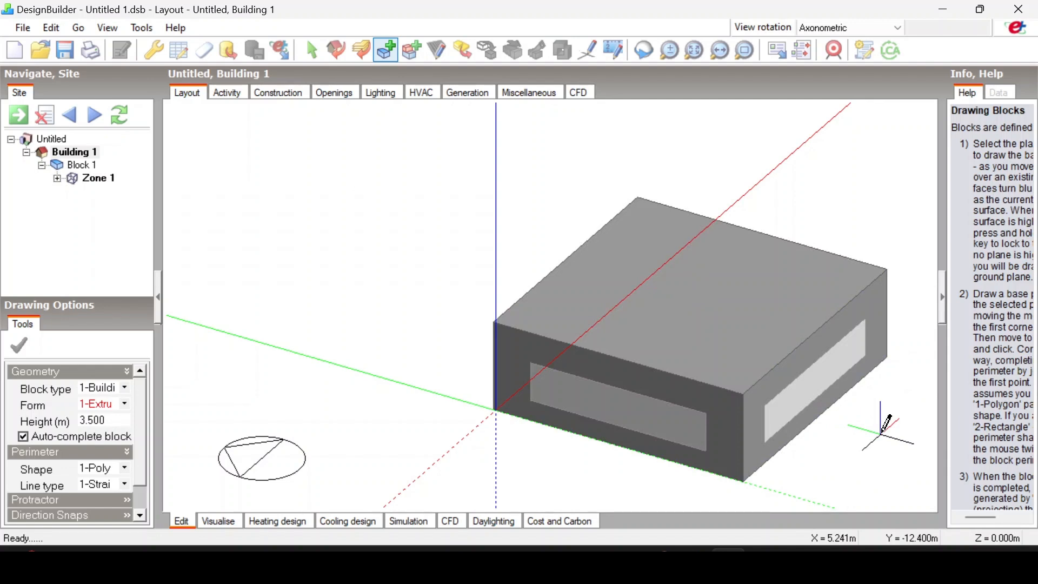
pyautogui.moveTo(885, 424)
pyautogui.mouseDown(button='middle')
pyautogui.moveTo(780, 420)
pyautogui.moveTo(669, 389)
pyautogui.moveTo(654, 429)
pyautogui.moveTo(670, 382)
pyautogui.mouseUp(button='middle')
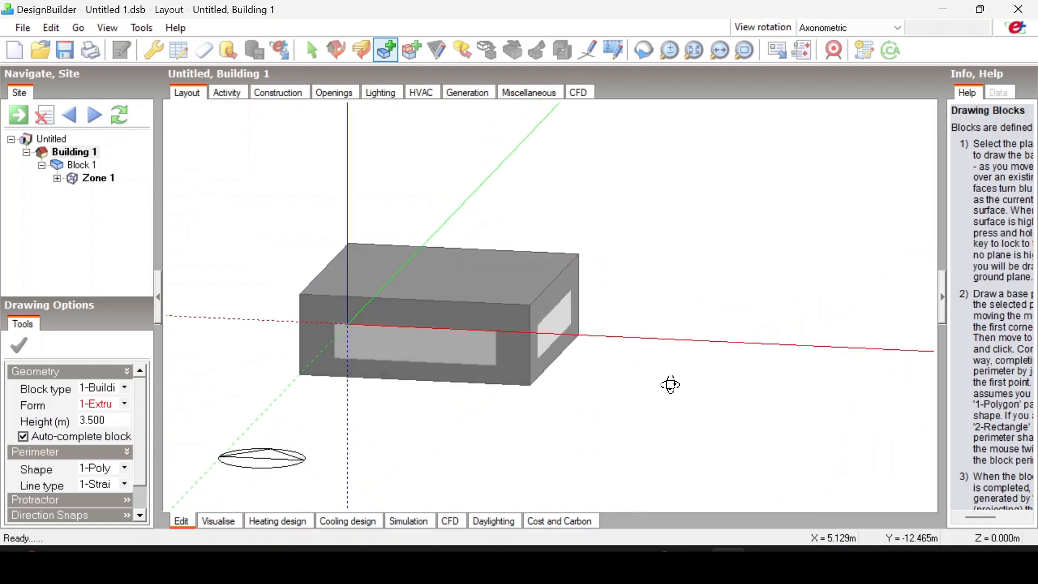
# - Discard the outline started beside the finished block and exit block drawing
pyautogui.rightClick(693, 270)
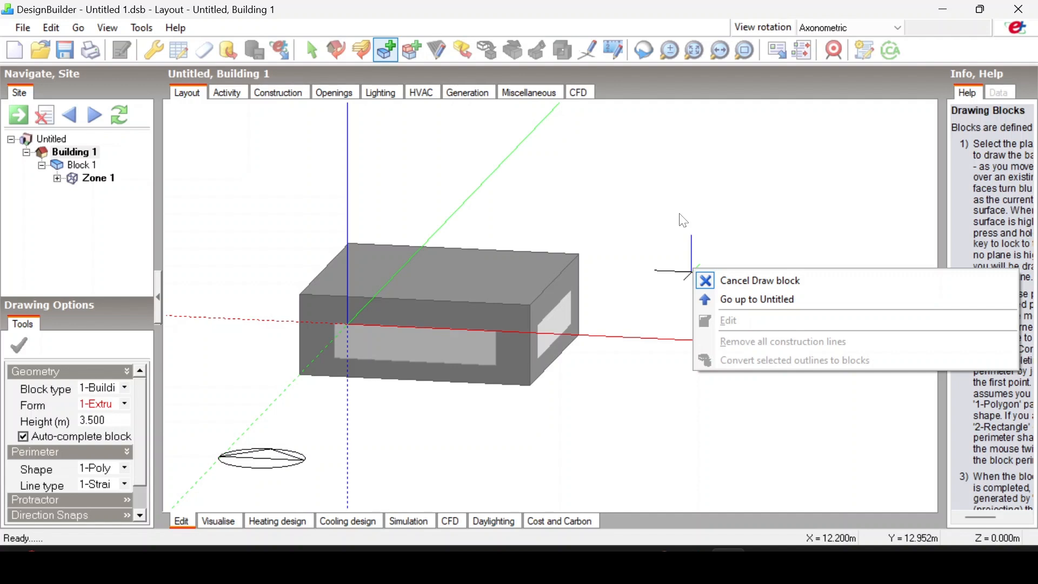
pyautogui.rightClick(648, 224)
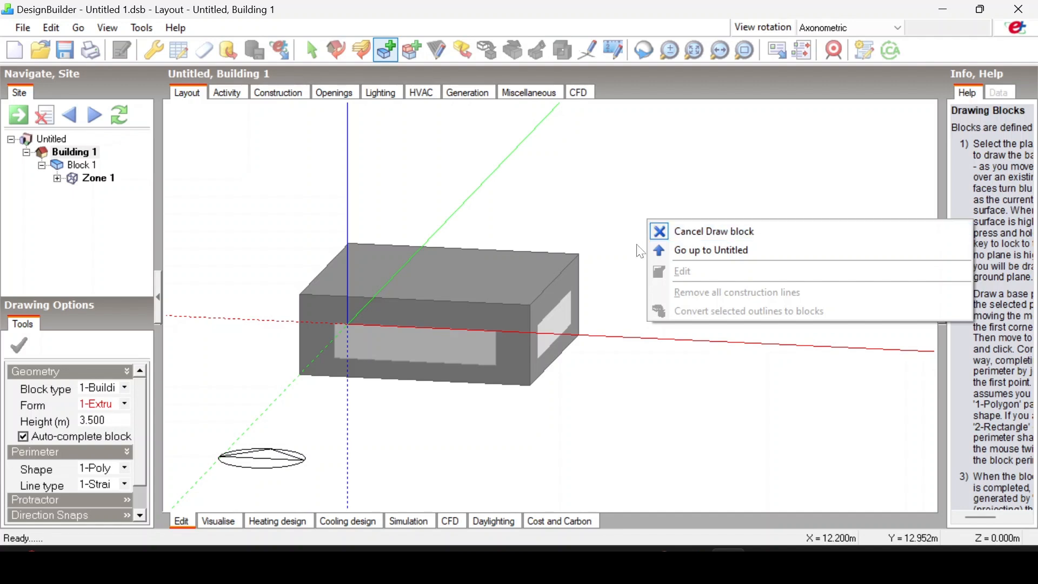
pyautogui.click(519, 421)
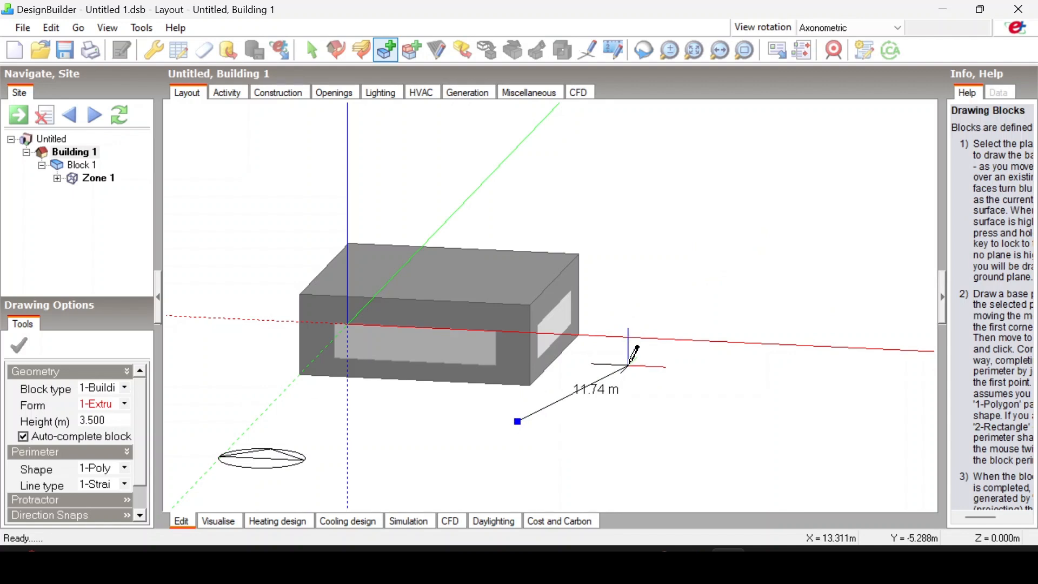
pyautogui.rightClick(536, 456)
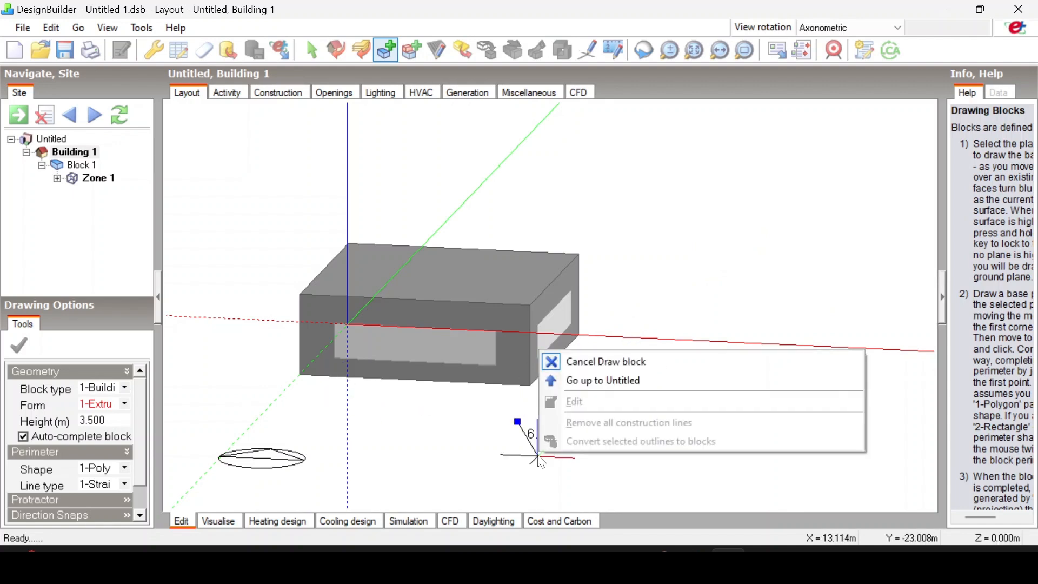
pyautogui.click(604, 362)
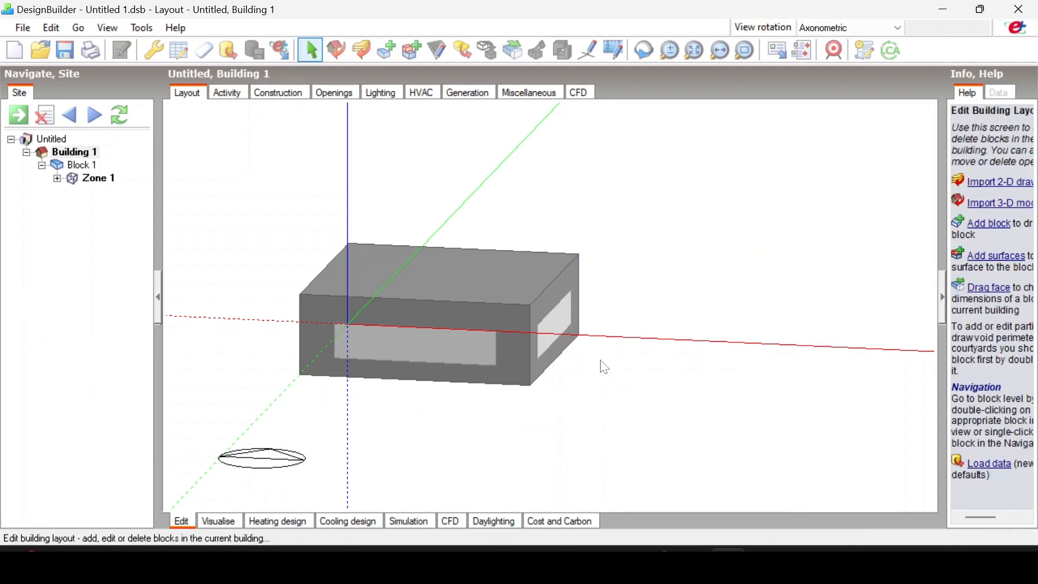
# - Clone the block from its lower front corner and place the copy directly on top as a second storey
pyautogui.moveTo(602, 364); pyautogui.dragTo(773, 412, button='middle')
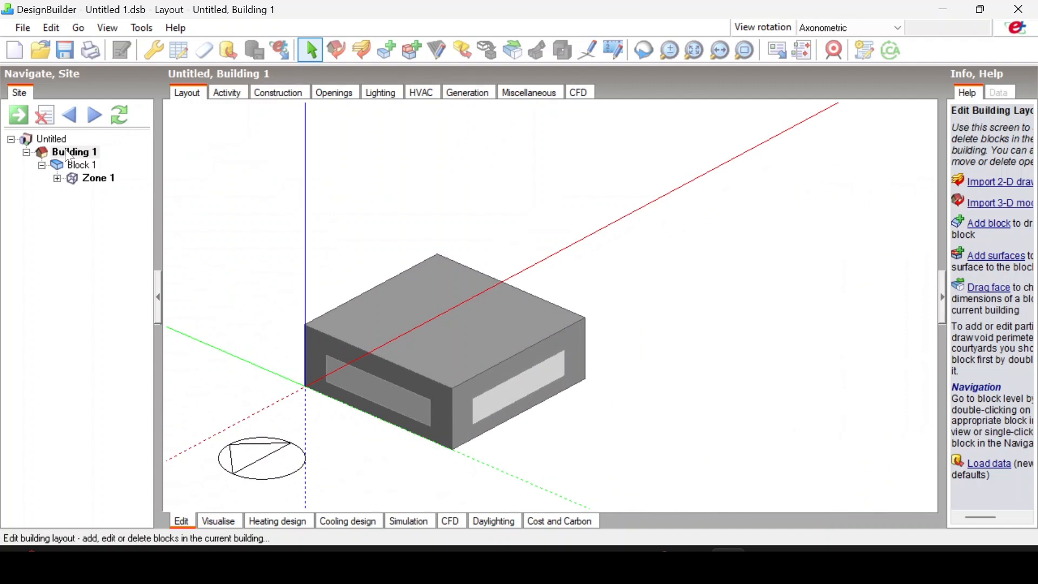
pyautogui.scroll(-2, 655, 428)
pyautogui.scroll(1, 473, 379)
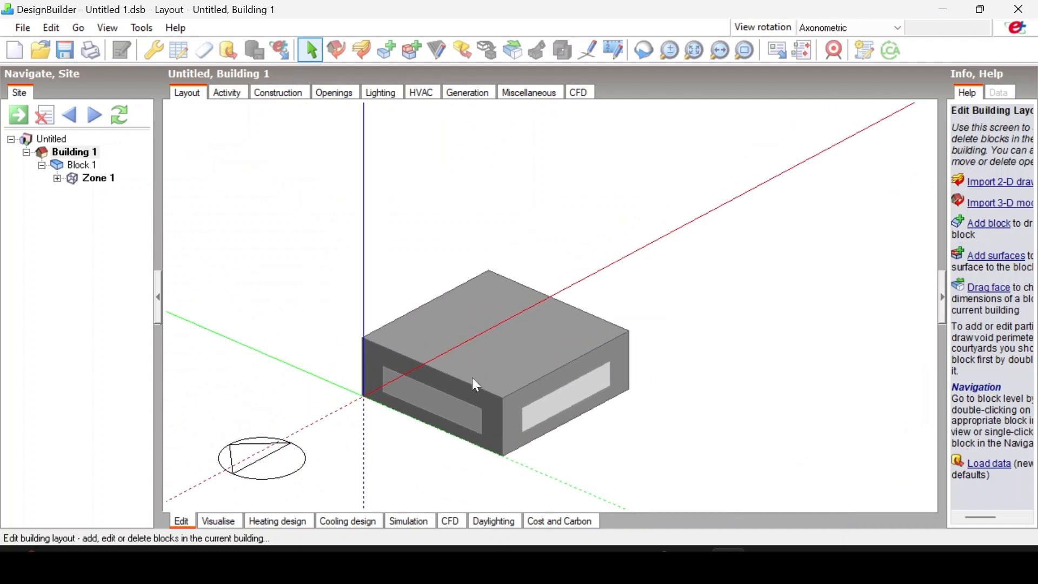
pyautogui.moveTo(567, 412); pyautogui.dragTo(513, 404, button='middle')
pyautogui.rightClick(517, 322)
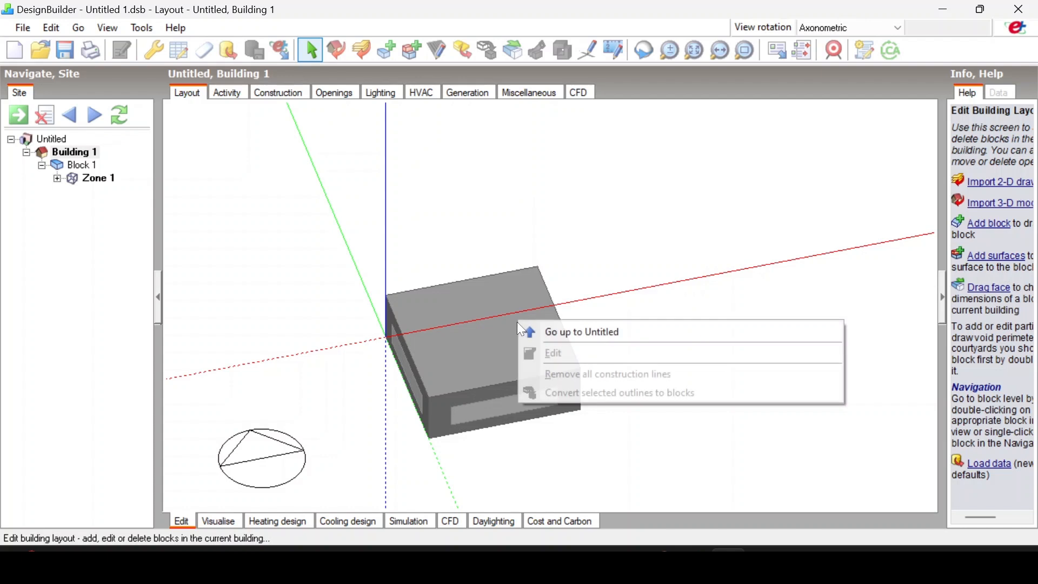
pyautogui.click(449, 366)
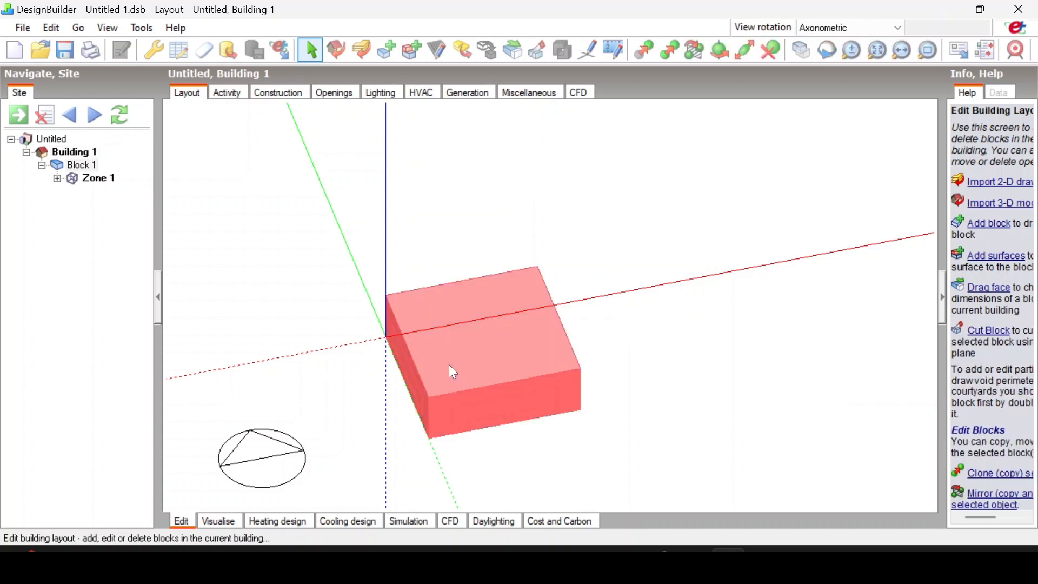
pyautogui.rightClick(454, 372)
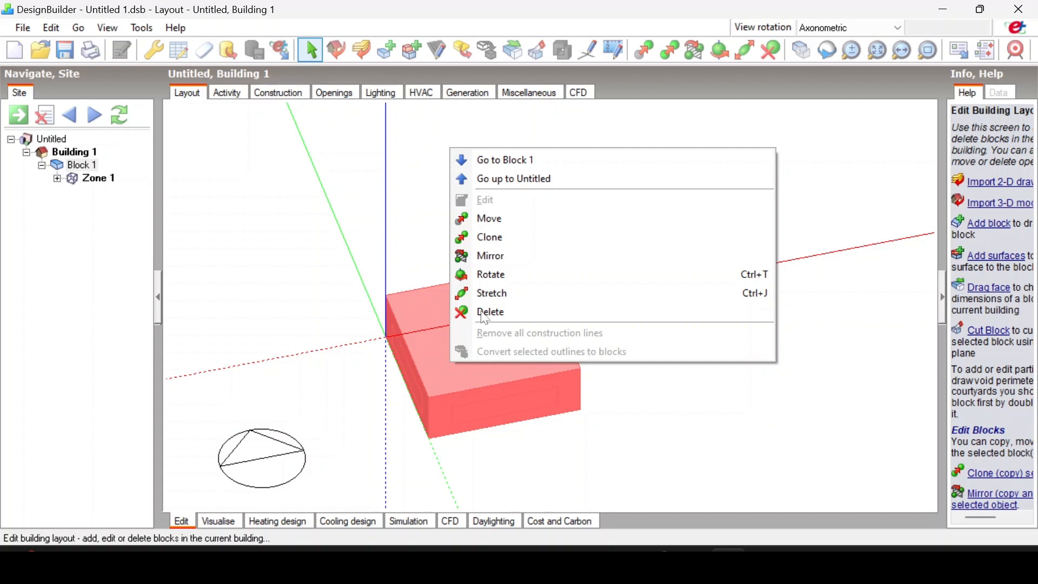
pyautogui.click(501, 240)
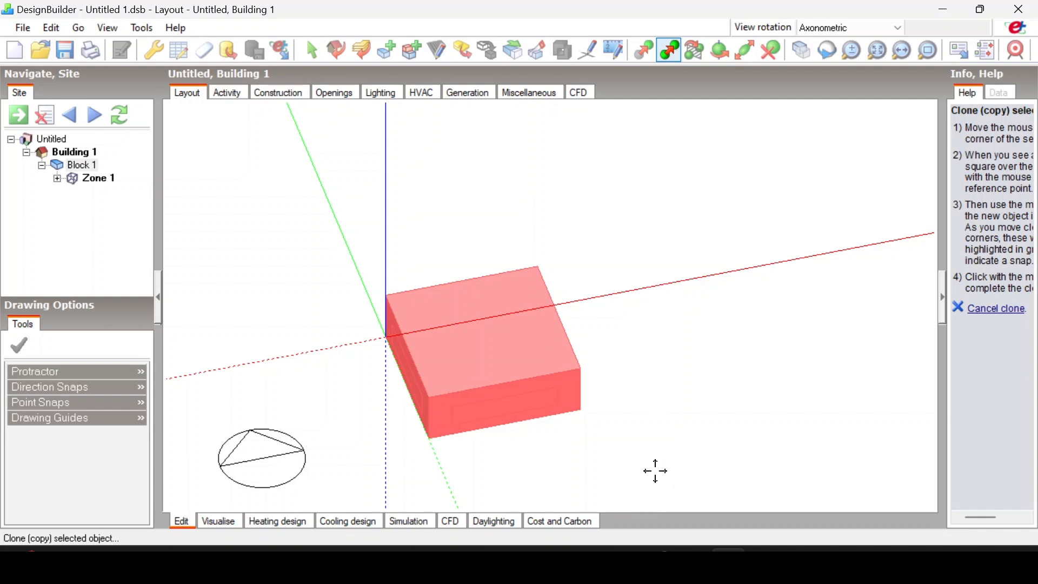
pyautogui.click(428, 438)
pyautogui.scroll(5, 435, 390)
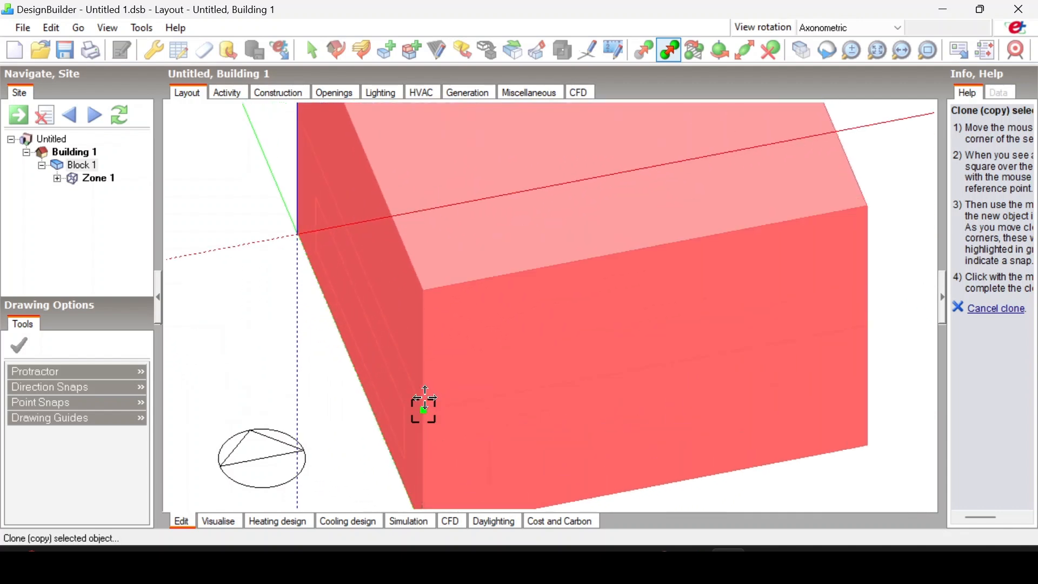
pyautogui.click(427, 396)
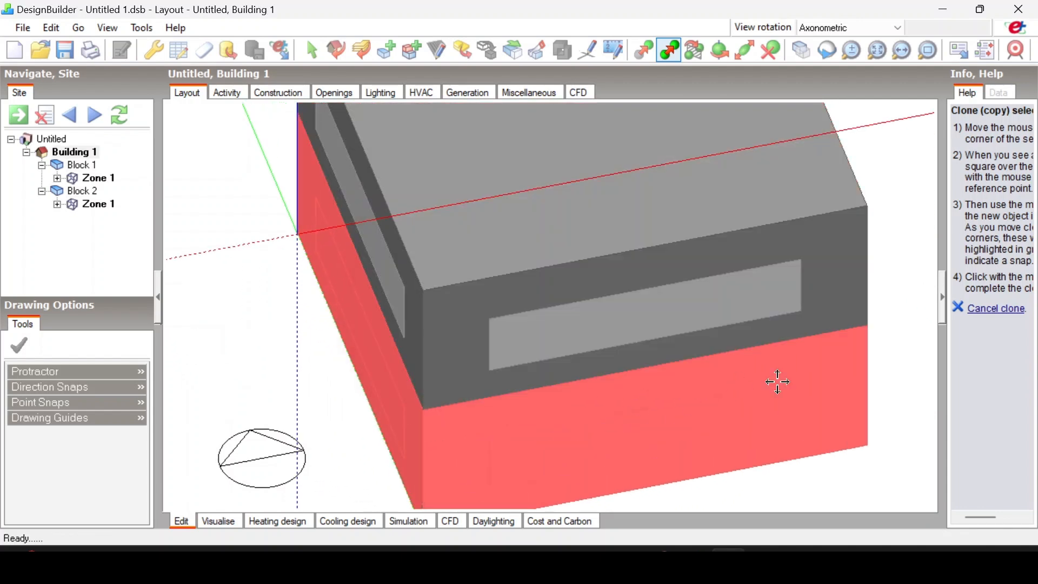
# - Exit cloning, return to the site level and examine the stacked two-storey building as a whole
pyautogui.rightClick(908, 325)
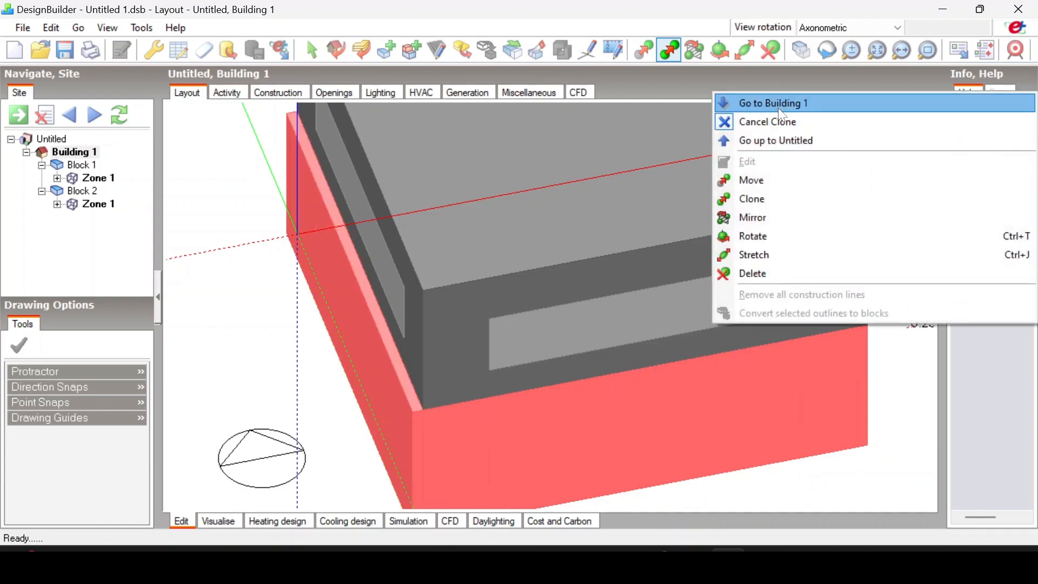
pyautogui.click(775, 121)
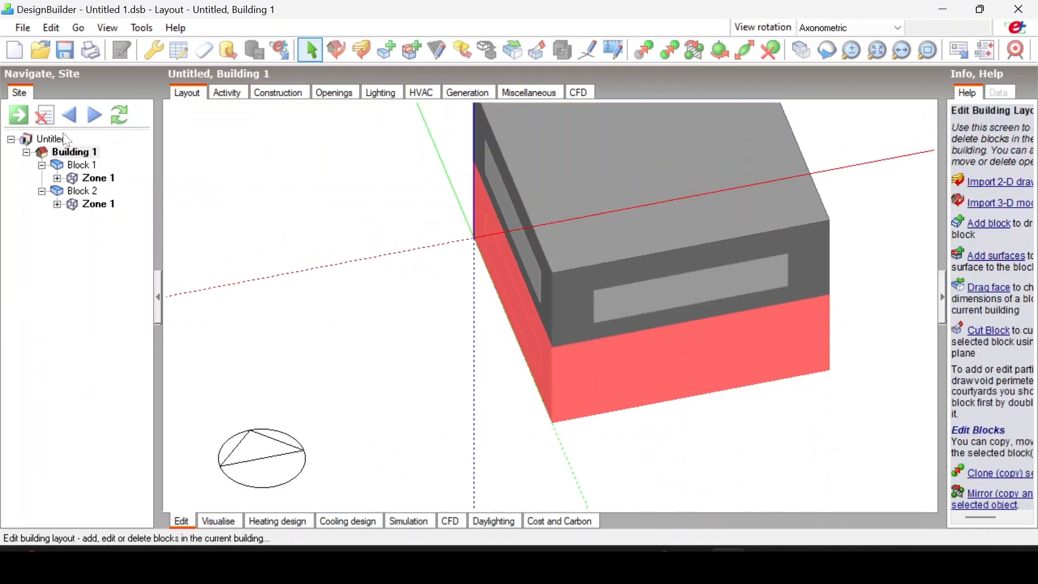
pyautogui.click(64, 139)
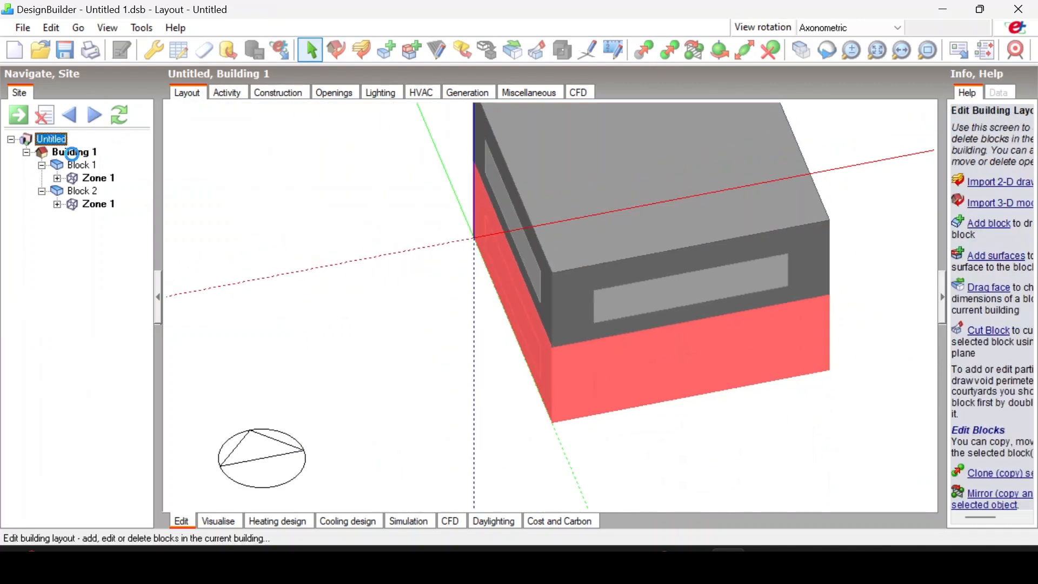
pyautogui.moveTo(809, 437); pyautogui.dragTo(839, 385, button='middle')
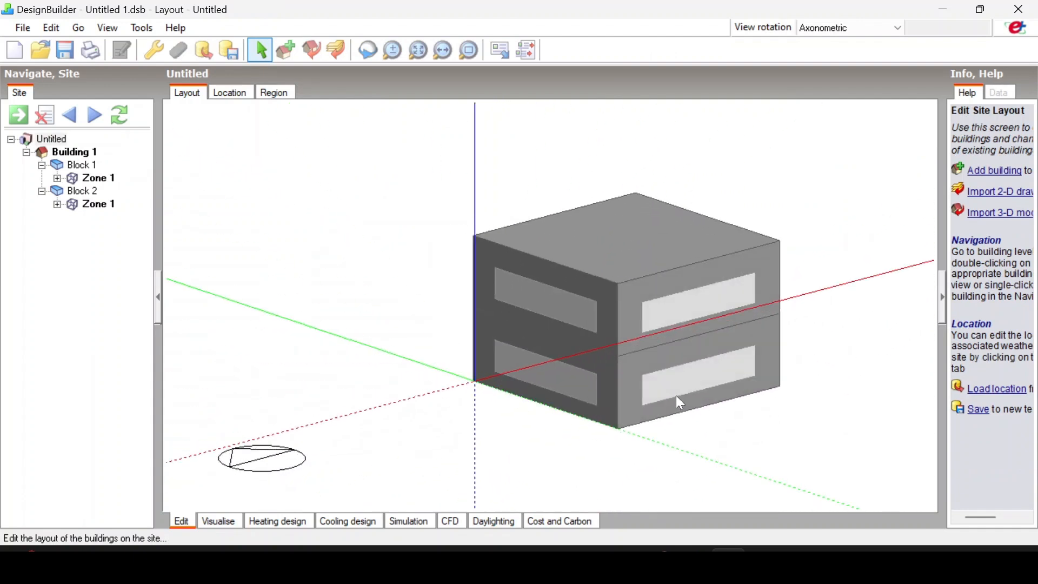
pyautogui.scroll(3, 676, 395)
pyautogui.scroll(-2, 676, 395)
pyautogui.scroll(1, 676, 397)
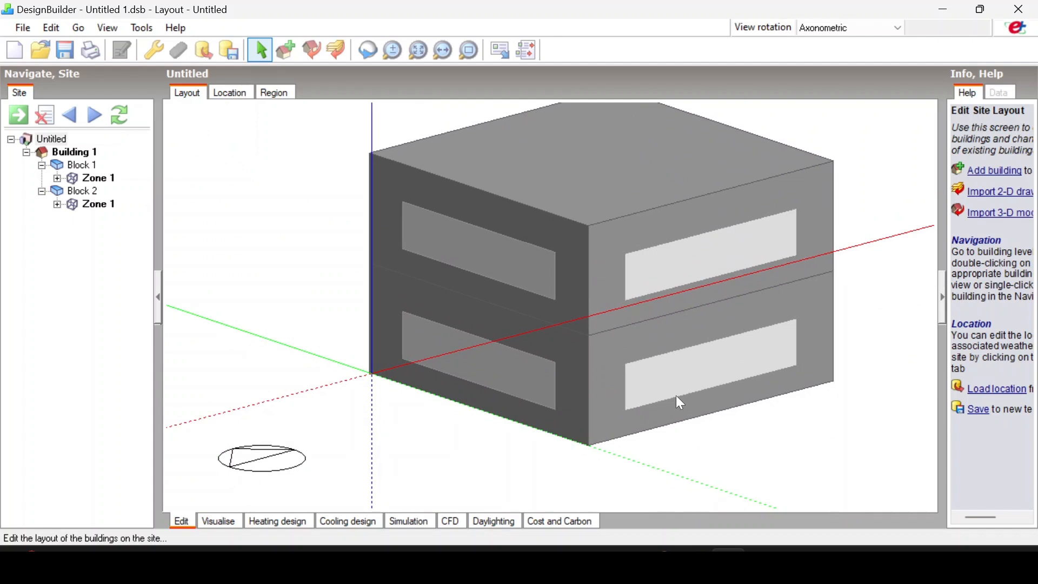
pyautogui.scroll(-1, 676, 396)
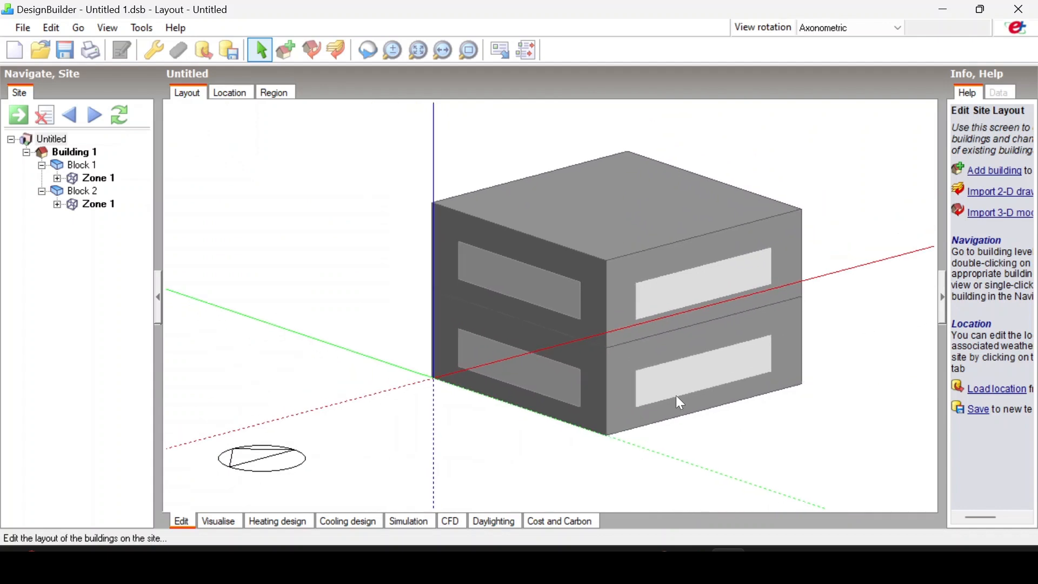
pyautogui.rightClick(625, 256)
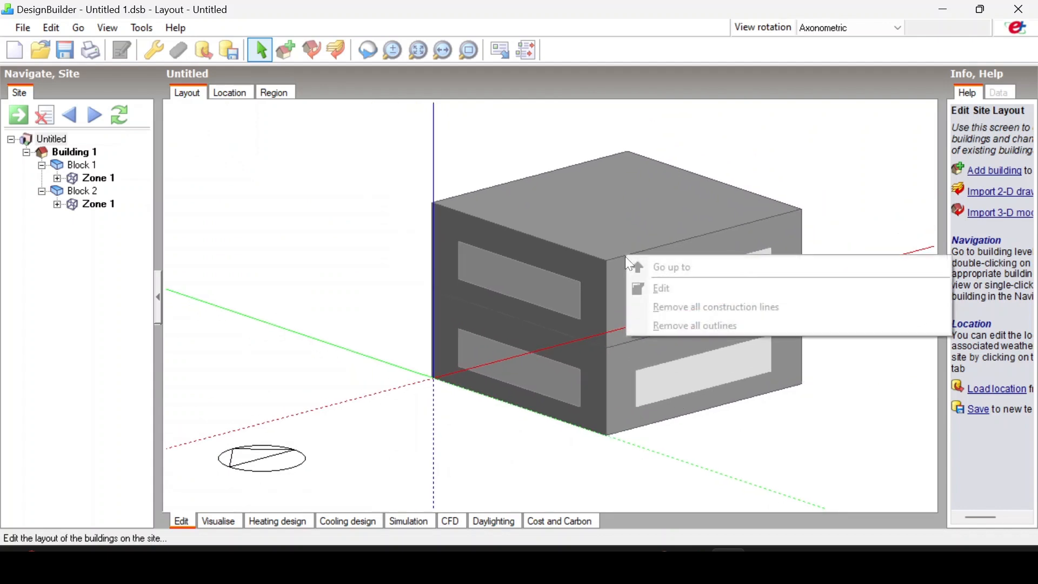
pyautogui.click(611, 272)
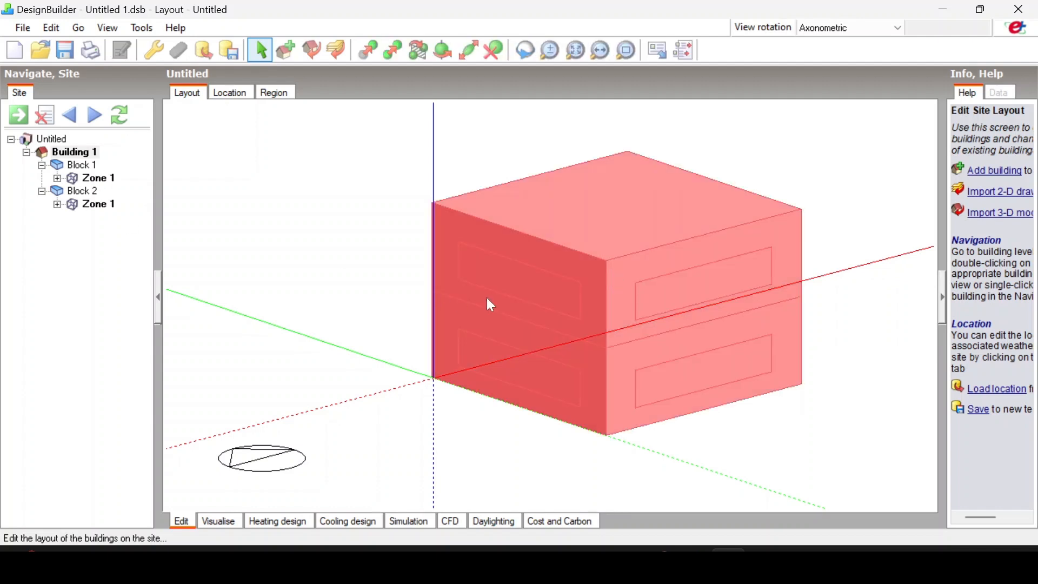
pyautogui.click(71, 166)
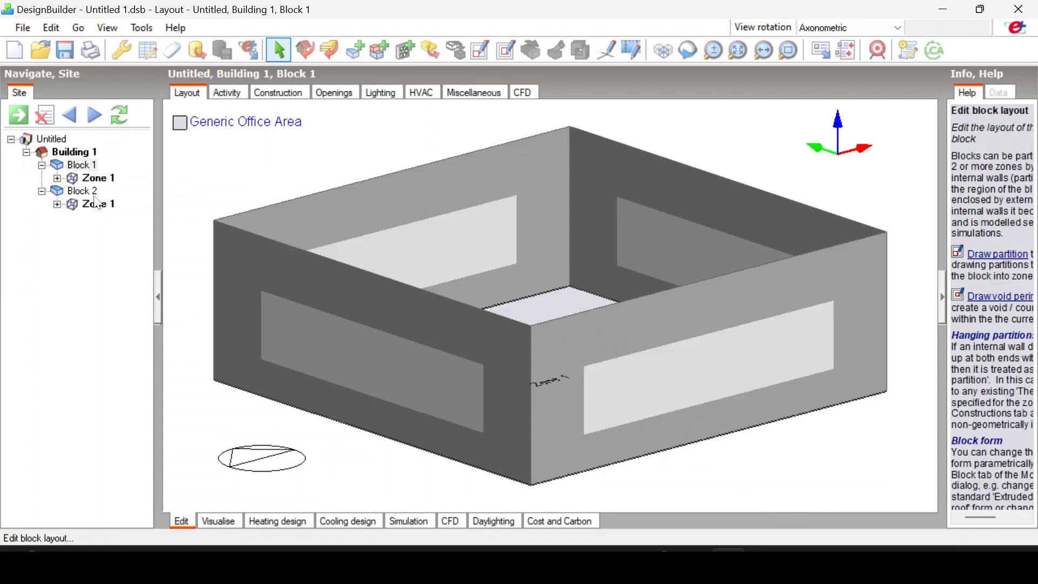
pyautogui.rightClick(83, 166)
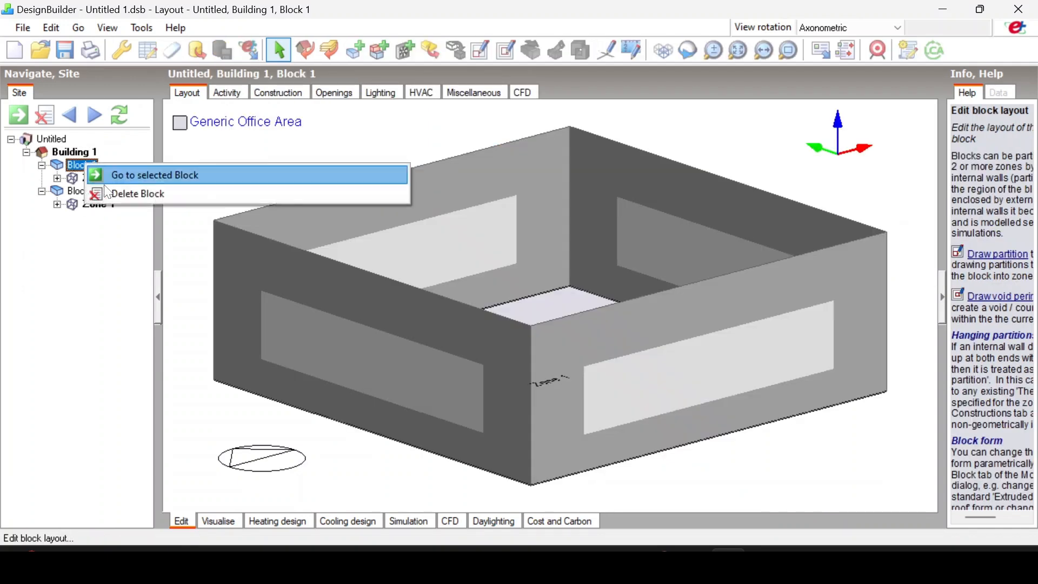
pyautogui.click(143, 194)
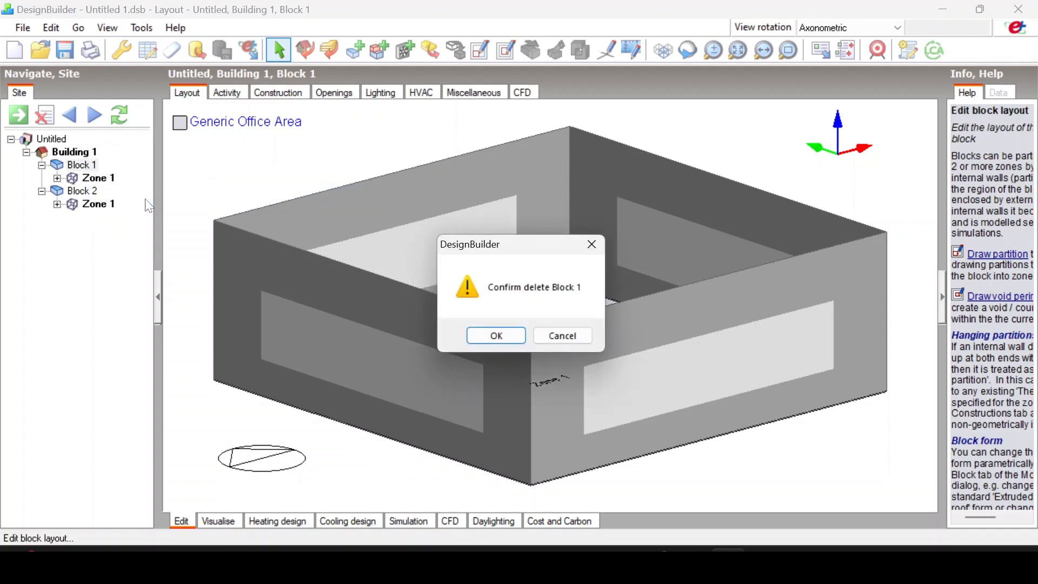
pyautogui.click(596, 241)
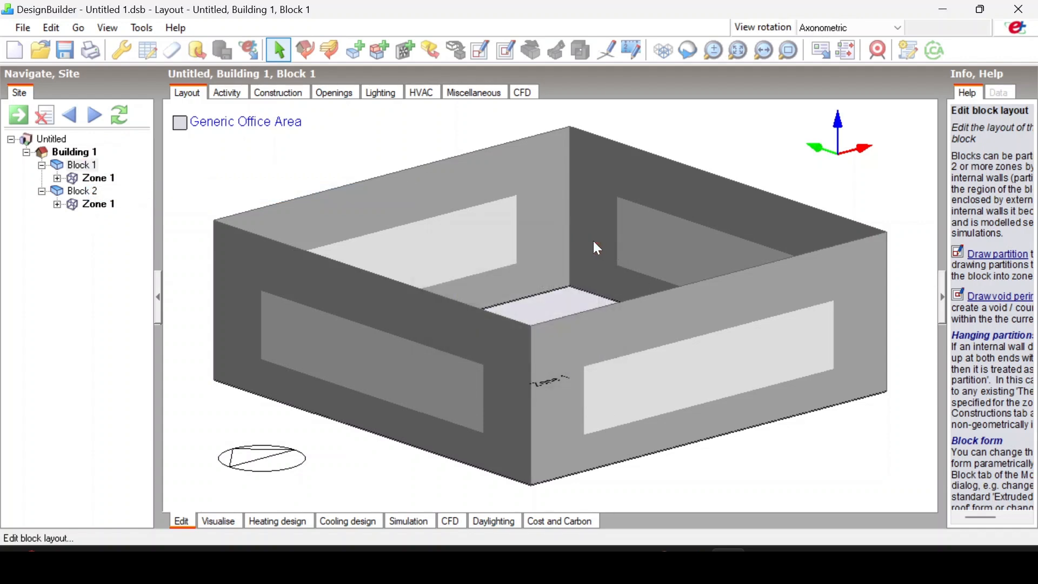
# - Delete Block 2, the upper storey, from Building 1
pyautogui.click(91, 193)
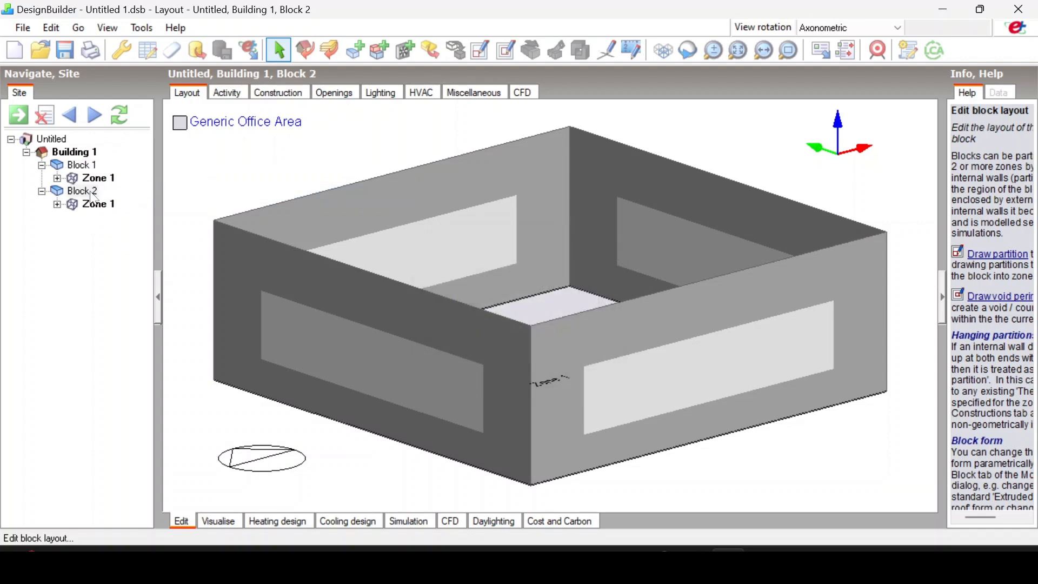
pyautogui.rightClick(93, 197)
pyautogui.click(155, 219)
pyautogui.click(498, 338)
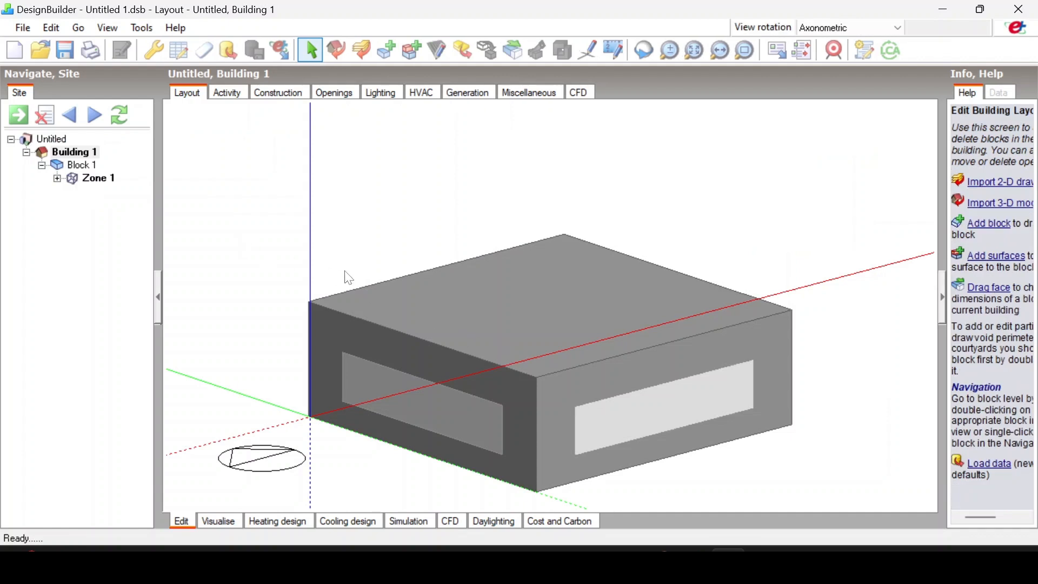
# - Clone the remaining block from its lower front corner and place the copy directly beside it along the red axis, about 10 m away
pyautogui.moveTo(721, 452); pyautogui.dragTo(669, 496, button='middle')
pyautogui.click(567, 348)
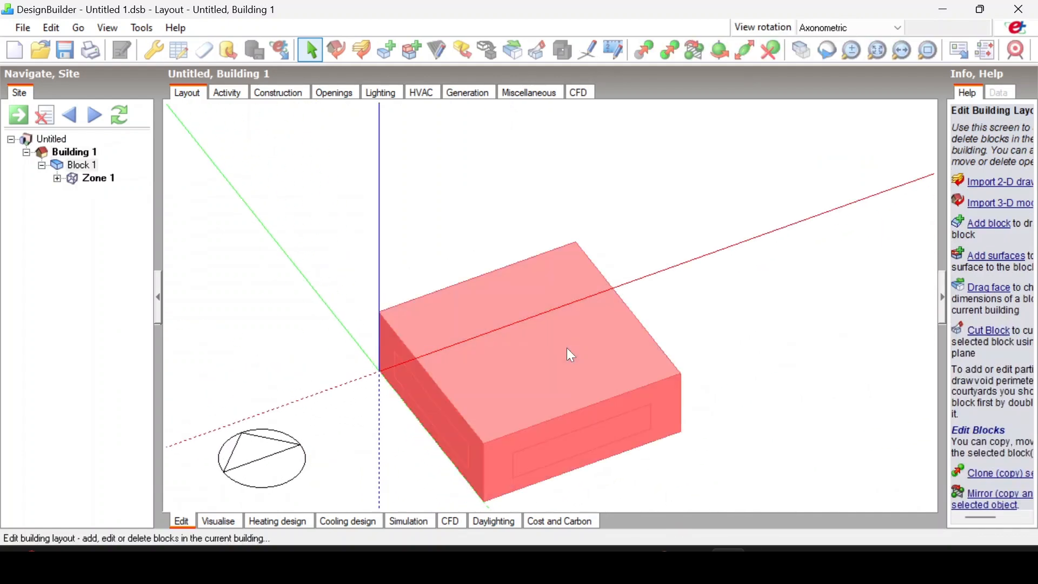
pyautogui.rightClick(566, 348)
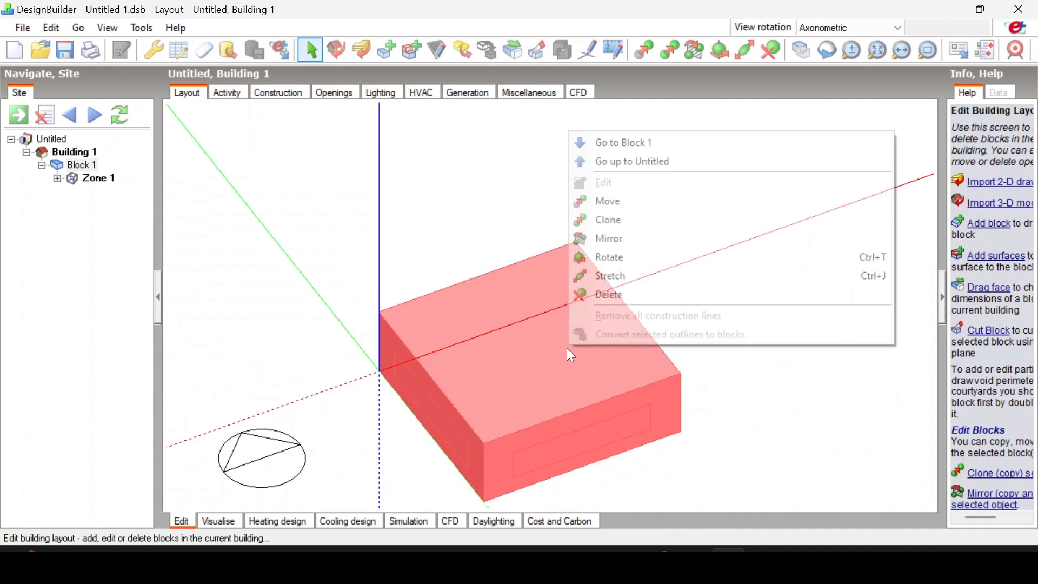
pyautogui.click(624, 219)
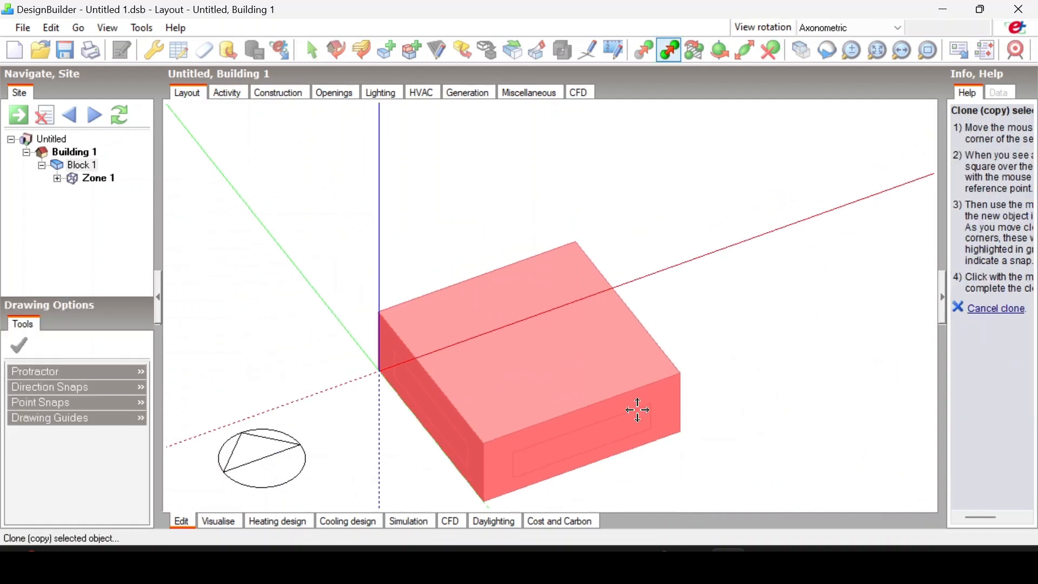
pyautogui.scroll(-2, 527, 432)
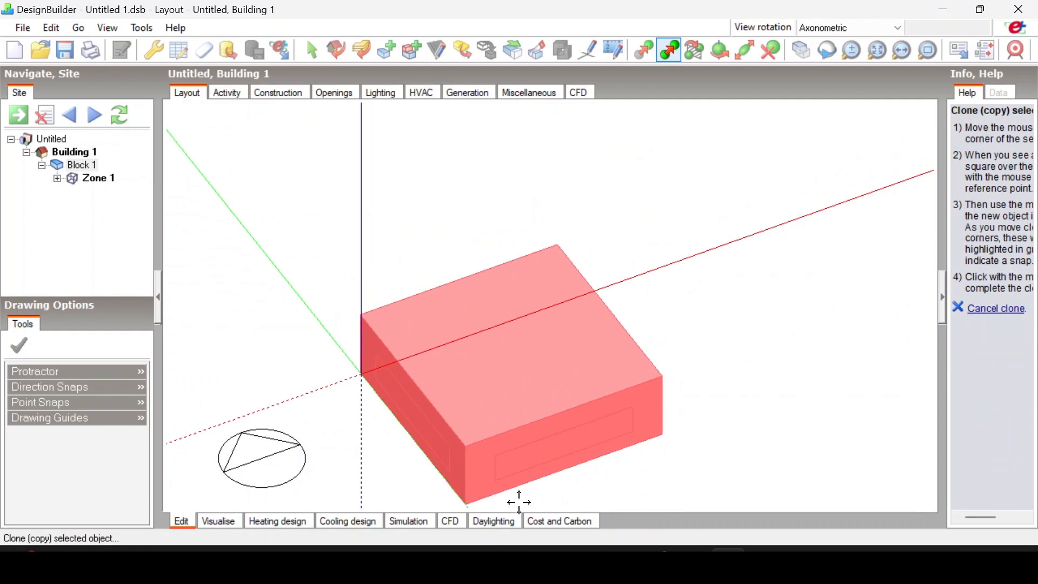
pyautogui.click(468, 499)
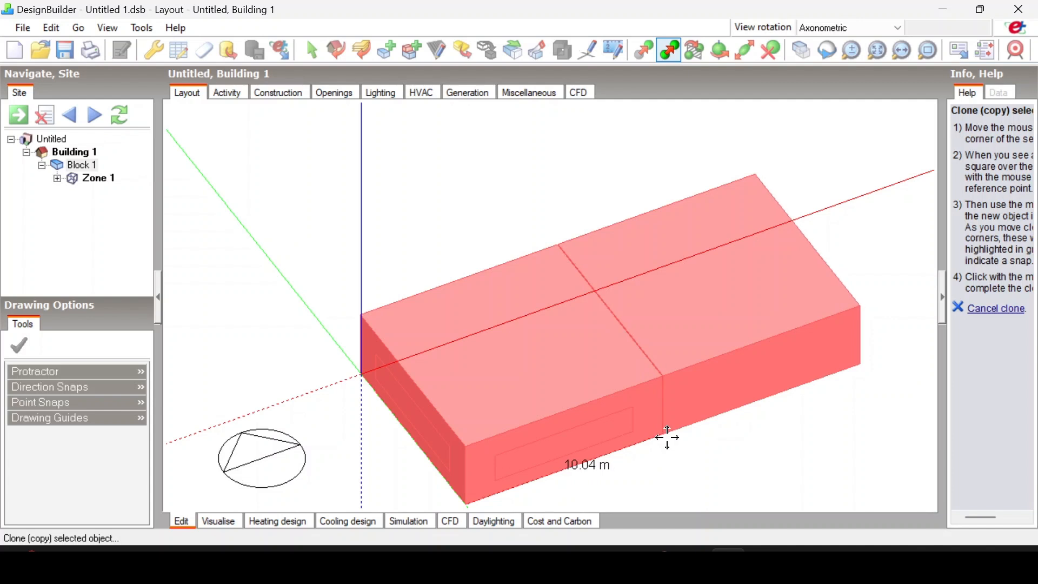
pyautogui.click(666, 438)
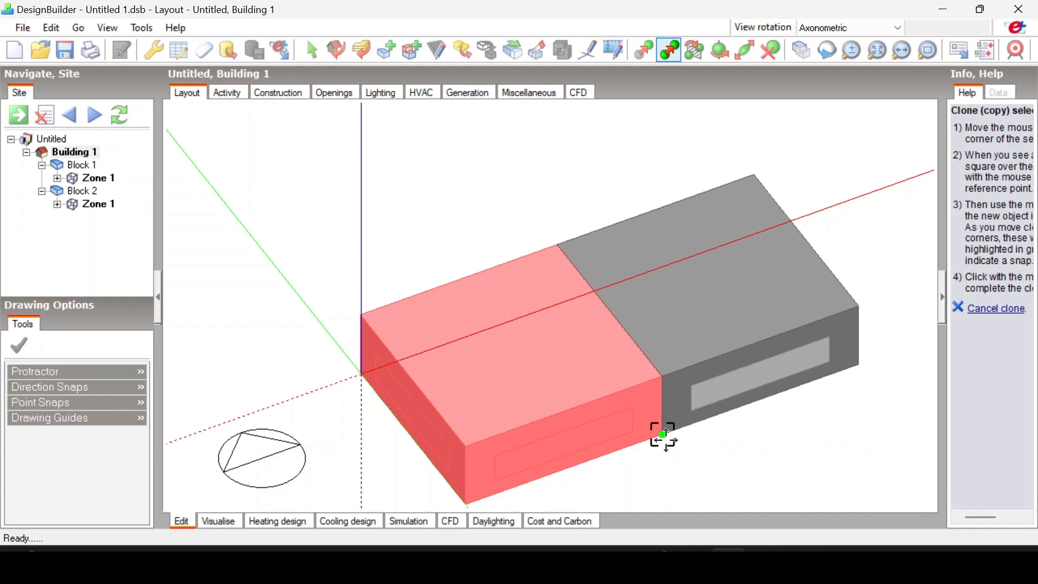
# - End cloning and move the selected original block a short distance forward, separating it from its copy
pyautogui.rightClick(577, 181)
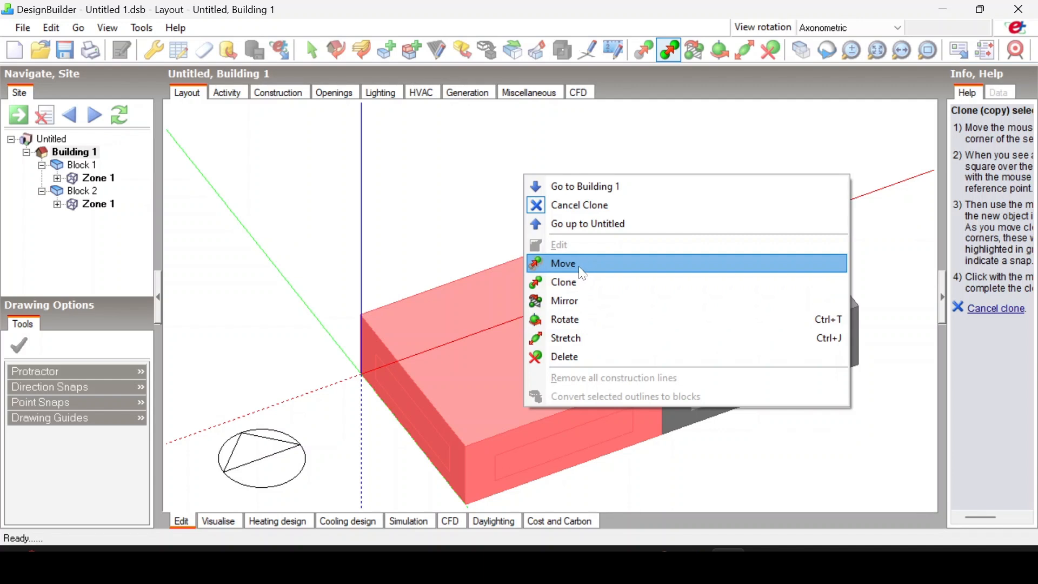
pyautogui.click(562, 264)
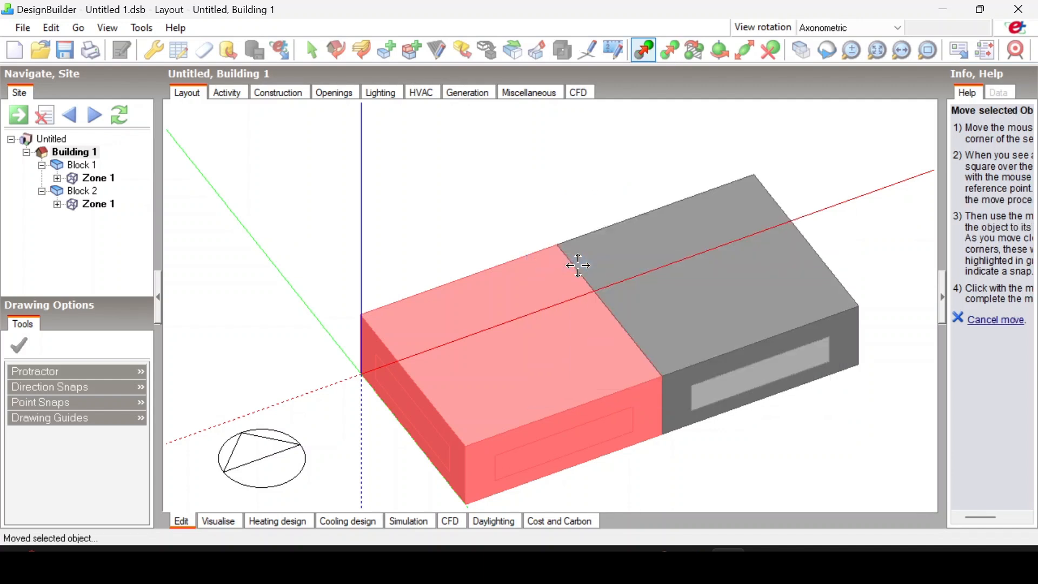
pyautogui.moveTo(788, 300); pyautogui.dragTo(807, 261, button='middle')
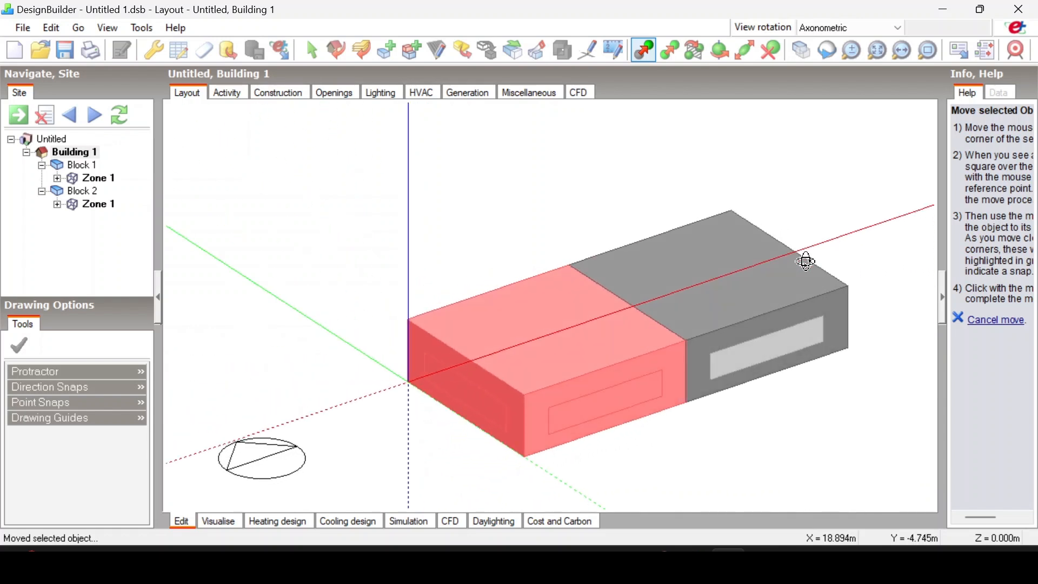
pyautogui.scroll(-3, 394, 231)
pyautogui.scroll(4, 303, 263)
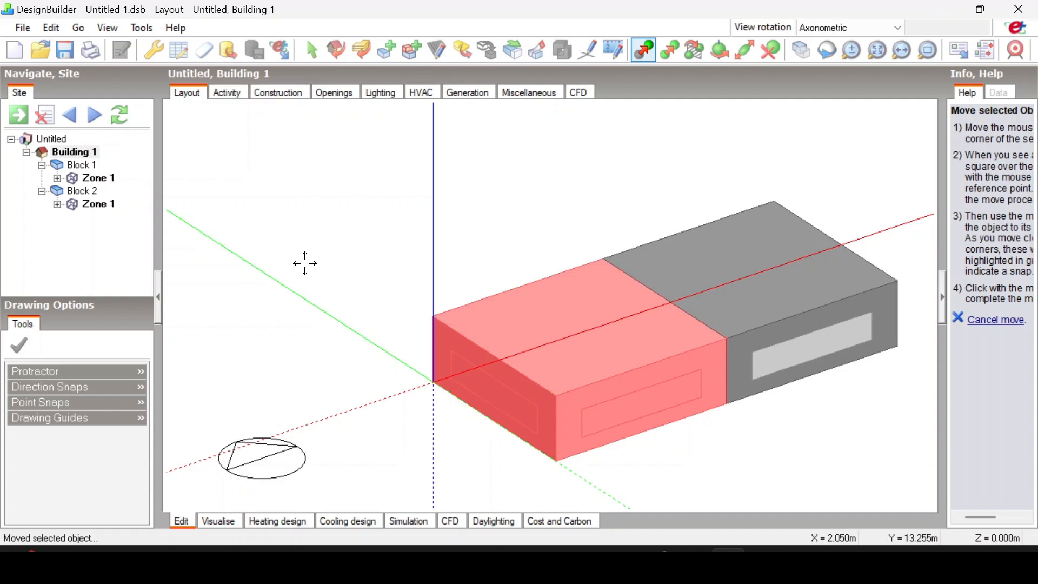
pyautogui.click(541, 406)
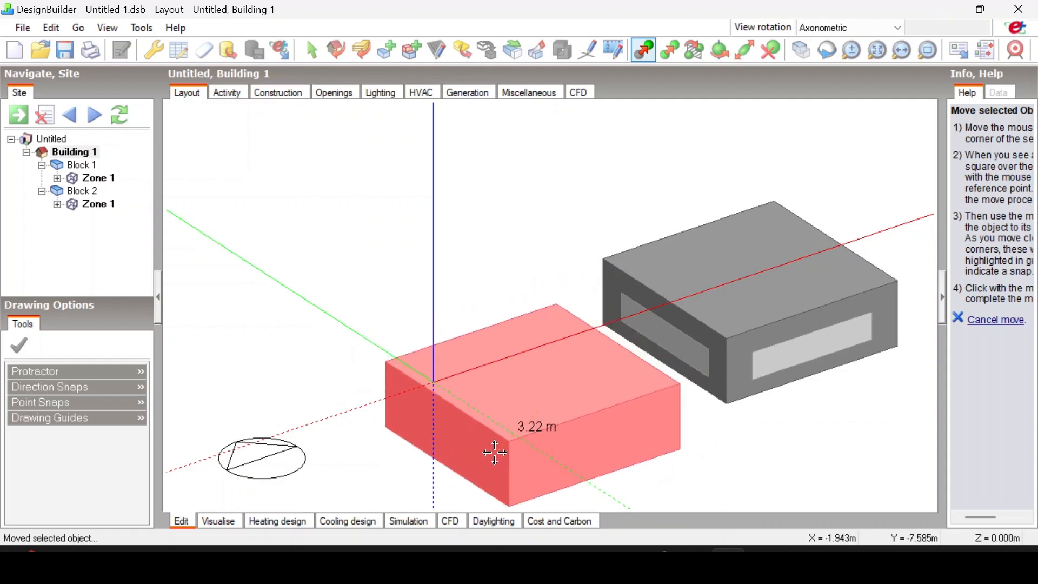
pyautogui.click(525, 454)
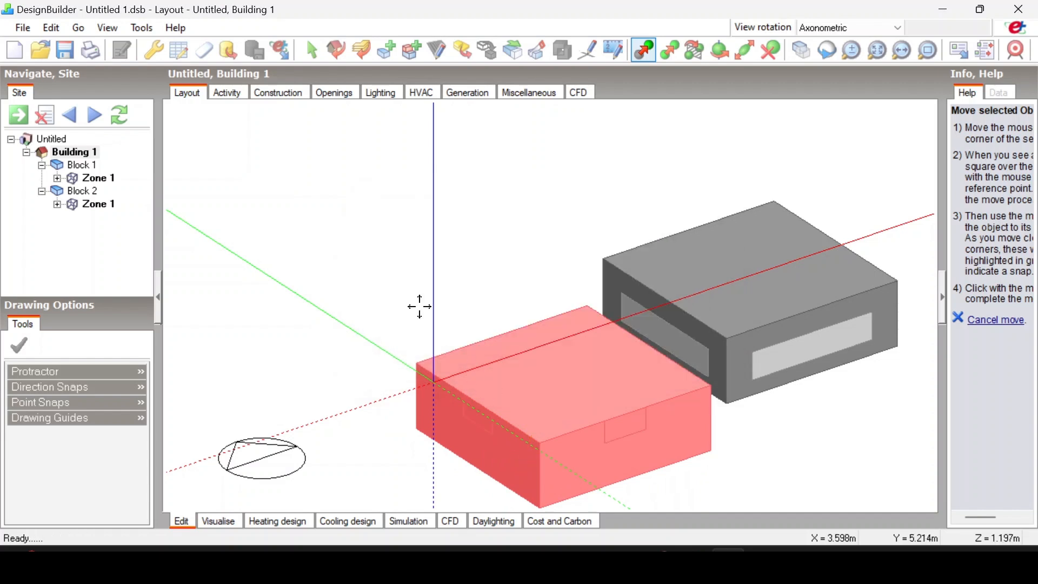
# - Move the selected block by its front face about 14 m back so it lies over the green axis behind the origin
pyautogui.scroll(-2, 379, 273)
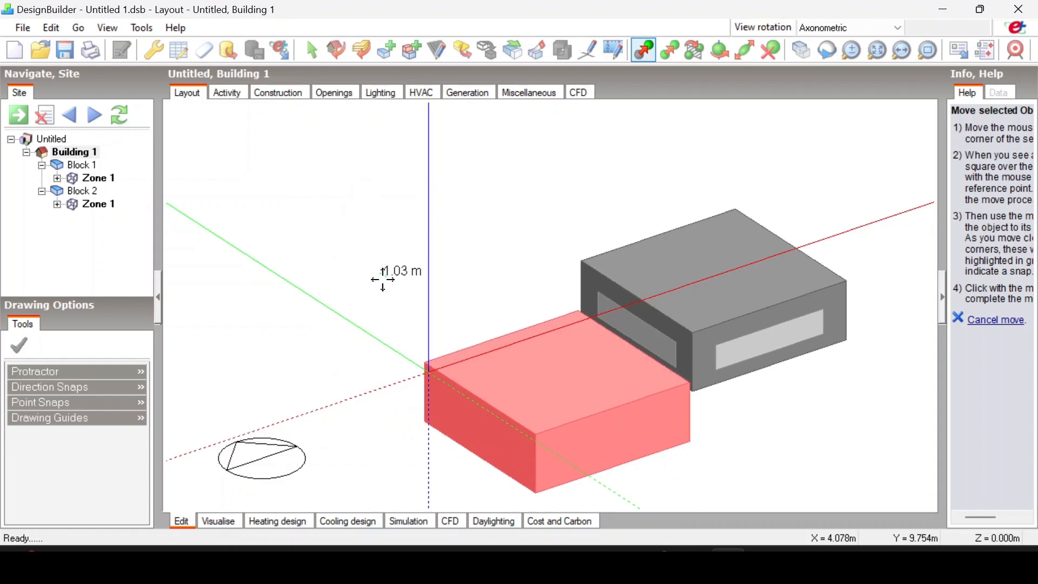
pyautogui.click(382, 279)
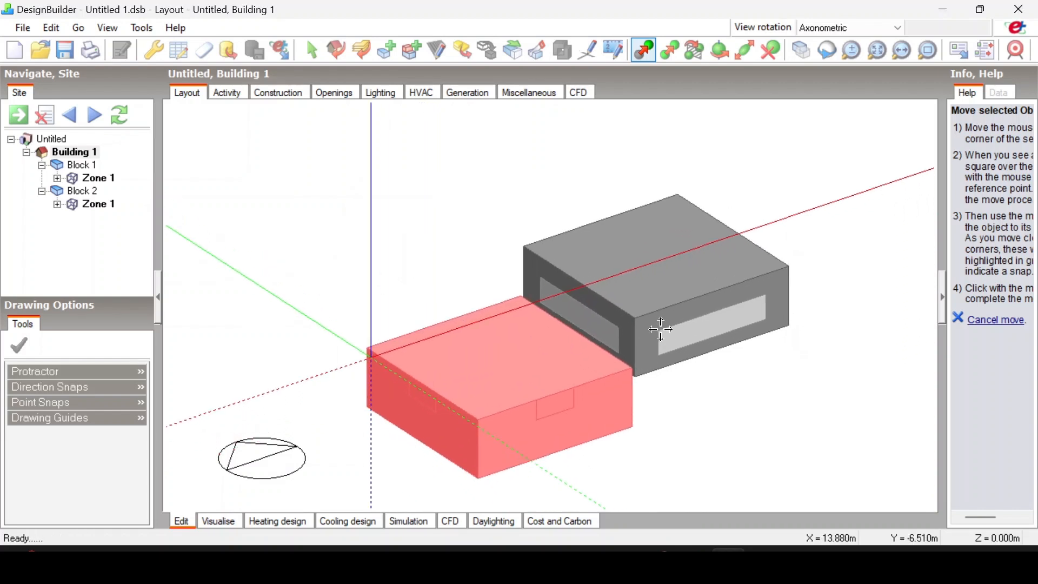
pyautogui.scroll(1, 662, 329)
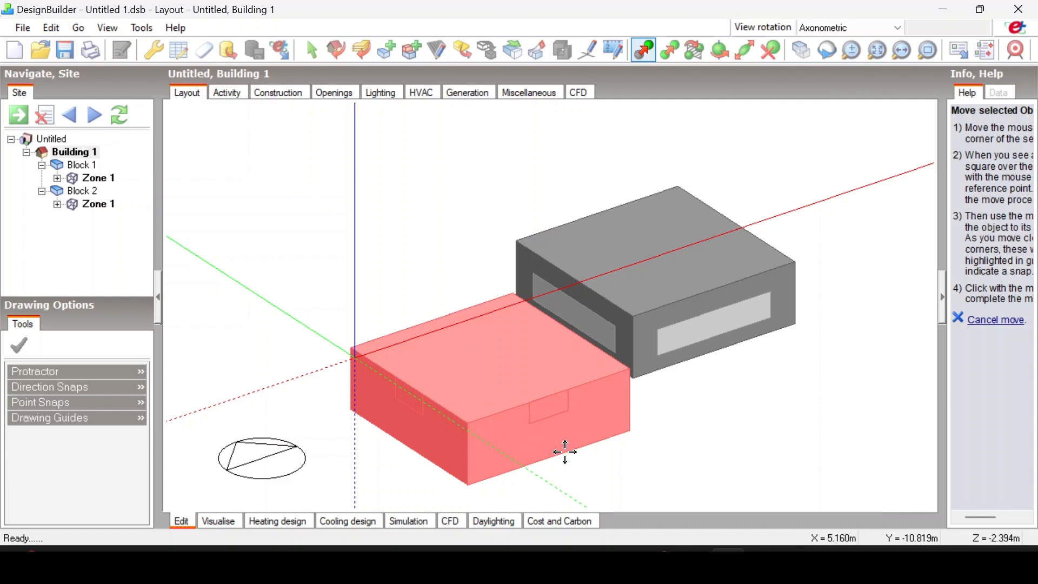
pyautogui.click(525, 415)
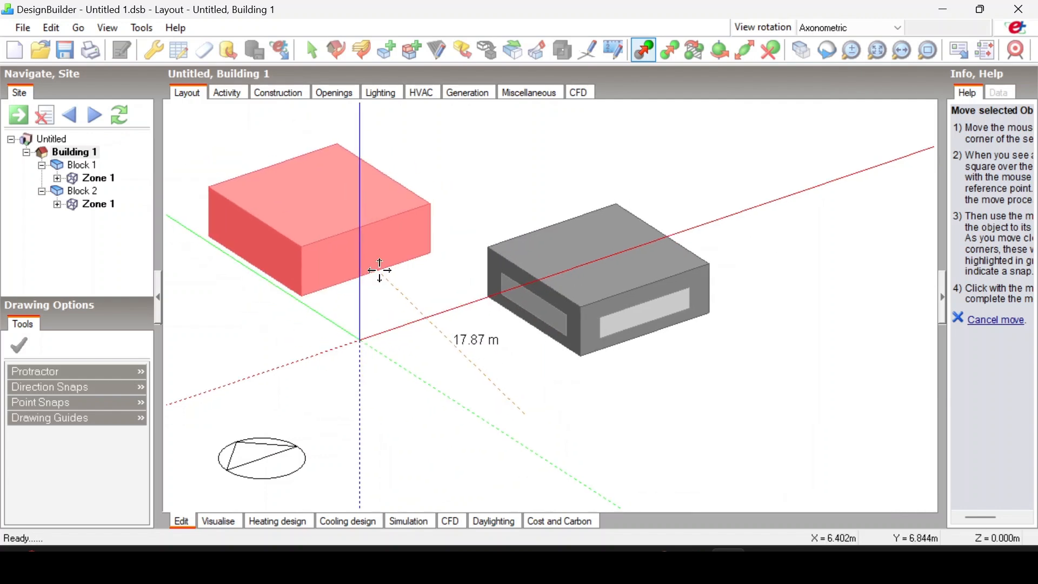
pyautogui.scroll(-2, 380, 270)
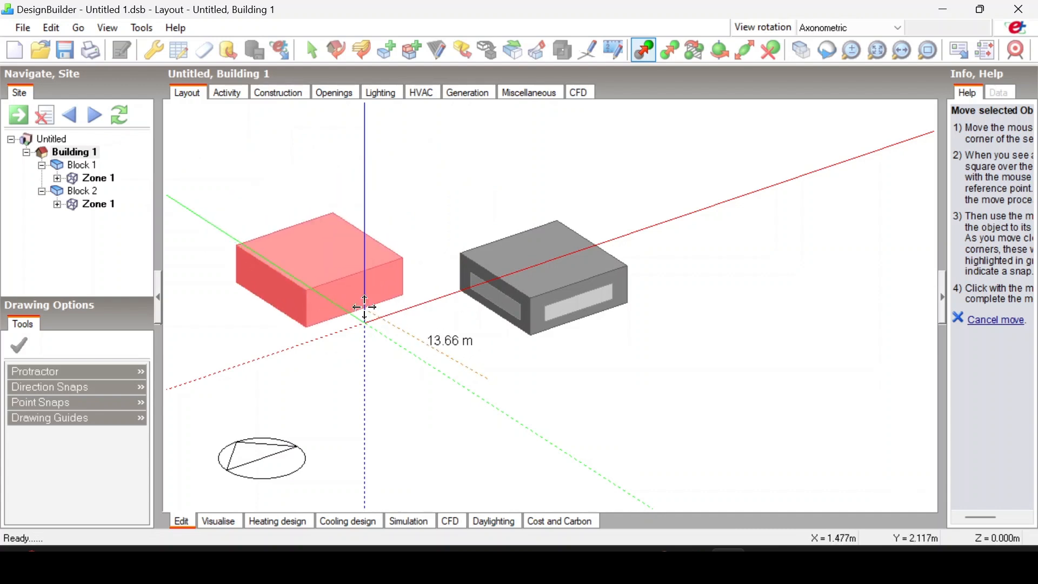
pyautogui.click(365, 308)
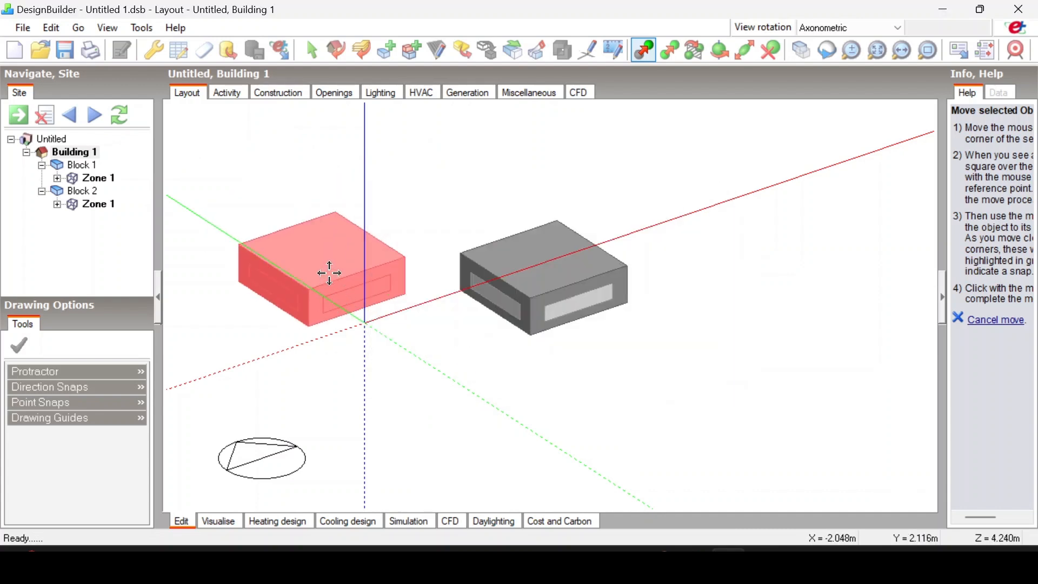
# - Move the selected block by its lower front corner about 19 m forward so its rear corner lies near the origin
pyautogui.click(309, 325)
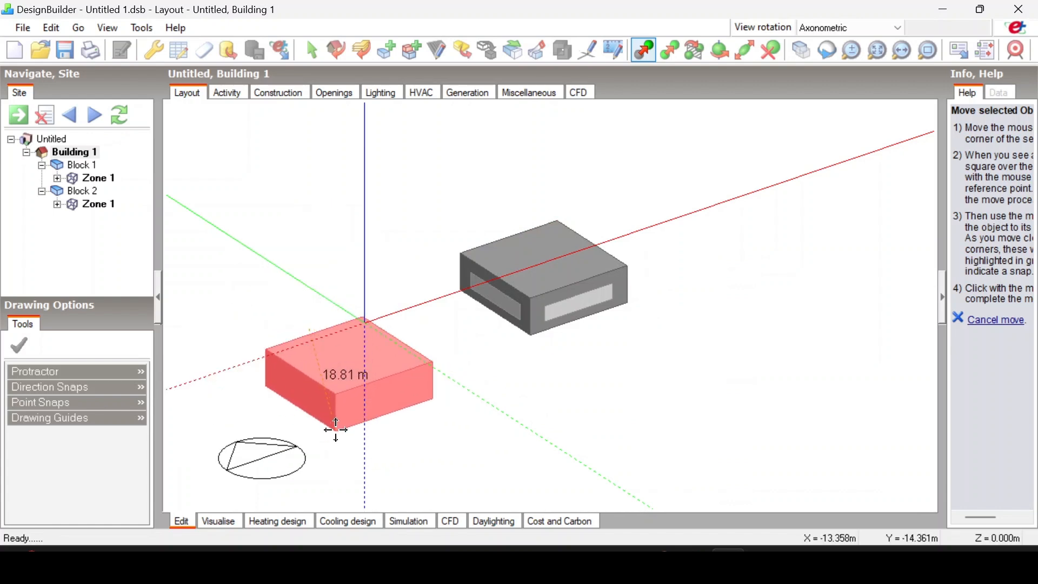
pyautogui.click(336, 429)
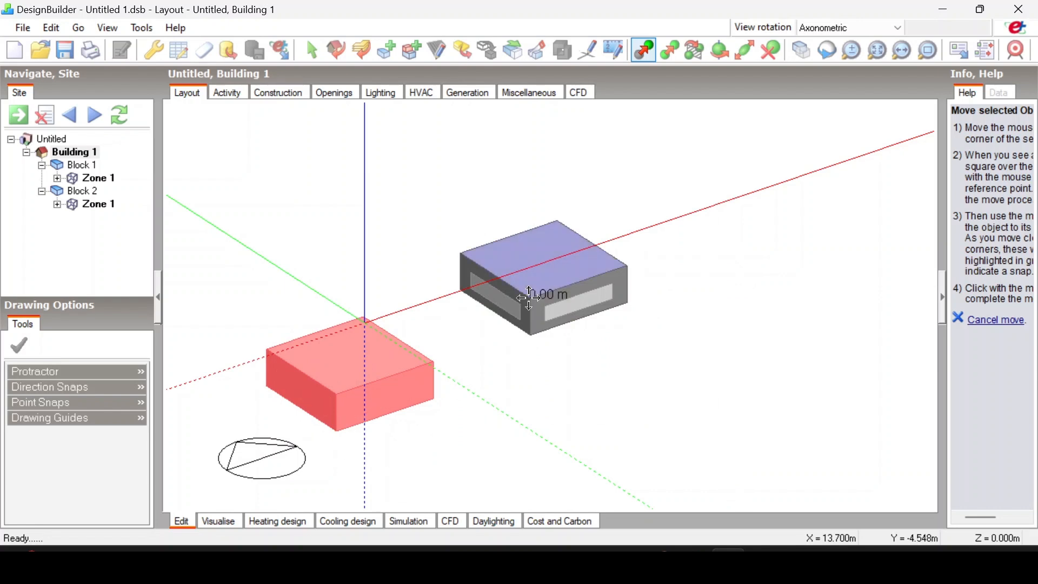
pyautogui.click(529, 298)
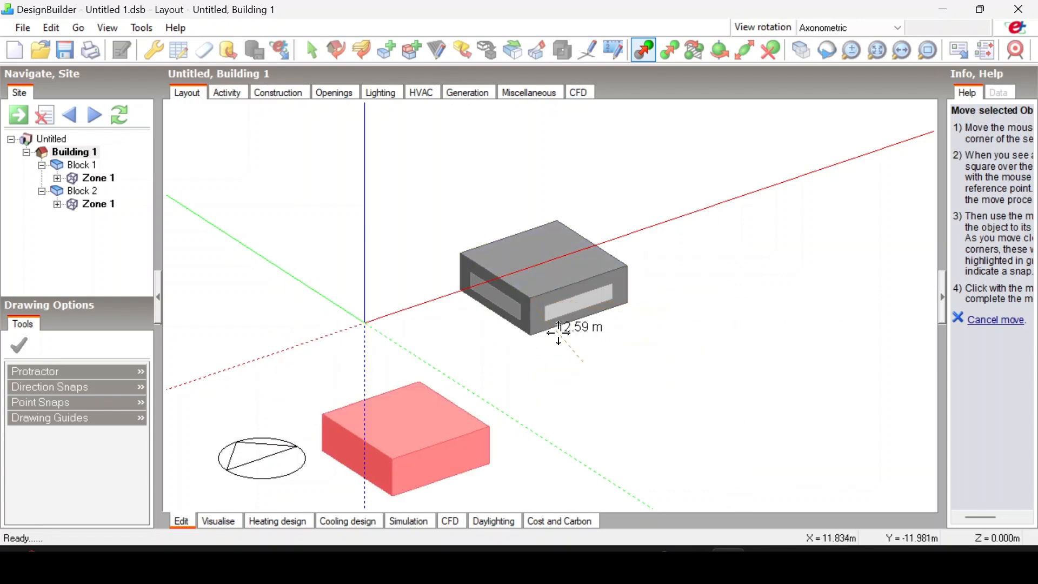
pyautogui.click(528, 297)
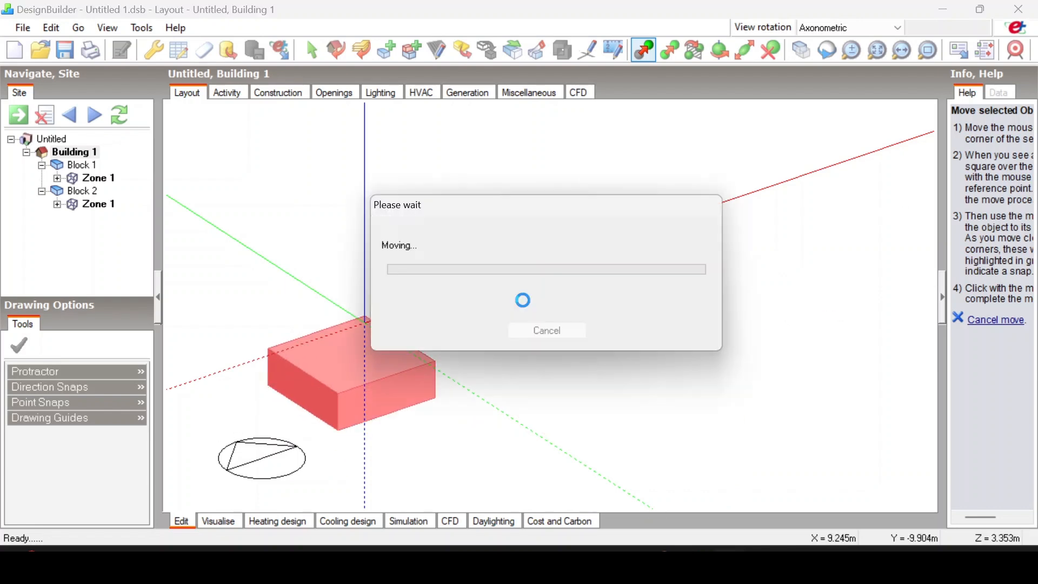
pyautogui.scroll(2, 534, 346)
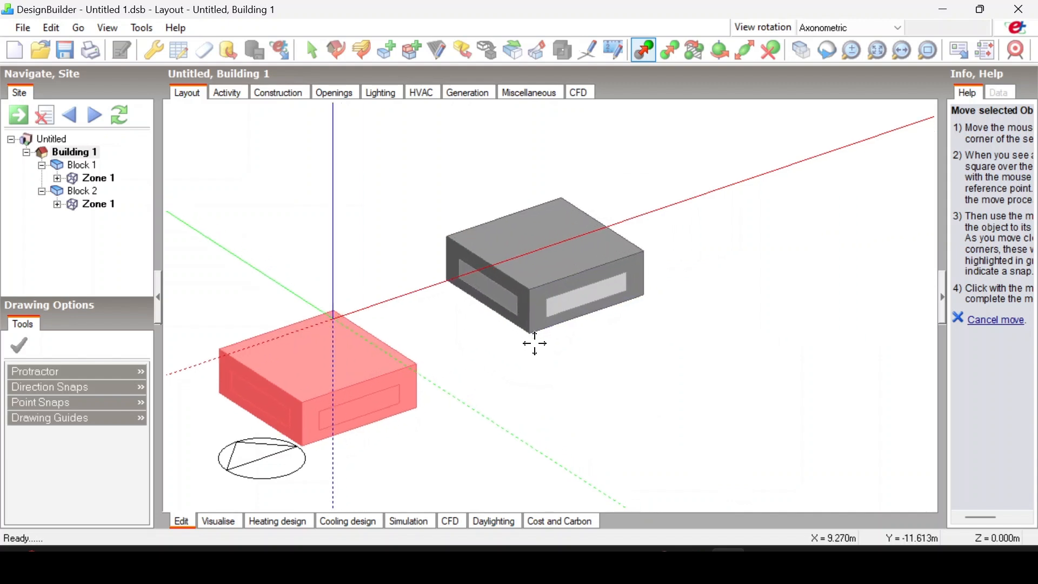
pyautogui.scroll(1, 458, 370)
pyautogui.scroll(-1, 457, 370)
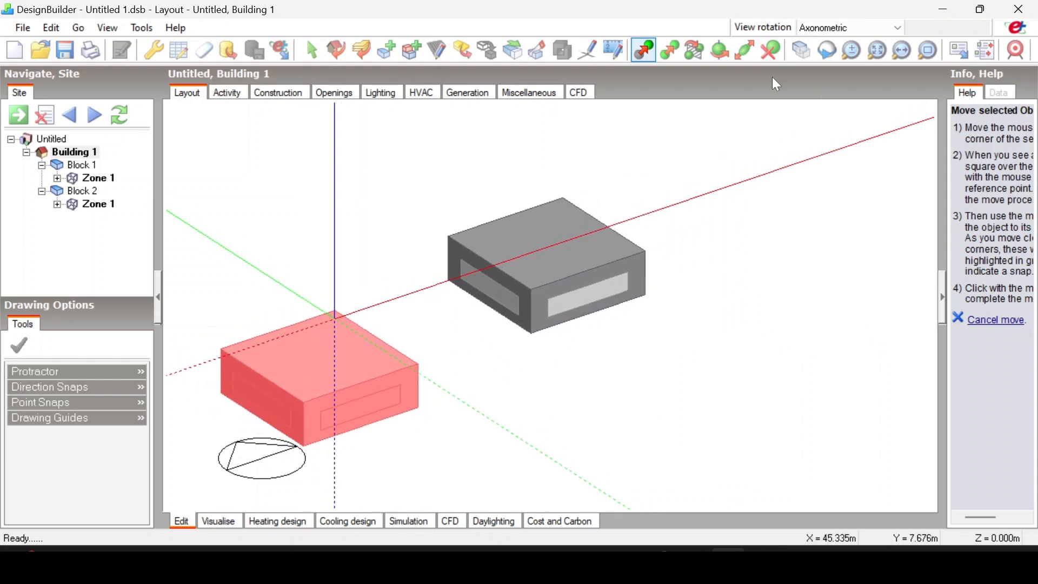
# - Stretch the selected block along the green axis by its front window face to a length of 15 m
pyautogui.click(743, 55)
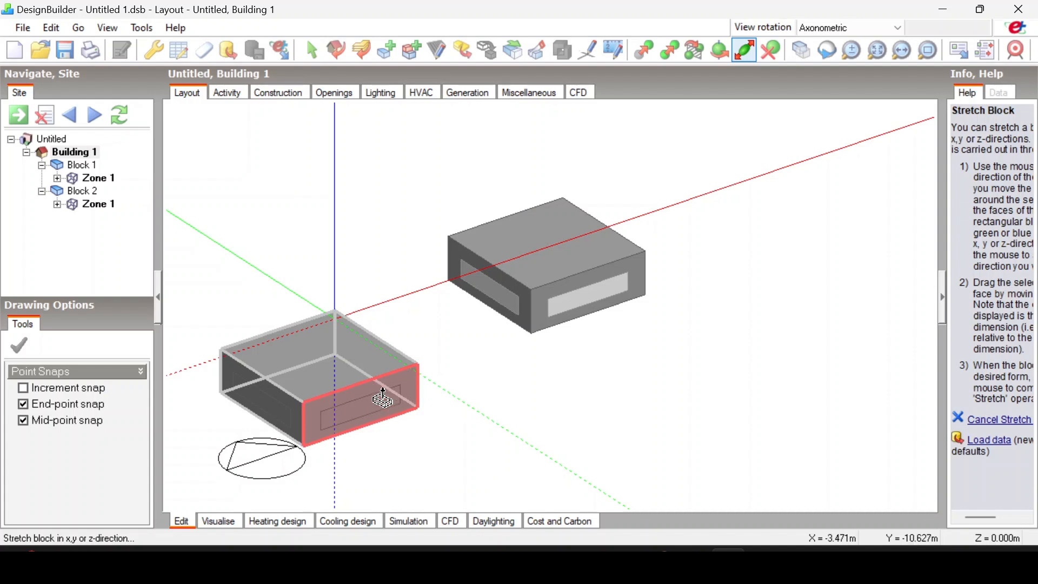
pyautogui.click(367, 427)
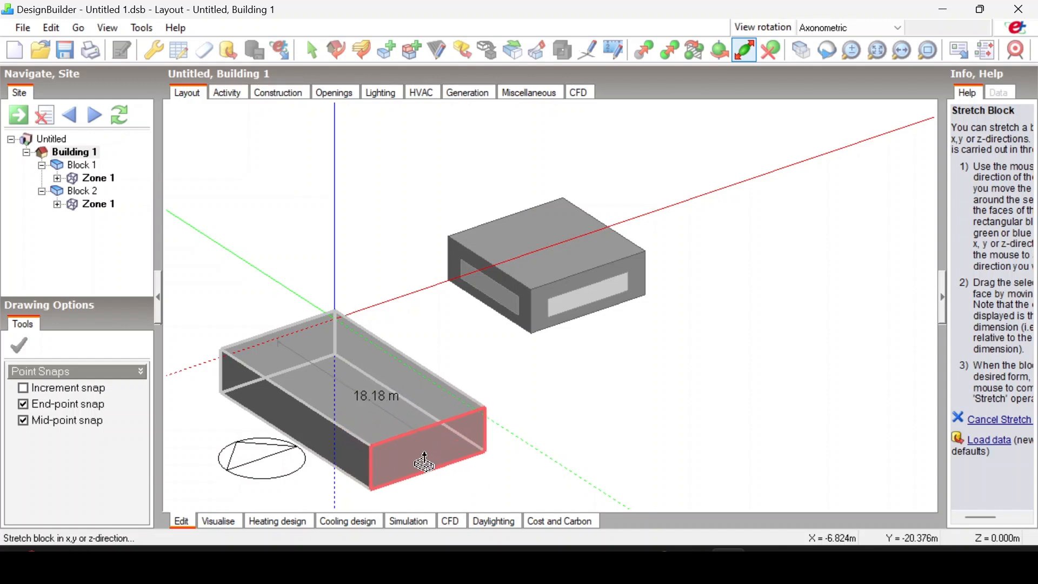
pyautogui.write('1')
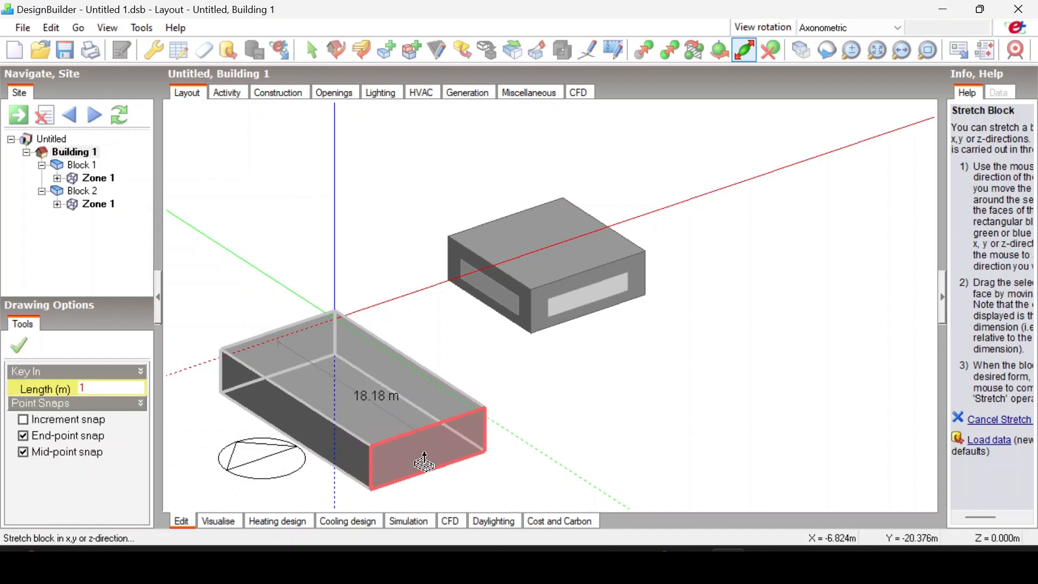
pyautogui.write('5')
pyautogui.press('Return')
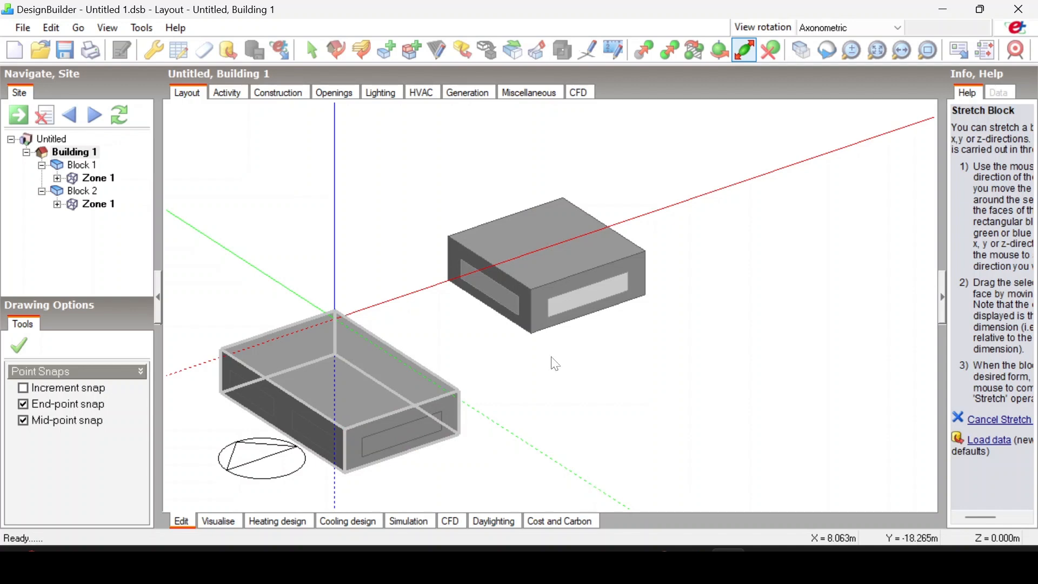
# - Stretch the same block by its long side face to a depth of 5 m along the red axis
pyautogui.moveTo(552, 362); pyautogui.dragTo(582, 334, button='middle')
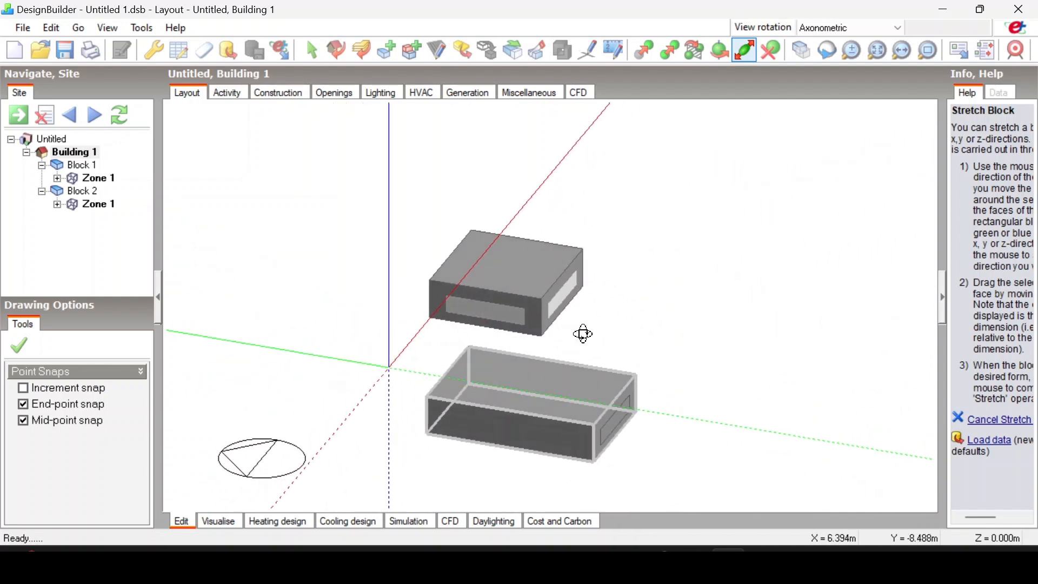
pyautogui.scroll(2, 642, 398)
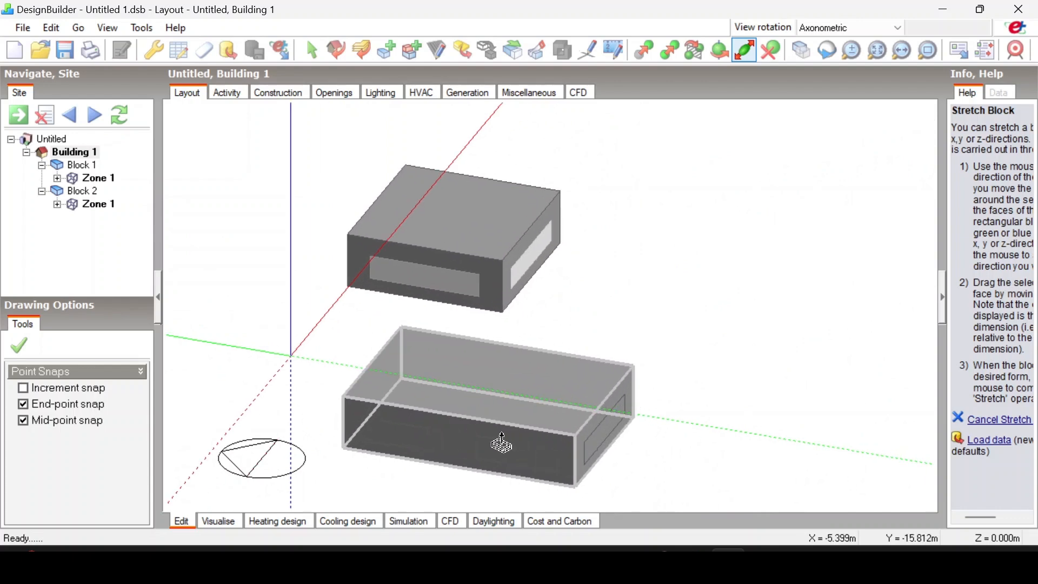
pyautogui.click(460, 451)
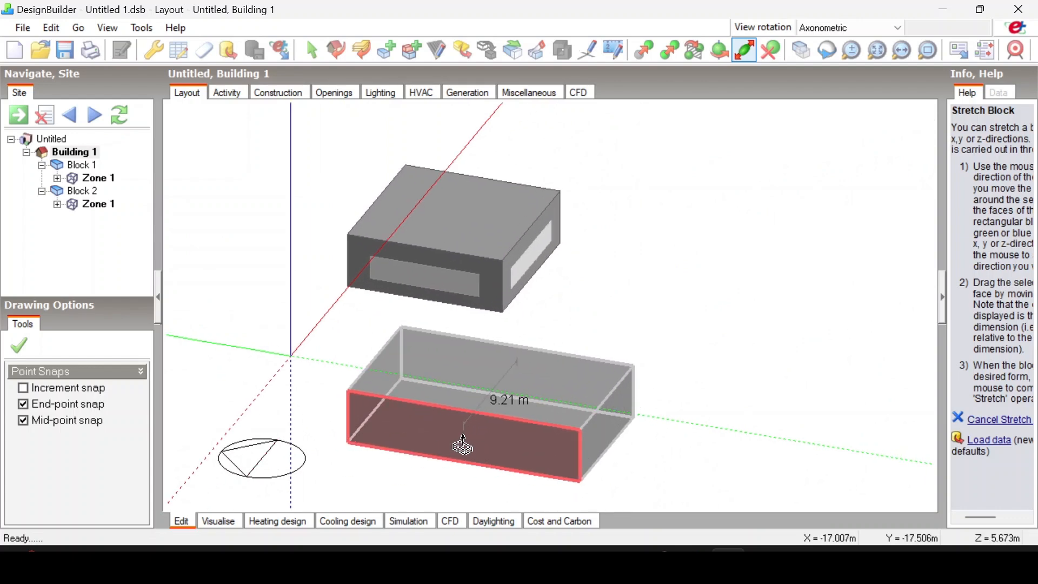
pyautogui.write('5')
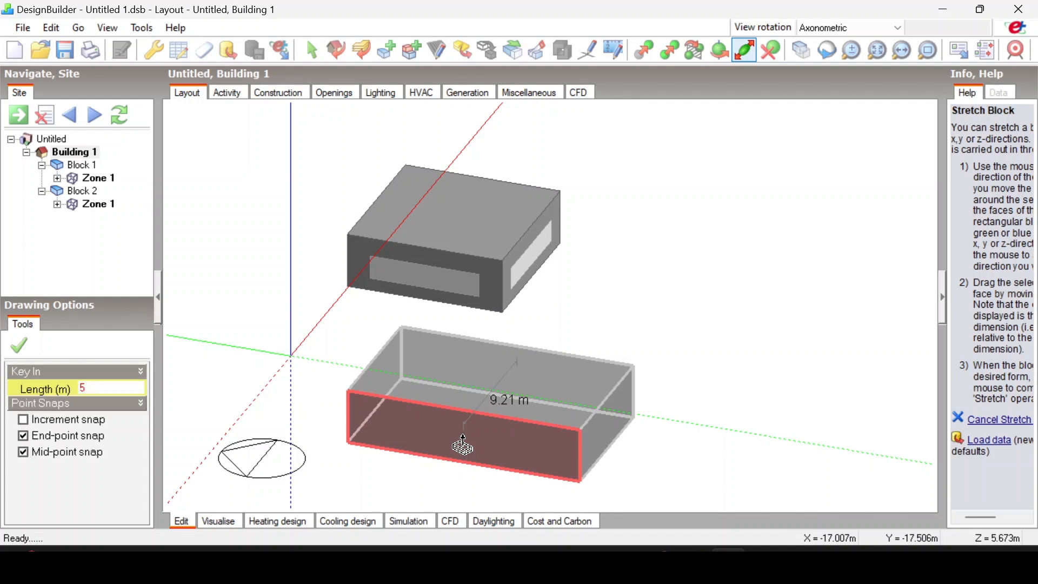
pyautogui.press('Return')
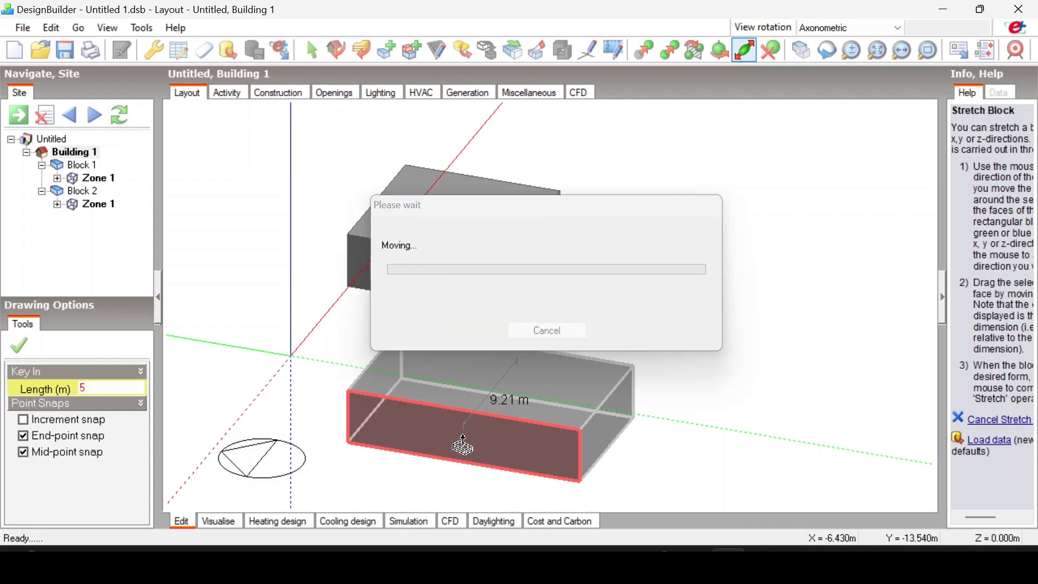
# - Rotate the stretched block about a point near the middle of its roof, entering 5, with the rotation increment kept at 15
pyautogui.scroll(2, 682, 394)
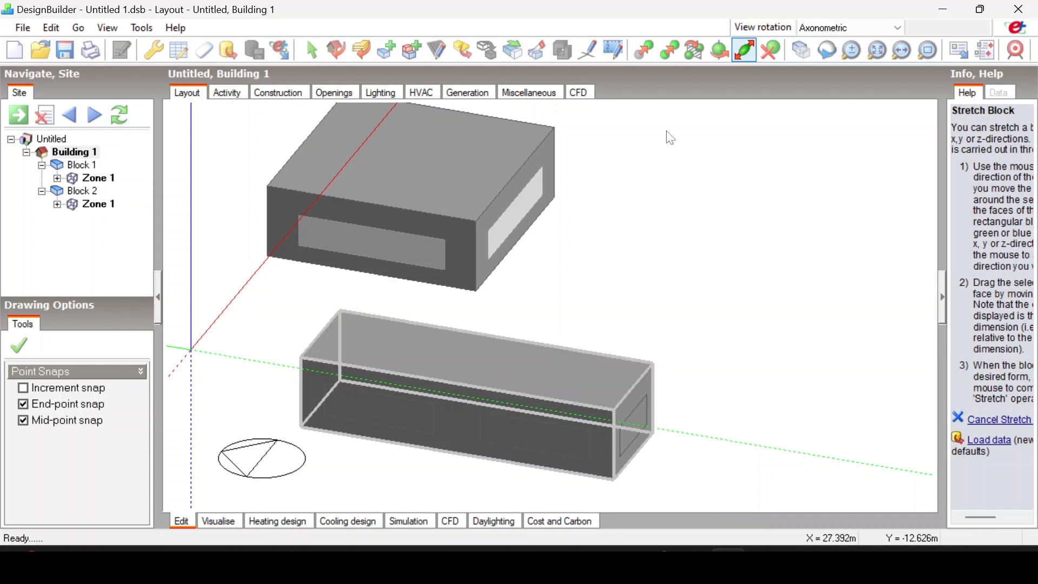
pyautogui.click(717, 50)
pyautogui.click(451, 354)
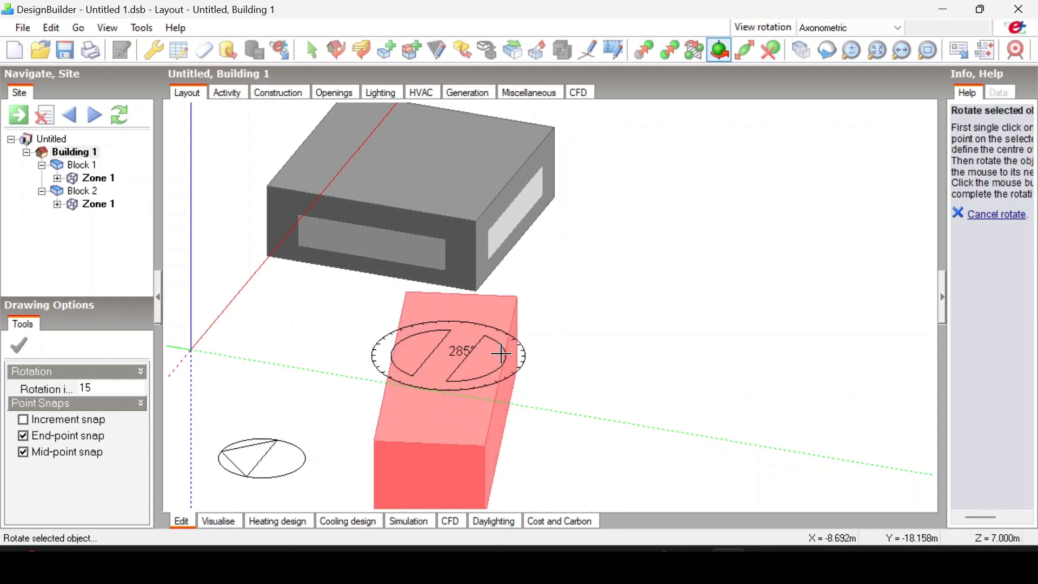
pyautogui.write('5')
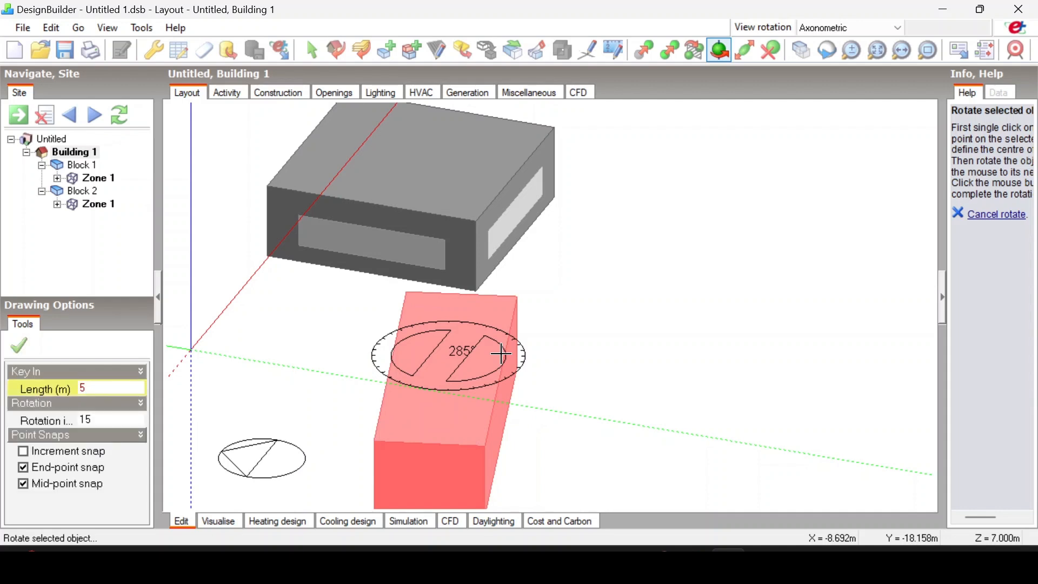
pyautogui.press('Return')
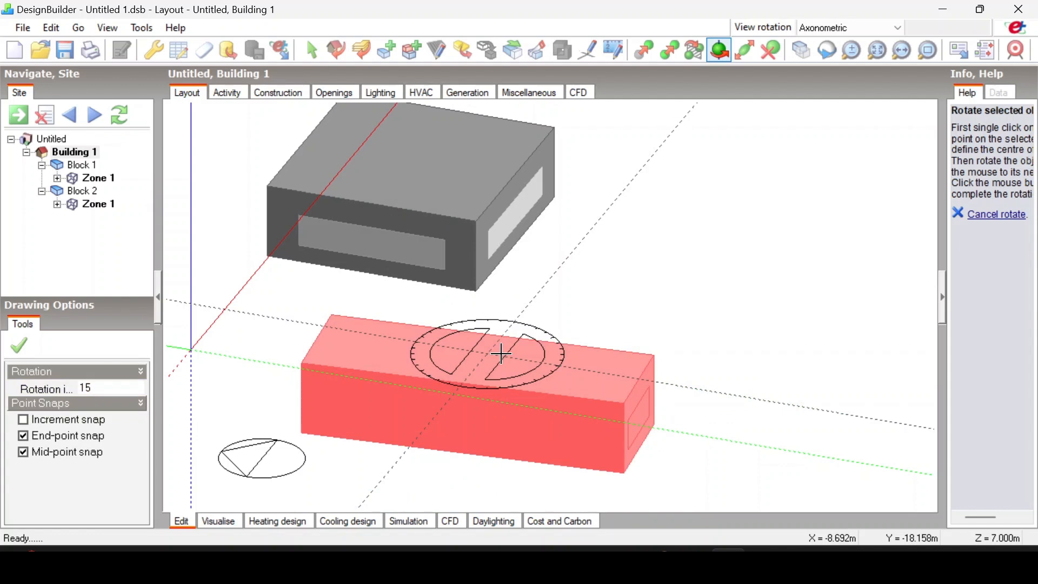
pyautogui.click(108, 388)
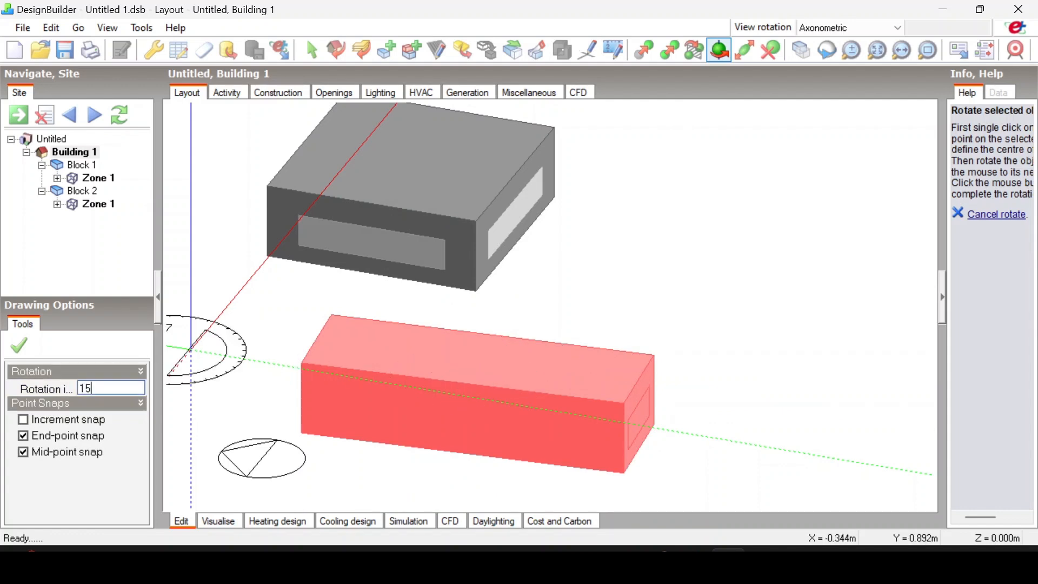
pyautogui.moveTo(93, 388); pyautogui.dragTo(82, 388)
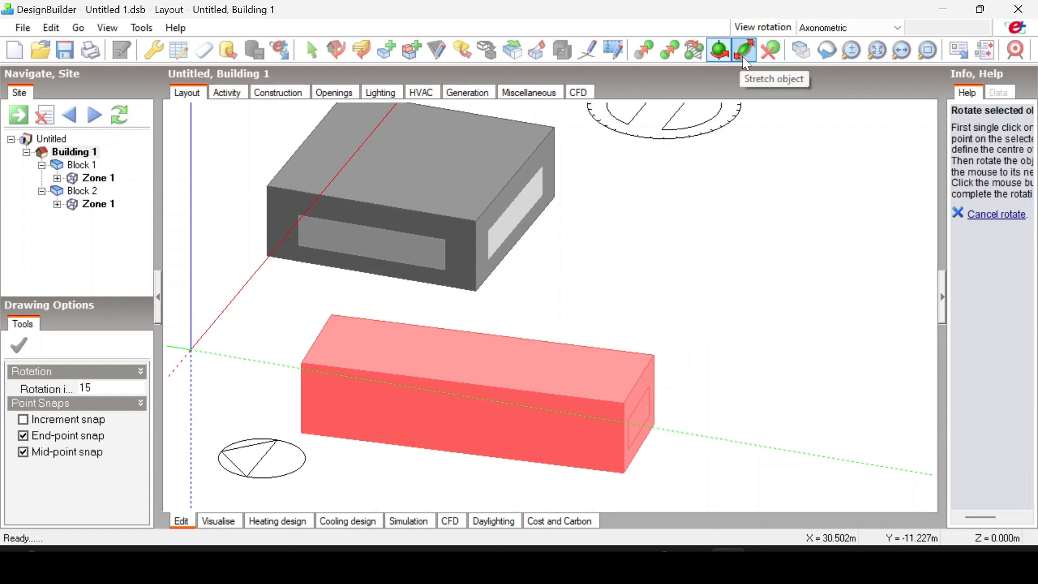
# - Delete the rotated block from Building 1 and leave the remaining block unselected
pyautogui.click(770, 55)
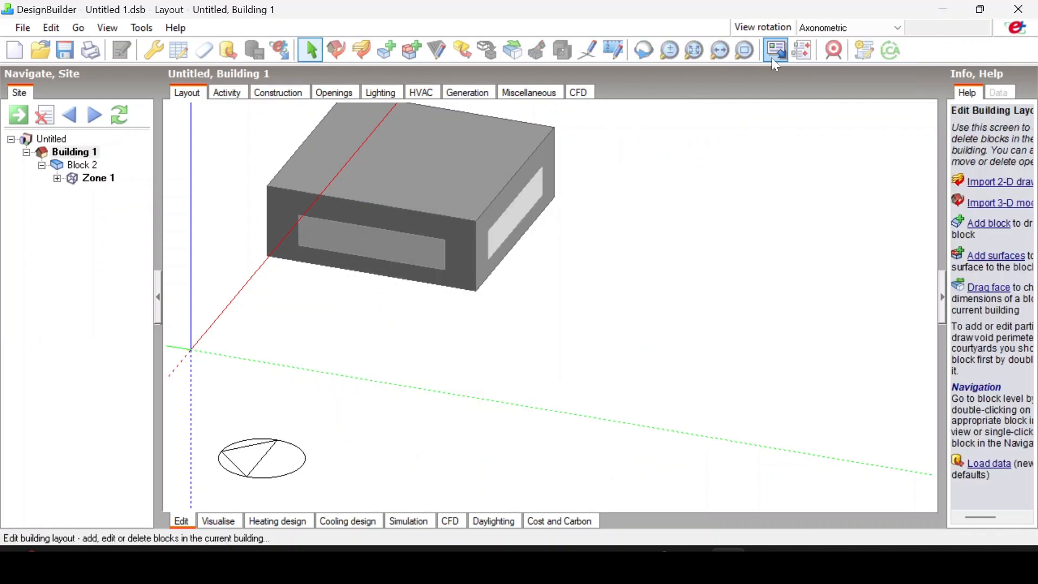
pyautogui.click(447, 176)
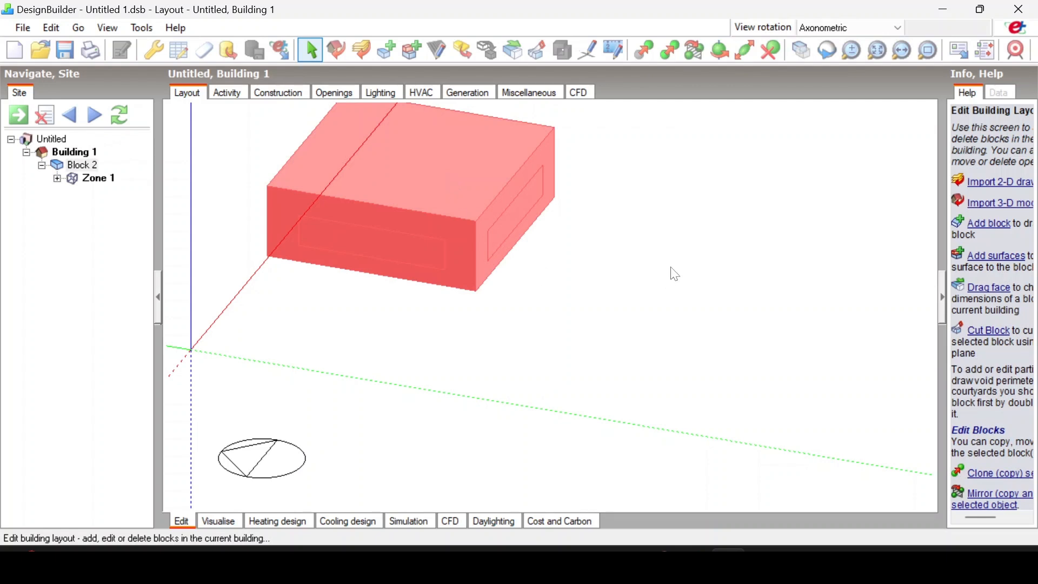
pyautogui.click(675, 274)
pyautogui.scroll(-1, 515, 258)
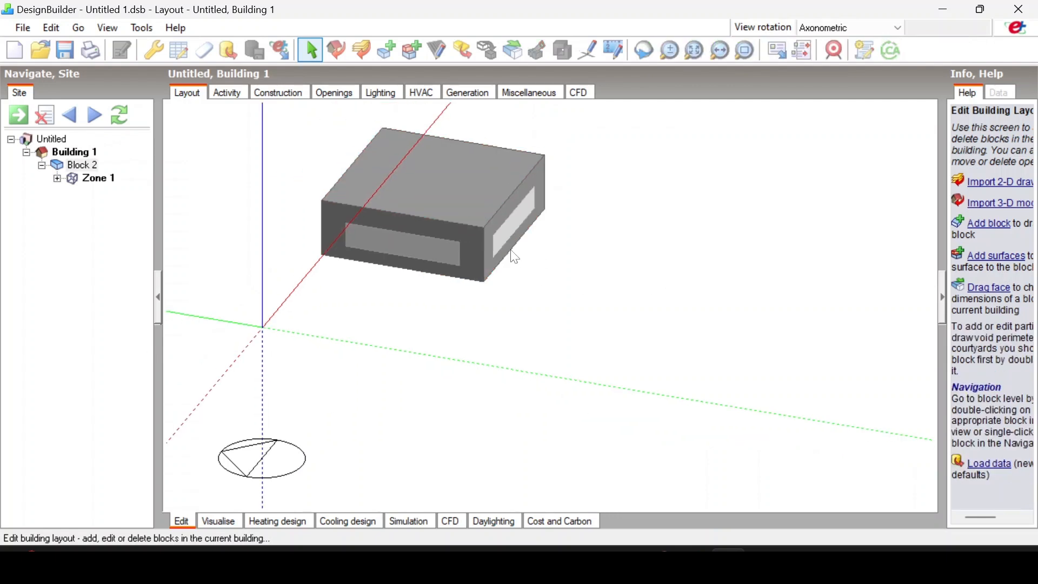
pyautogui.moveTo(513, 264)
pyautogui.mouseDown(button='middle')
pyautogui.moveTo(463, 281)
pyautogui.moveTo(516, 305)
pyautogui.moveTo(514, 248)
pyautogui.moveTo(498, 257)
pyautogui.mouseUp(button='middle')
pyautogui.scroll(1, 585, 282)
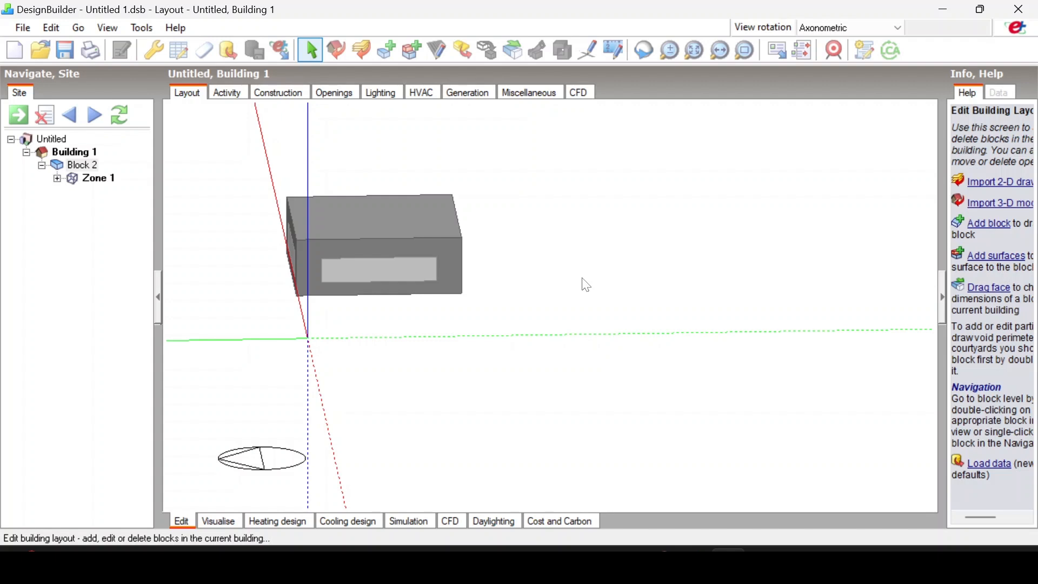
pyautogui.click(374, 219)
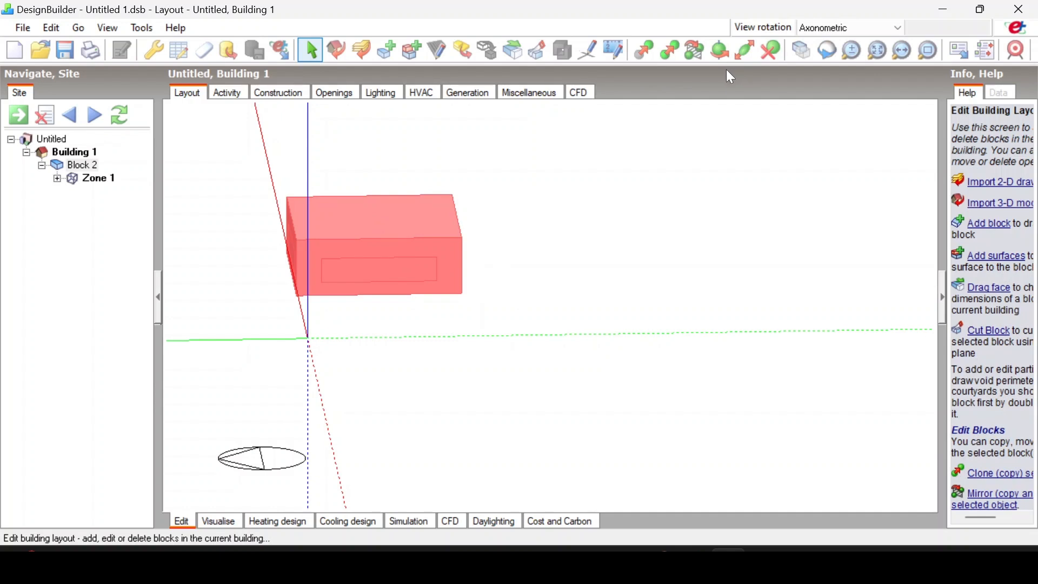
pyautogui.click(561, 232)
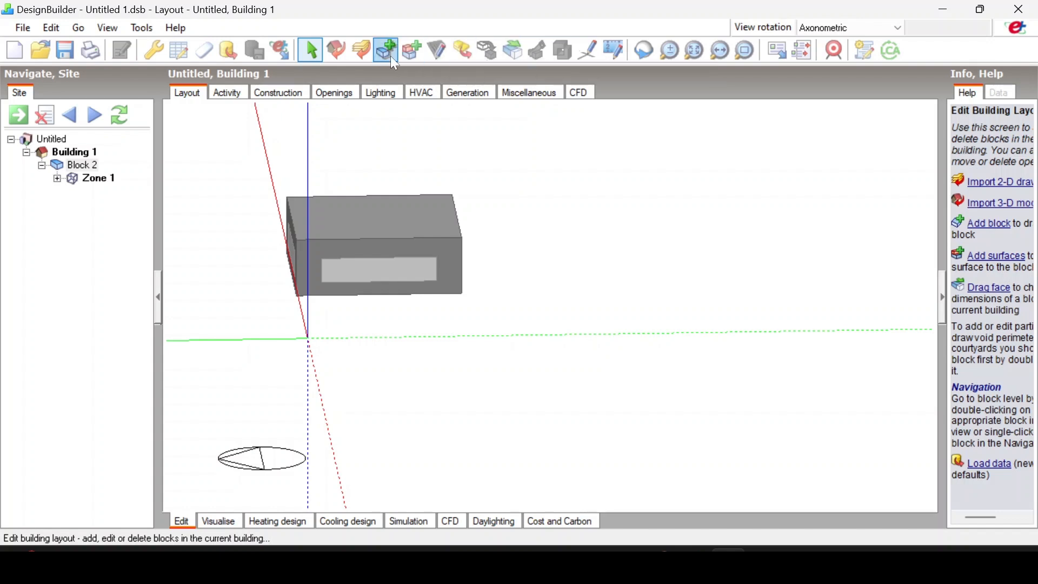
# - Start the Draw construction line tool and measure along the lower edge of the remaining block's wall facing the origin
pyautogui.click(591, 53)
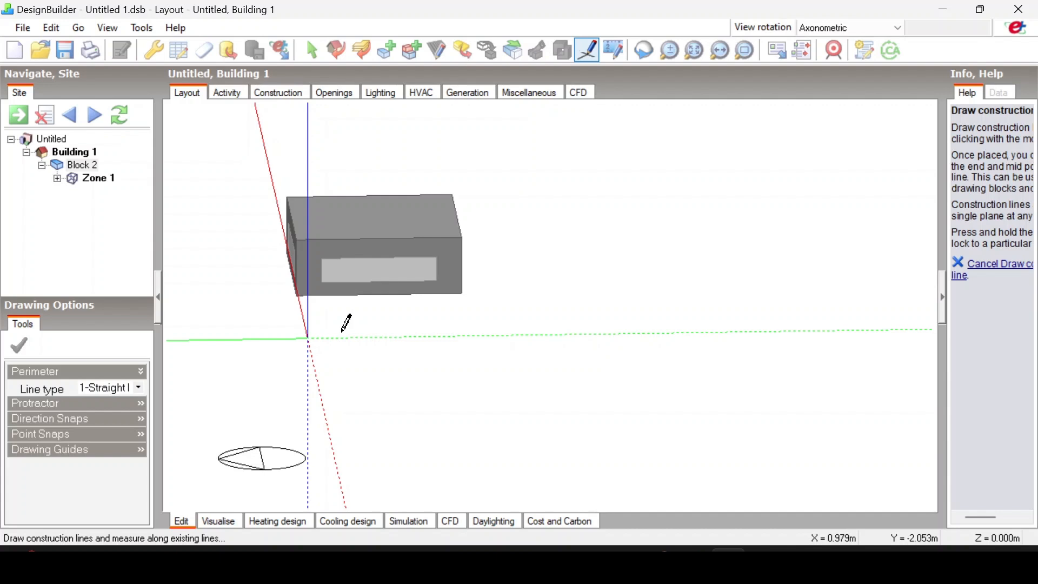
pyautogui.moveTo(347, 322)
pyautogui.mouseDown(button='middle')
pyautogui.moveTo(302, 326)
pyautogui.moveTo(384, 387)
pyautogui.moveTo(445, 363)
pyautogui.mouseUp(button='middle')
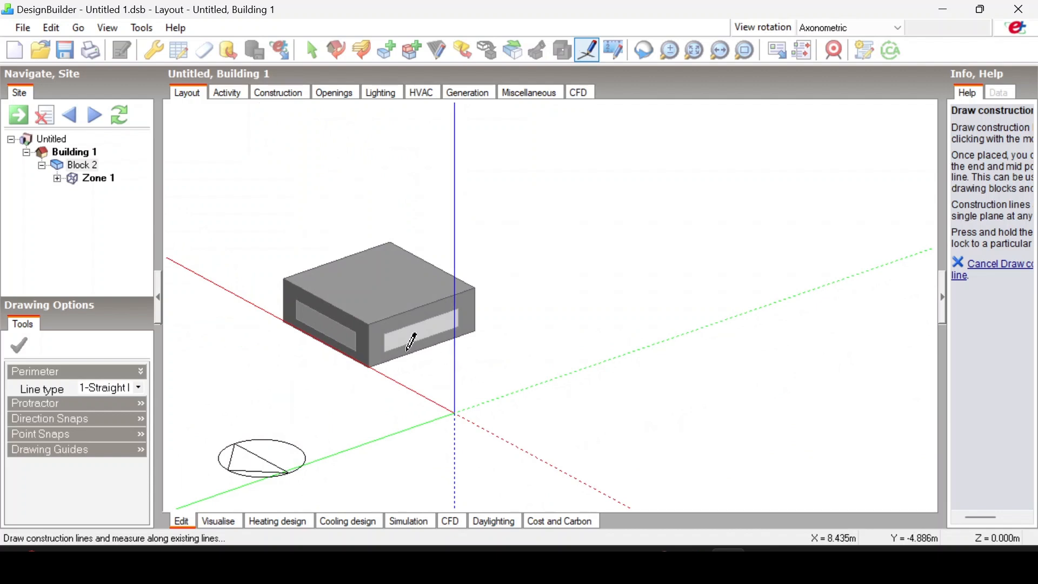
pyautogui.scroll(2, 276, 375)
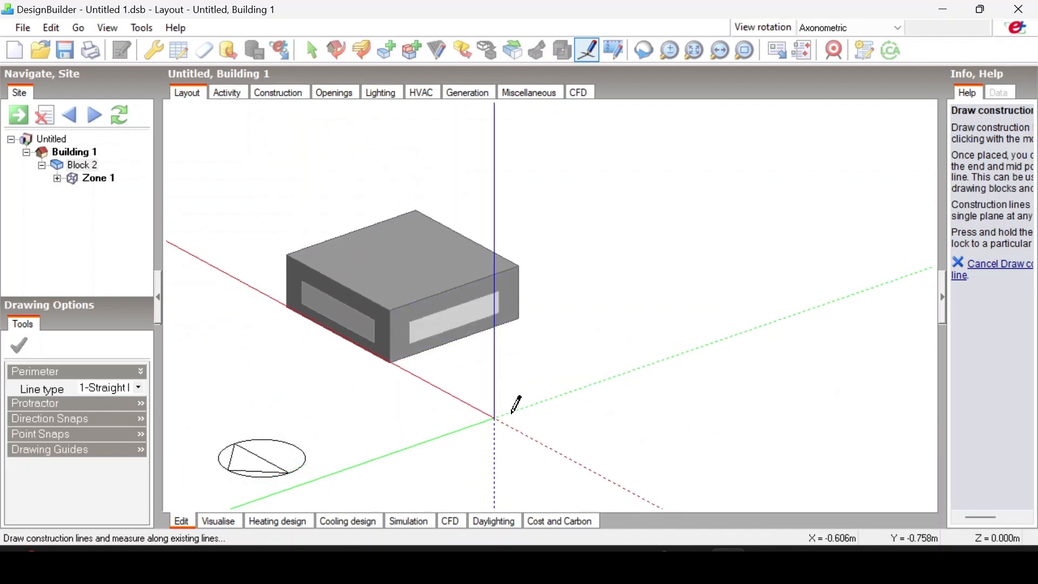
pyautogui.scroll(2, 528, 350)
pyautogui.scroll(1, 540, 349)
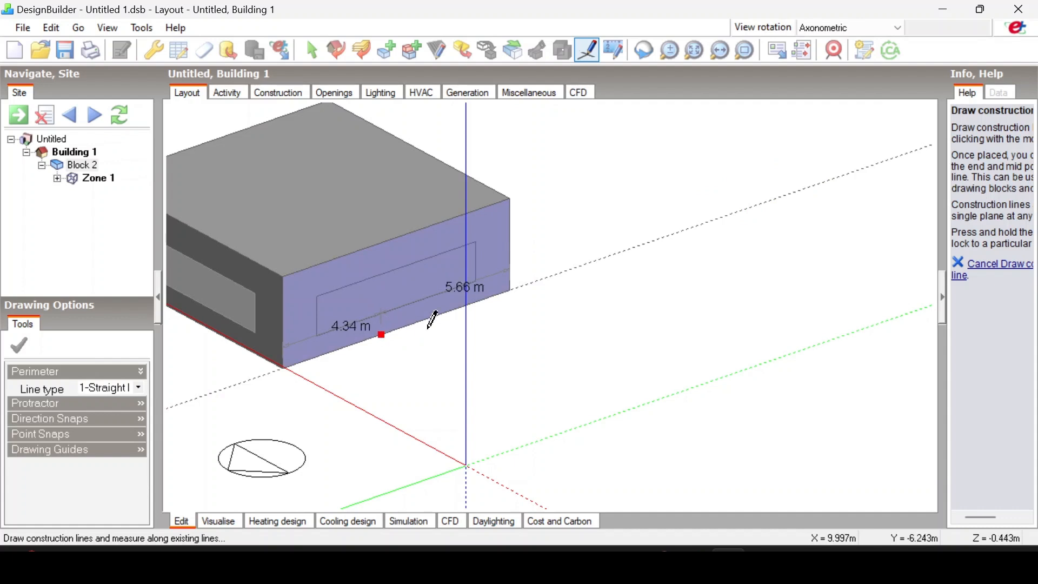
pyautogui.click(397, 327)
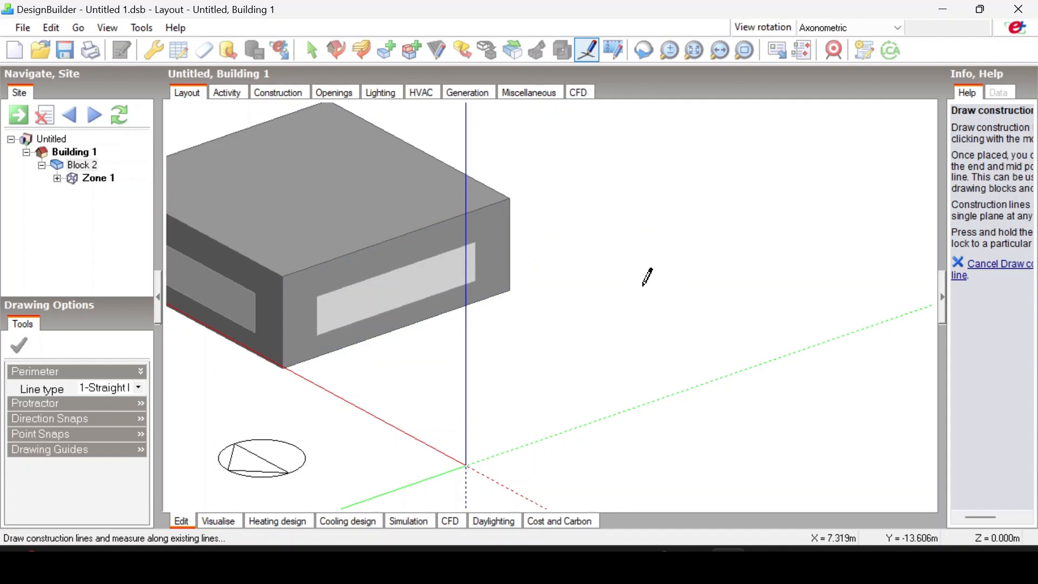
pyautogui.scroll(-2, 636, 279)
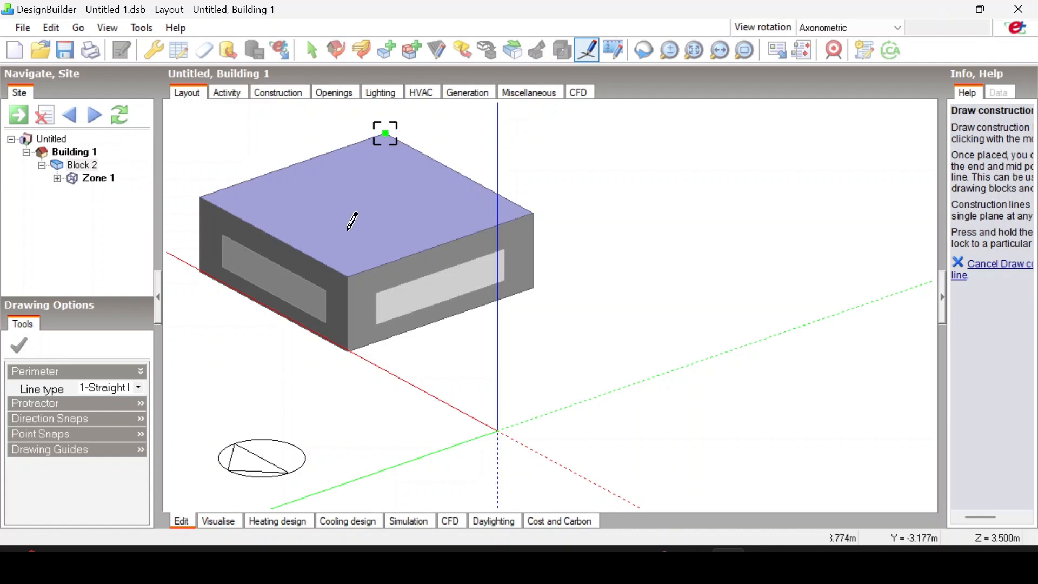
pyautogui.click(348, 274)
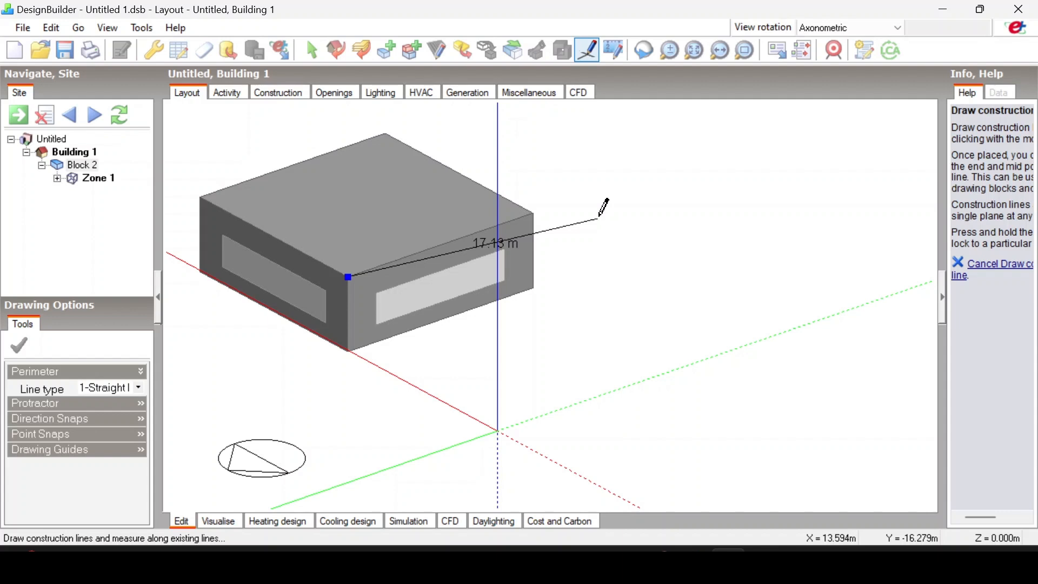
pyautogui.rightClick(580, 205)
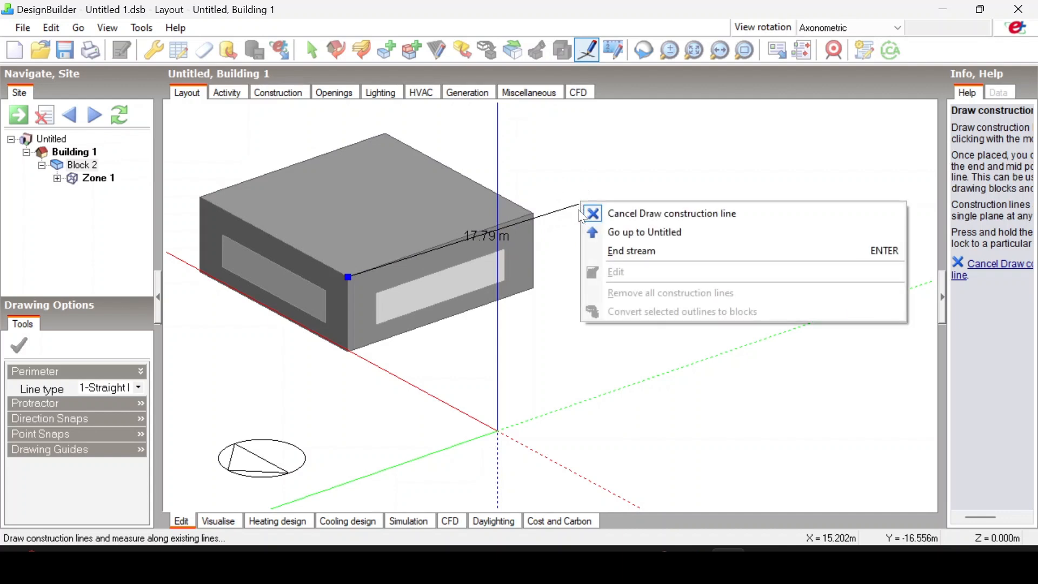
pyautogui.click(653, 215)
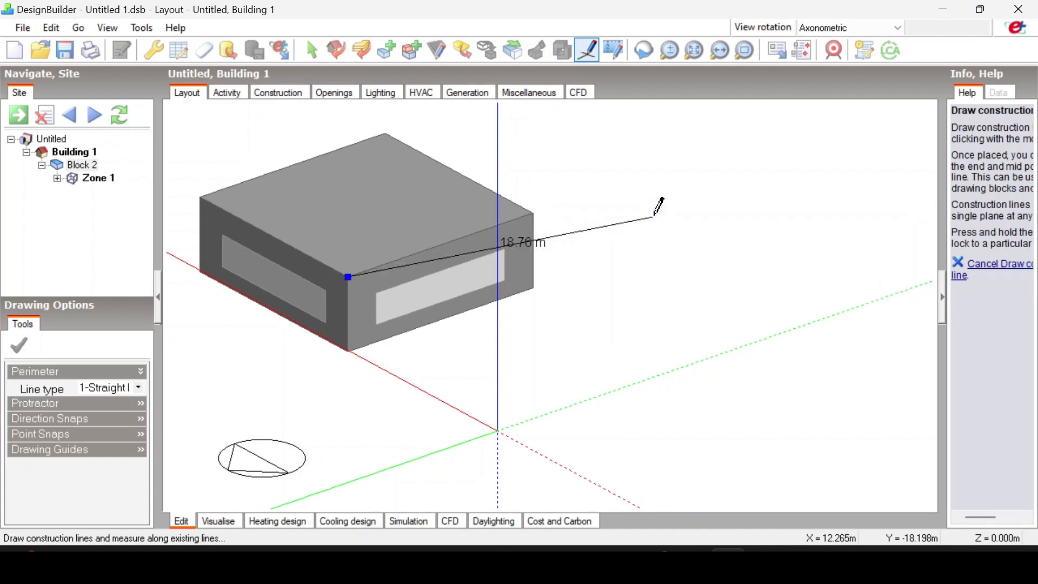
pyautogui.click(387, 51)
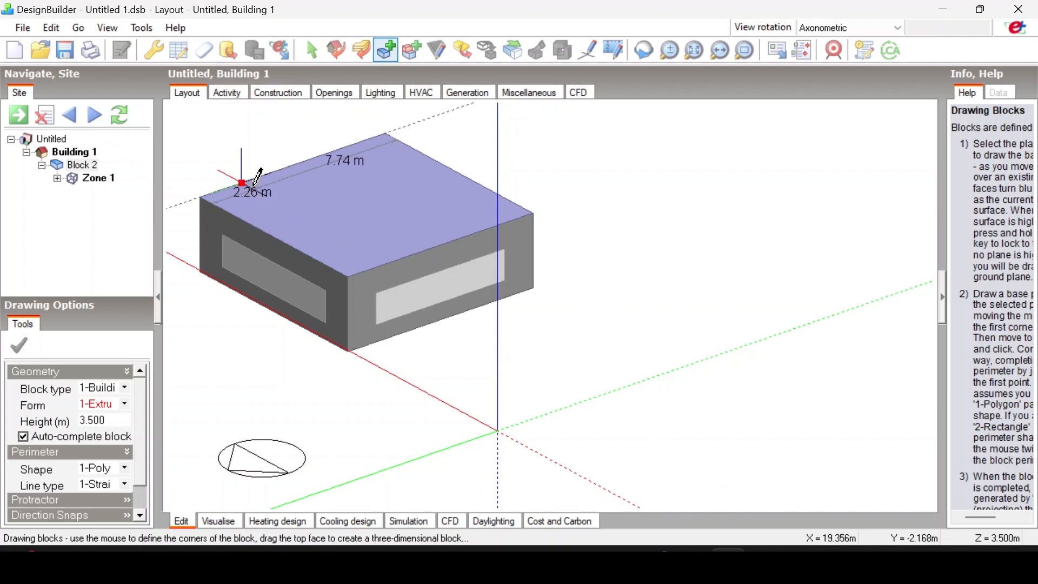
pyautogui.scroll(-1, 359, 223)
pyautogui.moveTo(306, 225); pyautogui.dragTo(345, 402, button='middle')
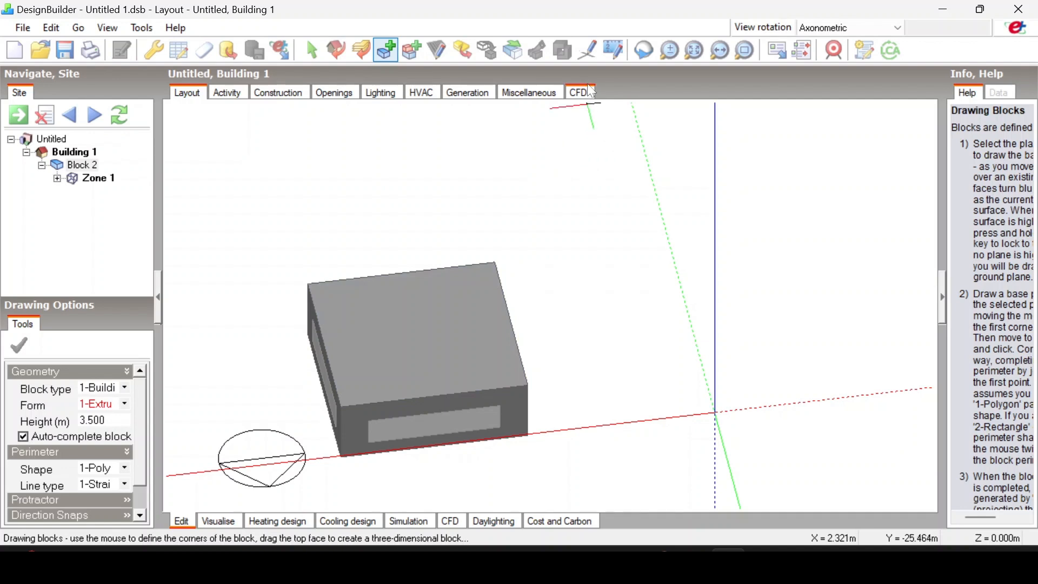
# - Restart the Draw construction line tool and draw a 3 m line from the roof's near corner along its side edge
pyautogui.click(589, 53)
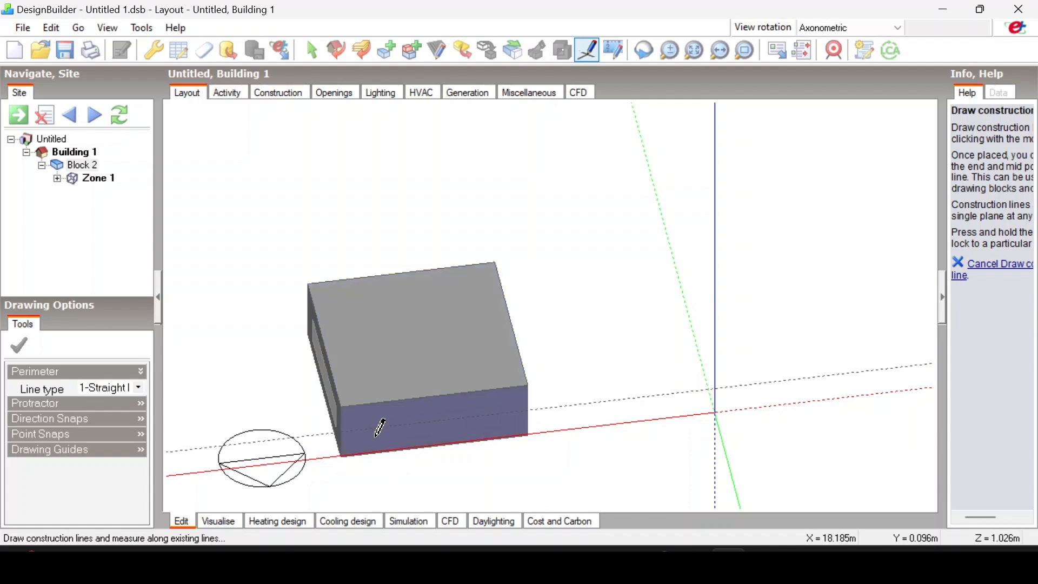
pyautogui.moveTo(317, 390); pyautogui.dragTo(351, 368, button='middle')
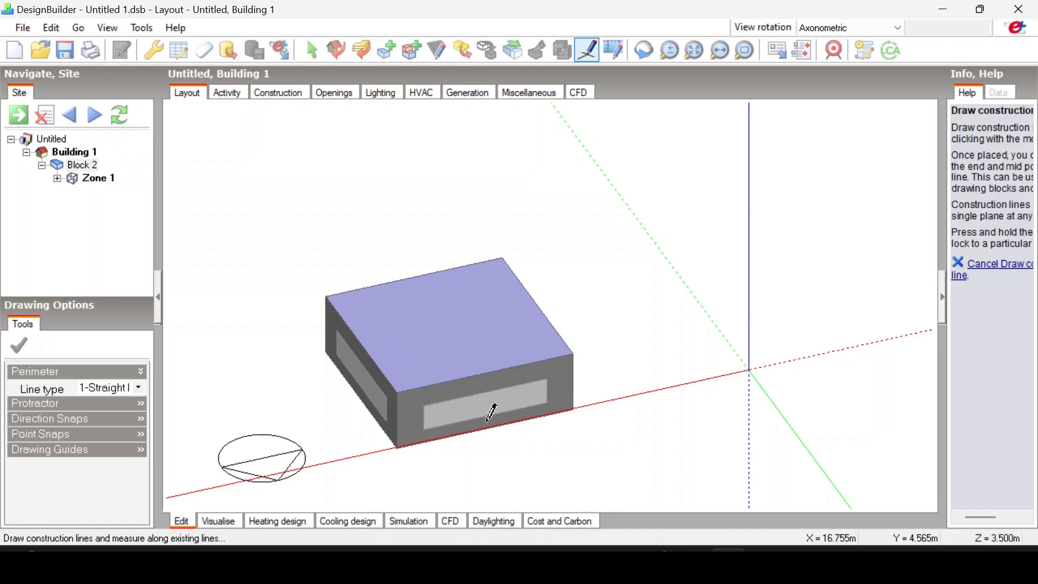
pyautogui.click(592, 491)
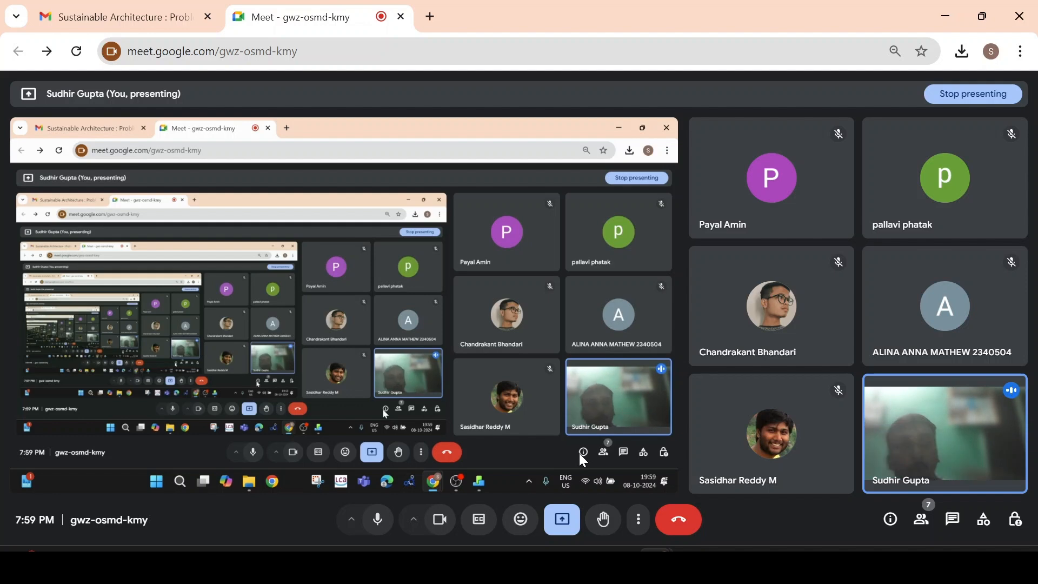
pyautogui.click(946, 16)
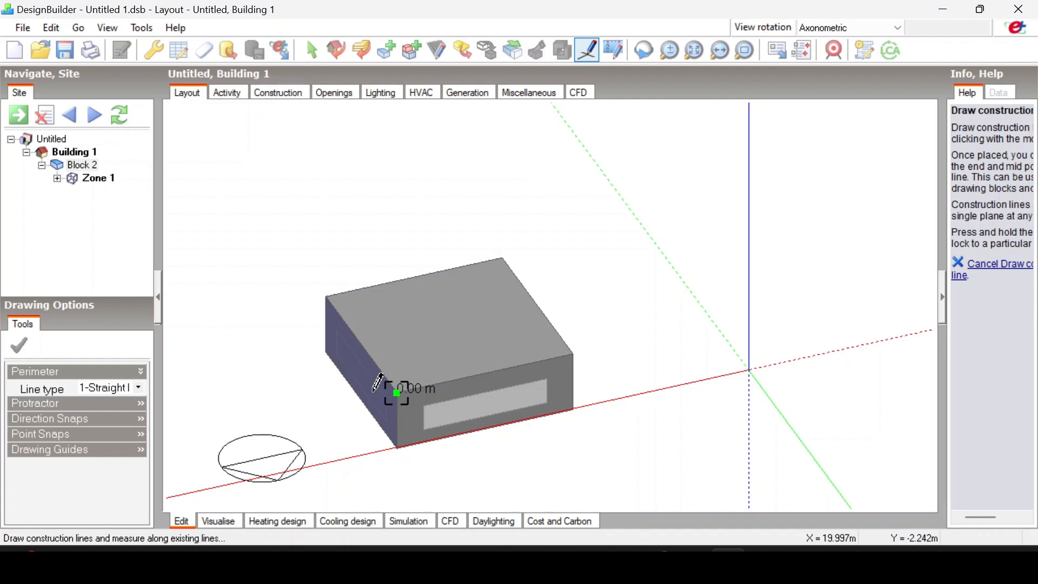
pyautogui.click(400, 391)
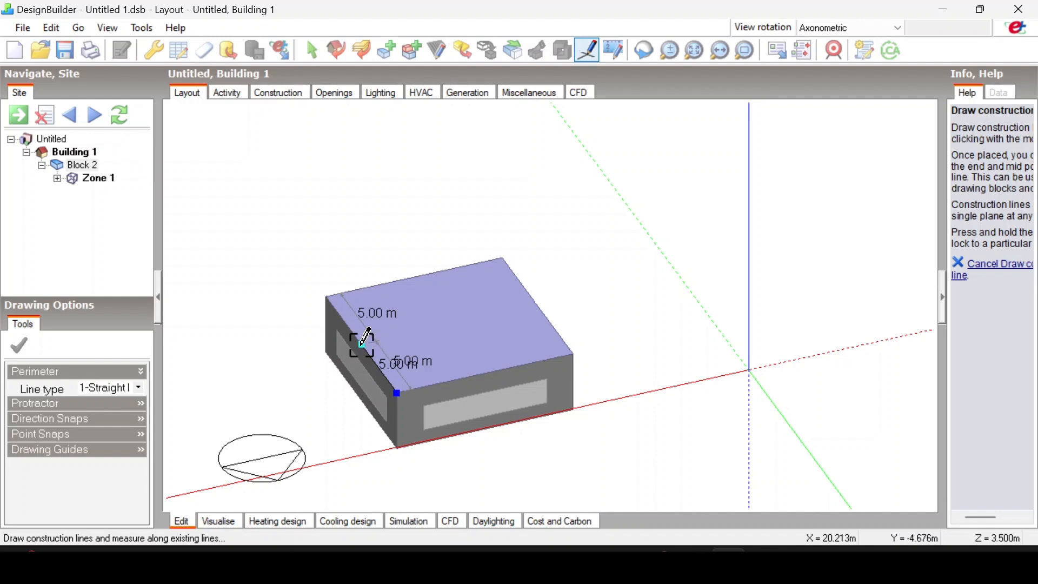
pyautogui.scroll(5, 363, 346)
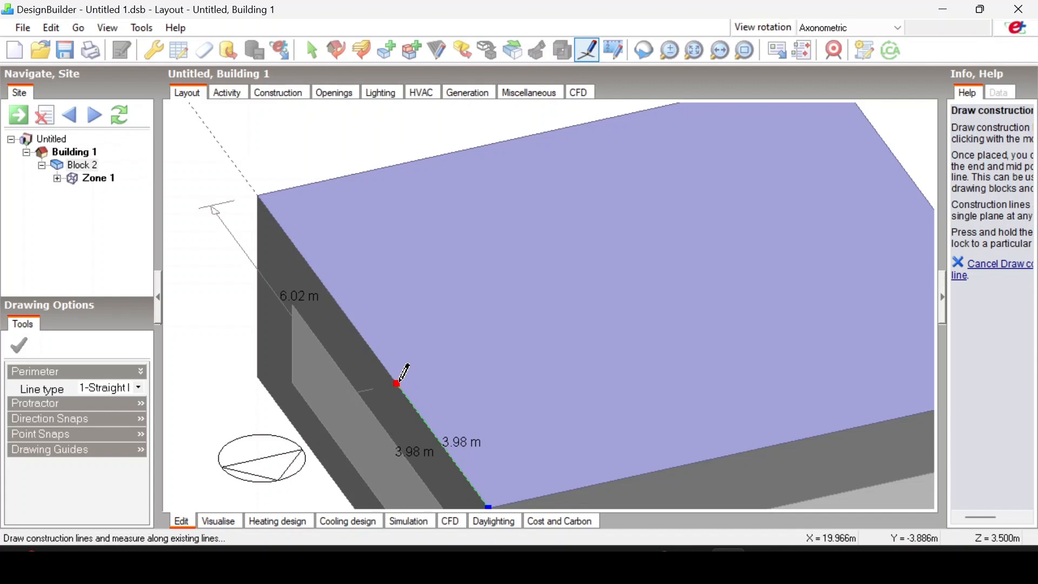
pyautogui.write('3')
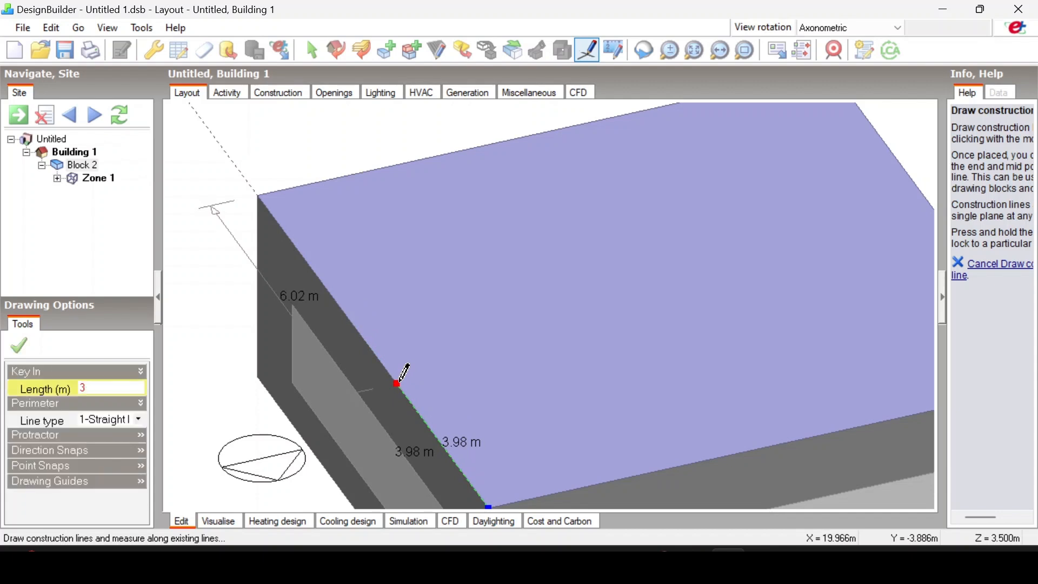
pyautogui.press('Return')
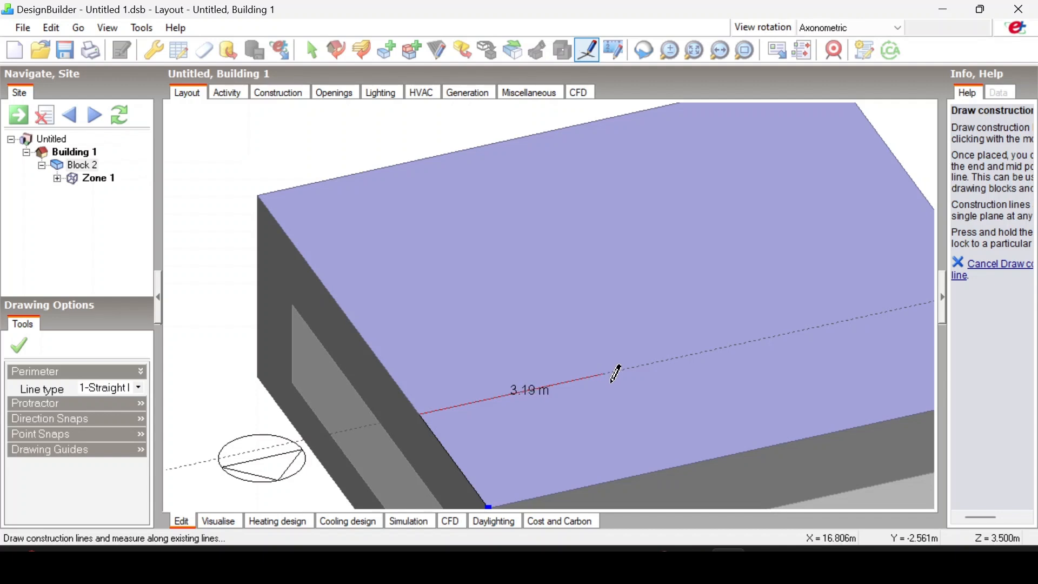
# - Continue the construction line 4 m across the roof, return to the front roof edge and close the rectangle at its starting corner
pyautogui.write('4')
pyautogui.press('Return')
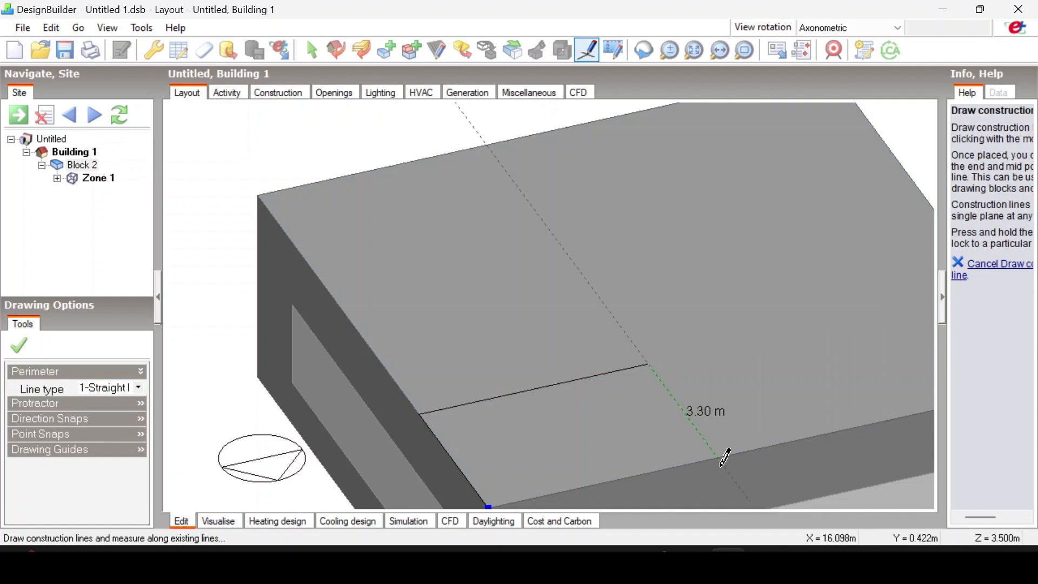
pyautogui.scroll(-2, 724, 447)
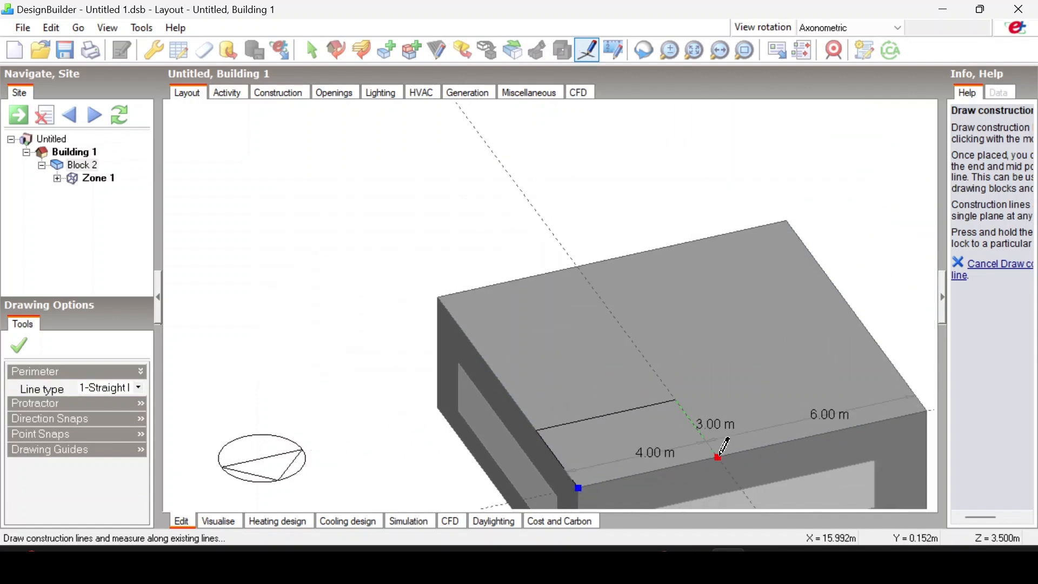
pyautogui.click(719, 457)
pyautogui.click(578, 487)
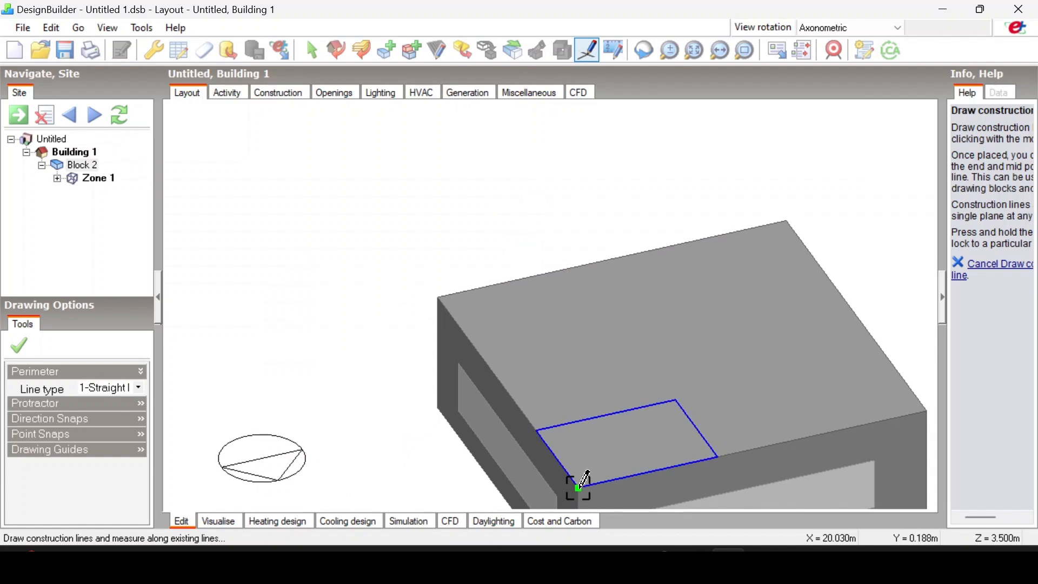
# - Draw a second rectangular construction outline, about 2 m by 2.58 m, adjoining the first rectangle along the roof's side edge, and end the line drawing
pyautogui.scroll(-2, 738, 354)
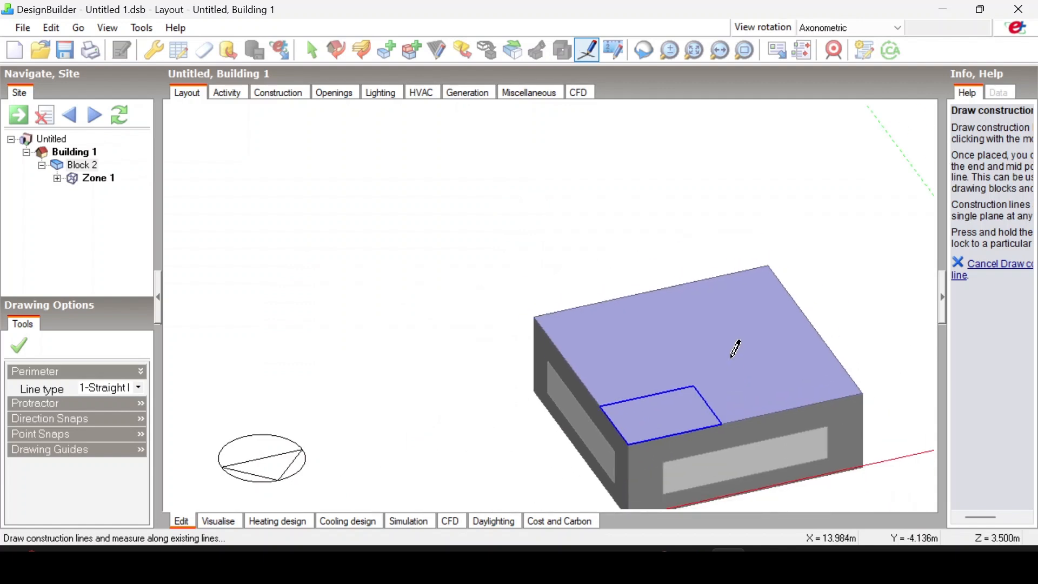
pyautogui.moveTo(732, 357); pyautogui.dragTo(647, 337, button='middle')
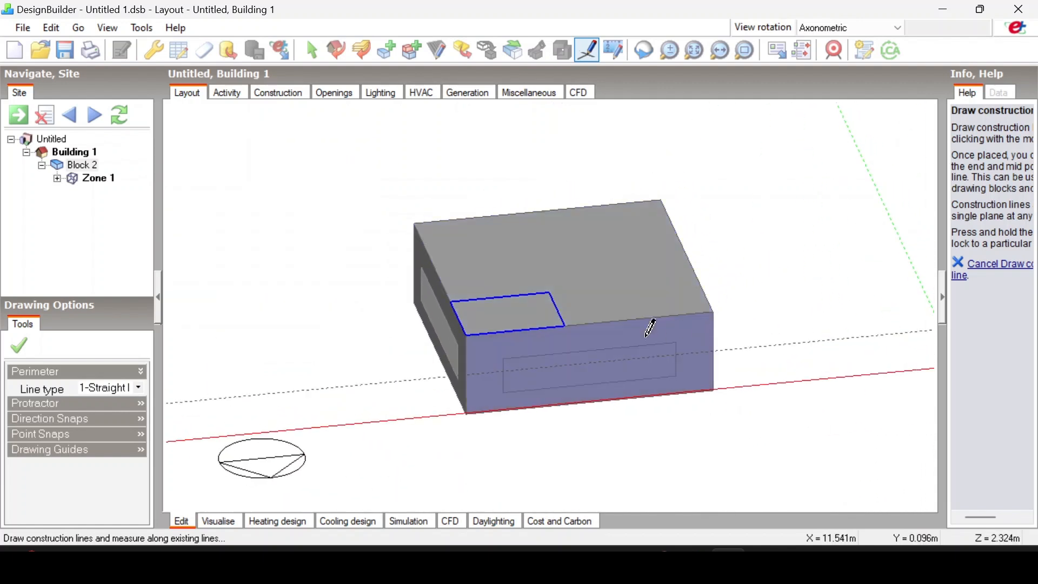
pyautogui.scroll(2, 387, 290)
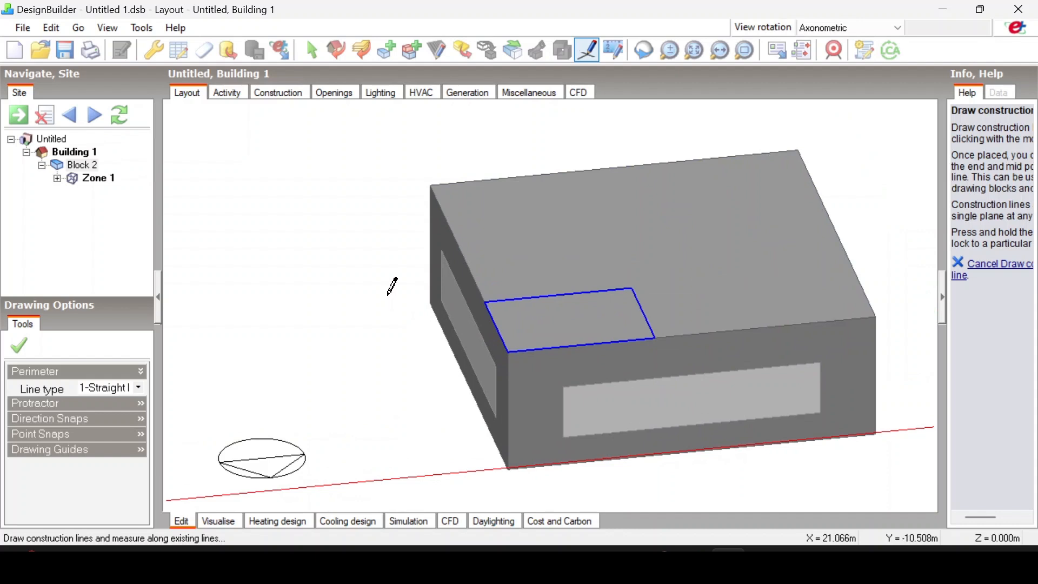
pyautogui.moveTo(413, 282); pyautogui.dragTo(331, 296, button='middle')
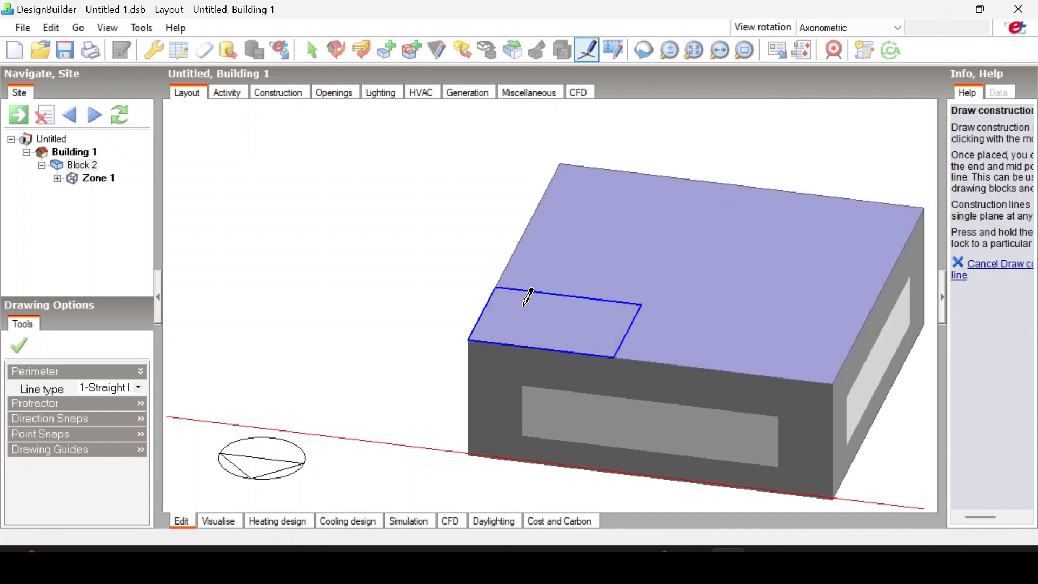
pyautogui.click(568, 297)
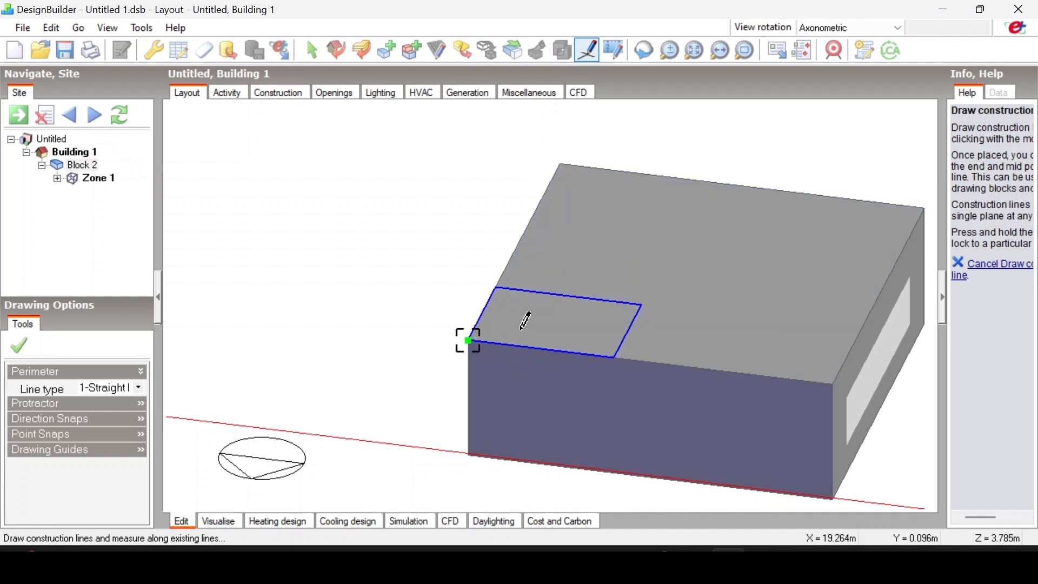
pyautogui.click(468, 340)
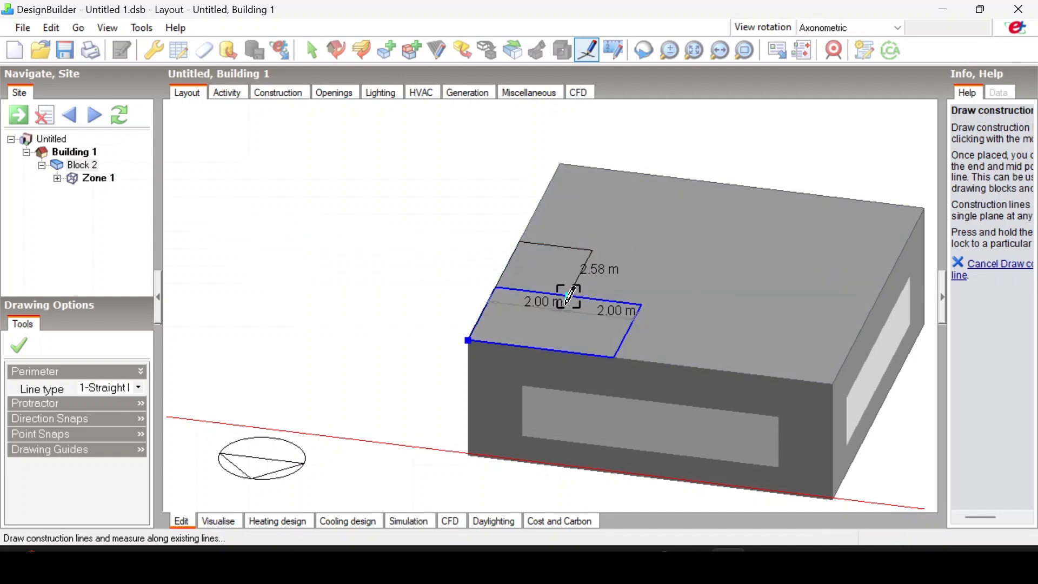
pyautogui.click(497, 287)
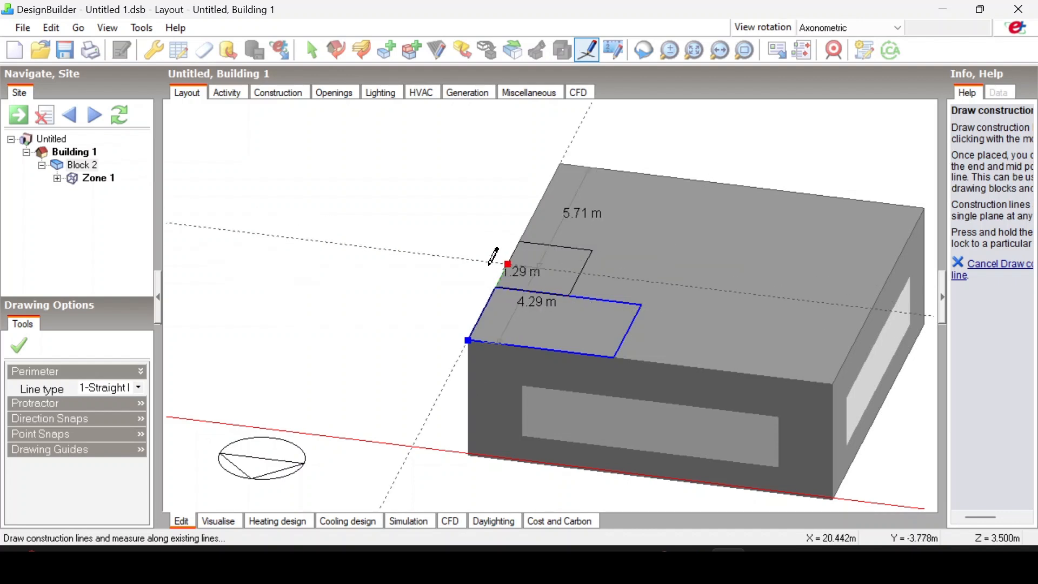
pyautogui.click(517, 241)
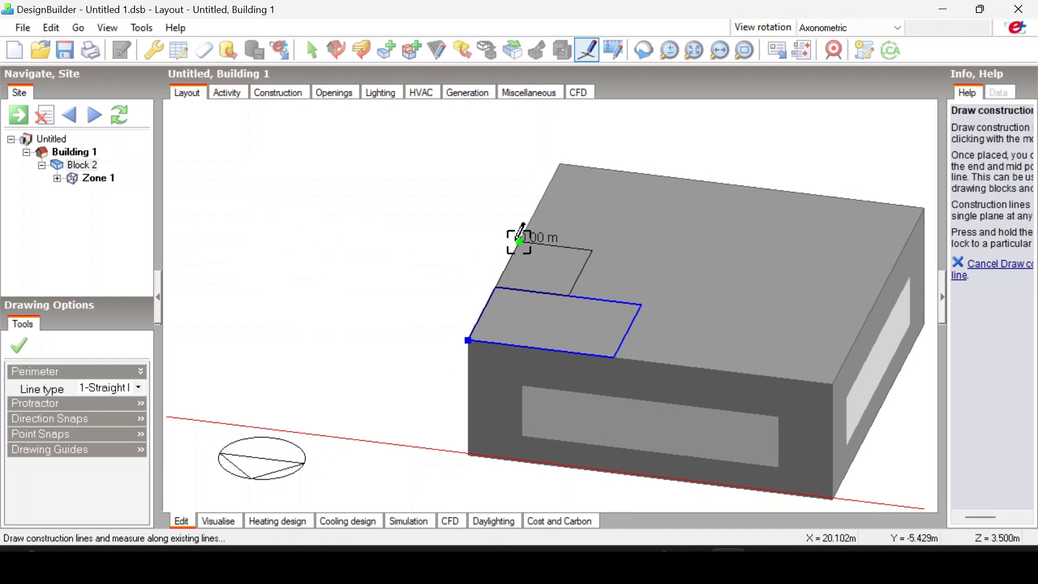
pyautogui.rightClick(360, 218)
pyautogui.click(417, 288)
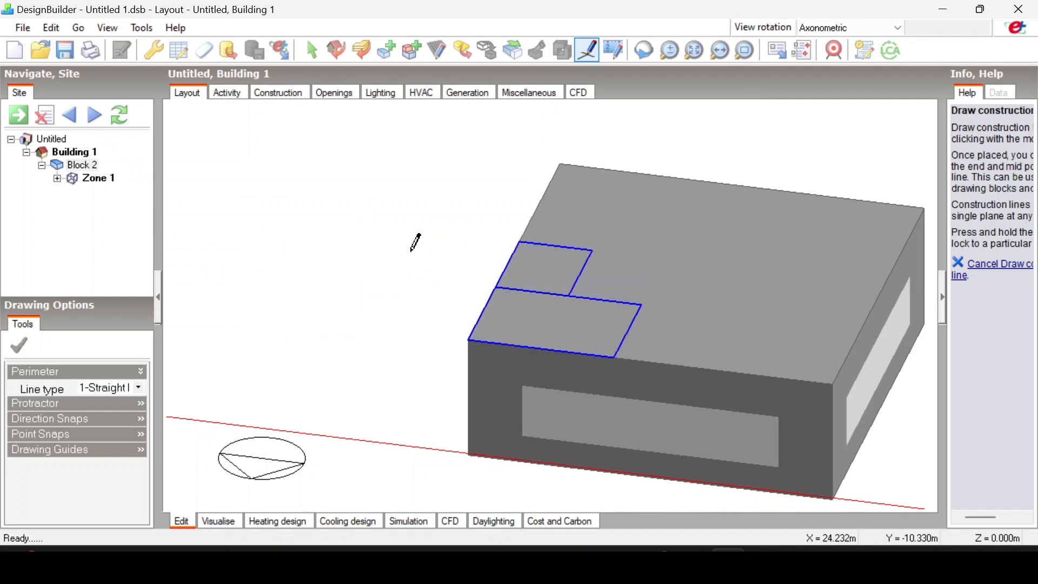
# - Draw a 3.5 m high extruded building block on the roof by tracing the smaller construction outline
pyautogui.click(390, 53)
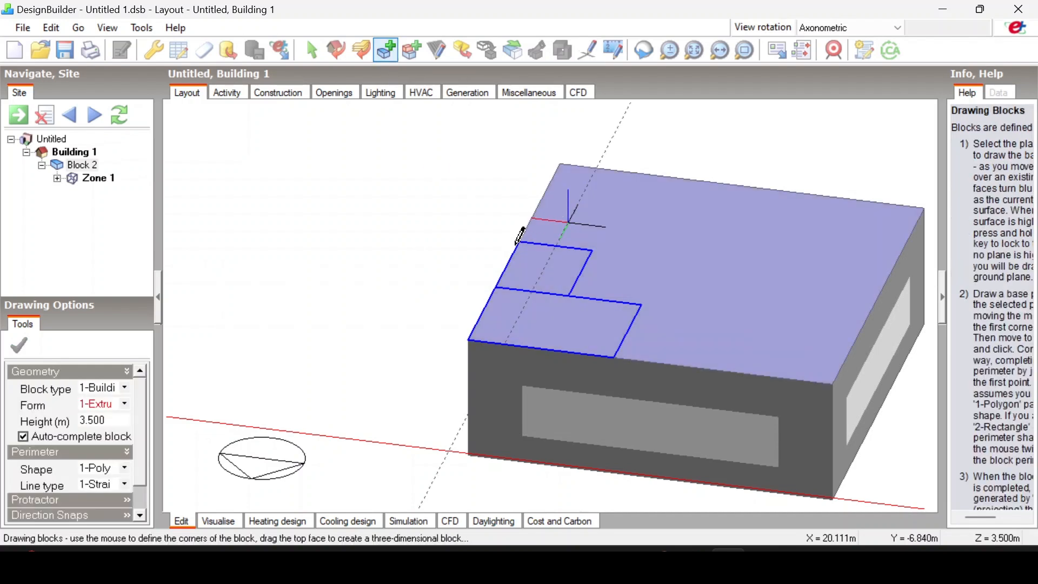
pyautogui.click(521, 242)
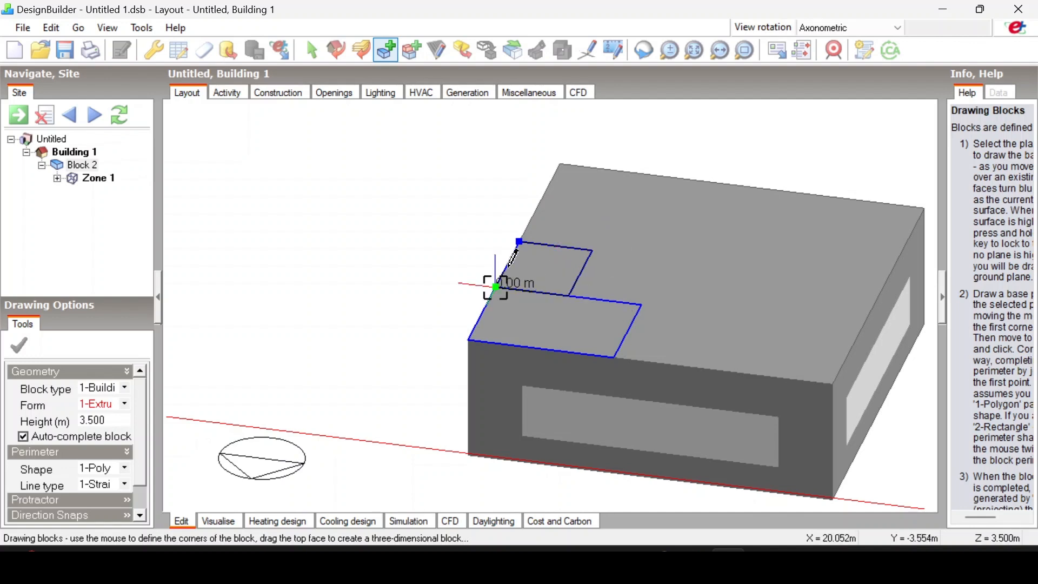
pyautogui.click(520, 241)
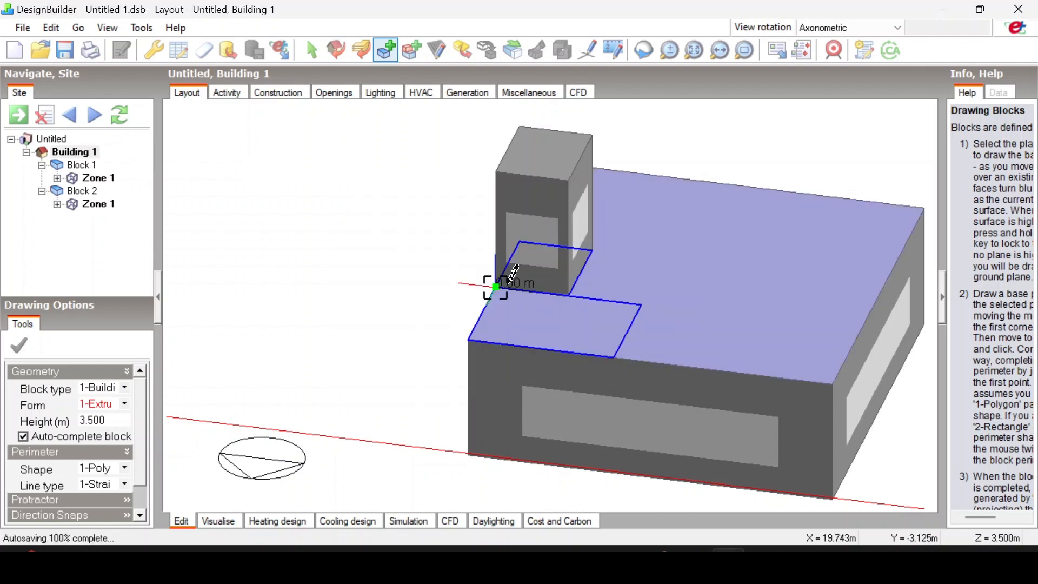
# - Draw another 3.5 m high building block on the roof by tracing the 4 m by 3 m construction outline
pyautogui.click(496, 286)
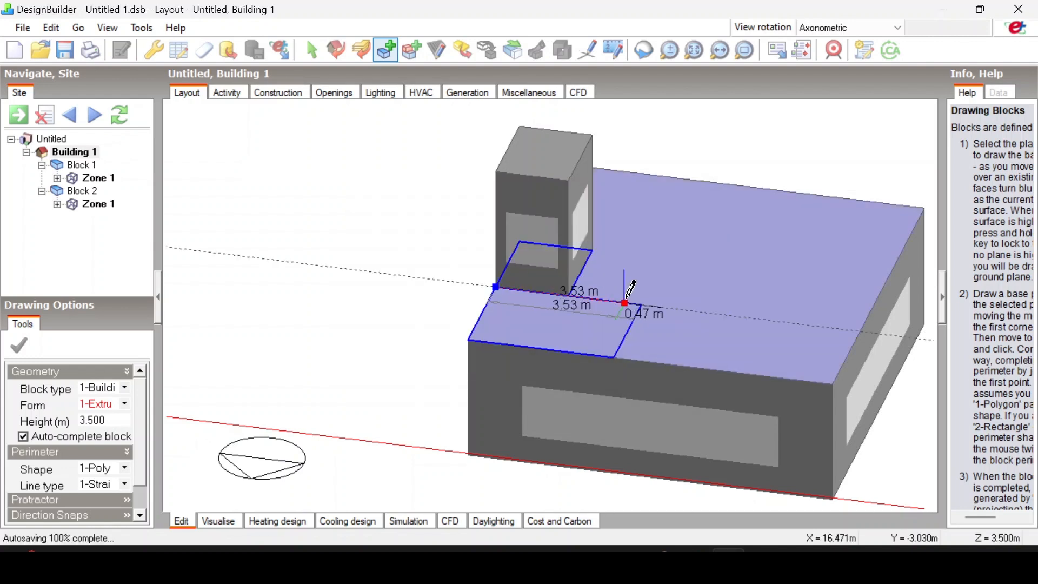
pyautogui.click(627, 330)
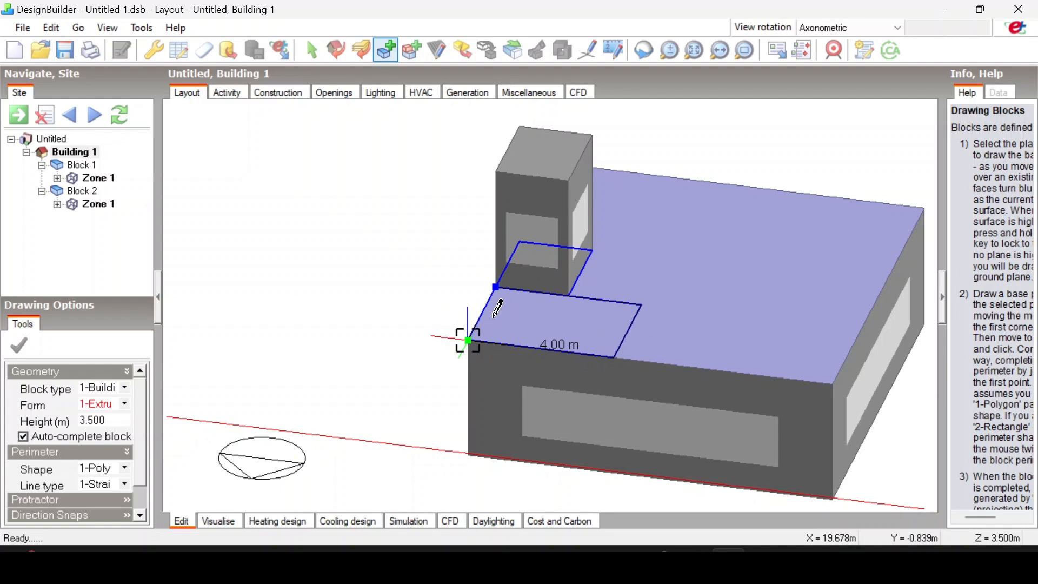
pyautogui.click(468, 340)
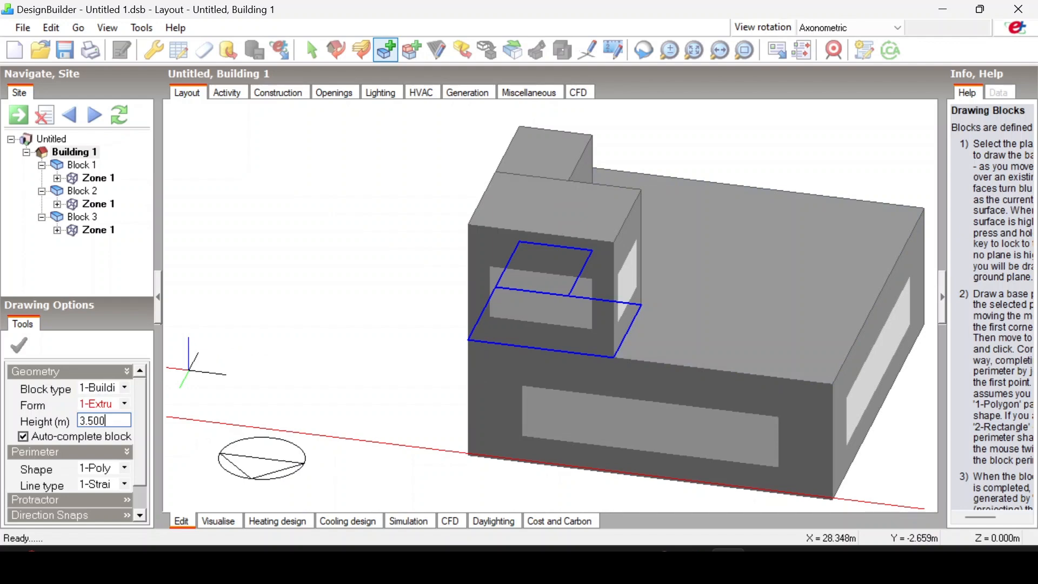
# - Remove all construction lines from the building model
pyautogui.scroll(-2, 407, 335)
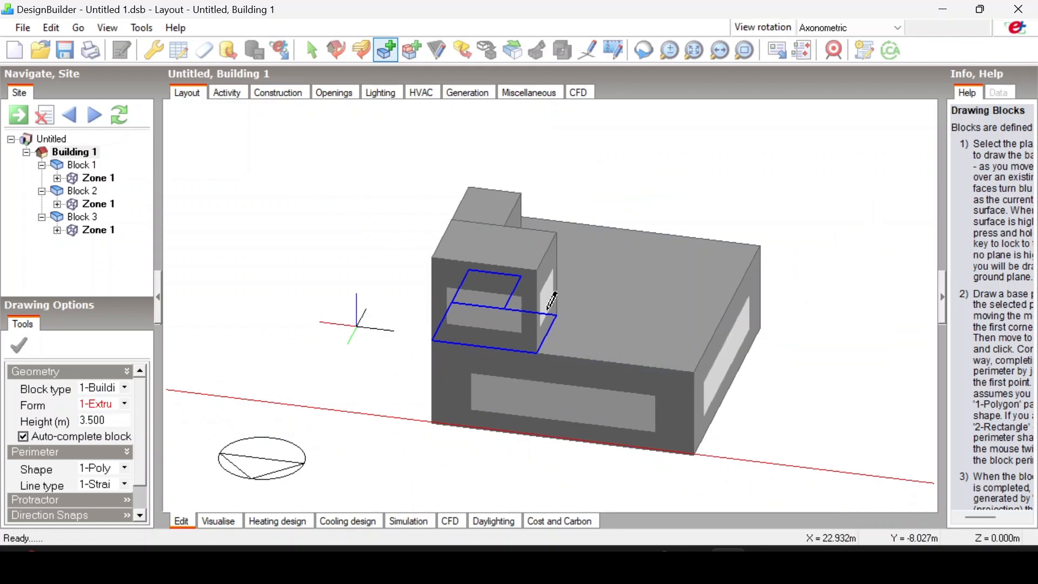
pyautogui.moveTo(729, 339)
pyautogui.mouseDown(button='middle')
pyautogui.moveTo(521, 364)
pyautogui.moveTo(806, 323)
pyautogui.moveTo(824, 389)
pyautogui.moveTo(816, 320)
pyautogui.moveTo(592, 300)
pyautogui.moveTo(528, 313)
pyautogui.moveTo(523, 345)
pyautogui.mouseUp(button='middle')
pyautogui.rightClick(315, 235)
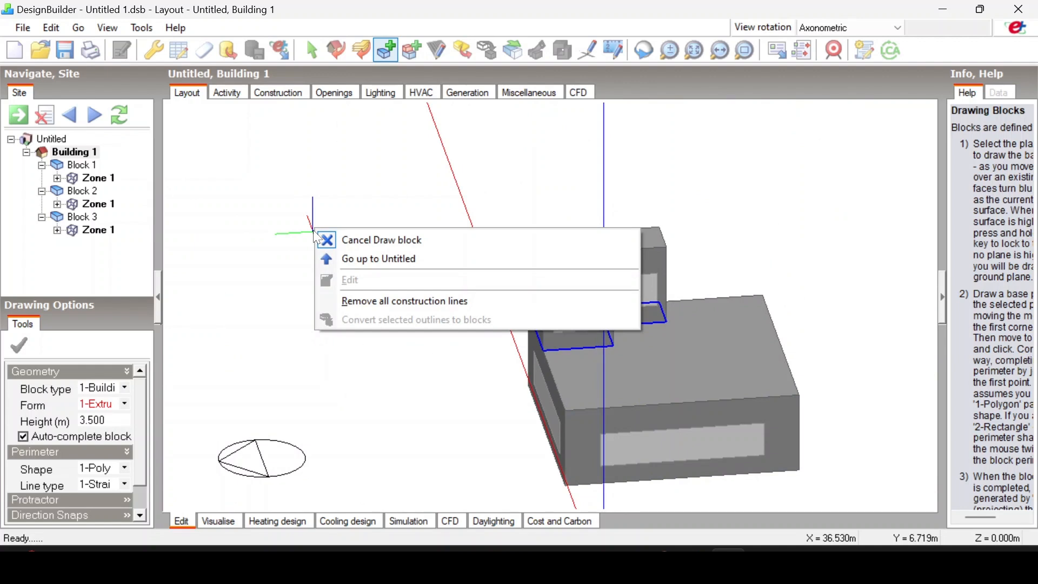
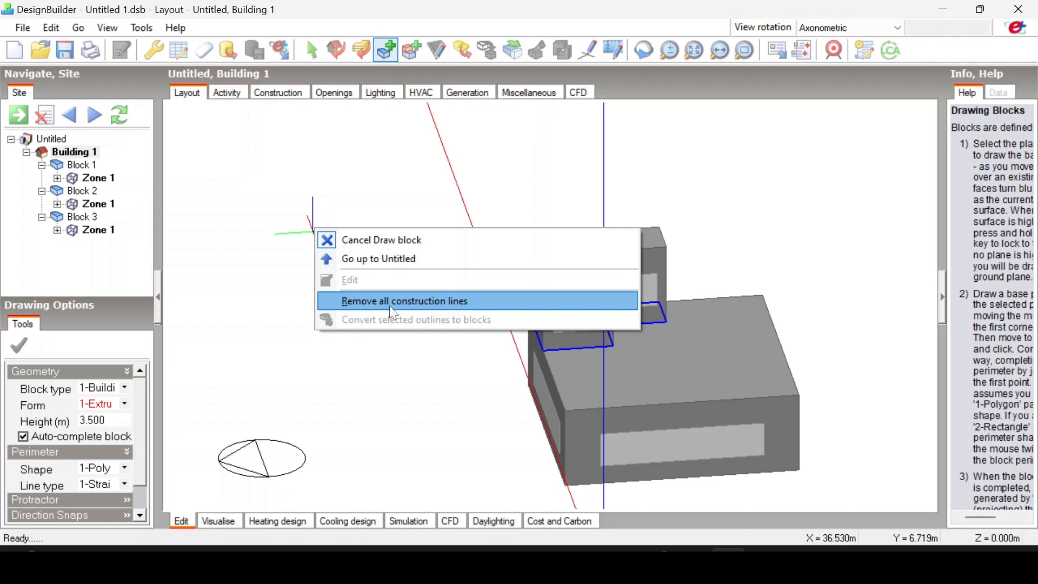
pyautogui.click(394, 301)
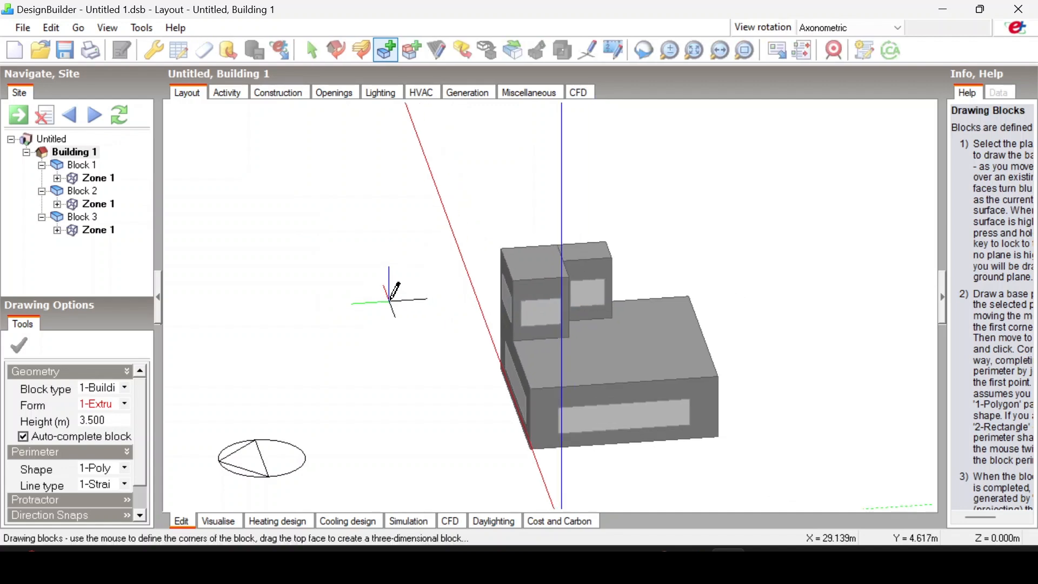
# - Start a 3.5 m high extruded building block at the axis origin with a 10 m first edge along the negative Y axis
pyautogui.moveTo(391, 298); pyautogui.dragTo(437, 324, button='middle')
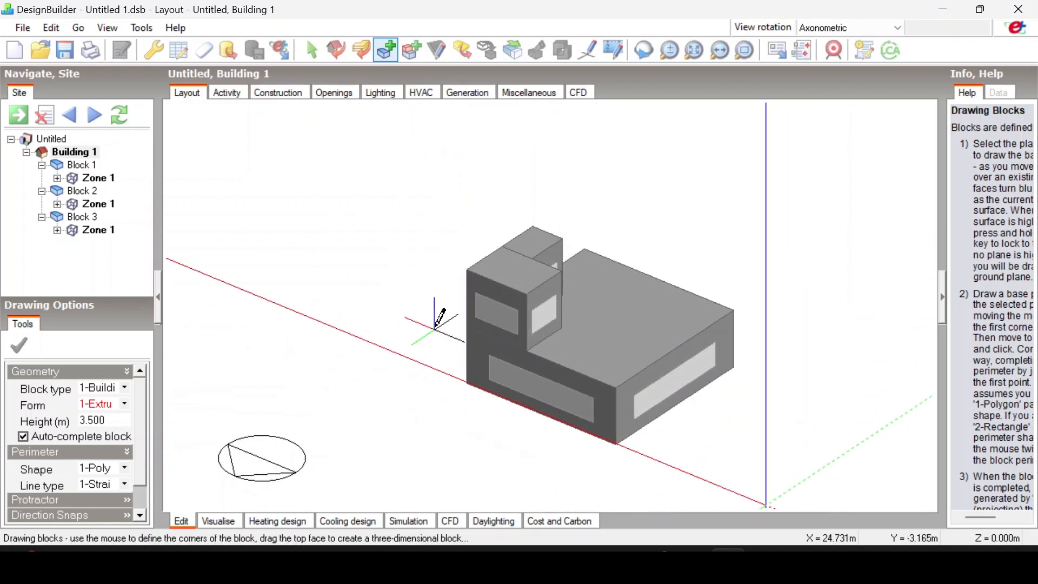
pyautogui.scroll(-1, 436, 324)
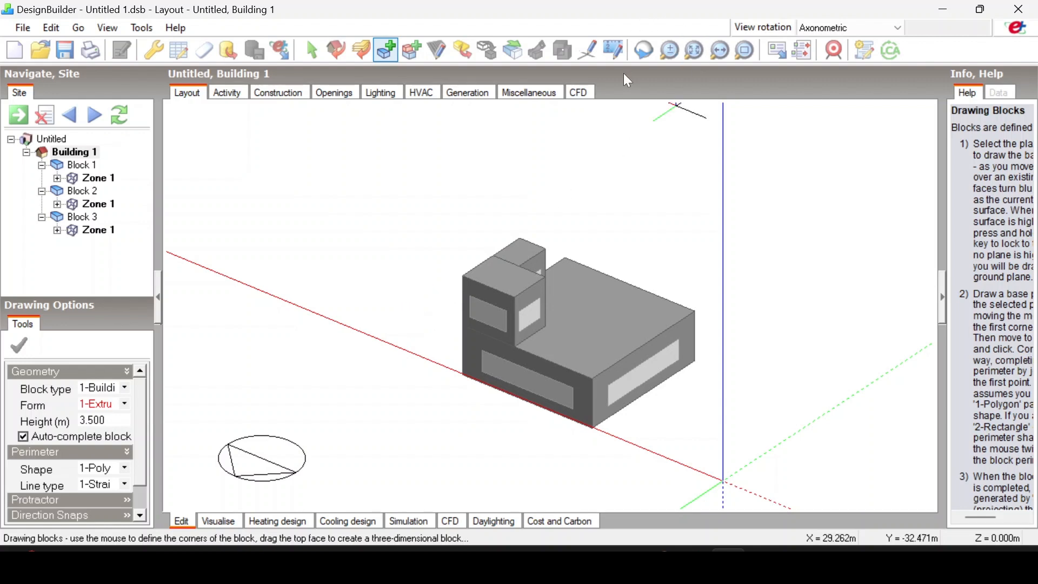
pyautogui.scroll(-1, 766, 272)
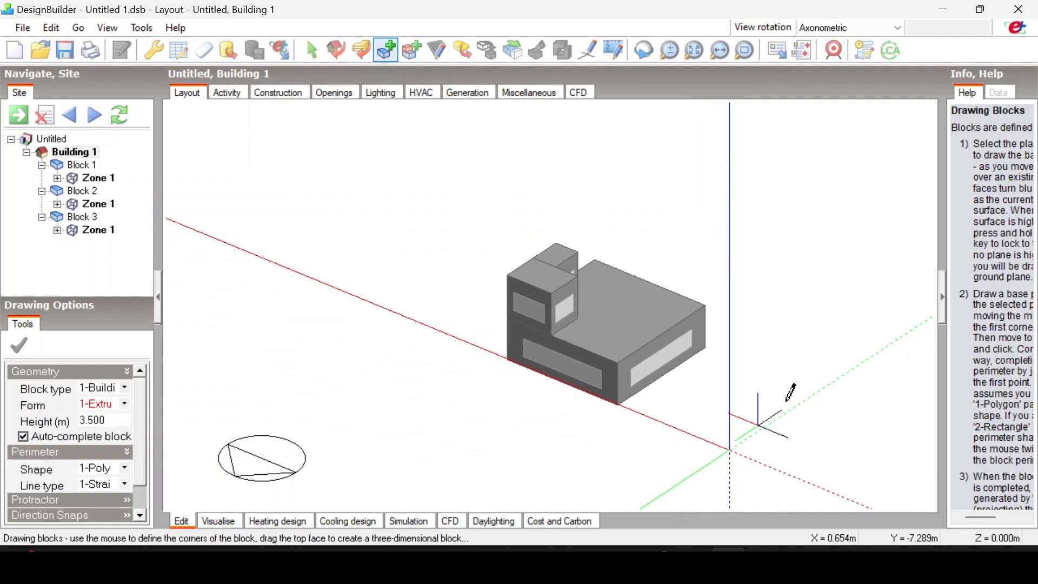
pyautogui.scroll(1, 721, 389)
pyautogui.scroll(-1, 722, 385)
pyautogui.moveTo(722, 380); pyautogui.dragTo(467, 409, button='middle')
pyautogui.scroll(-1, 549, 409)
pyautogui.scroll(1, 511, 402)
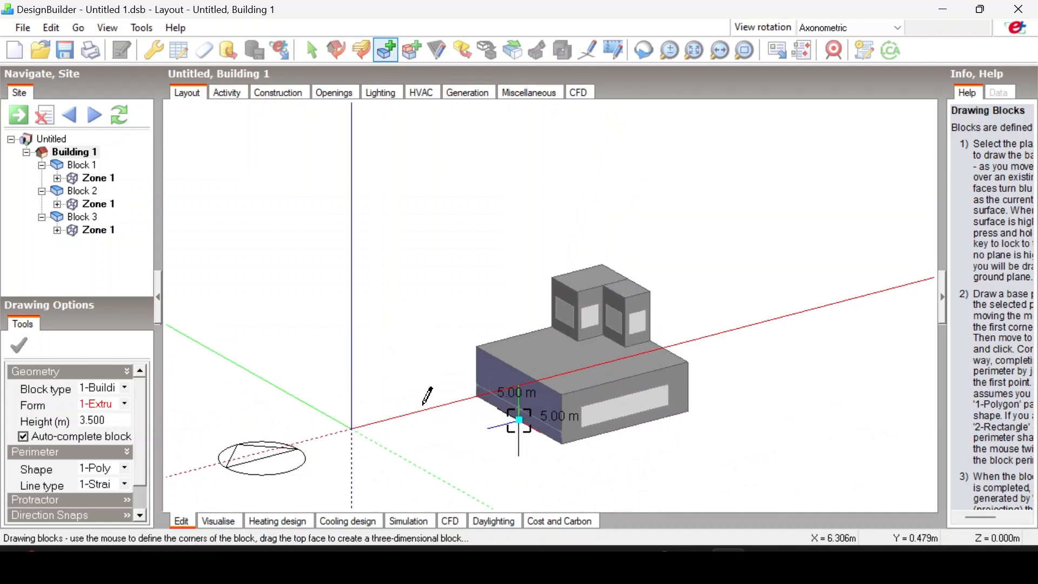
pyautogui.click(352, 428)
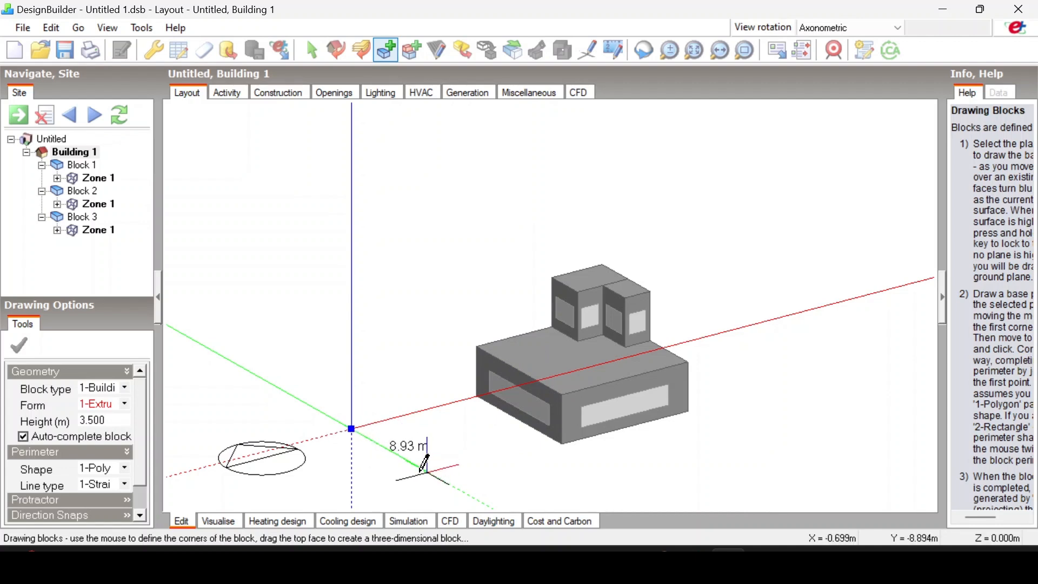
pyautogui.write('10')
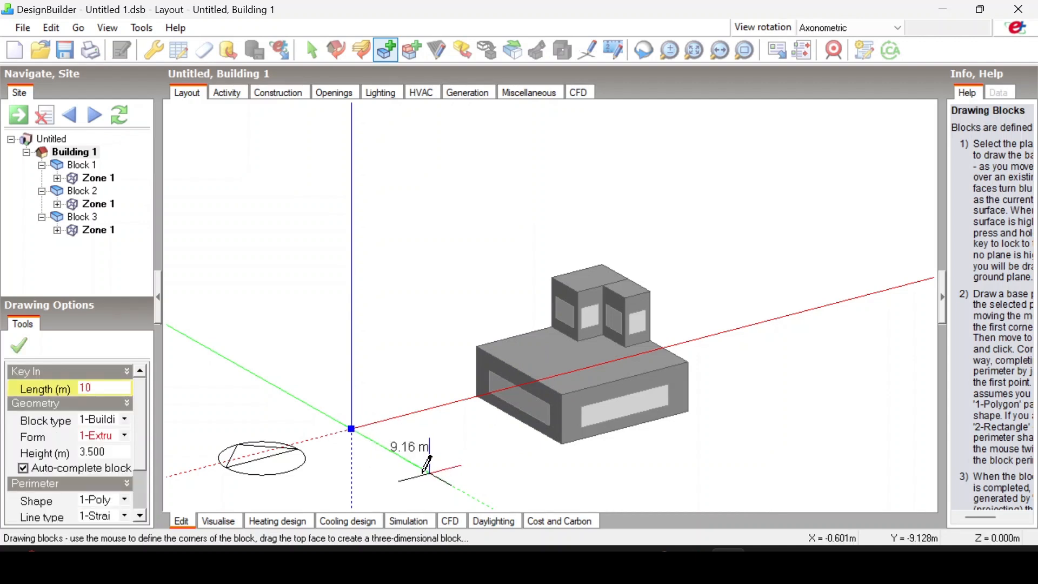
pyautogui.press('Return')
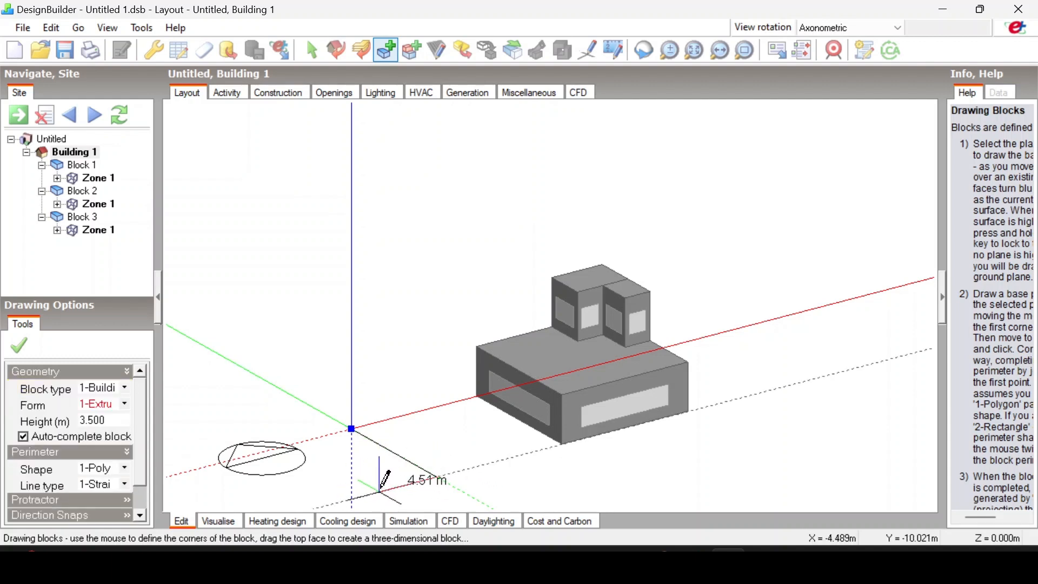
# - Place the two remaining corners freehand, close the four-sided block perimeter at the origin, and end block drawing
pyautogui.click(350, 499)
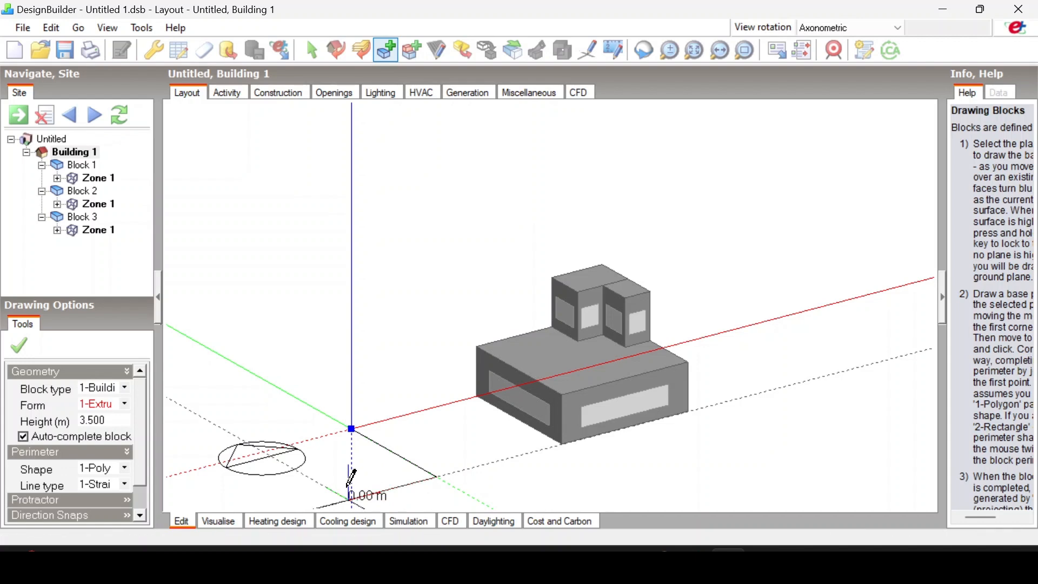
pyautogui.click(307, 439)
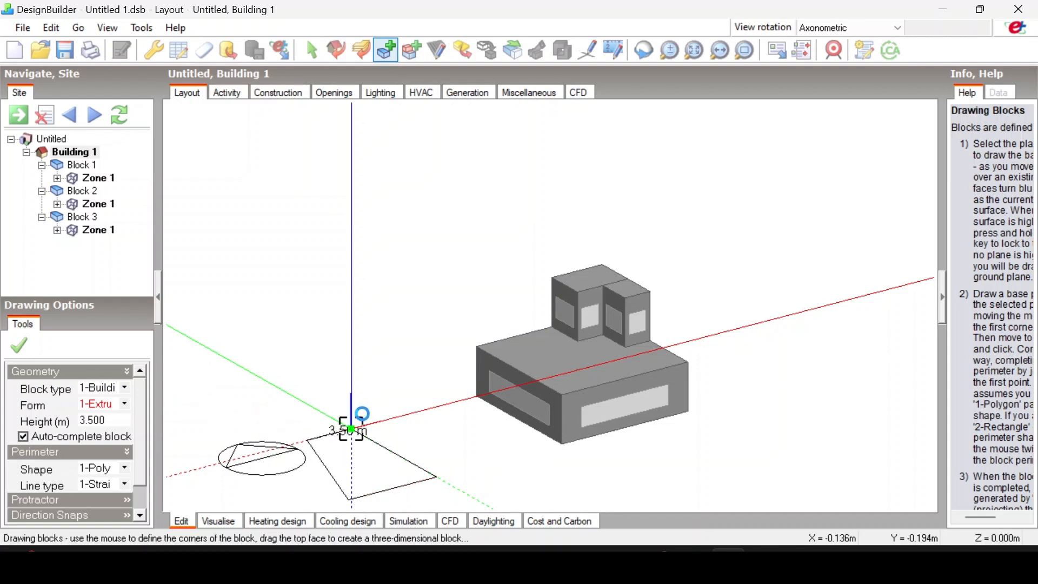
pyautogui.click(351, 430)
pyautogui.rightClick(407, 343)
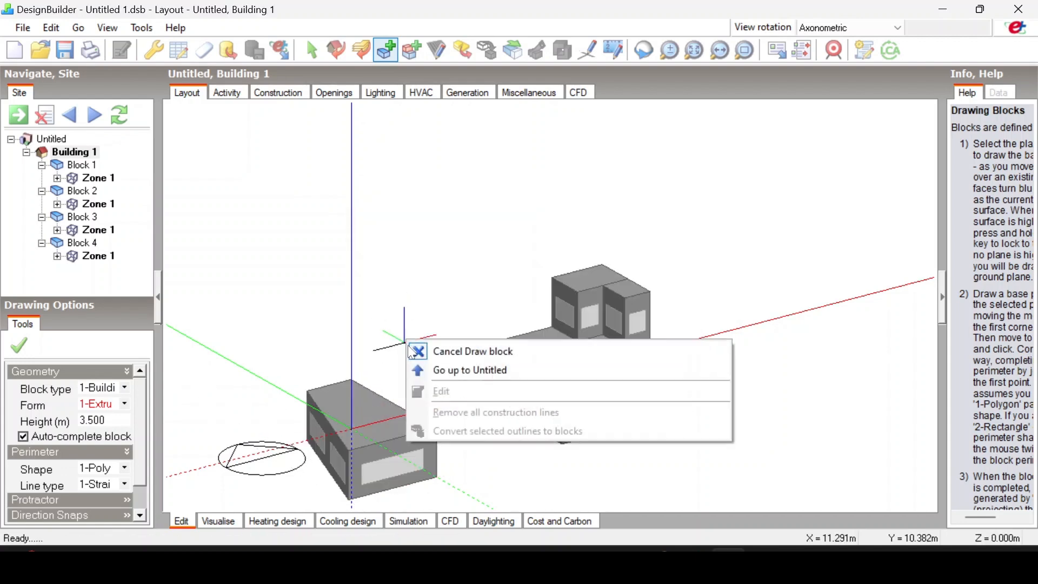
pyautogui.click(413, 352)
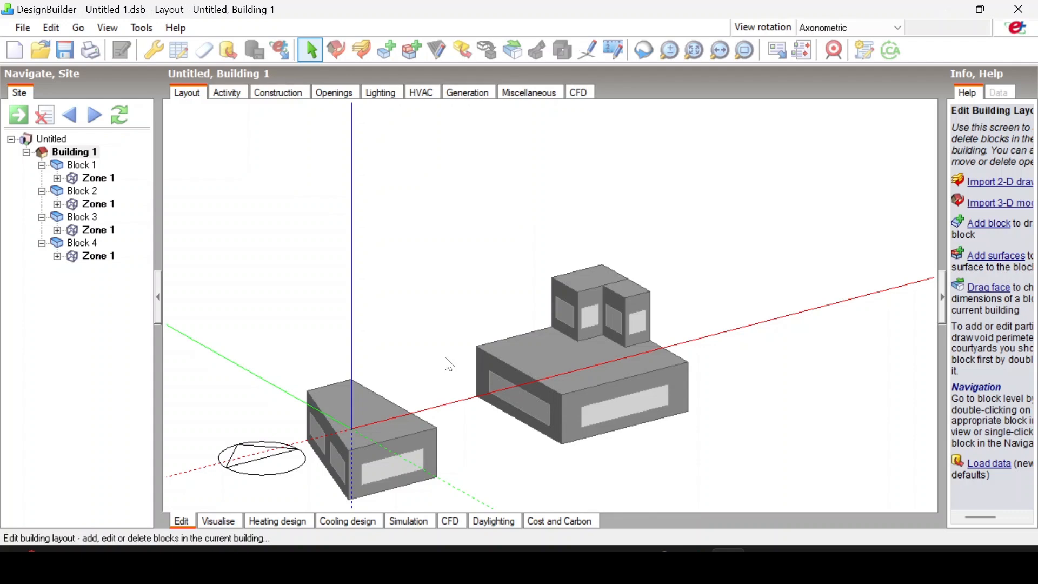
# - Switch to the Google Meet call, mute the microphone and turn off the camera
pyautogui.moveTo(656, 551)
pyautogui.click(625, 478)
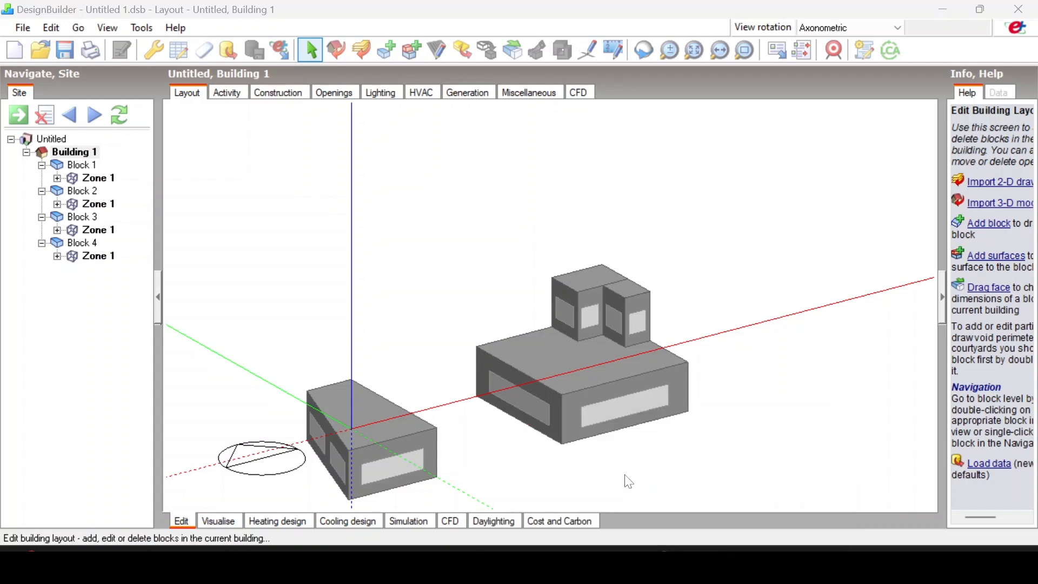
pyautogui.click(380, 522)
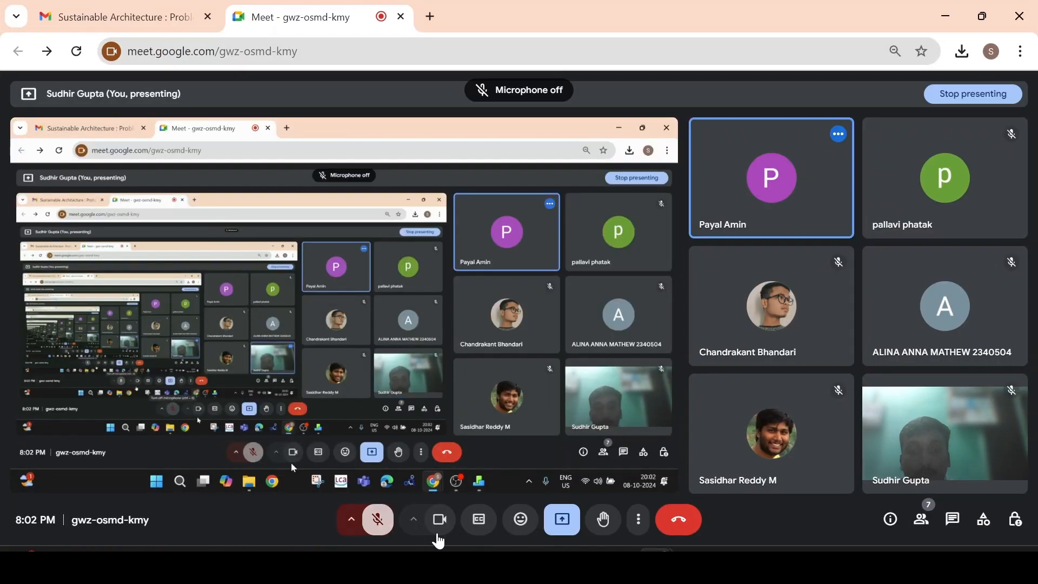
pyautogui.click(439, 530)
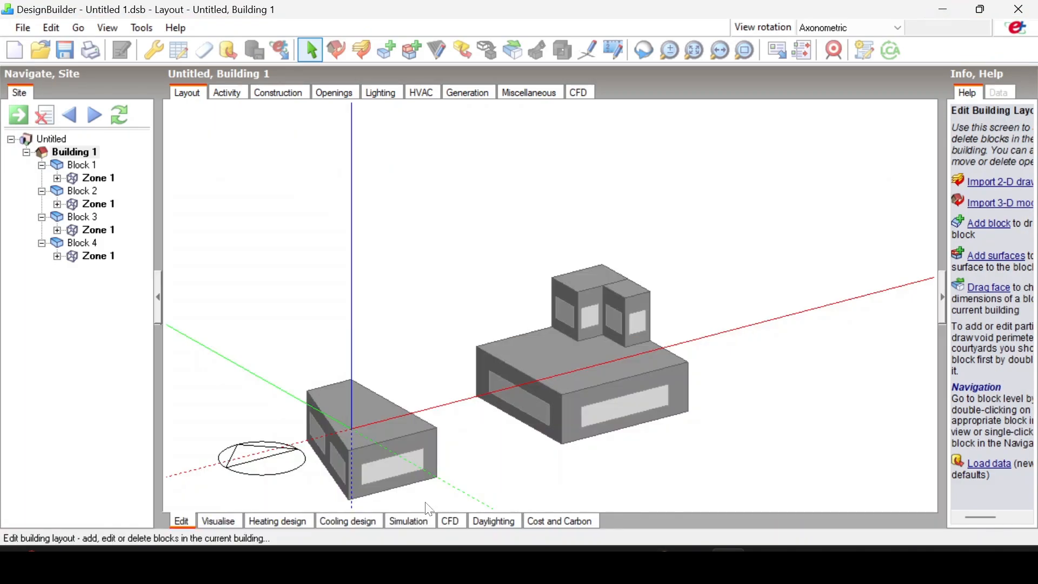
# - Delete the irregular four-sided block at the axis origin
pyautogui.click(394, 426)
pyautogui.rightClick(394, 425)
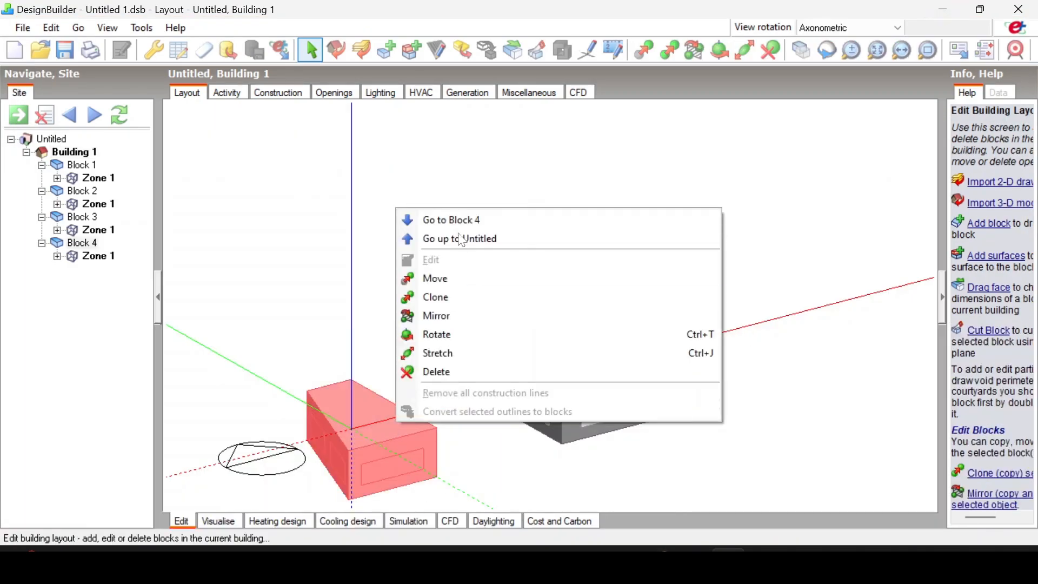
pyautogui.click(436, 370)
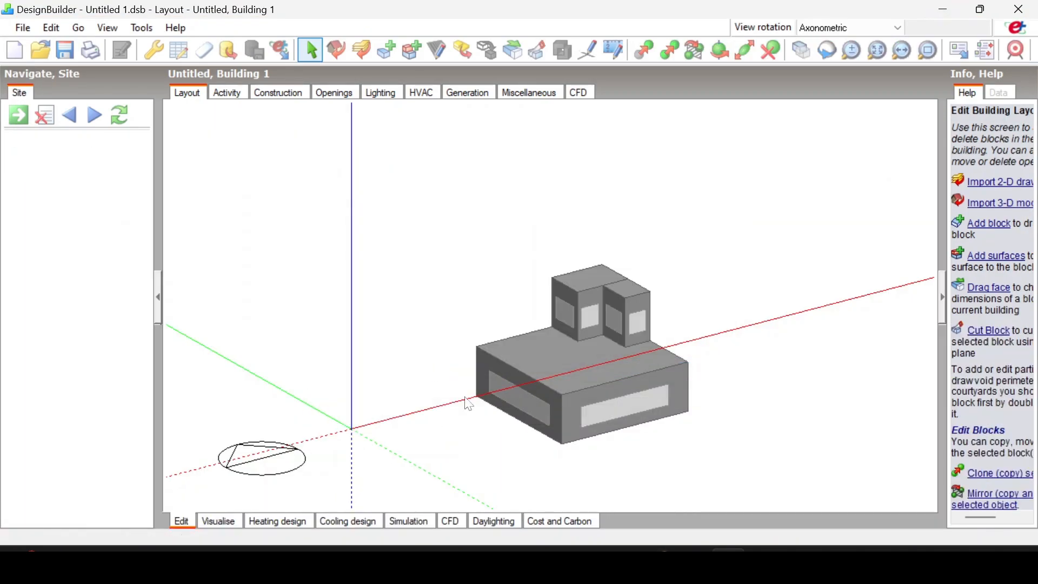
# - Switch to the Google Meet call and minimize its browser window to return to DesignBuilder
pyautogui.moveTo(728, 565)
pyautogui.click(560, 486)
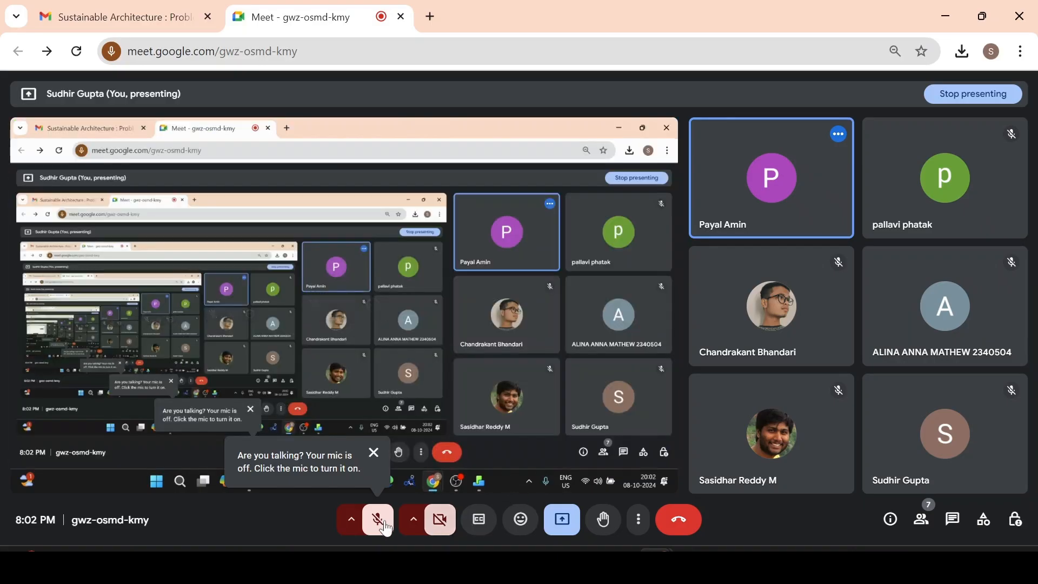
pyautogui.click(946, 16)
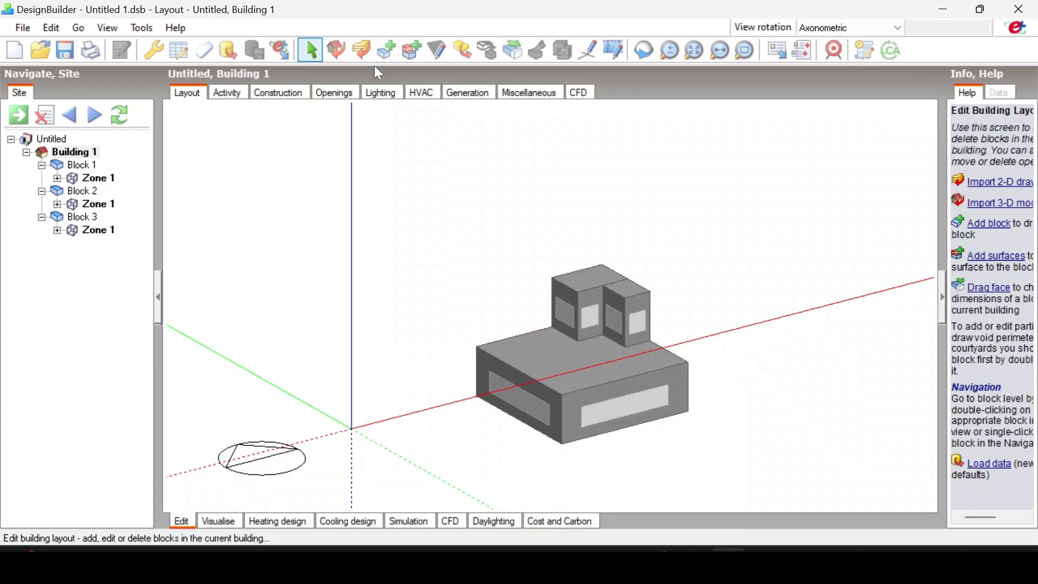
pyautogui.click(590, 51)
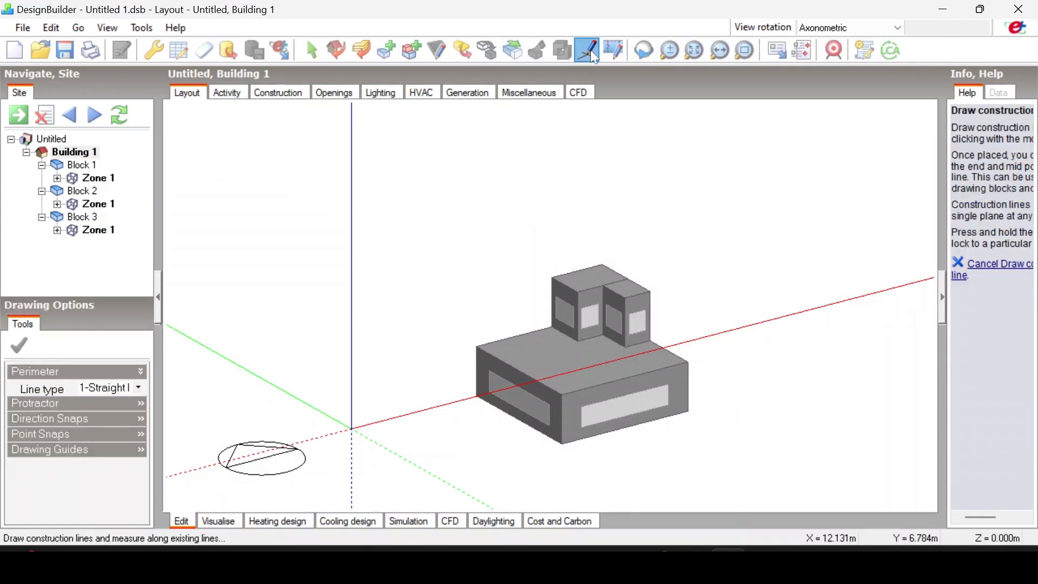
pyautogui.moveTo(437, 340); pyautogui.dragTo(419, 410, button='middle')
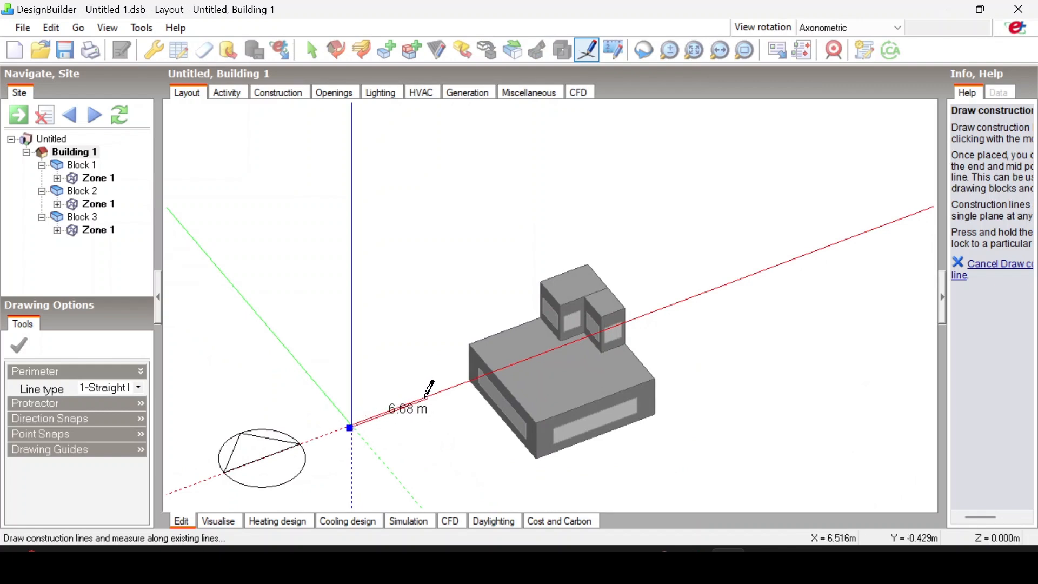
pyautogui.scroll(1, 393, 447)
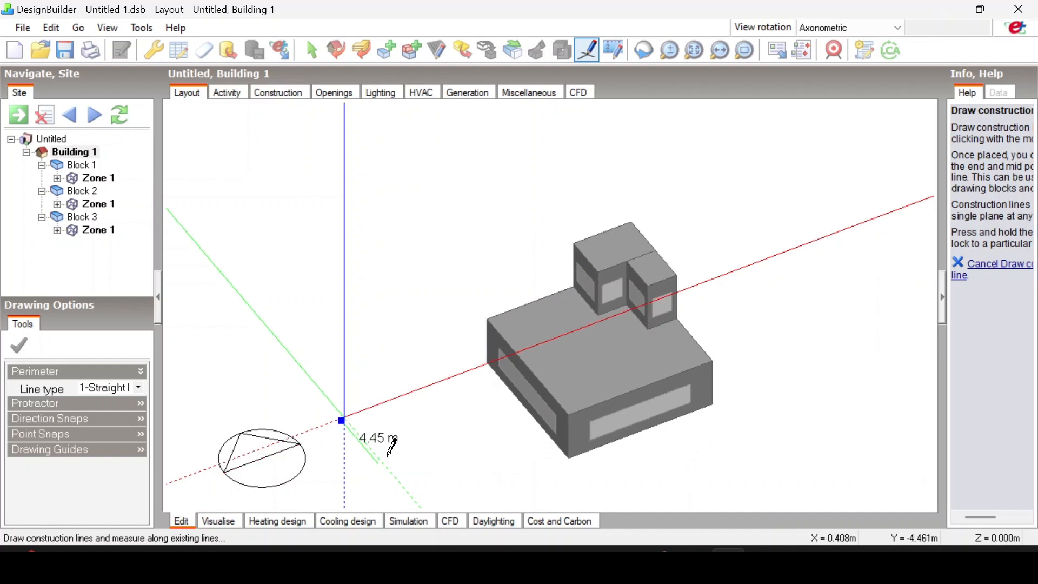
pyautogui.scroll(1, 390, 422)
pyautogui.rightClick(385, 288)
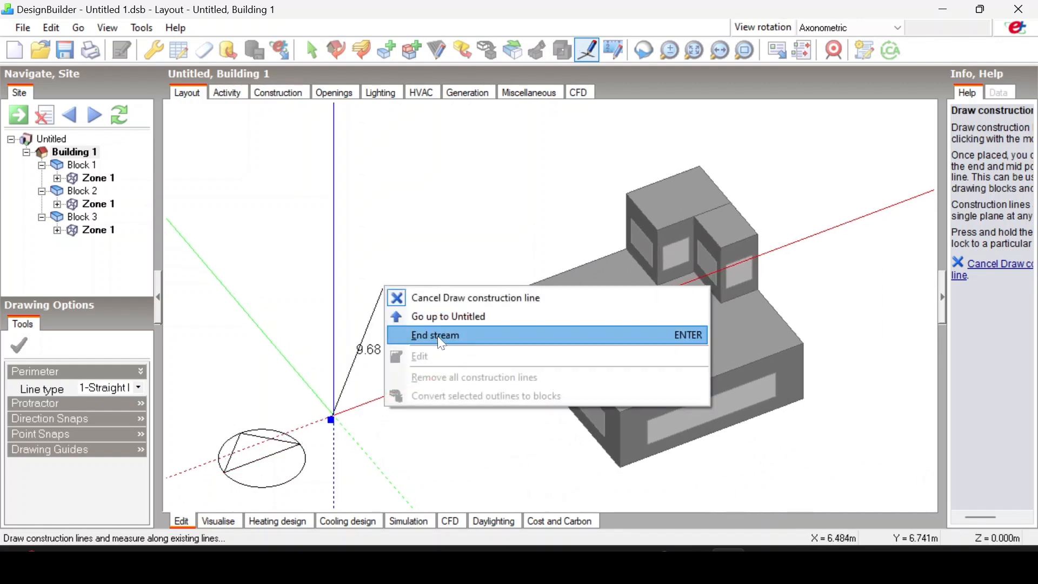
pyautogui.click(442, 340)
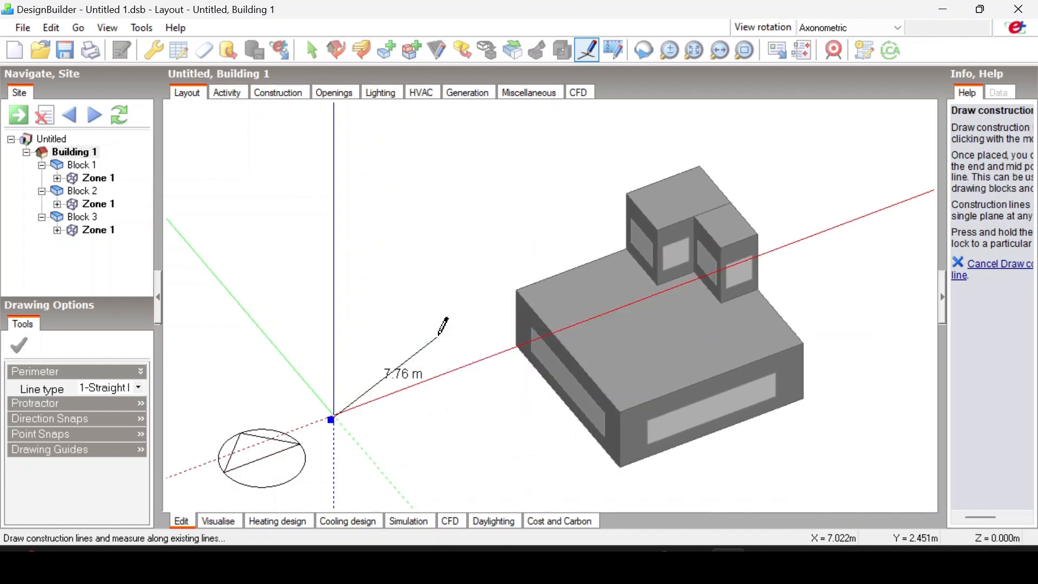
pyautogui.rightClick(440, 332)
pyautogui.click(462, 342)
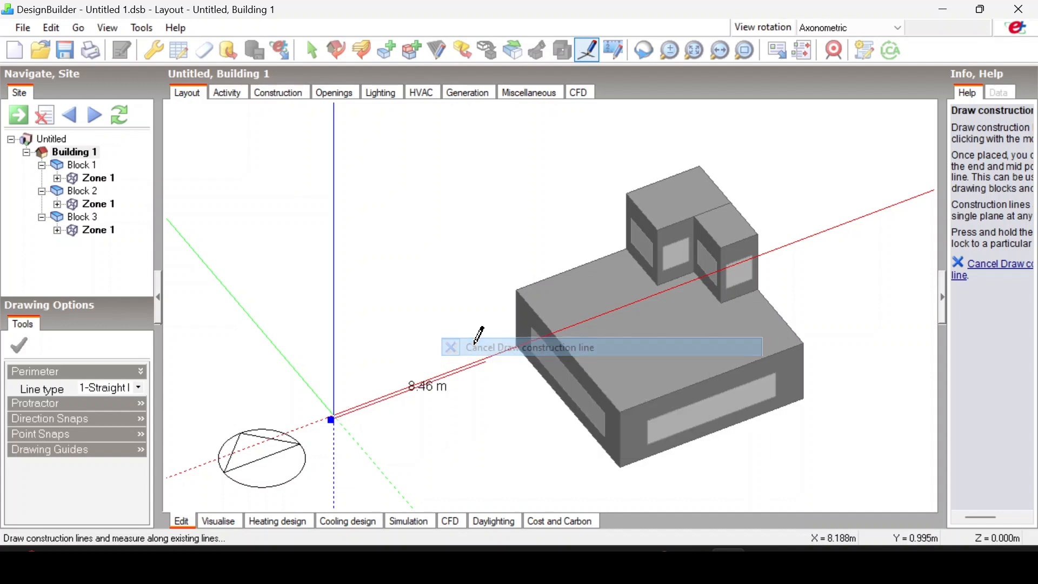
# - Draw a 10 m construction line from the axis origin along the negative Y axis
pyautogui.click(588, 50)
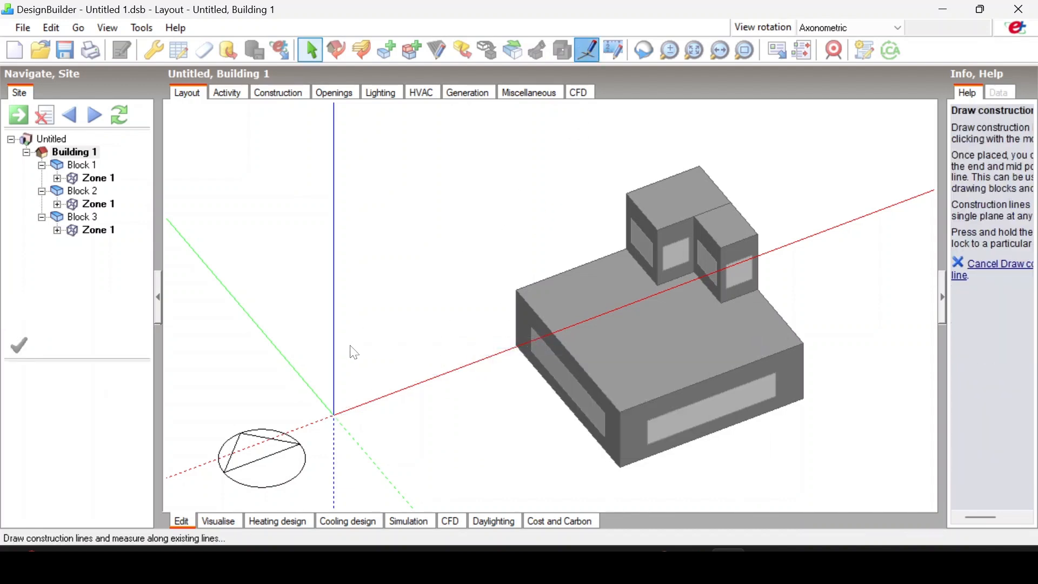
pyautogui.scroll(-1, 368, 333)
pyautogui.scroll(2, 340, 401)
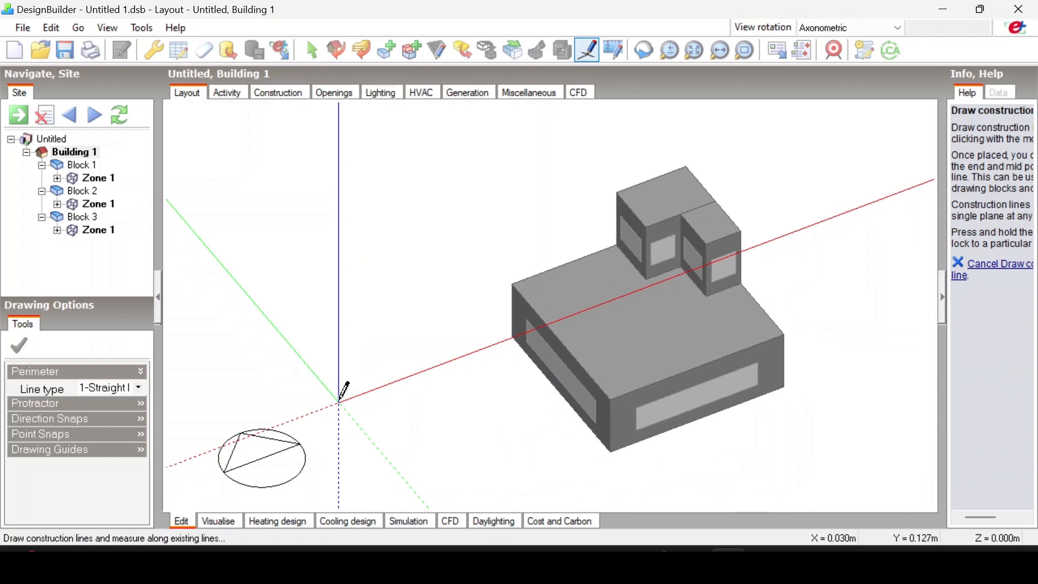
pyautogui.scroll(-2, 613, 399)
pyautogui.moveTo(491, 397); pyautogui.dragTo(472, 387, button='middle')
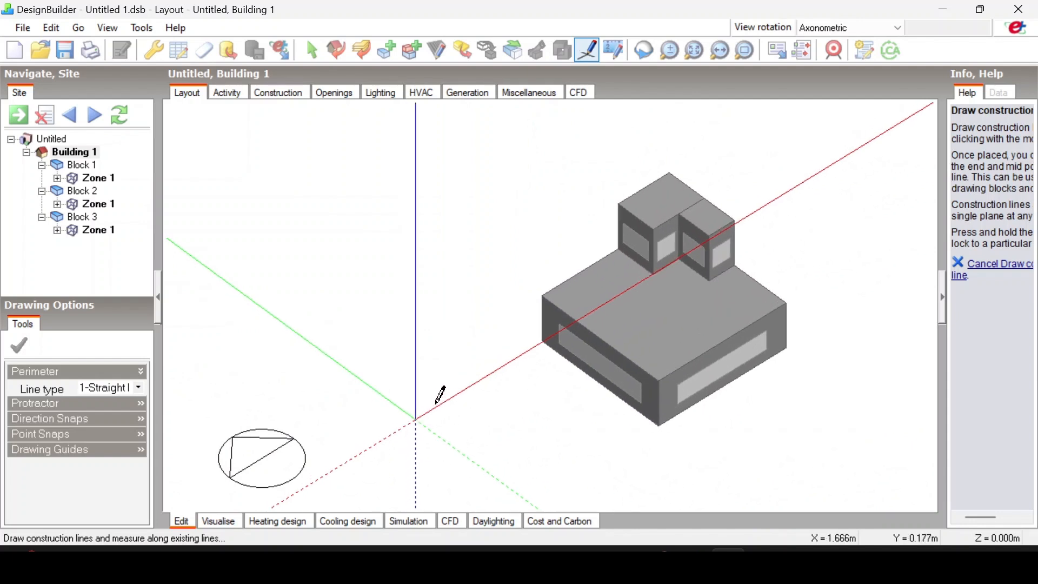
pyautogui.moveTo(458, 396); pyautogui.dragTo(419, 263, button='middle')
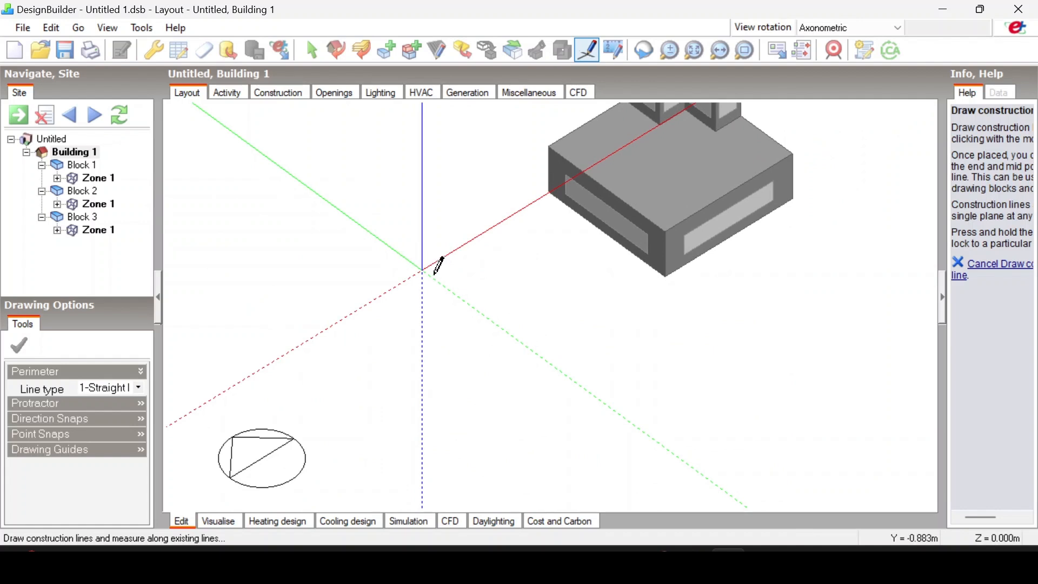
pyautogui.click(424, 268)
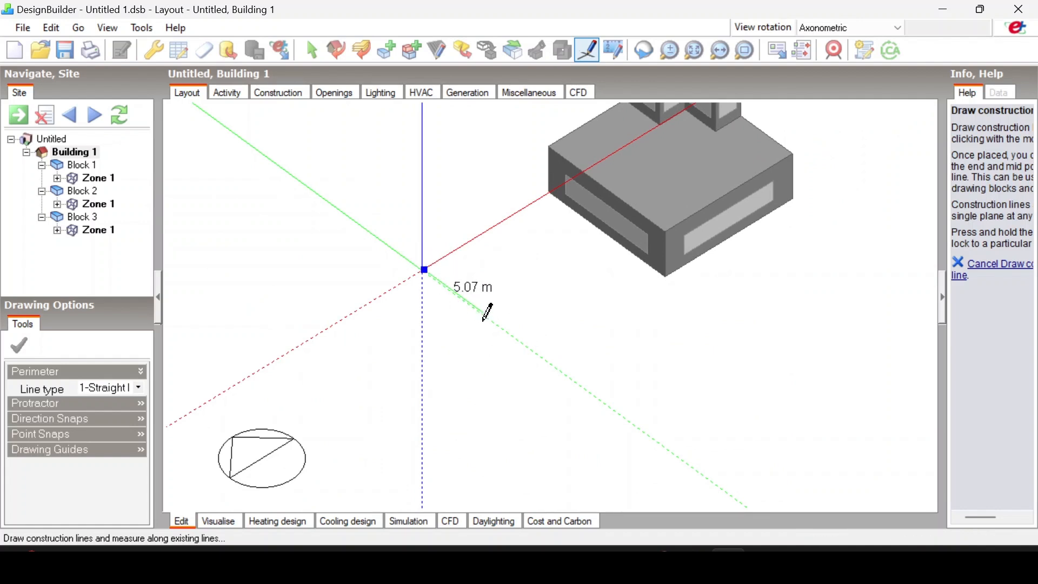
pyautogui.write('10')
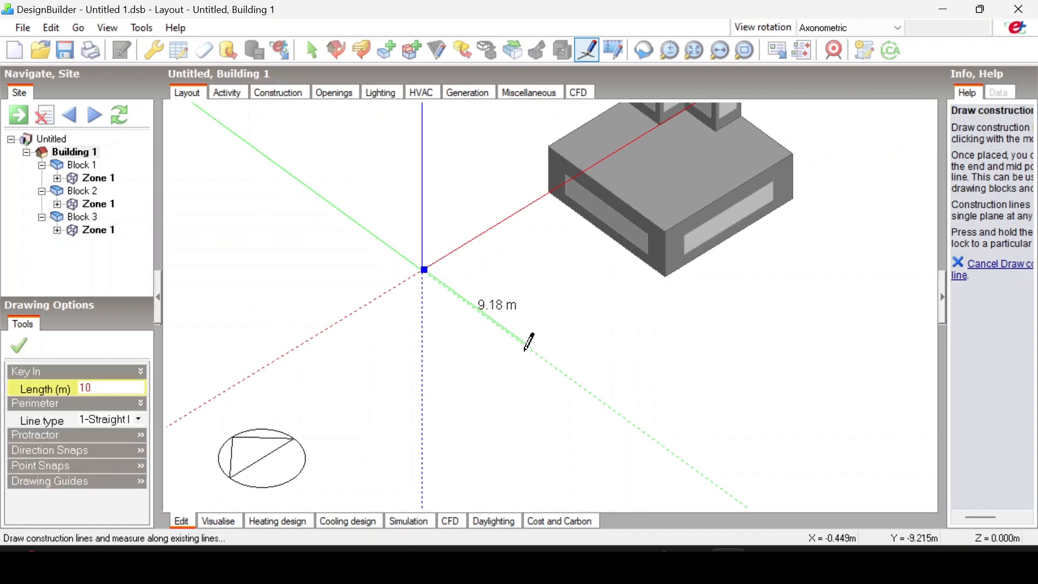
pyautogui.press('Return')
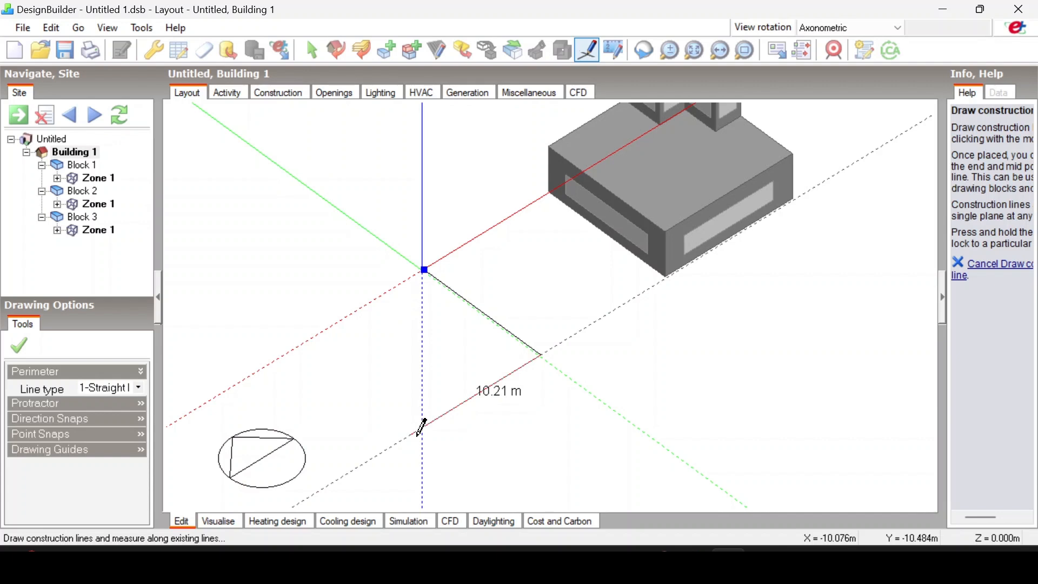
# - Draw the remaining sides of a 10 m construction-line square, closing it at the axis origin, and exit the construction line command
pyautogui.write('10')
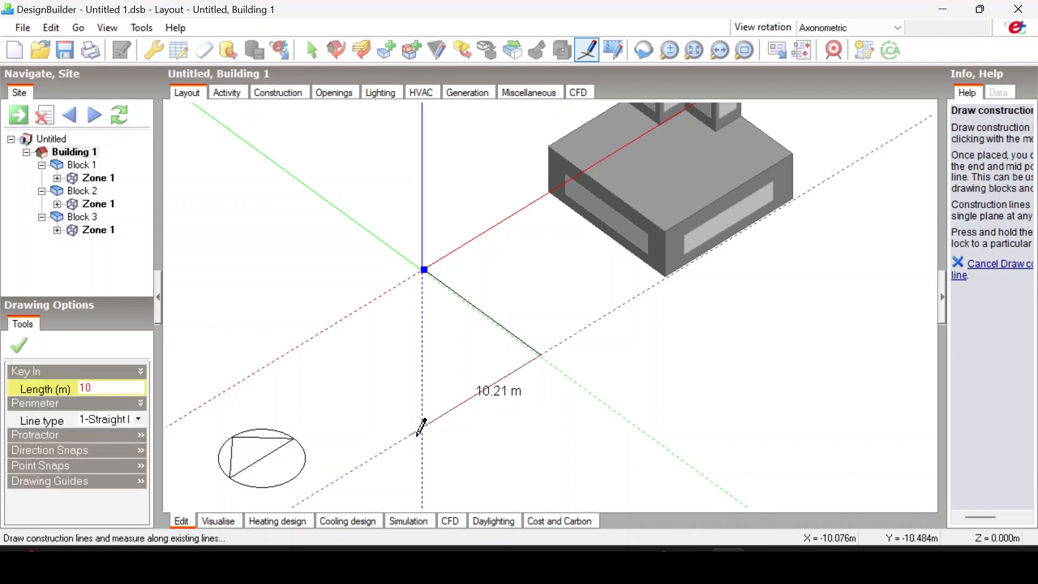
pyautogui.press('Return')
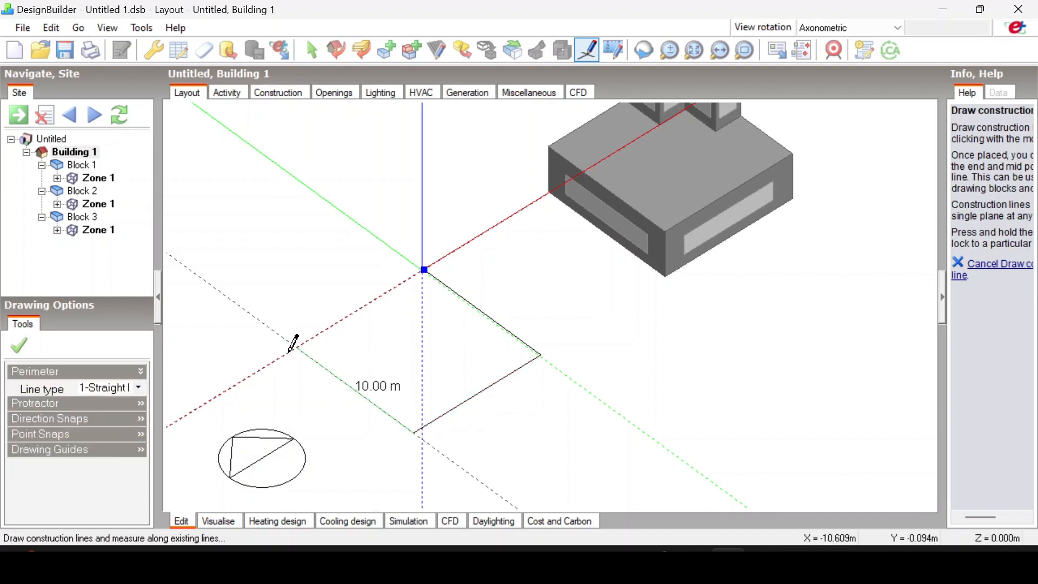
pyautogui.click(425, 269)
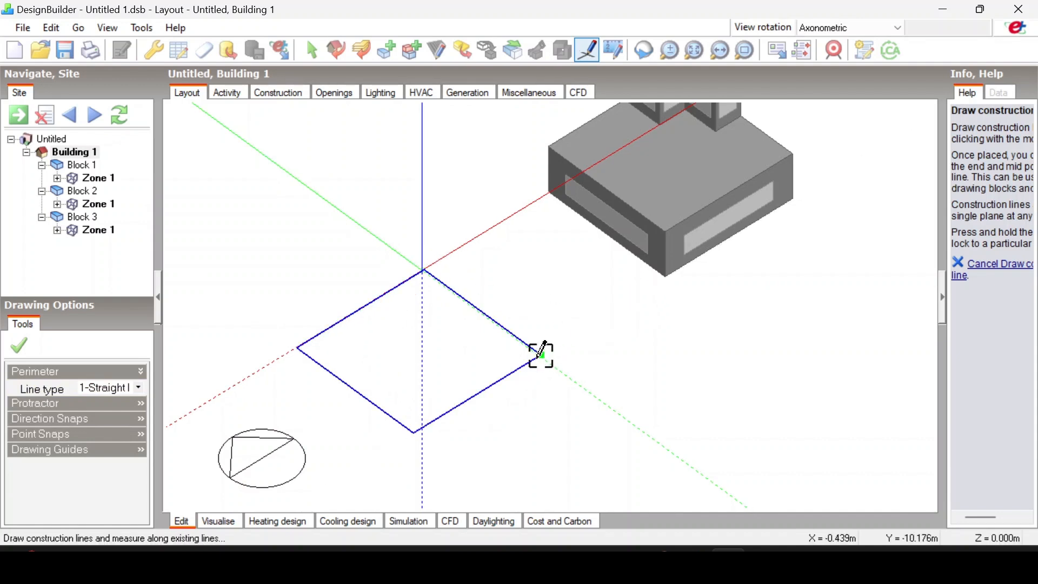
pyautogui.click(542, 355)
pyautogui.rightClick(605, 321)
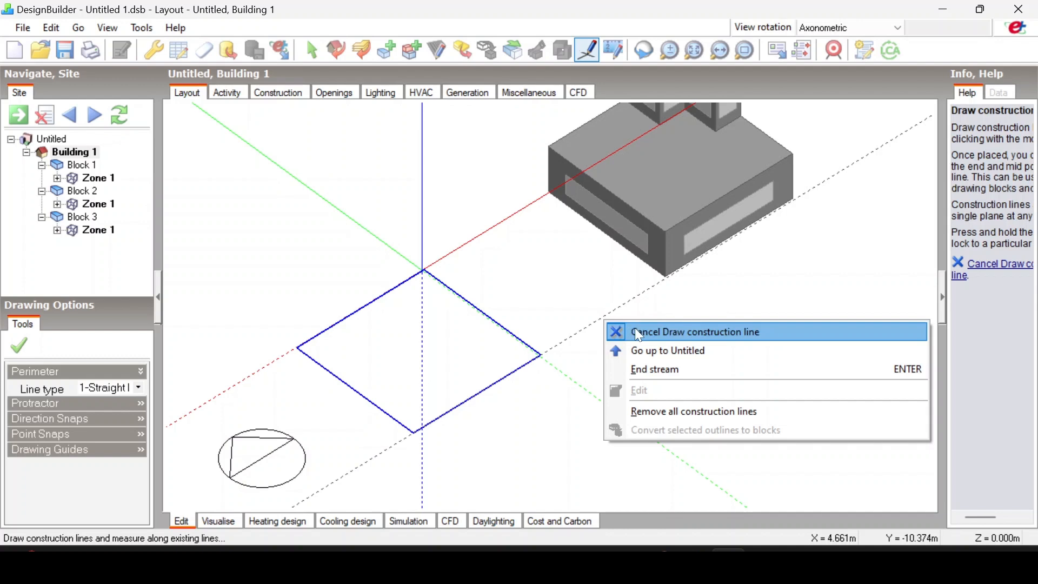
pyautogui.click(644, 329)
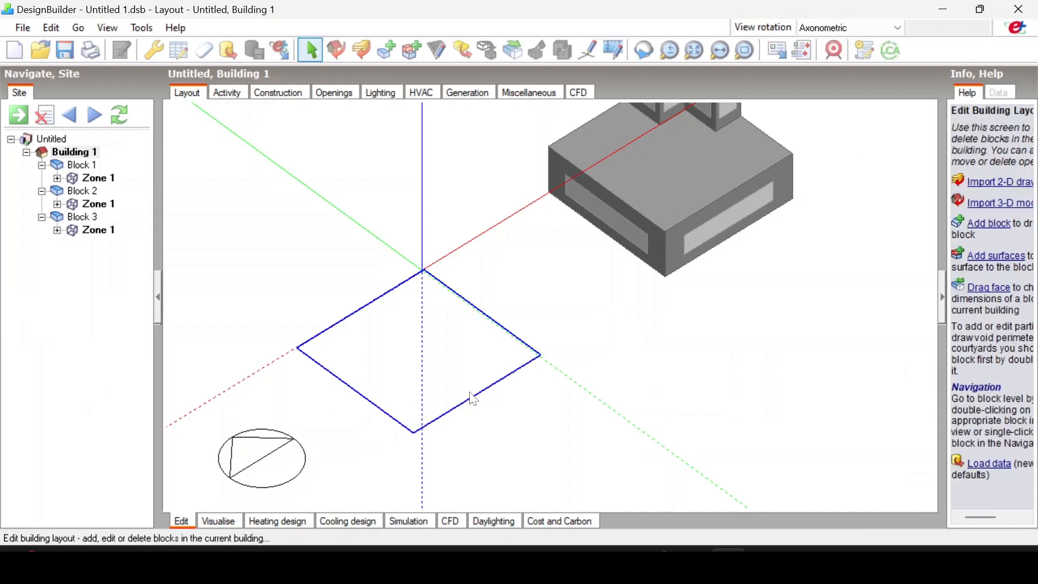
# - Move all three blocks together, using the axis origin as reference point and the square's adjacent corner on the negative Y axis as destination
pyautogui.scroll(-1, 554, 357)
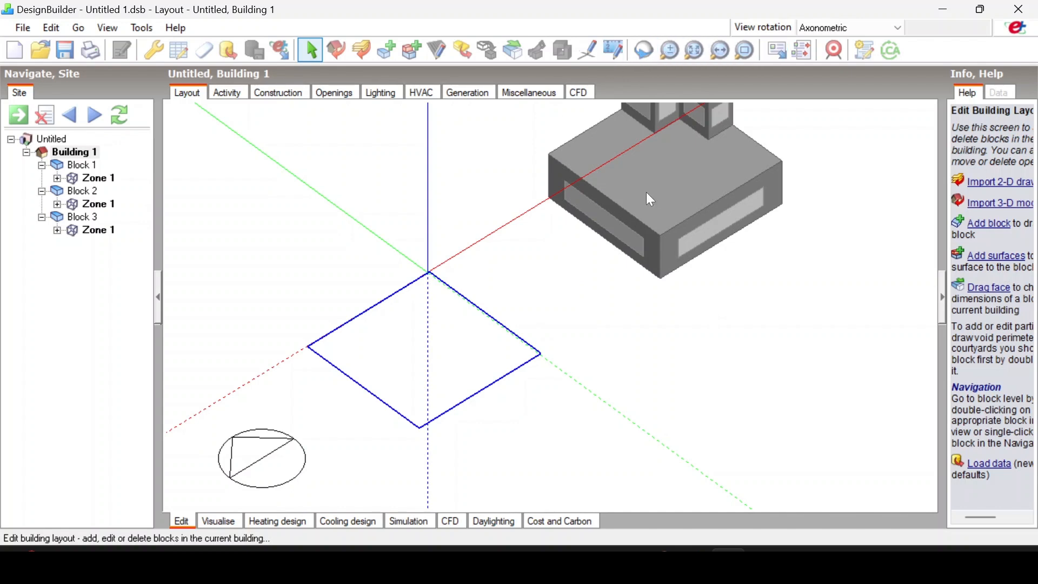
pyautogui.click(660, 195)
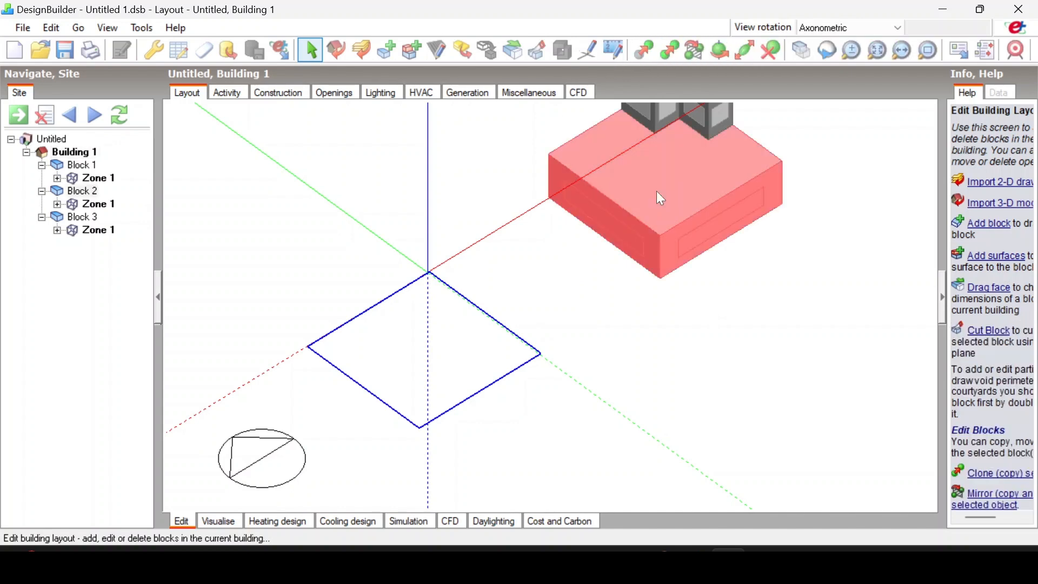
pyautogui.keyDown('ctrl'); pyautogui.click(648, 116); pyautogui.keyUp('ctrl')
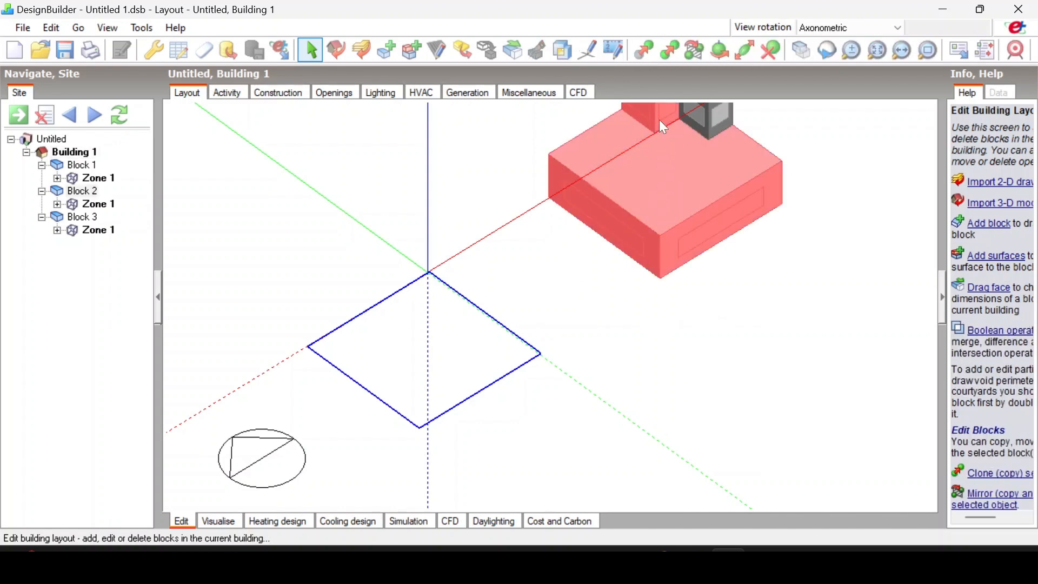
pyautogui.keyDown('ctrl'); pyautogui.click(693, 124); pyautogui.keyUp('ctrl')
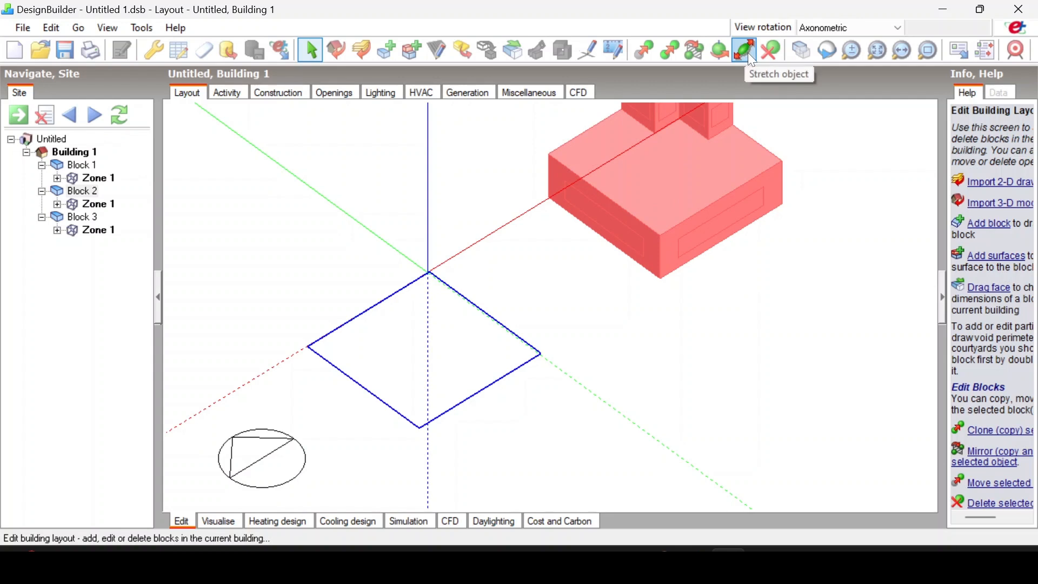
pyautogui.click(648, 45)
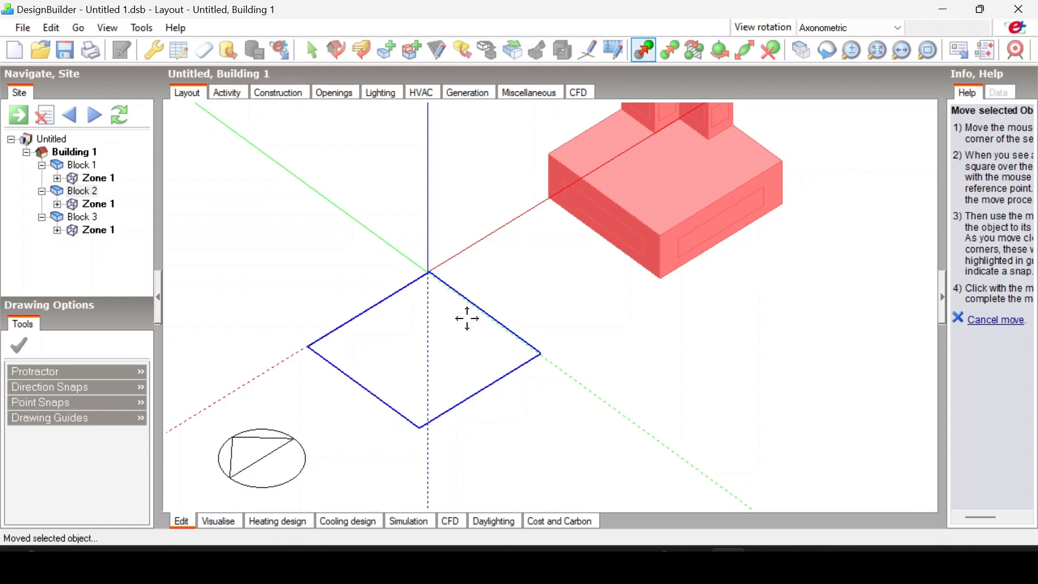
pyautogui.click(433, 270)
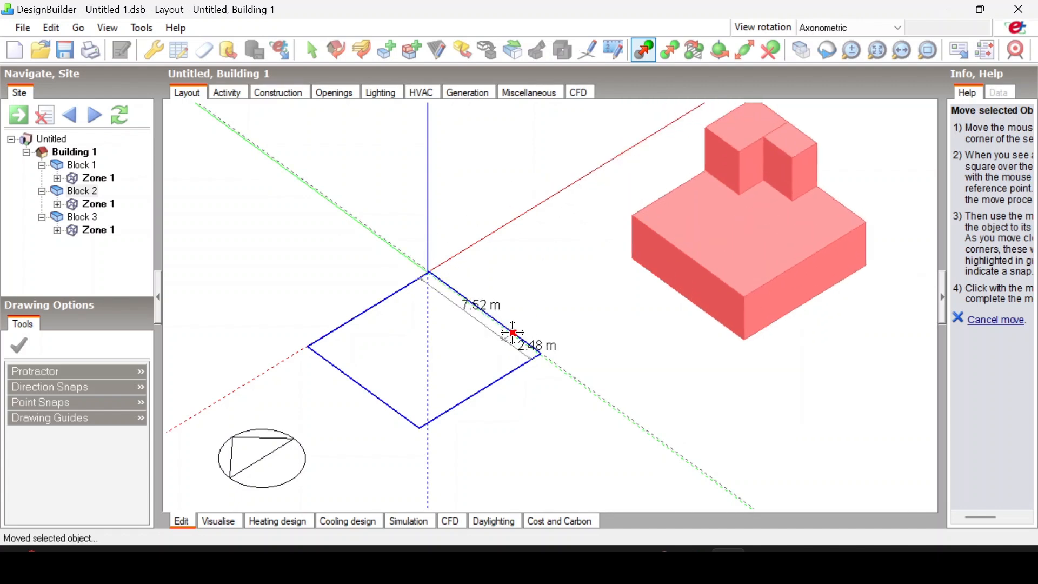
pyautogui.click(538, 352)
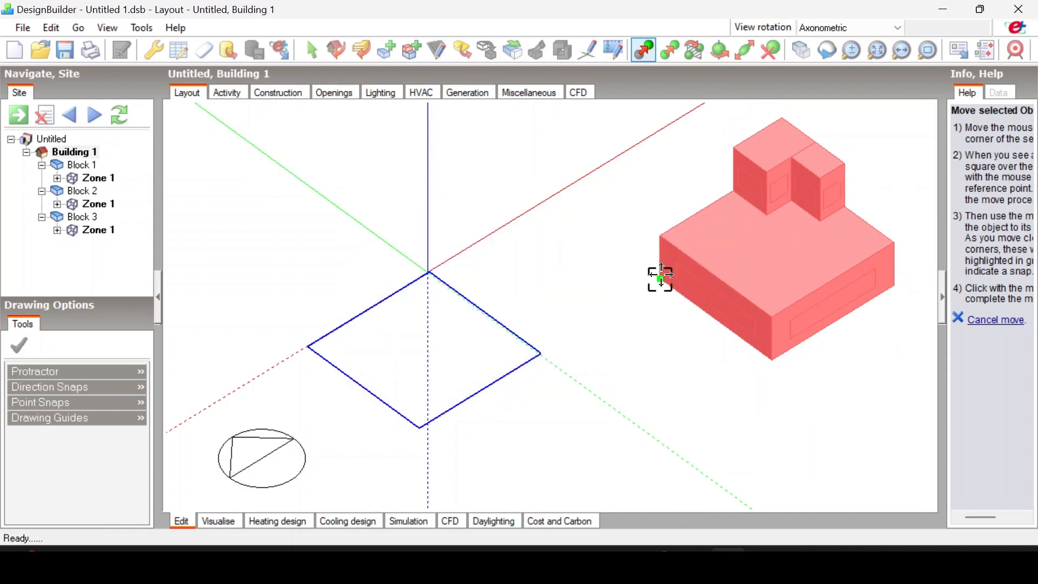
# - Move the three blocks so the large block's base corner snaps to the square's corner diagonally opposite the axis origin, and deselect them
pyautogui.click(658, 277)
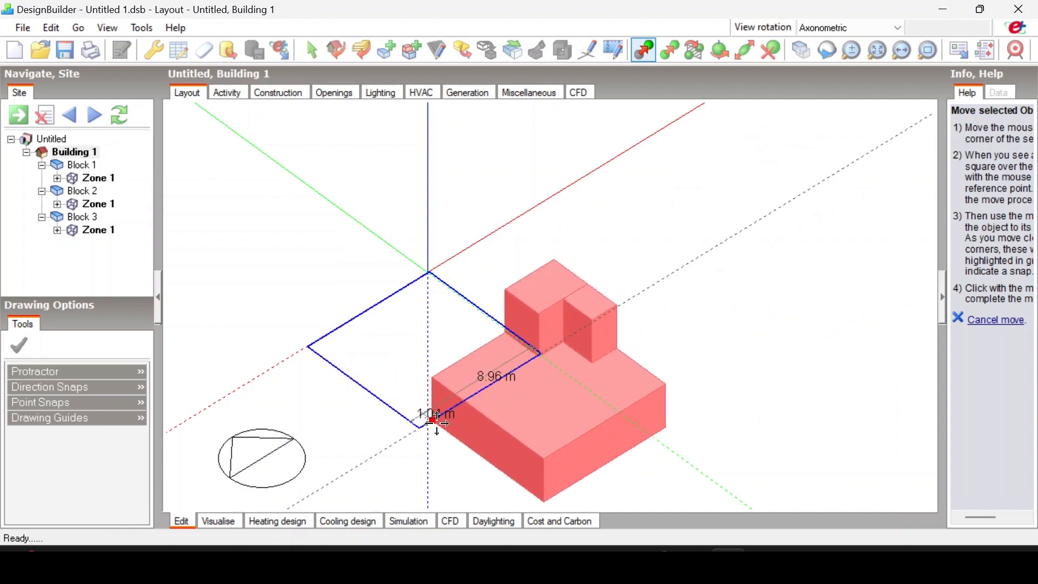
pyautogui.click(432, 427)
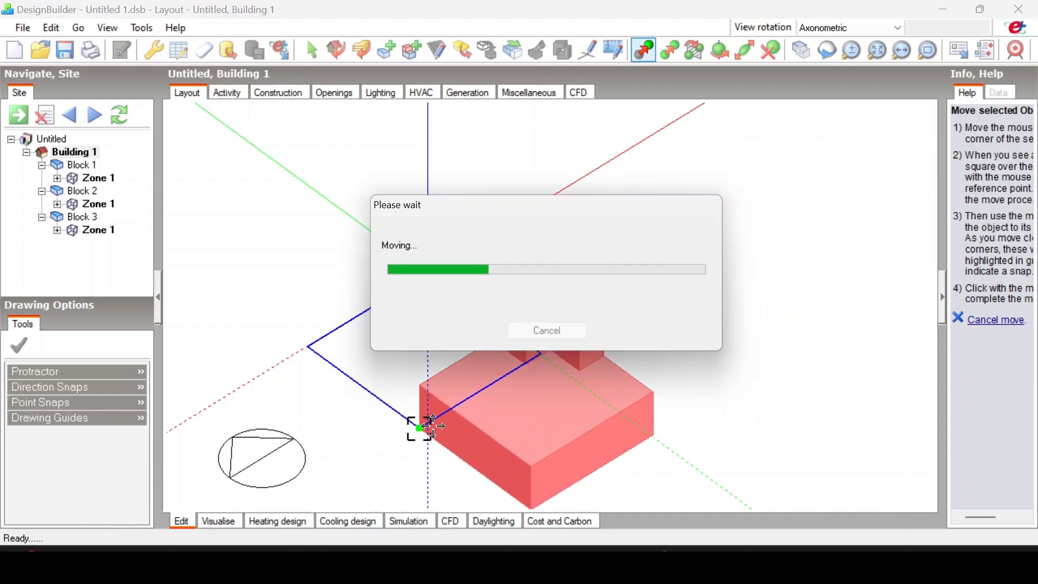
pyautogui.scroll(-2, 838, 246)
pyautogui.moveTo(755, 260); pyautogui.dragTo(913, 228, button='middle')
pyautogui.moveTo(508, 314); pyautogui.dragTo(760, 308, button='middle')
pyautogui.scroll(-1, 549, 222)
pyautogui.scroll(1, 549, 221)
pyautogui.moveTo(549, 222); pyautogui.dragTo(120, 236, button='middle')
pyautogui.scroll(1, 548, 213)
pyautogui.scroll(-1, 550, 212)
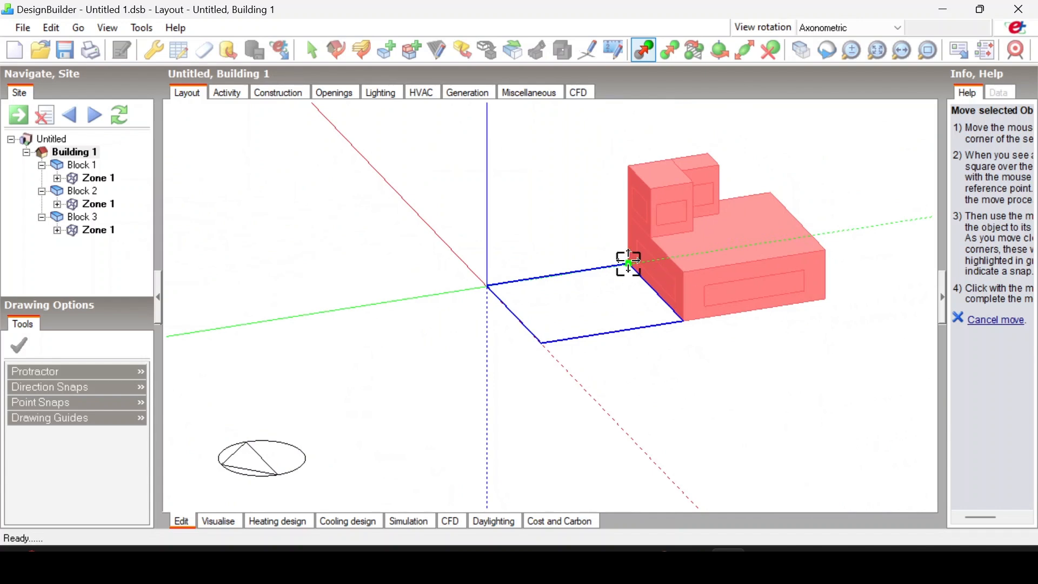
pyautogui.moveTo(625, 262); pyautogui.dragTo(604, 279, button='middle')
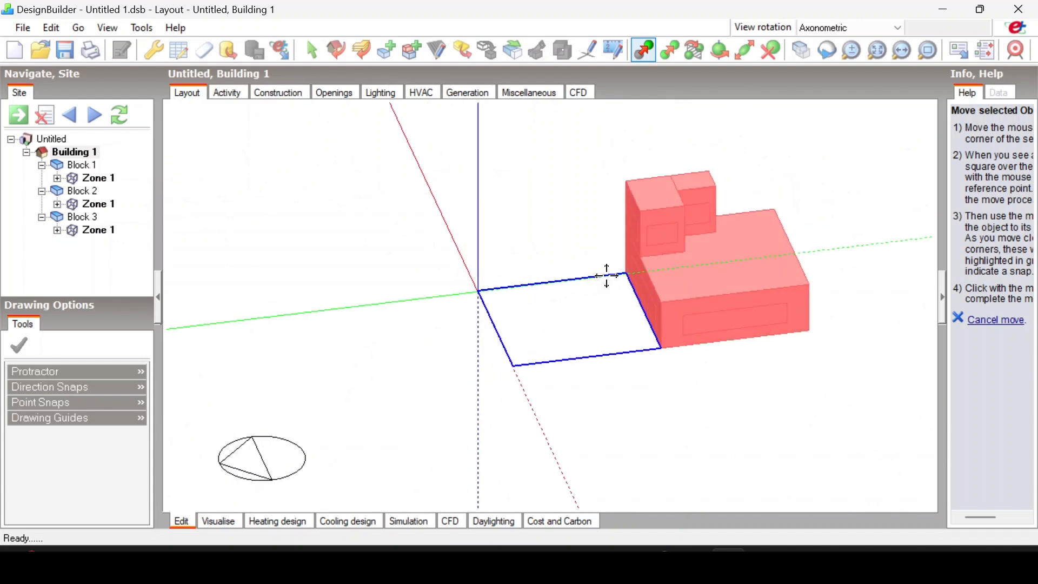
pyautogui.rightClick(520, 256)
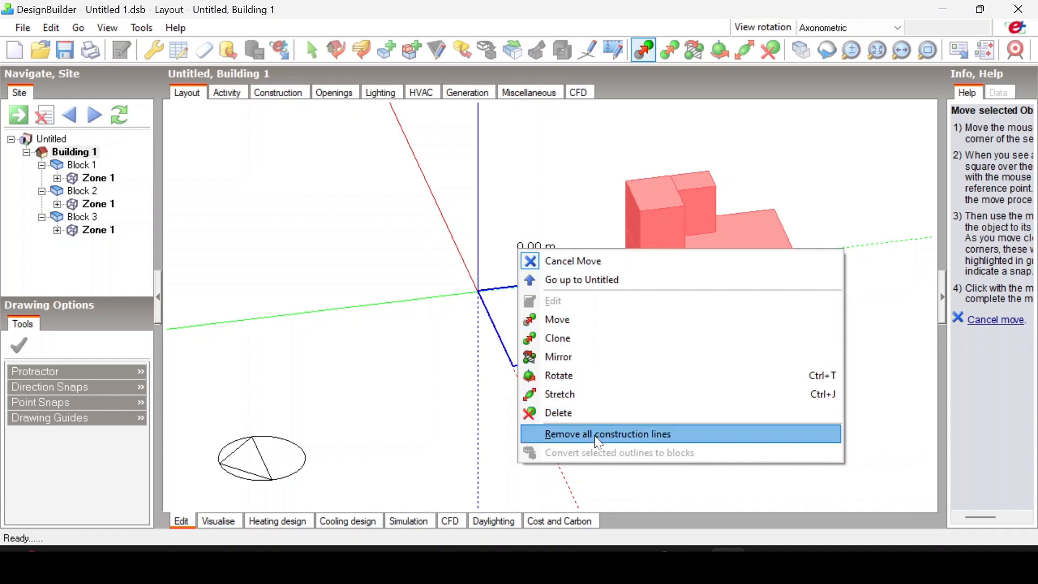
pyautogui.click(603, 264)
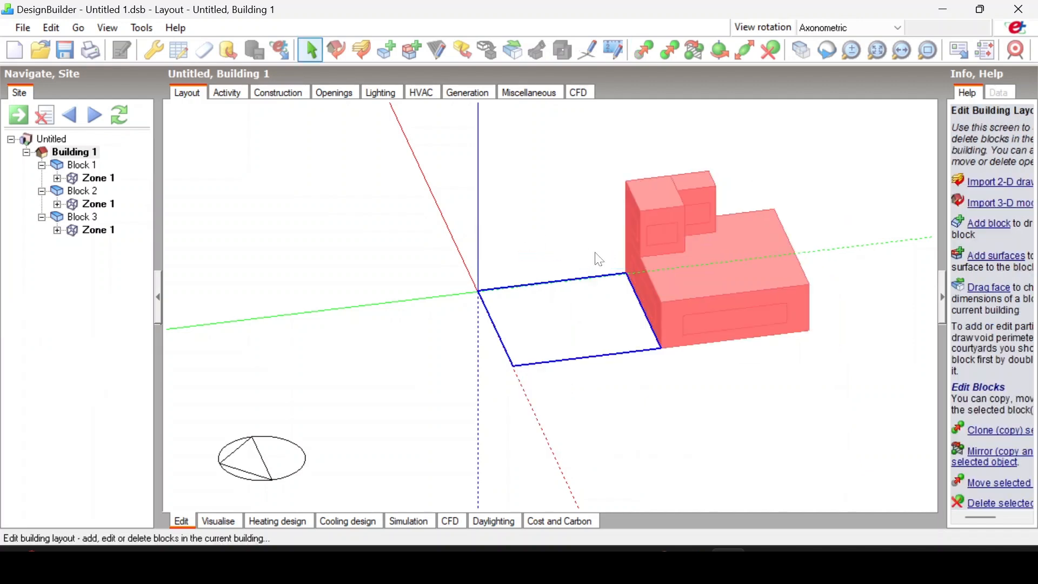
pyautogui.click(589, 217)
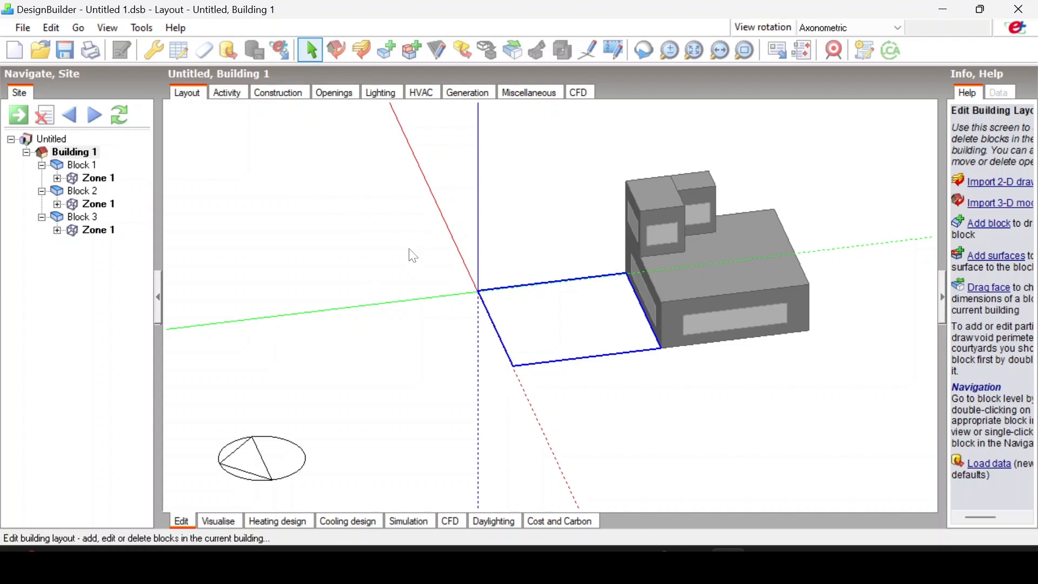
# - Inspect the repositioned blocks beside the construction square, selecting a window and its upper block
pyautogui.moveTo(414, 256); pyautogui.dragTo(435, 232, button='middle')
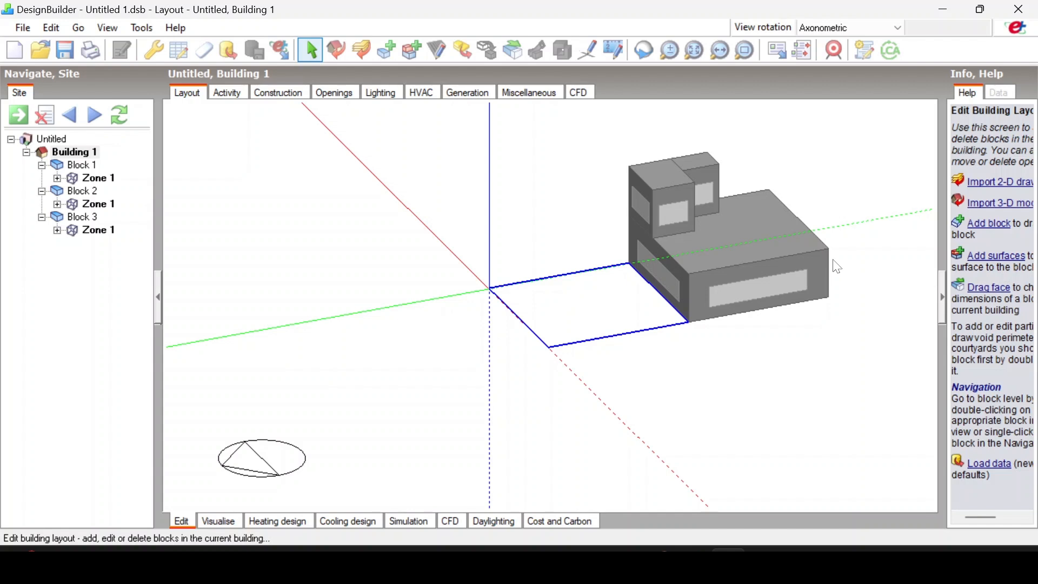
pyautogui.scroll(5, 675, 268)
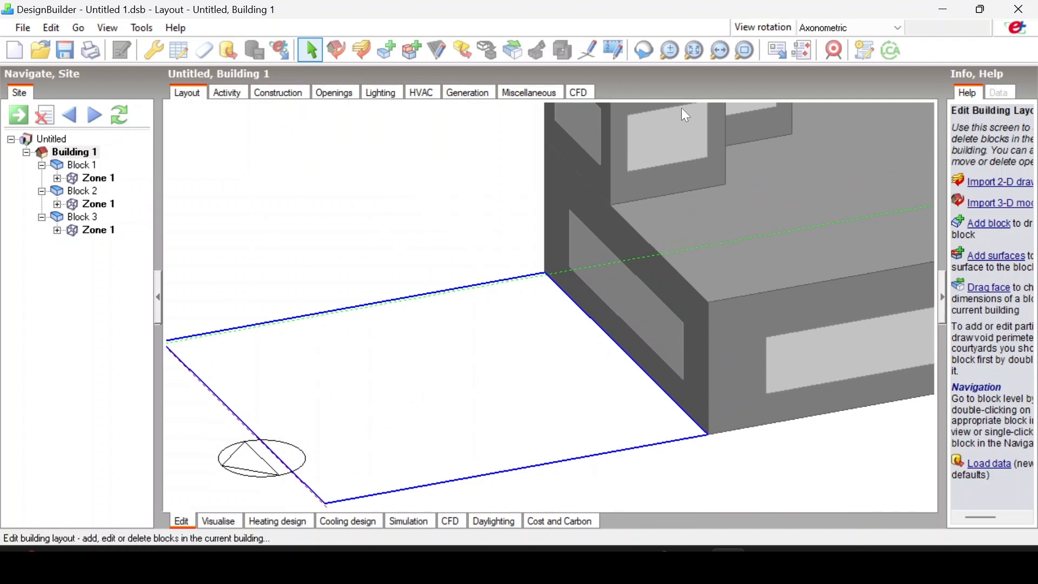
pyautogui.scroll(-5, 681, 108)
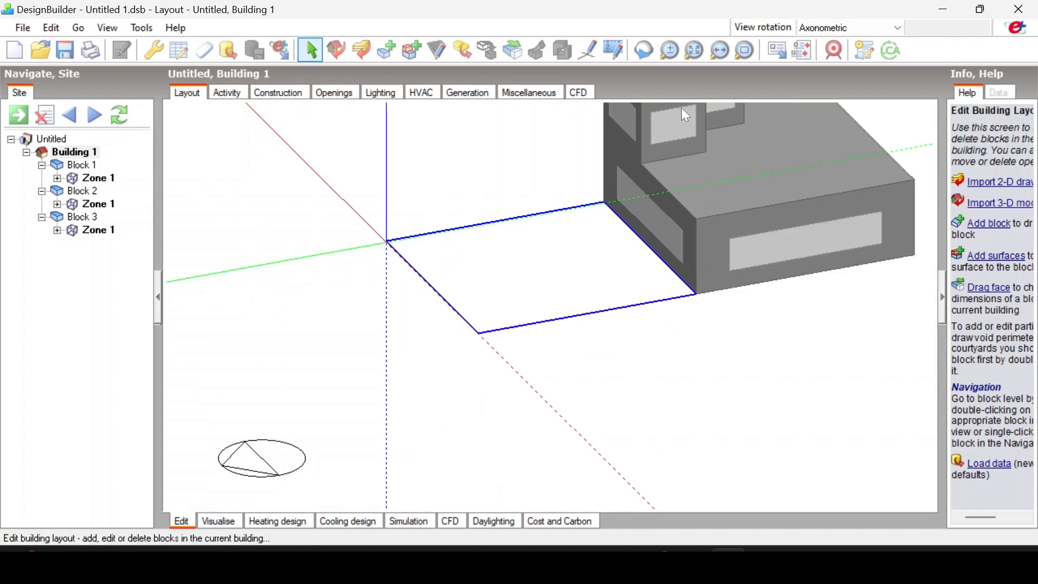
pyautogui.scroll(-3, 681, 107)
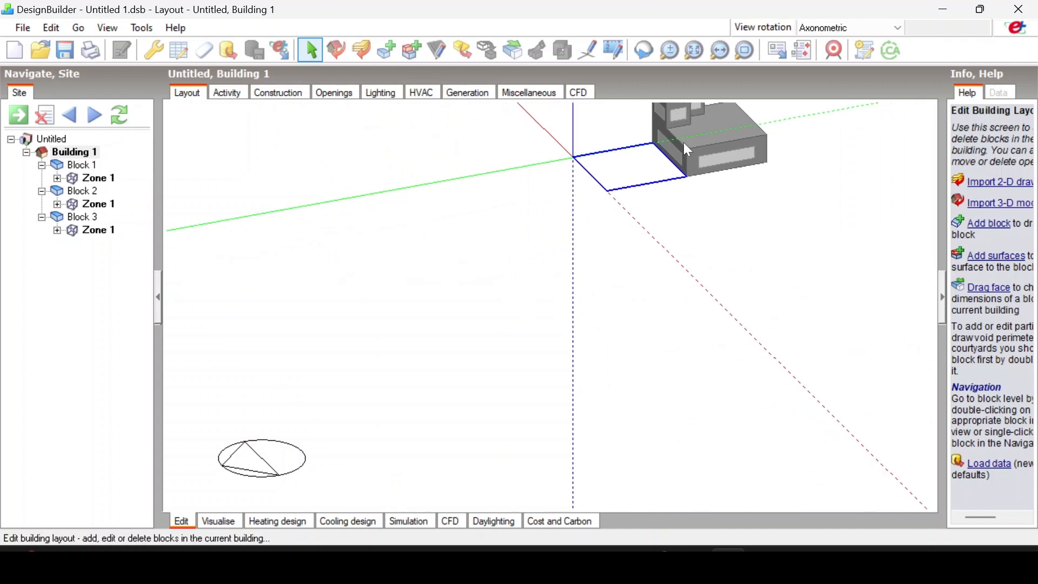
pyautogui.click(680, 115)
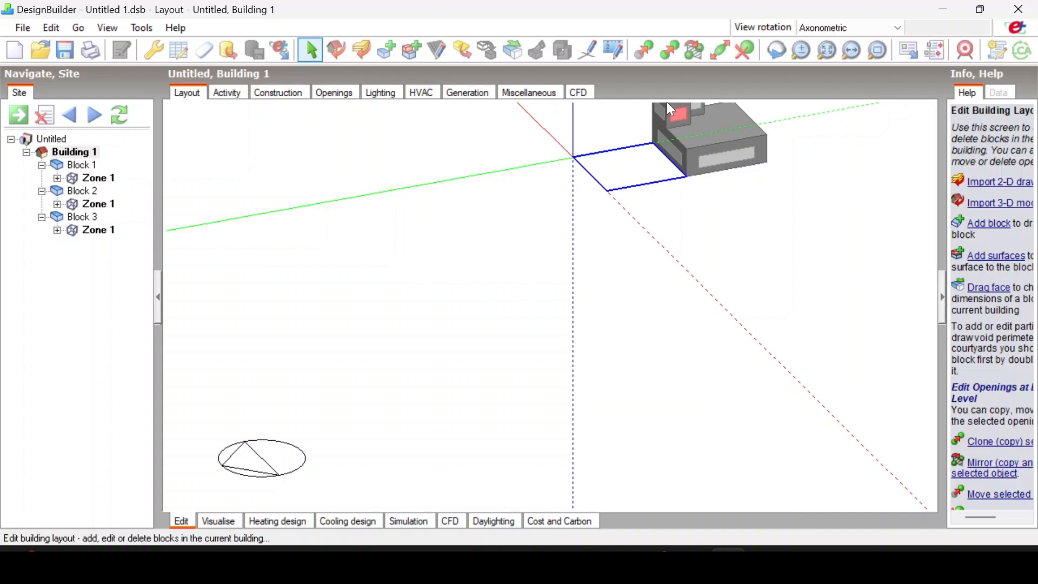
pyautogui.click(670, 105)
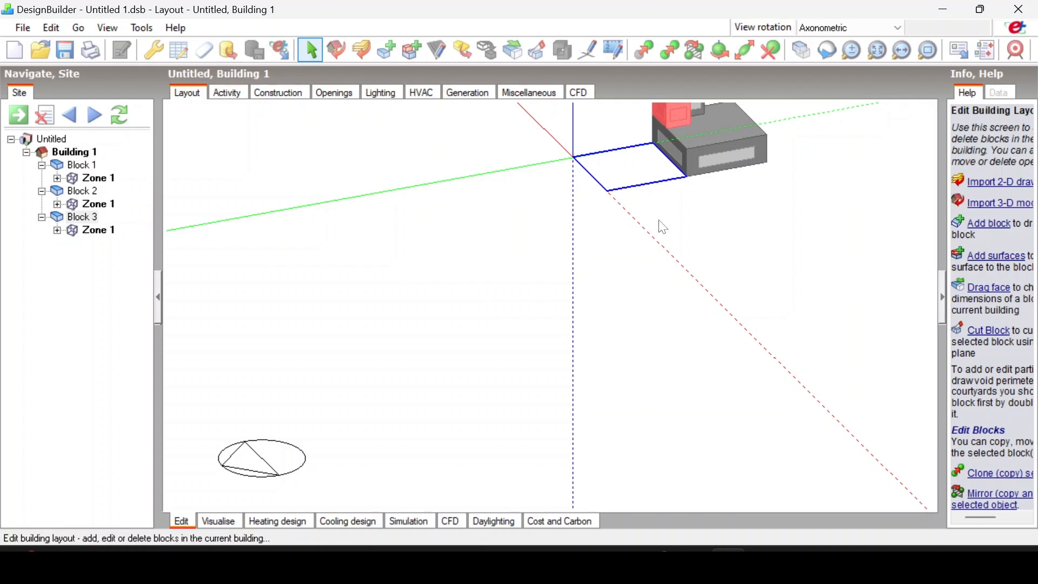
pyautogui.scroll(5, 664, 227)
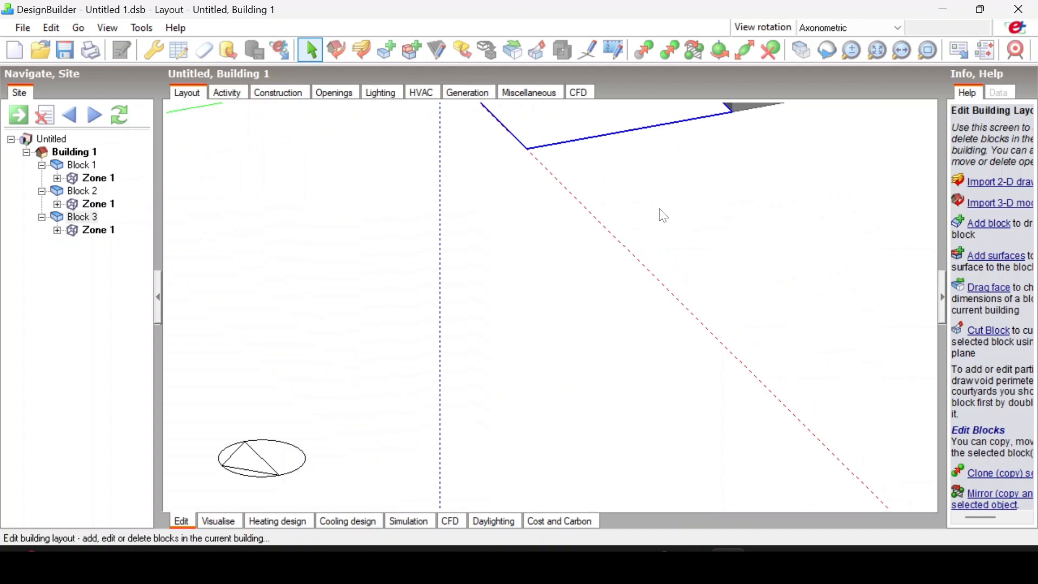
pyautogui.scroll(-3, 665, 205)
pyautogui.scroll(-4, 672, 158)
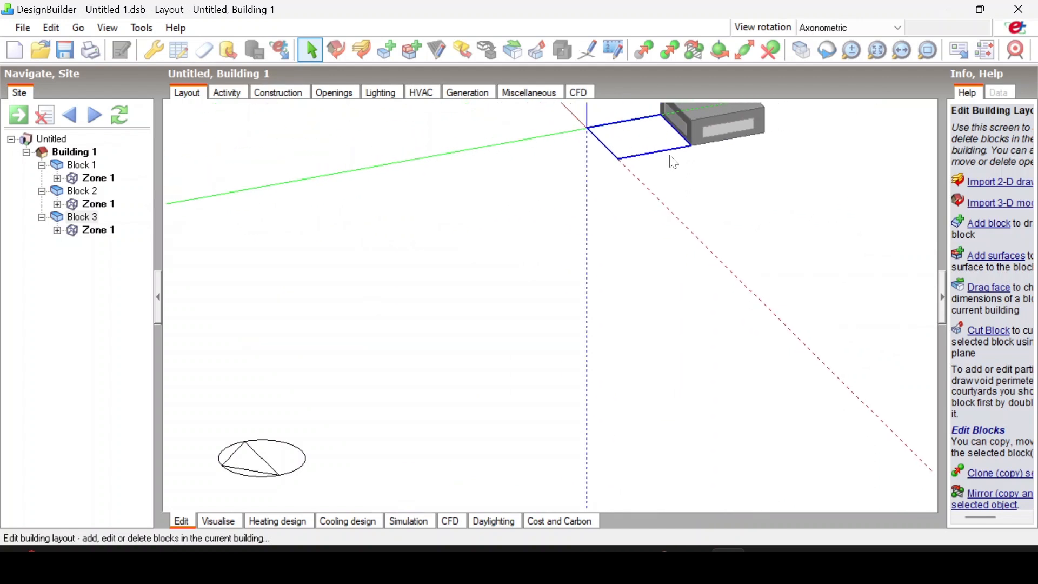
pyautogui.scroll(-2, 673, 162)
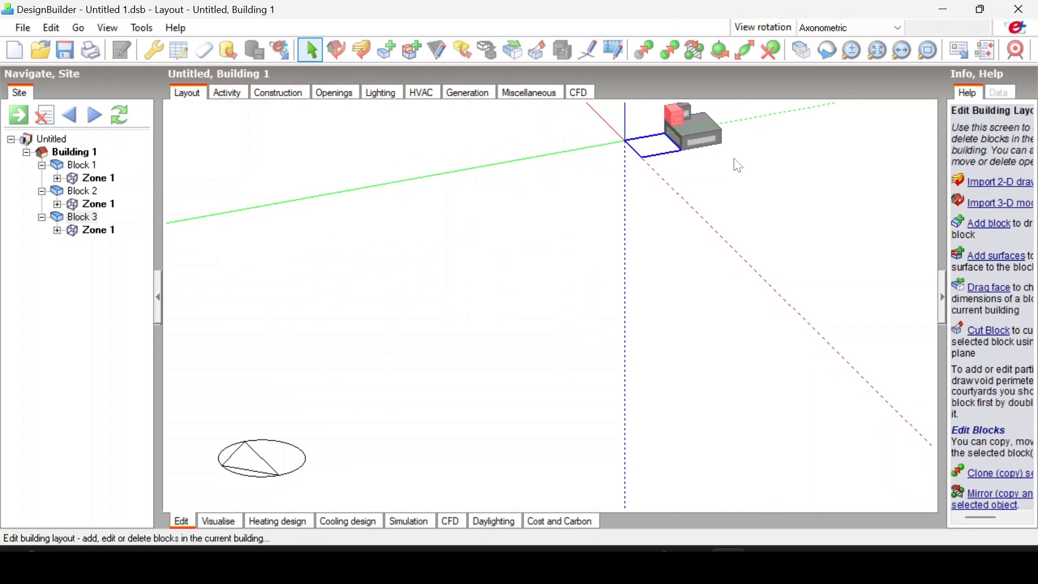
# - Clear the block selection and view the model in the Plan, Left, Right and Back orientations
pyautogui.click(862, 28)
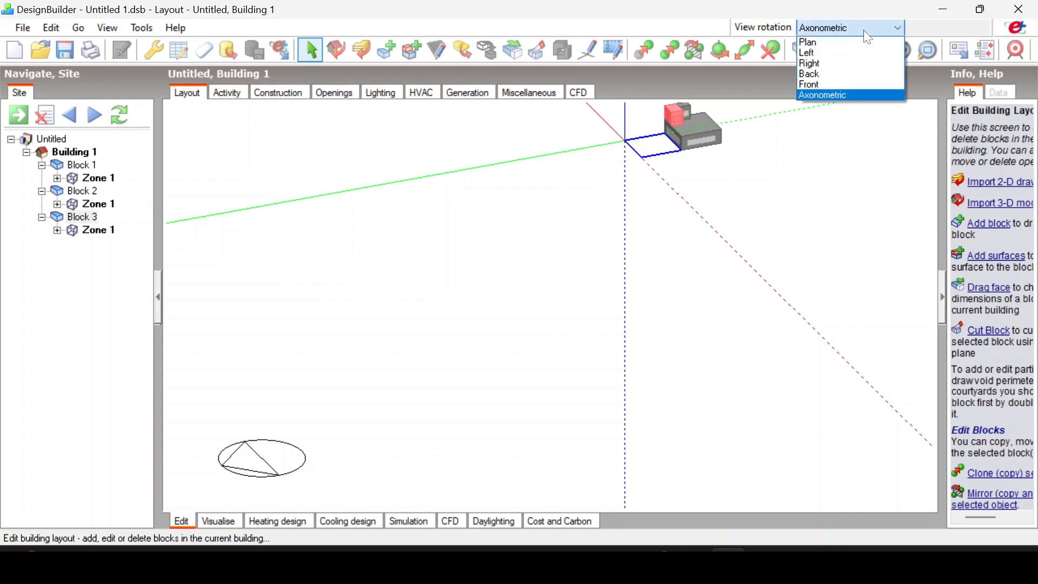
pyautogui.click(821, 43)
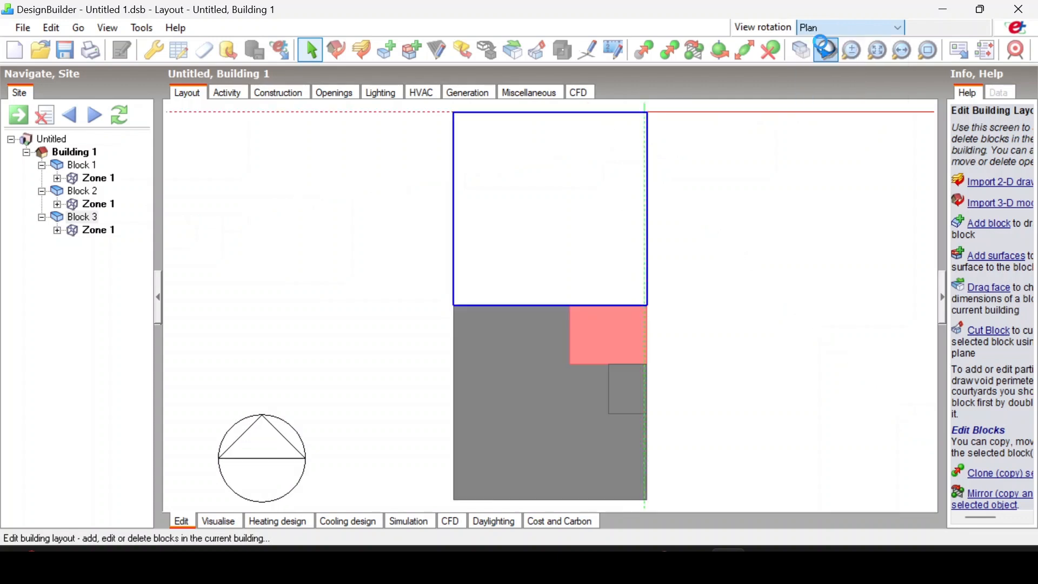
pyautogui.click(789, 352)
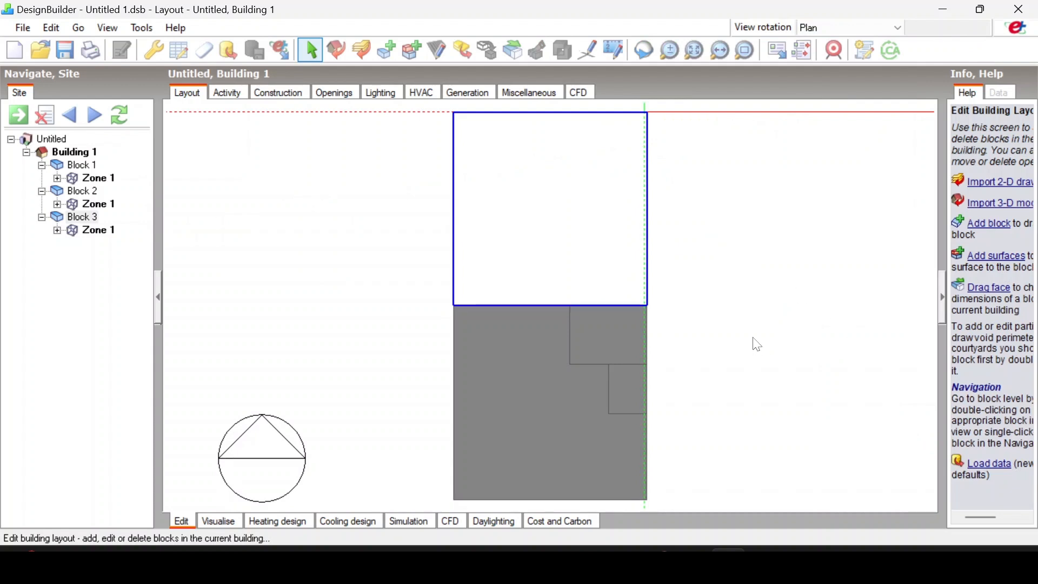
pyautogui.click(826, 28)
pyautogui.click(819, 53)
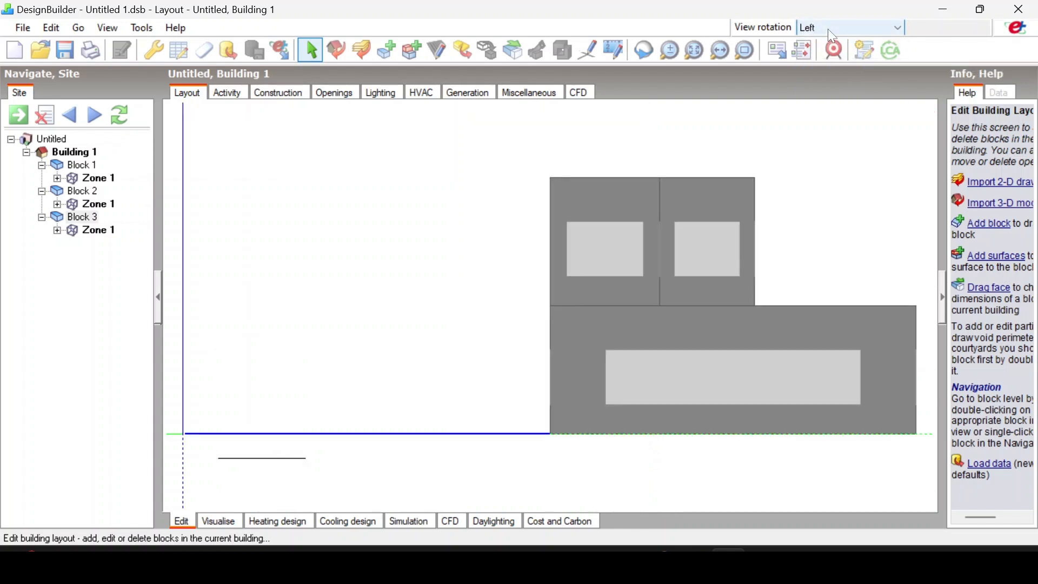
pyautogui.click(827, 30)
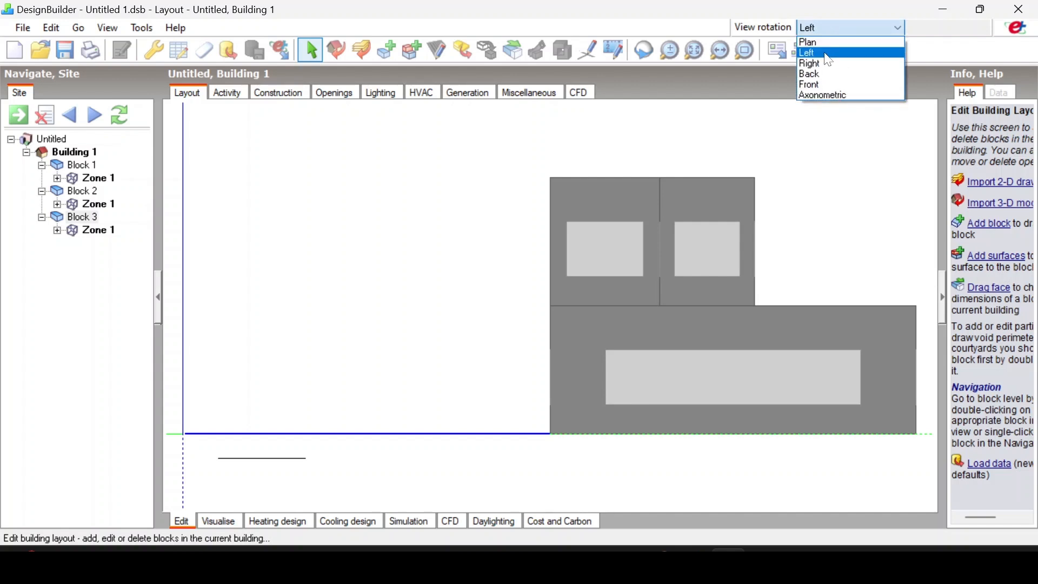
pyautogui.click(823, 58)
pyautogui.click(827, 28)
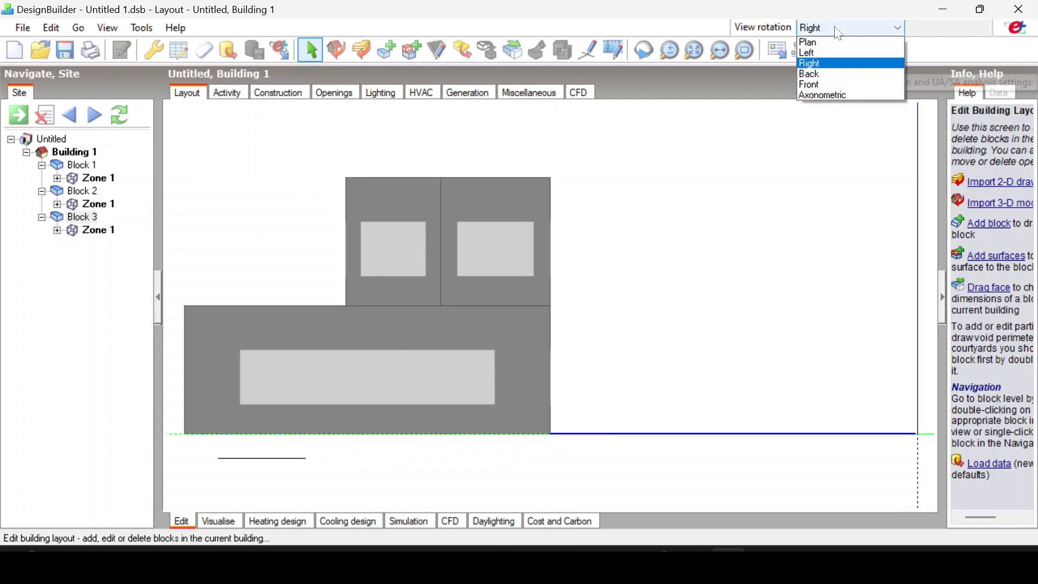
pyautogui.click(825, 75)
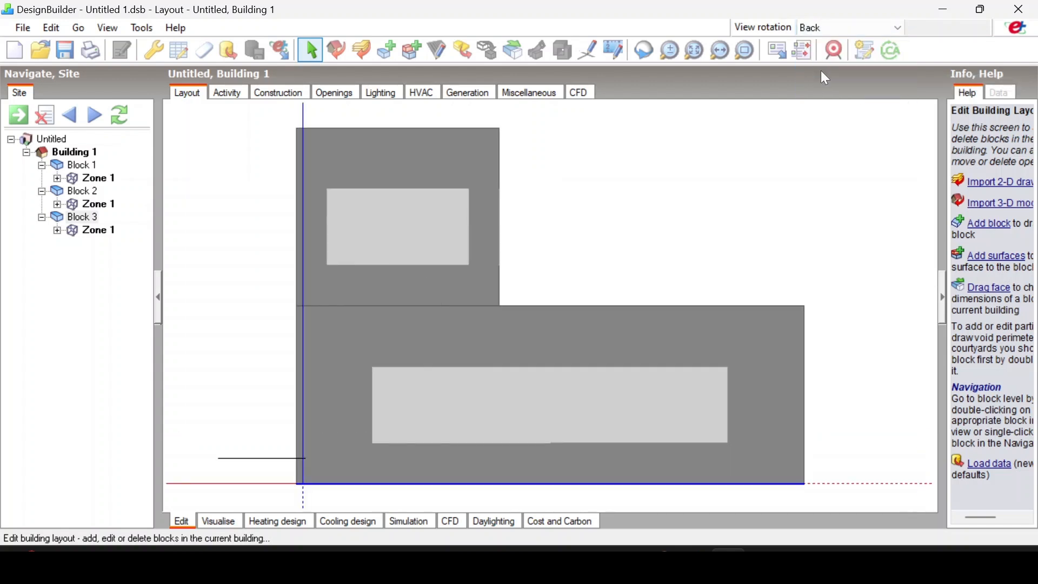
# - View the model in the Front and Plan orientations, and examine the two small upper blocks up close in 3D
pyautogui.click(834, 33)
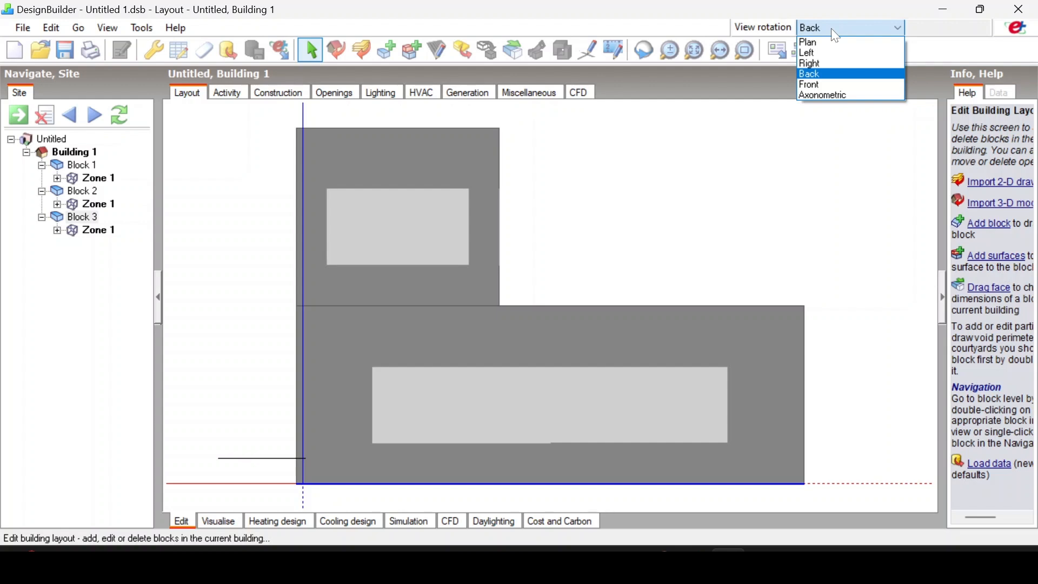
pyautogui.click(830, 86)
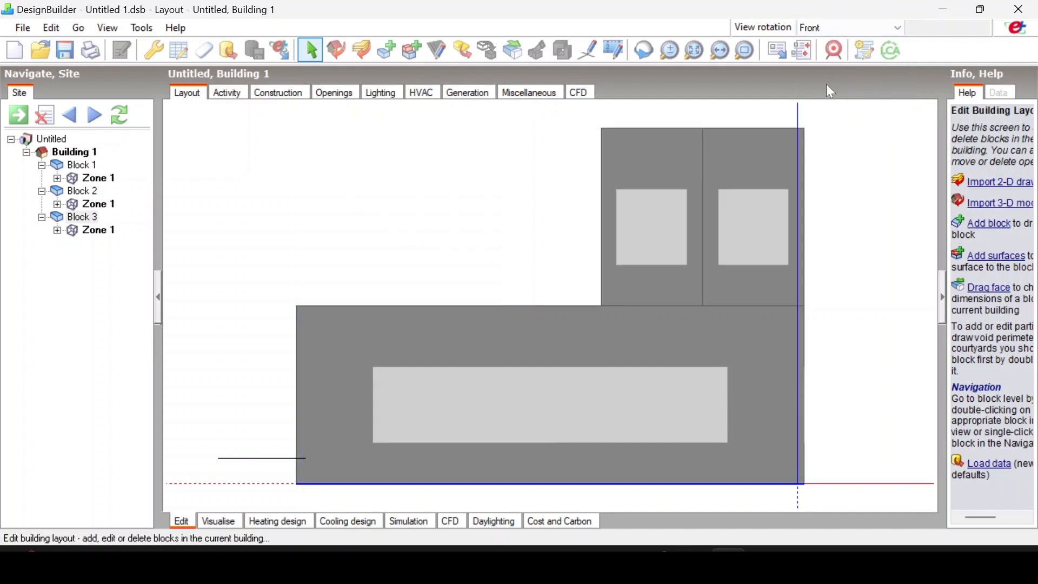
pyautogui.click(838, 27)
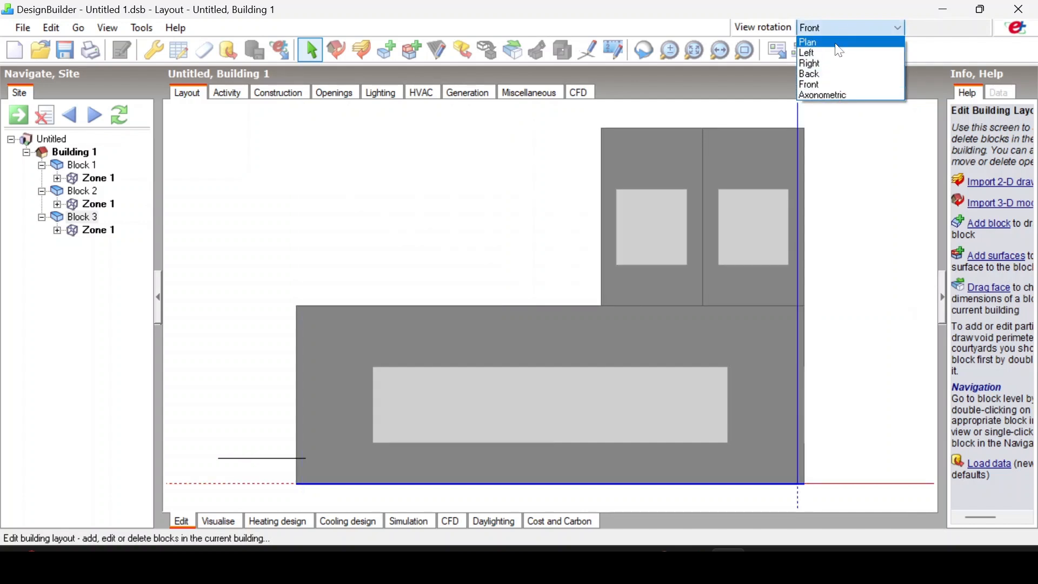
pyautogui.click(838, 43)
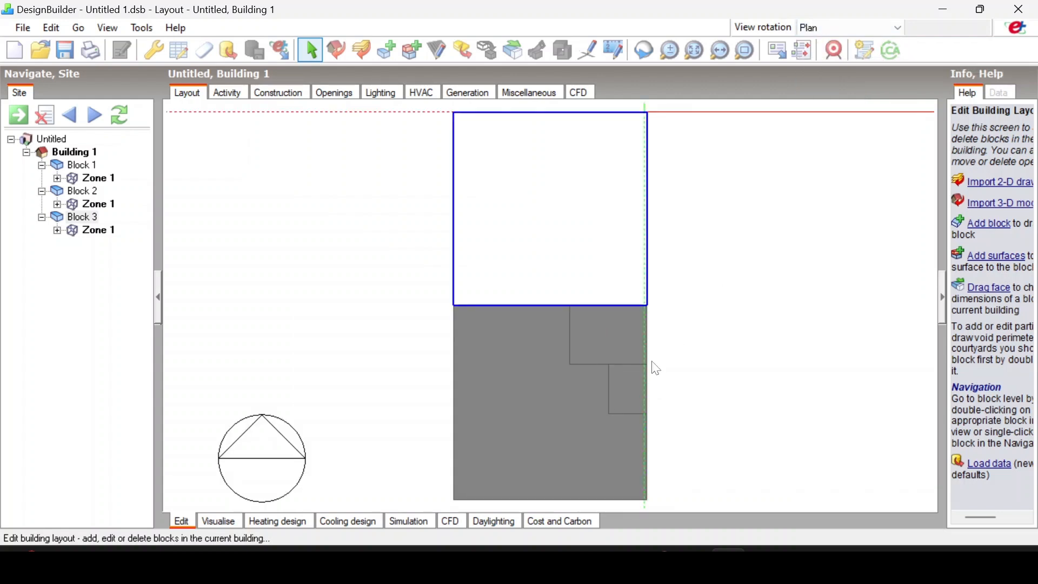
pyautogui.moveTo(653, 364); pyautogui.dragTo(609, 162, button='middle')
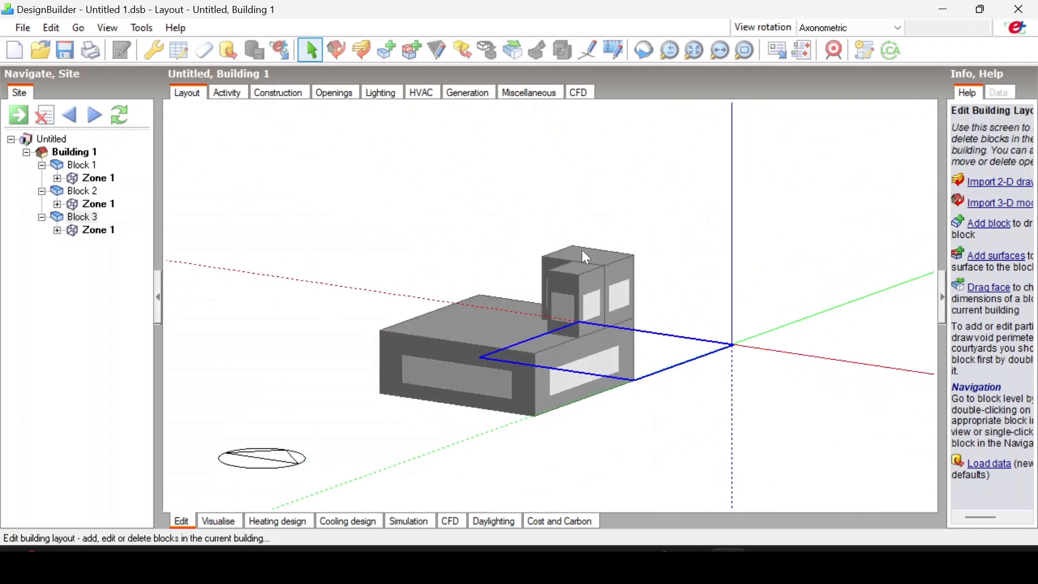
pyautogui.scroll(6, 582, 251)
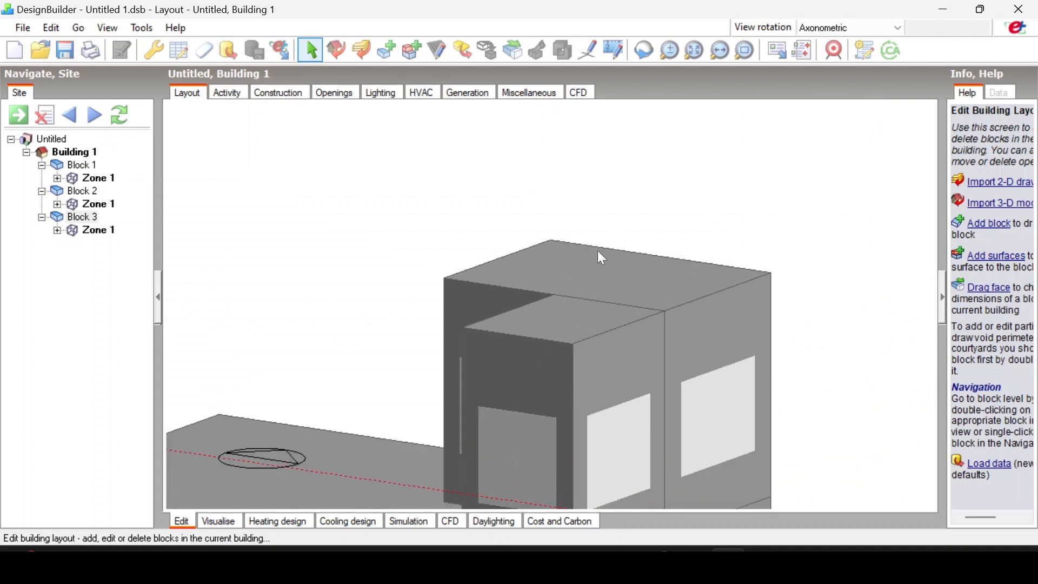
pyautogui.scroll(3, 655, 286)
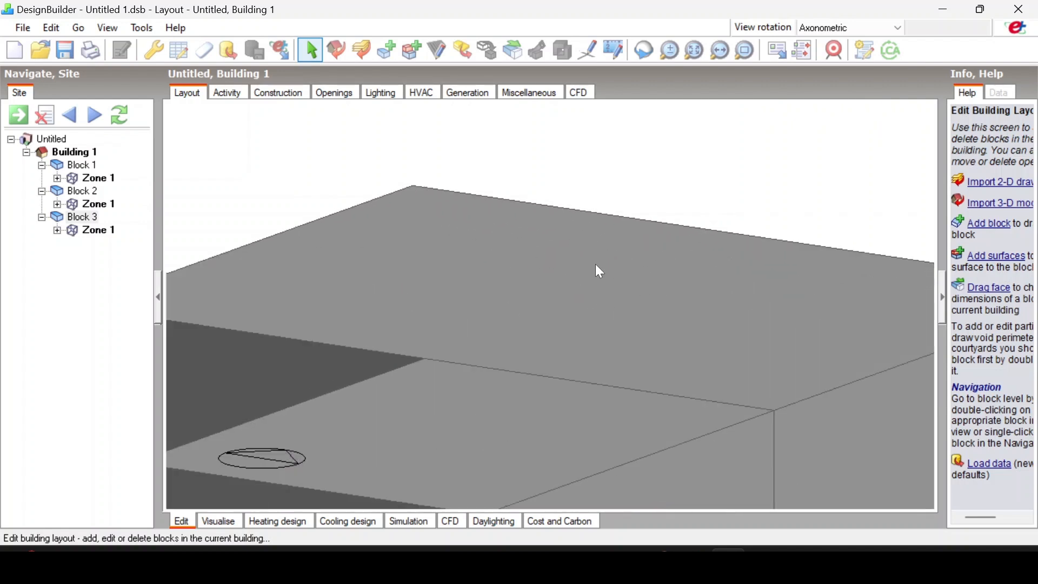
pyautogui.scroll(-6, 599, 271)
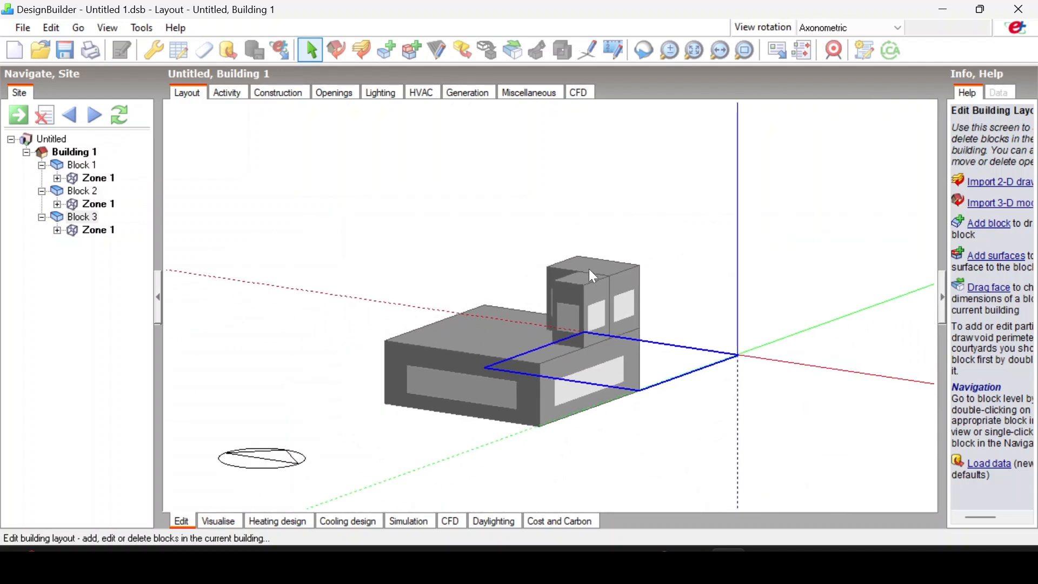
pyautogui.scroll(-3, 587, 263)
pyautogui.moveTo(577, 274); pyautogui.dragTo(605, 286, button='middle')
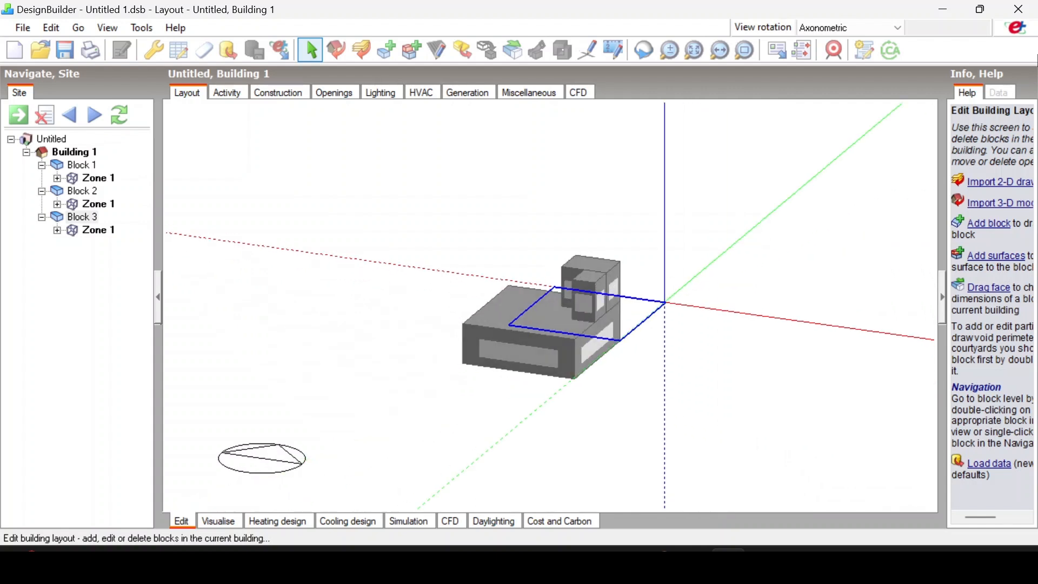
# - In Plan orientation, draw connected construction lines down the larger upper block's vertical centreline, along its lower edge, and up its left edge
pyautogui.click(897, 29)
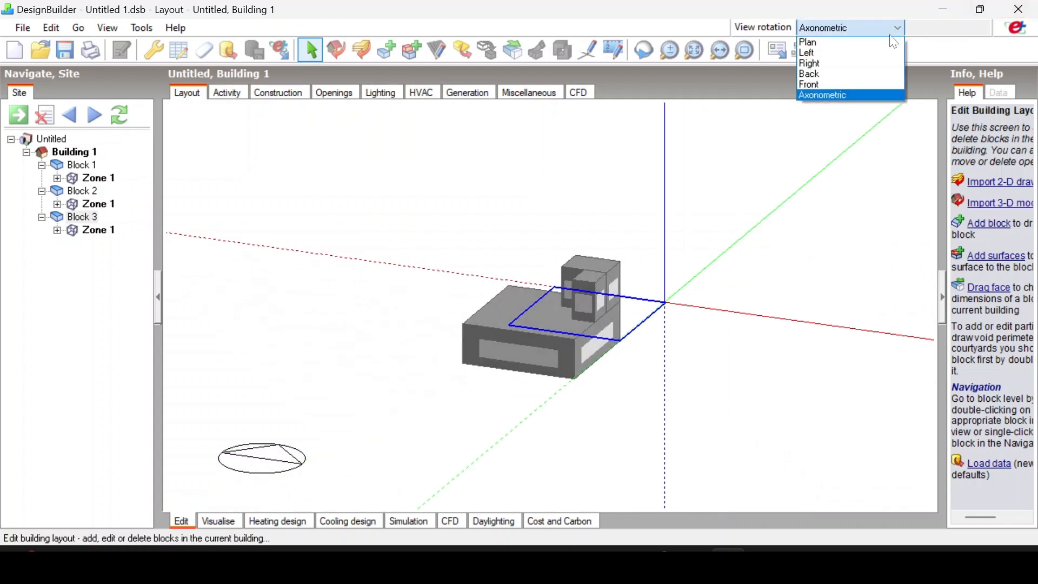
pyautogui.click(844, 43)
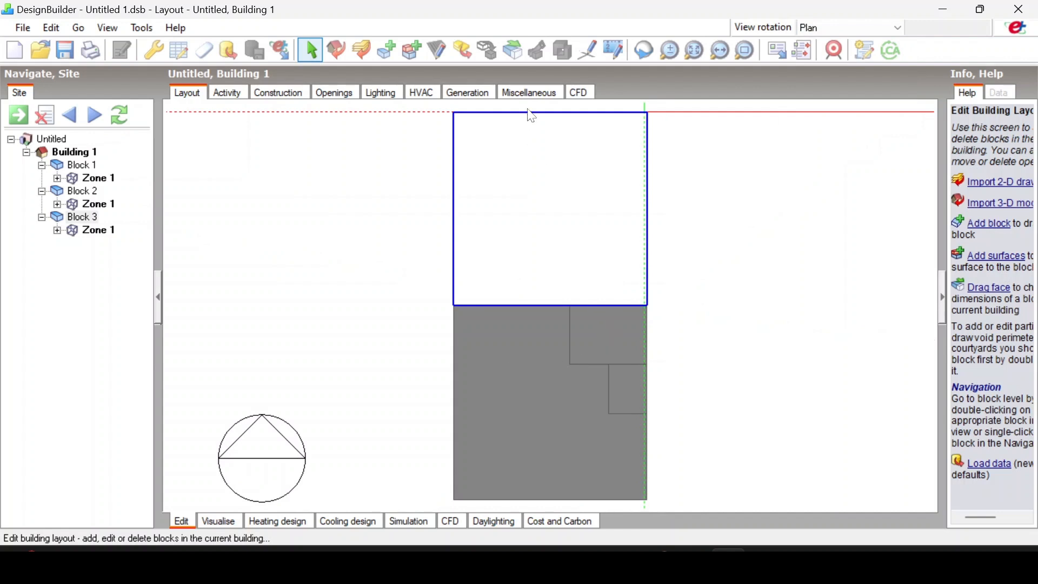
pyautogui.click(589, 49)
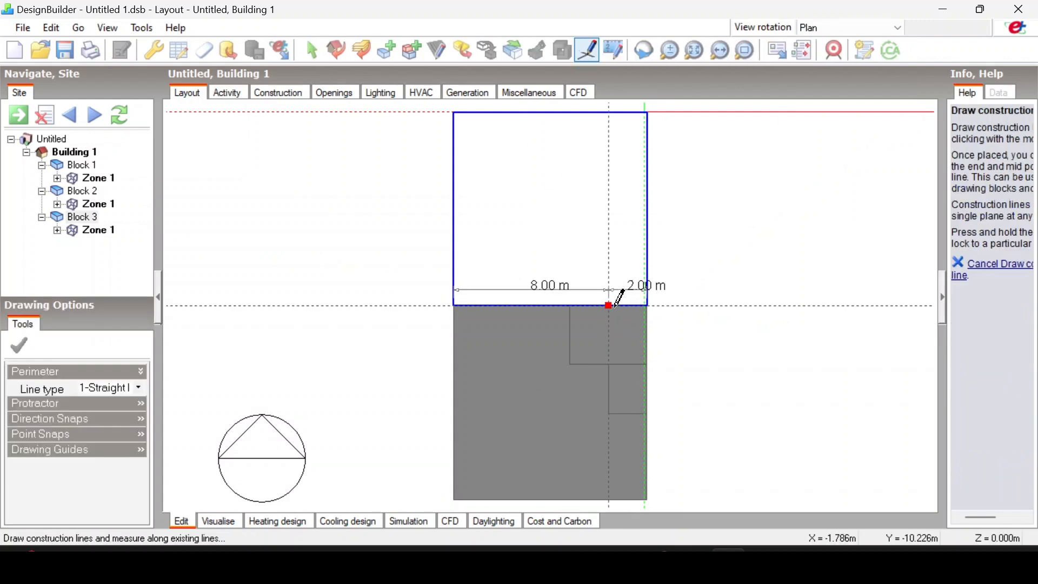
pyautogui.click(609, 305)
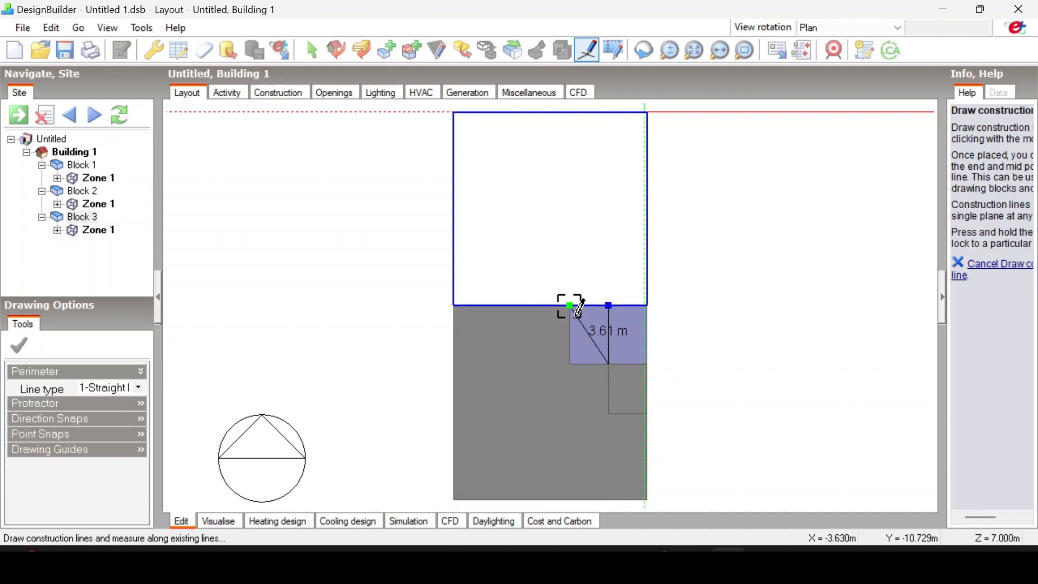
pyautogui.click(577, 365)
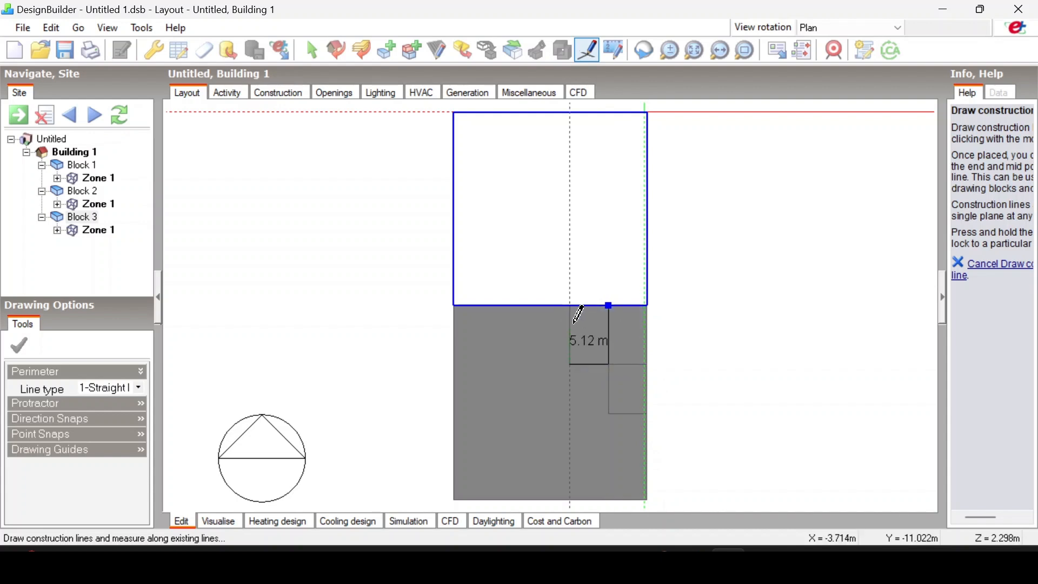
pyautogui.click(573, 304)
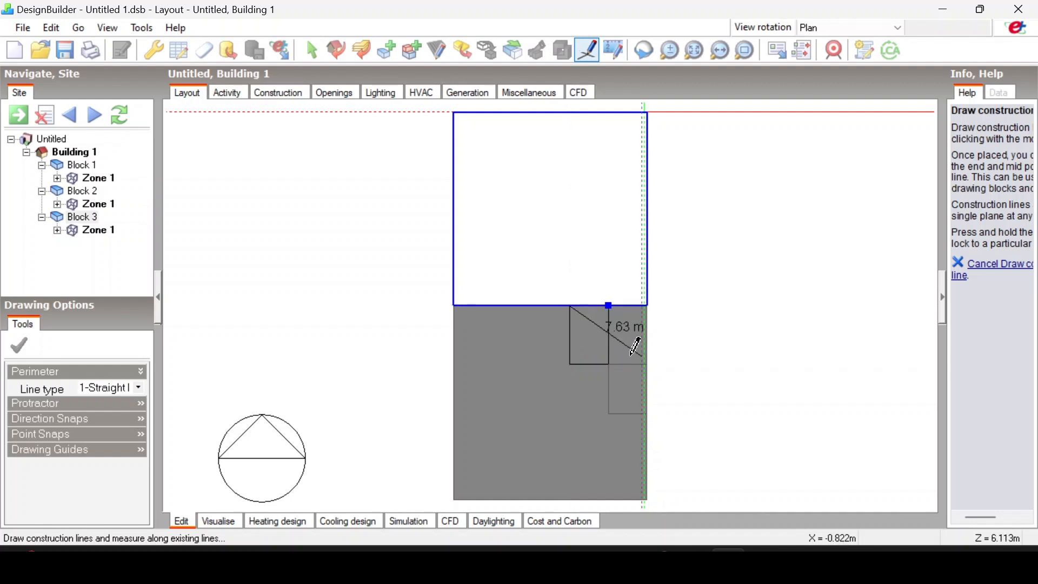
# - Continue the construction lines along both diagonals and the full lower edge of the larger upper block, and end the line stream
pyautogui.click(647, 364)
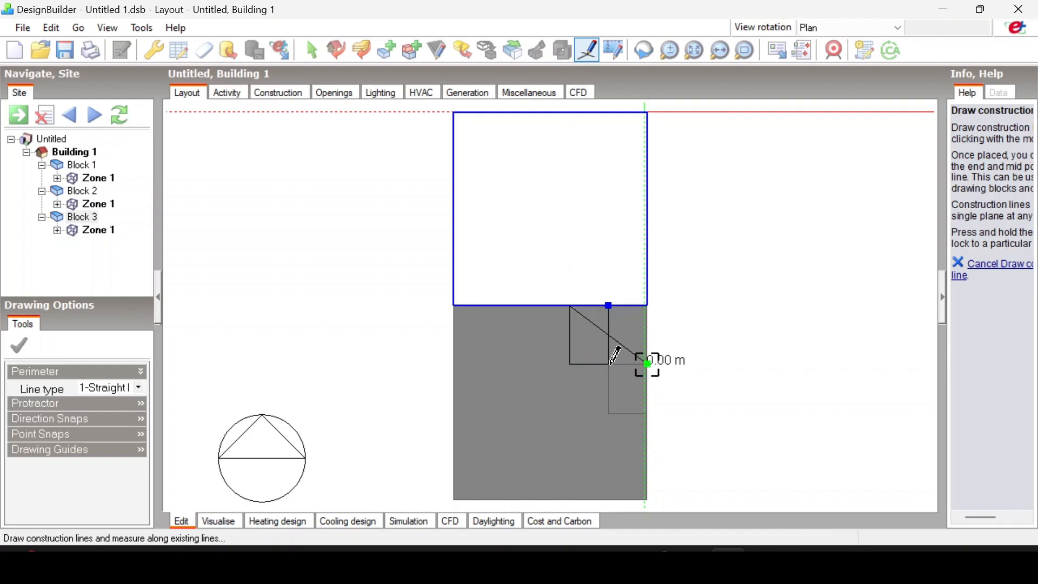
pyautogui.click(569, 362)
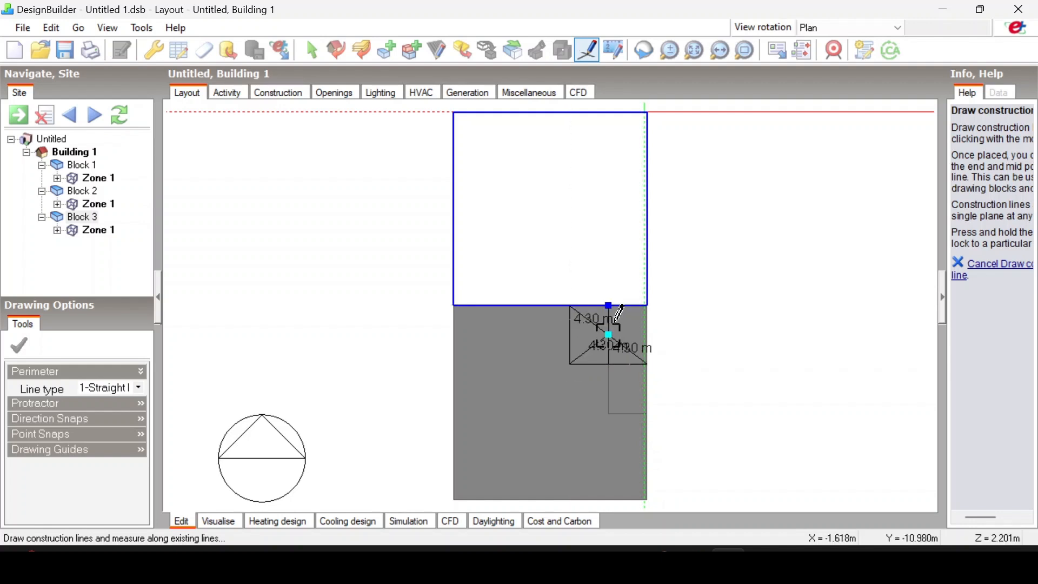
pyautogui.click(641, 308)
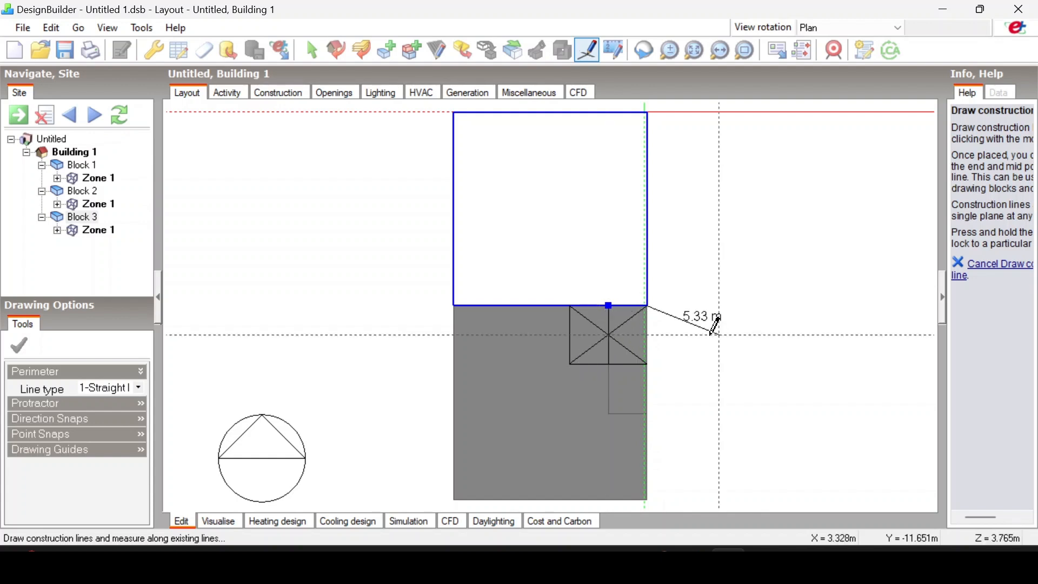
pyautogui.rightClick(691, 312)
pyautogui.click(718, 325)
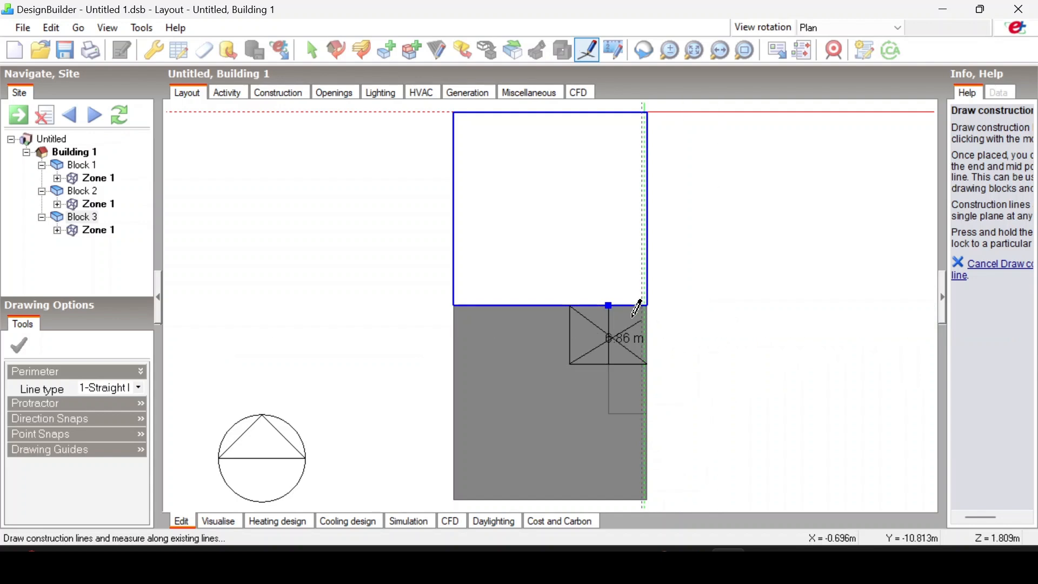
pyautogui.click(645, 304)
pyautogui.rightClick(719, 295)
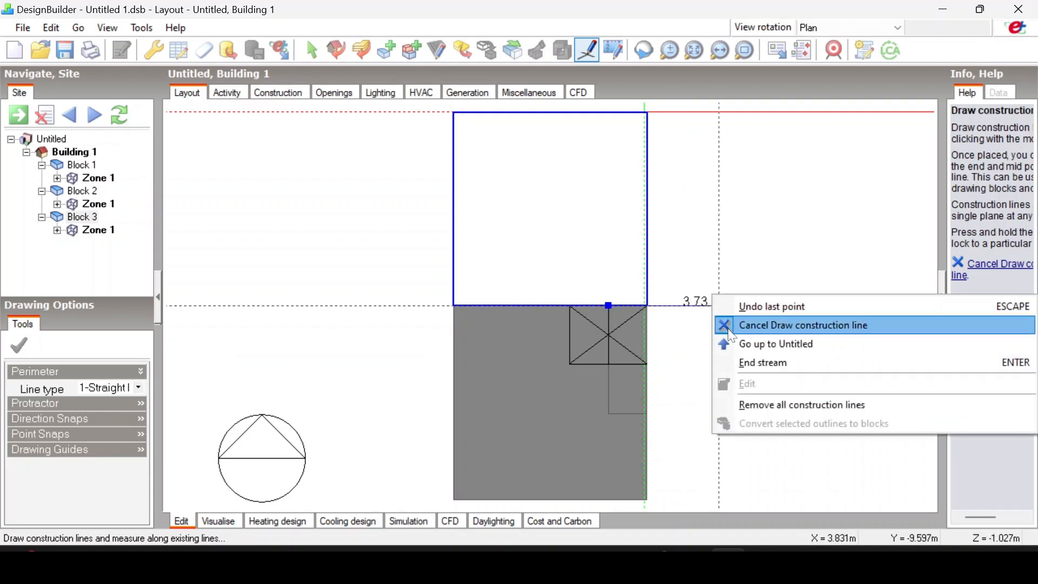
pyautogui.click(751, 364)
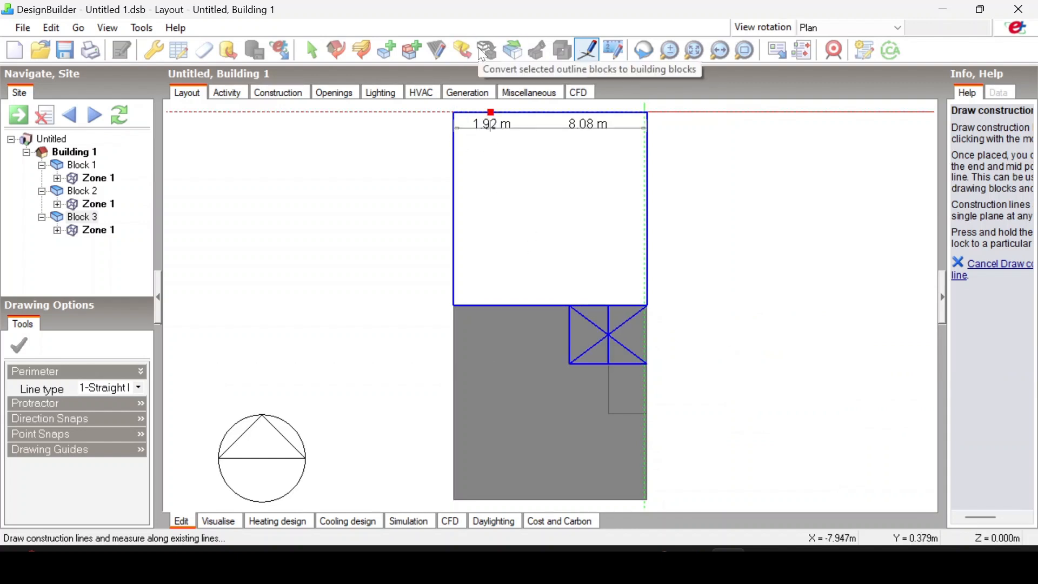
# - Add a 3-Circle block with a radius of about 0.79 m, centred where the diagonals cross on the larger upper block
pyautogui.click(389, 49)
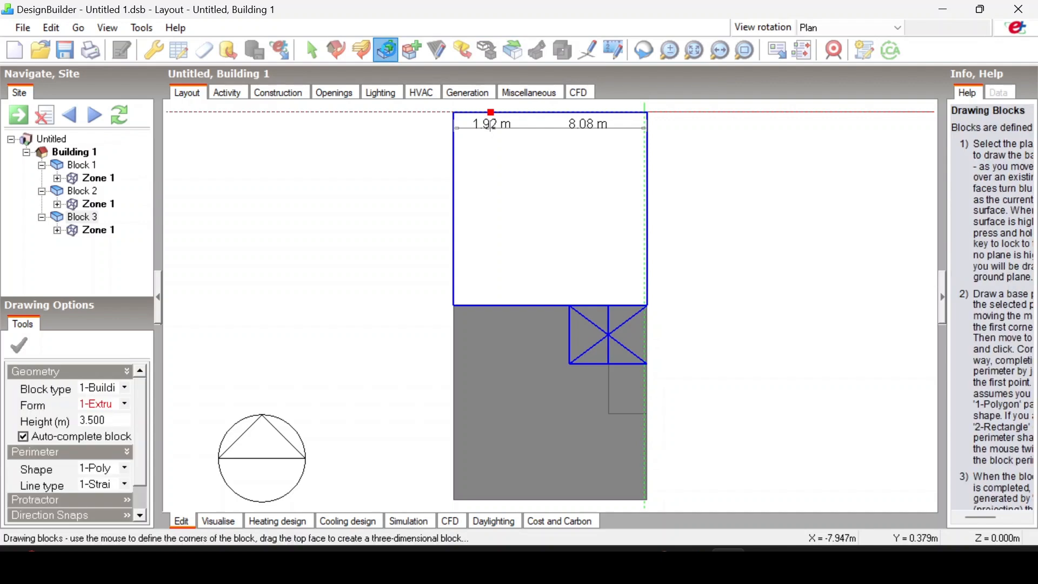
pyautogui.click(125, 469)
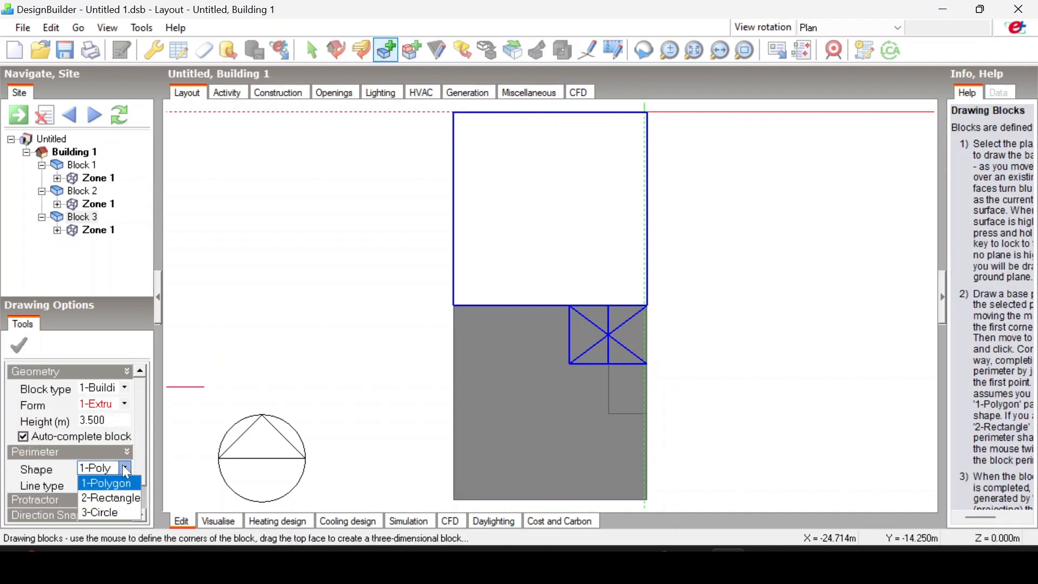
pyautogui.click(112, 511)
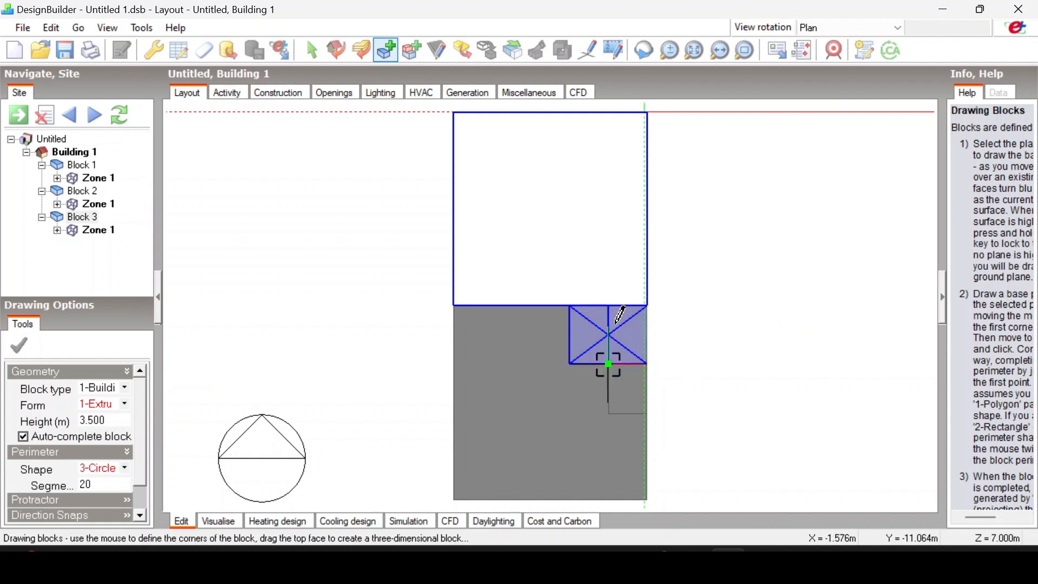
pyautogui.scroll(1, 619, 319)
pyautogui.scroll(3, 620, 311)
pyautogui.scroll(-2, 614, 306)
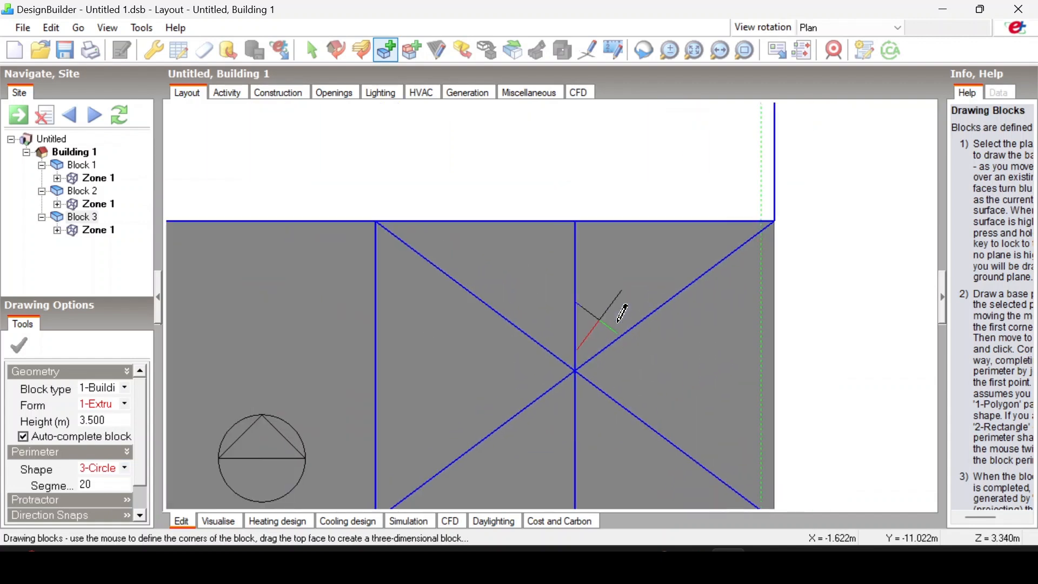
pyautogui.scroll(-4, 596, 360)
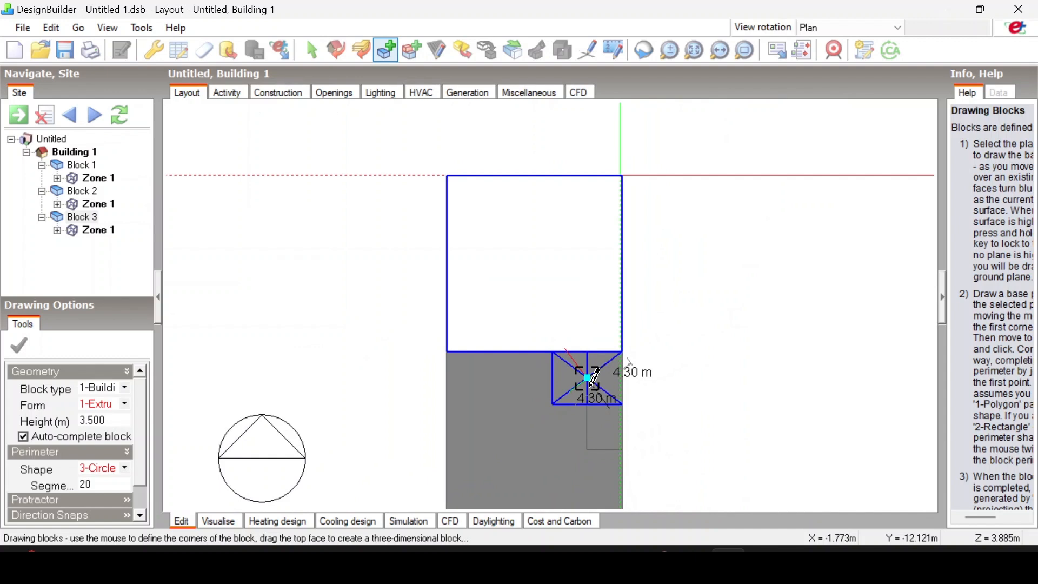
pyautogui.scroll(-2, 597, 377)
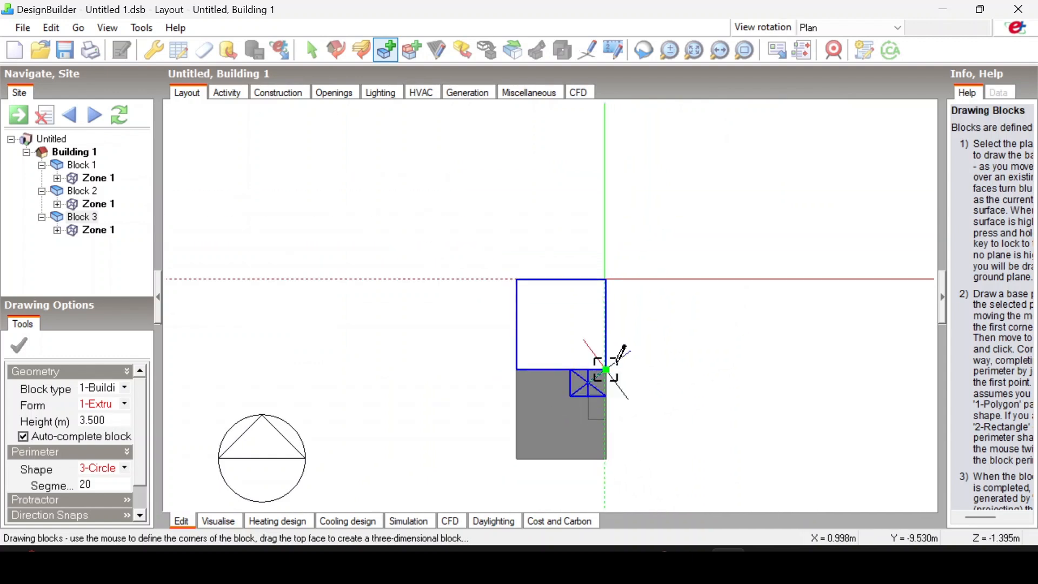
pyautogui.scroll(3, 595, 373)
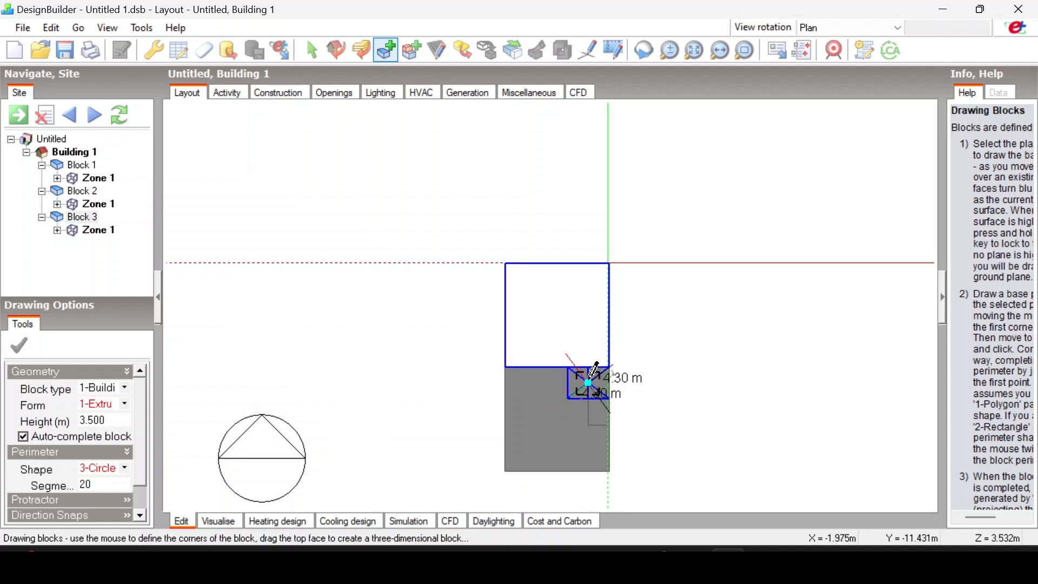
pyautogui.scroll(5, 595, 373)
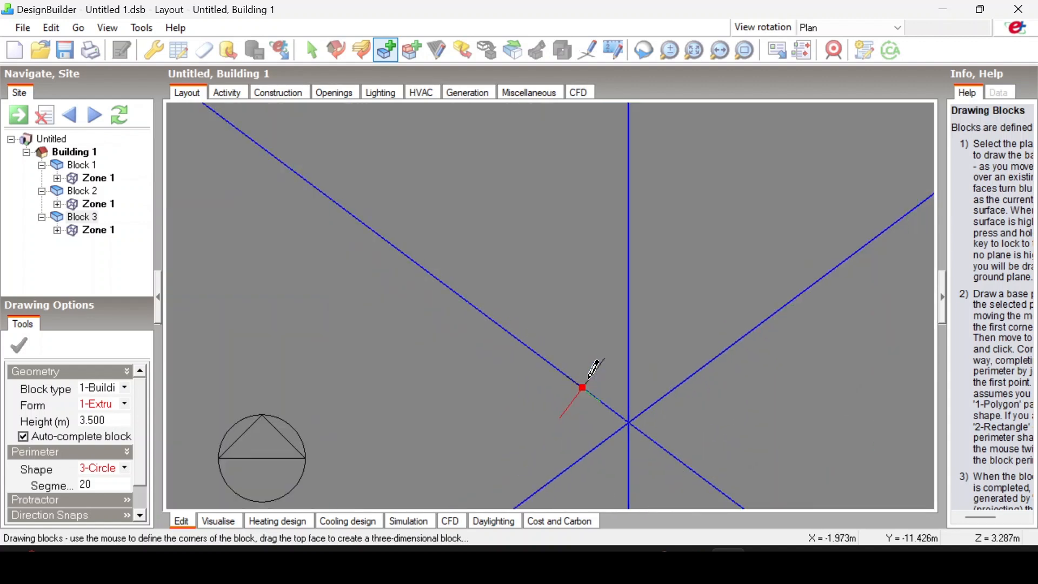
pyautogui.scroll(-1, 592, 365)
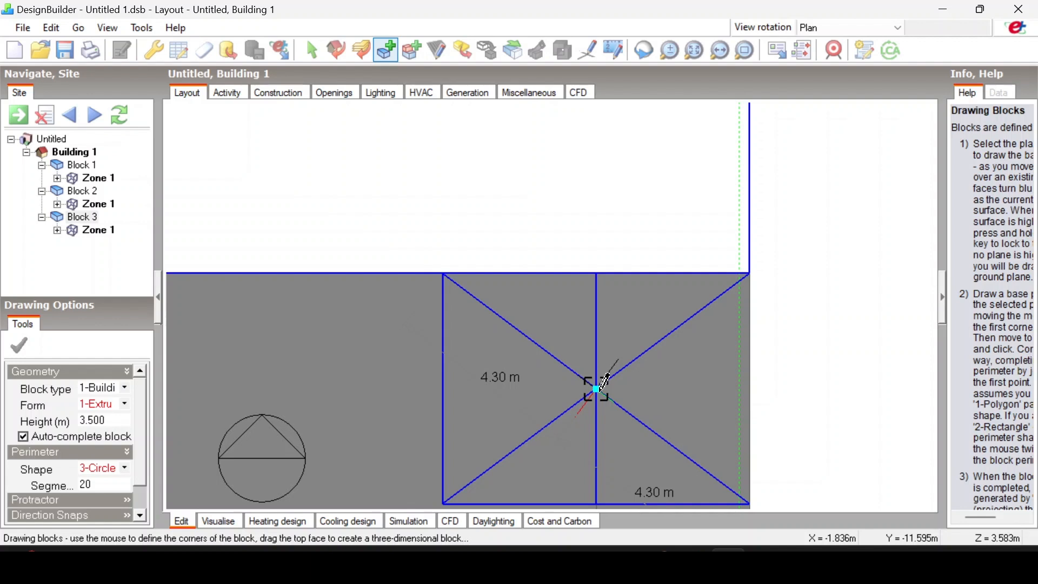
pyautogui.click(622, 406)
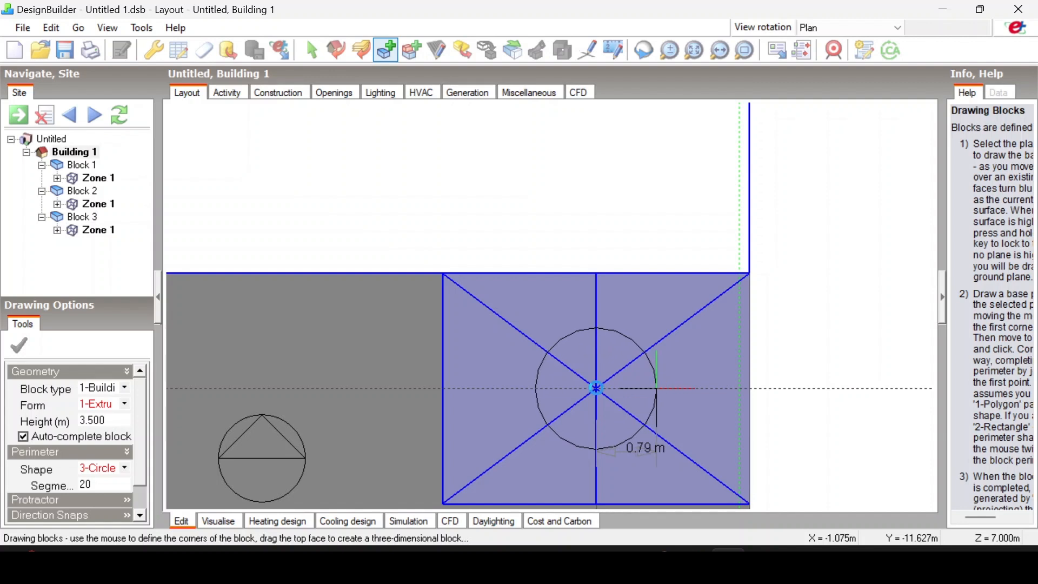
pyautogui.click(656, 388)
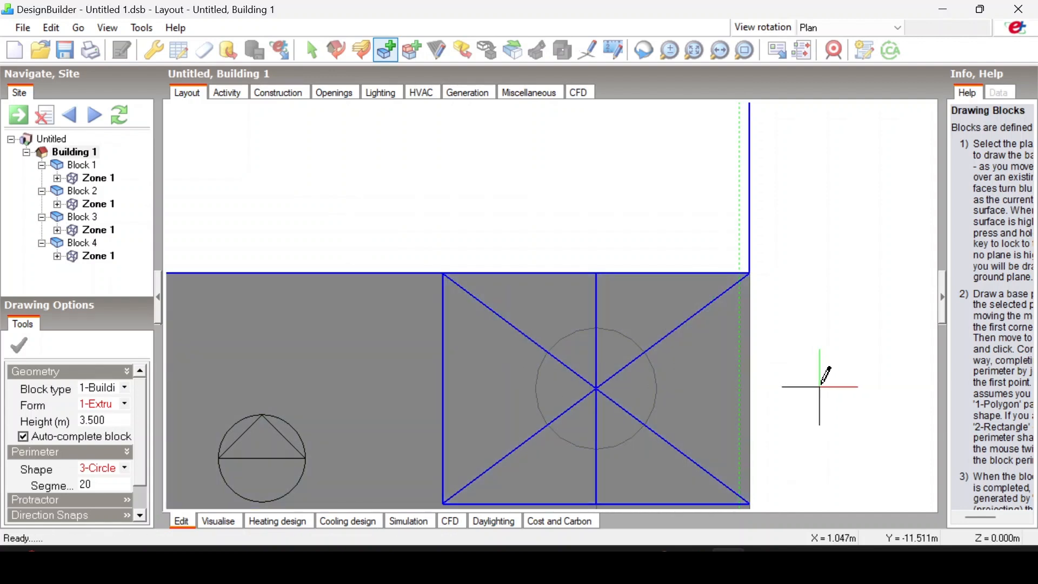
# - Cancel block drawing and delete the cylindrical block on top of the larger upper block
pyautogui.moveTo(827, 373)
pyautogui.mouseDown(button='middle')
pyautogui.moveTo(804, 387)
pyautogui.moveTo(707, 313)
pyautogui.moveTo(679, 269)
pyautogui.moveTo(741, 292)
pyautogui.moveTo(703, 281)
pyautogui.mouseUp(button='middle')
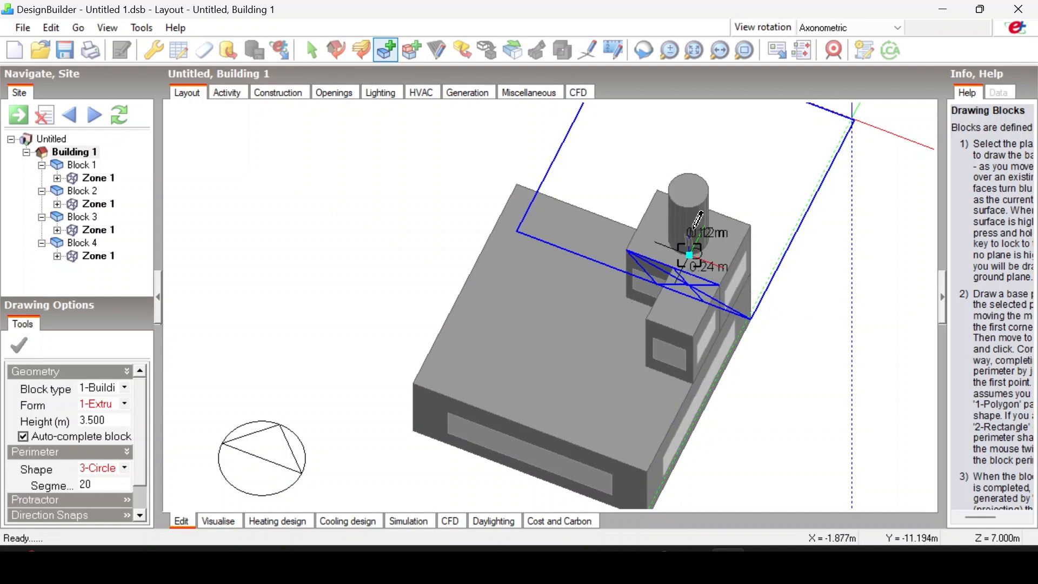
pyautogui.rightClick(696, 233)
pyautogui.click(736, 253)
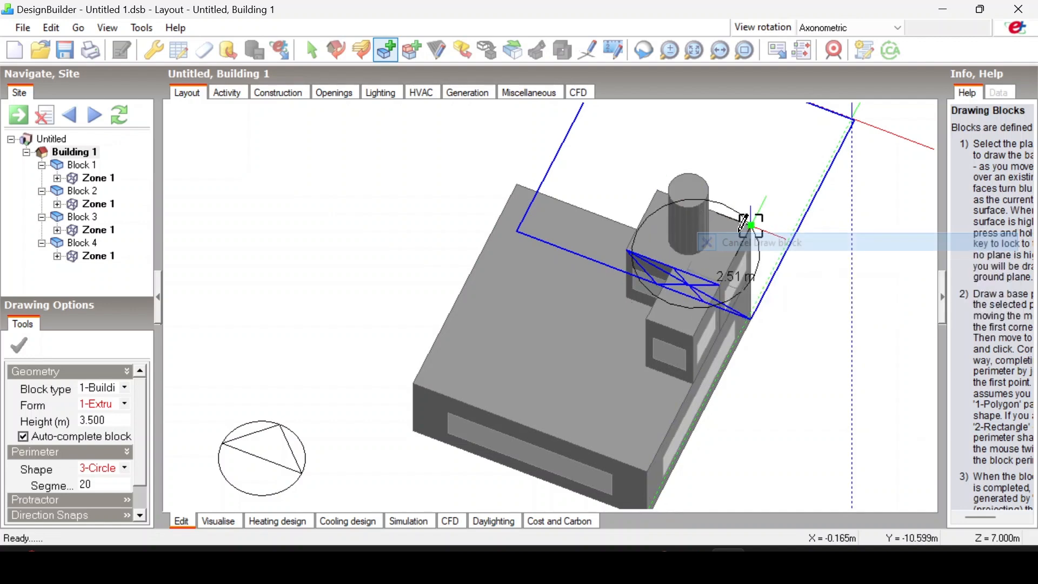
pyautogui.click(699, 200)
pyautogui.press('Delete')
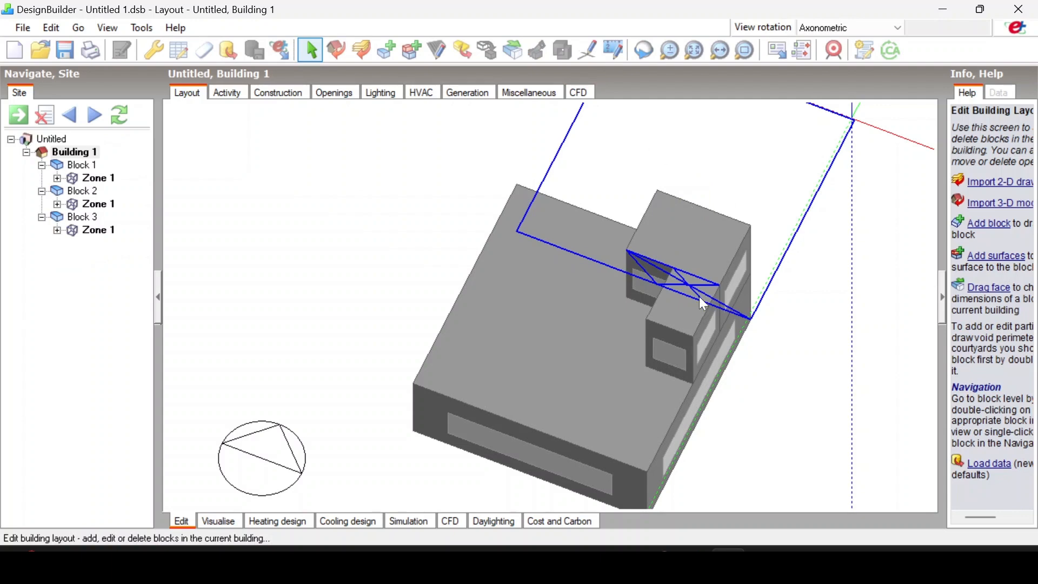
# - Look over the remaining blocks in axonometric view and set the view rotation back to Plan
pyautogui.moveTo(576, 263); pyautogui.dragTo(741, 238, button='middle')
pyautogui.scroll(2, 569, 180)
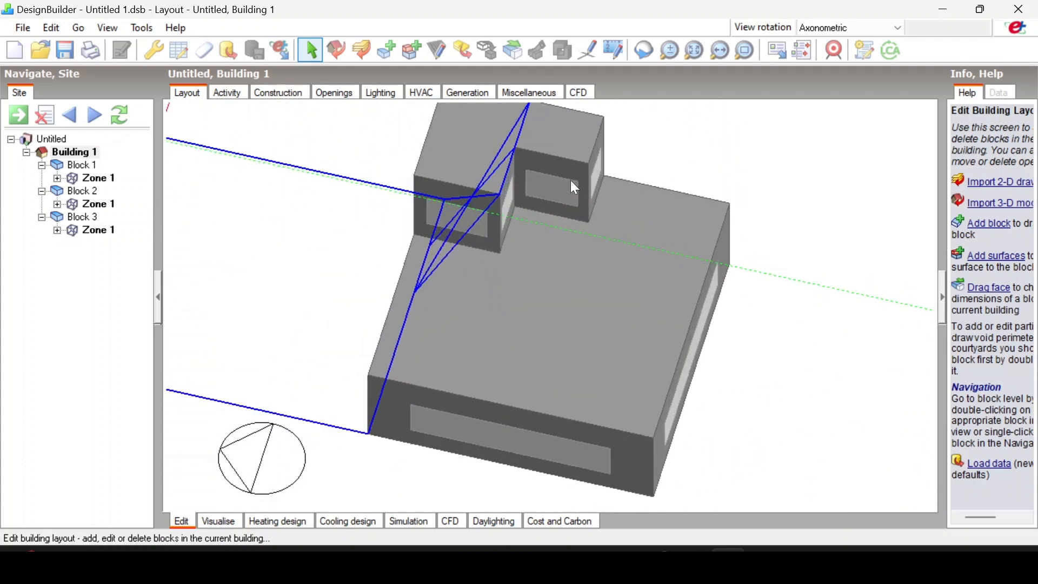
pyautogui.click(816, 28)
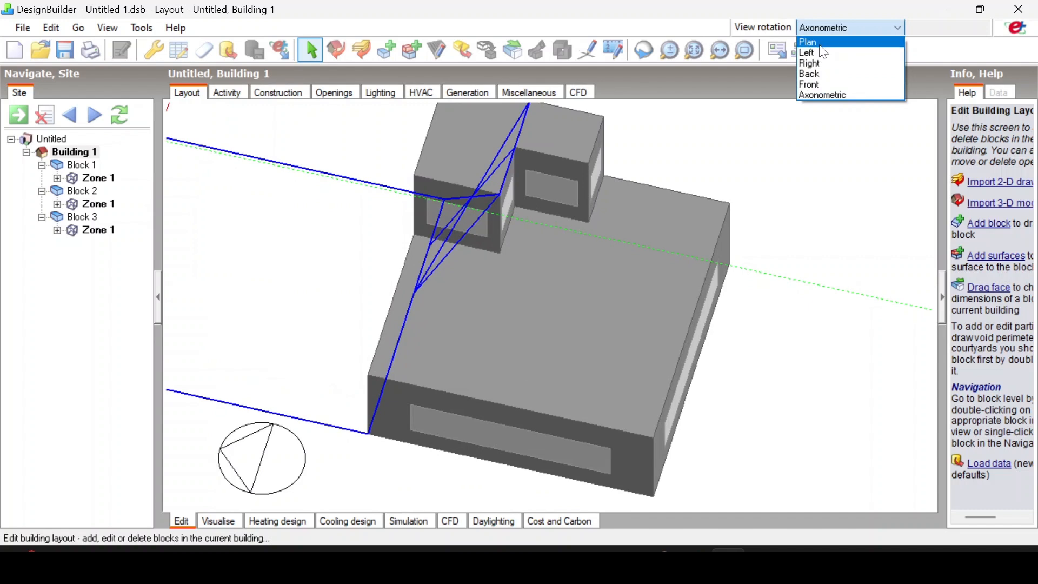
pyautogui.click(818, 40)
pyautogui.scroll(4, 575, 368)
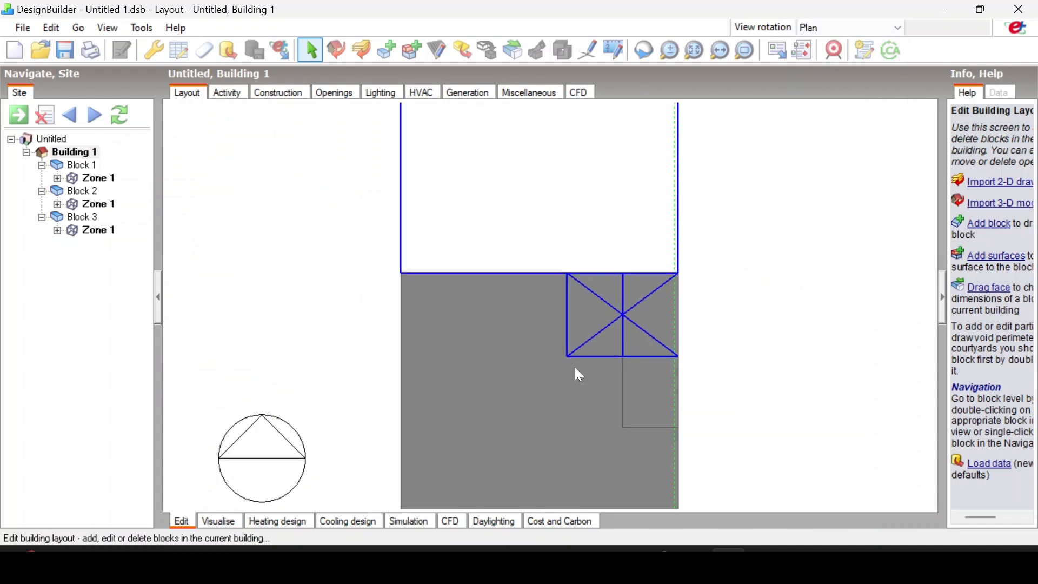
pyautogui.moveTo(576, 331); pyautogui.dragTo(608, 365, button='middle')
pyautogui.click(851, 32)
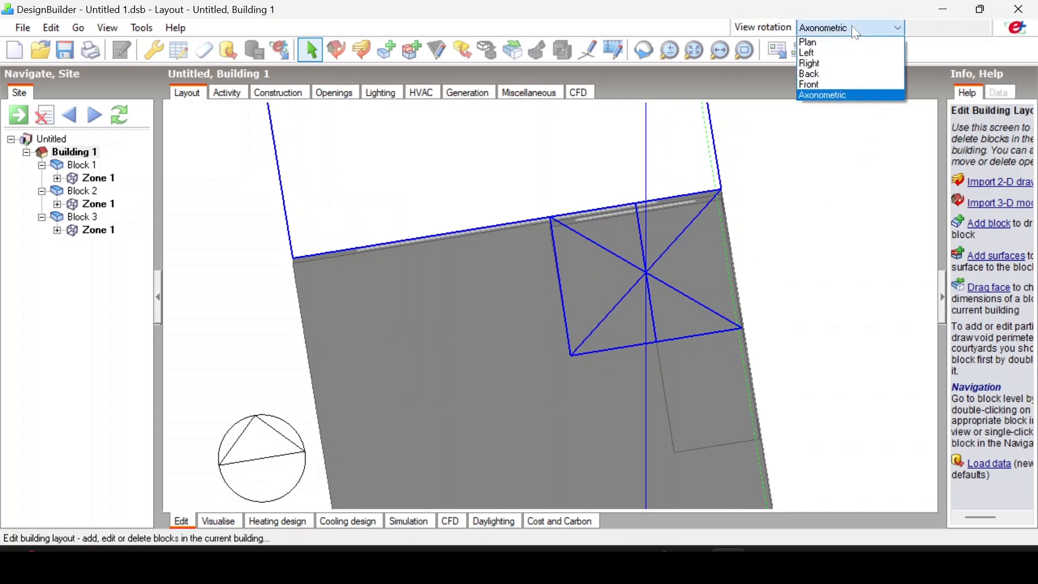
pyautogui.click(816, 42)
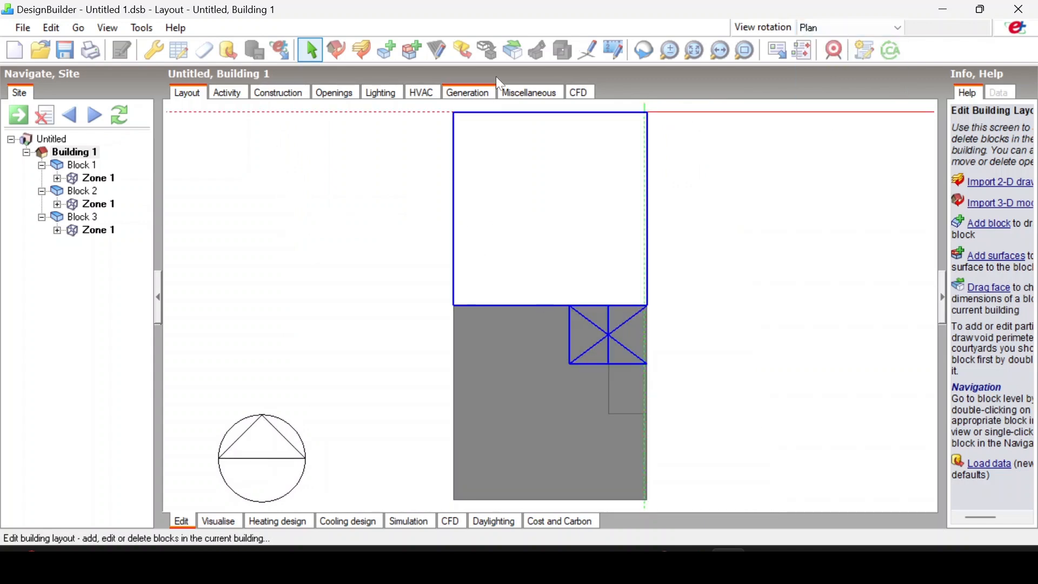
# - Try to add a 3-Circle block with 4 segments and a radius of about 1.19 m, centred on the larger upper block's crossing diagonals
pyautogui.click(393, 47)
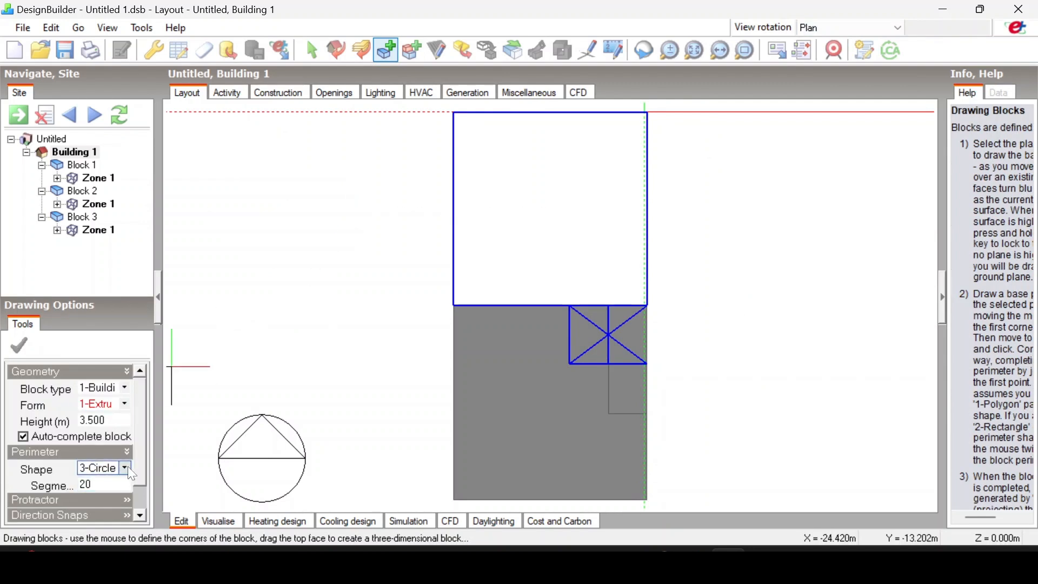
pyautogui.click(103, 485)
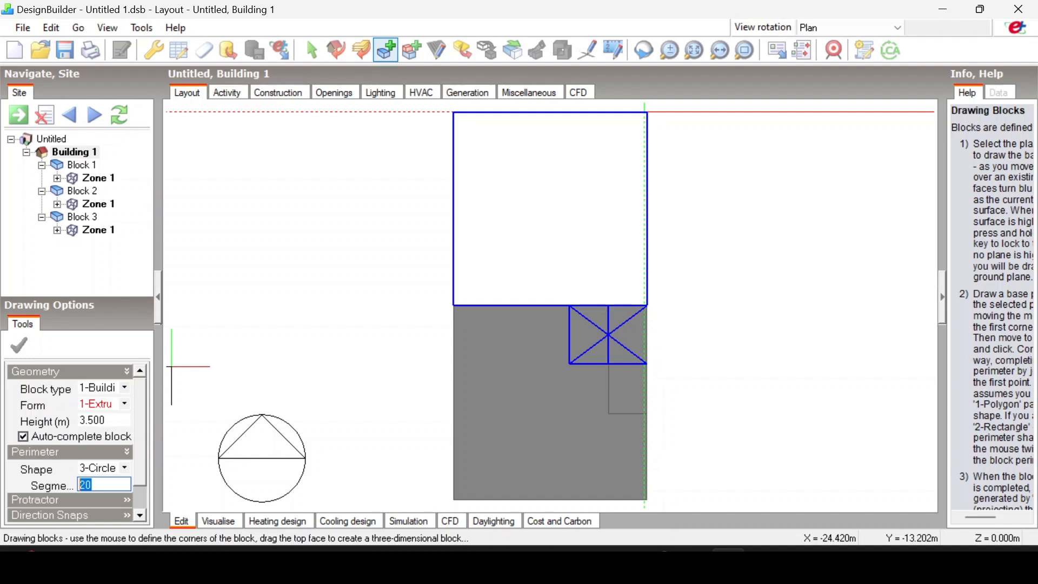
pyautogui.write('4')
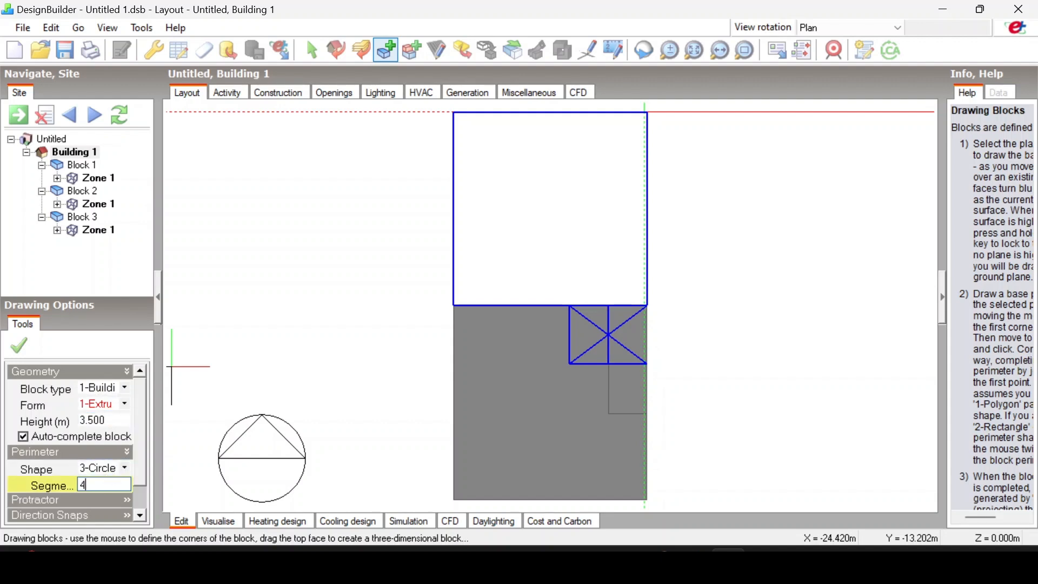
pyautogui.press('Return')
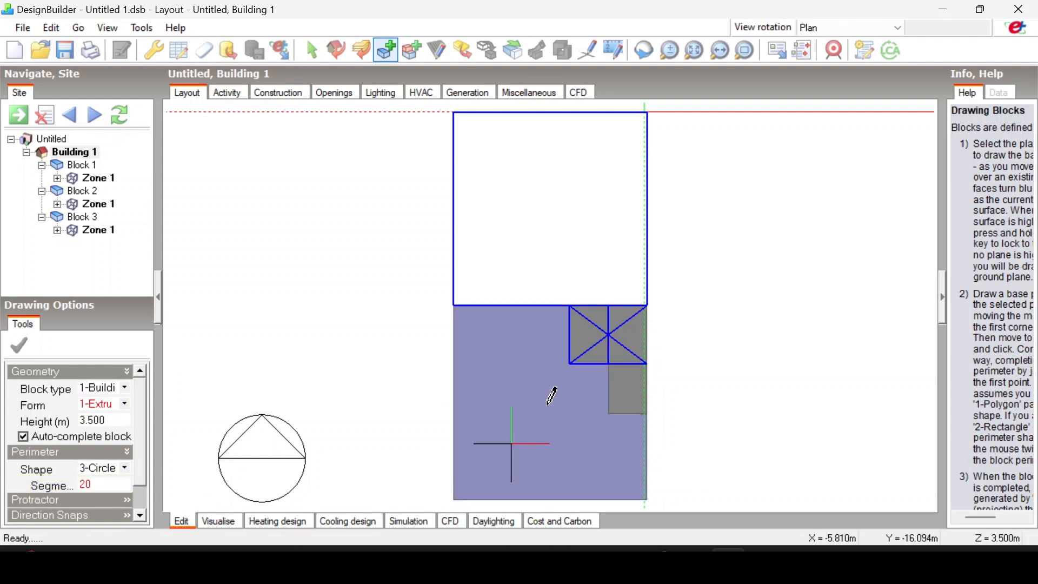
pyautogui.scroll(1, 609, 328)
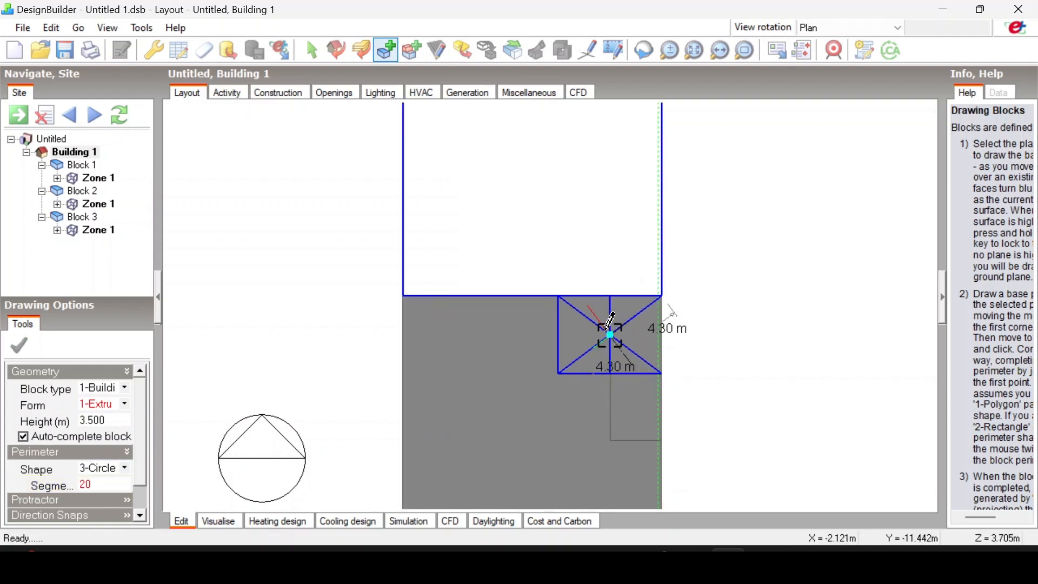
pyautogui.click(630, 350)
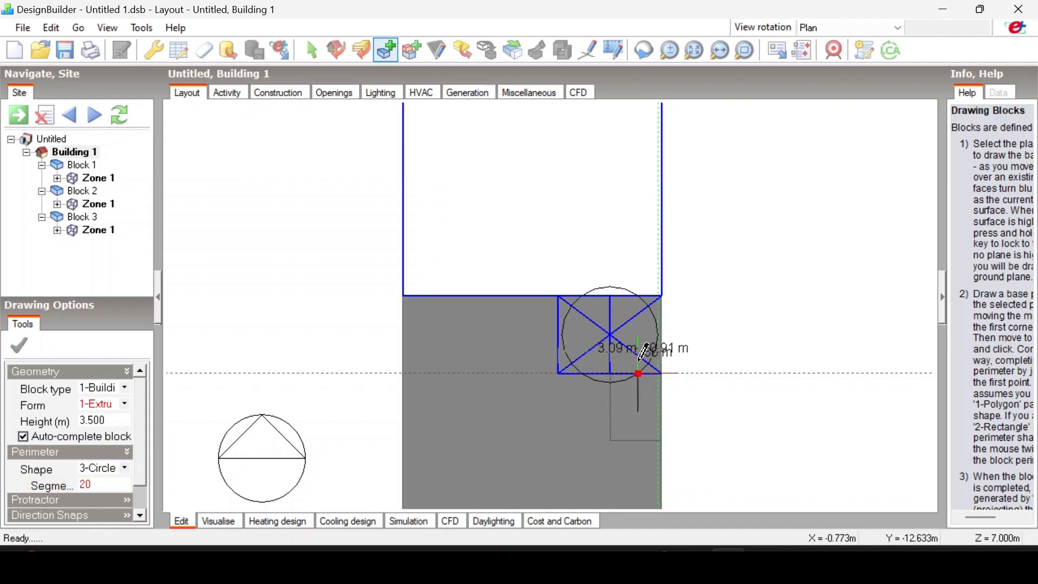
pyautogui.scroll(5, 641, 351)
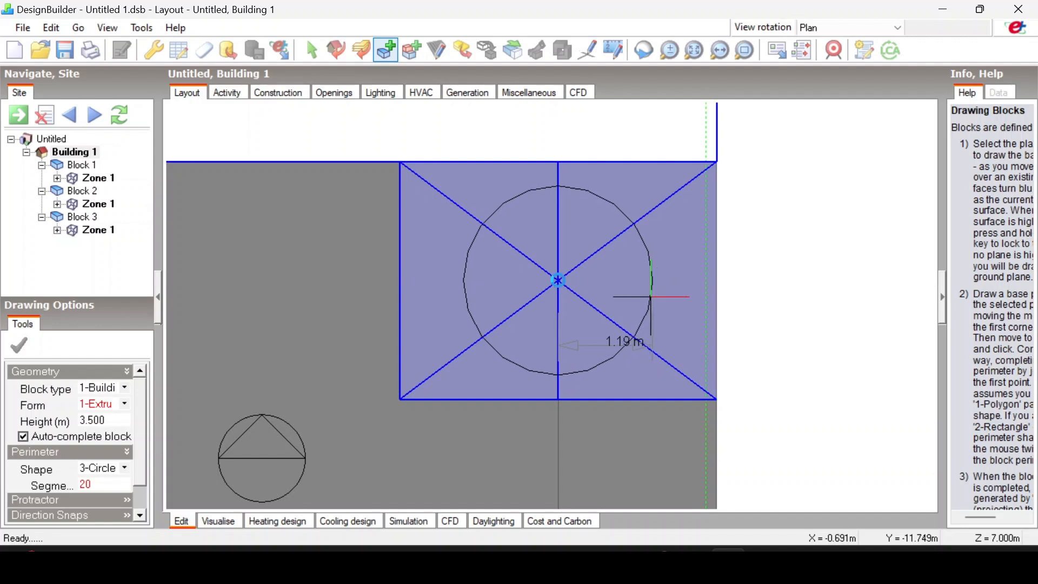
pyautogui.click(651, 297)
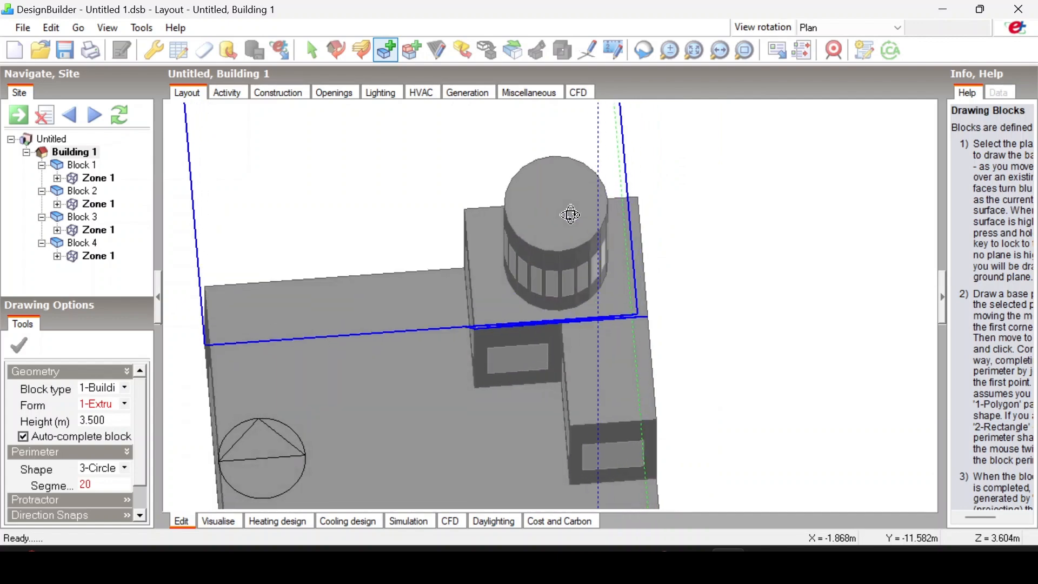
# - Undo the round block on the larger upper block and set the view rotation to Plan
pyautogui.moveTo(571, 215)
pyautogui.mouseDown(button='middle')
pyautogui.moveTo(582, 177)
pyautogui.moveTo(696, 143)
pyautogui.moveTo(630, 254)
pyautogui.mouseUp(button='middle')
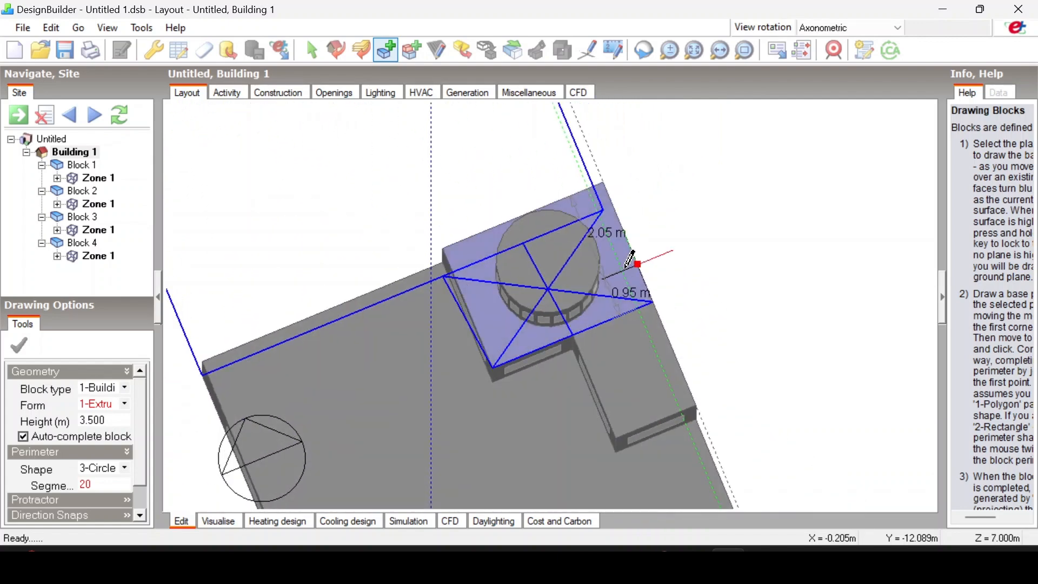
pyautogui.hotkey('ctrl', 'z')
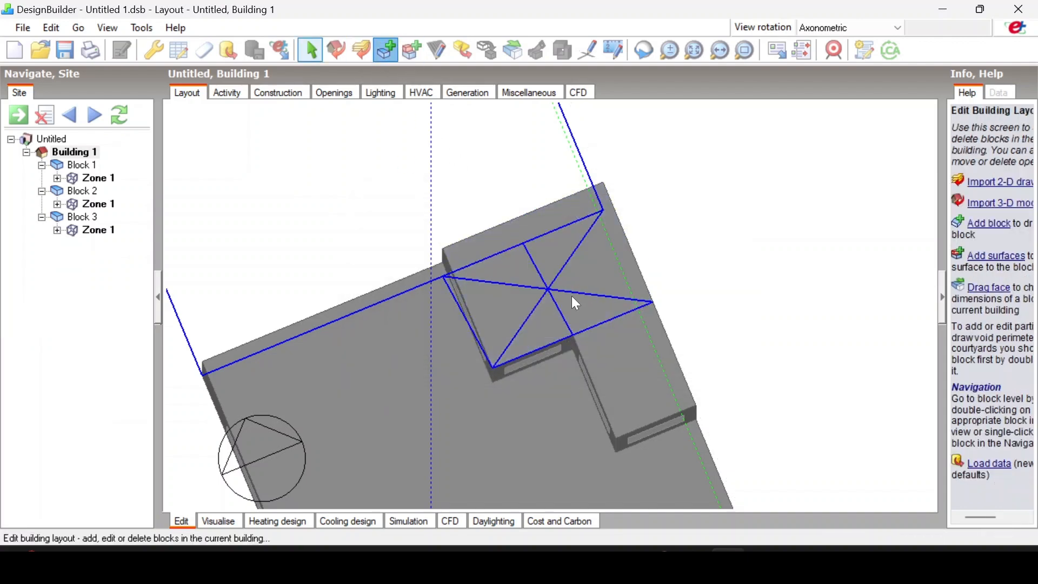
pyautogui.click(846, 28)
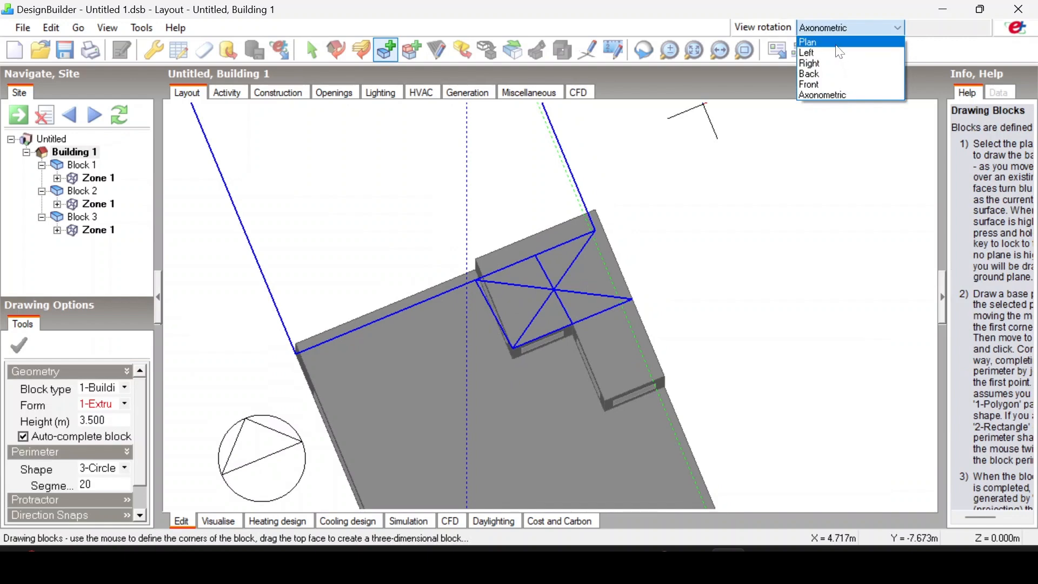
pyautogui.click(838, 44)
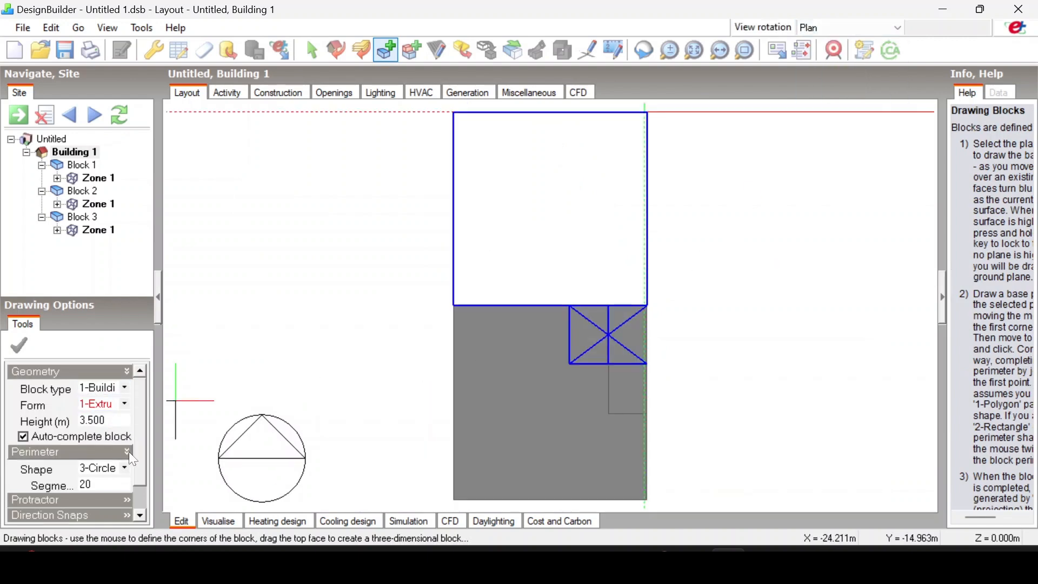
# - Add a 3-Circle block with 4 segments and a radius of about 0.78 m, centred where the diagonals cross on the larger upper block
pyautogui.click(131, 487)
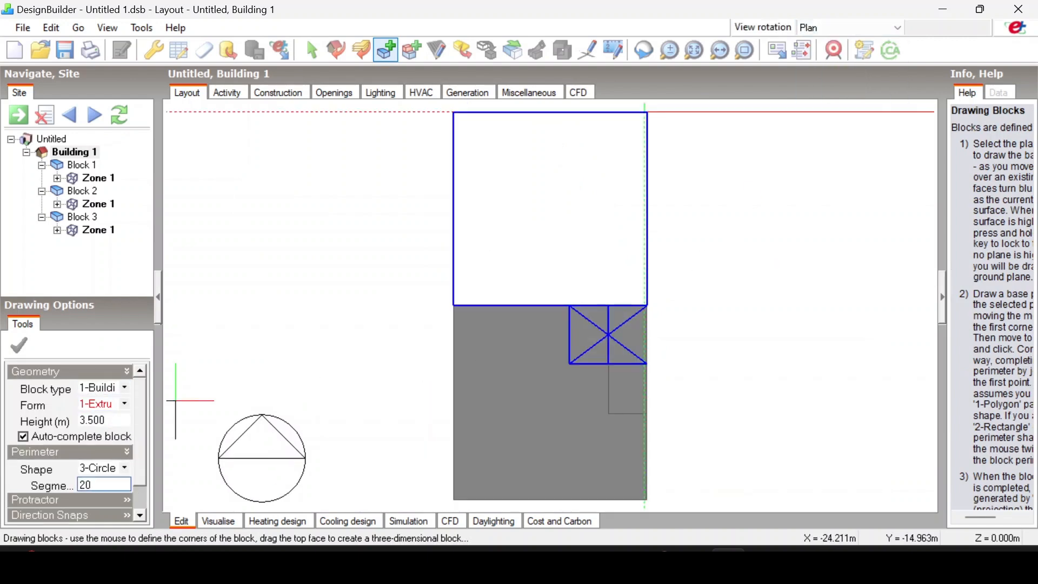
pyautogui.press('BackSpace')
pyautogui.press('BackSpace')
pyautogui.press('Return')
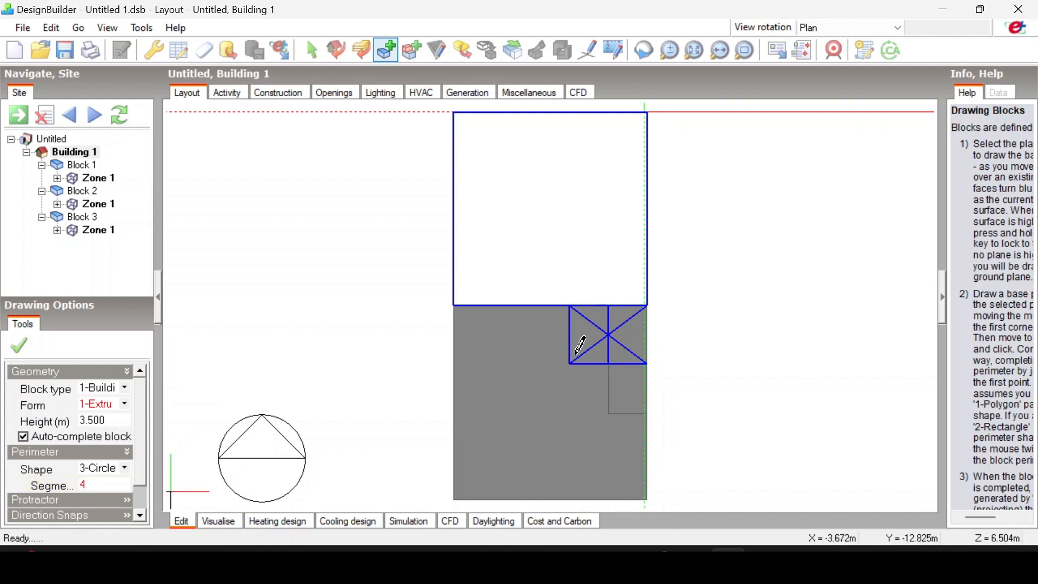
pyautogui.scroll(2, 609, 332)
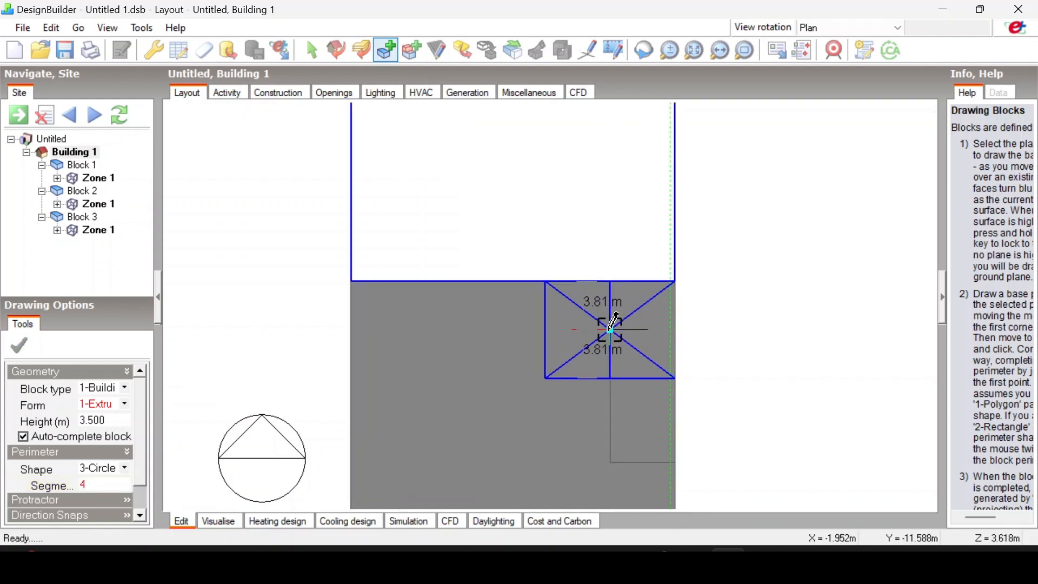
pyautogui.click(610, 330)
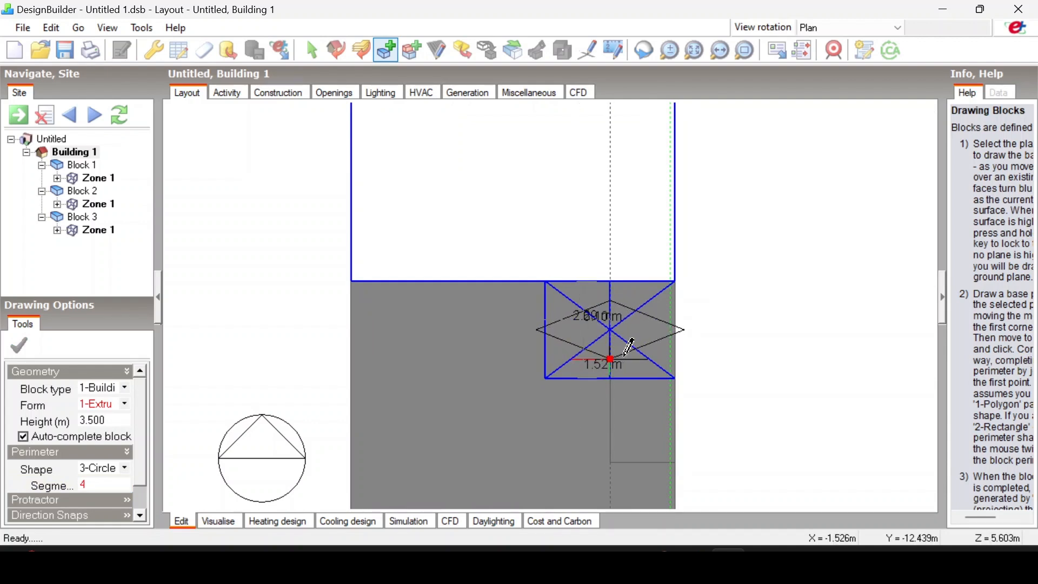
pyautogui.scroll(4, 640, 323)
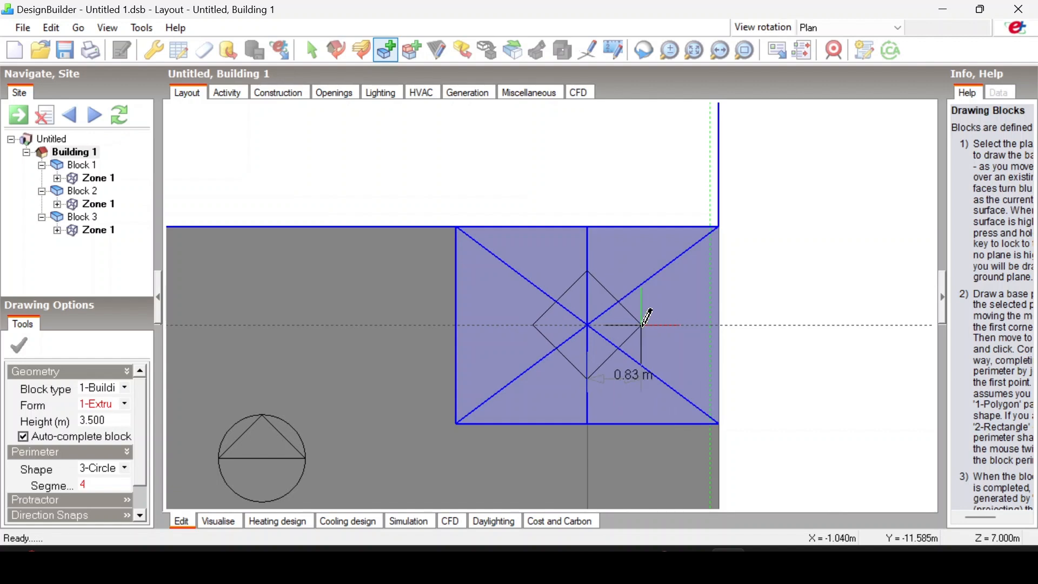
pyautogui.click(638, 325)
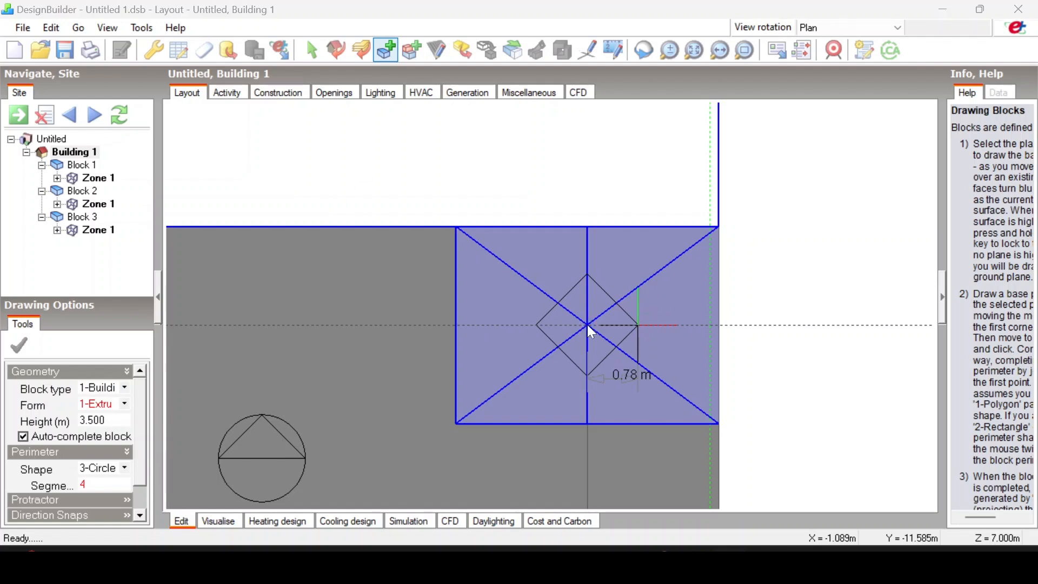
# - Keep 3-Circle as the perimeter shape, cancel block drawing, and view the four-sided block in axonometric orientation
pyautogui.moveTo(613, 375)
pyautogui.mouseDown(button='middle')
pyautogui.moveTo(660, 305)
pyautogui.moveTo(730, 332)
pyautogui.mouseUp(button='middle')
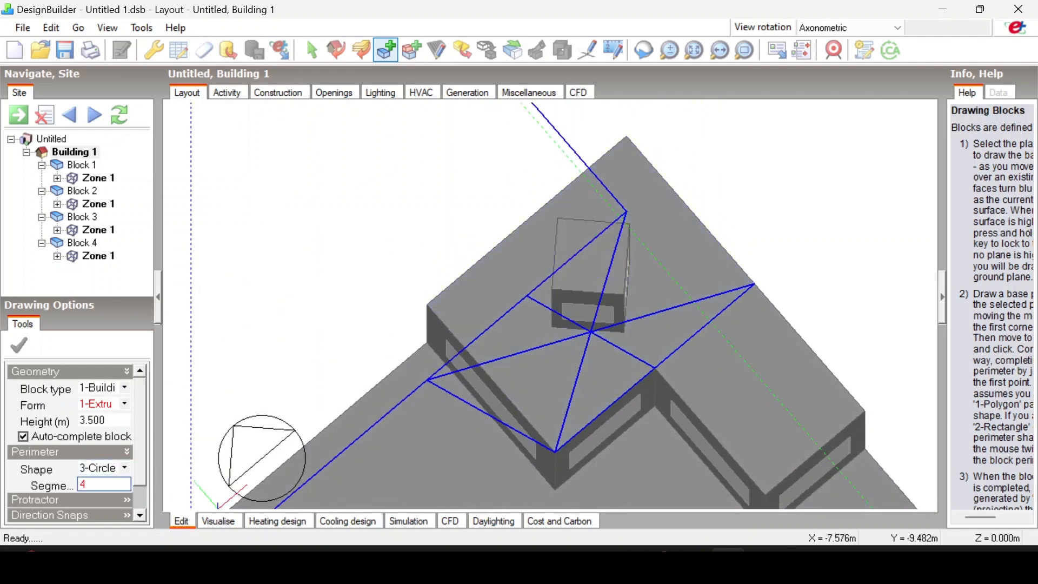
pyautogui.click(124, 468)
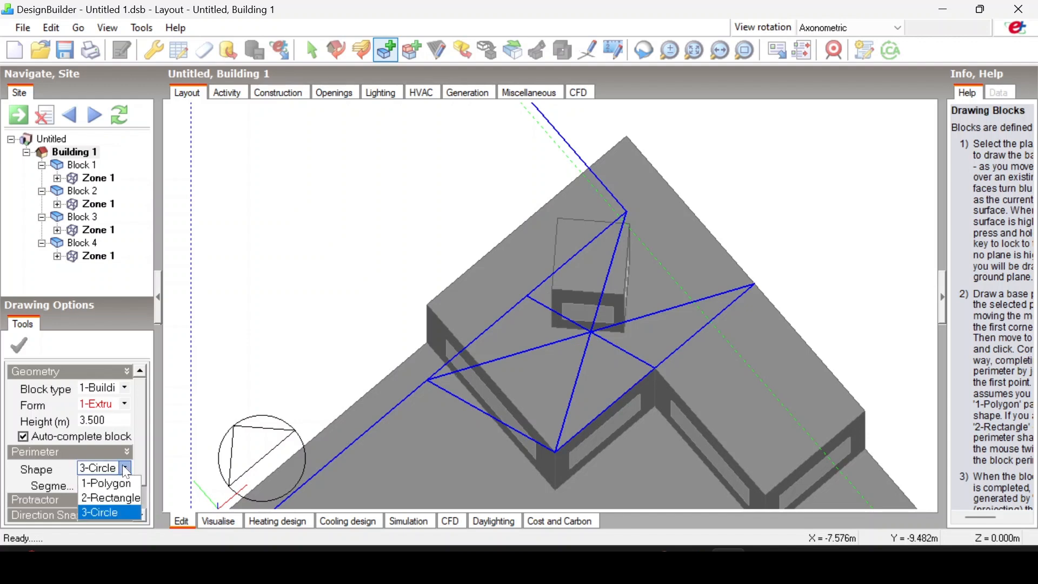
pyautogui.click(105, 512)
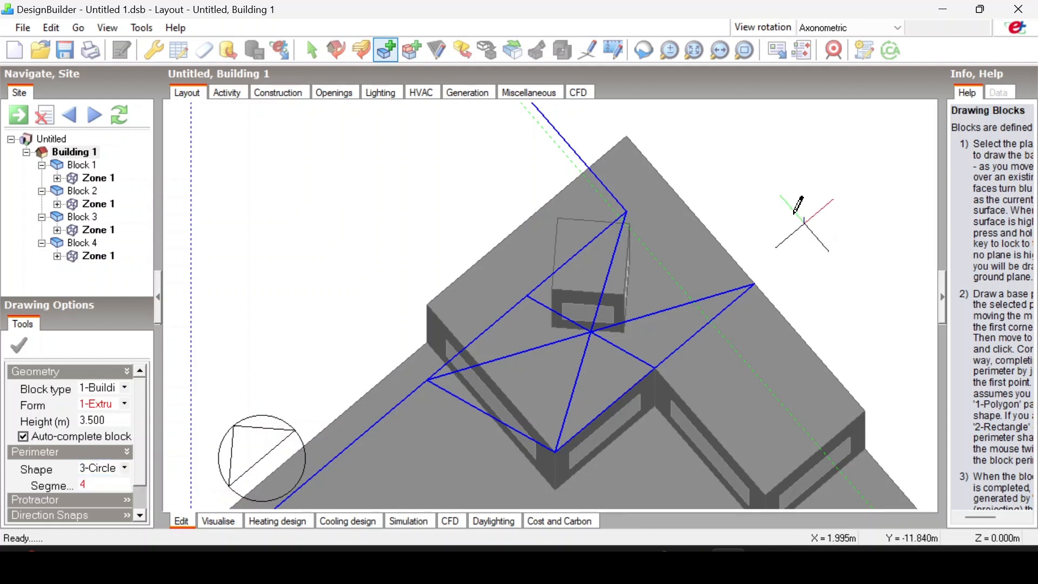
pyautogui.rightClick(790, 201)
pyautogui.click(797, 211)
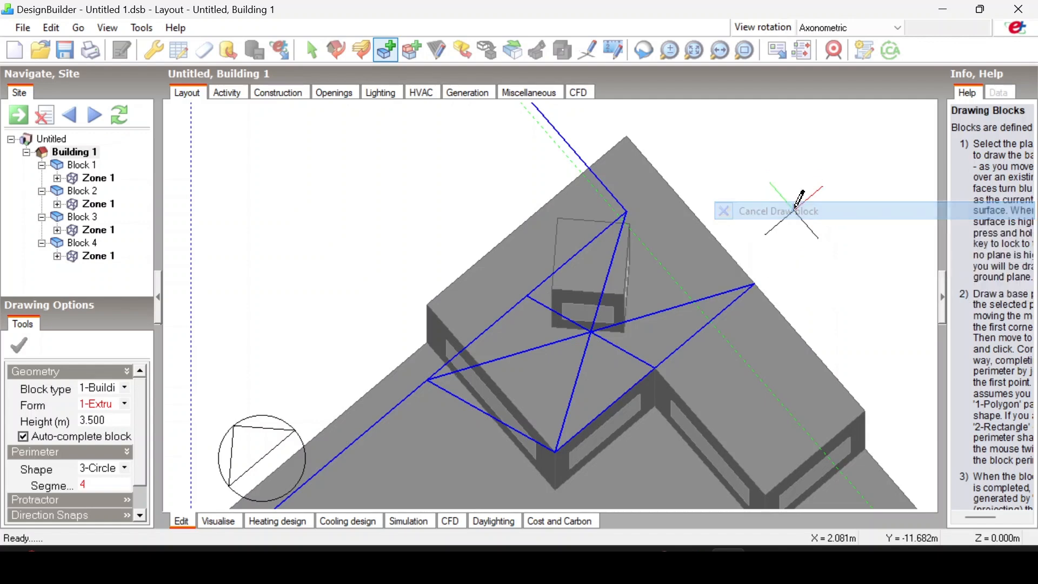
pyautogui.scroll(-2, 799, 217)
pyautogui.moveTo(799, 218); pyautogui.dragTo(535, 296, button='middle')
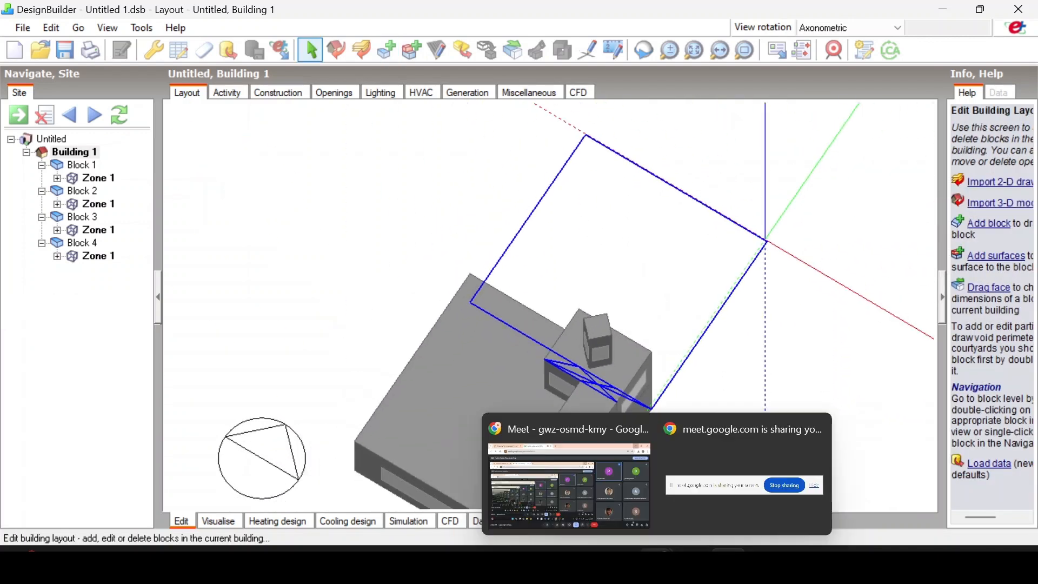
# - Switch to the Google Meet window to check the call, and return to DesignBuilder
pyautogui.click(614, 480)
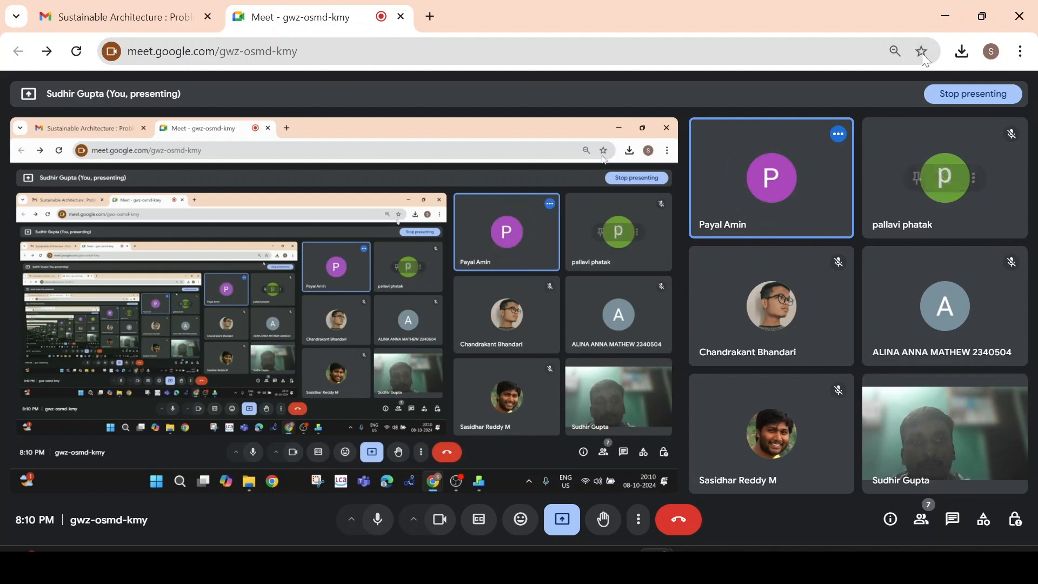
pyautogui.click(943, 17)
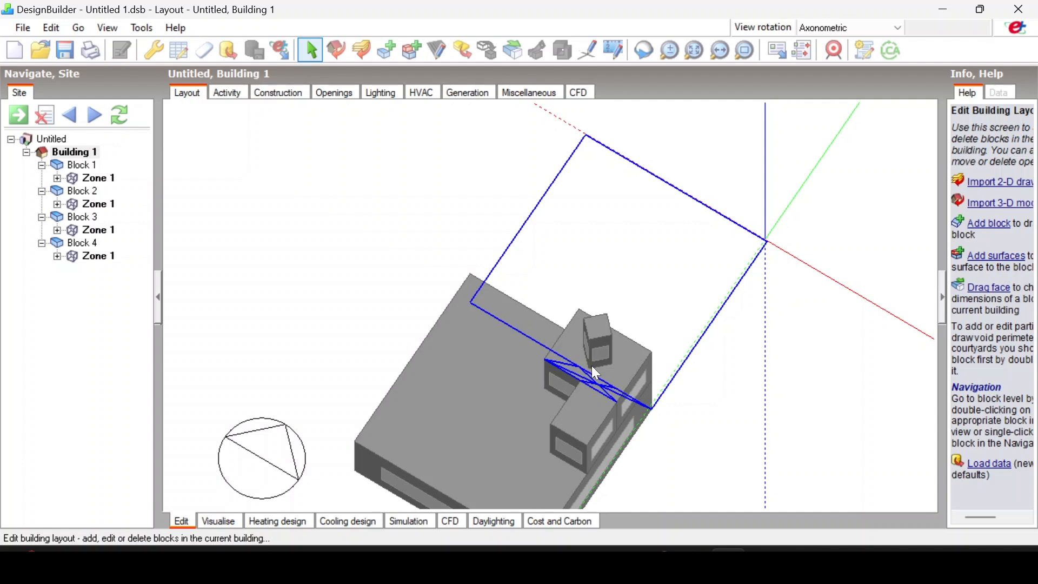
# - Examine the stacked blocks, their windows and the construction lines up close by zooming and panning around the model
pyautogui.scroll(-5, 601, 328)
pyautogui.scroll(2, 576, 348)
pyautogui.scroll(5, 576, 348)
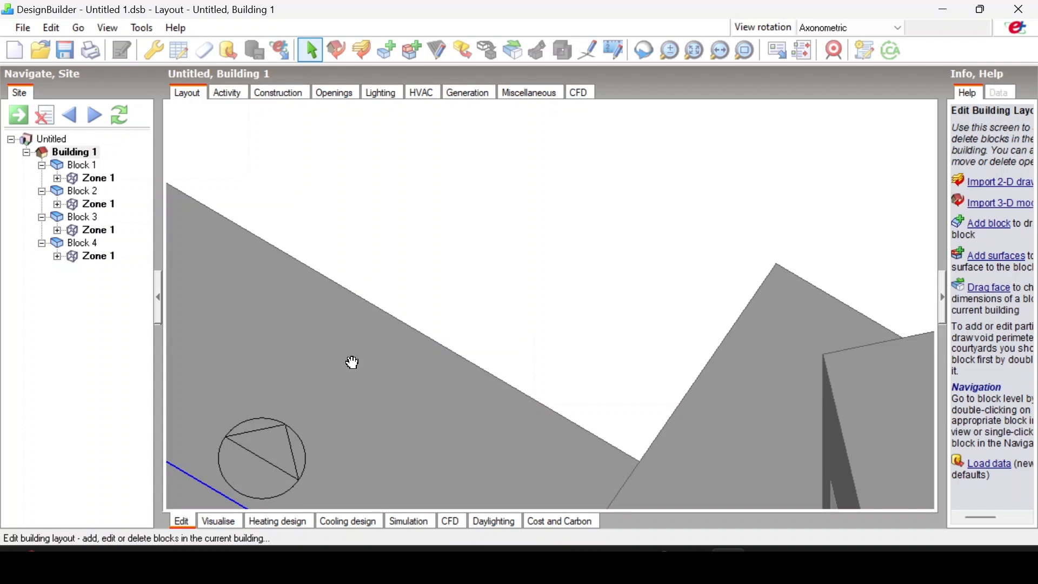
pyautogui.scroll(5, 375, 345)
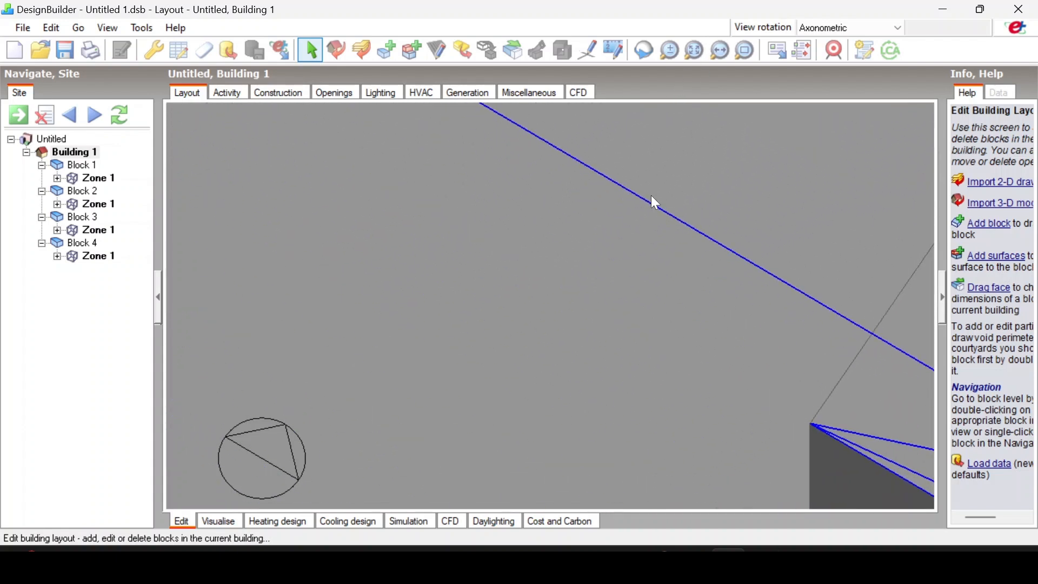
pyautogui.scroll(-5, 586, 220)
pyautogui.moveTo(533, 300); pyautogui.dragTo(664, 253, button='middle')
pyautogui.scroll(5, 635, 234)
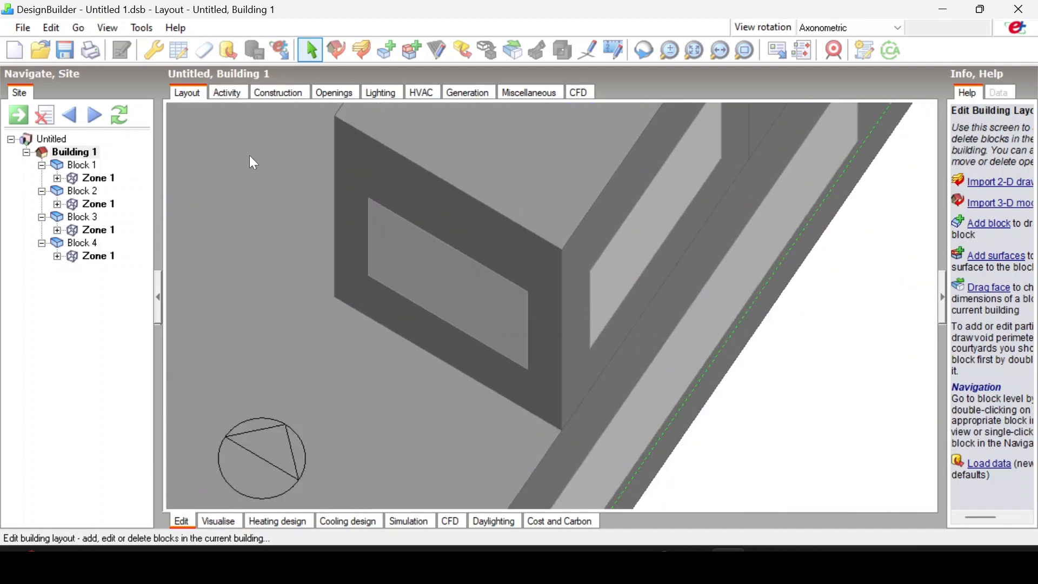
pyautogui.moveTo(248, 152); pyautogui.dragTo(653, 331, button='middle')
pyautogui.scroll(-3, 358, 205)
pyautogui.moveTo(359, 204); pyautogui.dragTo(307, 321, button='middle')
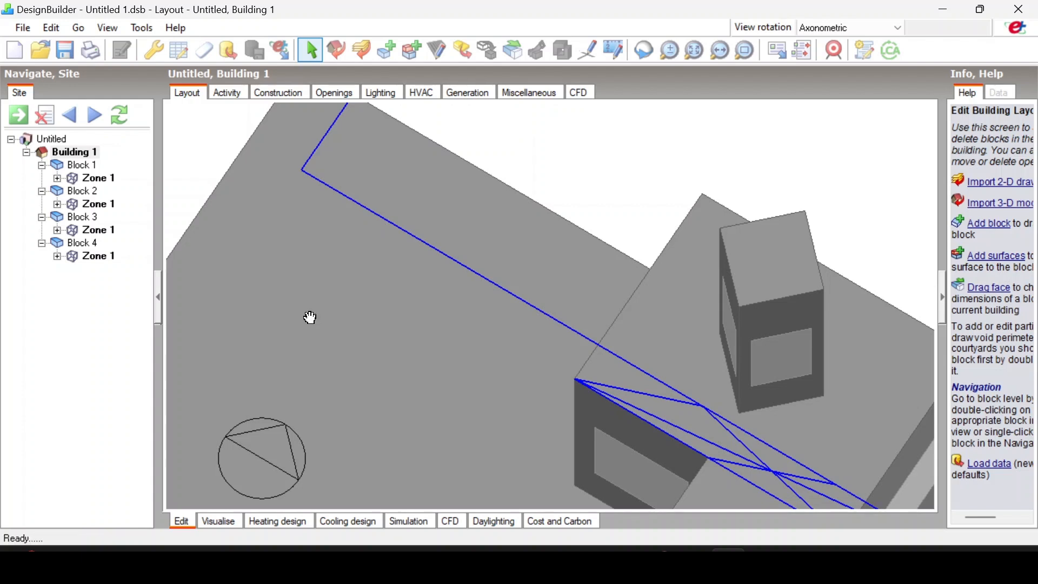
pyautogui.moveTo(310, 317); pyautogui.dragTo(7, 90, button='middle')
pyautogui.scroll(3, 609, 297)
pyautogui.moveTo(627, 301); pyautogui.dragTo(468, 381, button='middle')
pyautogui.scroll(1, 466, 381)
pyautogui.scroll(-4, 480, 343)
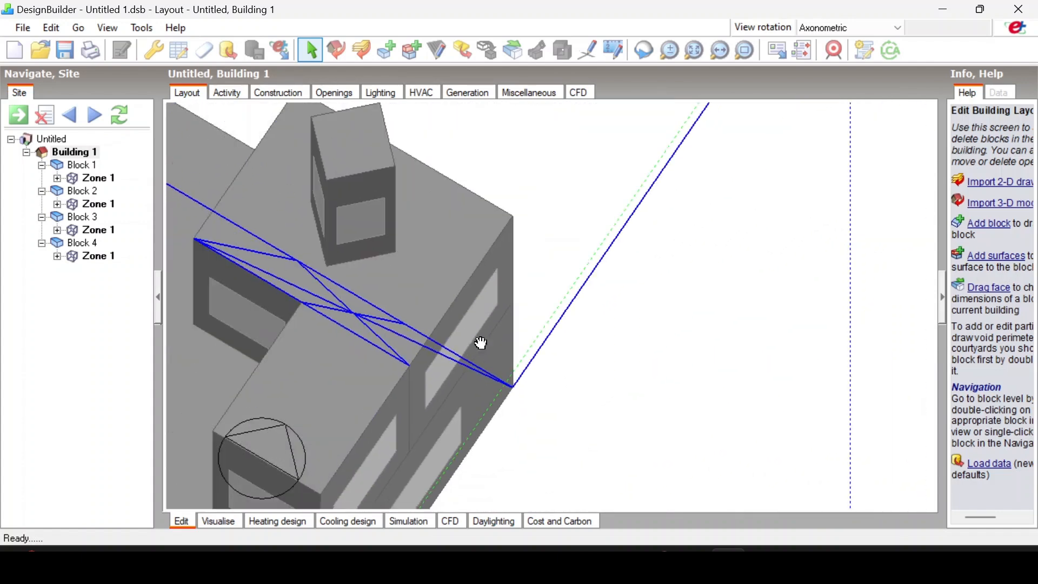
# - Examine the stacked blocks and their construction lines from several angles by orbiting and zooming around the model
pyautogui.moveTo(449, 345); pyautogui.dragTo(636, 296, button='middle')
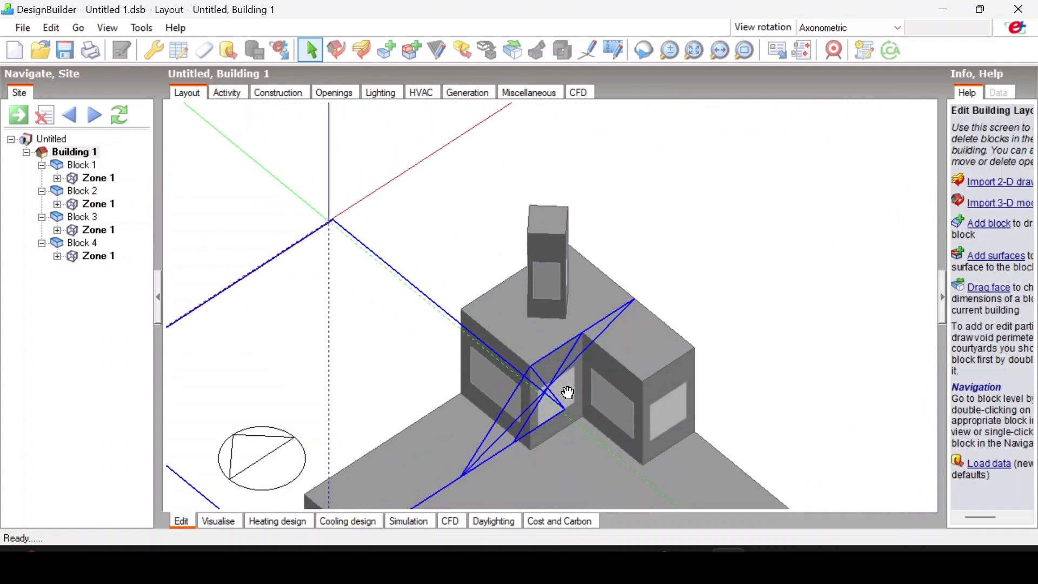
pyautogui.moveTo(568, 393); pyautogui.dragTo(568, 213, button='middle')
pyautogui.scroll(-2, 564, 293)
pyautogui.moveTo(564, 293); pyautogui.dragTo(488, 296, button='middle')
pyautogui.scroll(-1, 491, 309)
pyautogui.scroll(2, 490, 310)
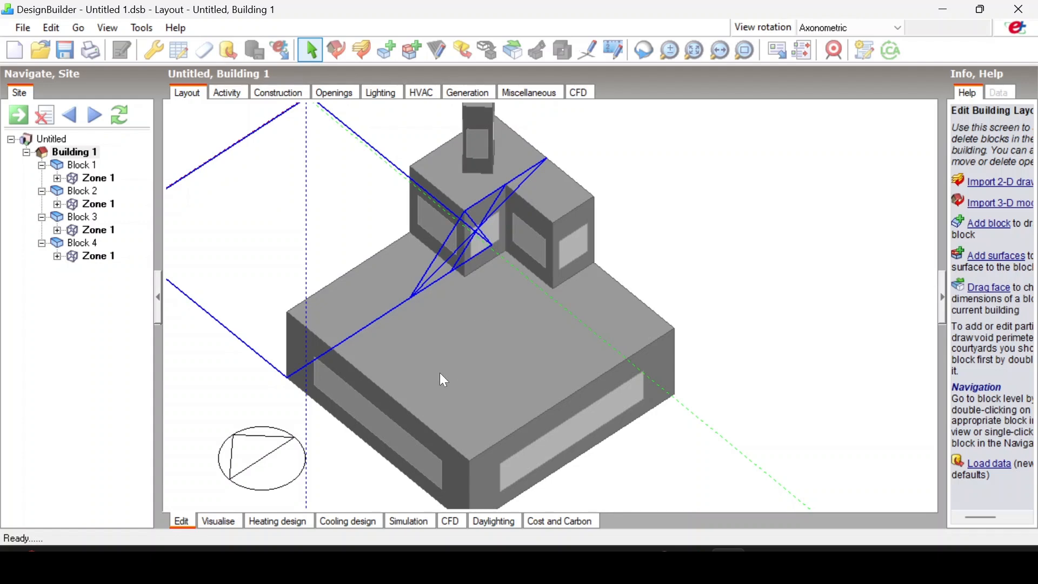
pyautogui.moveTo(439, 371); pyautogui.dragTo(668, 310, button='middle')
pyautogui.moveTo(547, 404); pyautogui.dragTo(728, 380, button='middle')
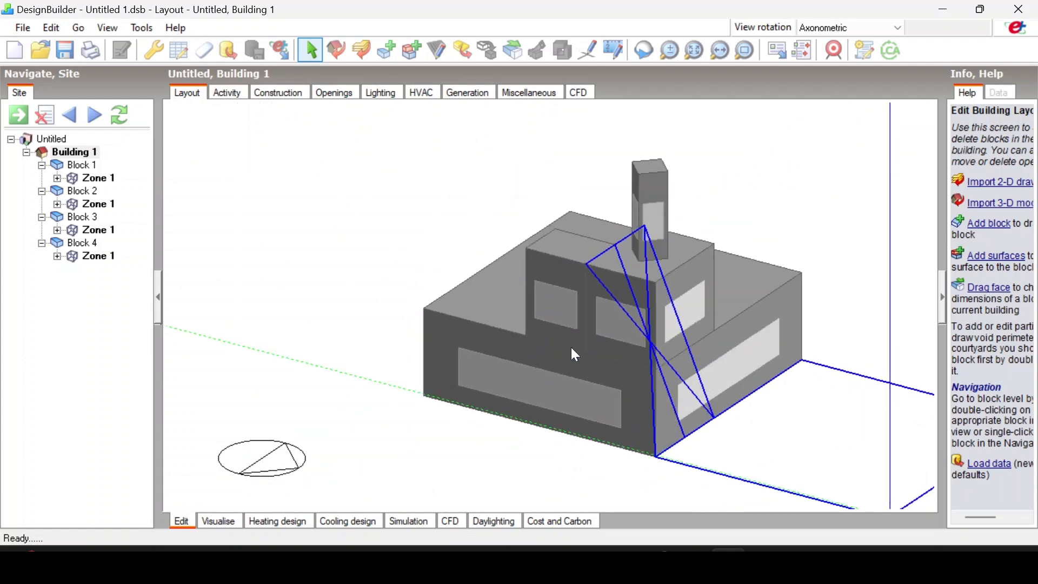
pyautogui.scroll(5, 571, 348)
pyautogui.scroll(-5, 572, 348)
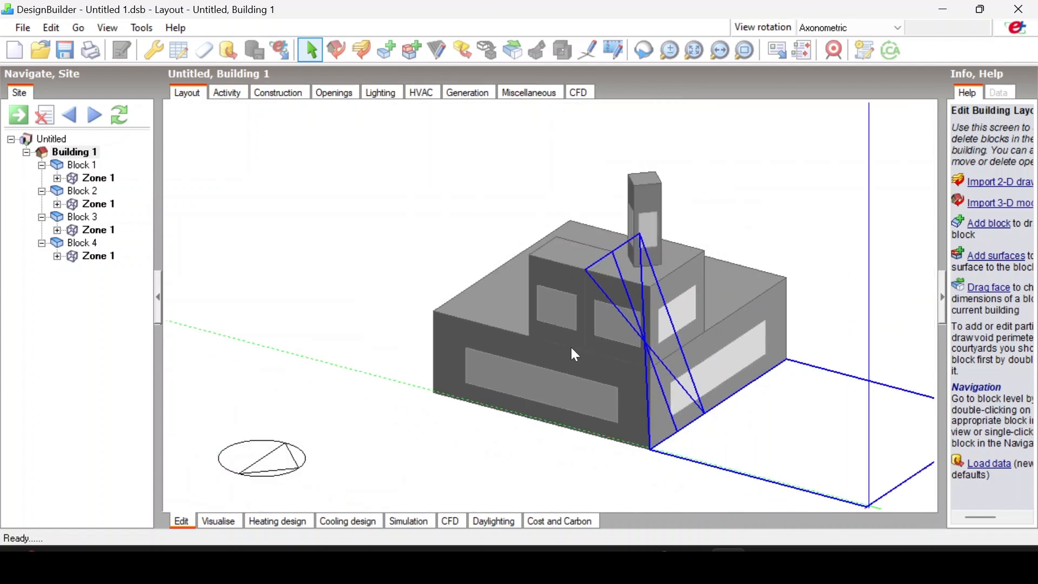
pyautogui.moveTo(571, 347); pyautogui.dragTo(455, 365, button='middle')
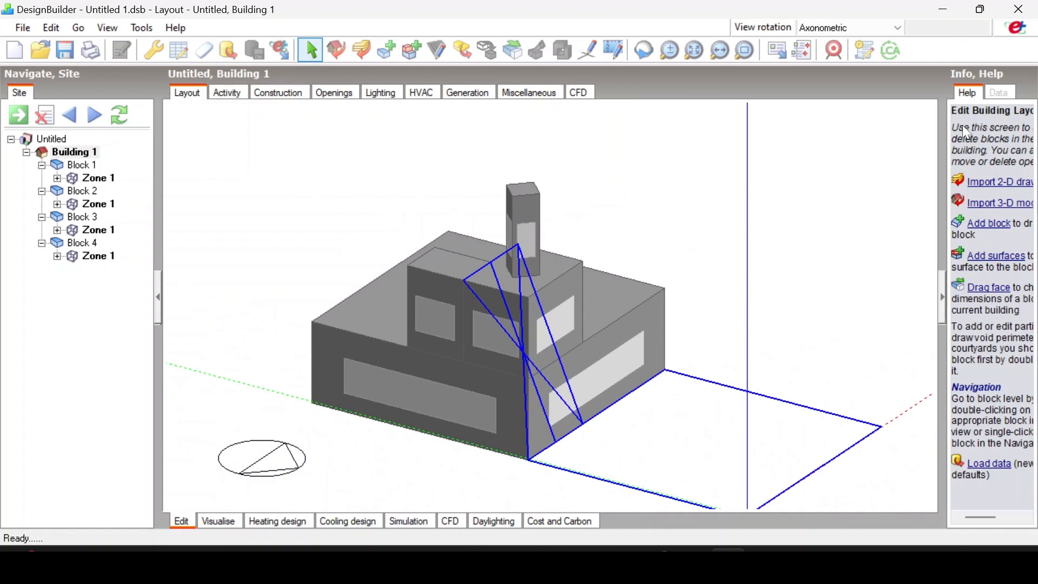
# - View the model in the Plan and Left rotations, tilting it away from the left elevation and back
pyautogui.click(876, 27)
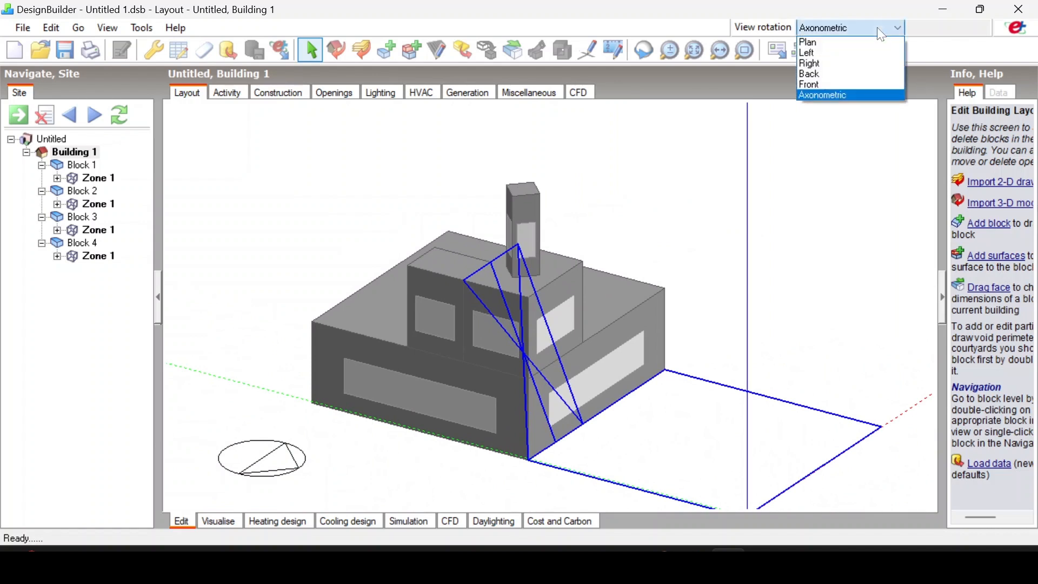
pyautogui.click(838, 44)
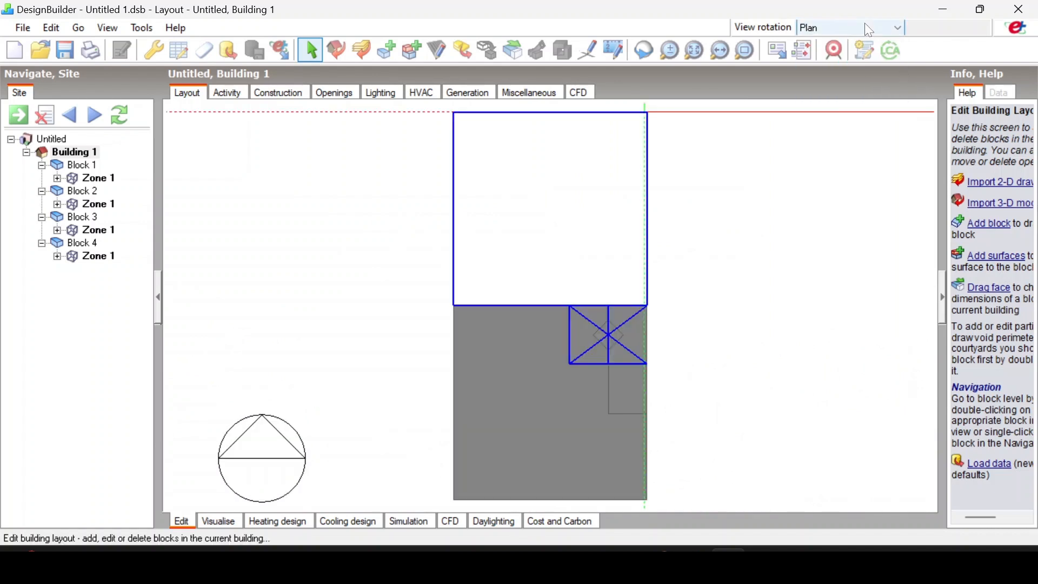
pyautogui.click(863, 23)
pyautogui.click(841, 53)
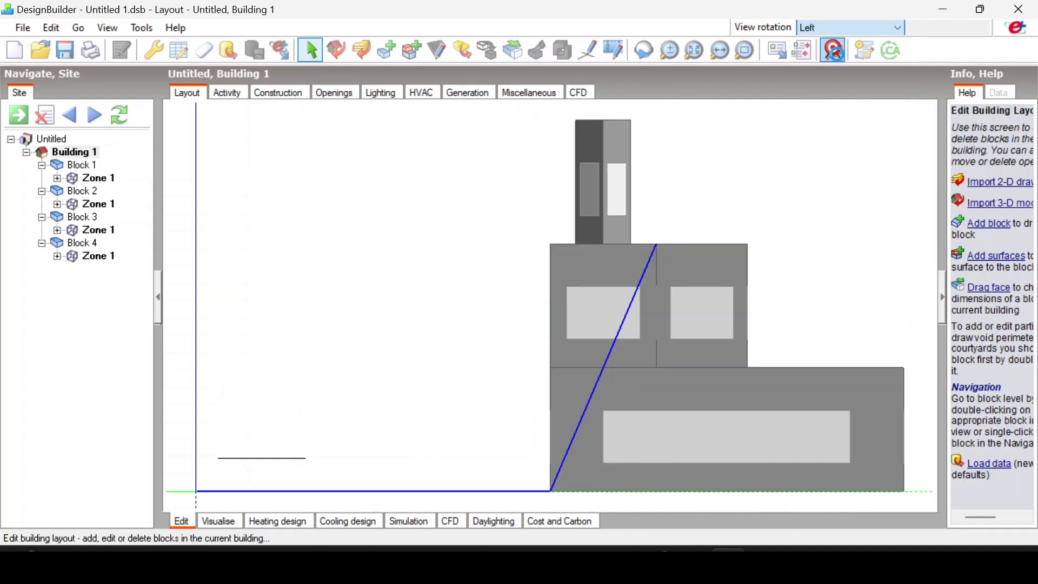
pyautogui.moveTo(635, 361); pyautogui.dragTo(594, 376, button='middle')
pyautogui.click(843, 27)
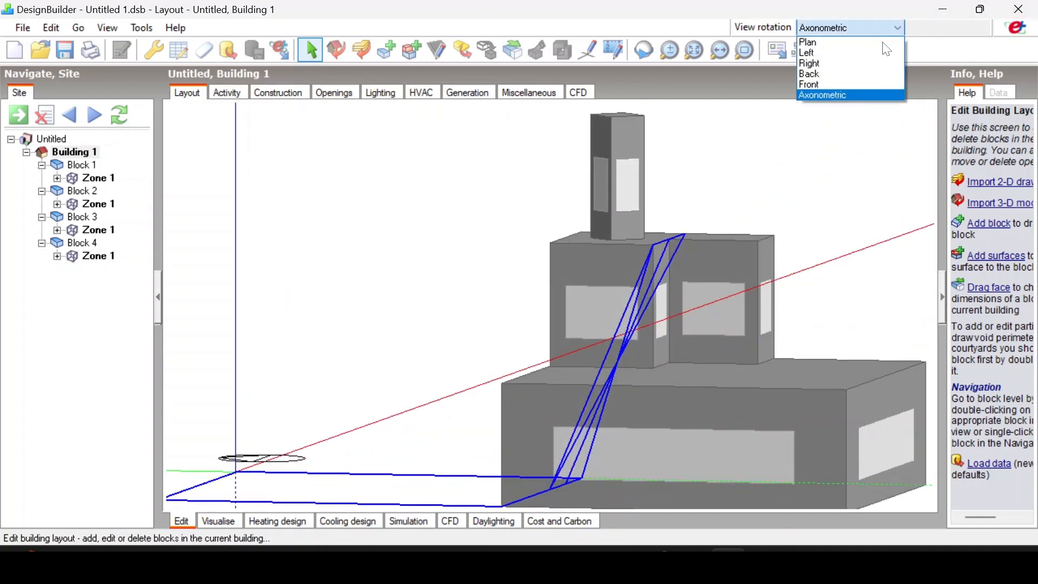
pyautogui.click(838, 54)
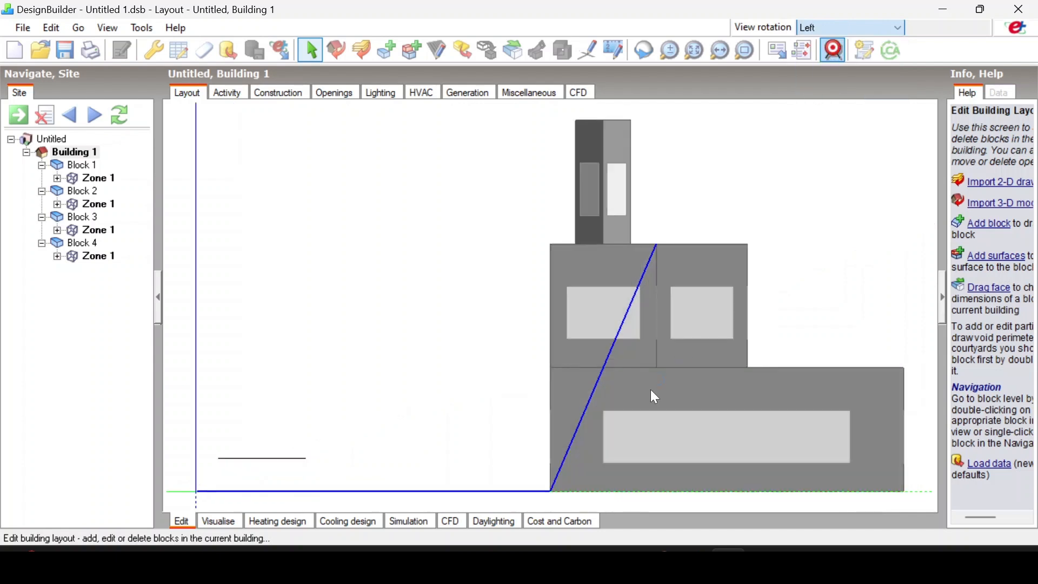
pyautogui.moveTo(667, 382); pyautogui.dragTo(667, 424, button='middle')
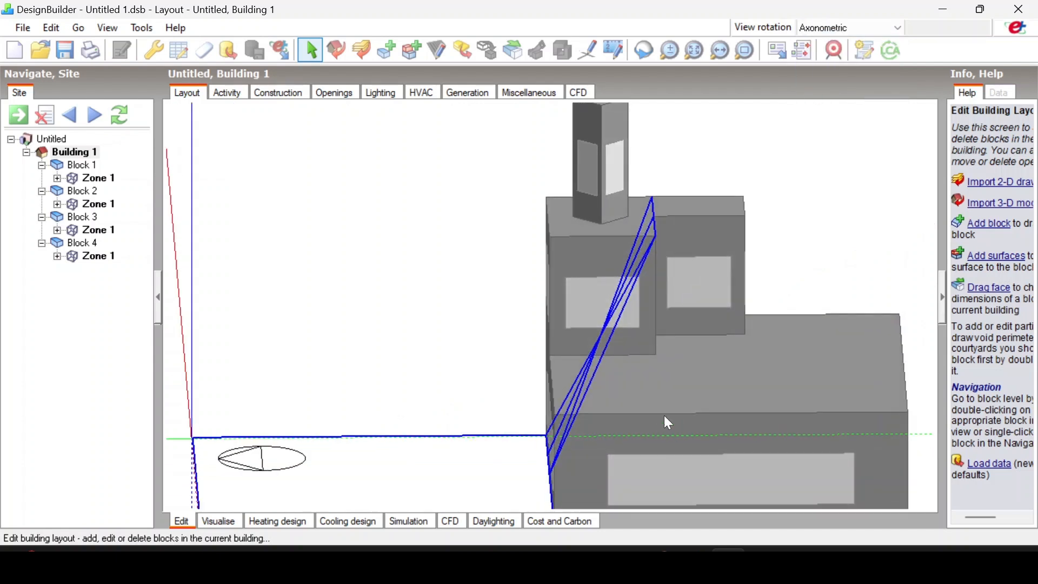
pyautogui.moveTo(788, 424); pyautogui.dragTo(789, 375, button='middle')
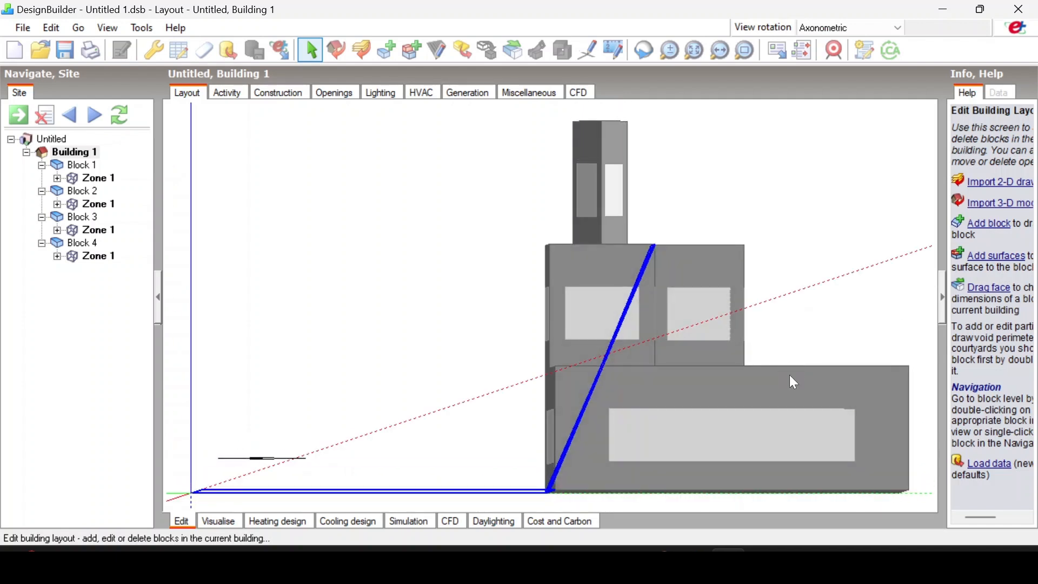
# - View the model in the Right rotation and tilt it slightly to show the block tops
pyautogui.click(878, 28)
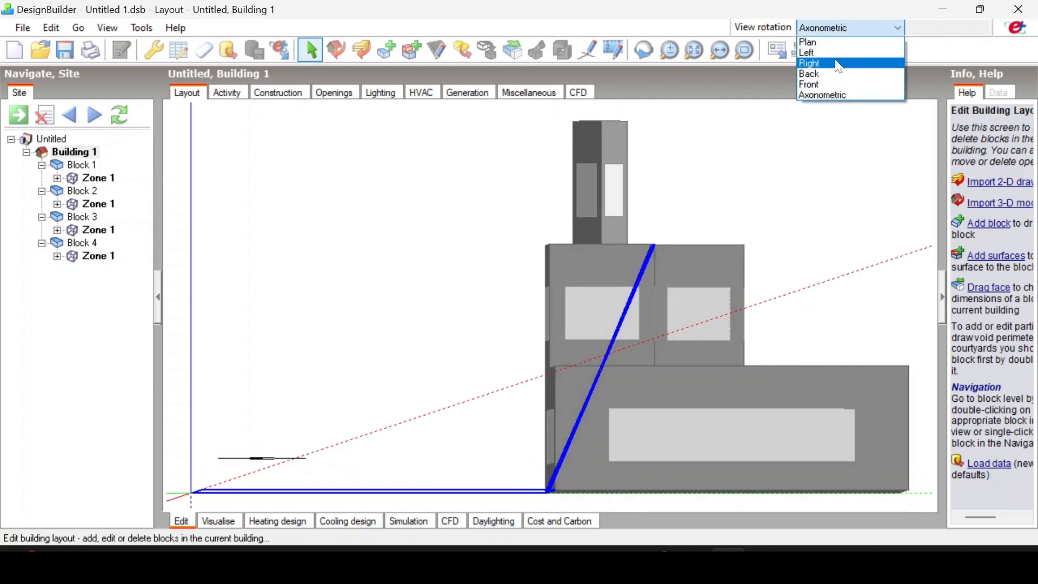
pyautogui.click(839, 64)
pyautogui.moveTo(508, 289); pyautogui.dragTo(514, 310, button='middle')
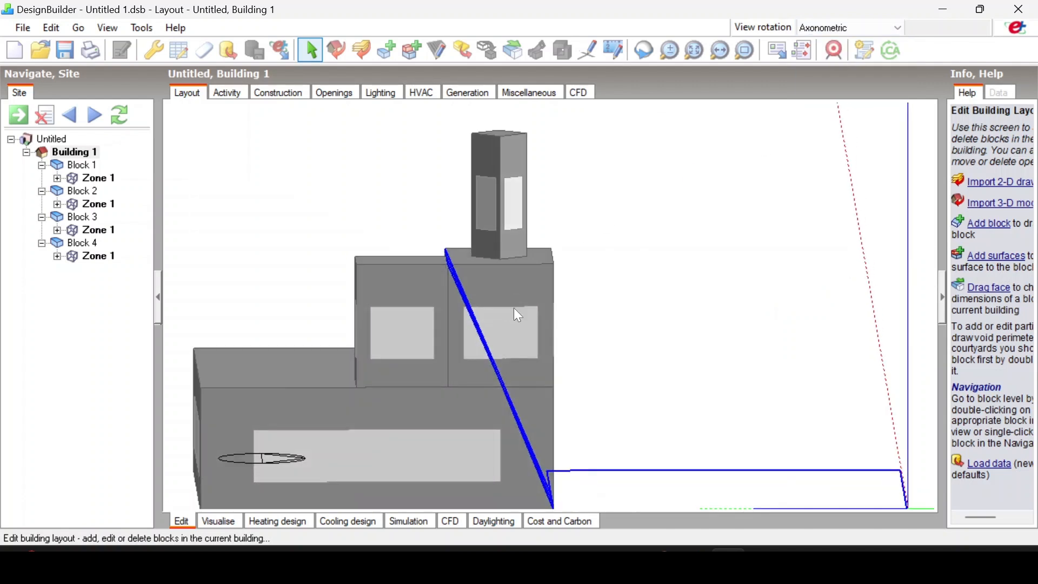
pyautogui.scroll(-2, 514, 308)
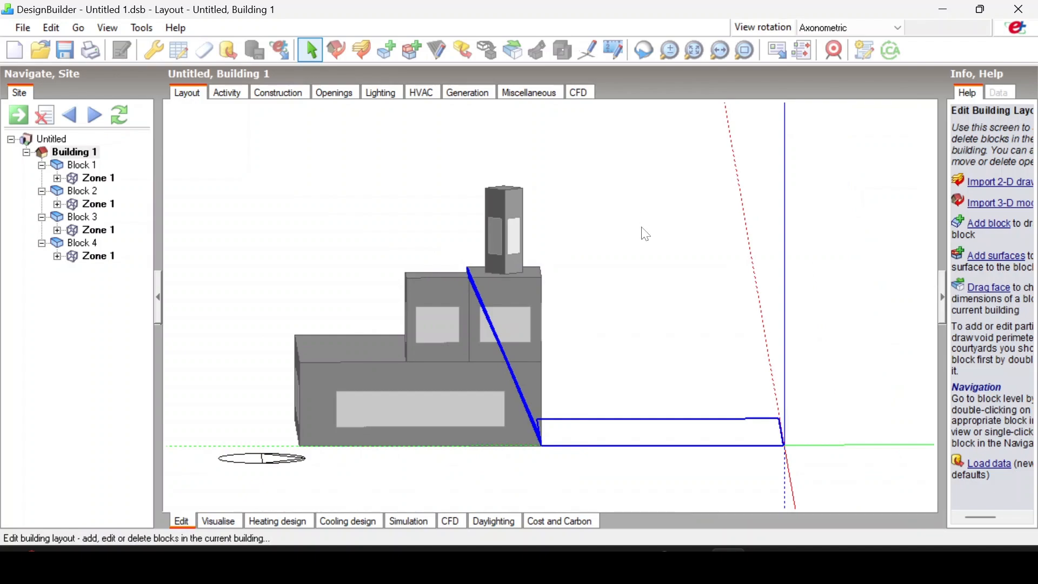
# - Switch to the Google Meet window to check the call, and return to DesignBuilder
pyautogui.click(657, 565)
pyautogui.click(592, 475)
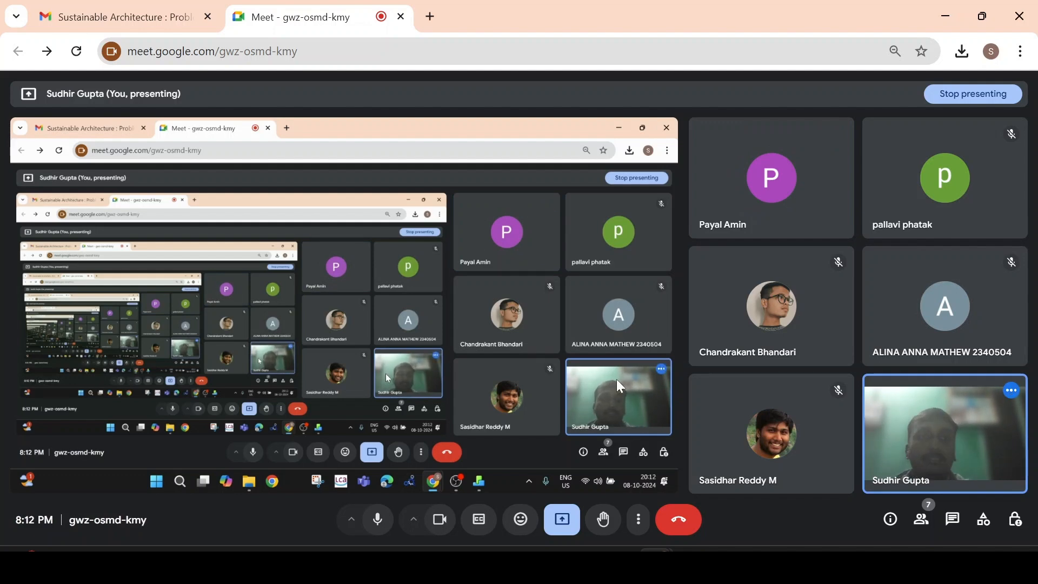
pyautogui.click(945, 16)
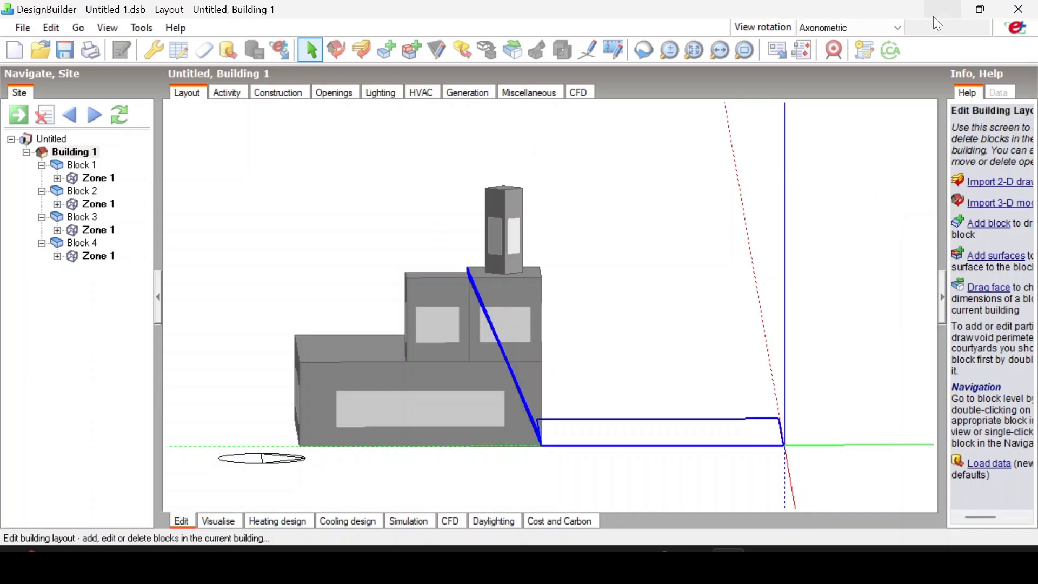
# - Try to move the top face of the large lower block with Drag Face, entering a length of 1 m
pyautogui.scroll(3, 528, 250)
pyautogui.scroll(-2, 296, 377)
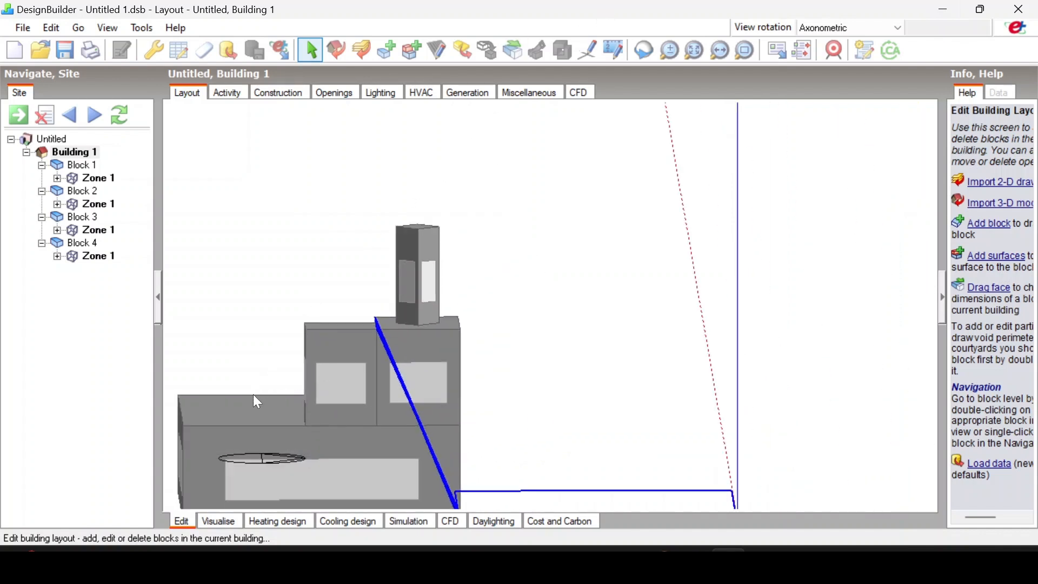
pyautogui.click(253, 395)
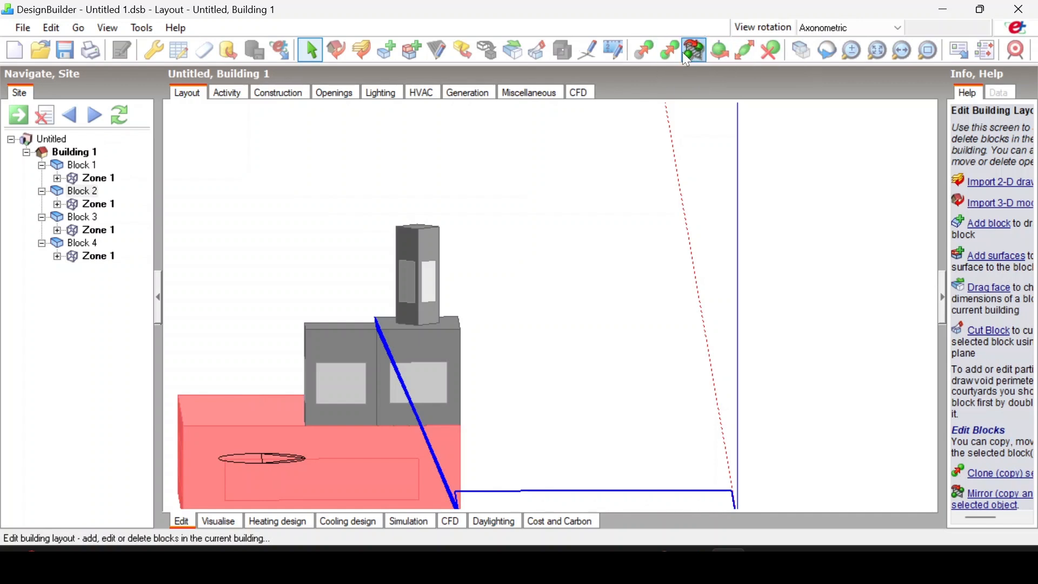
pyautogui.click(513, 56)
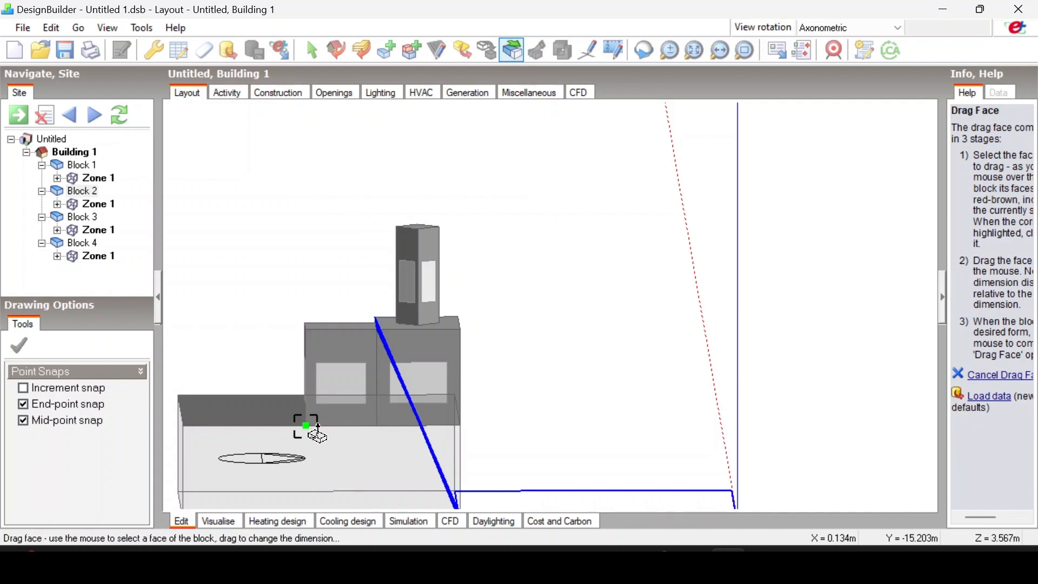
pyautogui.click(290, 421)
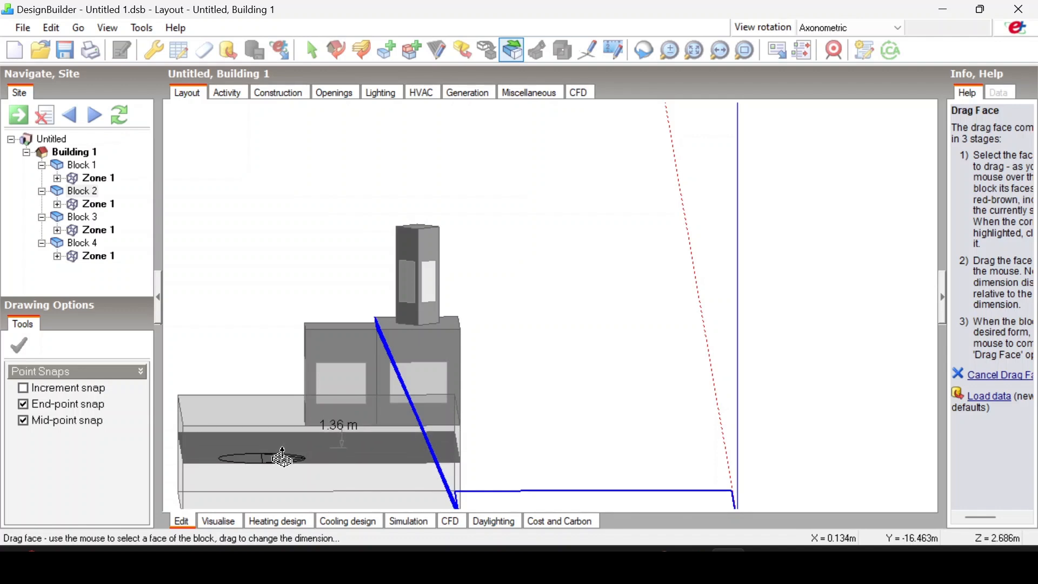
pyautogui.write('1')
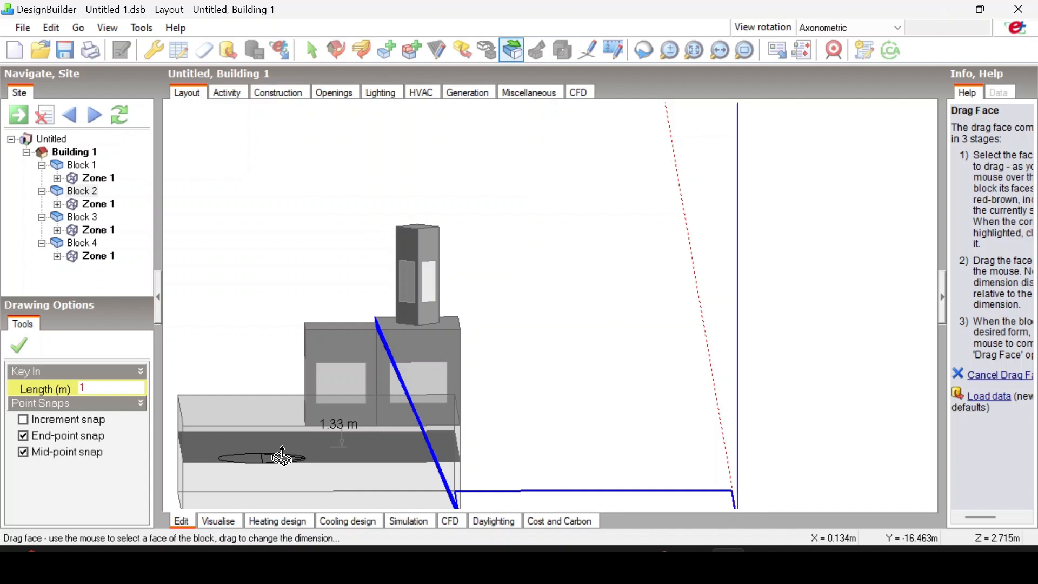
pyautogui.click(301, 422)
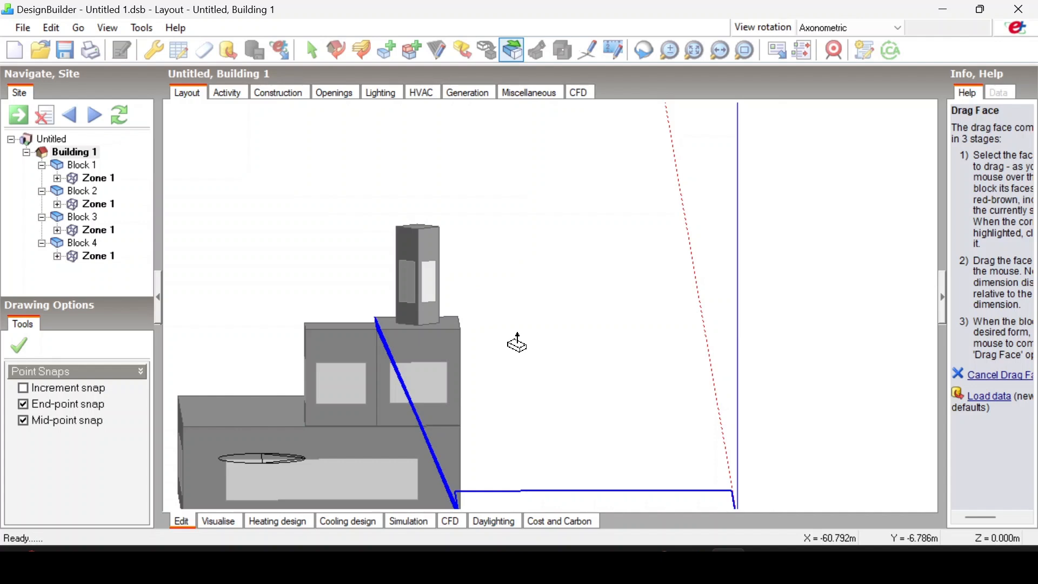
# - View the stacked blocks from another side, and check the Google Meet call before returning to DesignBuilder
pyautogui.scroll(-2, 518, 343)
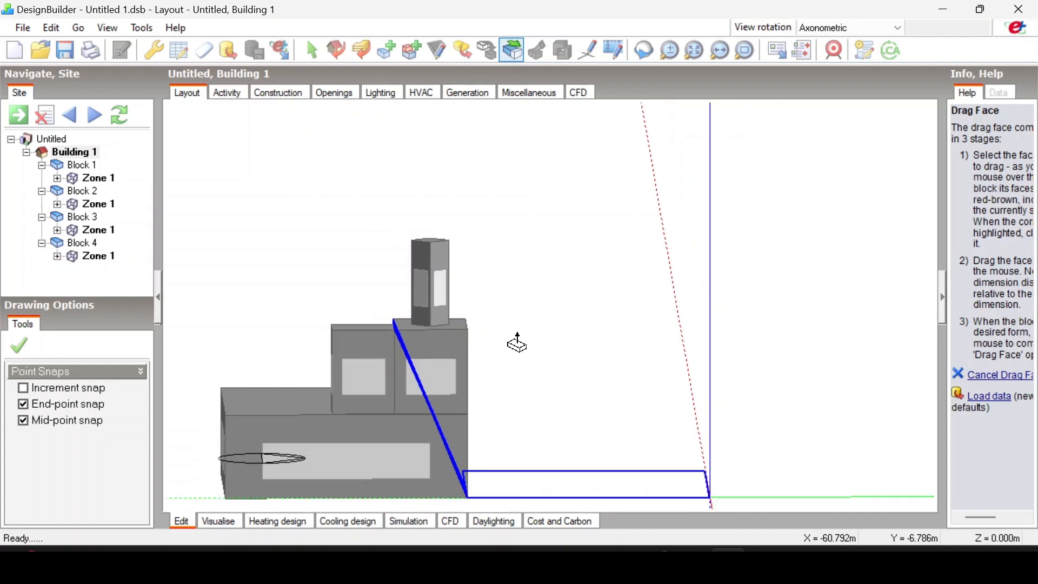
pyautogui.moveTo(518, 344); pyautogui.dragTo(549, 326, button='middle')
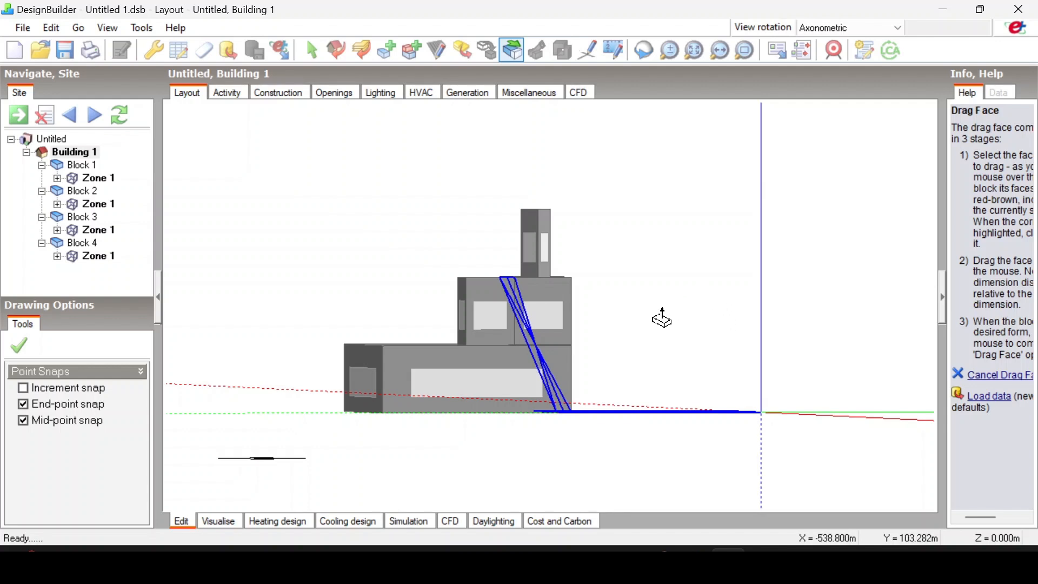
pyautogui.moveTo(662, 319); pyautogui.dragTo(613, 342, button='middle')
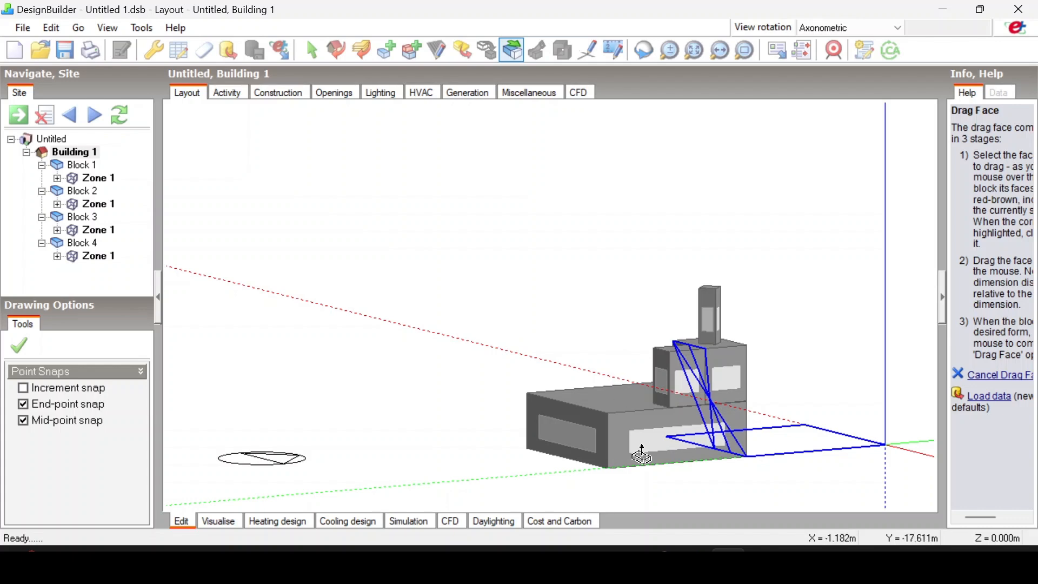
pyautogui.click(581, 465)
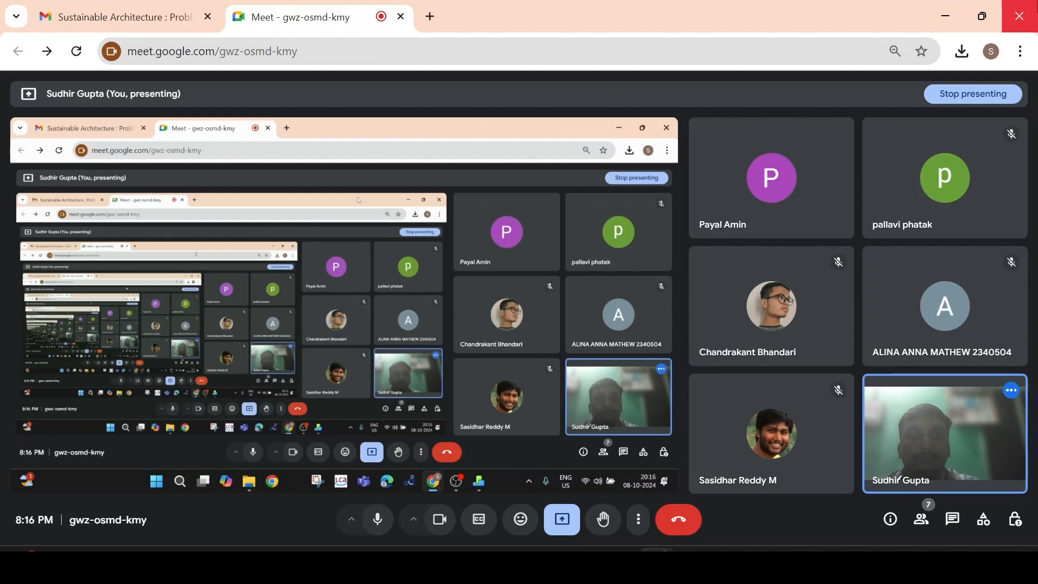
pyautogui.click(950, 21)
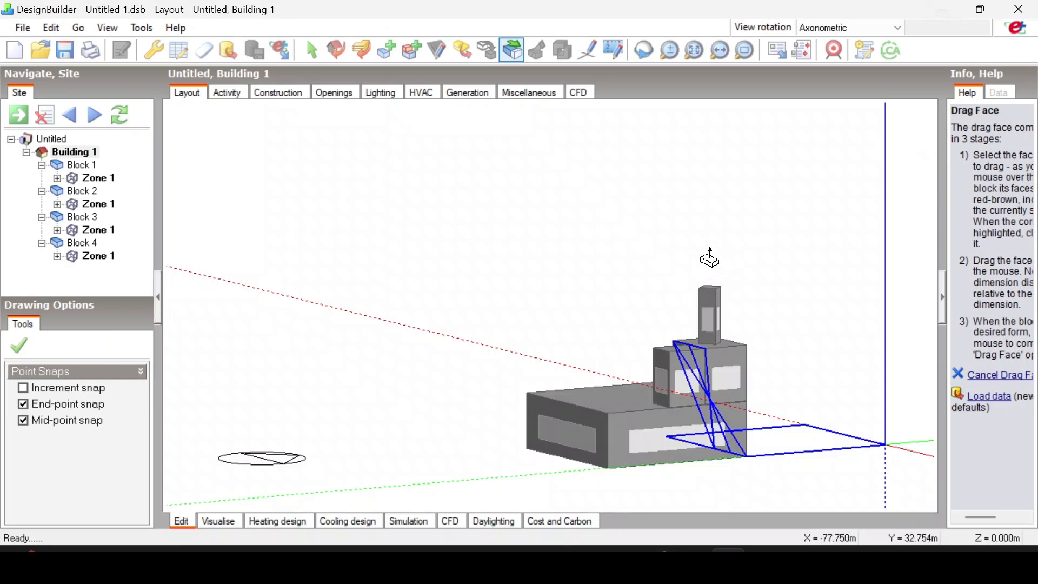
# - Remove all construction lines from the building model
pyautogui.rightClick(595, 255)
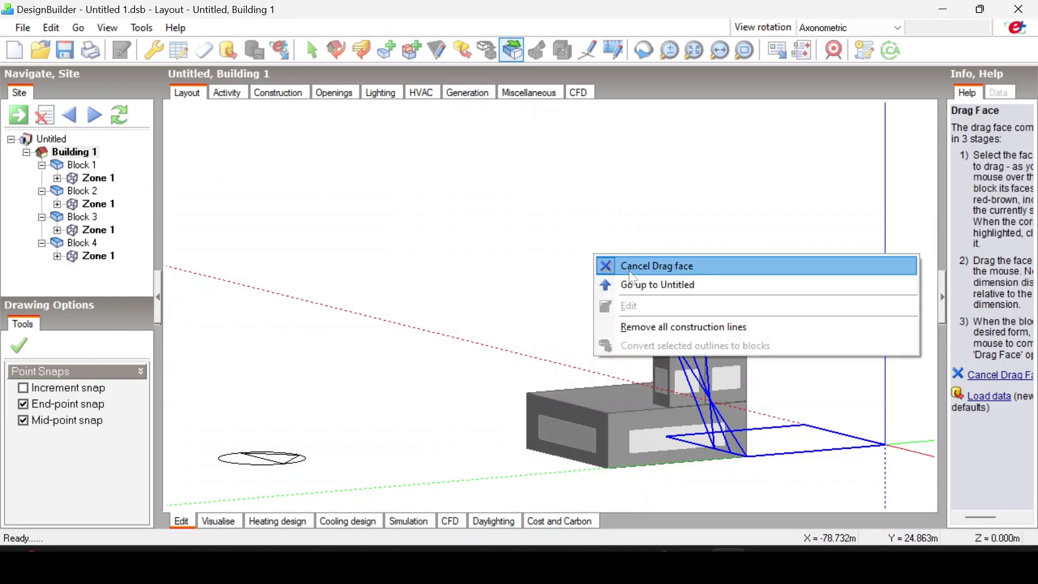
pyautogui.click(665, 331)
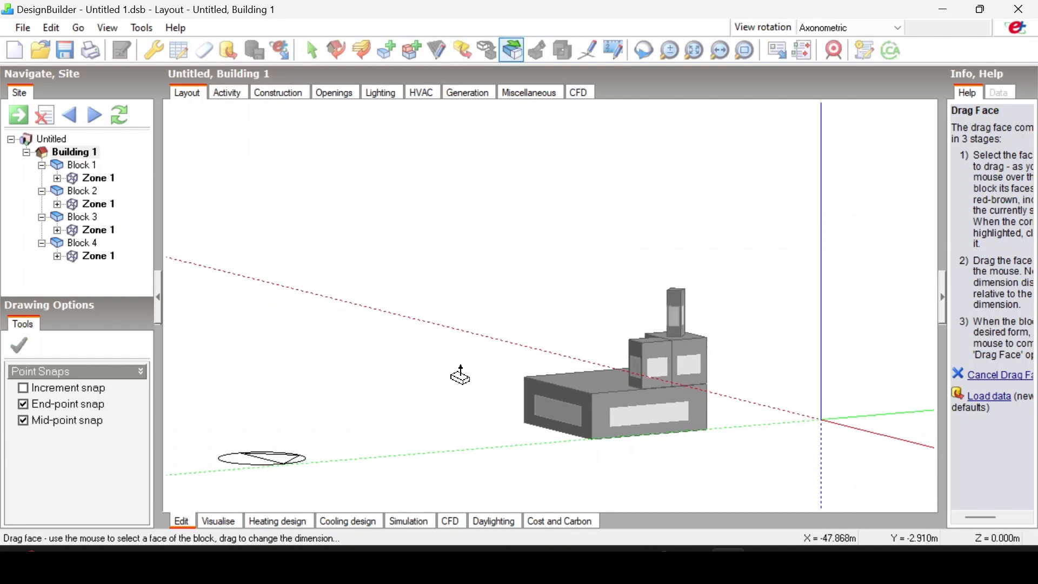
# - Run the building simulation for 1 Jan to 31 Dec with daily output off and monthly and run period output kept
pyautogui.click(412, 522)
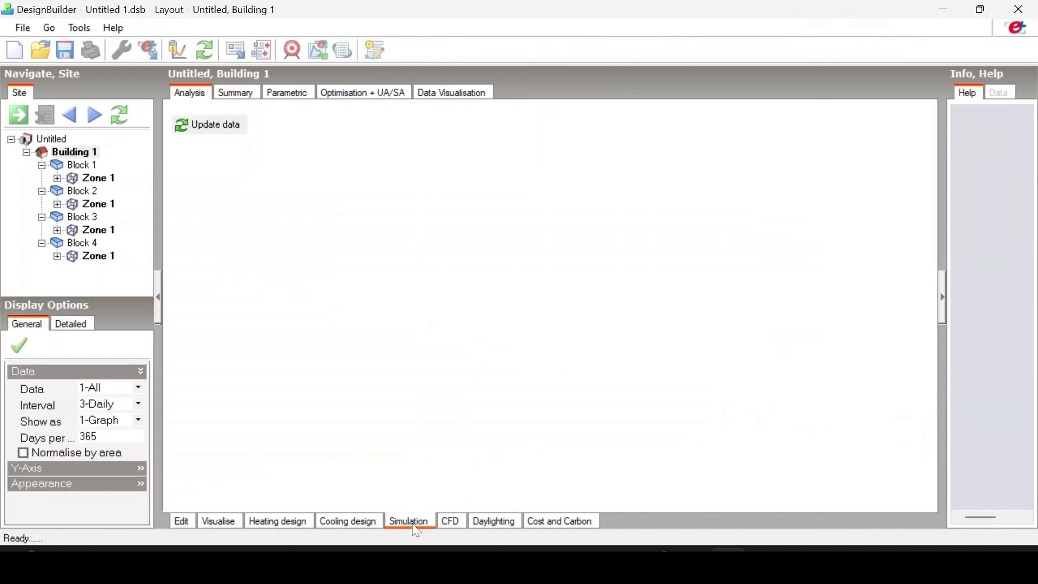
pyautogui.click(227, 136)
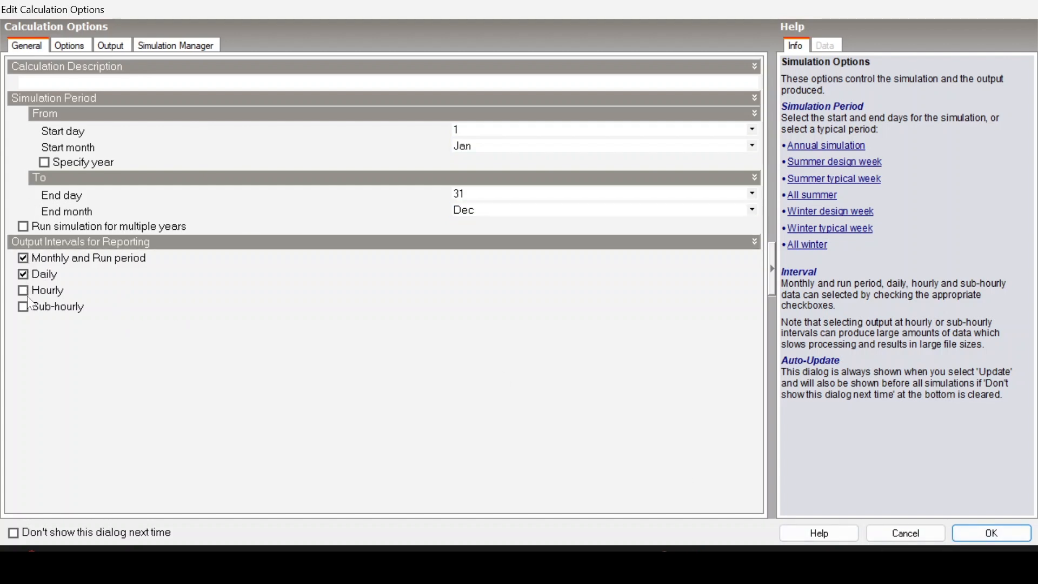
pyautogui.click(22, 274)
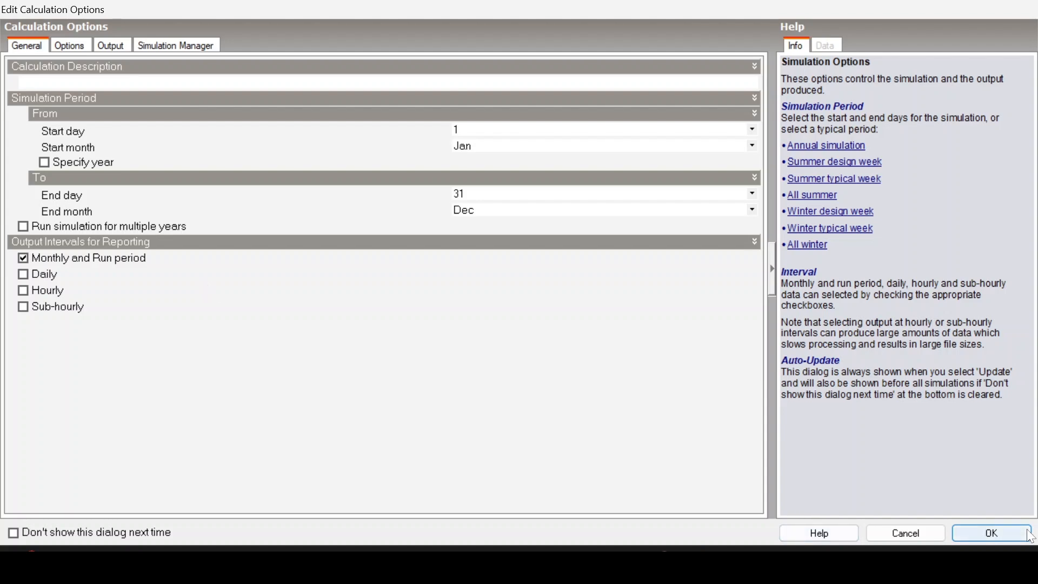
pyautogui.click(992, 532)
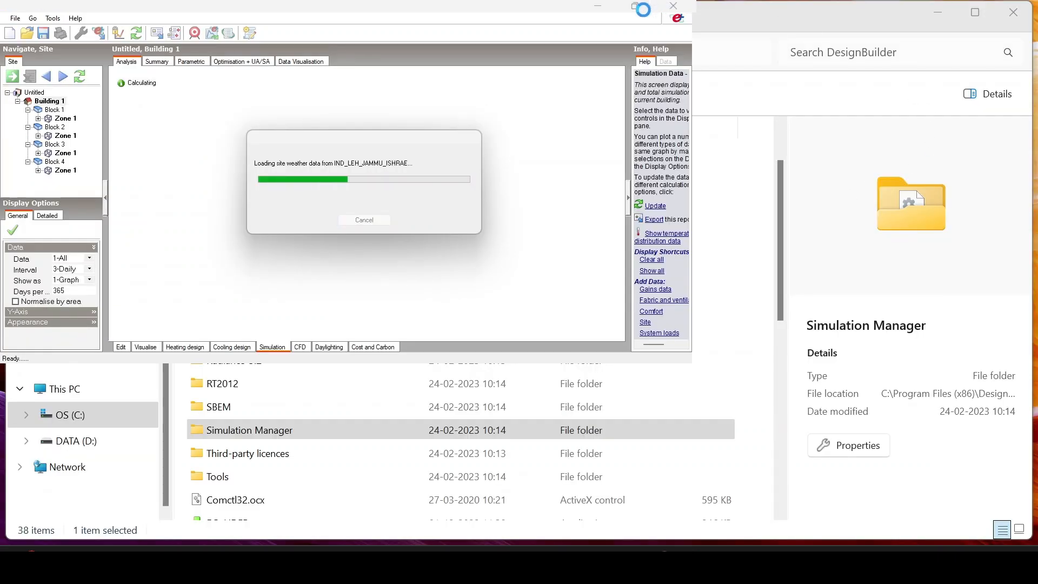
pyautogui.moveTo(642, 11)
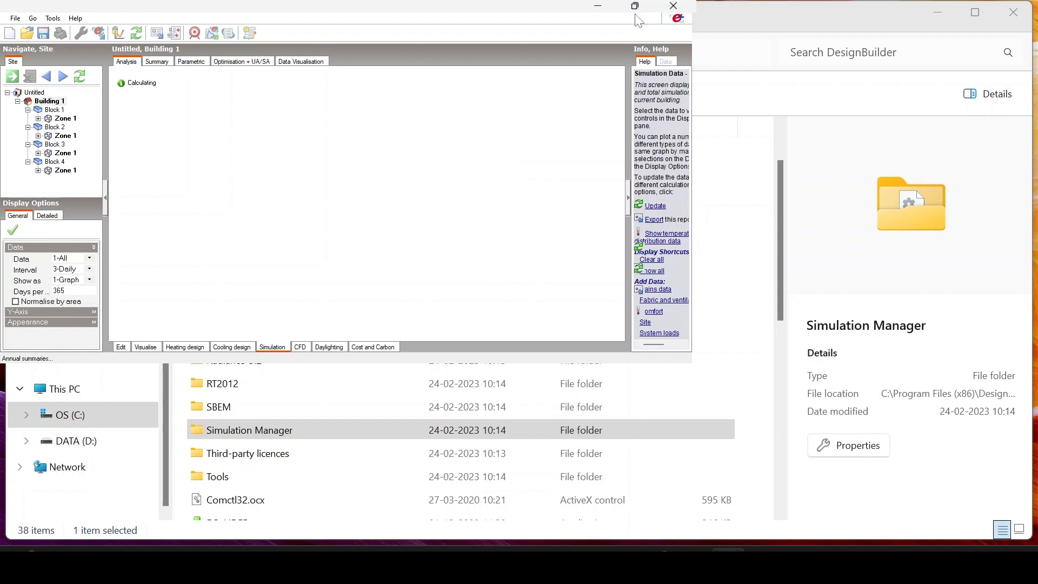
# - Widen the help and navigation panes, and update Building 1's simulation data for 1 Jan to 31 Dec with monthly, run period and daily output
pyautogui.click(635, 6)
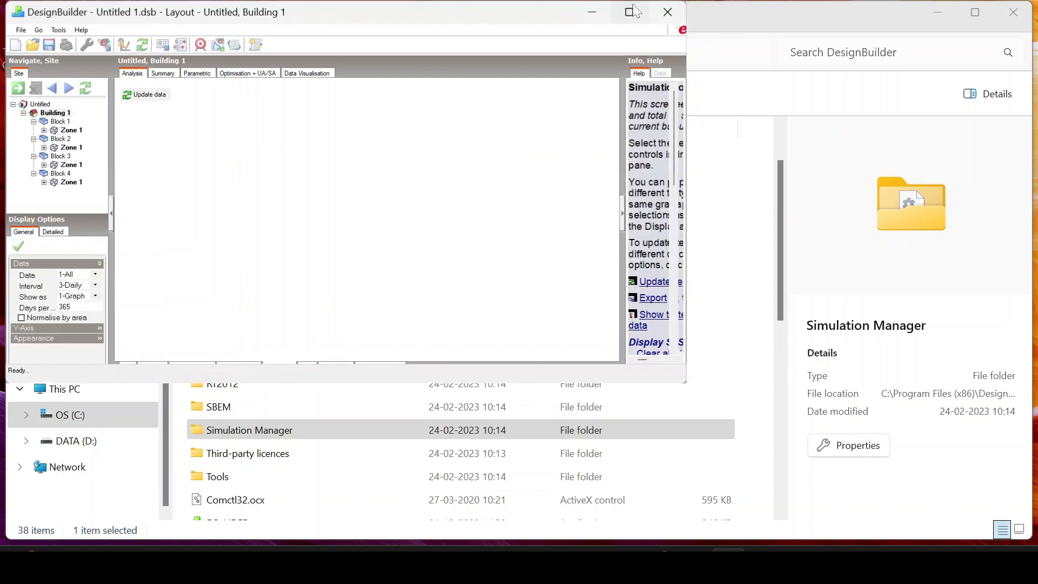
pyautogui.click(629, 12)
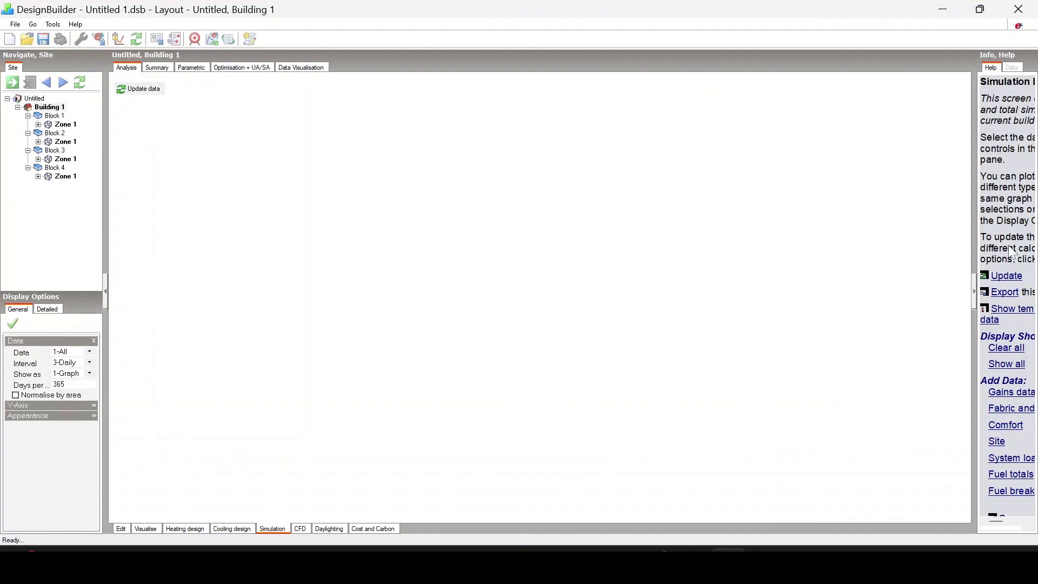
pyautogui.moveTo(970, 204); pyautogui.dragTo(945, 205)
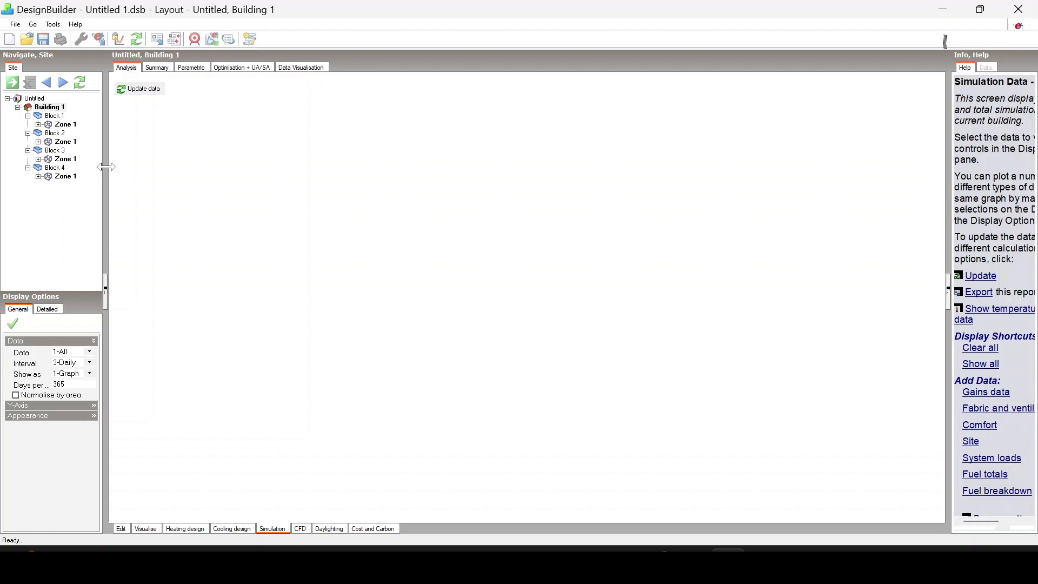
pyautogui.moveTo(107, 167); pyautogui.dragTo(129, 170)
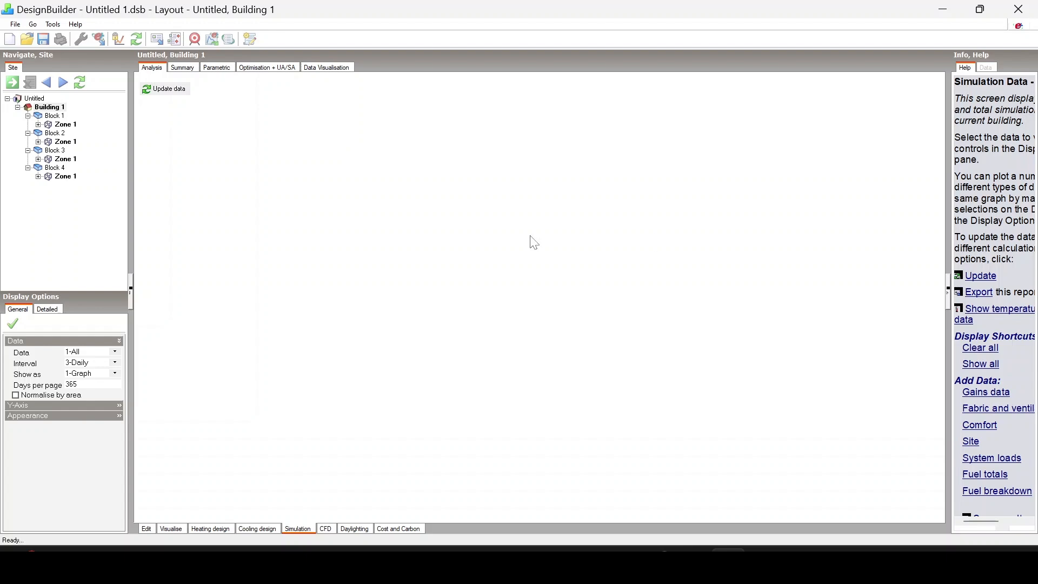
pyautogui.click(169, 93)
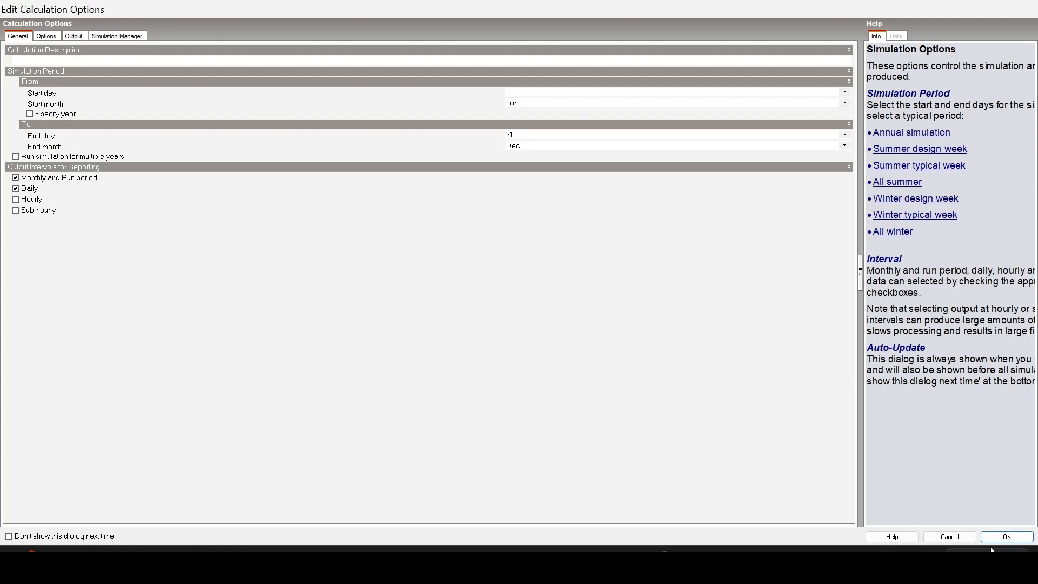
pyautogui.click(1000, 537)
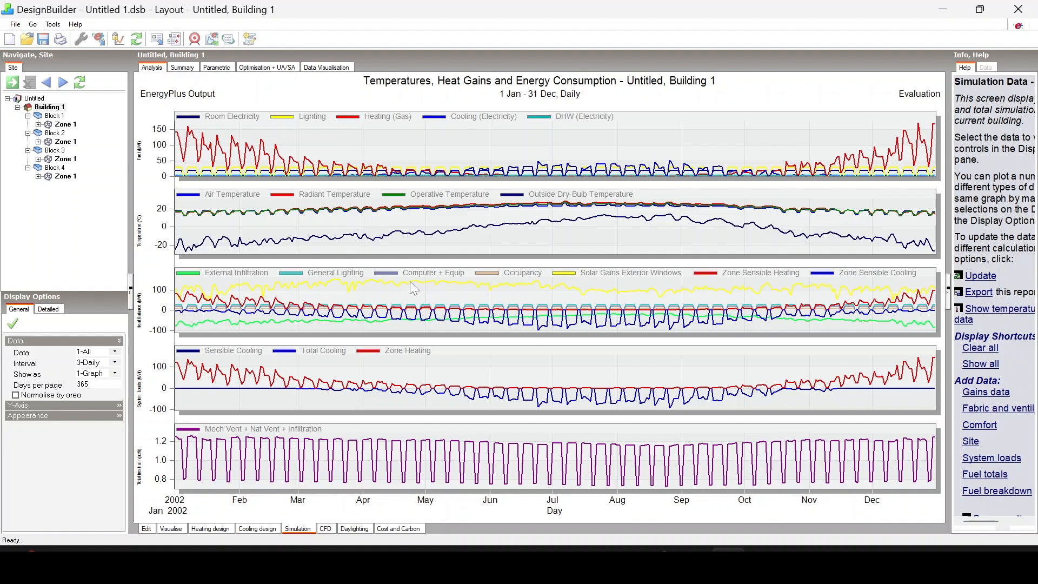
# - Minimise DesignBuilder and the open folder windows to check the Google Meet call, and return to the DesignBuilder simulation graphs
pyautogui.click(954, 5)
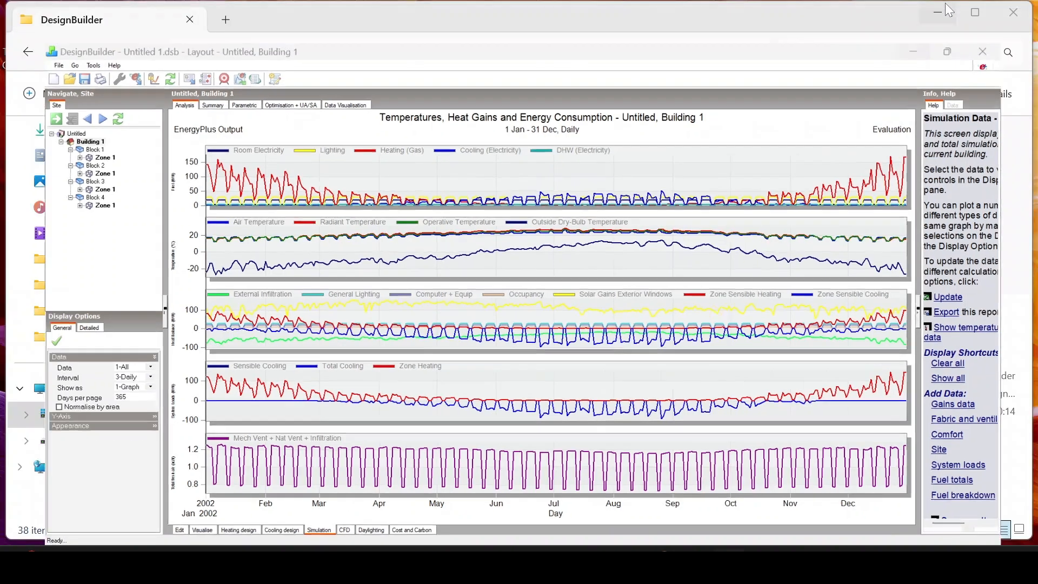
pyautogui.click(941, 18)
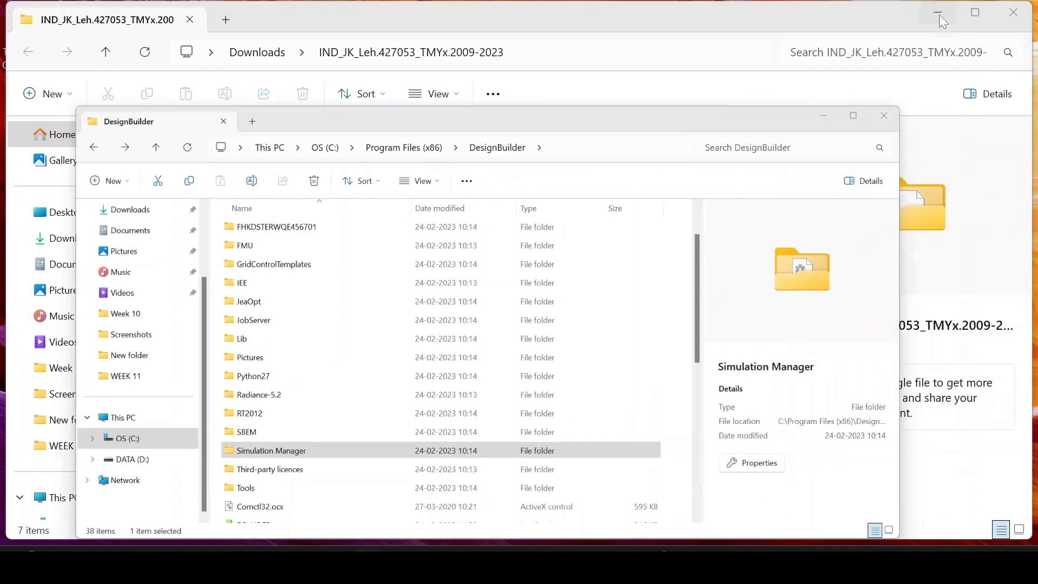
pyautogui.click(937, 12)
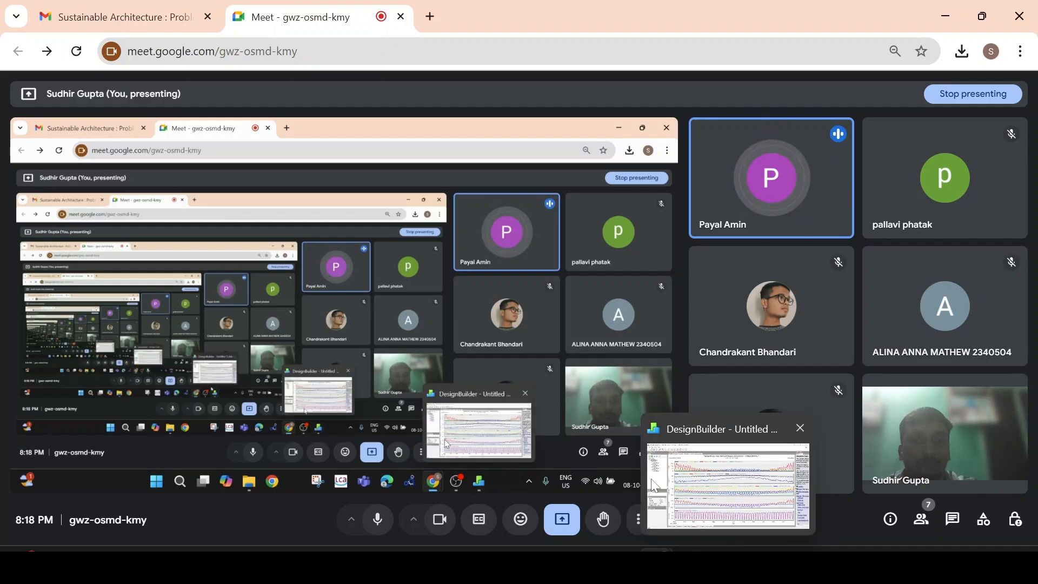
pyautogui.click(653, 484)
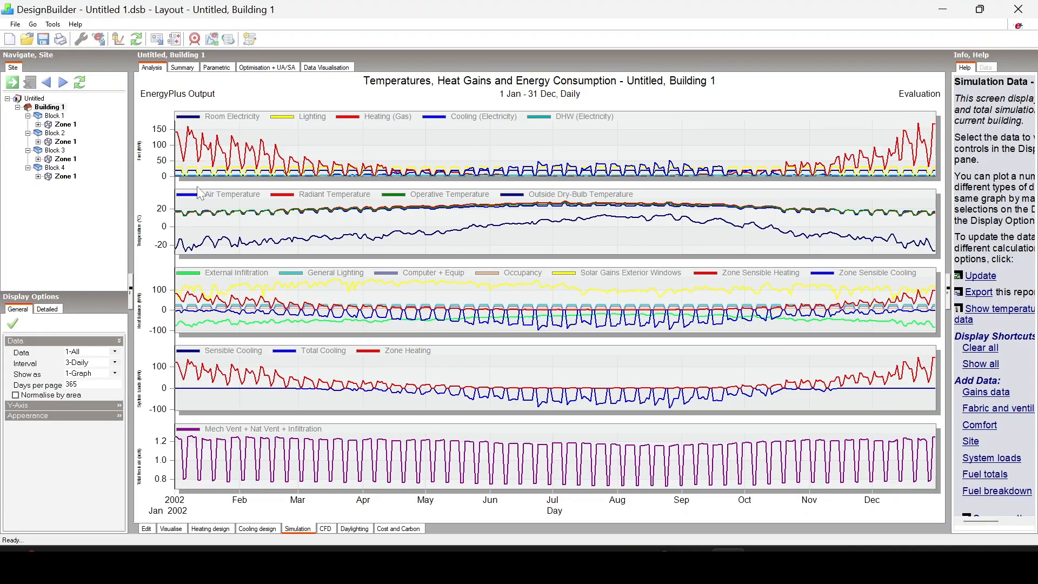
# - Examine the site weather graphs and the simulation data of Block 4's Zone 1 floor, and return to Building 1's results
pyautogui.click(34, 98)
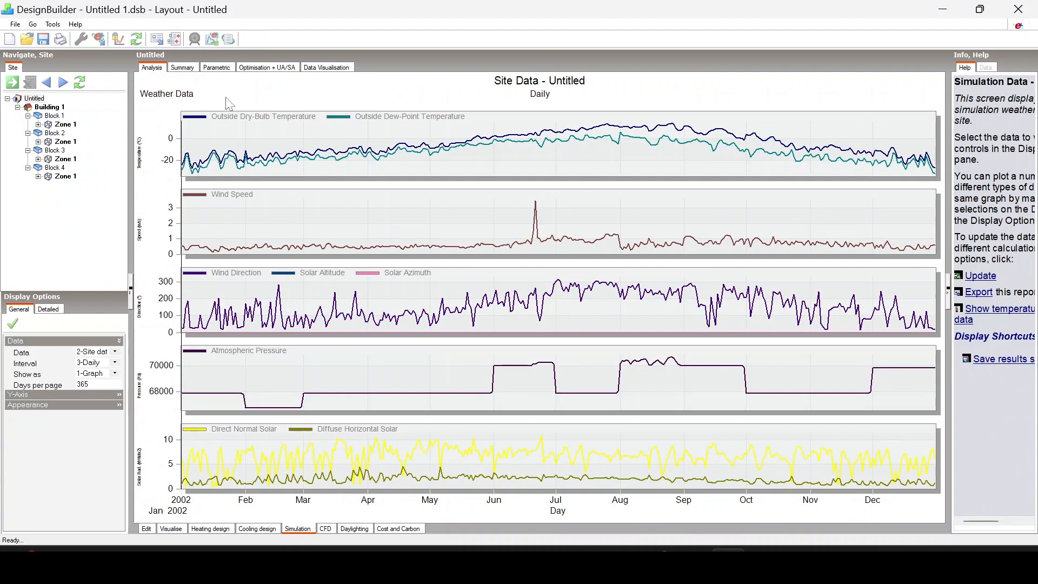
pyautogui.click(38, 176)
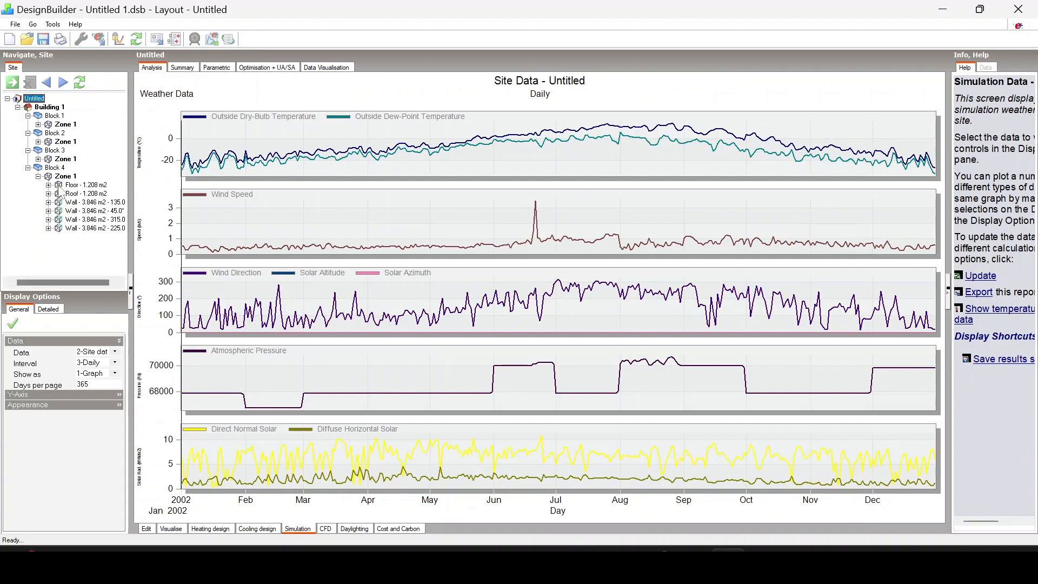
pyautogui.click(81, 185)
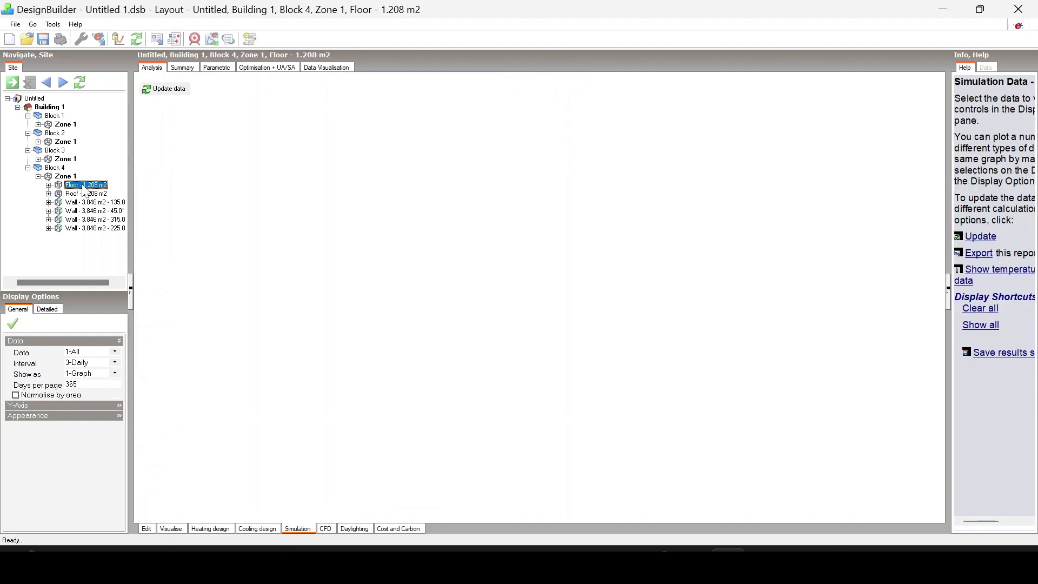
pyautogui.click(52, 107)
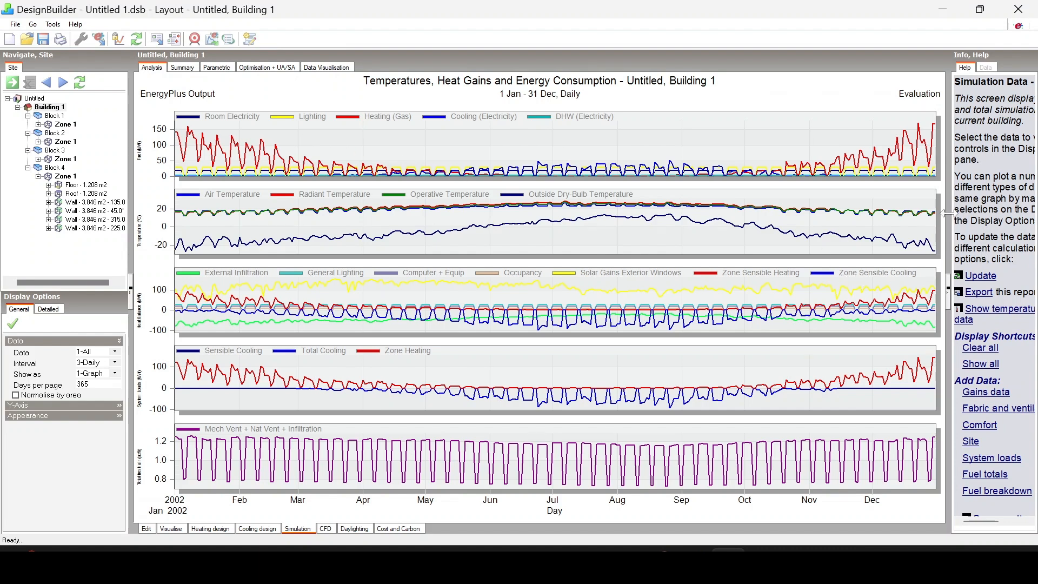
# - Widen the help pane beside Building 1's simulation graphs, and switch to the Google Meet call
pyautogui.moveTo(947, 214); pyautogui.dragTo(888, 215)
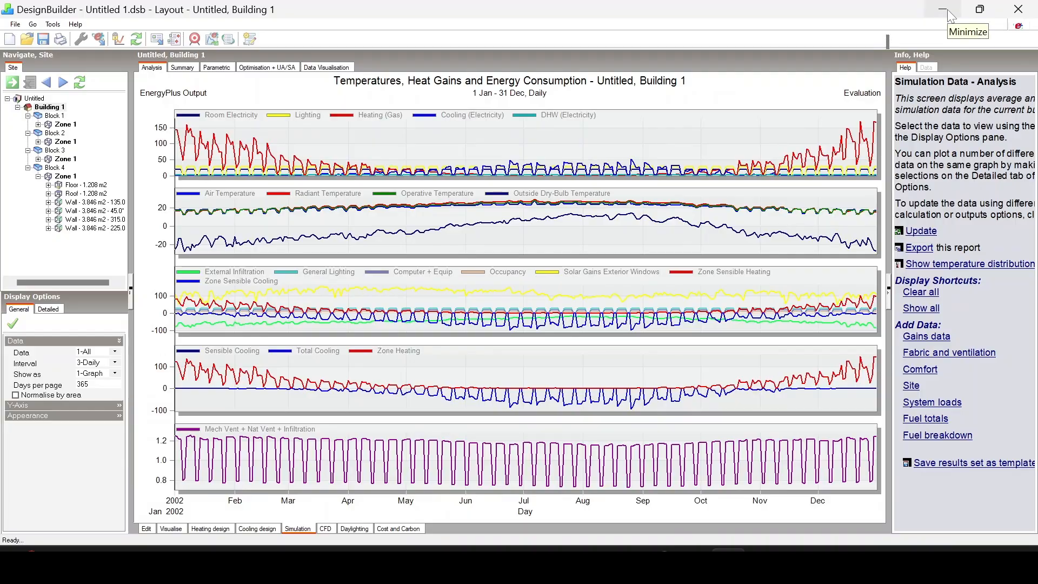
pyautogui.click(947, 12)
pyautogui.moveTo(908, 416)
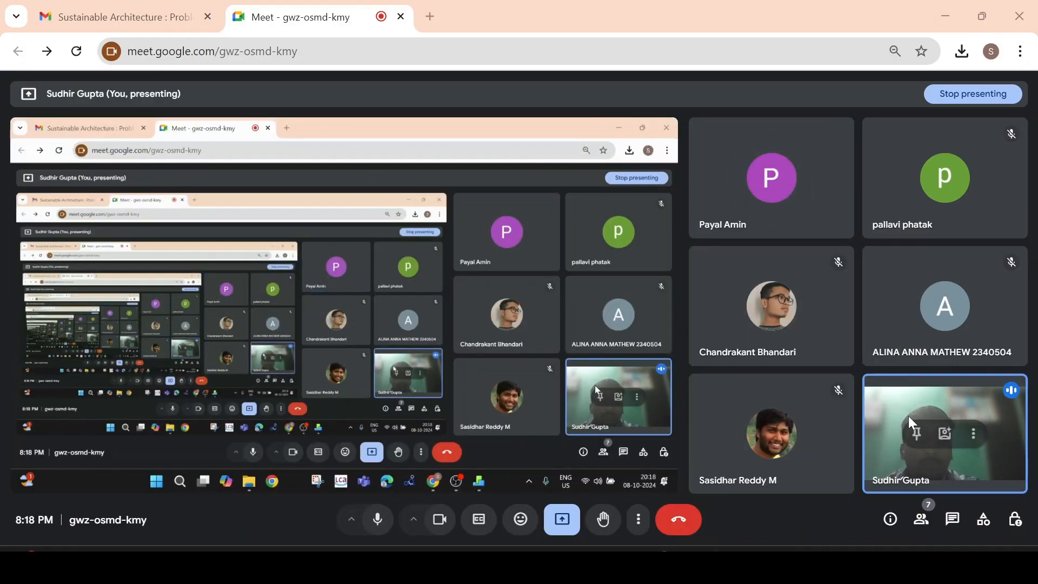
pyautogui.moveTo(814, 382)
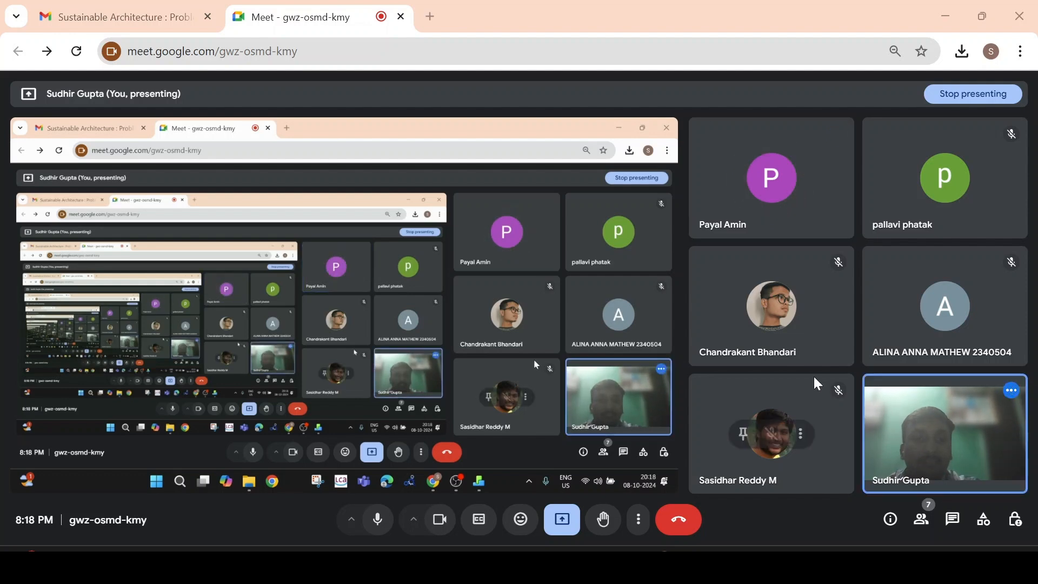